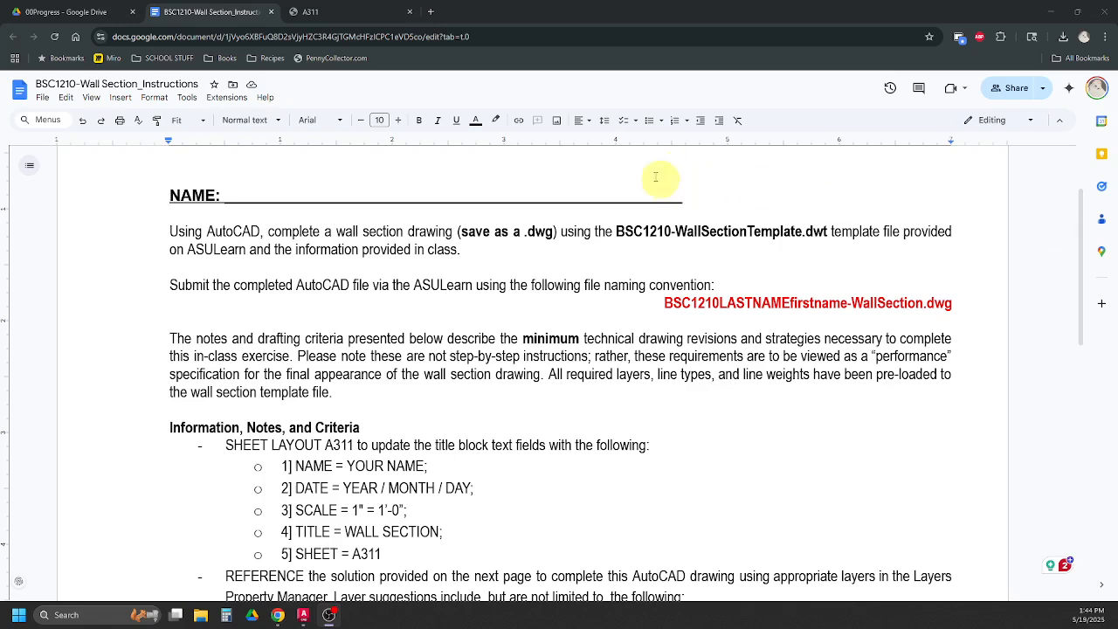
Step: Review the A311 wall section solution sheet and switch to AutoCAD
{"action": "left_click", "coordinate": [332, 14]}
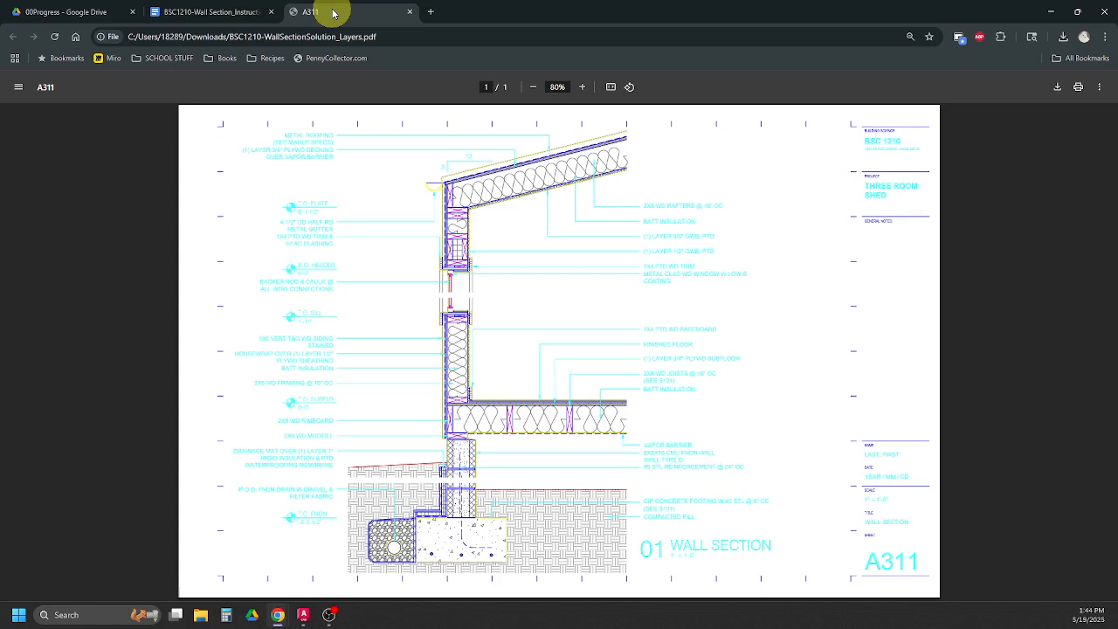
{"action": "left_click", "coordinate": [304, 617]}
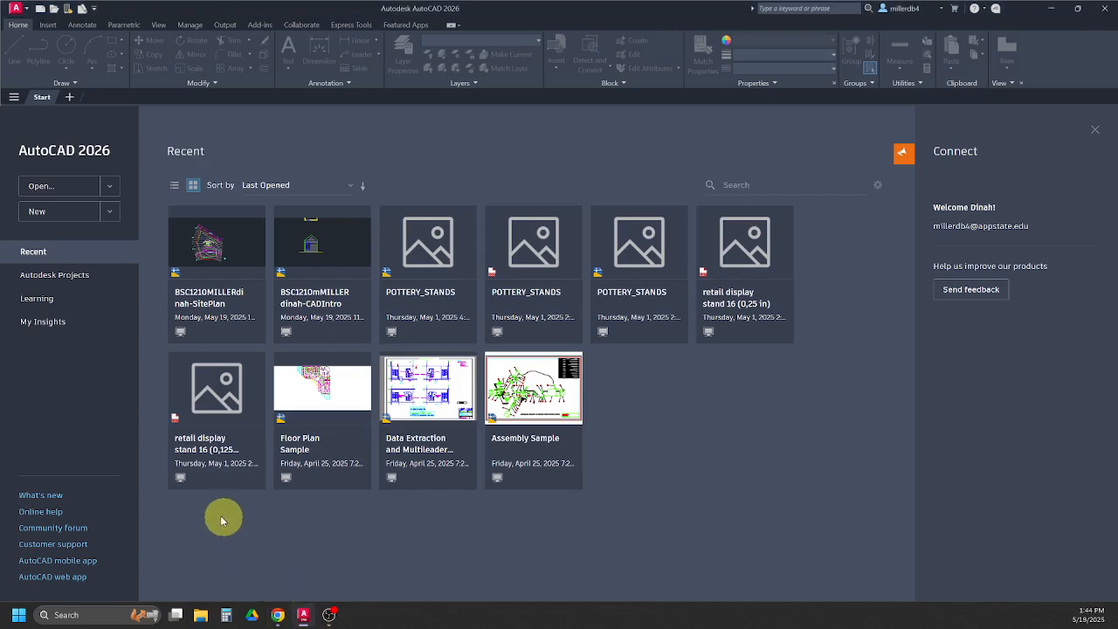
Step: Start a new drawing from the BSC1210-WallSectionTemplate file in the Downloads folder
{"action": "left_click", "coordinate": [111, 214]}
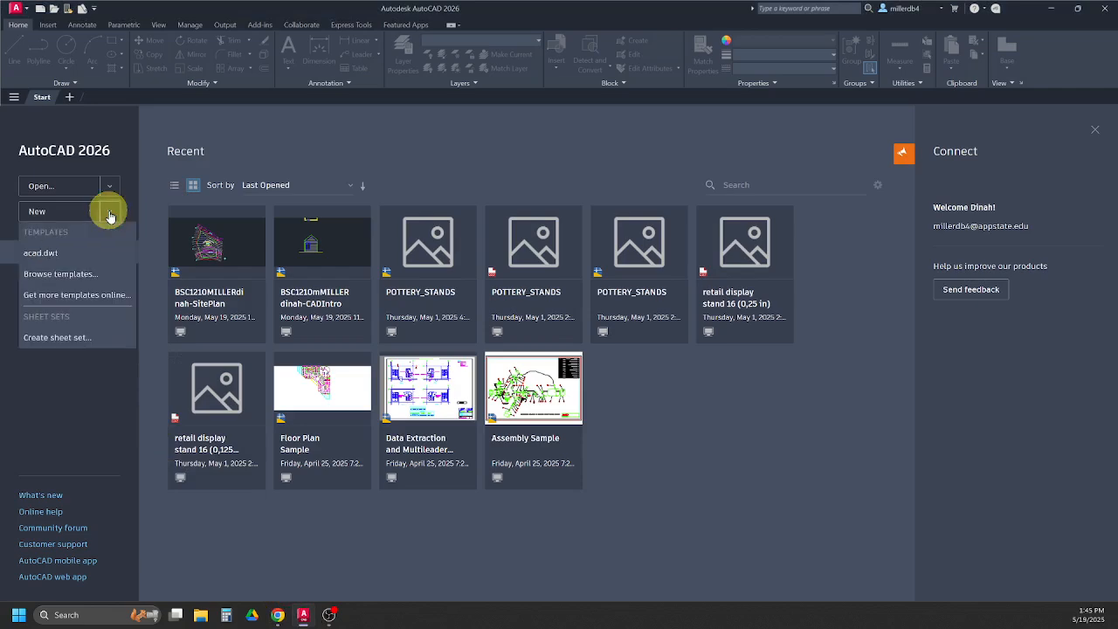
{"action": "left_click", "coordinate": [79, 274]}
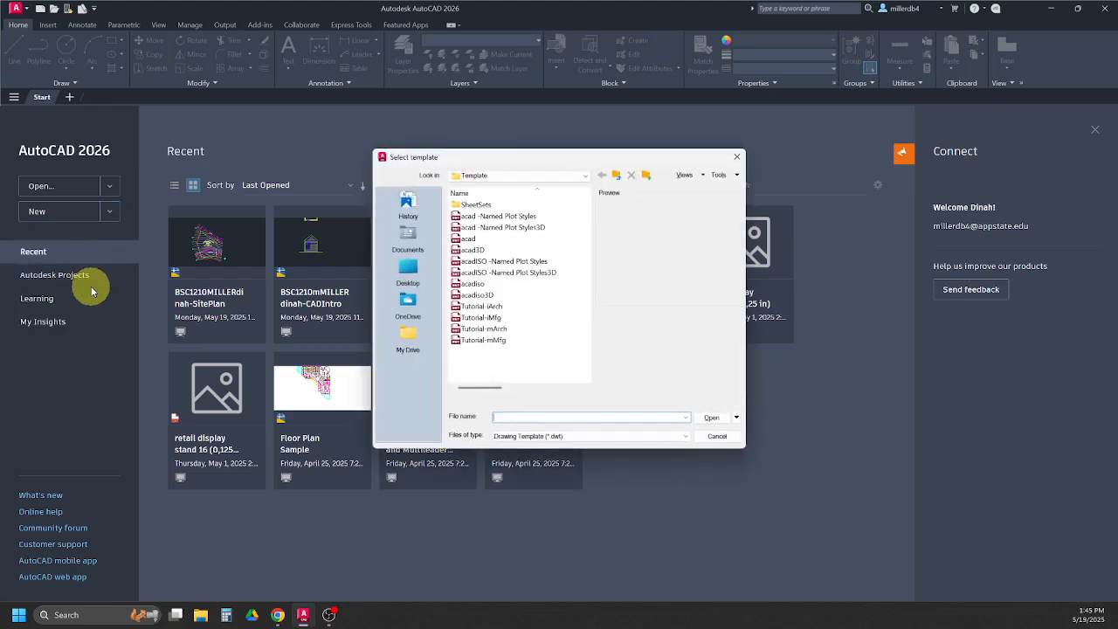
{"action": "left_click", "coordinate": [479, 176]}
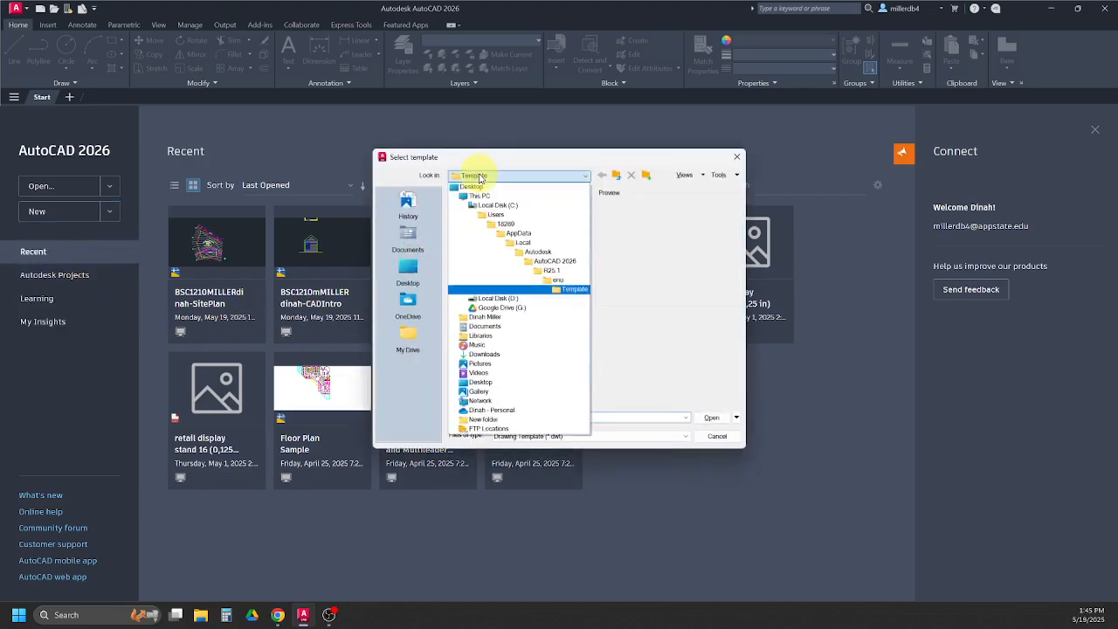
{"action": "left_click", "coordinate": [494, 354]}
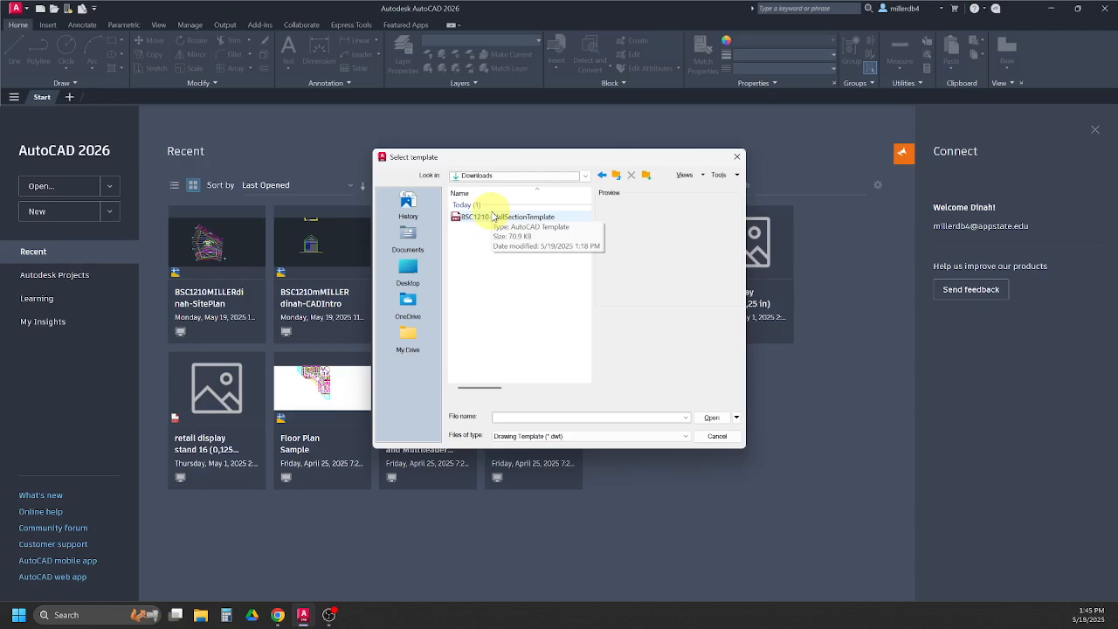
{"action": "left_click", "coordinate": [493, 216]}
{"action": "left_click", "coordinate": [715, 420]}
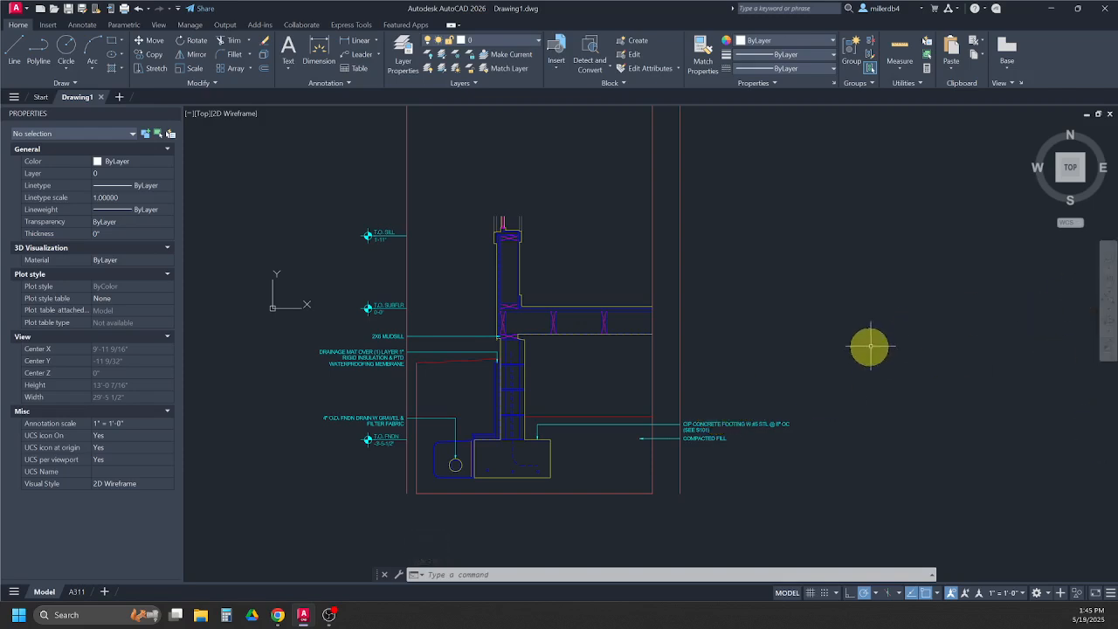
Step: Look over the partial wall section and level markers in model space and open the A311 sheet layout
{"action": "scroll", "coordinate": [520, 334], "scroll_direction": "up", "scroll_amount": 5}
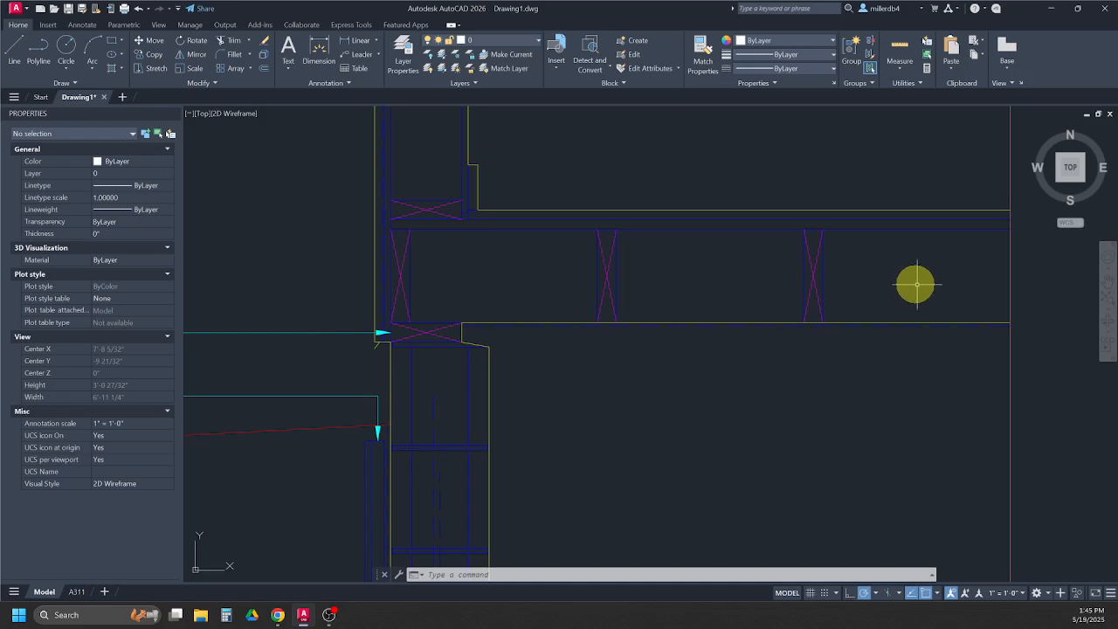
{"action": "scroll", "coordinate": [804, 258], "scroll_direction": "down", "scroll_amount": 5}
{"action": "scroll", "coordinate": [673, 314], "scroll_direction": "up", "scroll_amount": 2}
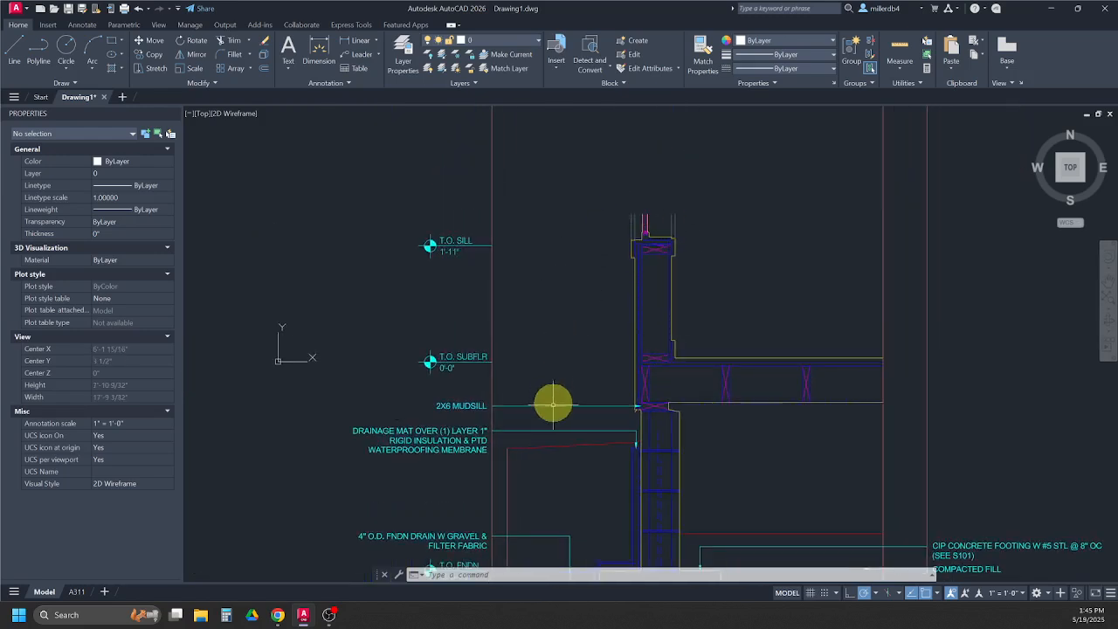
{"action": "scroll", "coordinate": [582, 369], "scroll_direction": "down", "scroll_amount": 3}
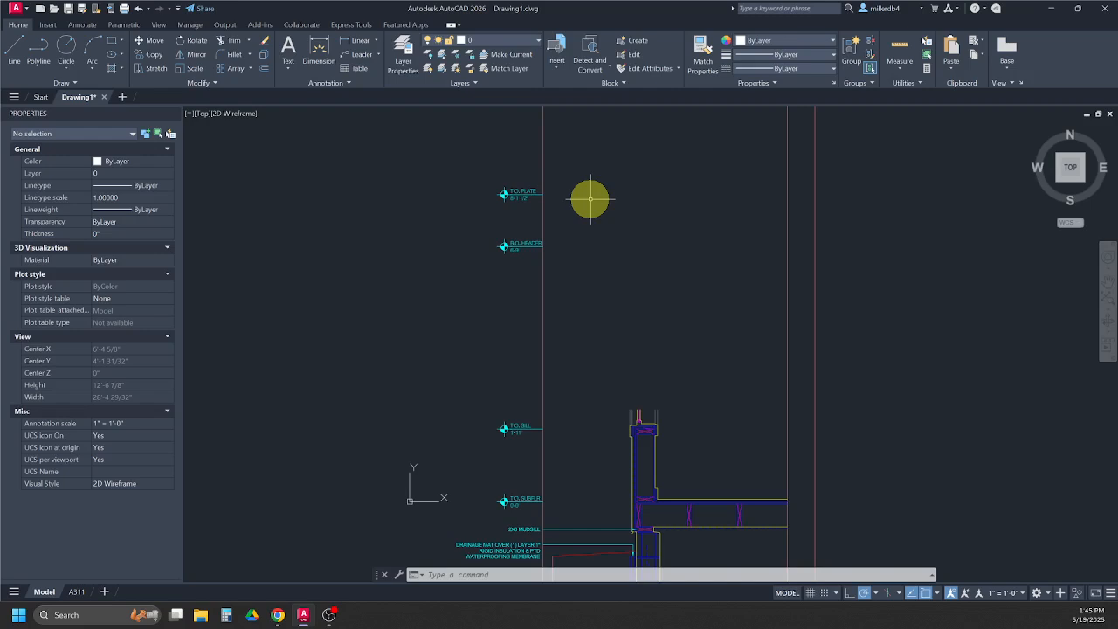
{"action": "mouse_move", "coordinate": [80, 592]}
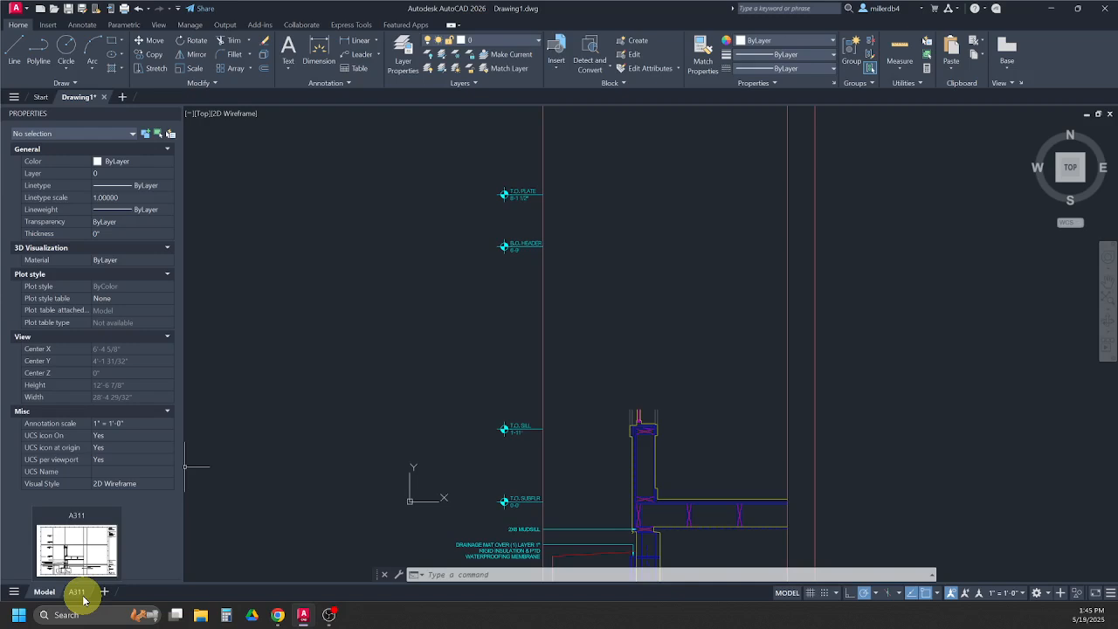
{"action": "left_click", "coordinate": [78, 592]}
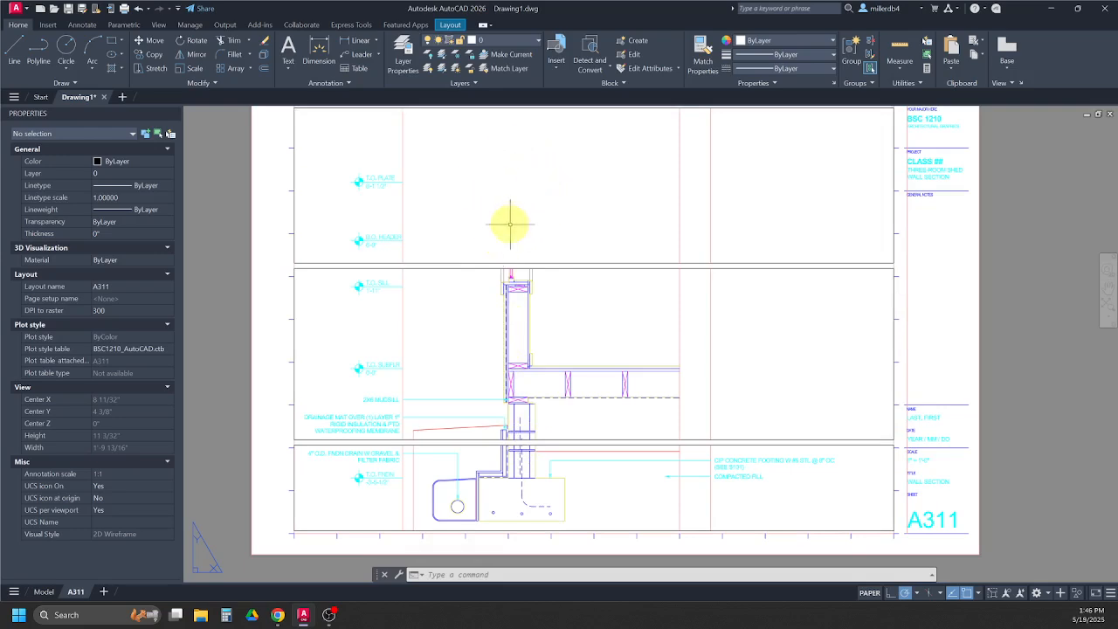
{"action": "middle_click_drag", "start_coordinate": [545, 207], "coordinate": [524, 289]}
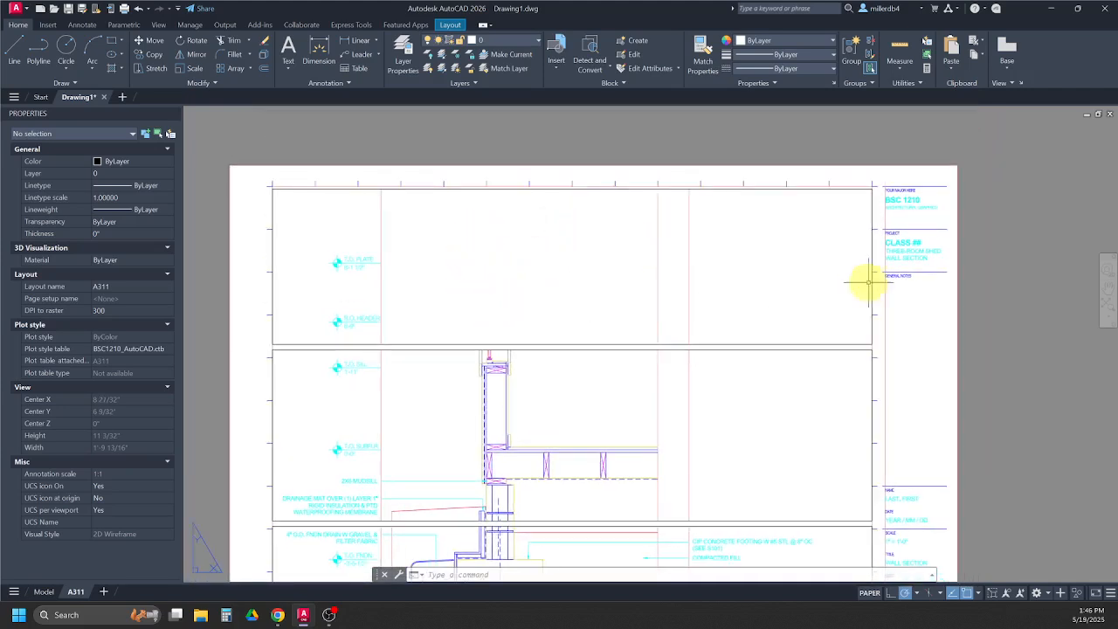
Step: Replace the major placeholder at the head of the title block with "BUILDING SCIENCE - ATD"
{"action": "scroll", "coordinate": [955, 188], "scroll_direction": "up", "scroll_amount": 2}
{"action": "scroll", "coordinate": [948, 188], "scroll_direction": "up", "scroll_amount": 4}
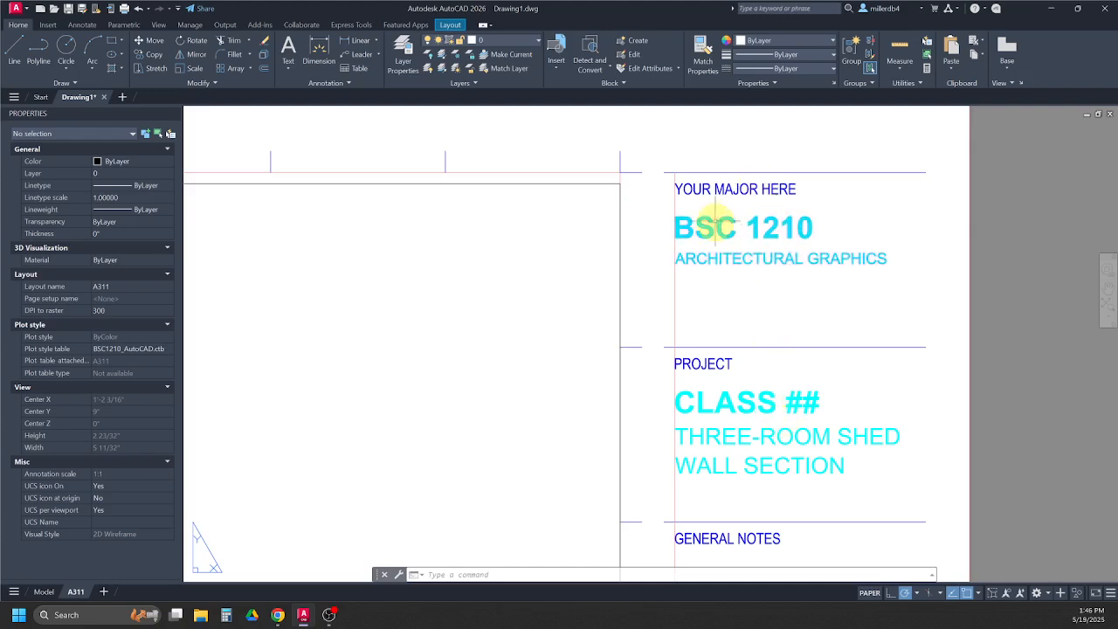
{"action": "left_click", "coordinate": [751, 188]}
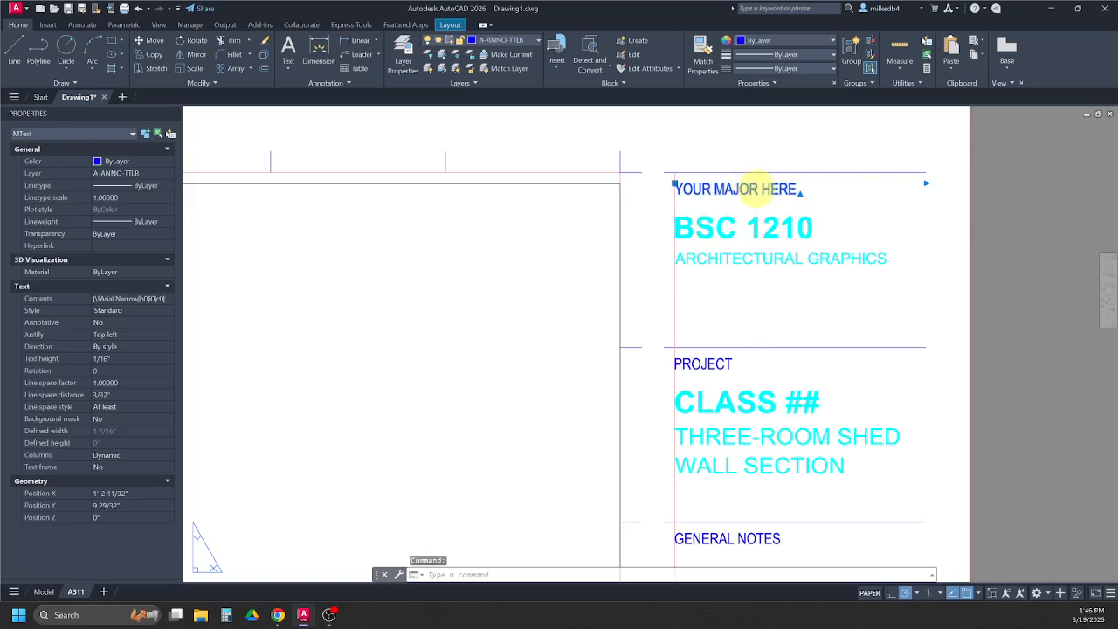
{"action": "double_click", "coordinate": [780, 189]}
{"action": "left_click_drag", "start_coordinate": [799, 189], "coordinate": [649, 196]}
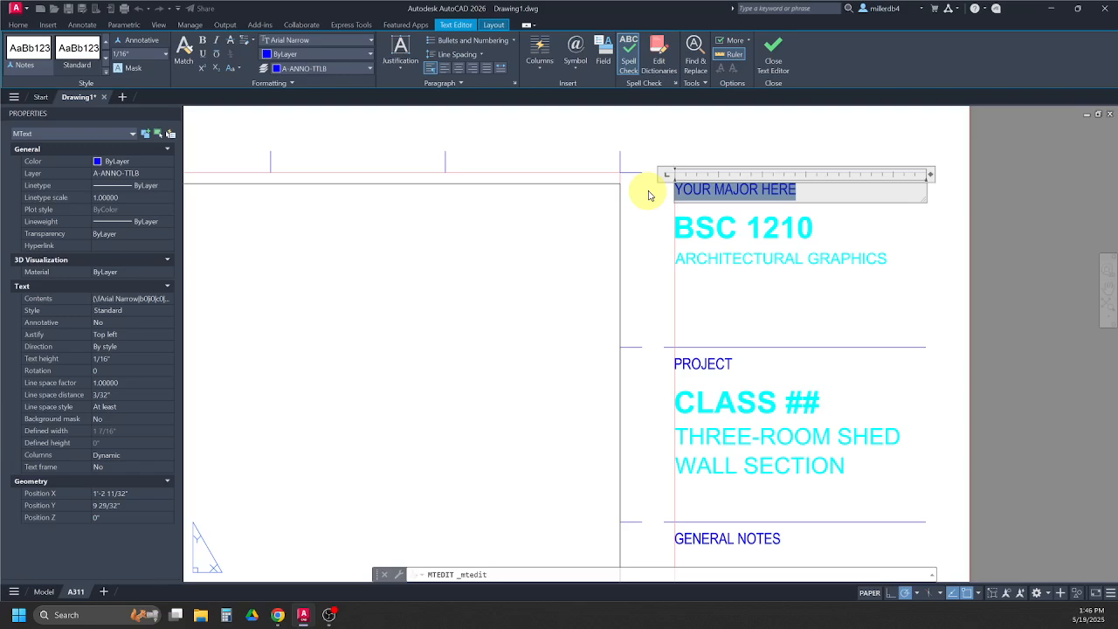
{"action": "type", "text": "BUIL"}
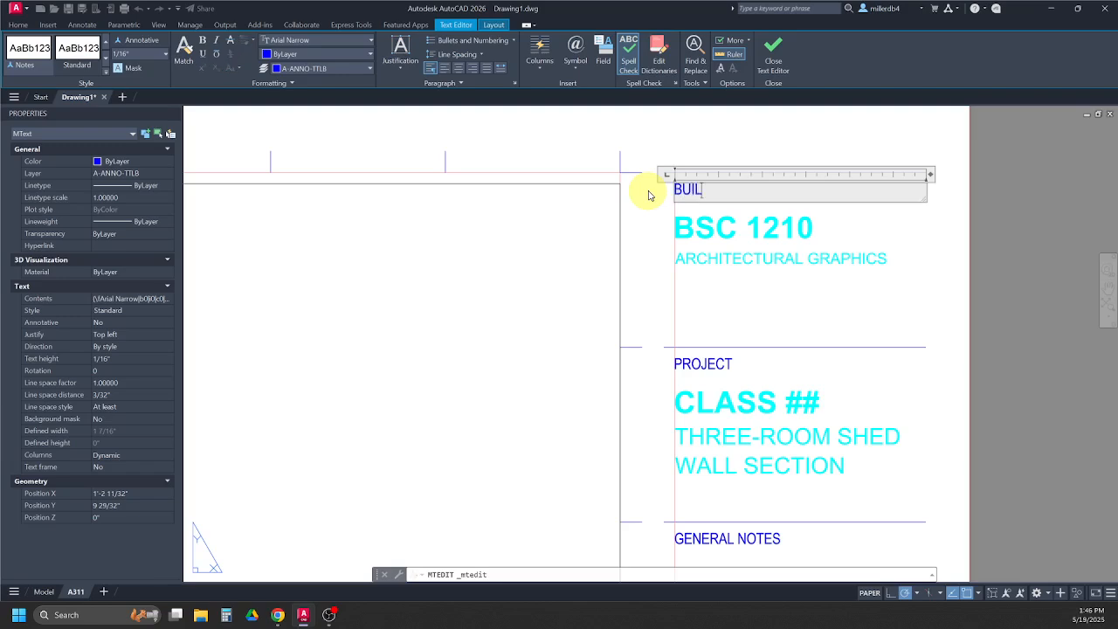
{"action": "type", "text": "DING SCIENCE"}
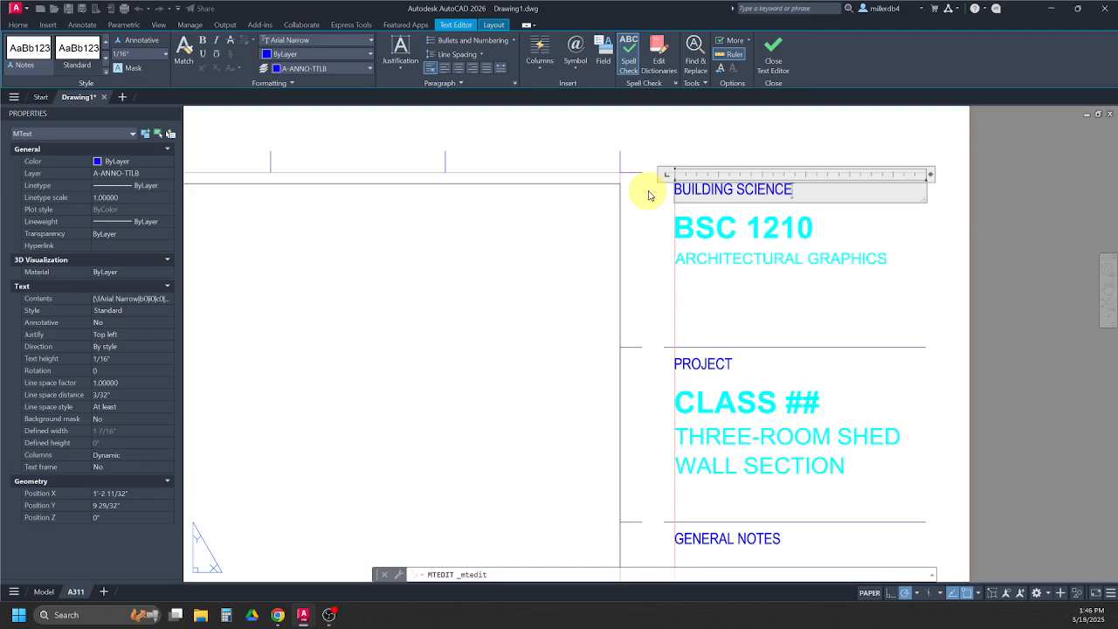
{"action": "type", "text": " - CM"}
{"action": "key", "text": "BackSpace"}
{"action": "key", "text": "BackSpace"}
{"action": "type", "text": "ATD"}
{"action": "left_click", "coordinate": [550, 395]}
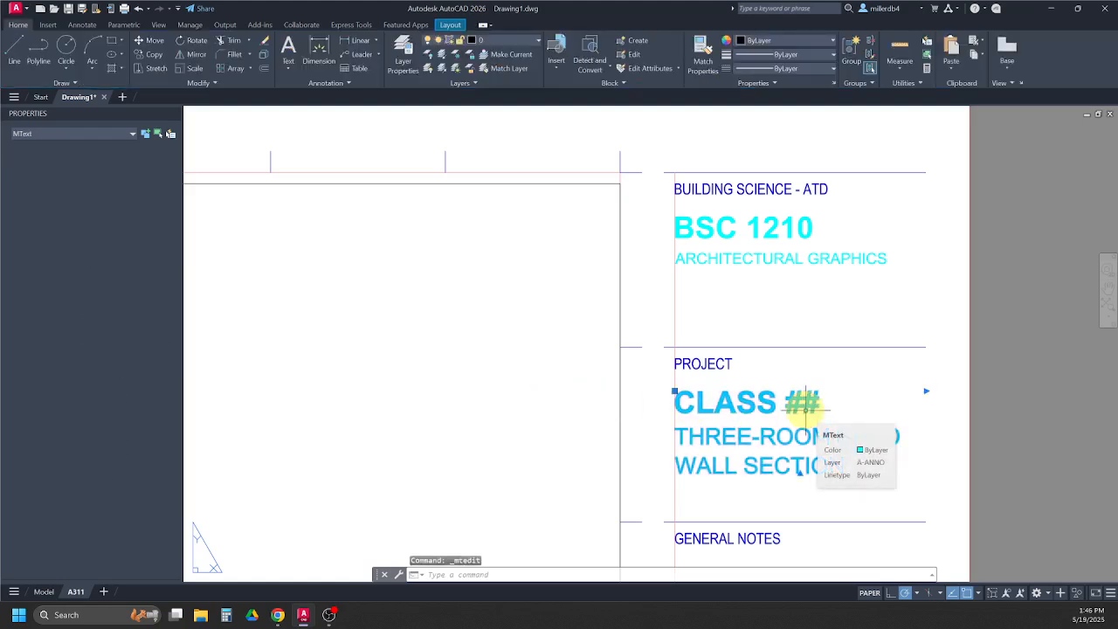
Step: Set the class number in the title block's project text to 03
{"action": "double_click", "coordinate": [805, 403]}
{"action": "double_click", "coordinate": [799, 402]}
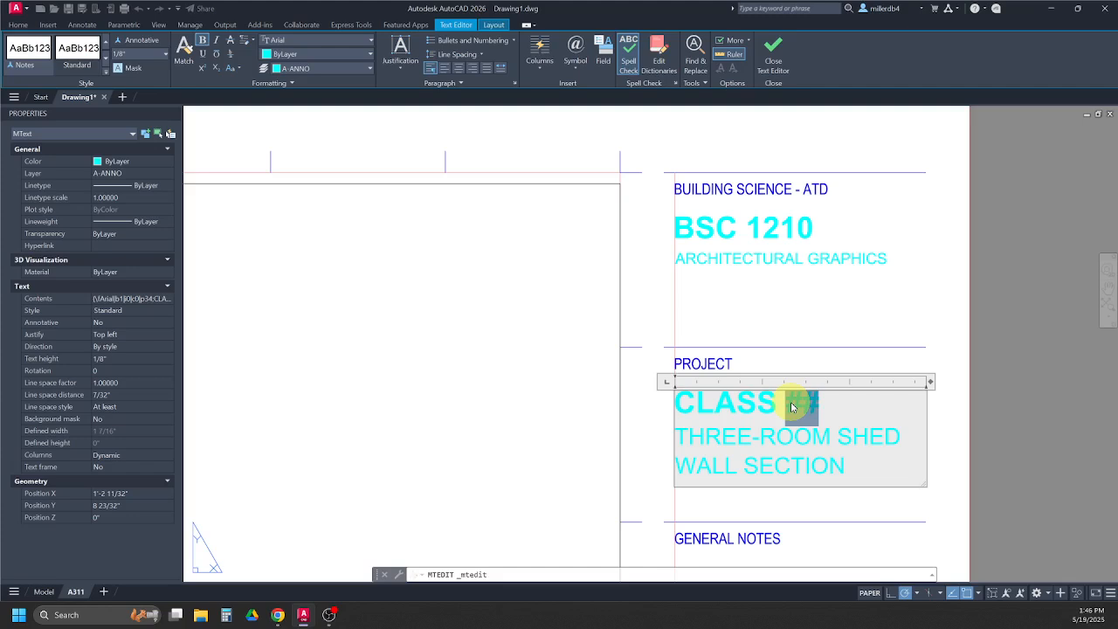
{"action": "type", "text": "03"}
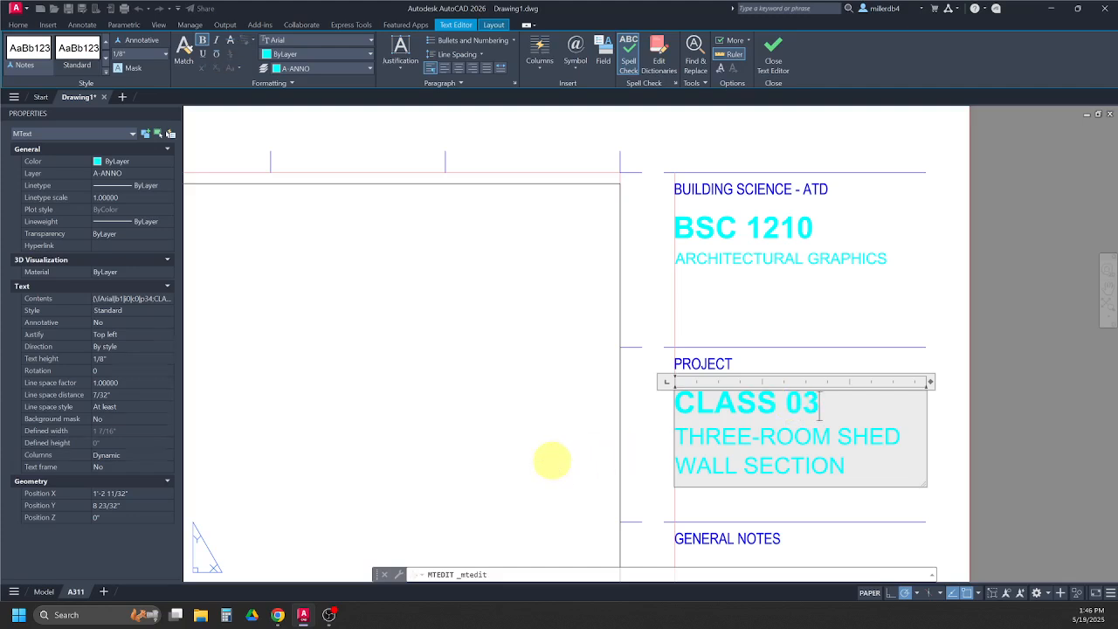
{"action": "left_click", "coordinate": [552, 460]}
Step: Replace the "LAST, FIRST" placeholder in the title block with the drafter's last and first name
{"action": "scroll", "coordinate": [581, 462], "scroll_direction": "down", "scroll_amount": 2}
{"action": "middle_click_drag", "start_coordinate": [603, 469], "coordinate": [609, 293]}
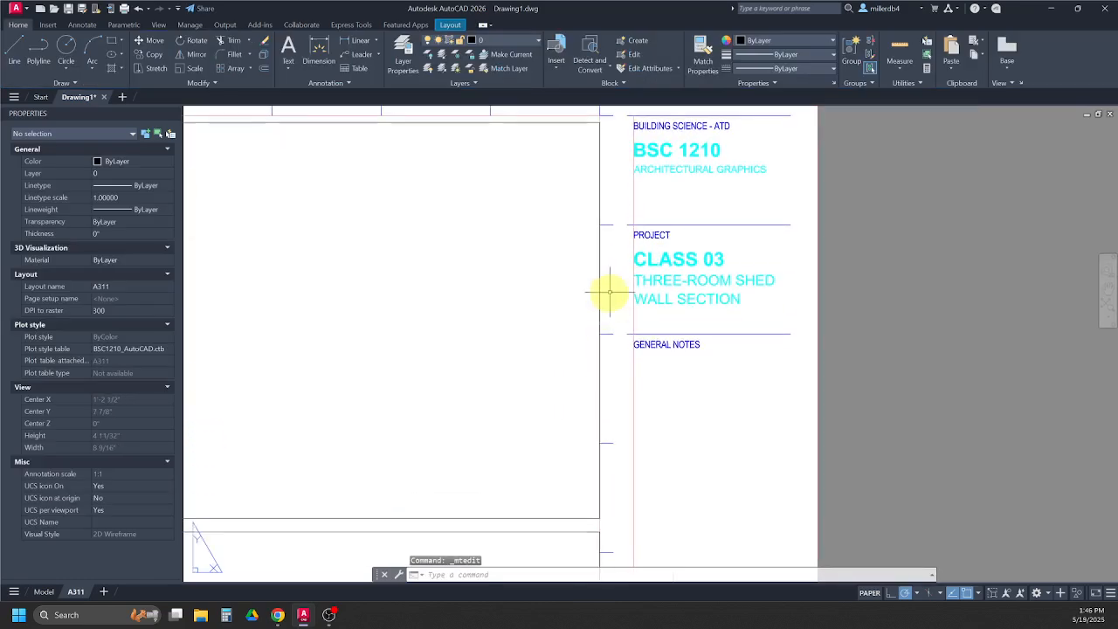
{"action": "mouse_move", "coordinate": [619, 437]}
{"action": "middle_mouse_down"}
{"action": "mouse_move", "coordinate": [642, 270]}
{"action": "mouse_move", "coordinate": [650, 295]}
{"action": "middle_mouse_up"}
{"action": "middle_click_drag", "start_coordinate": [654, 452], "coordinate": [663, 333]}
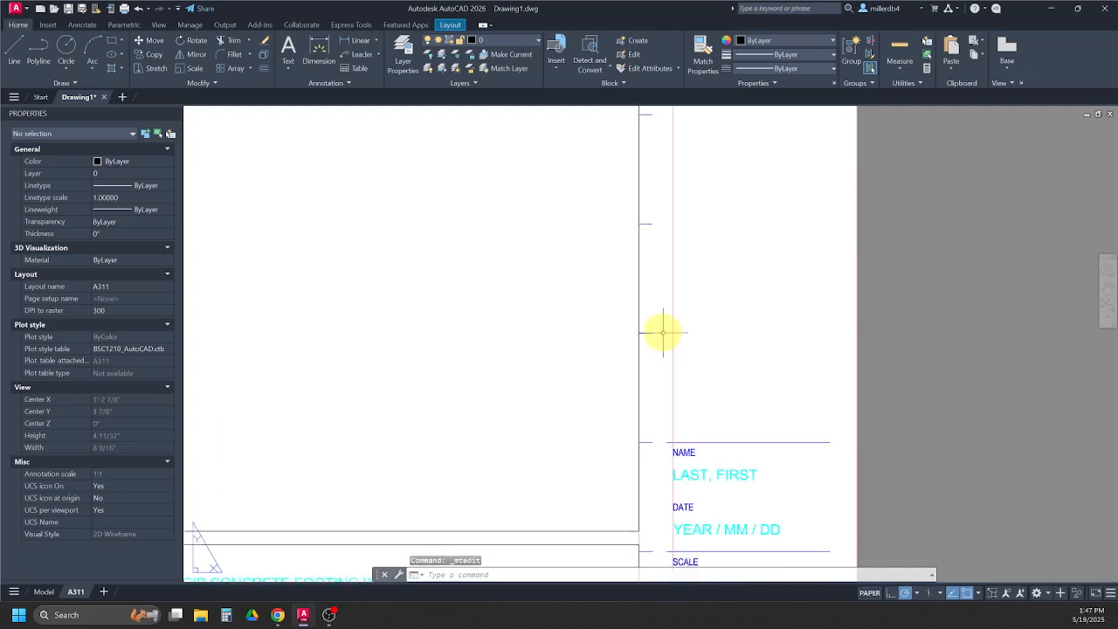
{"action": "scroll", "coordinate": [719, 481], "scroll_direction": "up", "scroll_amount": 3}
{"action": "middle_click_drag", "start_coordinate": [724, 479], "coordinate": [736, 417]}
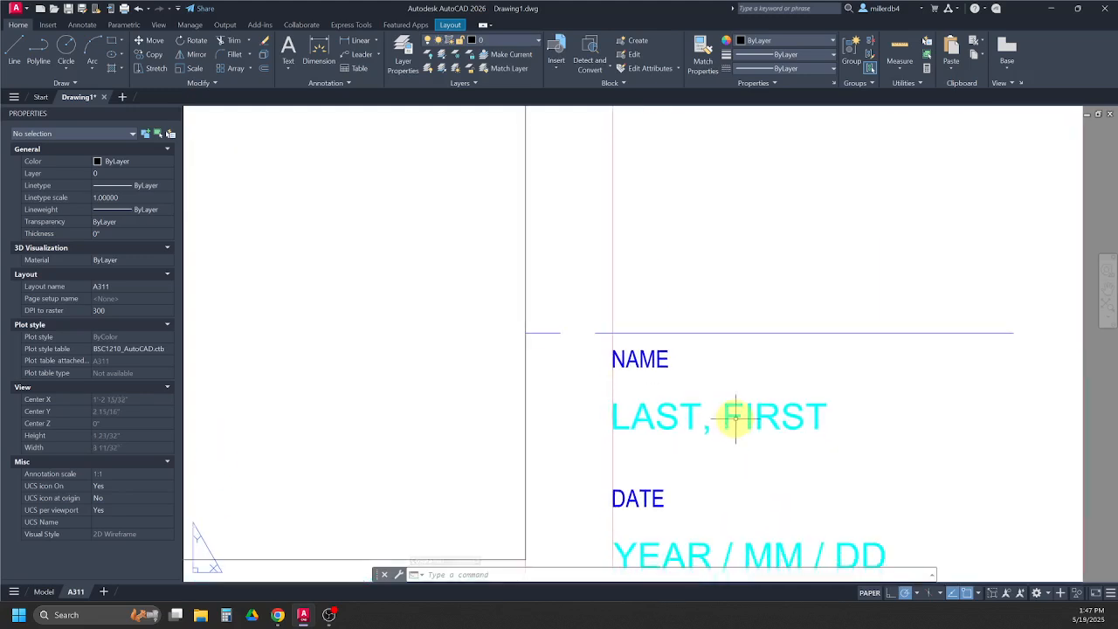
{"action": "left_click", "coordinate": [741, 414]}
{"action": "double_click", "coordinate": [833, 420]}
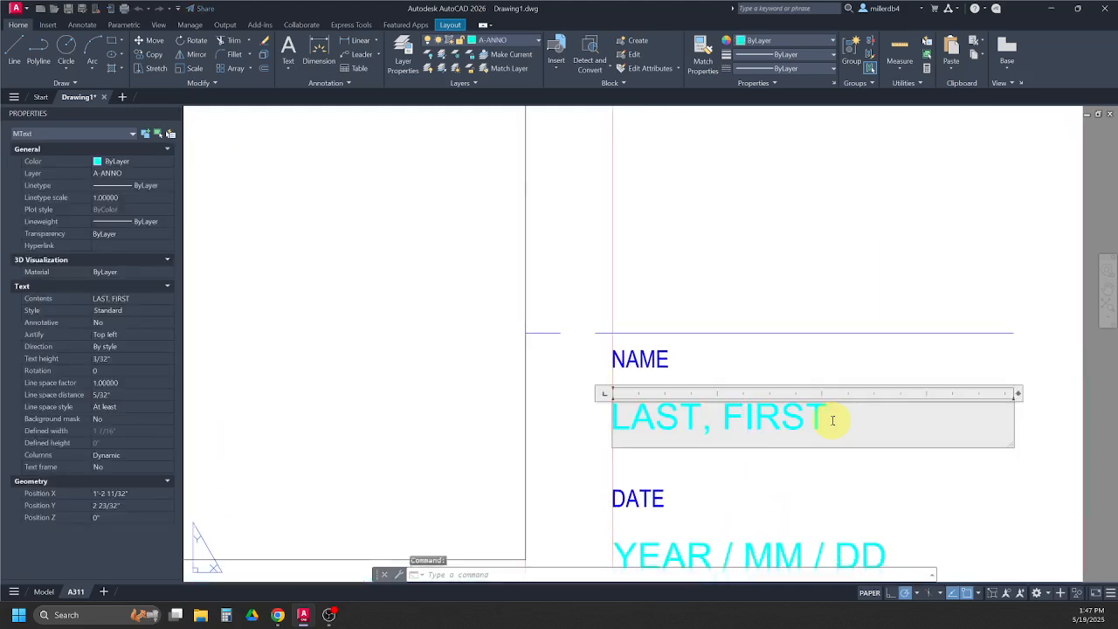
{"action": "type", "text": "MILL"}
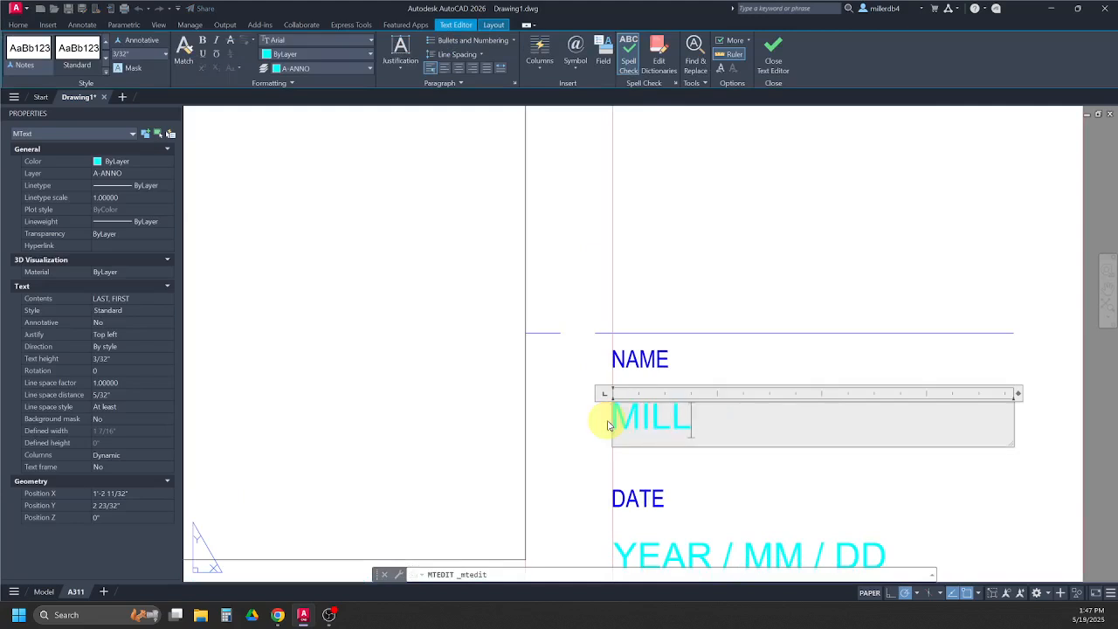
{"action": "type", "text": "ER, "}
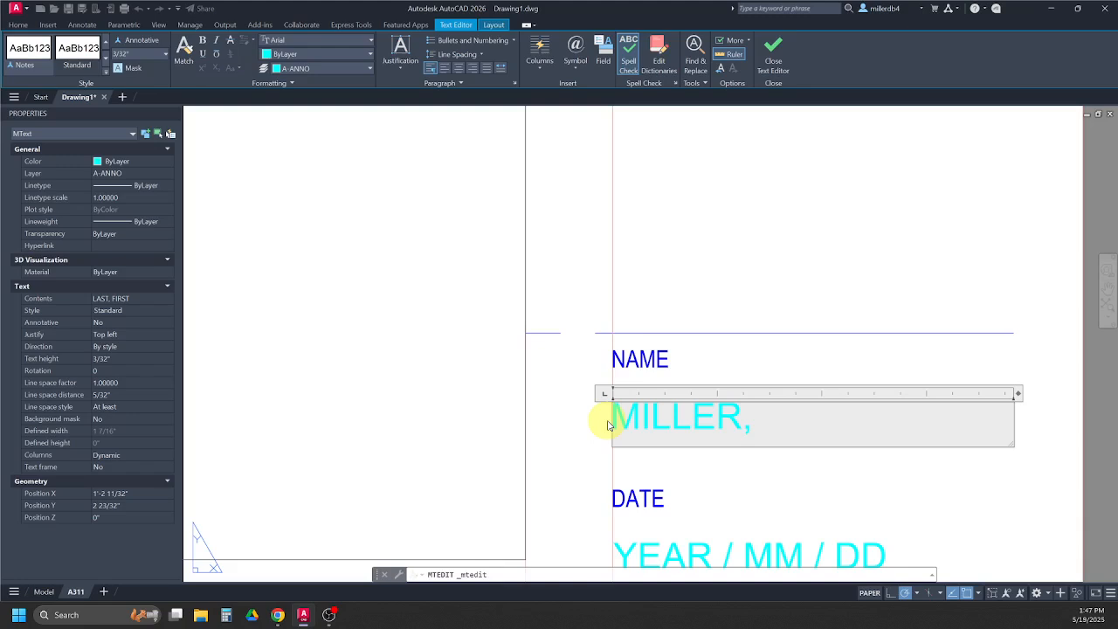
{"action": "type", "text": "DINAH"}
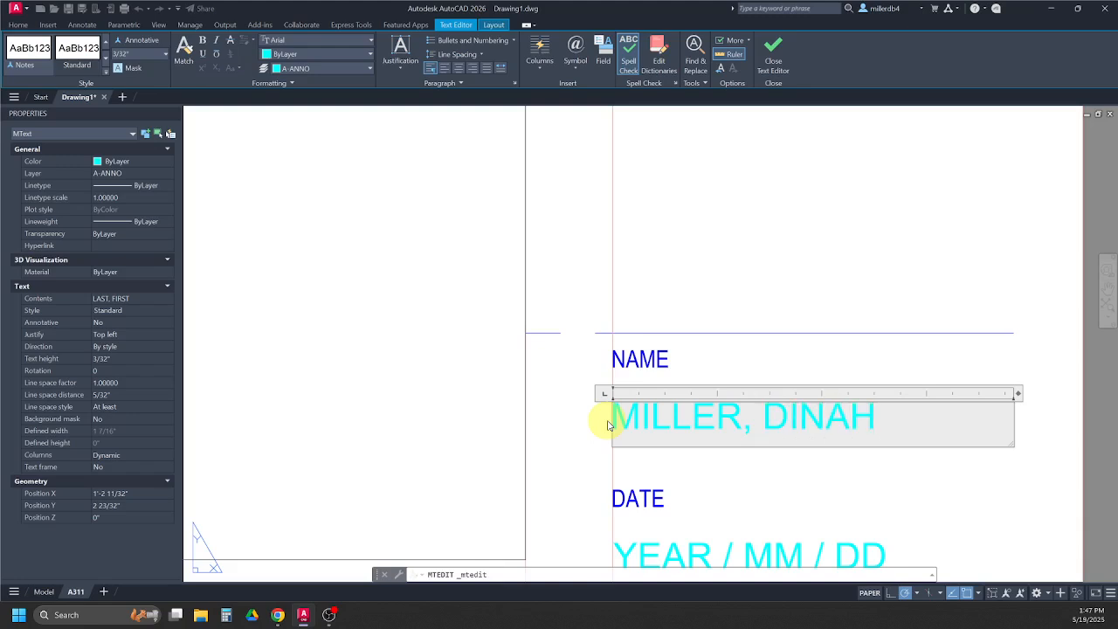
{"action": "left_click", "coordinate": [579, 455]}
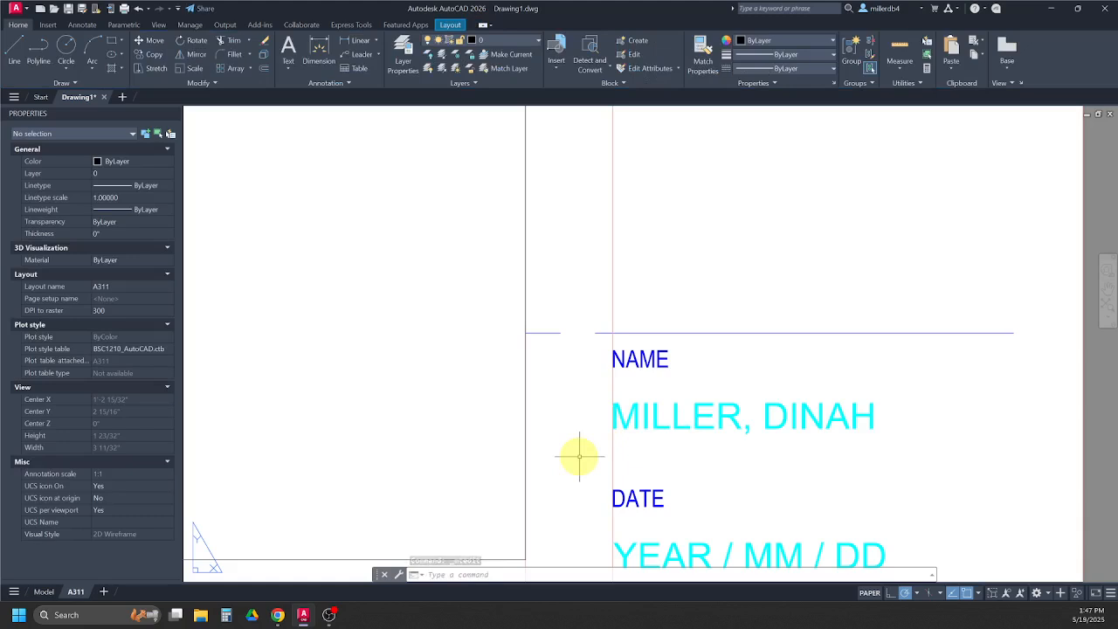
Step: Replace the YEAR / MM / DD placeholder in the title block's date text with "2025 / 05 / 19"
{"action": "scroll", "coordinate": [699, 506], "scroll_direction": "down", "scroll_amount": 3}
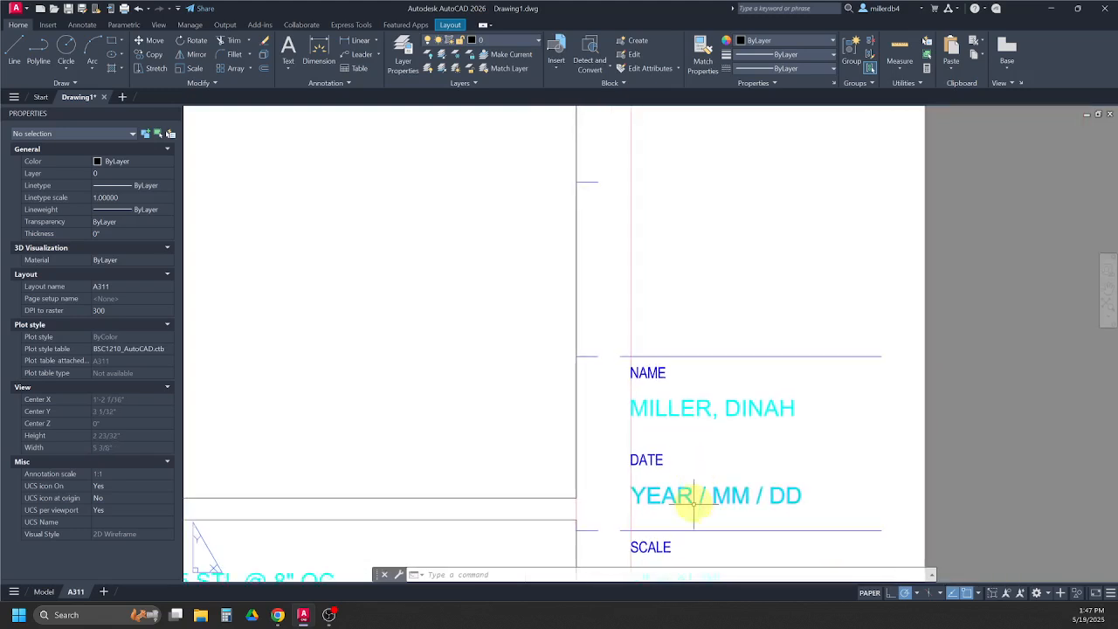
{"action": "scroll", "coordinate": [686, 498], "scroll_direction": "up", "scroll_amount": 2}
{"action": "scroll", "coordinate": [675, 450], "scroll_direction": "up", "scroll_amount": 1}
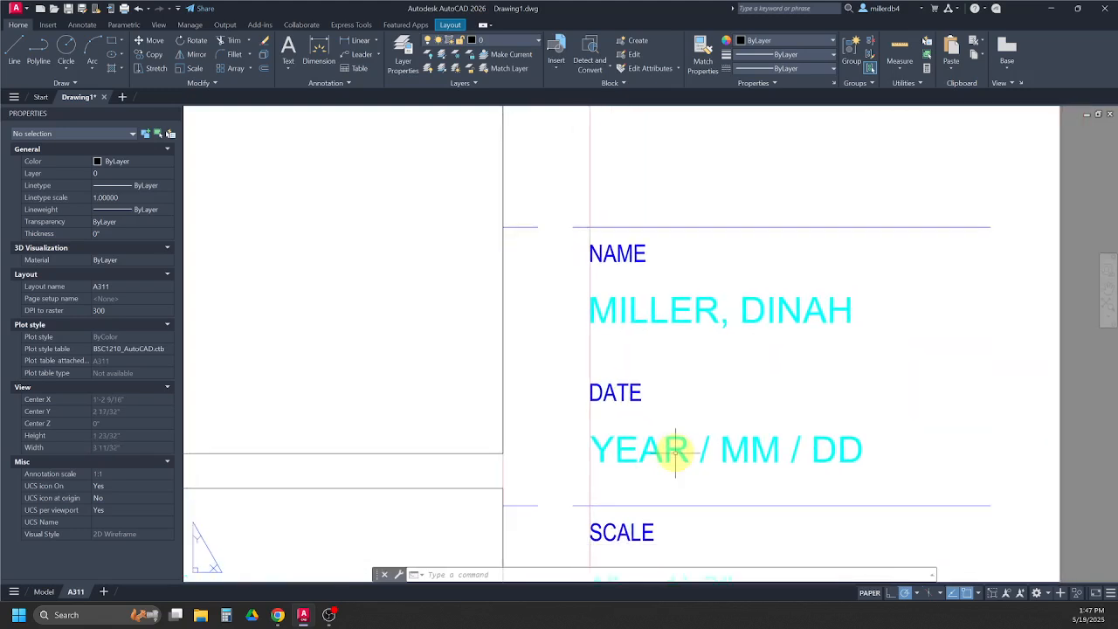
{"action": "left_click", "coordinate": [676, 448]}
{"action": "double_click", "coordinate": [683, 452]}
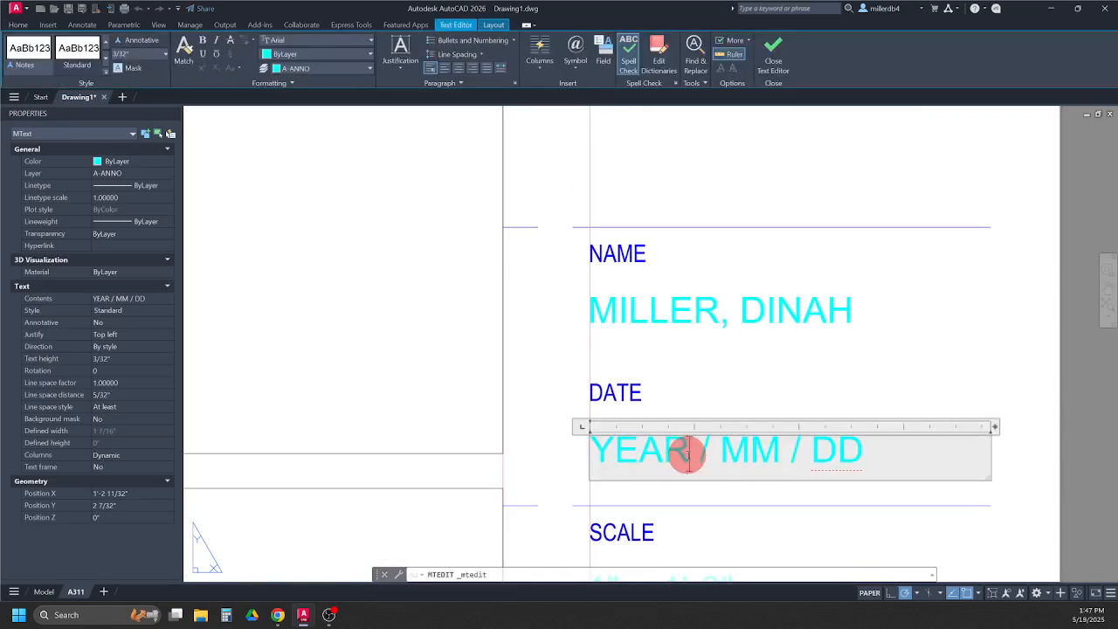
{"action": "left_click_drag", "start_coordinate": [688, 453], "coordinate": [596, 456]}
{"action": "type", "text": "2025"}
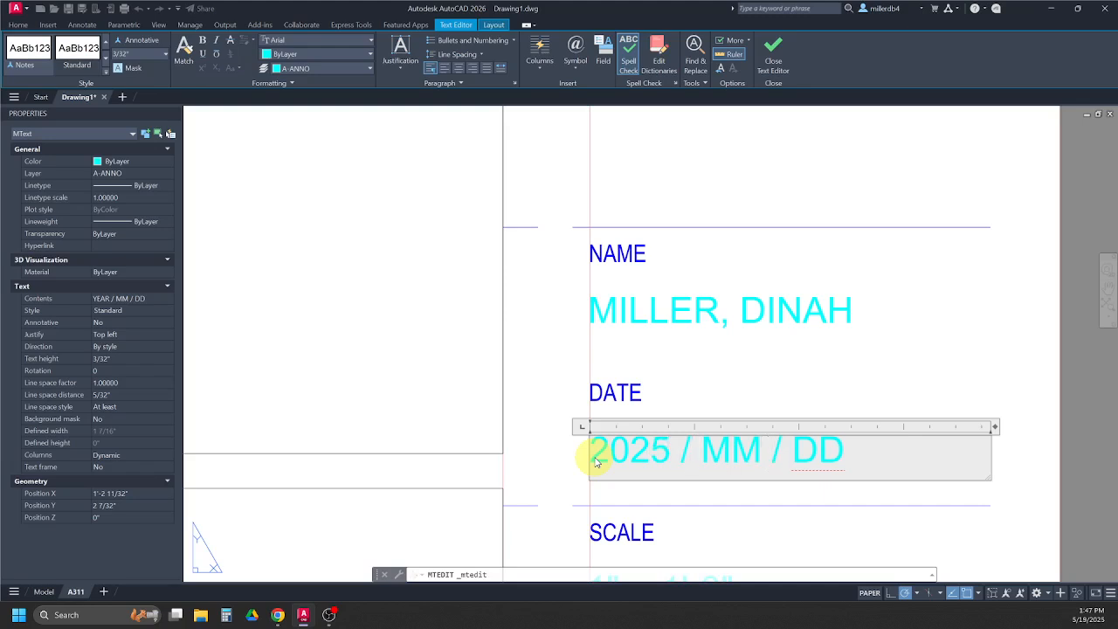
{"action": "key", "text": "BackSpace"}
{"action": "key", "text": "BackSpace"}
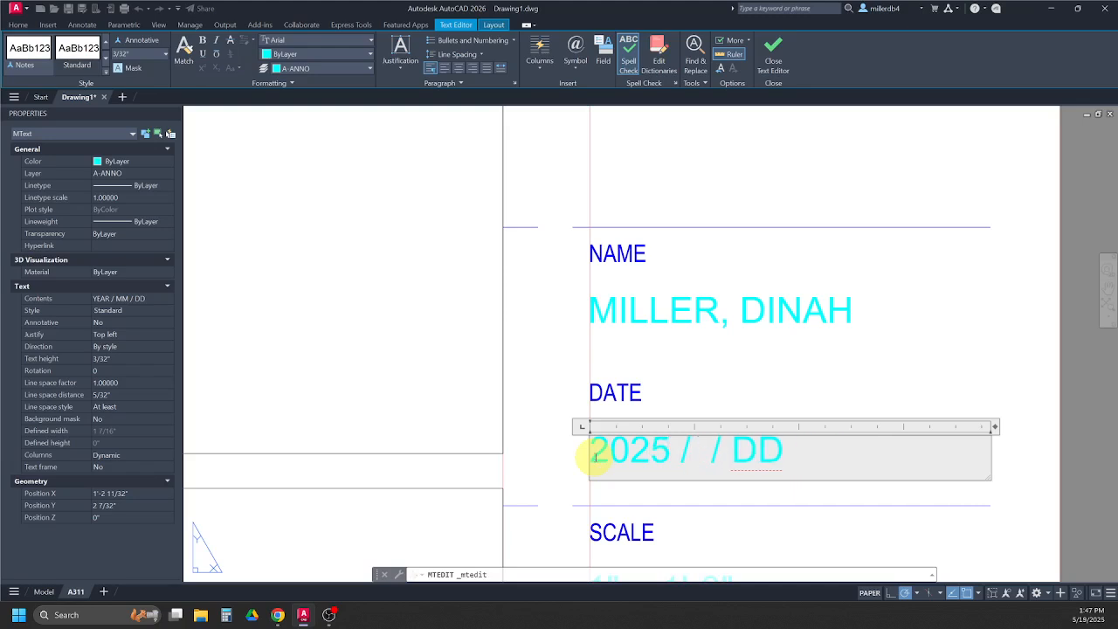
{"action": "type", "text": "05"}
{"action": "key", "text": "End"}
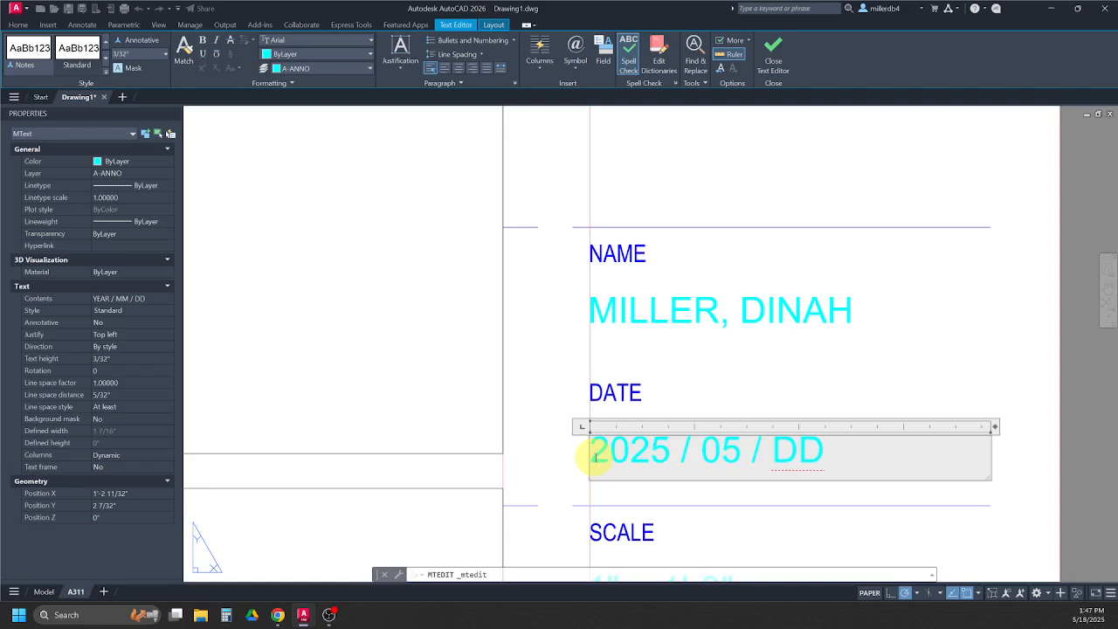
{"action": "key", "text": "BackSpace"}
{"action": "key", "text": "BackSpace"}
{"action": "type", "text": "19"}
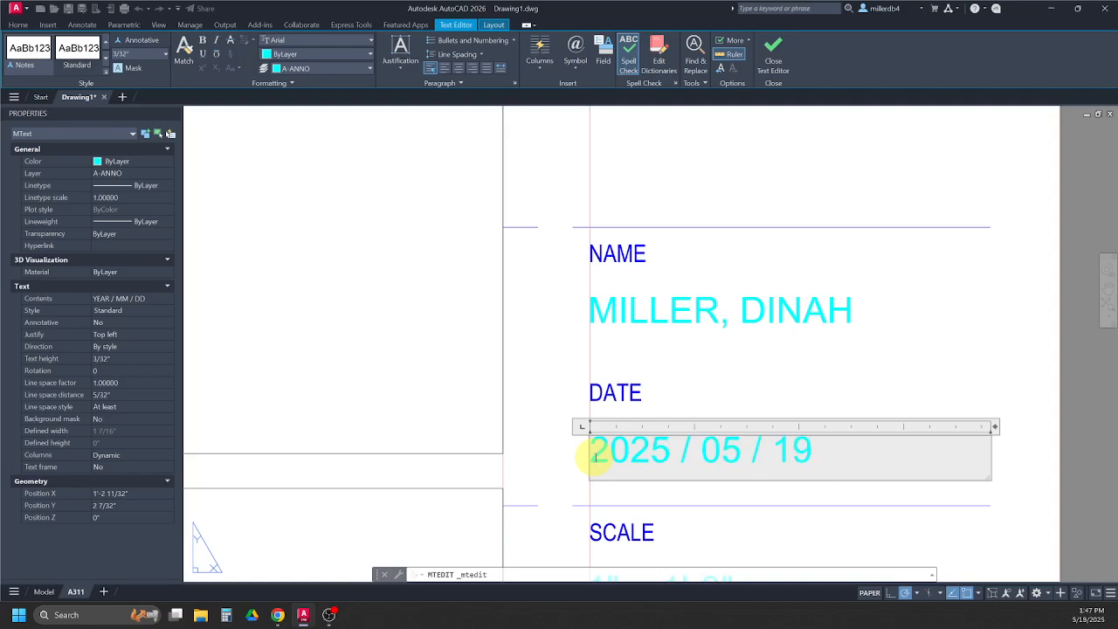
{"action": "left_click", "coordinate": [548, 434]}
Step: Check the title block's remaining scale, title and sheet entries, view the sheet's viewports, and return to model space
{"action": "scroll", "coordinate": [548, 433], "scroll_direction": "down", "scroll_amount": 3}
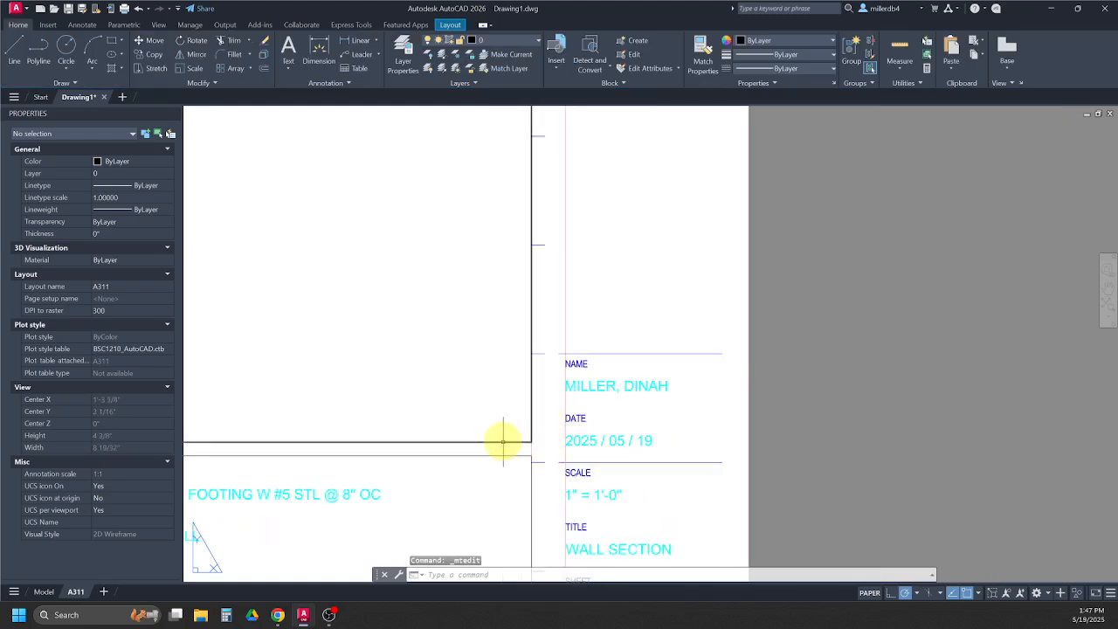
{"action": "middle_click_drag", "start_coordinate": [582, 498], "coordinate": [592, 401]}
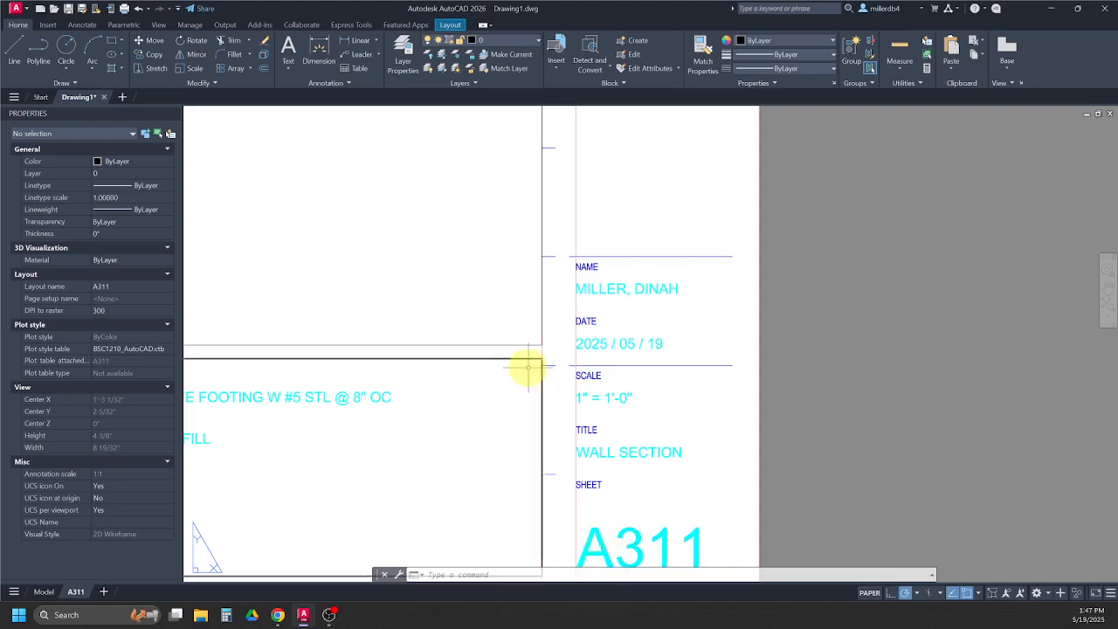
{"action": "scroll", "coordinate": [524, 370], "scroll_direction": "down", "scroll_amount": 5}
{"action": "scroll", "coordinate": [681, 452], "scroll_direction": "up", "scroll_amount": 2}
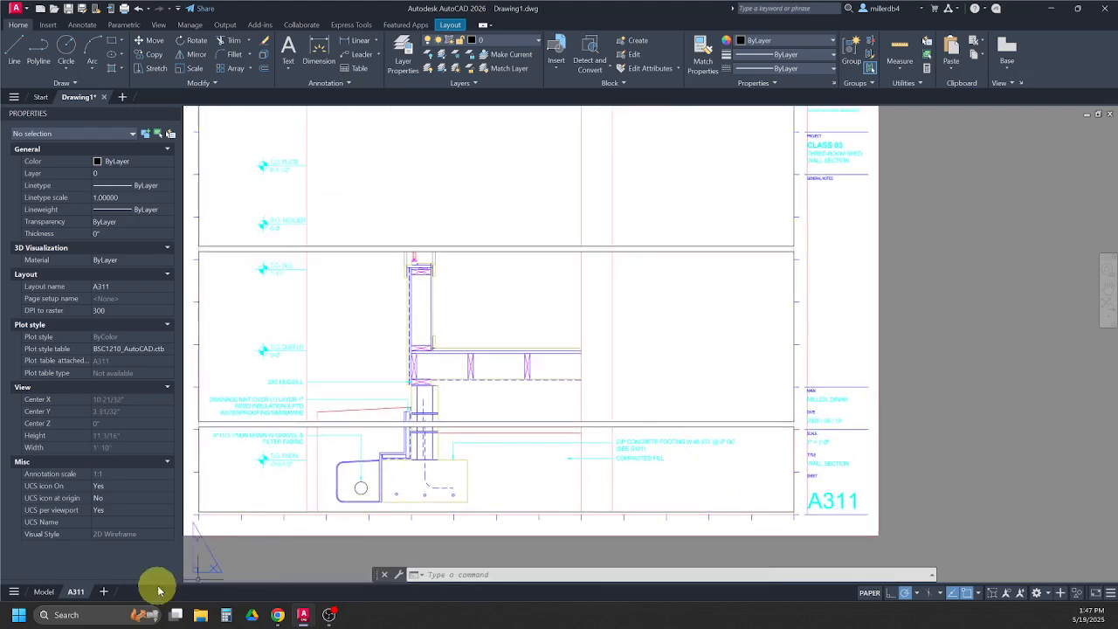
{"action": "left_click", "coordinate": [43, 594]}
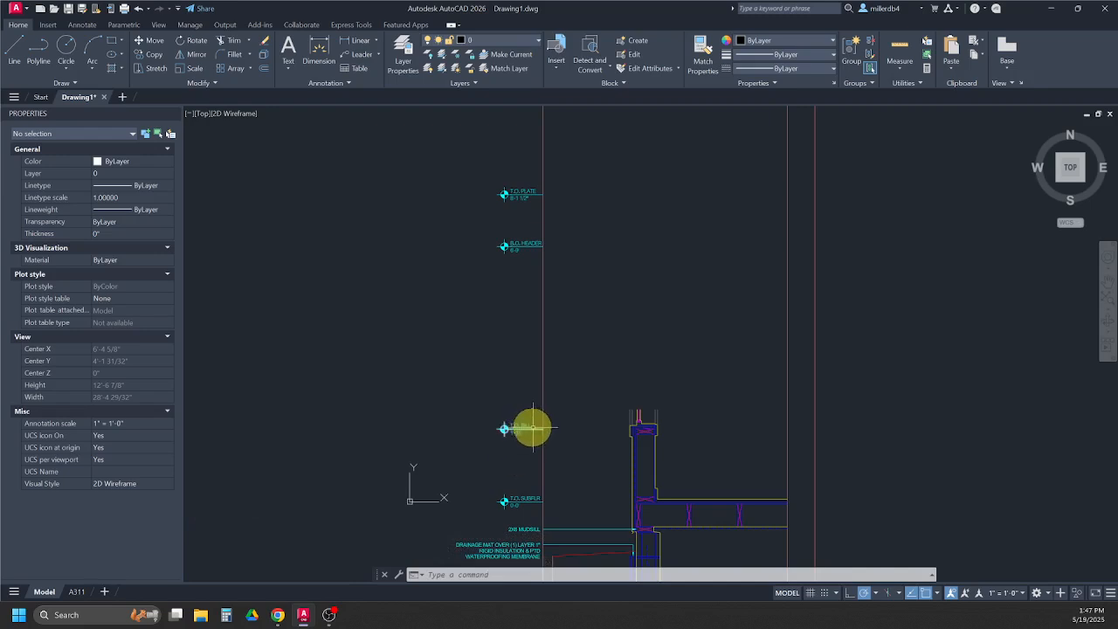
Step: On layer A-ANNO-DEFP, draw a vertical guide line from the center of the B.O. HEADER marker to the center of the T.O. SILL marker
{"action": "mouse_move", "coordinate": [532, 428]}
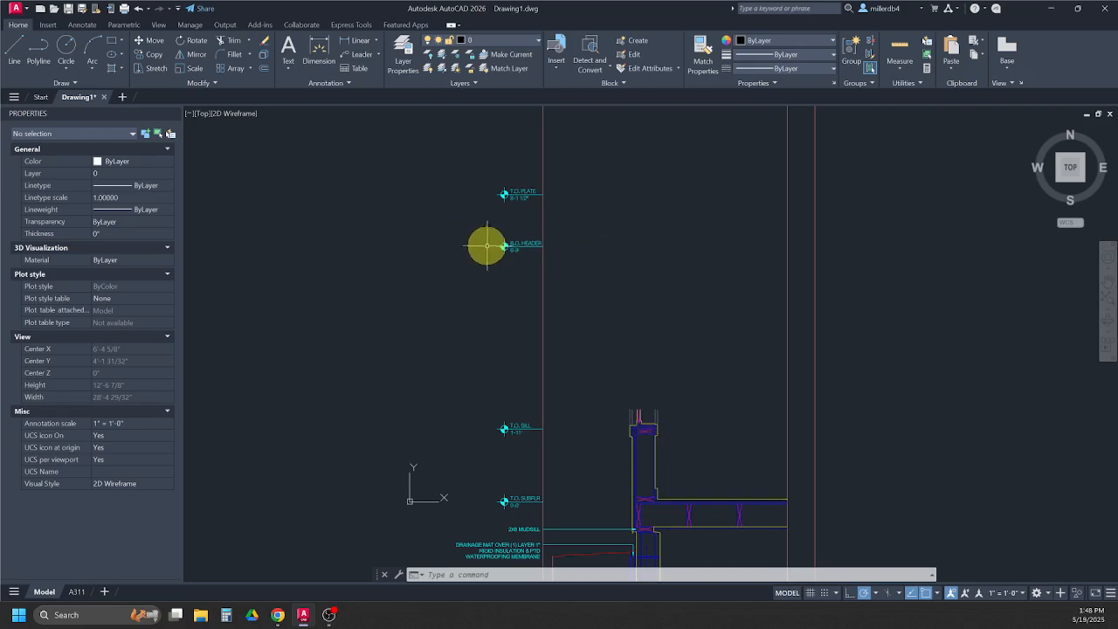
{"action": "left_click", "coordinate": [495, 42]}
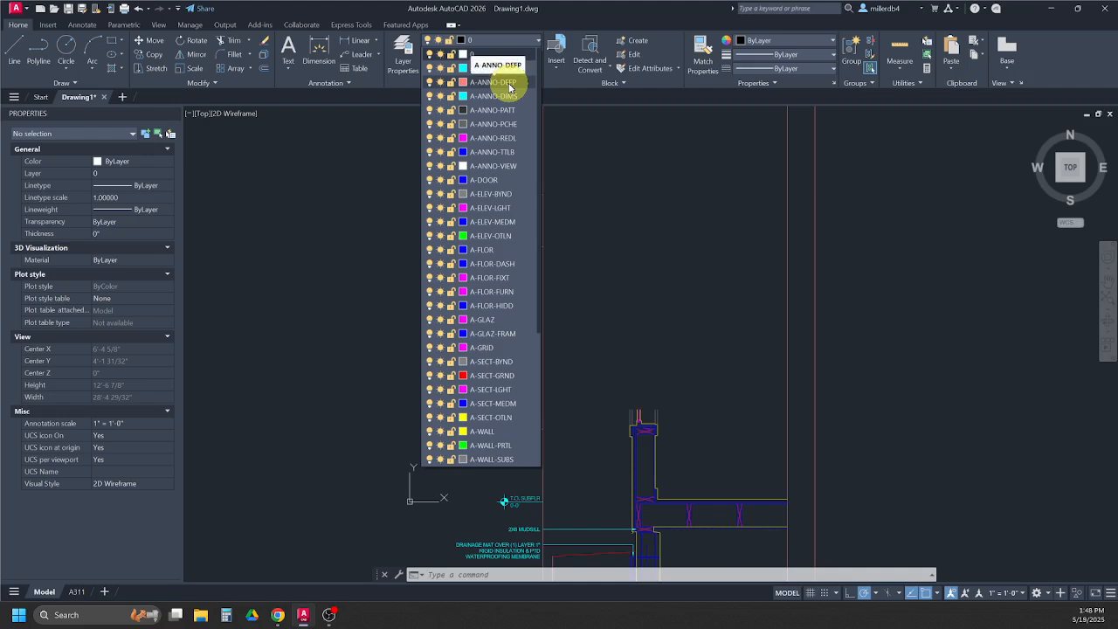
{"action": "left_click", "coordinate": [512, 84]}
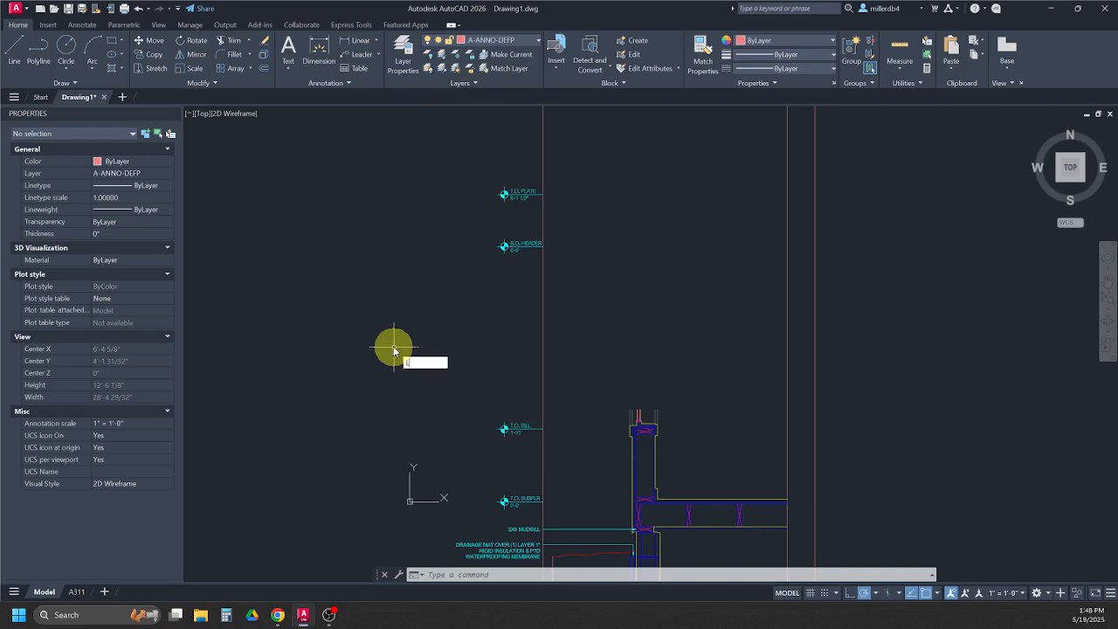
{"action": "key", "text": "Return"}
{"action": "scroll", "coordinate": [476, 294], "scroll_direction": "up", "scroll_amount": 3}
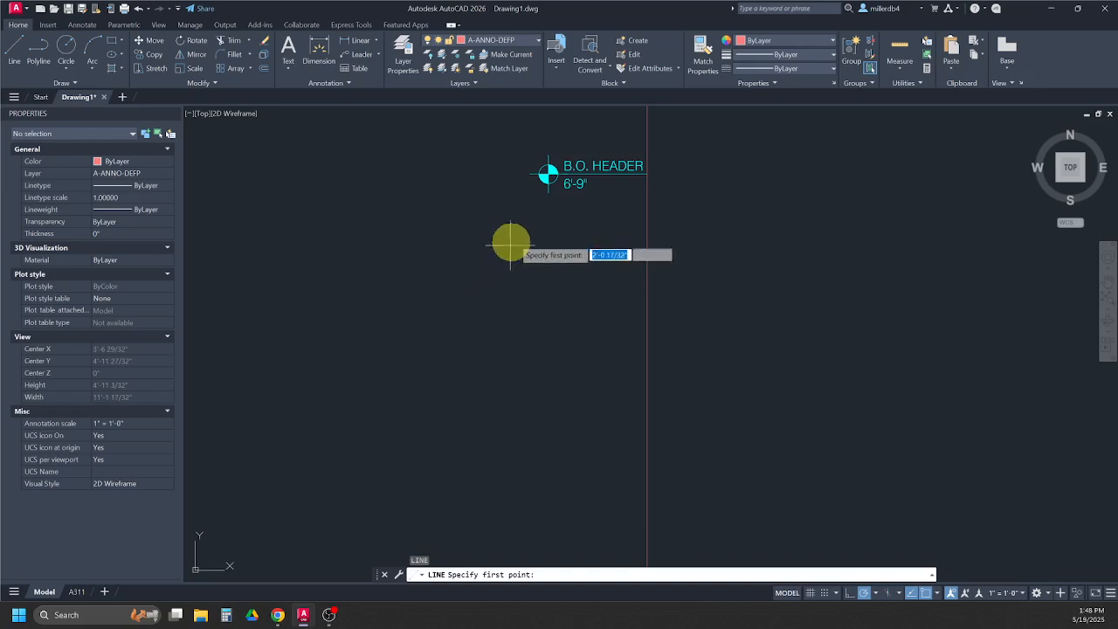
{"action": "left_click", "coordinate": [547, 175]}
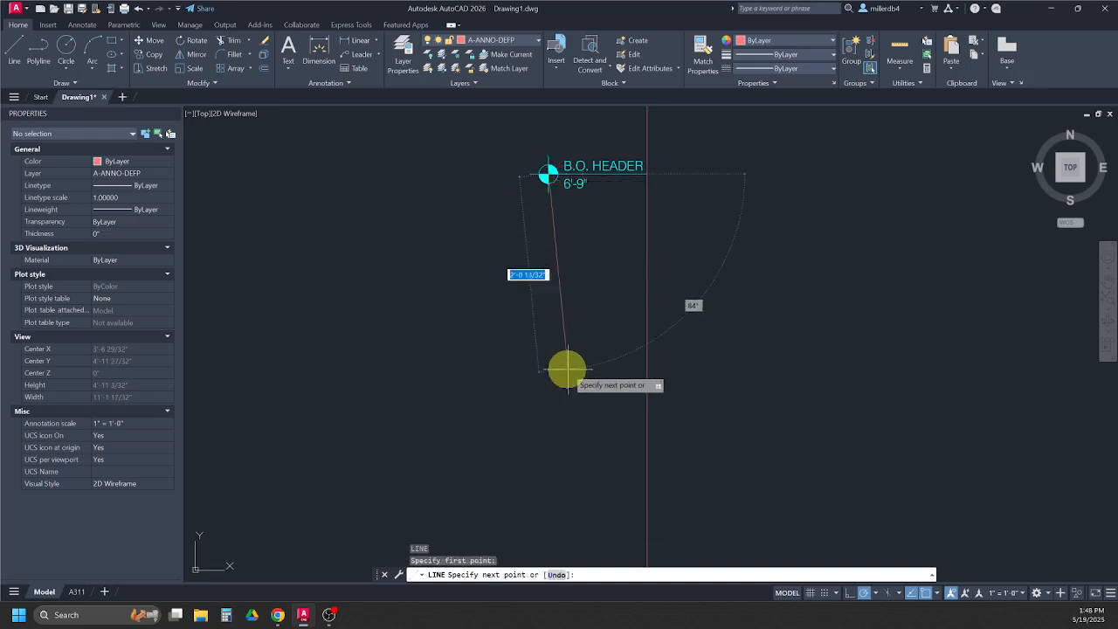
{"action": "scroll", "coordinate": [550, 389], "scroll_direction": "down", "scroll_amount": 3}
{"action": "scroll", "coordinate": [542, 480], "scroll_direction": "up", "scroll_amount": 4}
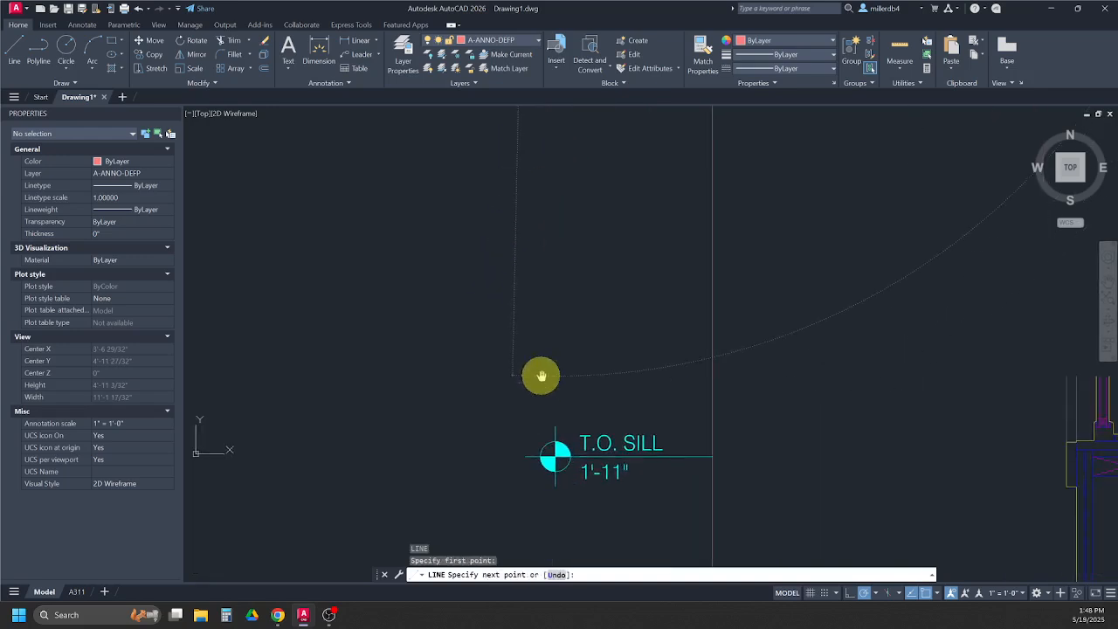
{"action": "left_click", "coordinate": [553, 457]}
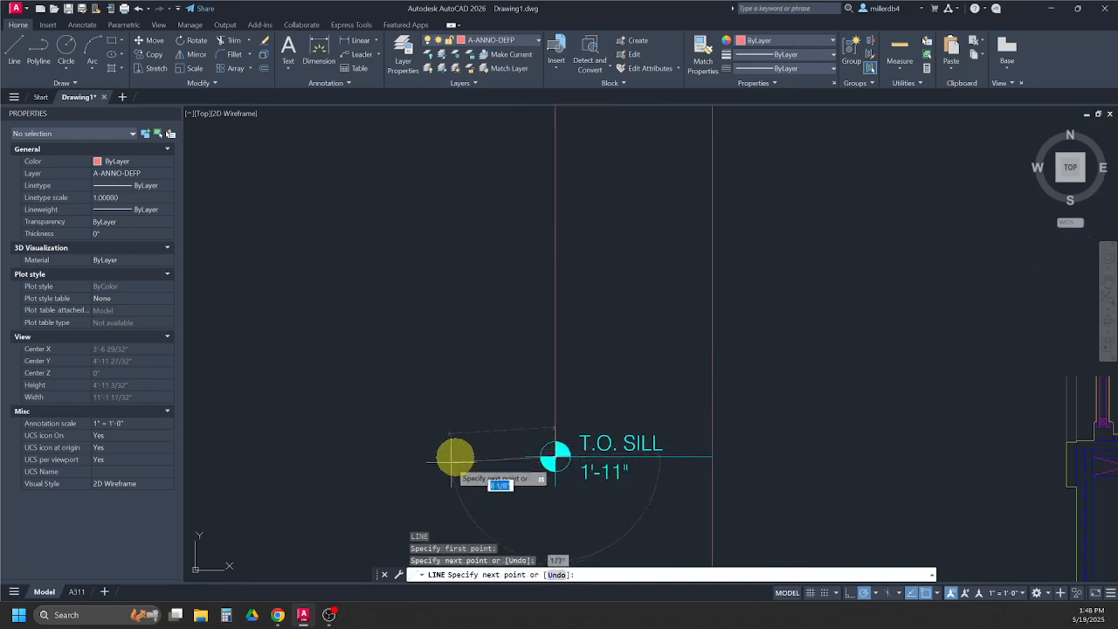
{"action": "key", "text": "Escape"}
{"action": "scroll", "coordinate": [554, 458], "scroll_direction": "down", "scroll_amount": 4}
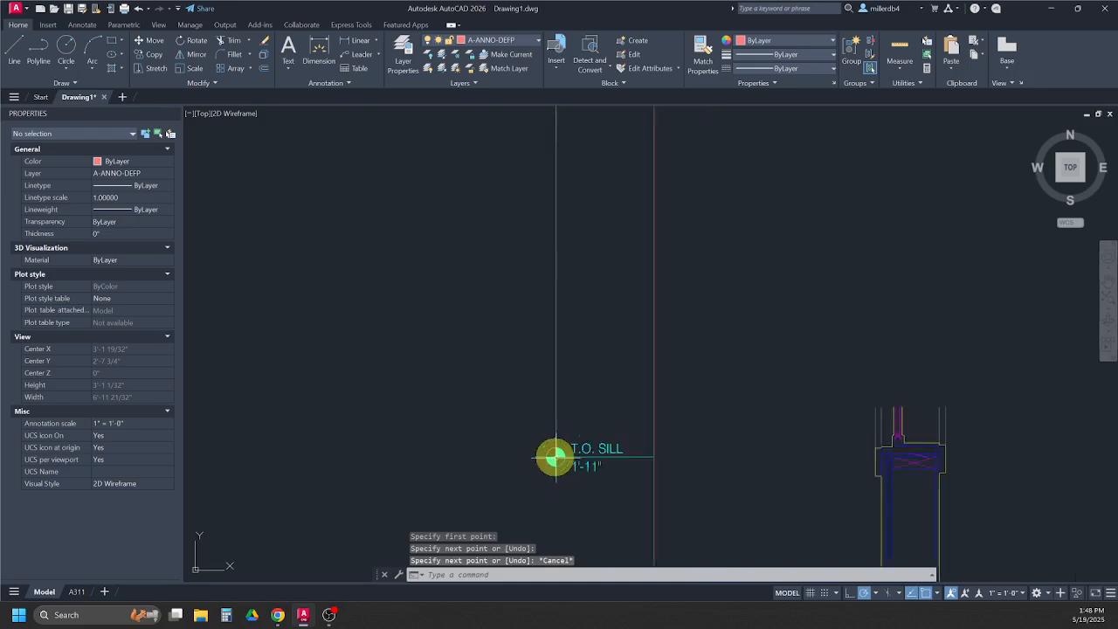
{"action": "left_click", "coordinate": [551, 393]}
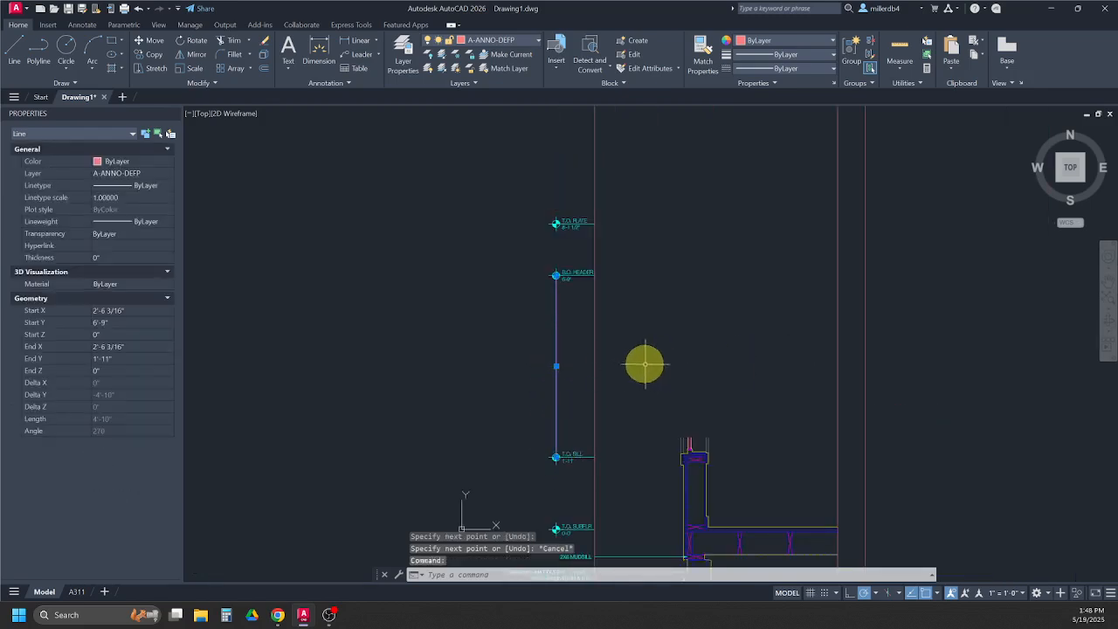
{"action": "key", "text": "Escape"}
{"action": "key", "text": "Escape"}
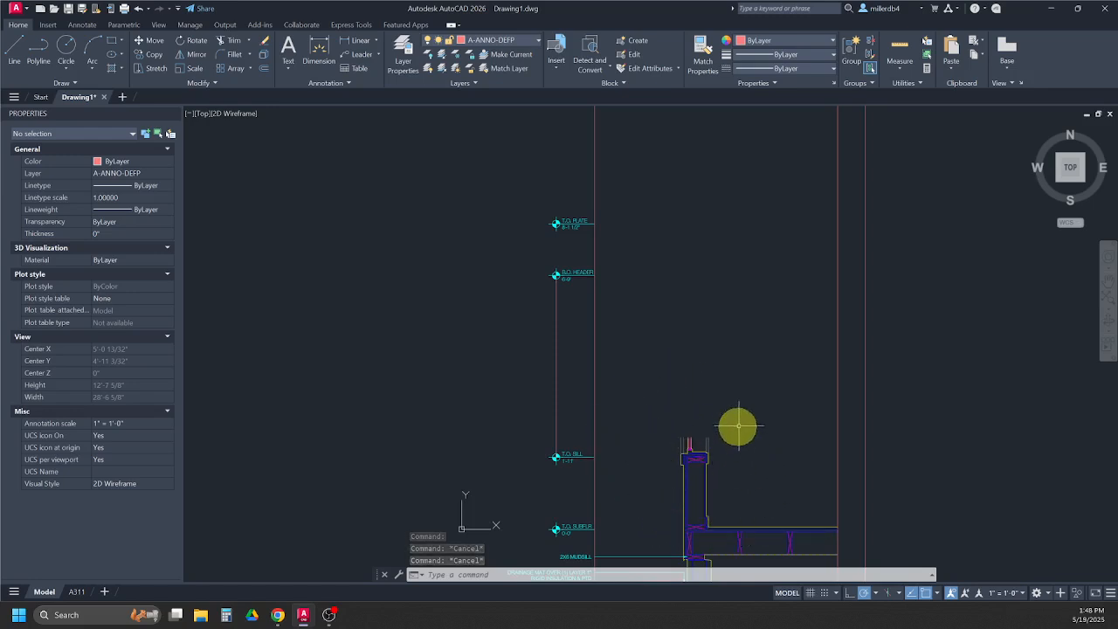
Step: Mirror the window sill and lower wall linework about a horizontal axis through the vertical guide line's midpoint, keeping the source objects
{"action": "left_click", "coordinate": [771, 402]}
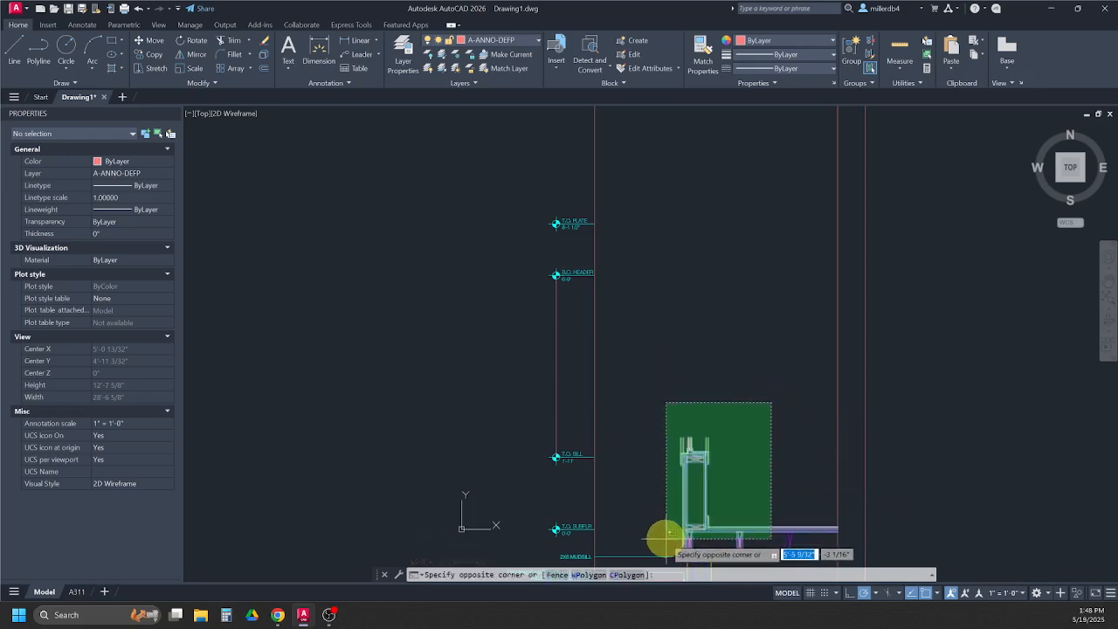
{"action": "left_click", "coordinate": [644, 490]}
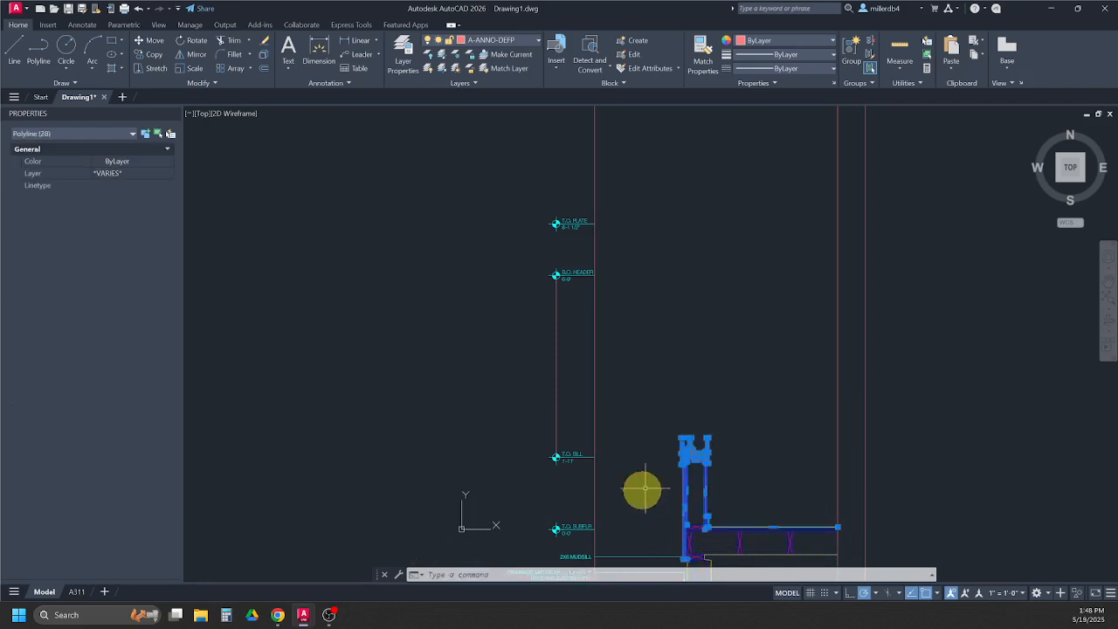
{"action": "left_click", "coordinate": [702, 496]}
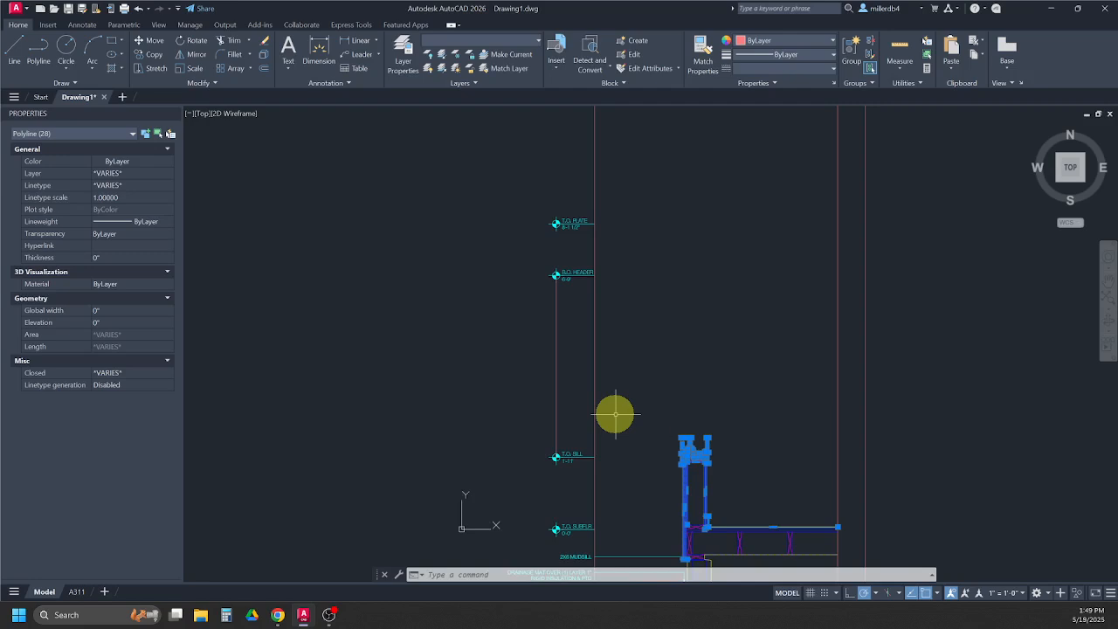
{"action": "type", "text": "I"}
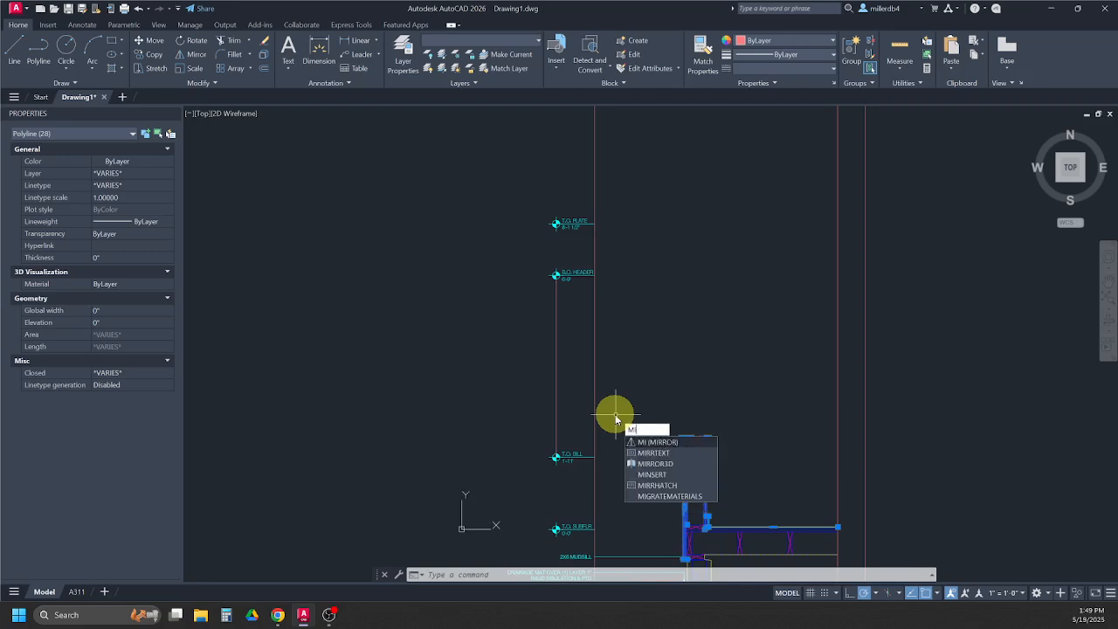
{"action": "key", "text": "Return"}
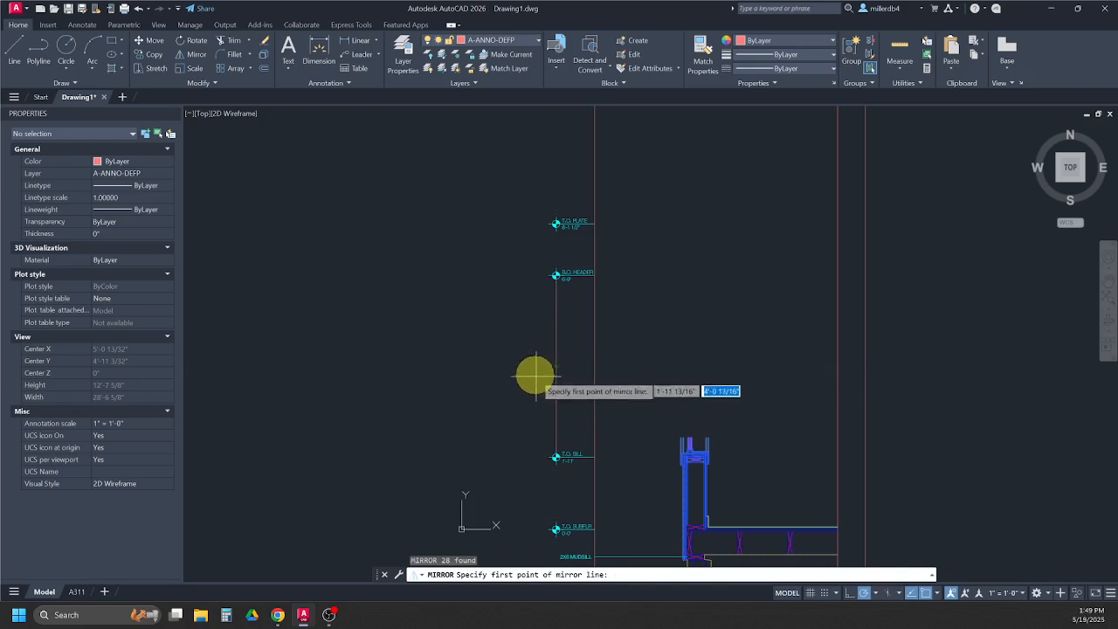
{"action": "right_click", "coordinate": [532, 365], "text": "shift"}
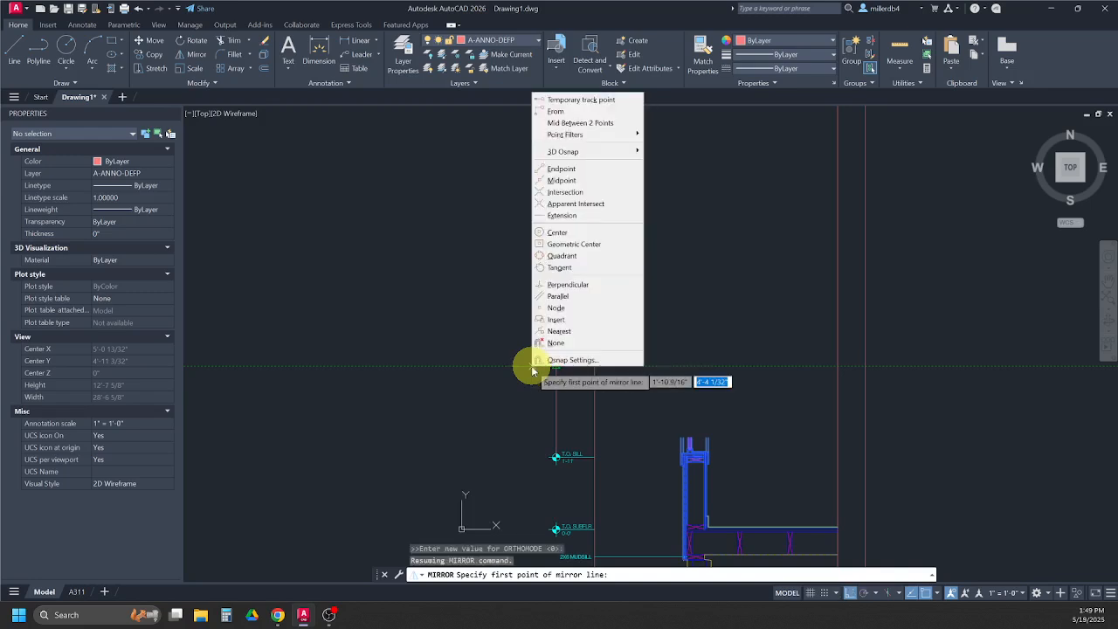
{"action": "left_click", "coordinate": [560, 180]}
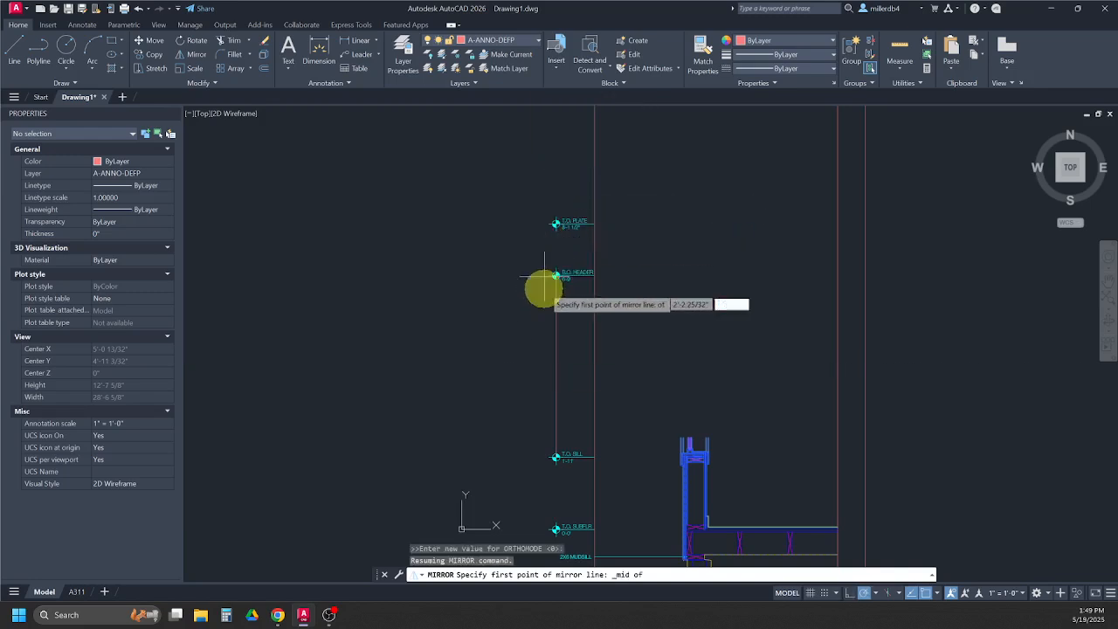
{"action": "left_click", "coordinate": [557, 367]}
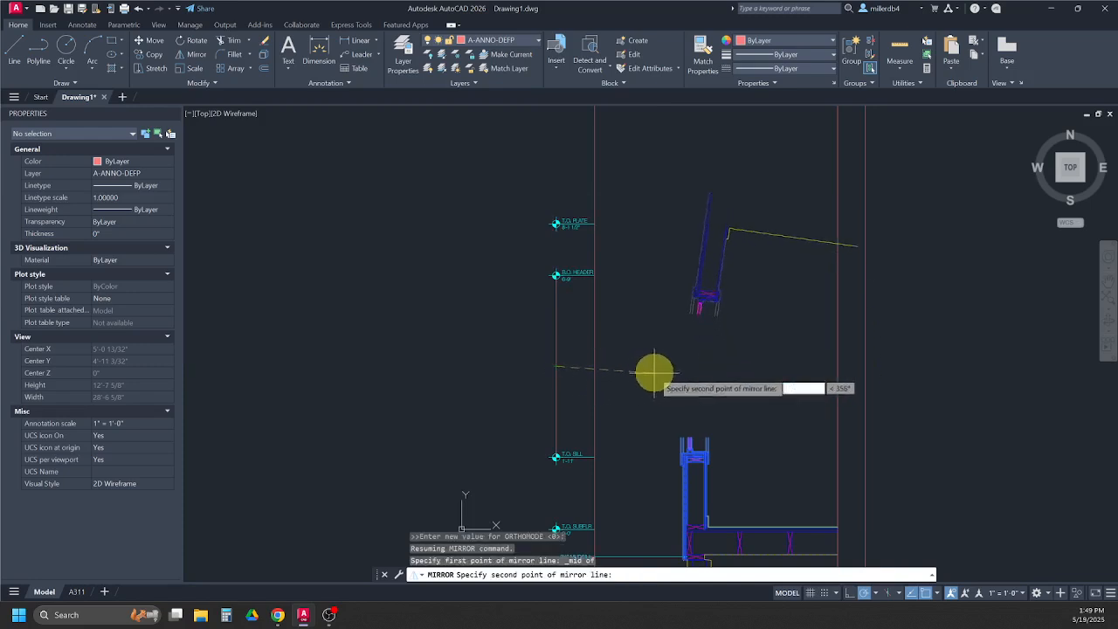
{"action": "left_click", "coordinate": [789, 367]}
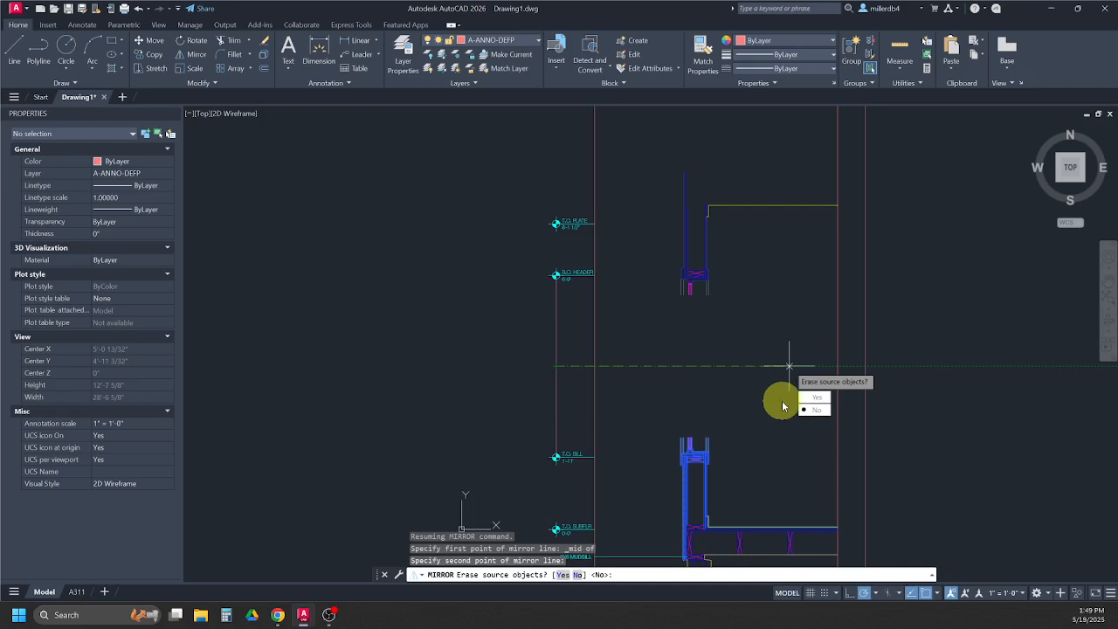
{"action": "left_click", "coordinate": [819, 412]}
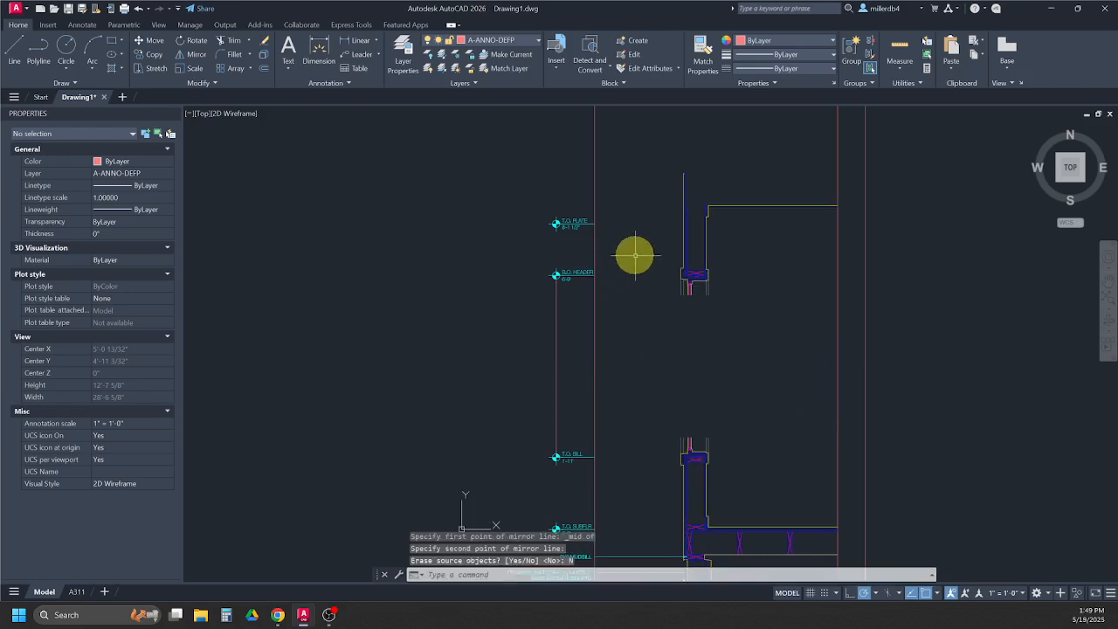
Step: Draw a horizontal guide line from the end of the T.O. PLATE level line across and past the mirrored wall
{"action": "scroll", "coordinate": [621, 315], "scroll_direction": "up", "scroll_amount": 3}
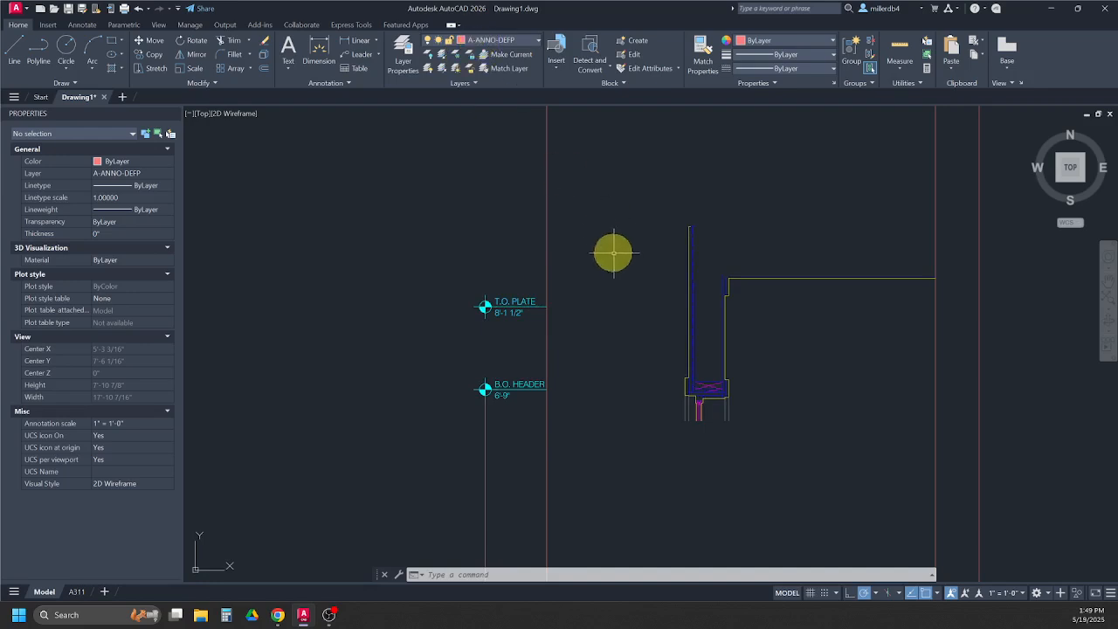
{"action": "type", "text": "l"}
{"action": "key", "text": "Return"}
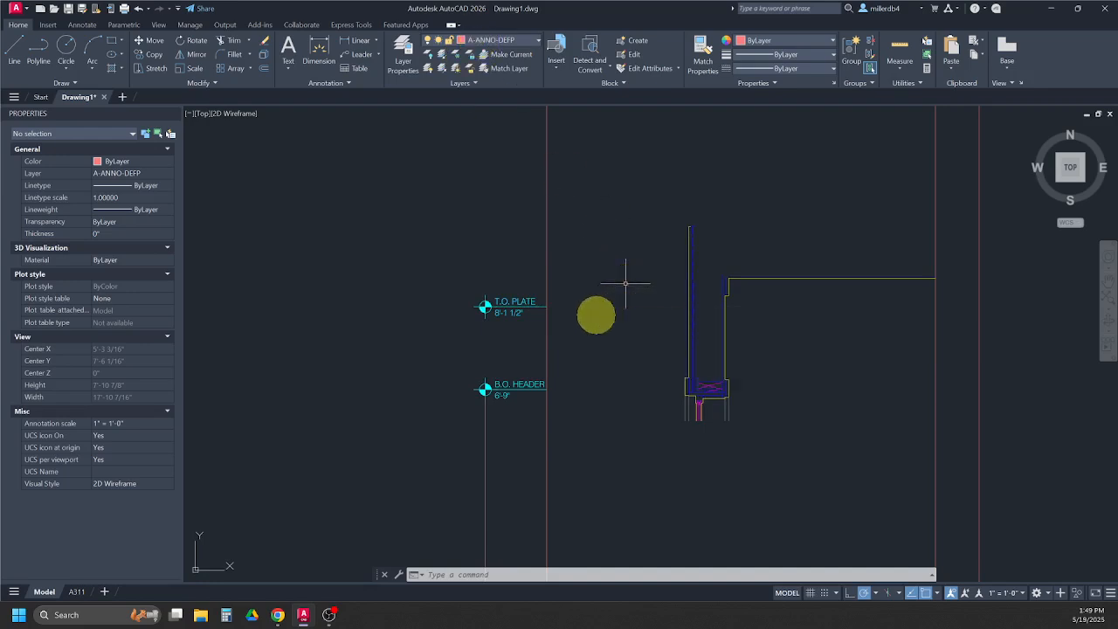
{"action": "left_click", "coordinate": [547, 307]}
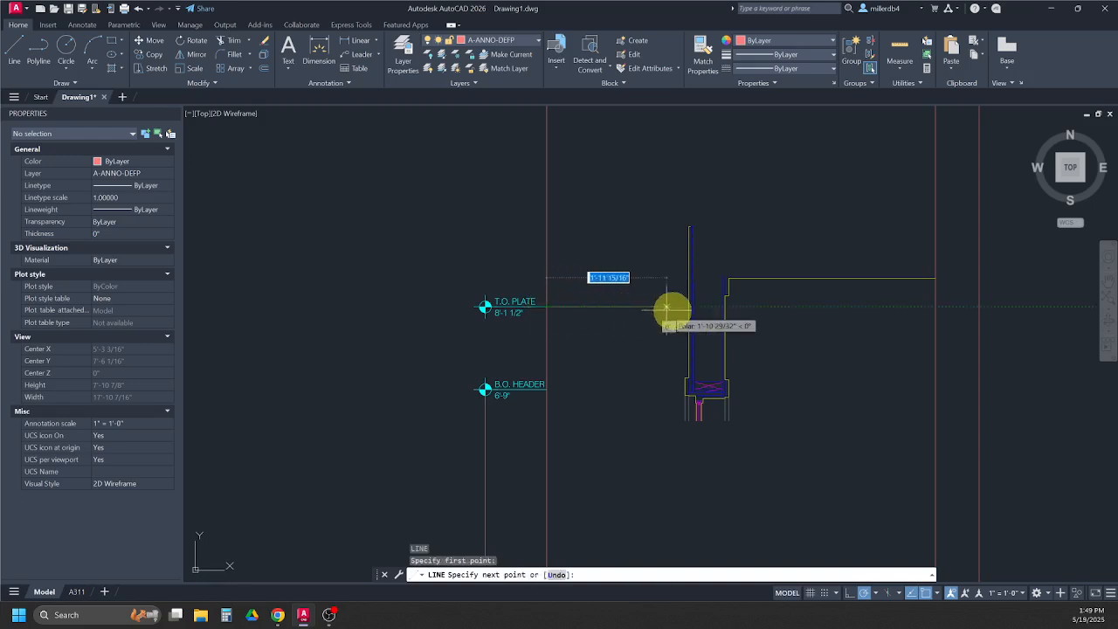
{"action": "left_click", "coordinate": [786, 332]}
{"action": "key", "text": "Escape"}
{"action": "key", "text": "Escape"}
{"action": "key", "text": "Escape"}
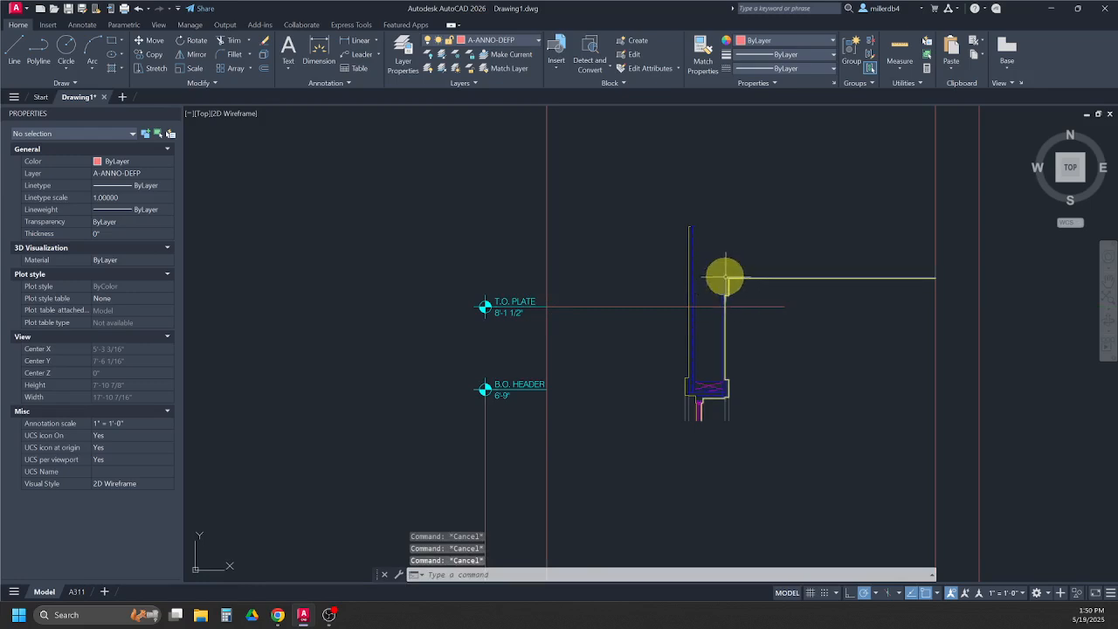
Step: Trim the mirrored interior wall lines above the T.O. PLATE guide line and remove the leftover horizontal line extending from the wall's interior side
{"action": "type", "text": "t o"}
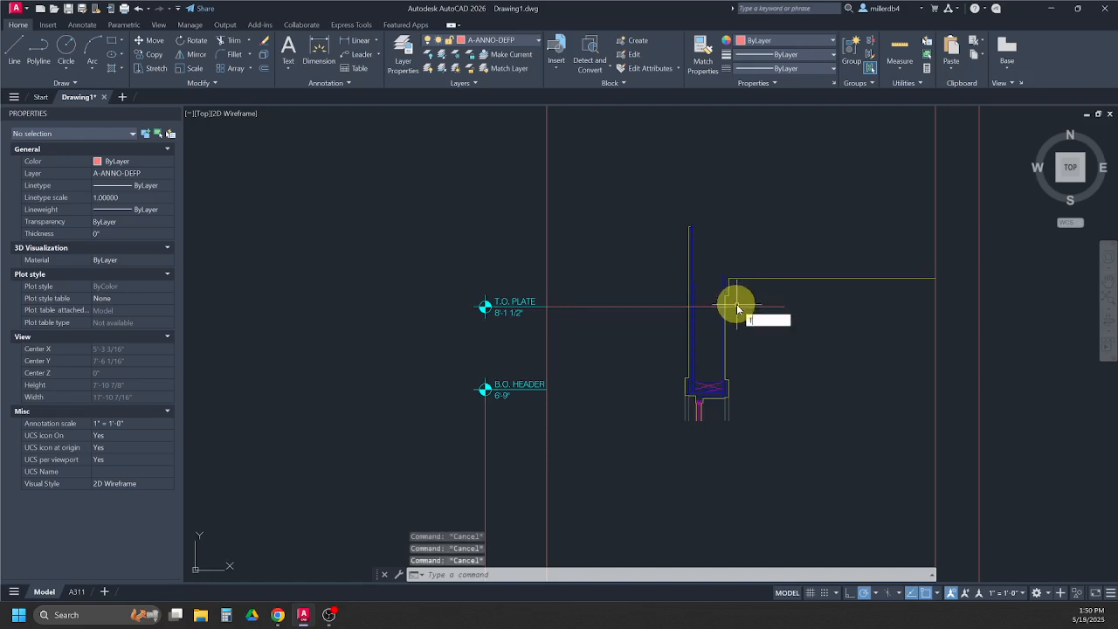
{"action": "type", "text": "r"}
{"action": "key", "text": "Return"}
{"action": "left_click", "coordinate": [734, 305]}
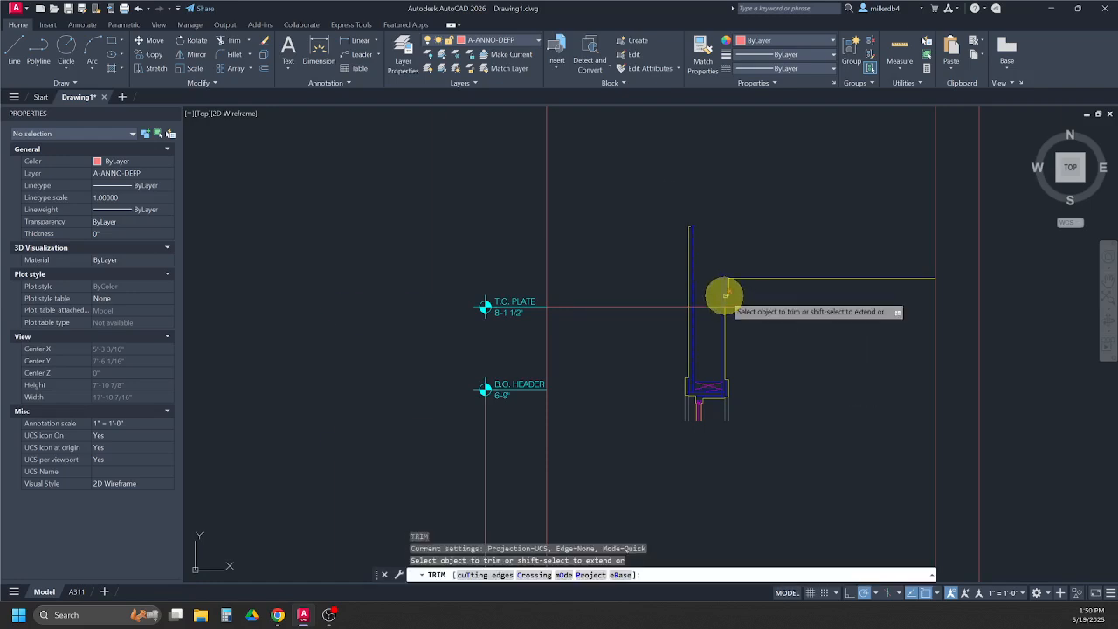
{"action": "scroll", "coordinate": [721, 302], "scroll_direction": "up", "scroll_amount": 2}
{"action": "left_click", "coordinate": [748, 301]}
{"action": "left_click", "coordinate": [748, 300]}
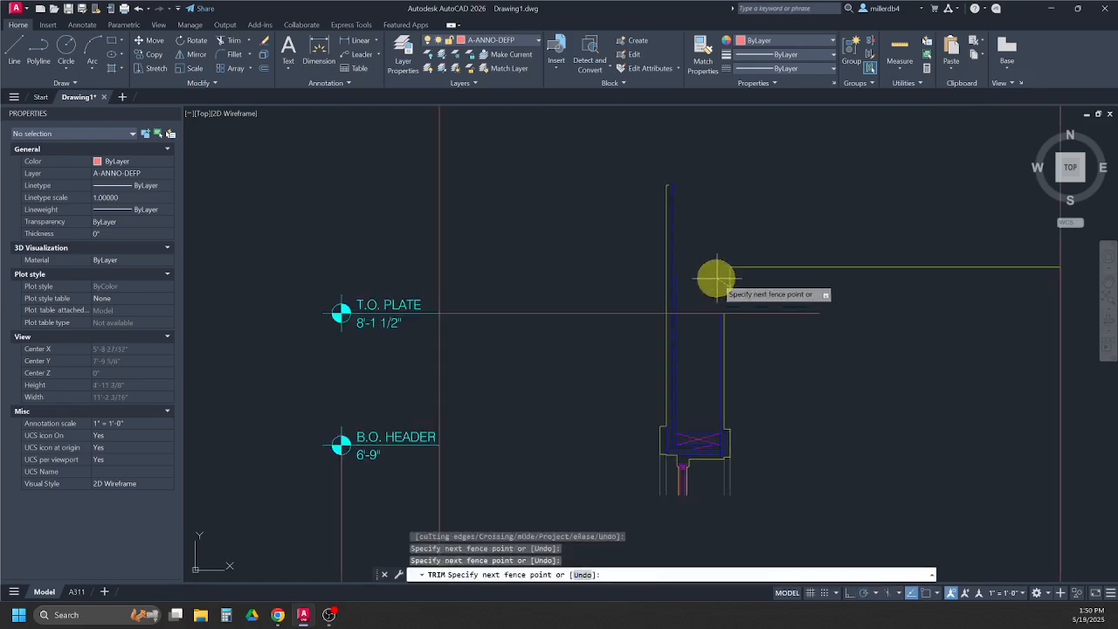
{"action": "left_click", "coordinate": [717, 277]}
{"action": "left_click", "coordinate": [765, 247]}
{"action": "left_click", "coordinate": [724, 297]}
{"action": "key", "text": "Return"}
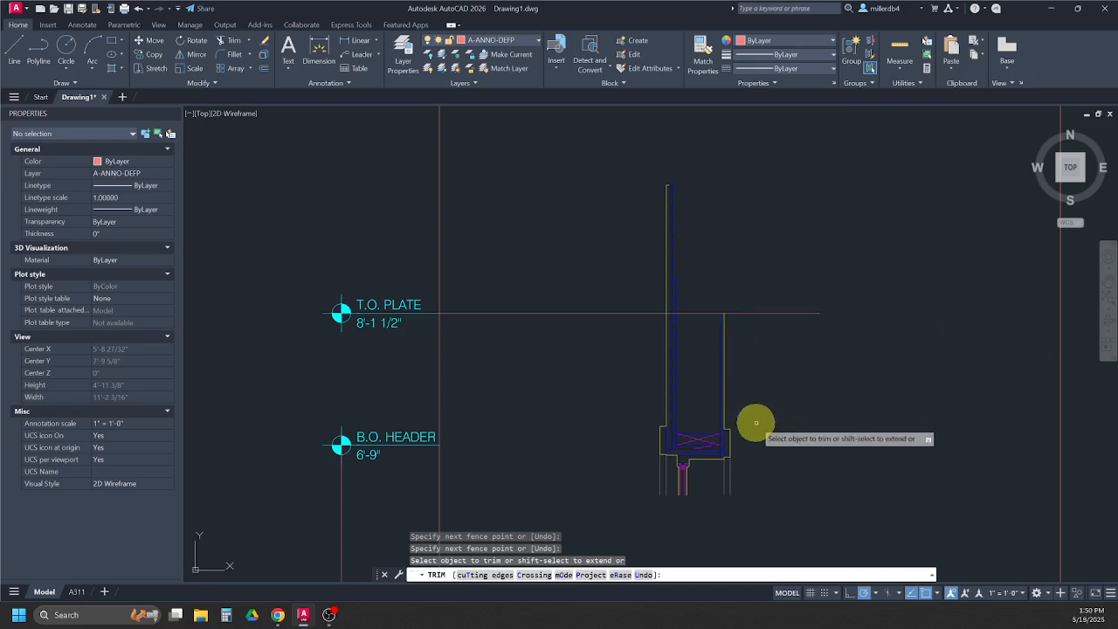
{"action": "key", "text": "Escape"}
{"action": "key", "text": "Escape"}
{"action": "key", "text": "Escape"}
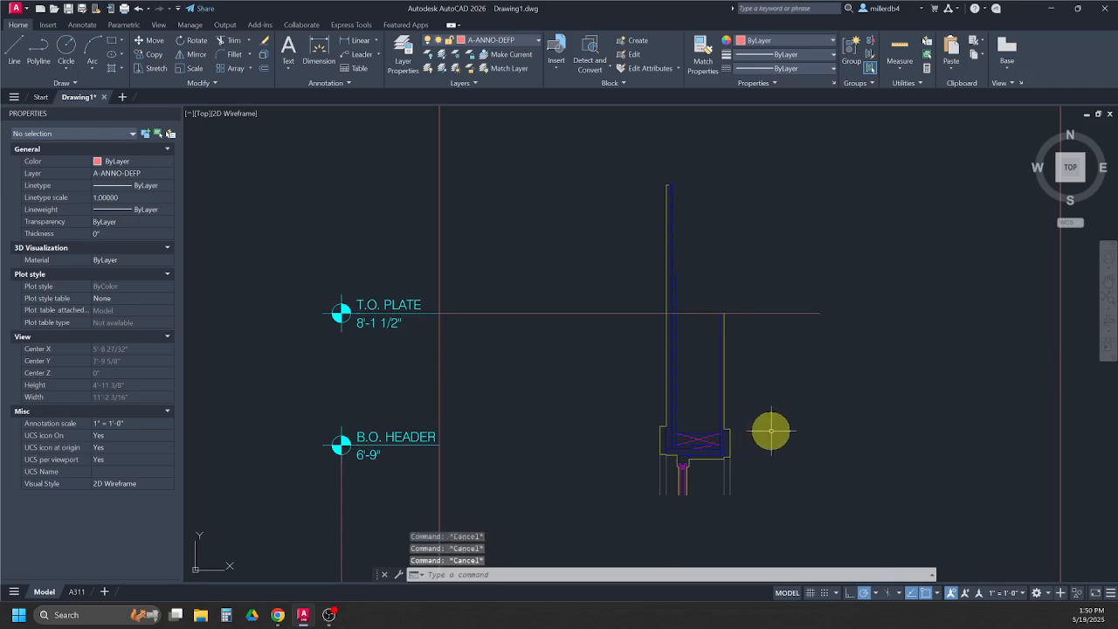
Step: Switch to the A311 wall section PDF in Chrome, examine the framing between header and top plate at 300%, and return to AutoCAD
{"action": "scroll", "coordinate": [720, 443], "scroll_direction": "up", "scroll_amount": 4}
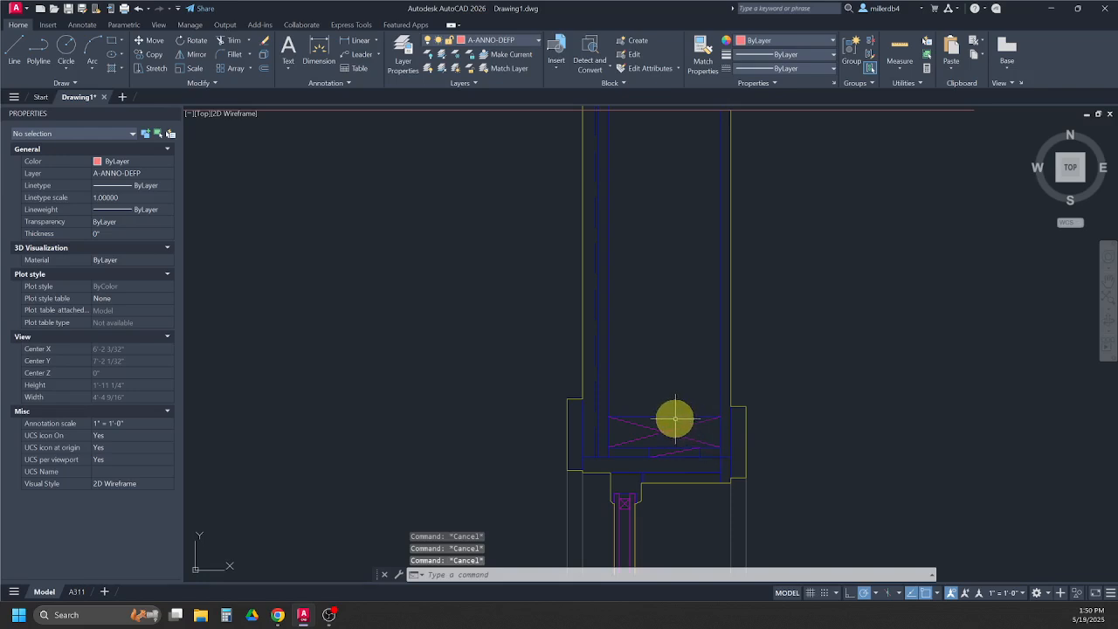
{"action": "mouse_move", "coordinate": [278, 613]}
{"action": "left_click", "coordinate": [317, 580]}
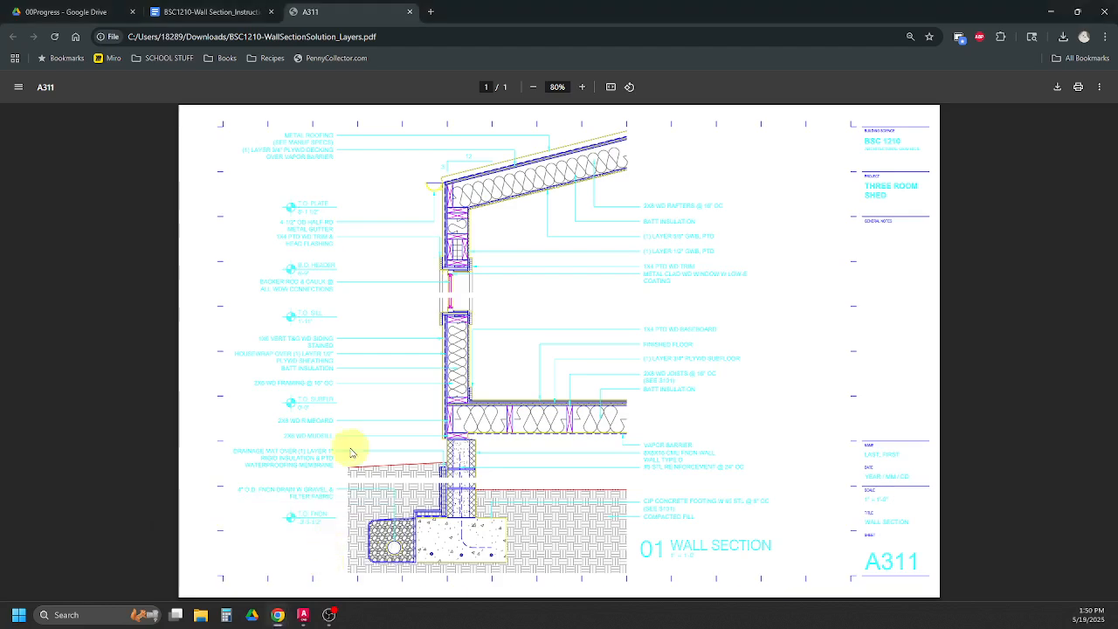
{"action": "left_click", "coordinate": [584, 87]}
{"action": "left_click", "coordinate": [582, 88]}
{"action": "left_click", "coordinate": [583, 87]}
{"action": "left_click", "coordinate": [582, 87]}
{"action": "left_click", "coordinate": [583, 87]}
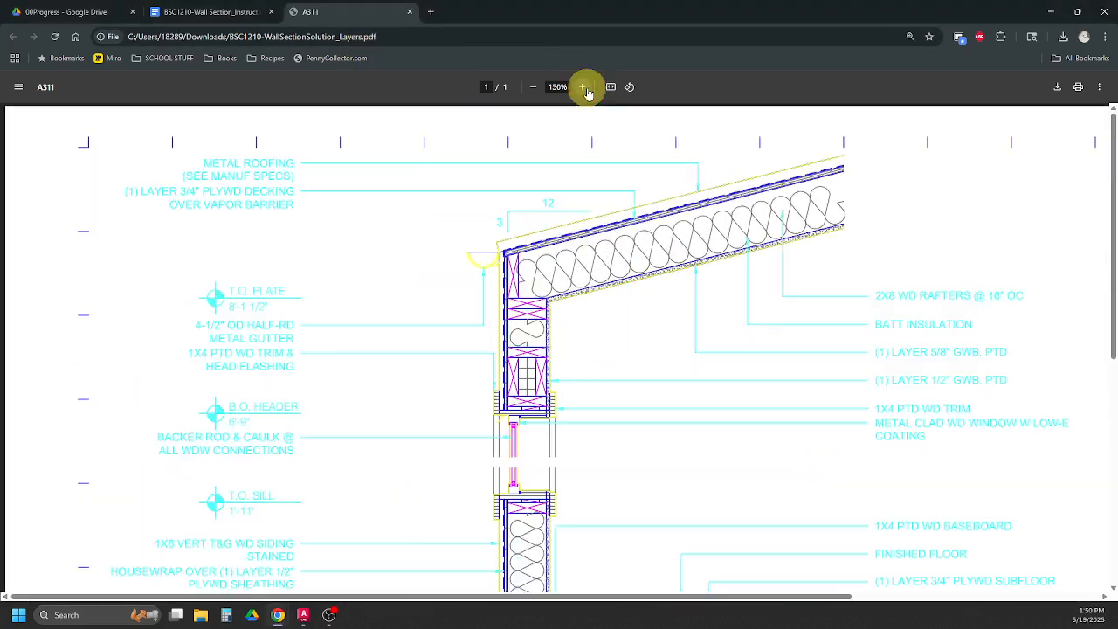
{"action": "left_click", "coordinate": [582, 88]}
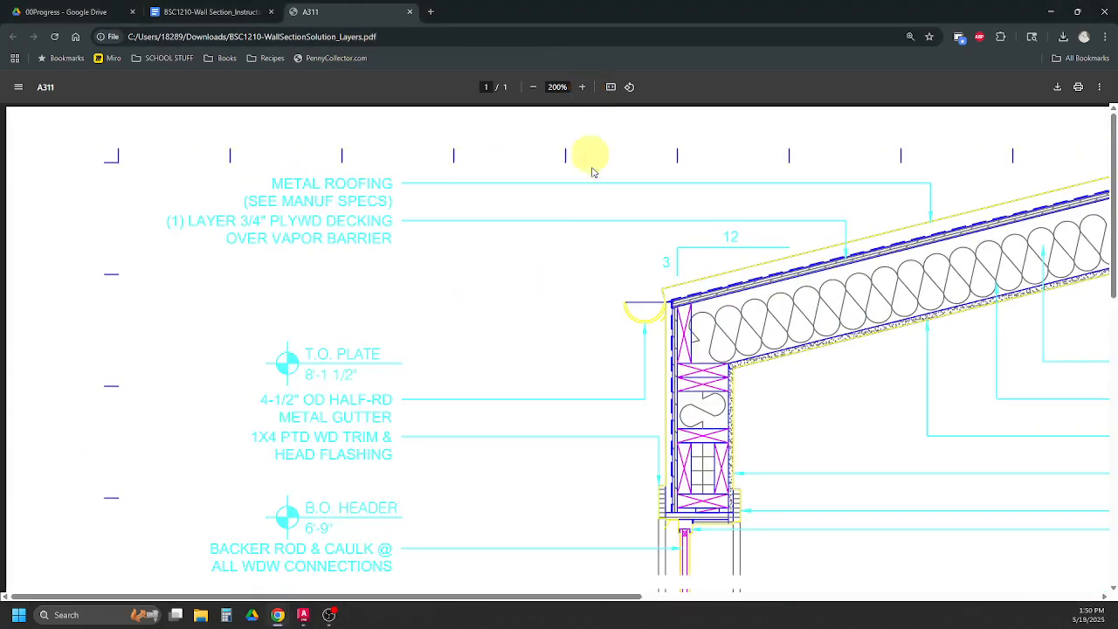
{"action": "left_click", "coordinate": [582, 87]}
{"action": "scroll", "coordinate": [571, 282], "scroll_direction": "down", "scroll_amount": 2}
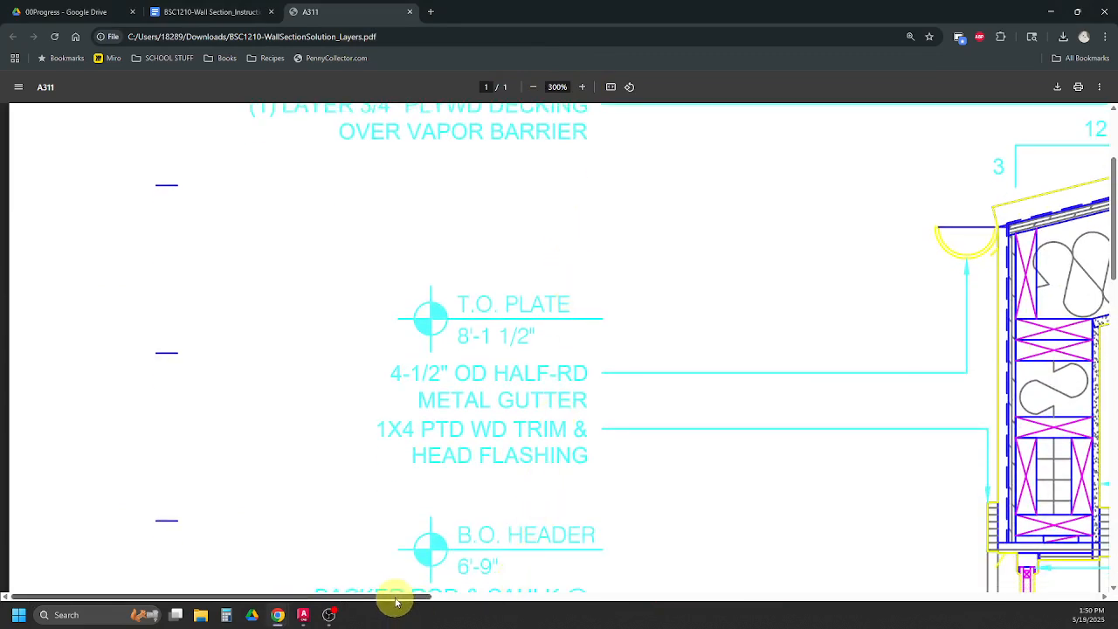
{"action": "left_click_drag", "start_coordinate": [392, 599], "coordinate": [592, 609]}
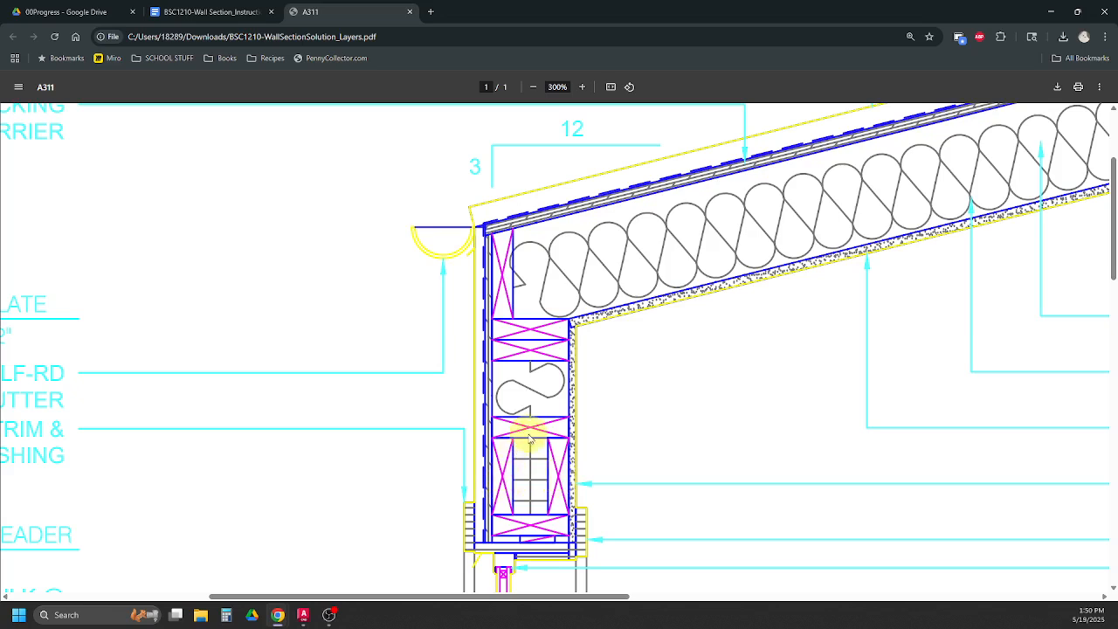
{"action": "left_click", "coordinate": [303, 615]}
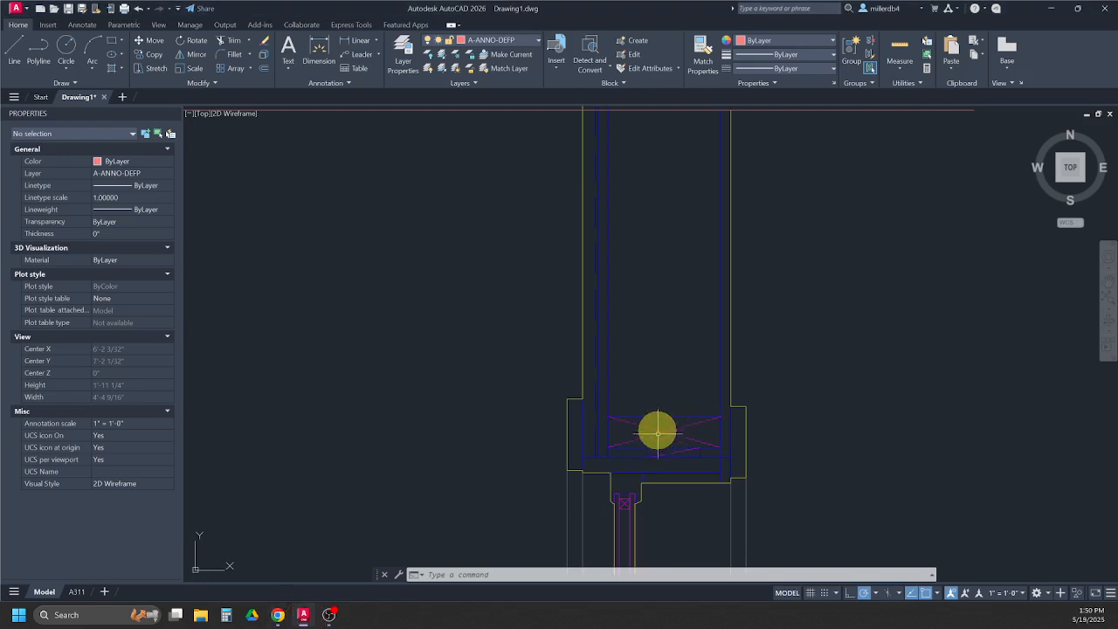
Step: Copy the flat crossed framing member above the window head twice into the empty space on the wall's interior side
{"action": "scroll", "coordinate": [665, 435], "scroll_direction": "up", "scroll_amount": 2}
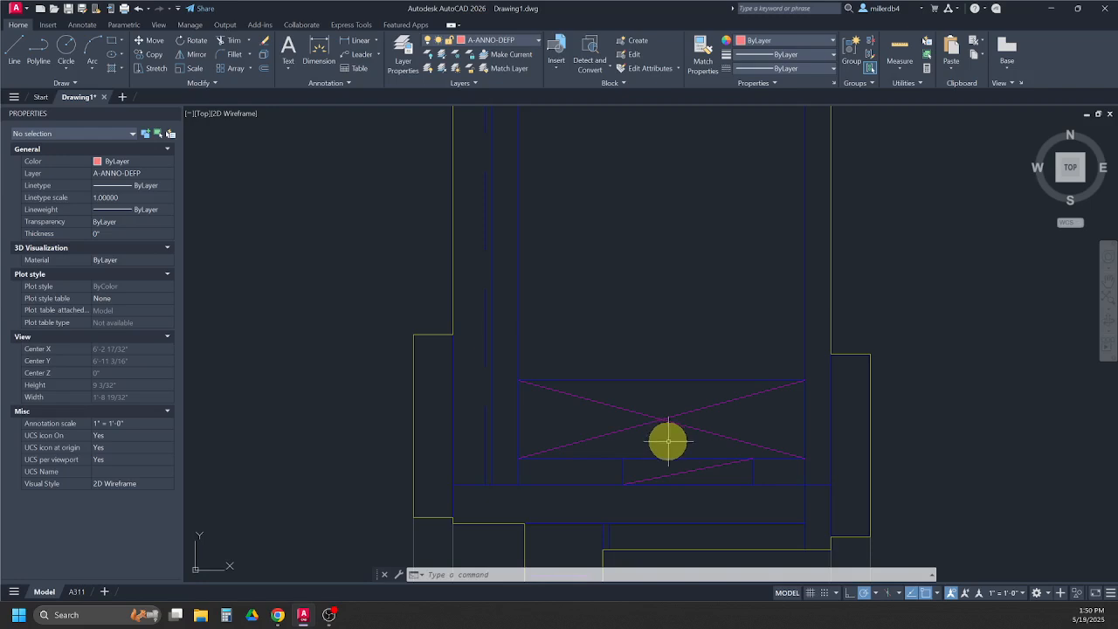
{"action": "left_click", "coordinate": [667, 442]}
{"action": "left_click", "coordinate": [631, 350]}
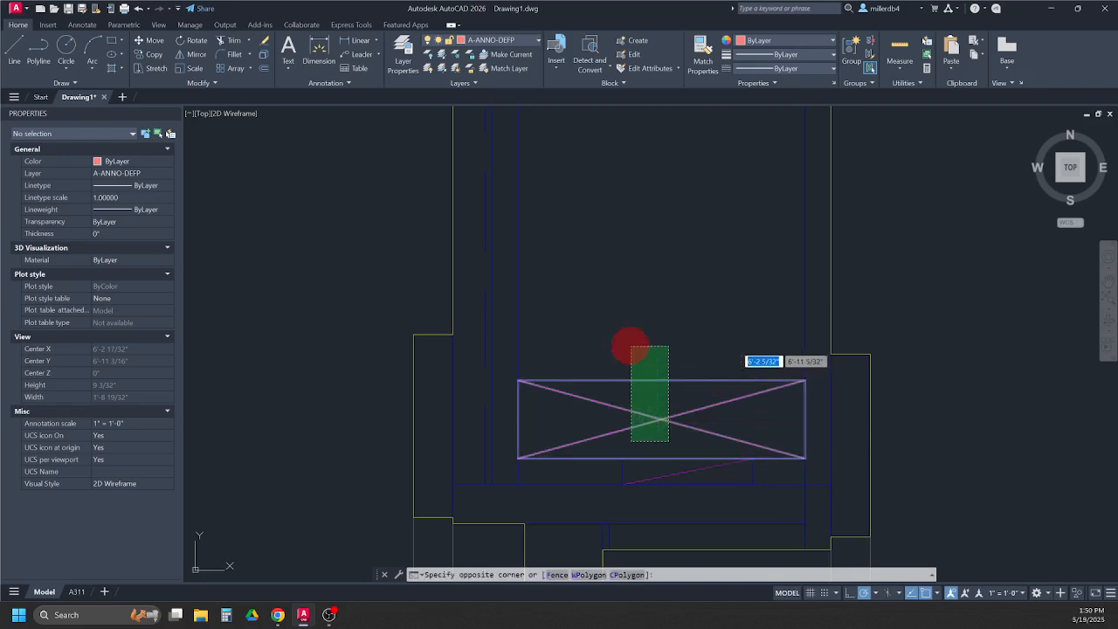
{"action": "left_click", "coordinate": [675, 442]}
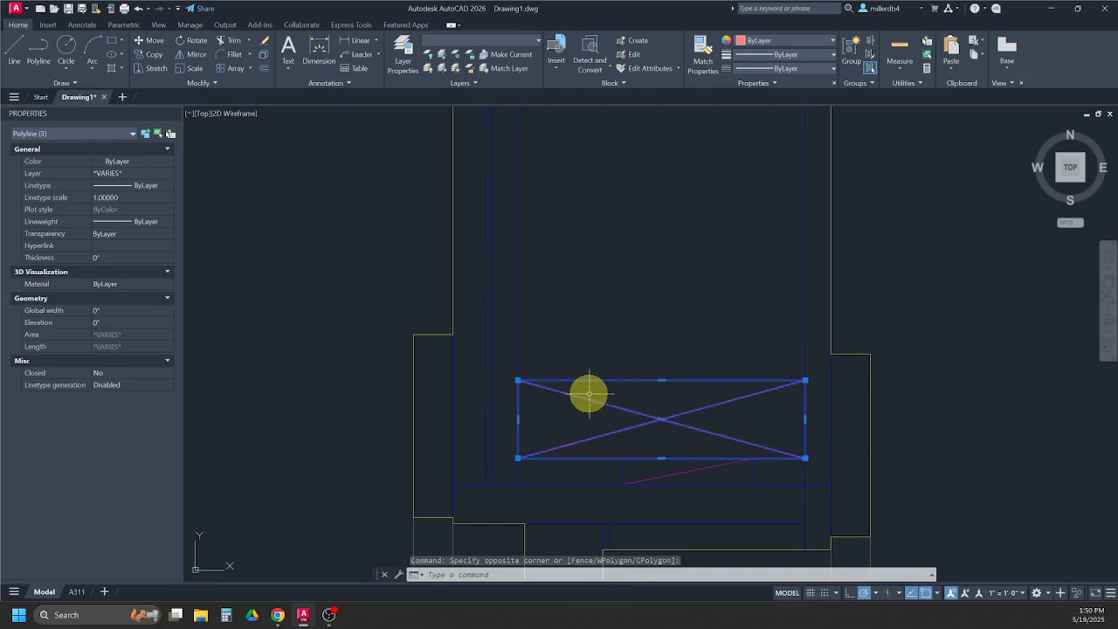
{"action": "type", "text": "CO"}
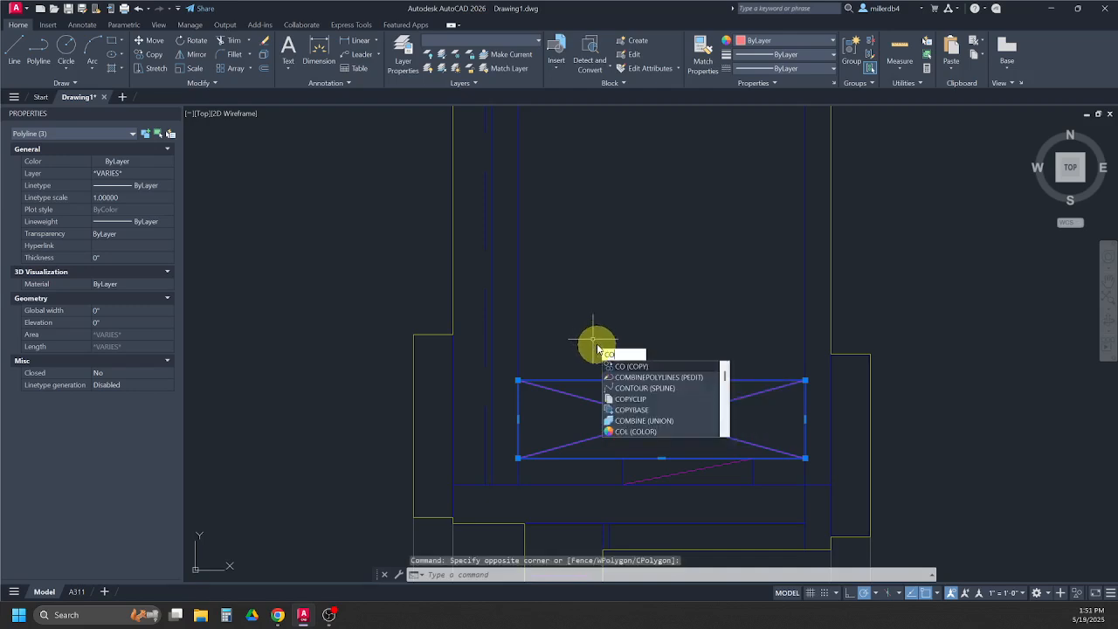
{"action": "key", "text": "Return"}
{"action": "left_click", "coordinate": [518, 381]}
{"action": "scroll", "coordinate": [559, 365], "scroll_direction": "down", "scroll_amount": 2}
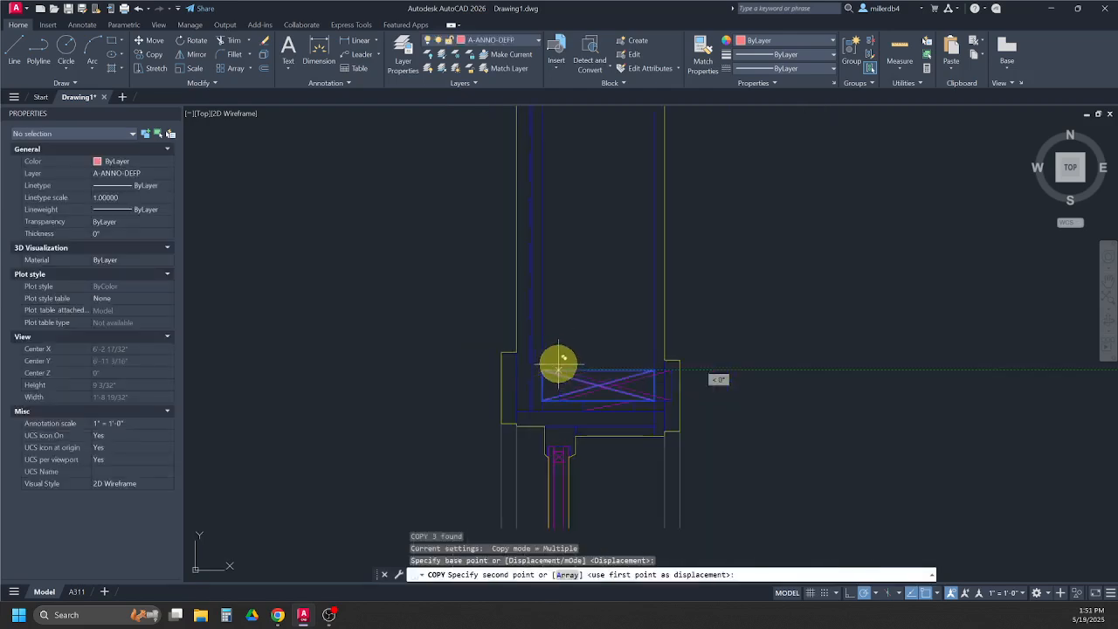
{"action": "scroll", "coordinate": [559, 365], "scroll_direction": "down", "scroll_amount": 2}
{"action": "left_click", "coordinate": [697, 275]}
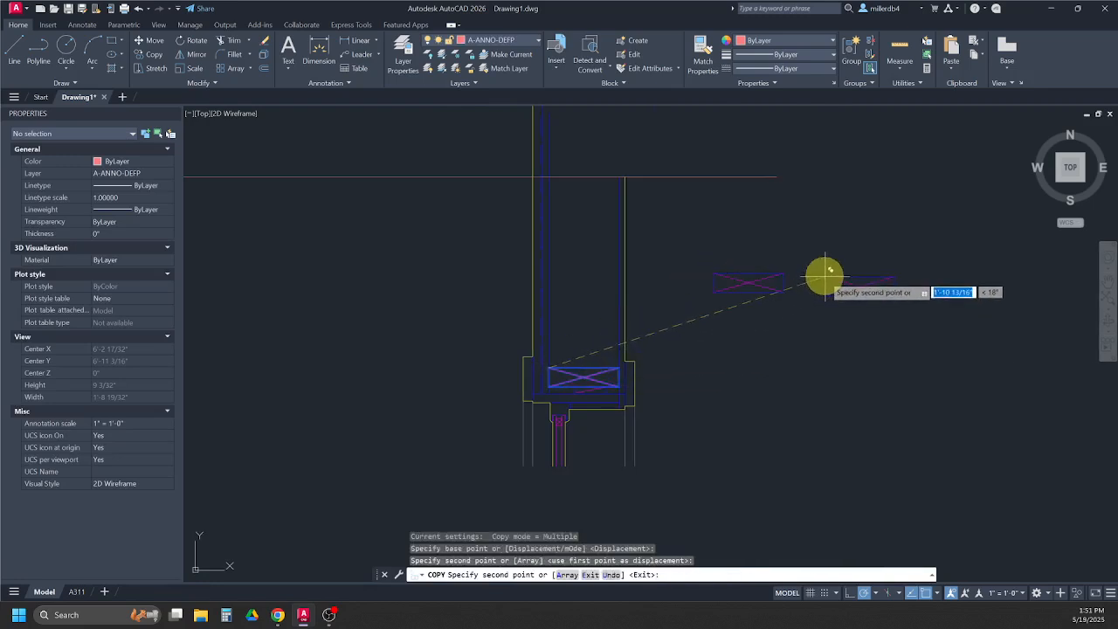
{"action": "left_click", "coordinate": [826, 277]}
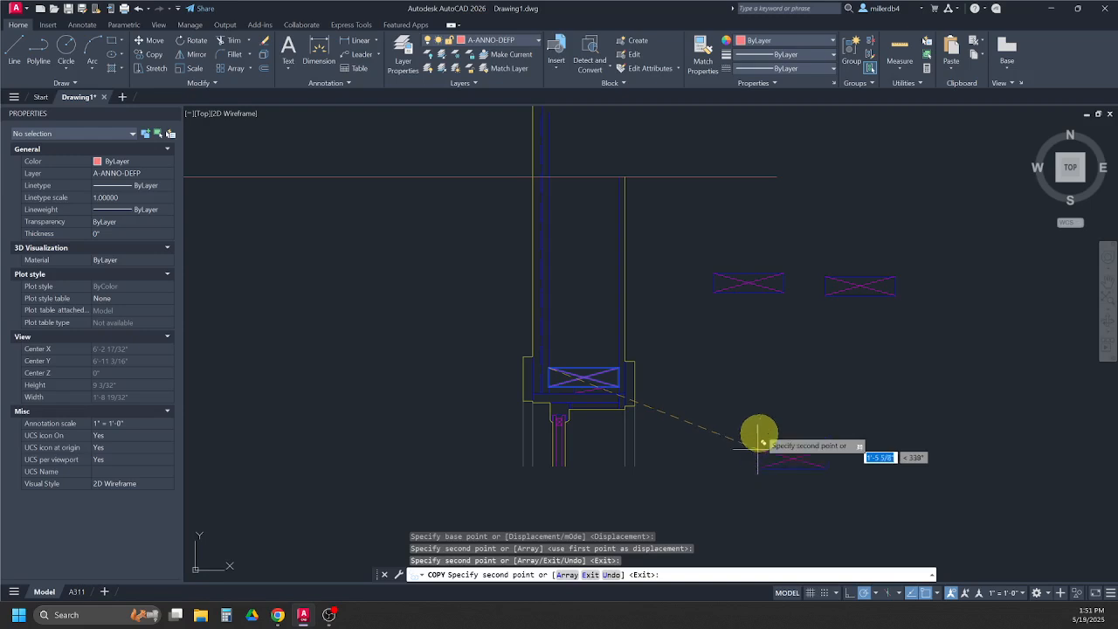
{"action": "key", "text": "Escape"}
{"action": "key", "text": "Escape"}
{"action": "key", "text": "Escape"}
Step: Rotate the copy farthest from the wall 90° clockwise about its lower-right corner so it stands upright
{"action": "left_click", "coordinate": [811, 245]}
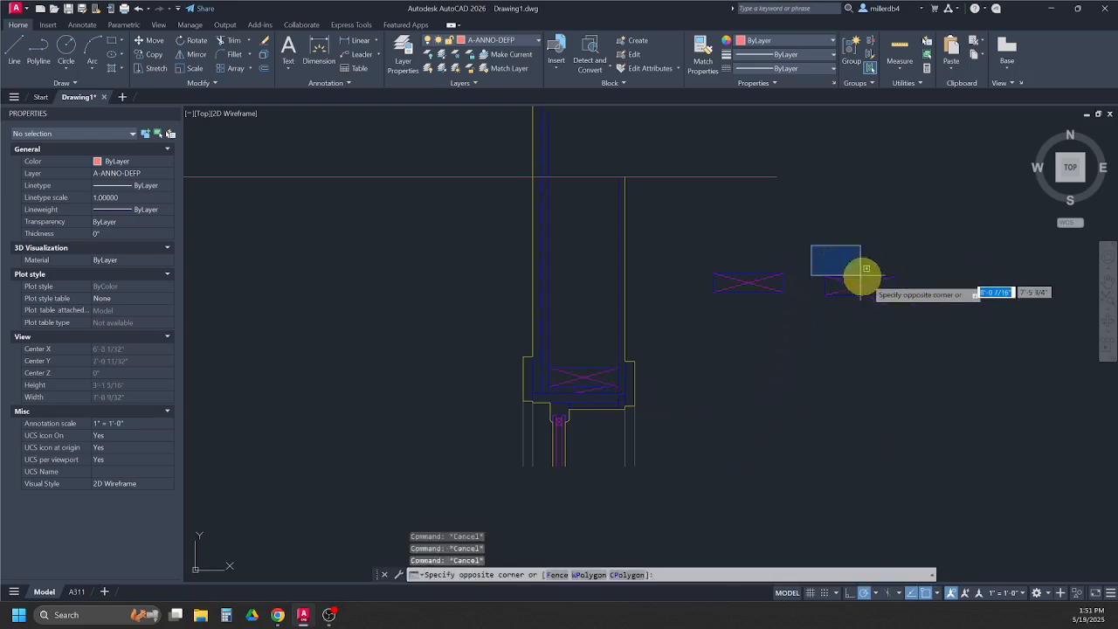
{"action": "left_click", "coordinate": [934, 347]}
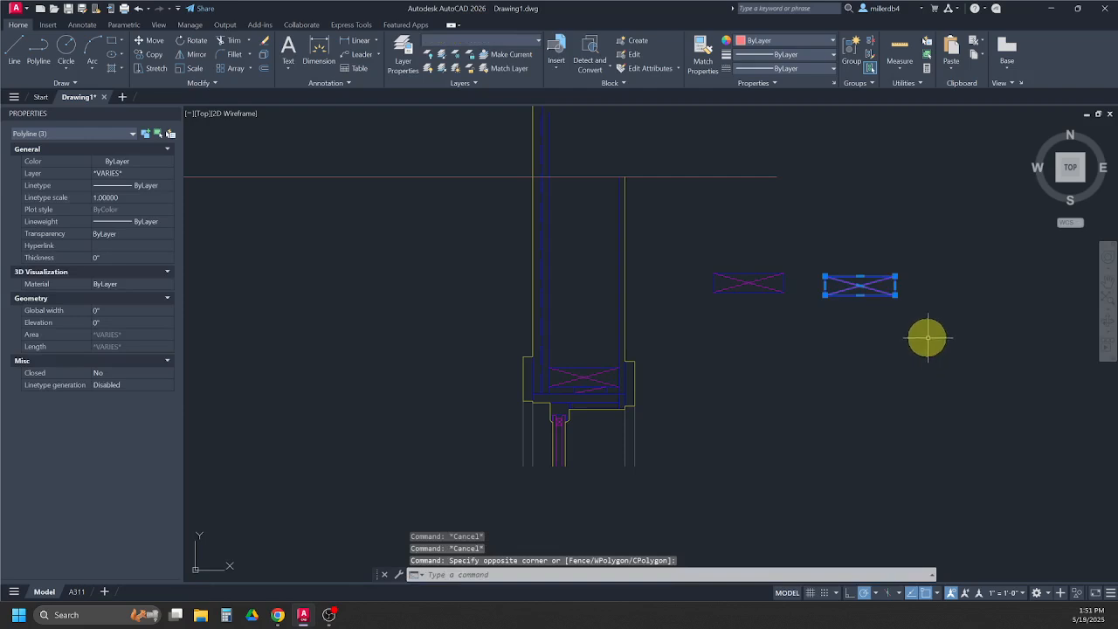
{"action": "type", "text": "ro"}
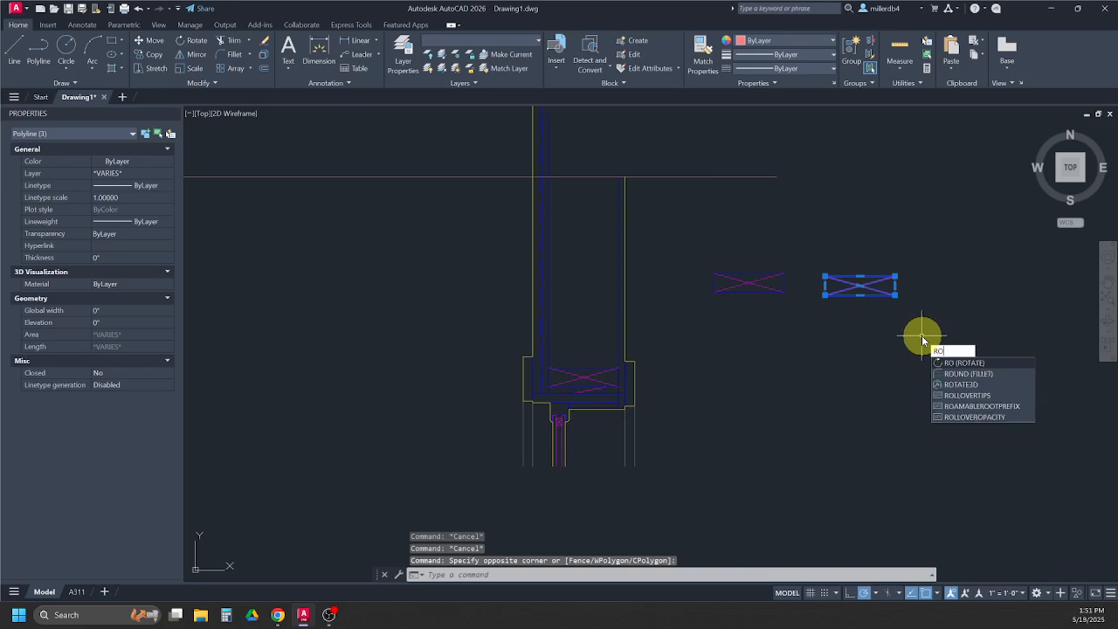
{"action": "key", "text": "Return"}
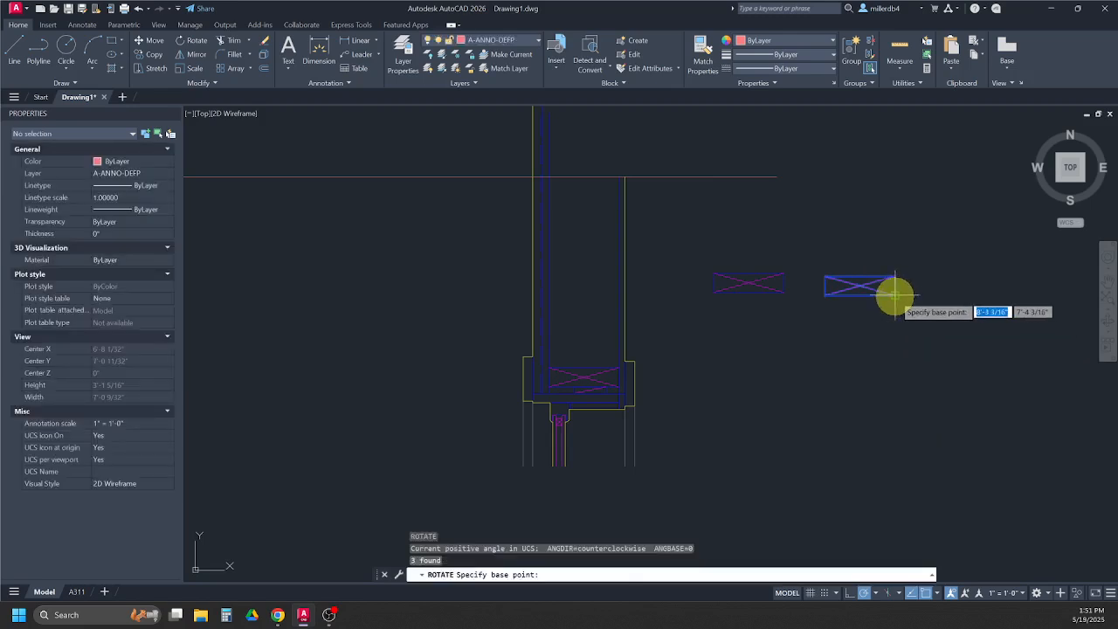
{"action": "left_click", "coordinate": [895, 295]}
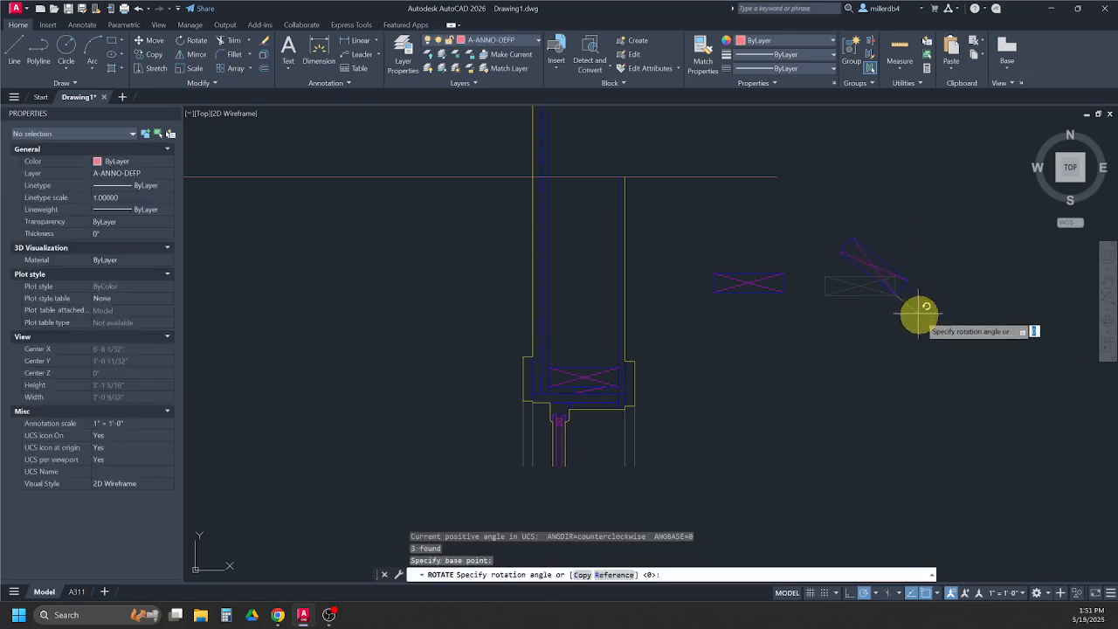
{"action": "left_click", "coordinate": [893, 428]}
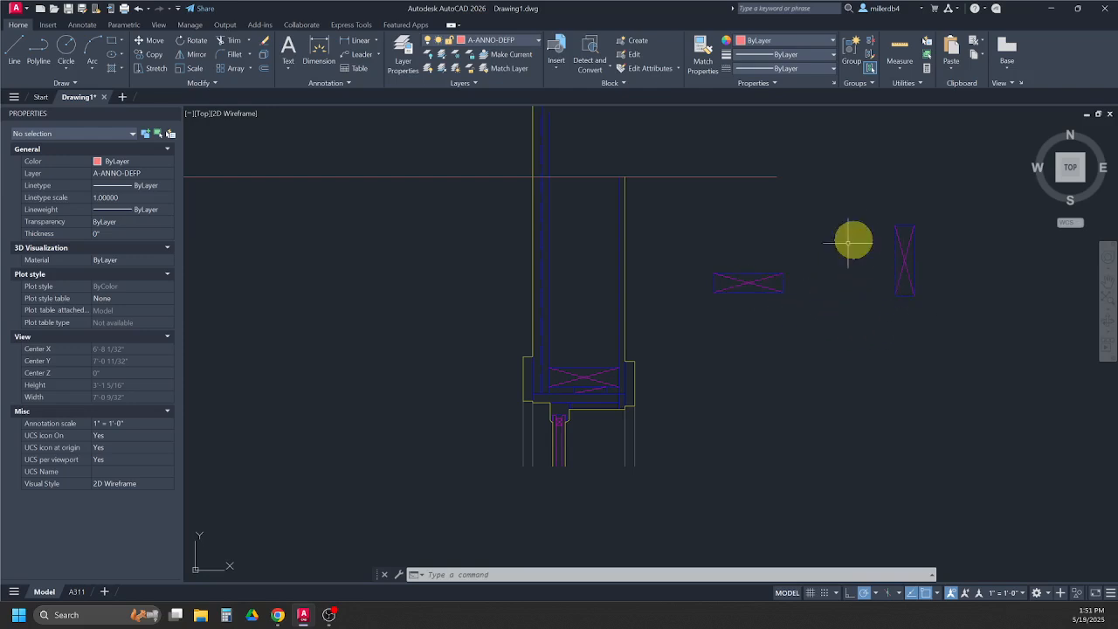
Step: Copy the upright member by its lower-left corner onto the top-left corner of the flat framing member above the window
{"action": "left_click", "coordinate": [865, 194]}
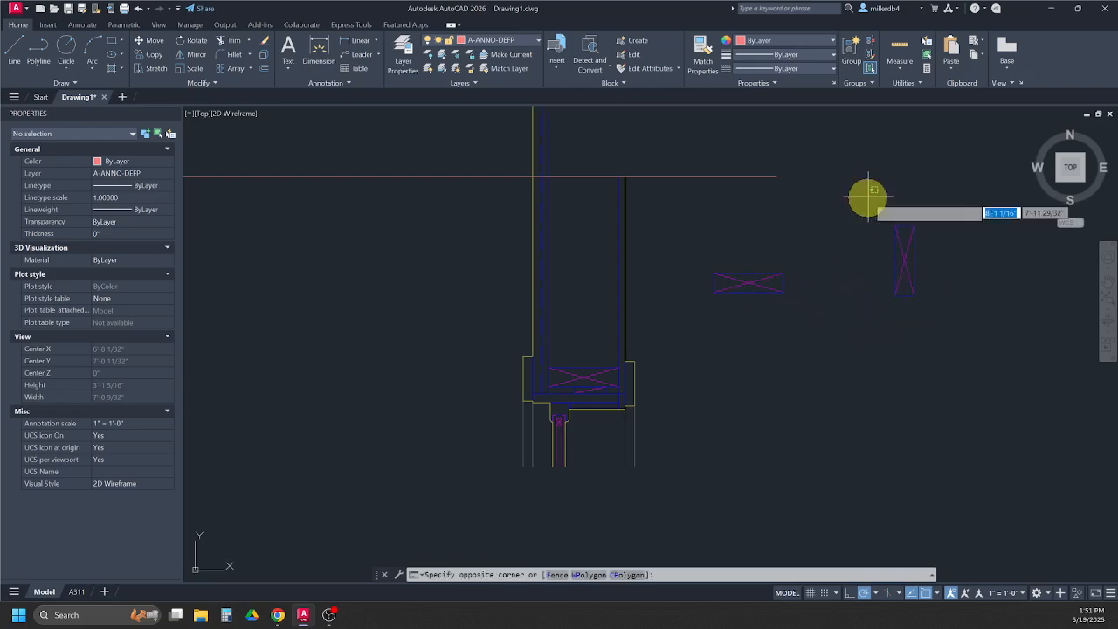
{"action": "left_click", "coordinate": [924, 360]}
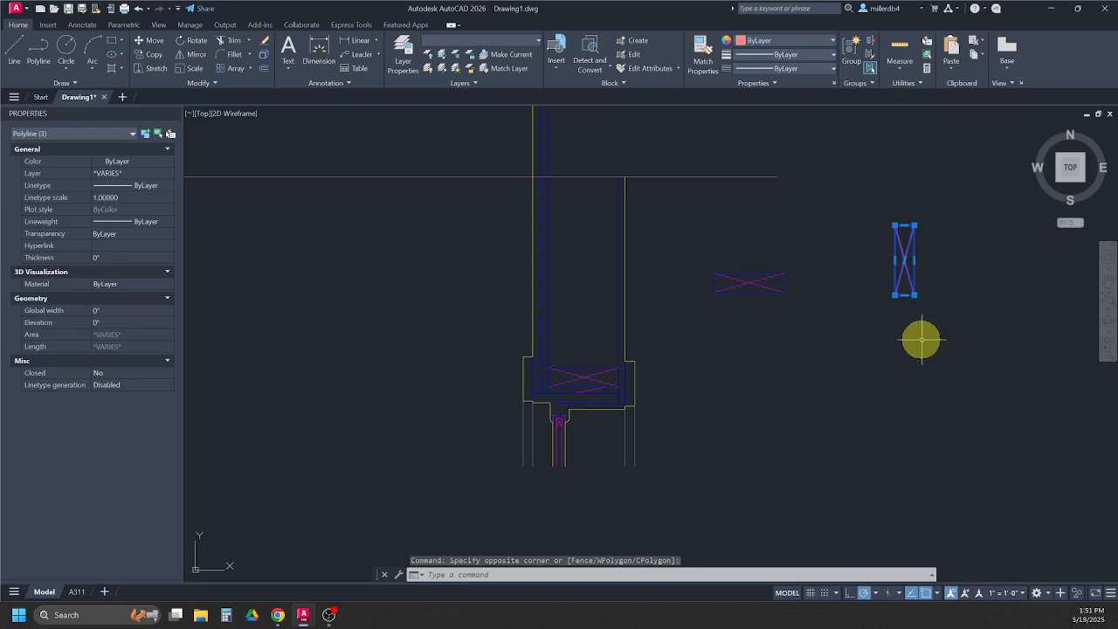
{"action": "right_click", "coordinate": [916, 332]}
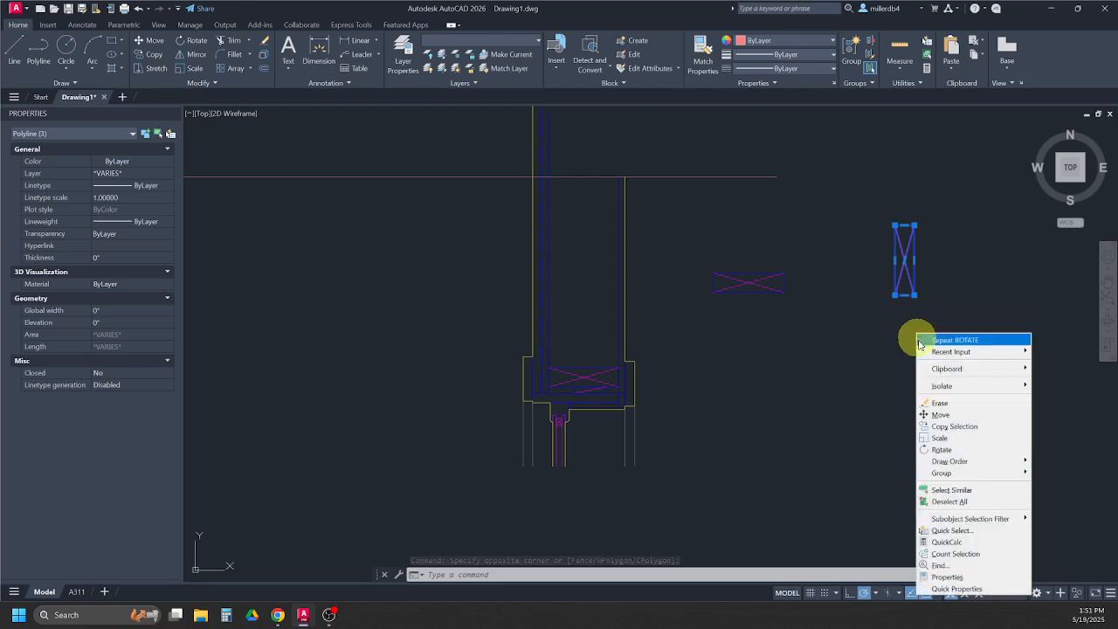
{"action": "left_click", "coordinate": [948, 426]}
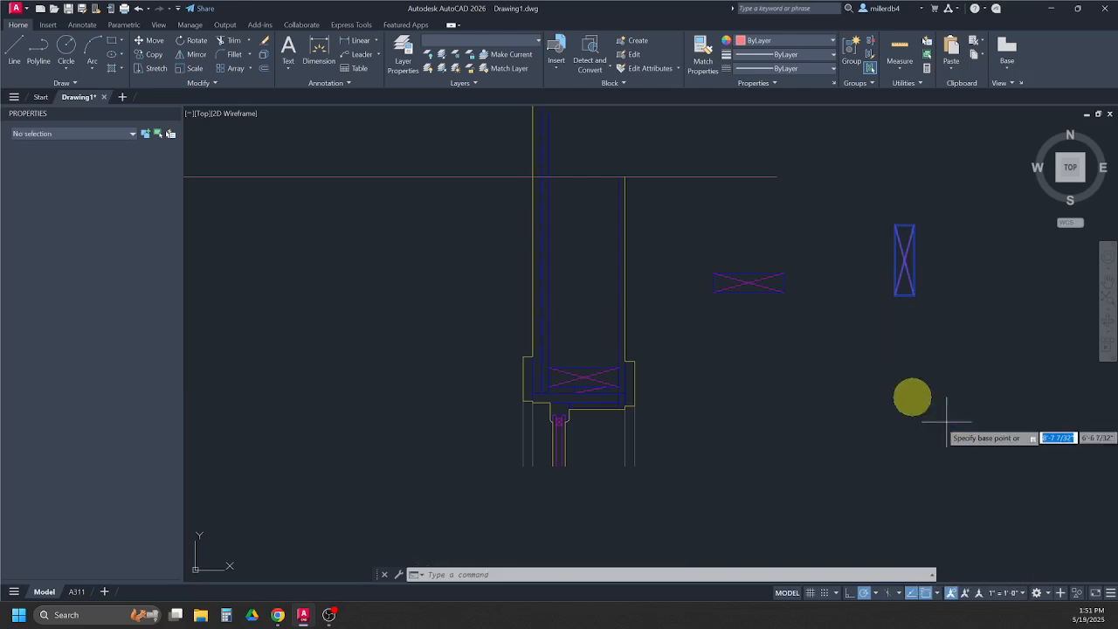
{"action": "left_click", "coordinate": [893, 295]}
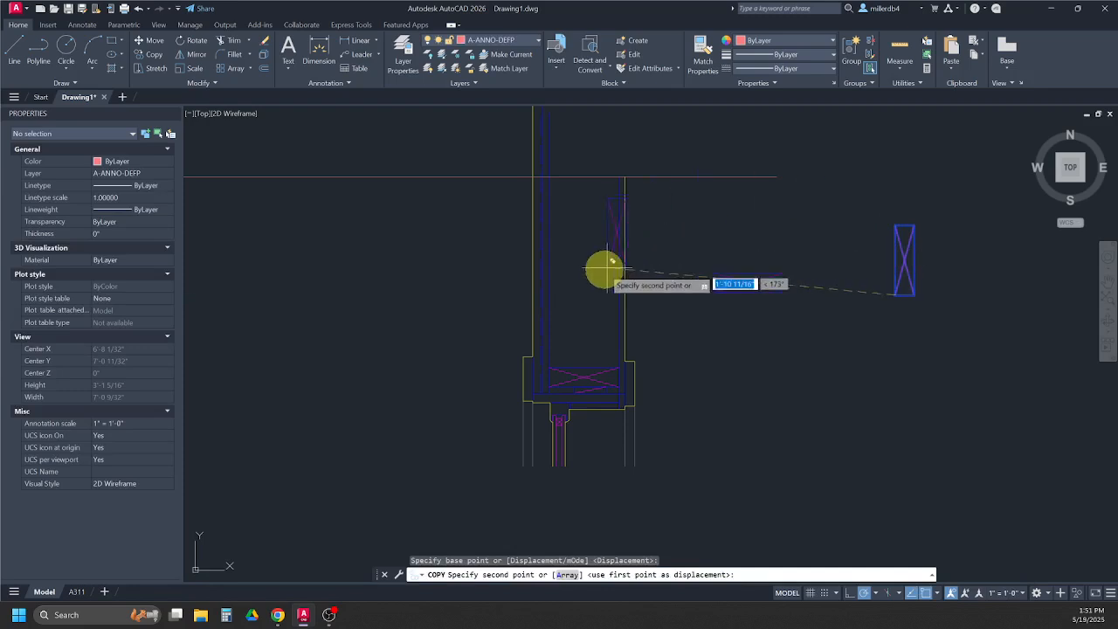
{"action": "scroll", "coordinate": [572, 327], "scroll_direction": "up", "scroll_amount": 4}
{"action": "left_click", "coordinate": [503, 440]}
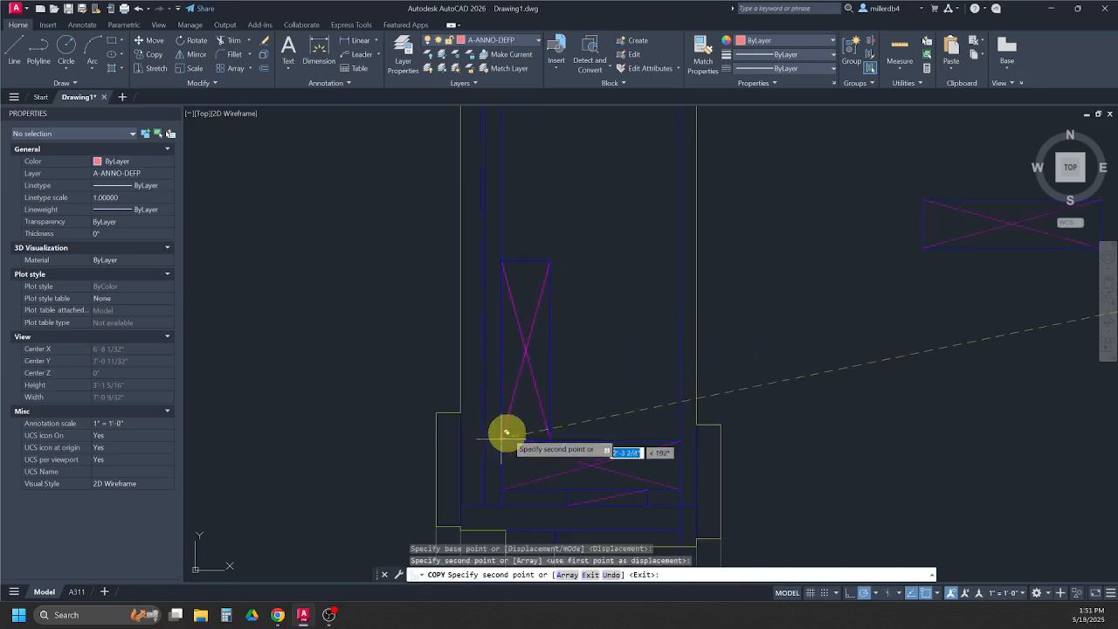
{"action": "scroll", "coordinate": [826, 441], "scroll_direction": "down", "scroll_amount": 5}
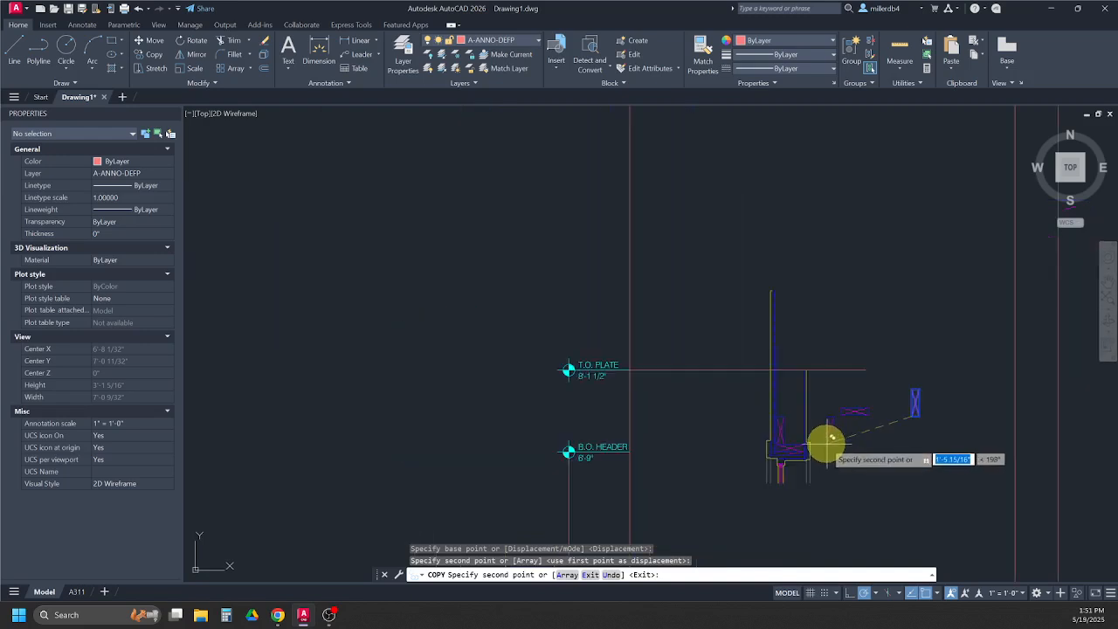
{"action": "key", "text": "Escape"}
{"action": "key", "text": "Escape"}
{"action": "key", "text": "Escape"}
Step: Copy the spare upright member by its lower-right corner onto the top-right corner of the flat framing member above the window
{"action": "scroll", "coordinate": [899, 428], "scroll_direction": "up", "scroll_amount": 5}
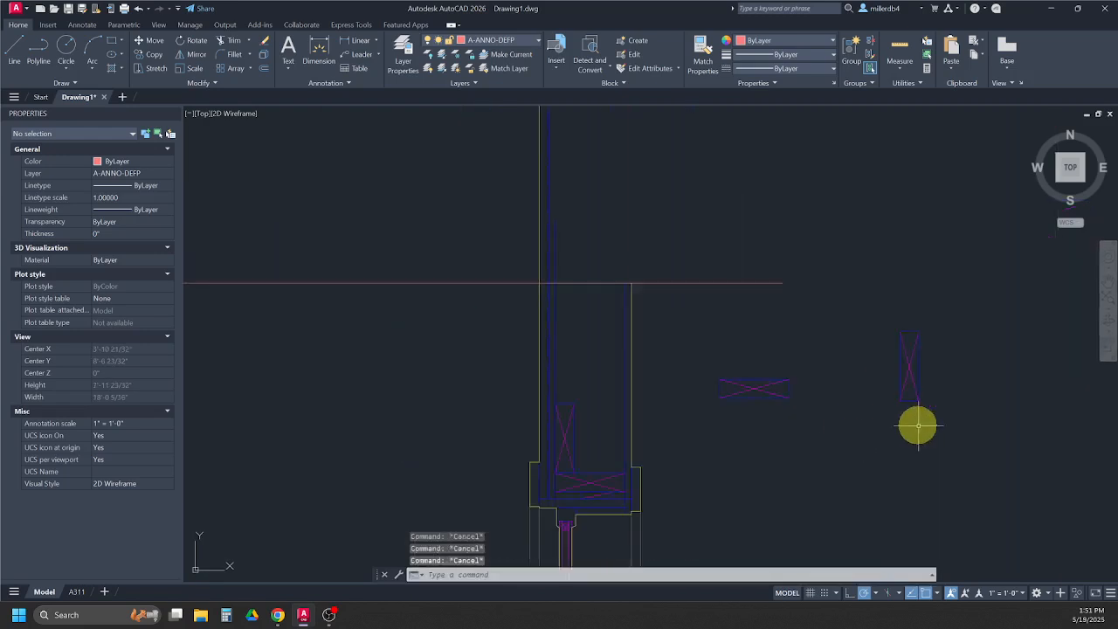
{"action": "left_click", "coordinate": [848, 237]}
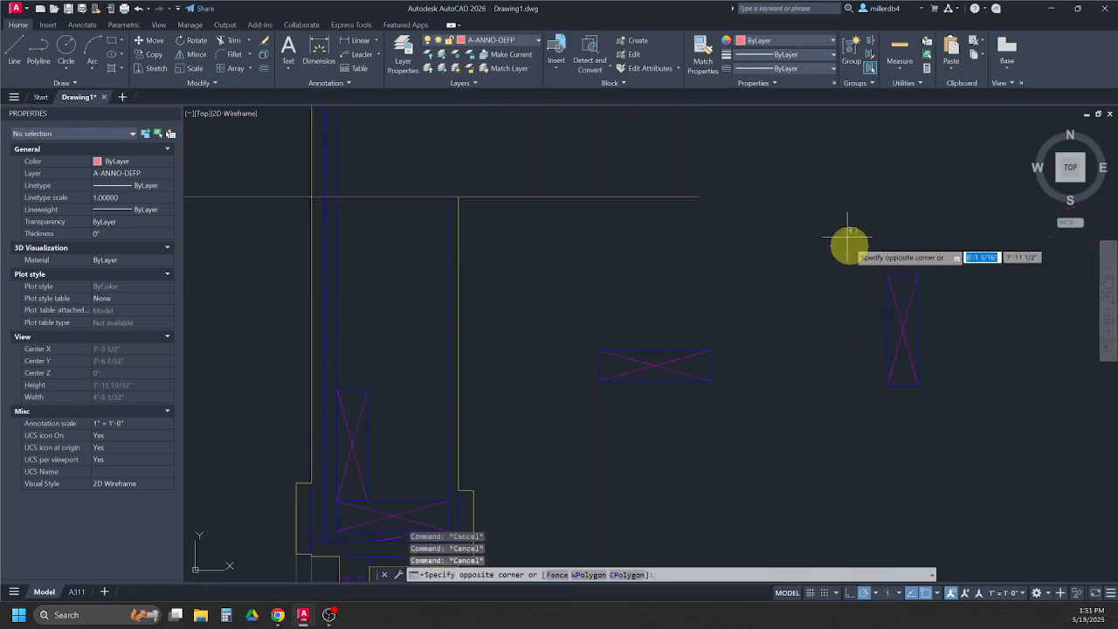
{"action": "left_click", "coordinate": [944, 457]}
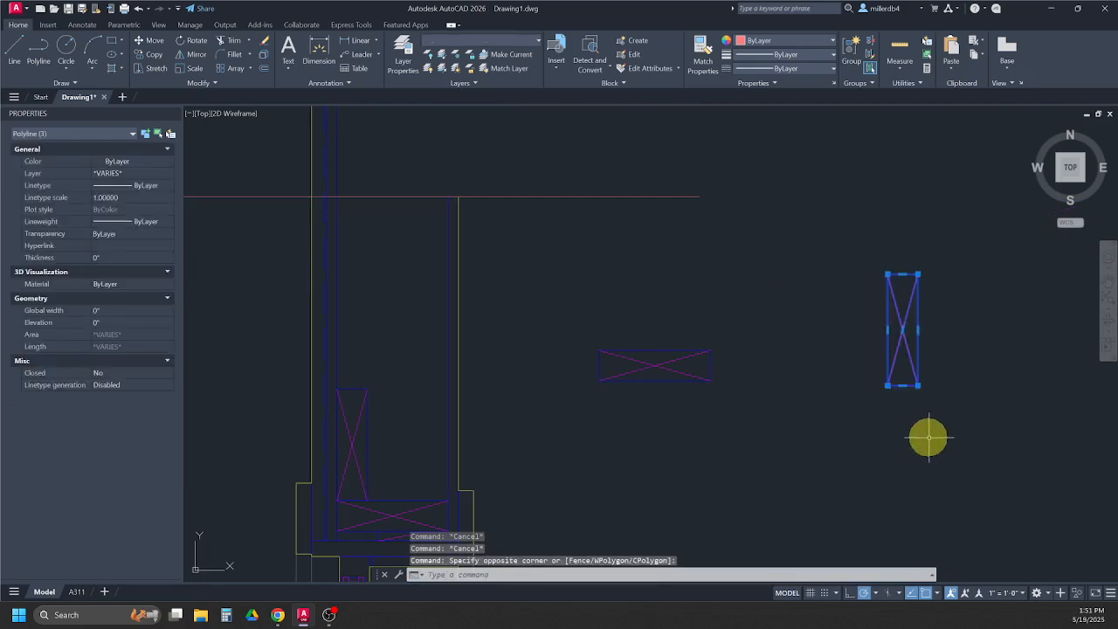
{"action": "right_click", "coordinate": [928, 438]}
{"action": "left_click", "coordinate": [944, 267]}
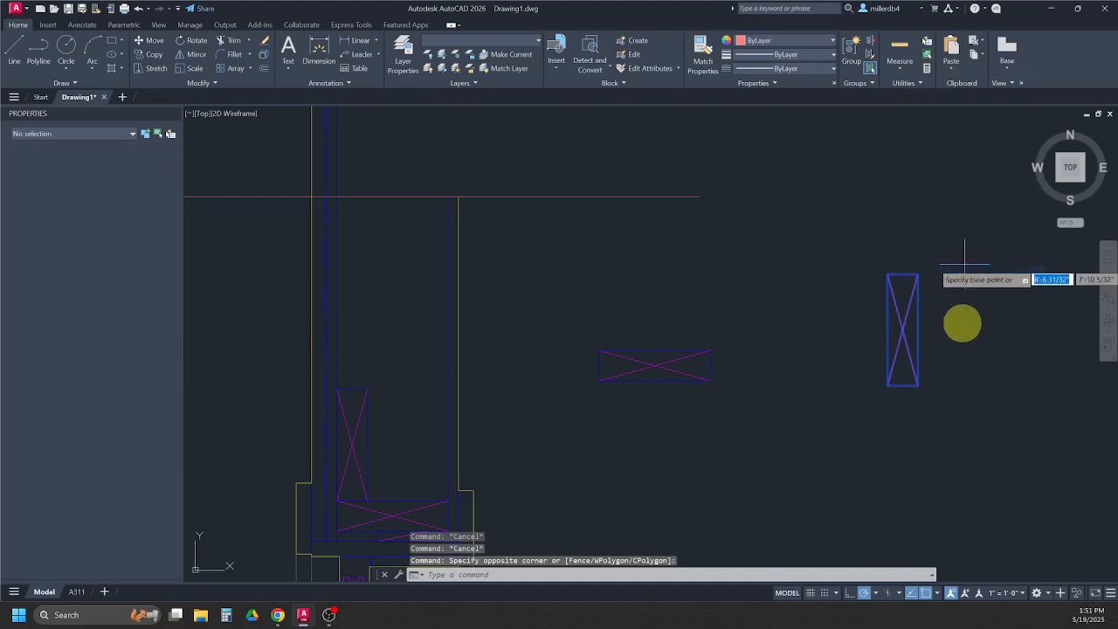
{"action": "left_click", "coordinate": [918, 385]}
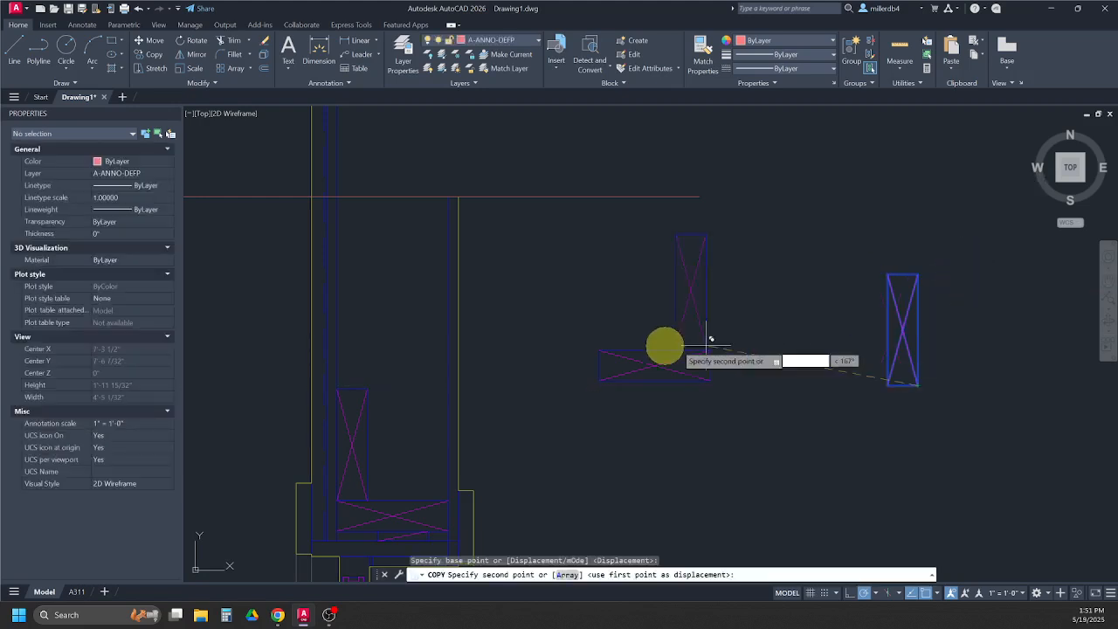
{"action": "left_click", "coordinate": [447, 499]}
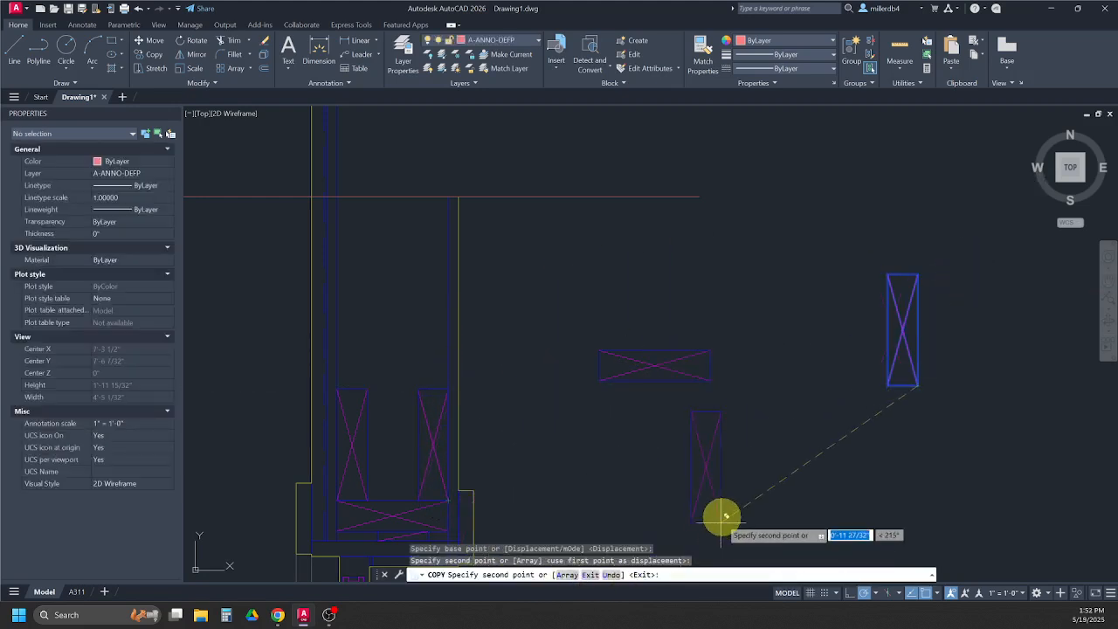
{"action": "key", "text": "Escape"}
{"action": "key", "text": "Escape"}
{"action": "key", "text": "Escape"}
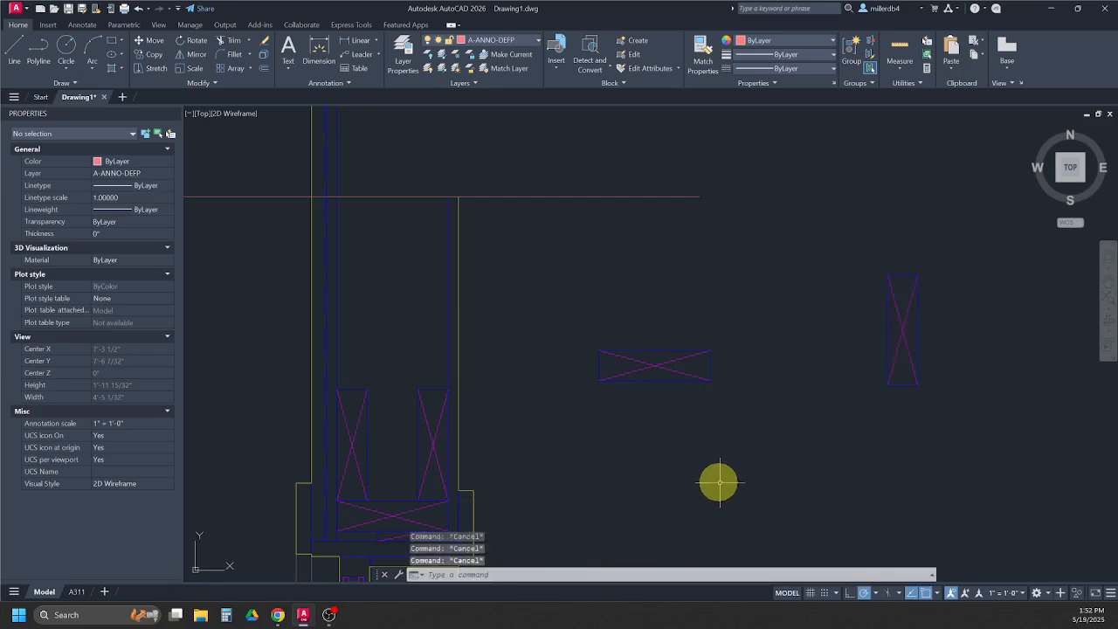
Step: Copy the spare flat member by its lower-right corner onto the tops of the two upright header members to cap them
{"action": "left_click", "coordinate": [565, 322]}
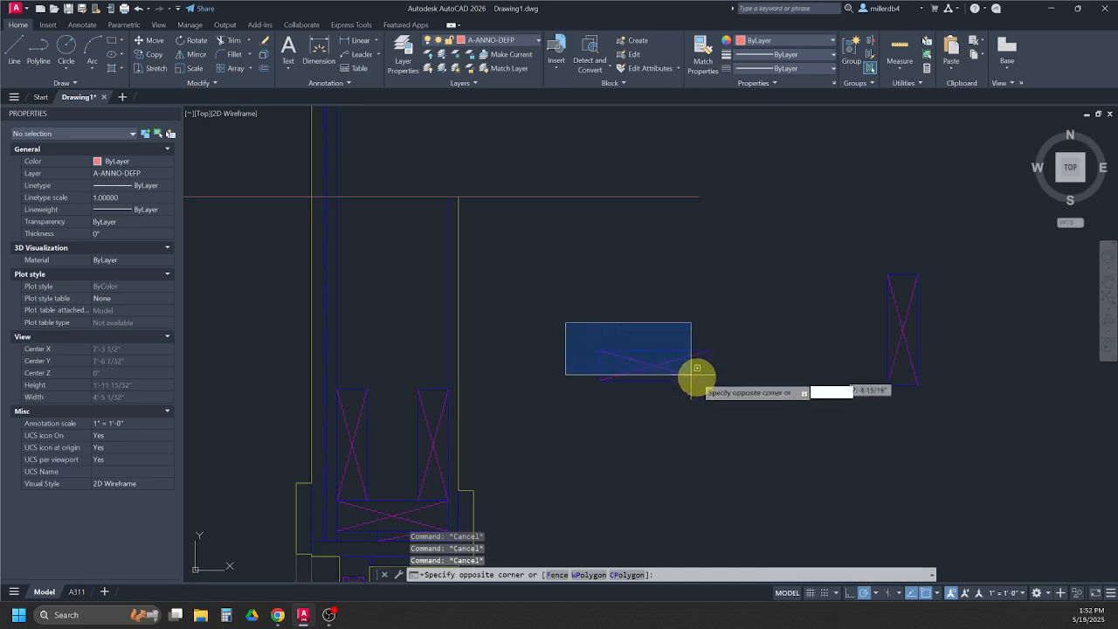
{"action": "left_click", "coordinate": [741, 399]}
{"action": "right_click", "coordinate": [745, 406]}
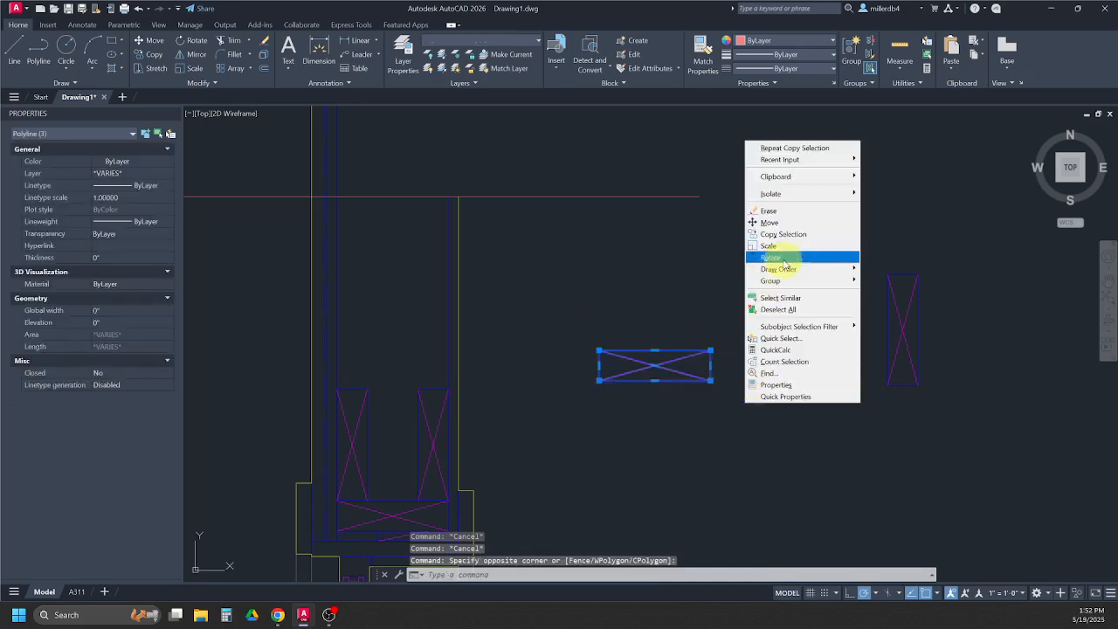
{"action": "left_click", "coordinate": [783, 234]}
{"action": "left_click", "coordinate": [711, 382]}
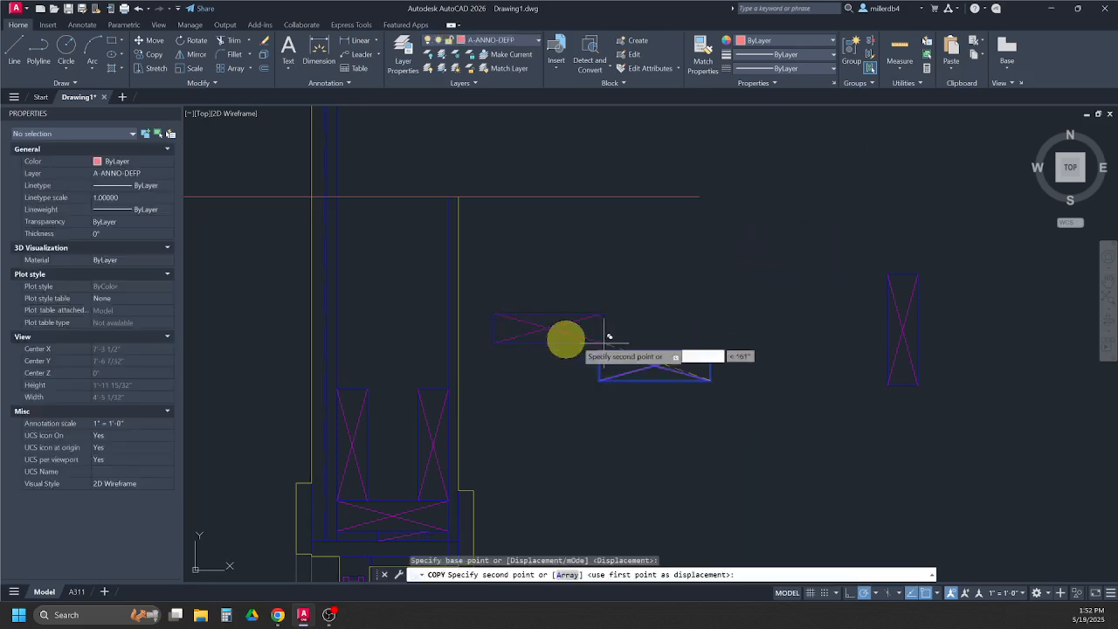
{"action": "left_click", "coordinate": [454, 382]}
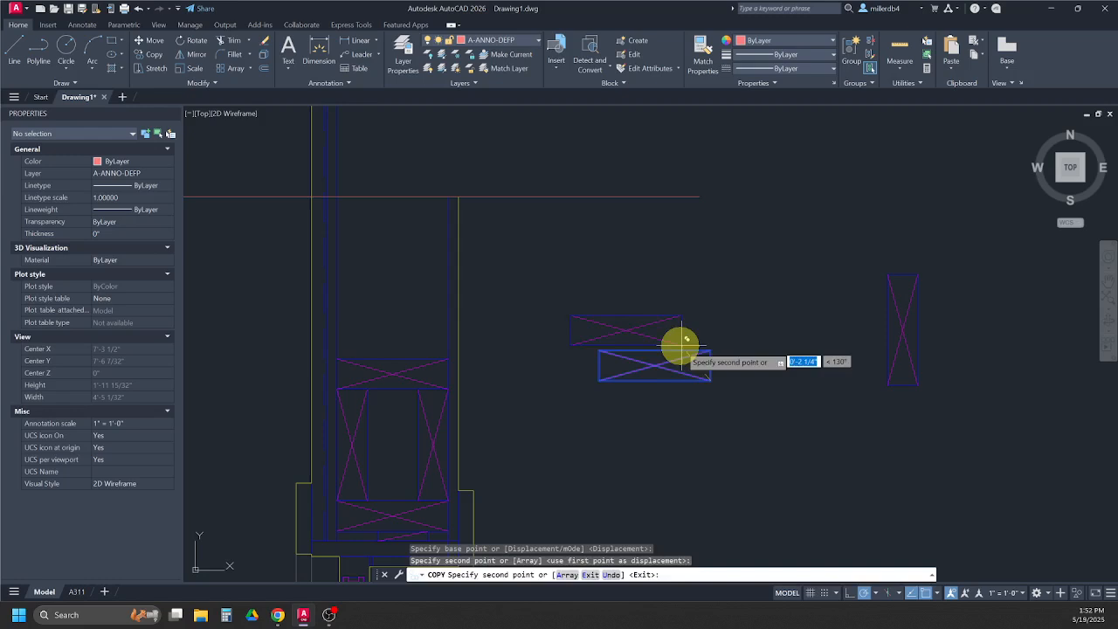
{"action": "key", "text": "Escape"}
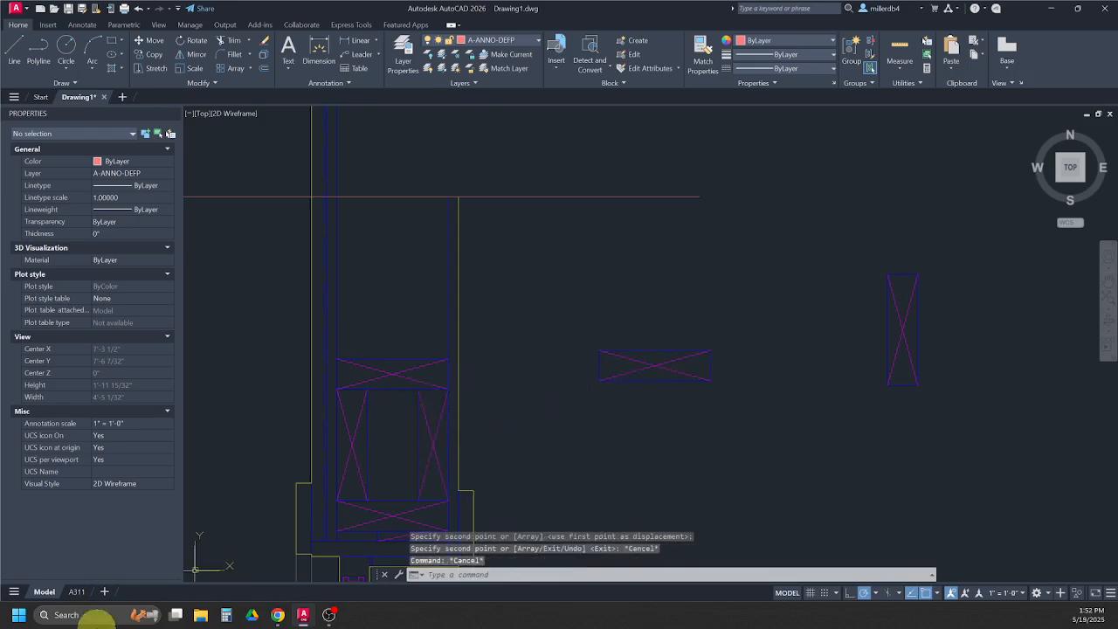
Step: Switch to the A311 PDF in Chrome, check the framing at the top plate, and return to AutoCAD
{"action": "left_click", "coordinate": [277, 615]}
{"action": "left_click", "coordinate": [332, 542]}
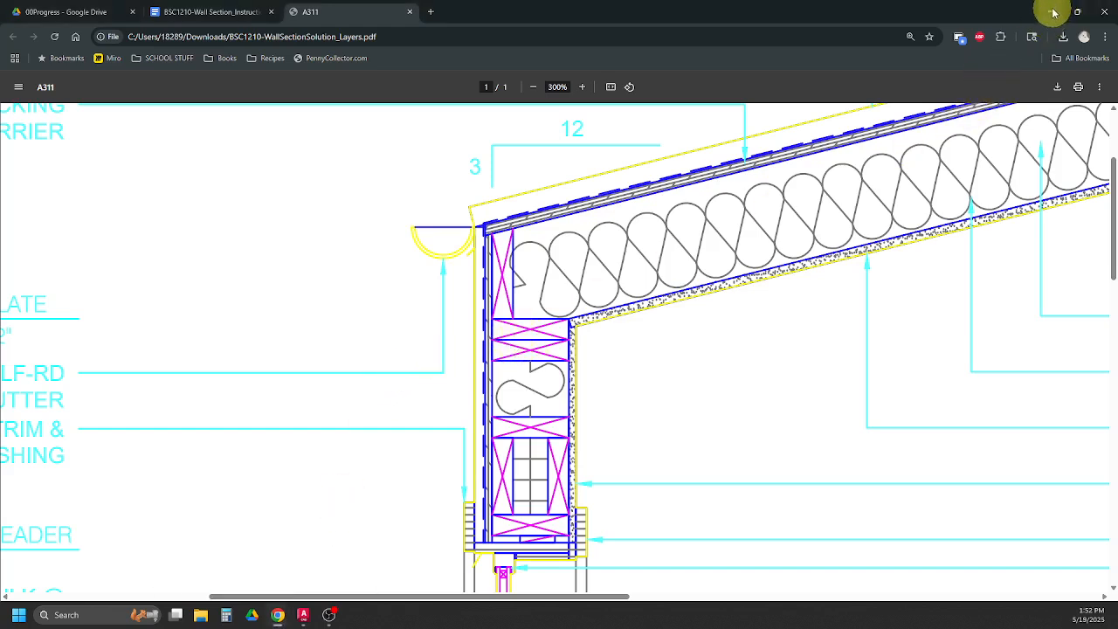
{"action": "left_click", "coordinate": [303, 615]}
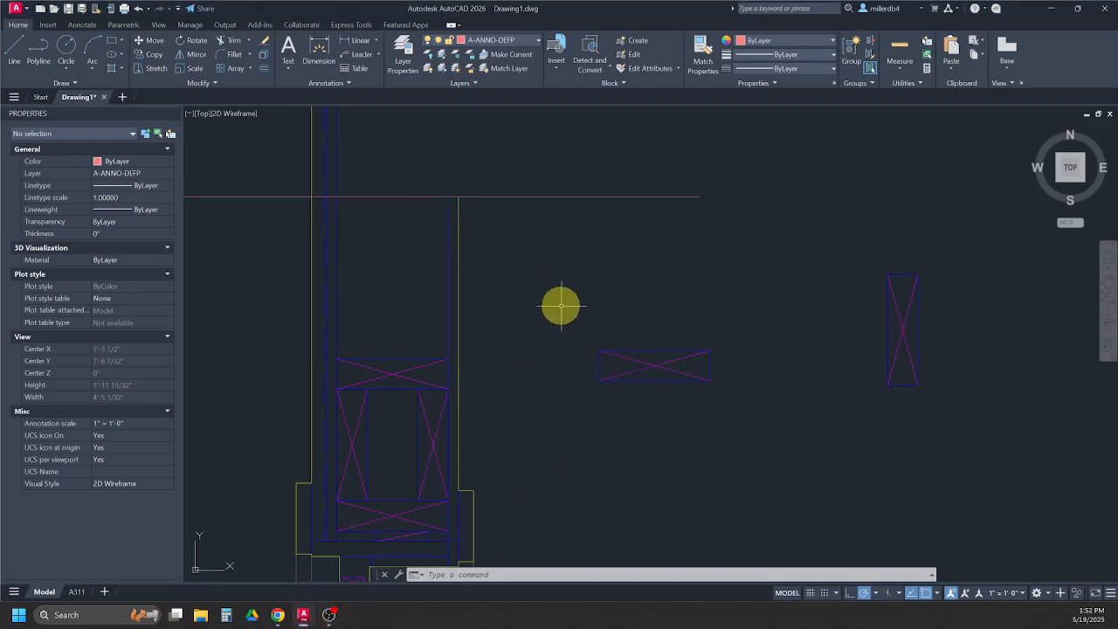
Step: Copy the spare flat member by its top-right corner twice, stacking a double top plate directly below the T.O. PLATE line between the wall's framing lines
{"action": "scroll", "coordinate": [560, 305], "scroll_direction": "down", "scroll_amount": 3}
{"action": "left_click", "coordinate": [361, 258]}
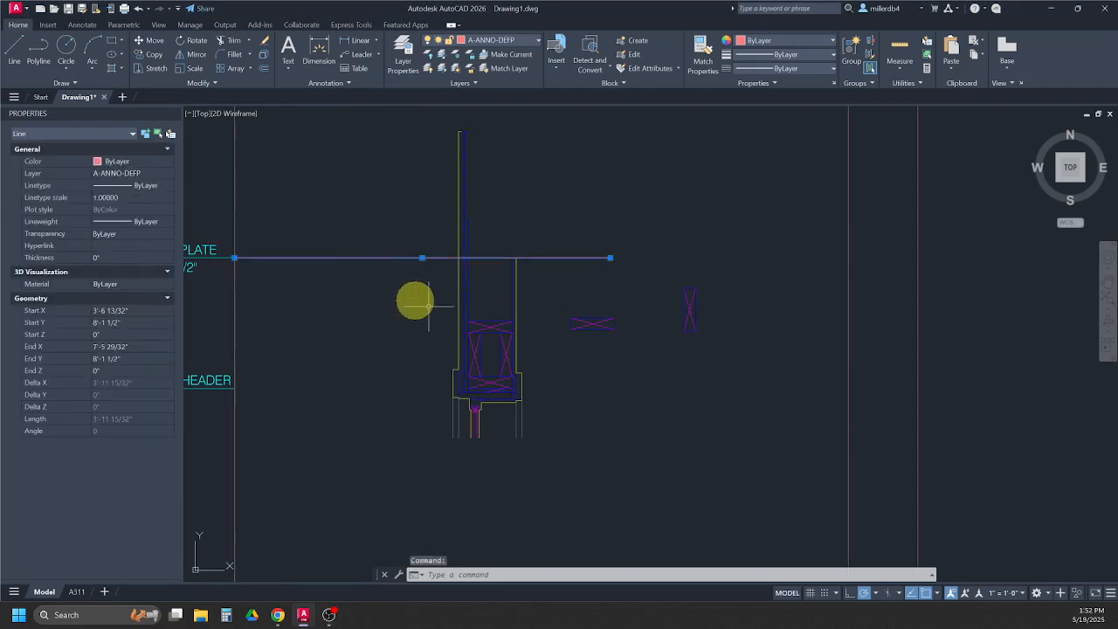
{"action": "key", "text": "Escape"}
{"action": "left_click", "coordinate": [551, 303]}
{"action": "left_click", "coordinate": [619, 333]}
{"action": "right_click", "coordinate": [623, 337]}
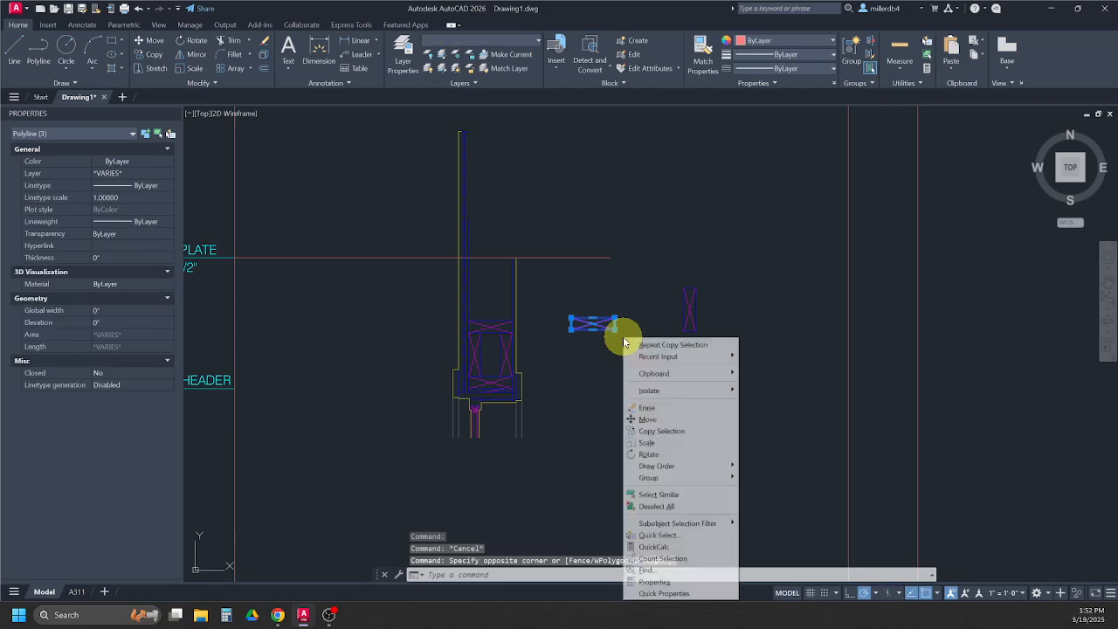
{"action": "left_click", "coordinate": [664, 431]}
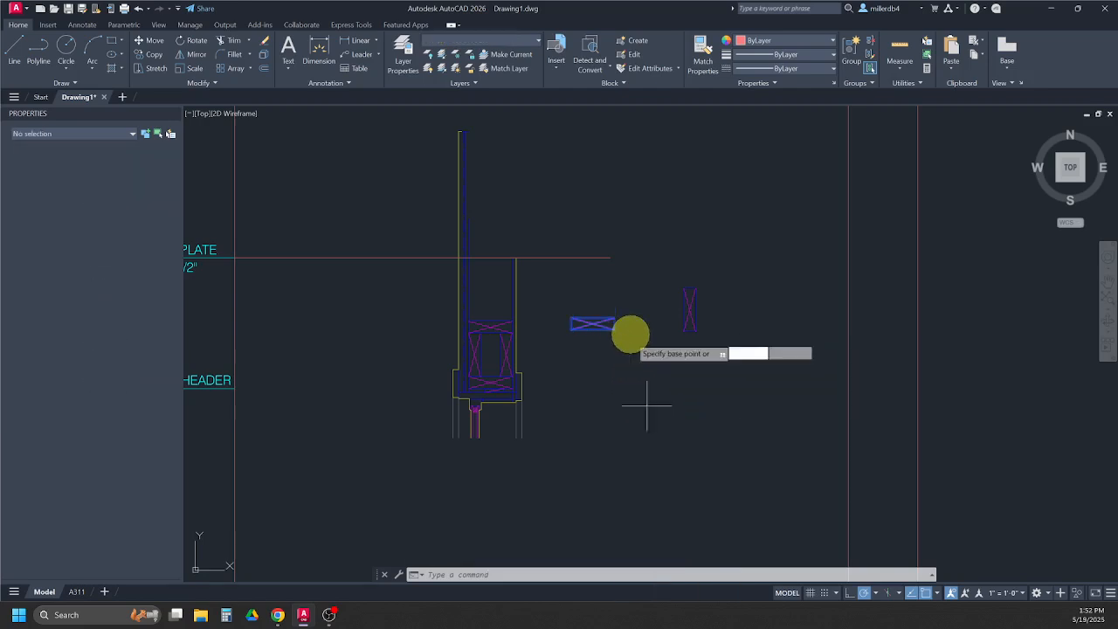
{"action": "scroll", "coordinate": [629, 332], "scroll_direction": "up", "scroll_amount": 2}
{"action": "left_click", "coordinate": [617, 316]}
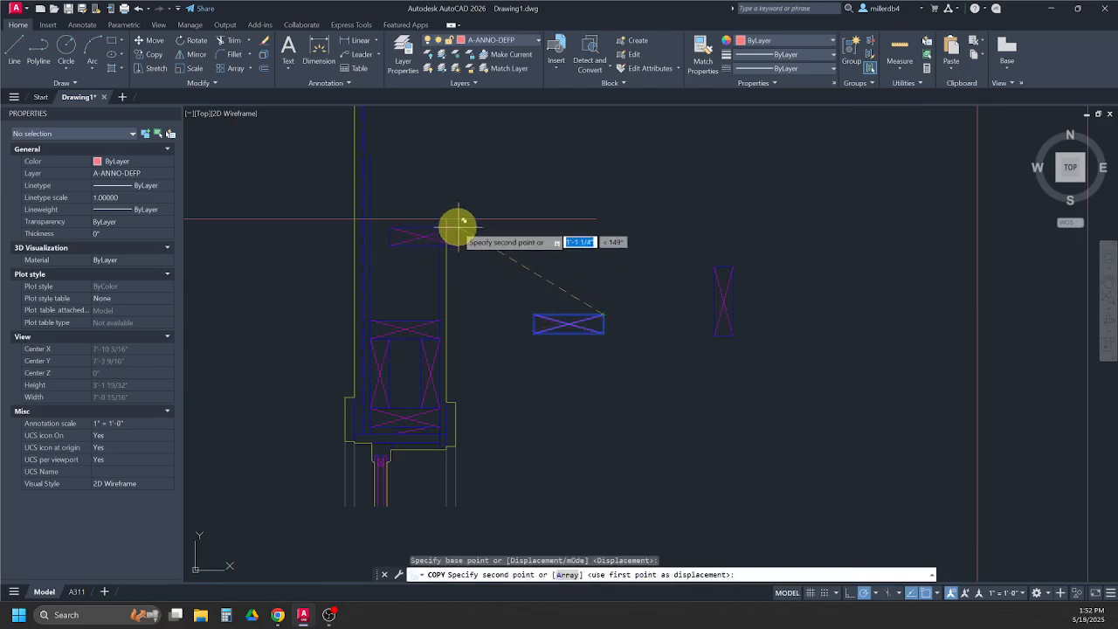
{"action": "scroll", "coordinate": [441, 214], "scroll_direction": "up", "scroll_amount": 5}
{"action": "left_click", "coordinate": [442, 207]}
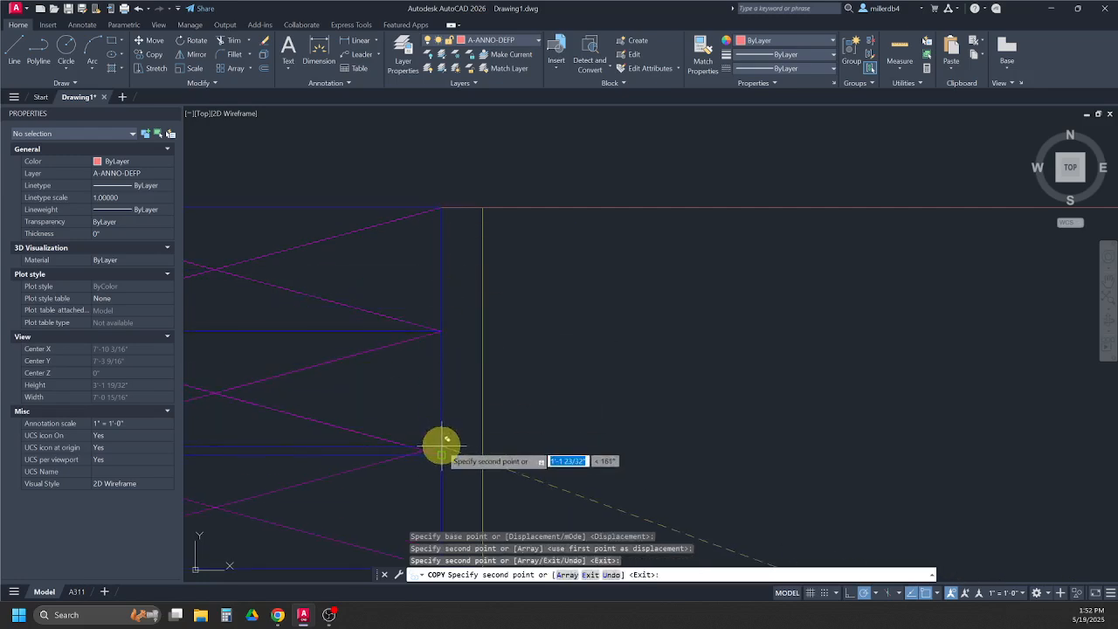
{"action": "scroll", "coordinate": [455, 446], "scroll_direction": "down", "scroll_amount": 3}
{"action": "key", "text": "Escape"}
{"action": "key", "text": "Escape"}
{"action": "key", "text": "Escape"}
{"action": "key", "text": "Escape"}
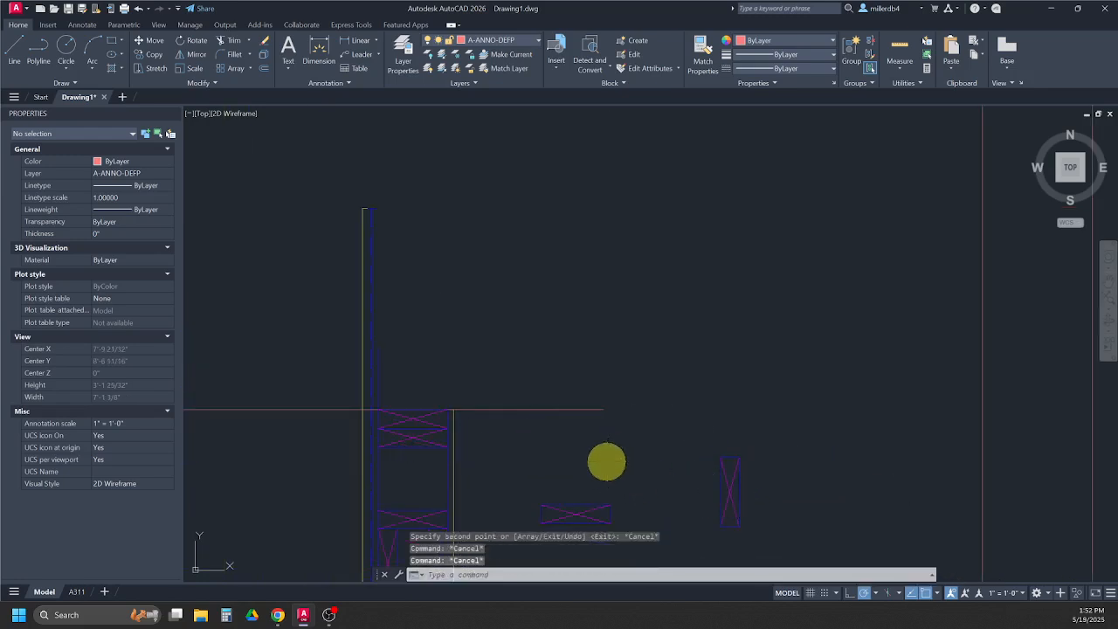
Step: Delete the spare flat and upright framing members on the wall's interior side
{"action": "scroll", "coordinate": [620, 437], "scroll_direction": "down", "scroll_amount": 2}
{"action": "scroll", "coordinate": [542, 384], "scroll_direction": "down", "scroll_amount": 1}
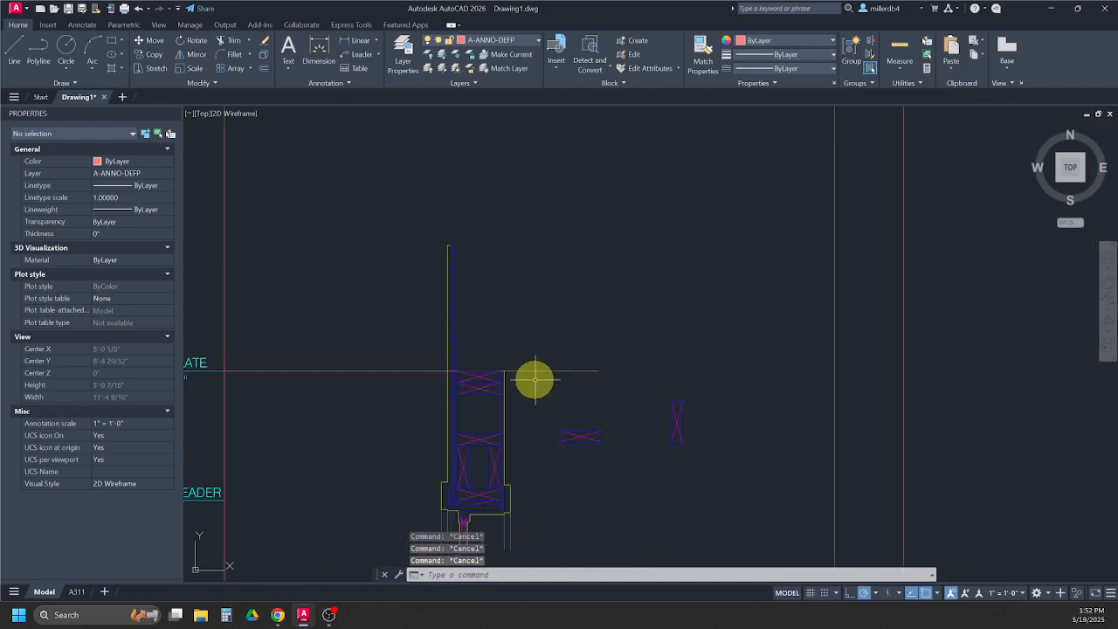
{"action": "left_click", "coordinate": [539, 381]}
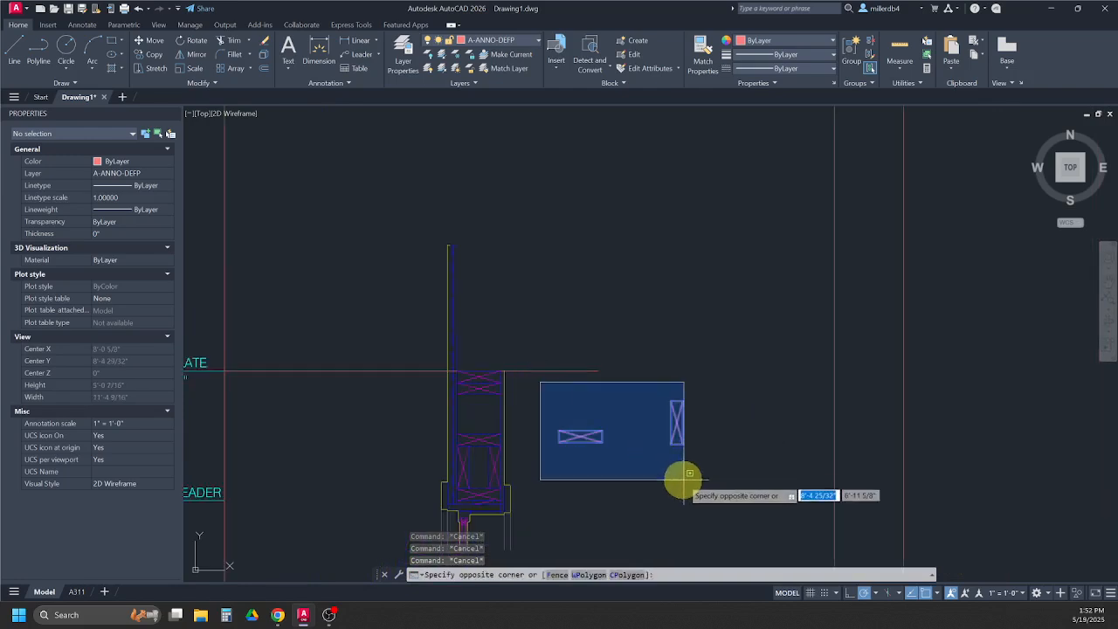
{"action": "left_click", "coordinate": [709, 490]}
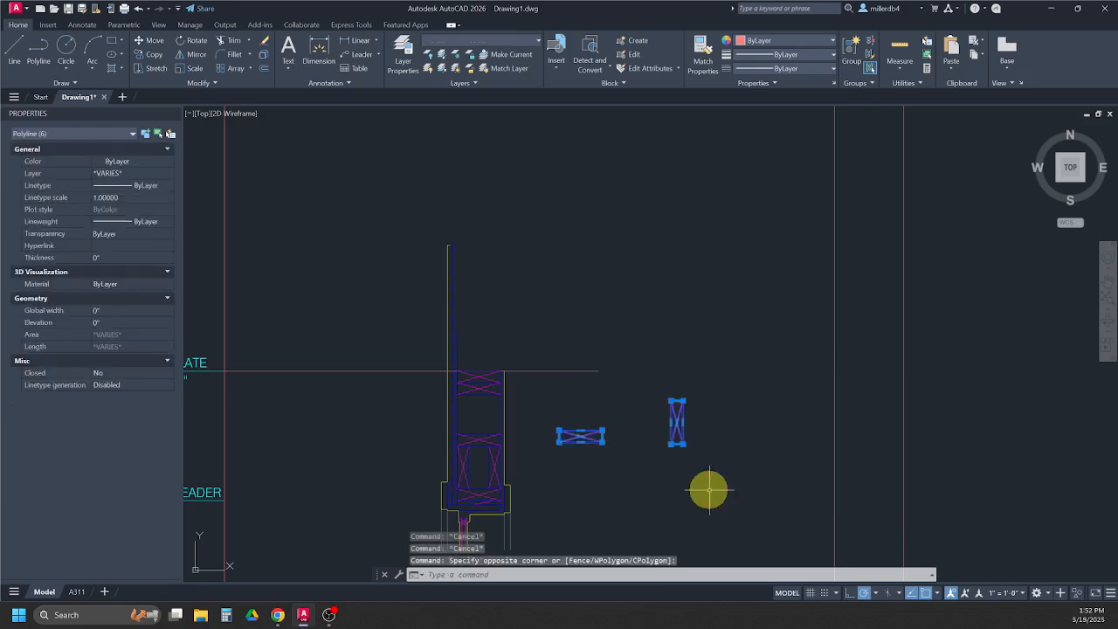
{"action": "key", "text": "Delete"}
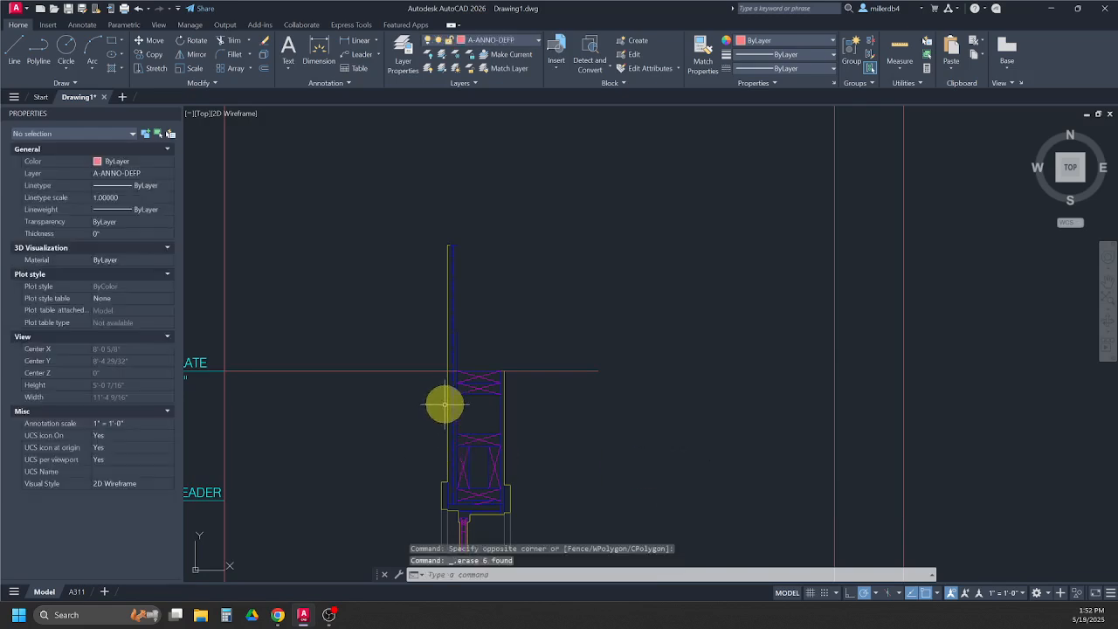
Step: Switch to the A311 PDF in Chrome, examine the roof framing and slope above the top plate, and return to AutoCAD
{"action": "scroll", "coordinate": [463, 382], "scroll_direction": "up", "scroll_amount": 4}
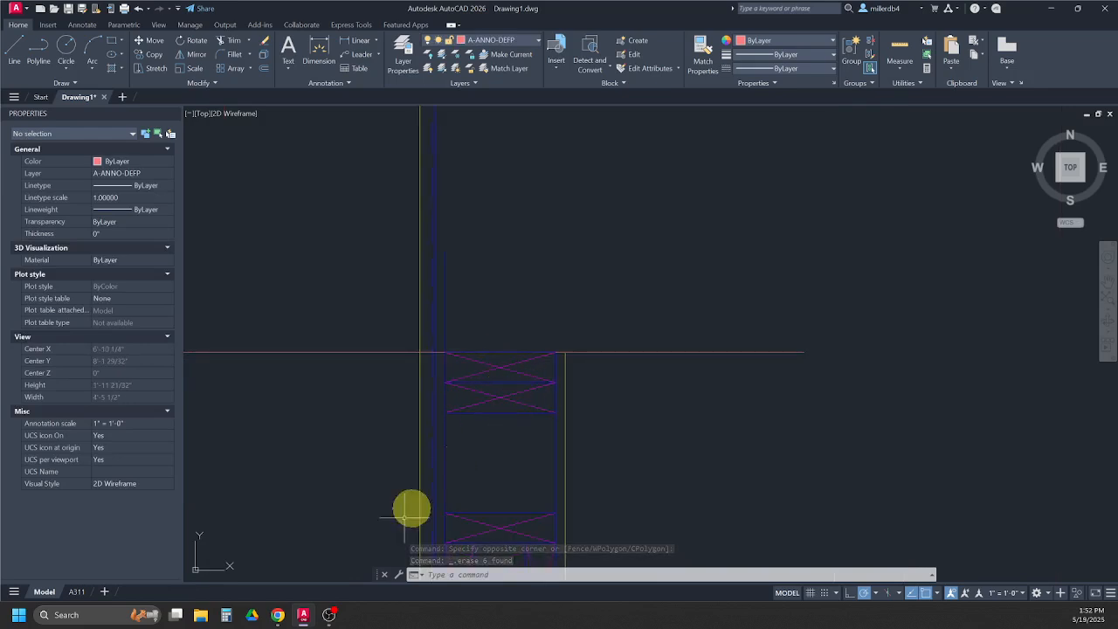
{"action": "left_click", "coordinate": [278, 616]}
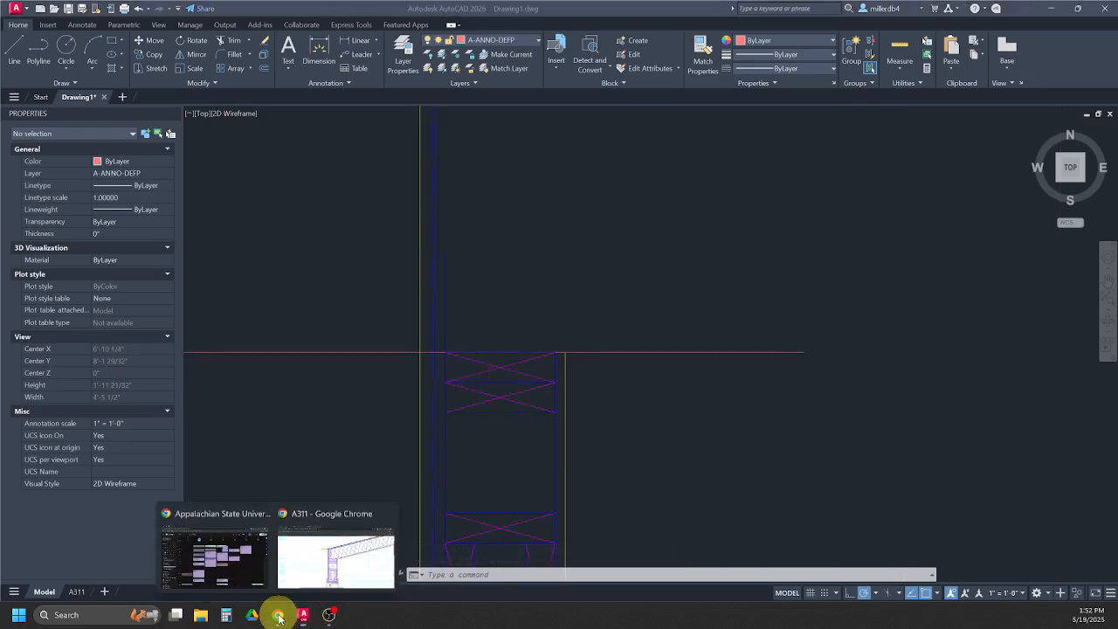
{"action": "left_click", "coordinate": [343, 556]}
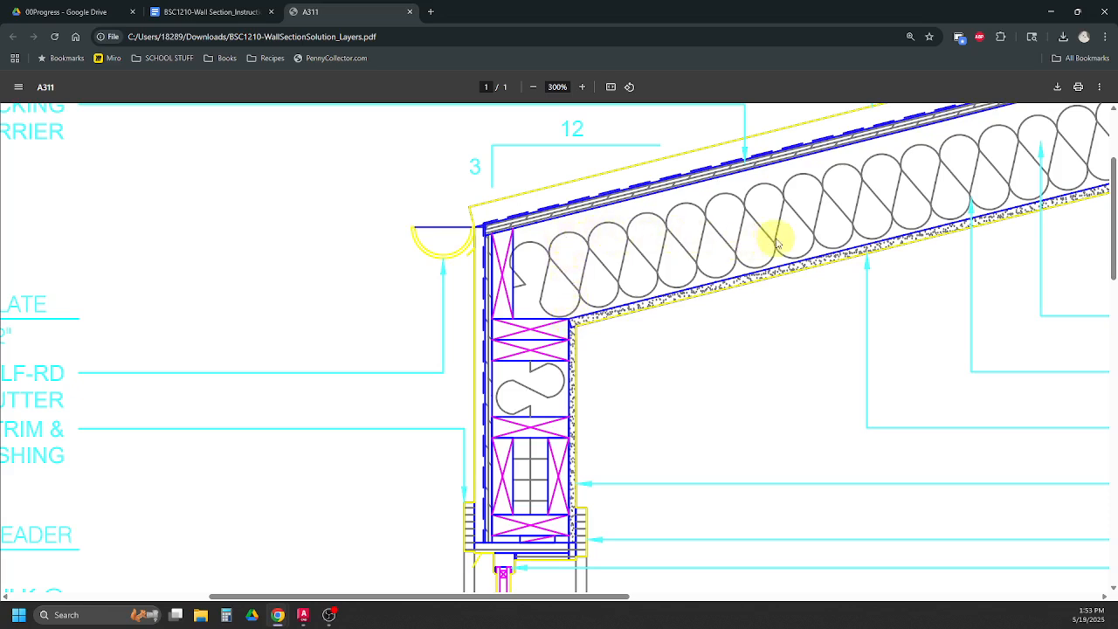
{"action": "left_click", "coordinate": [303, 616]}
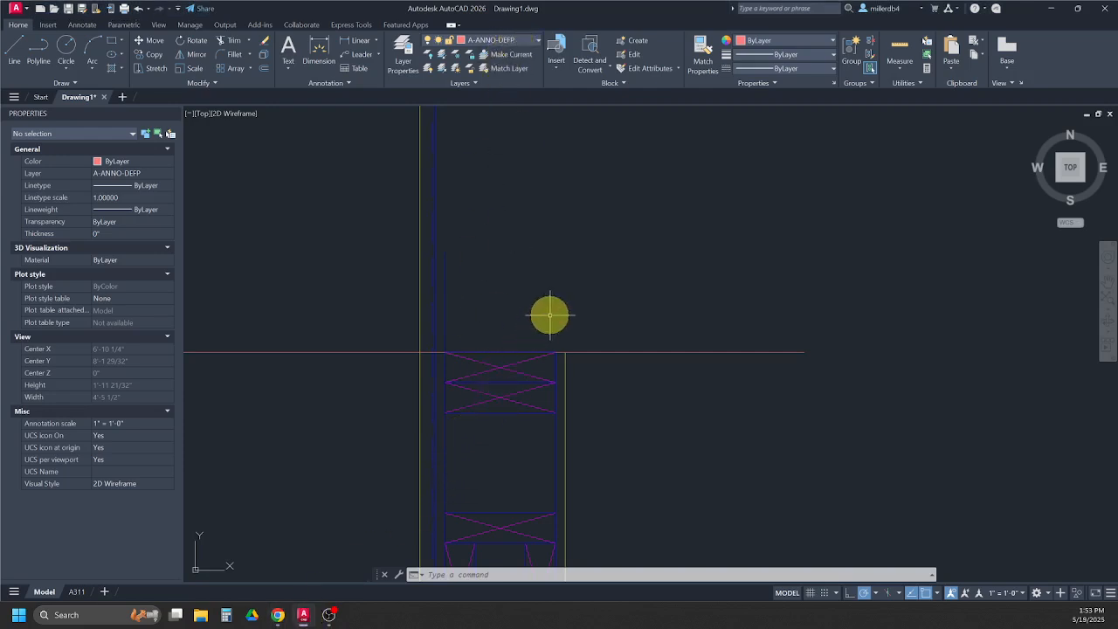
Step: Draw a roof slope triangle from the top plate's upper interior corner: 3' up, 12' horizontally toward the interior, and back to the start
{"action": "key", "text": "Return"}
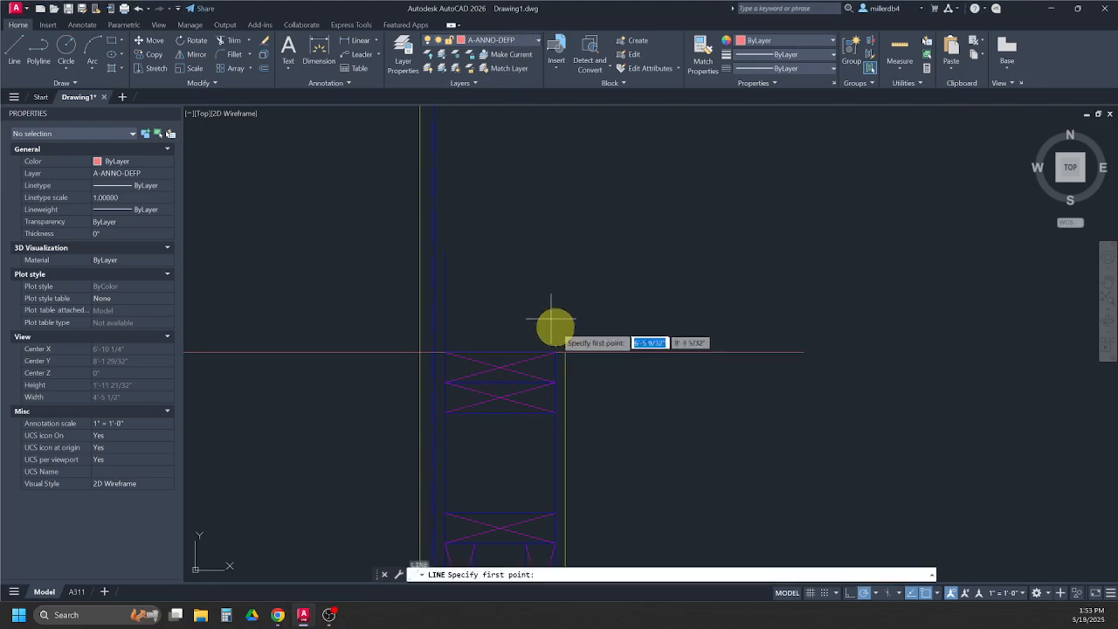
{"action": "scroll", "coordinate": [554, 353], "scroll_direction": "up", "scroll_amount": 5}
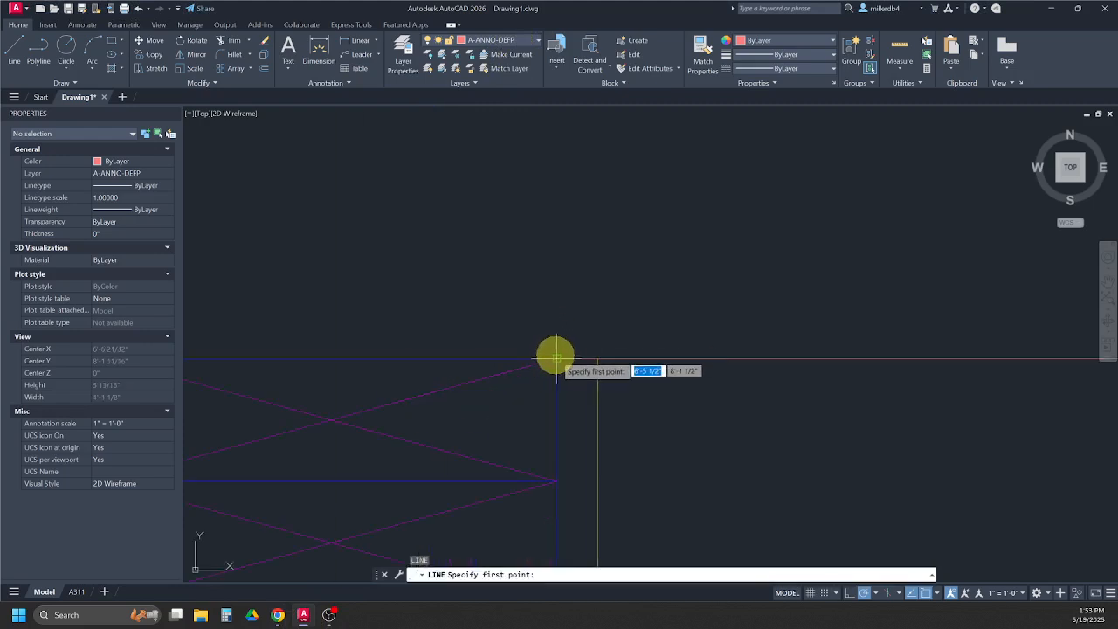
{"action": "left_click", "coordinate": [553, 356]}
{"action": "scroll", "coordinate": [555, 357], "scroll_direction": "down", "scroll_amount": 8}
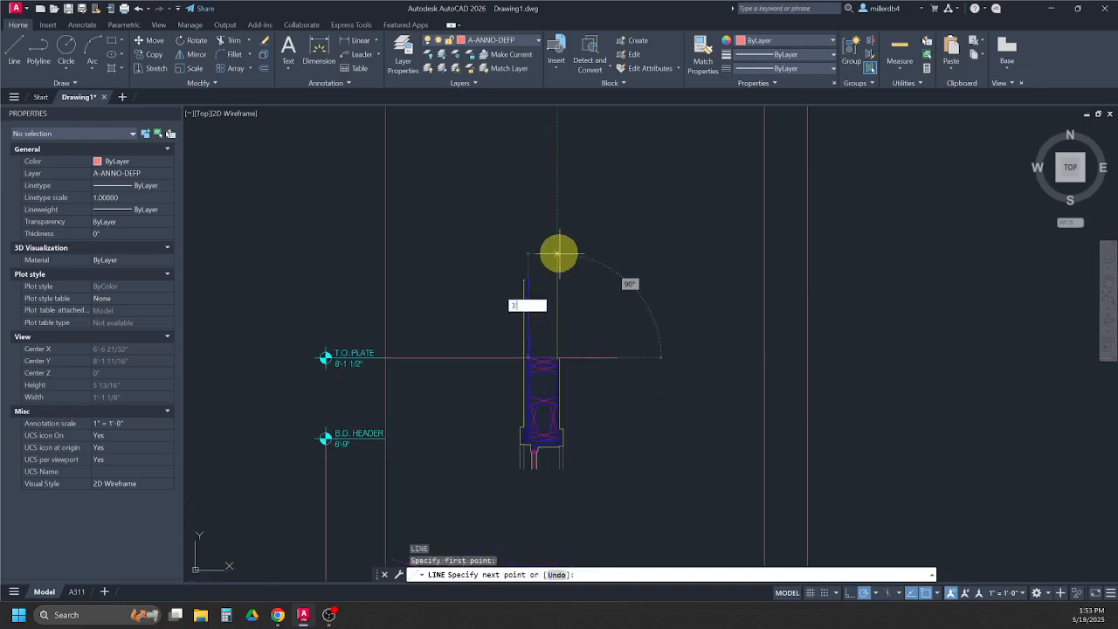
{"action": "type", "text": "3'"}
{"action": "key", "text": "Return"}
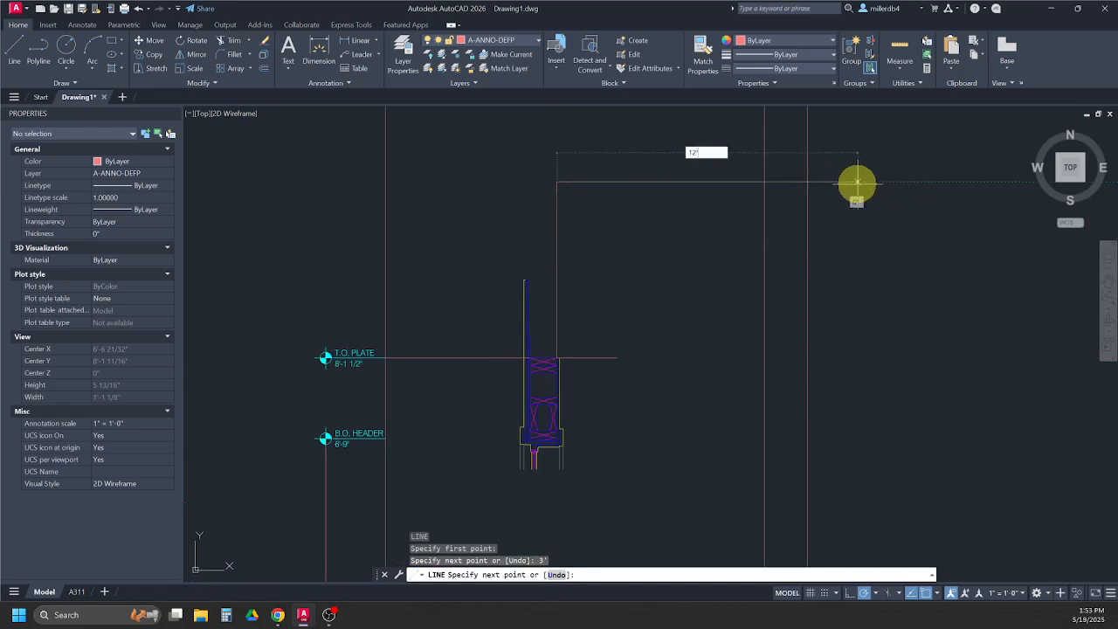
{"action": "key", "text": "Return"}
{"action": "scroll", "coordinate": [564, 355], "scroll_direction": "up", "scroll_amount": 5}
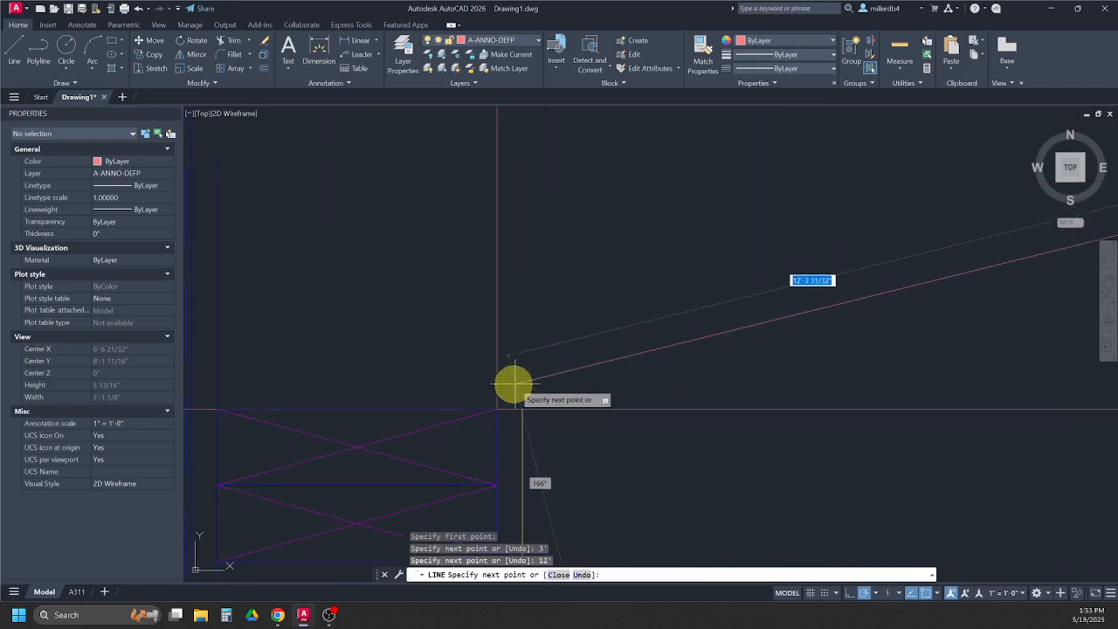
{"action": "scroll", "coordinate": [510, 398], "scroll_direction": "up", "scroll_amount": 2}
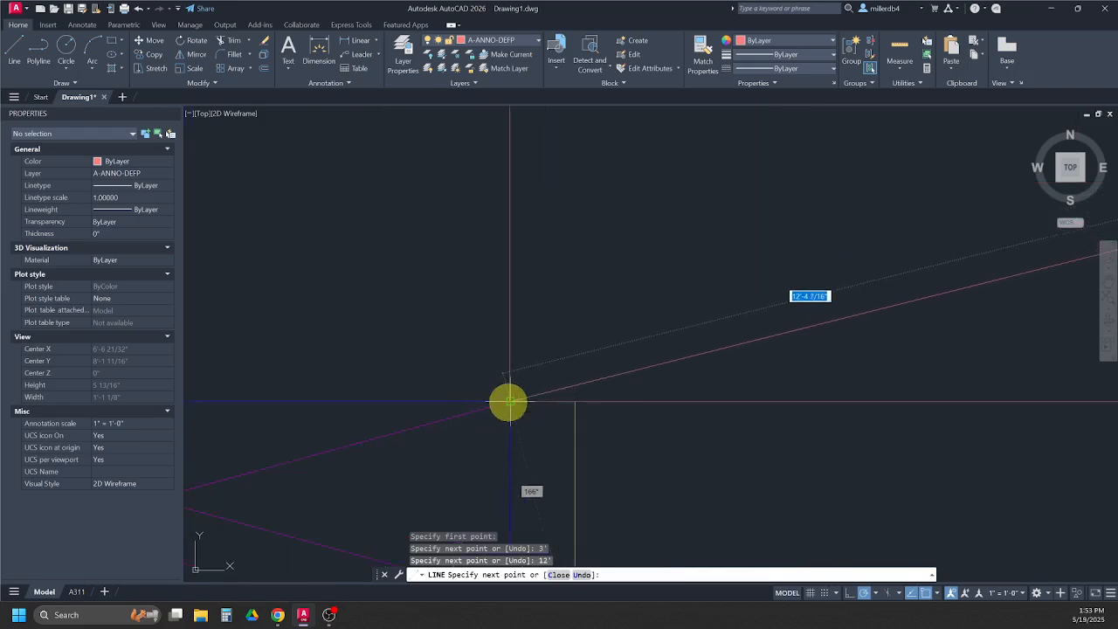
{"action": "left_click", "coordinate": [510, 402]}
{"action": "scroll", "coordinate": [509, 399], "scroll_direction": "down", "scroll_amount": 4}
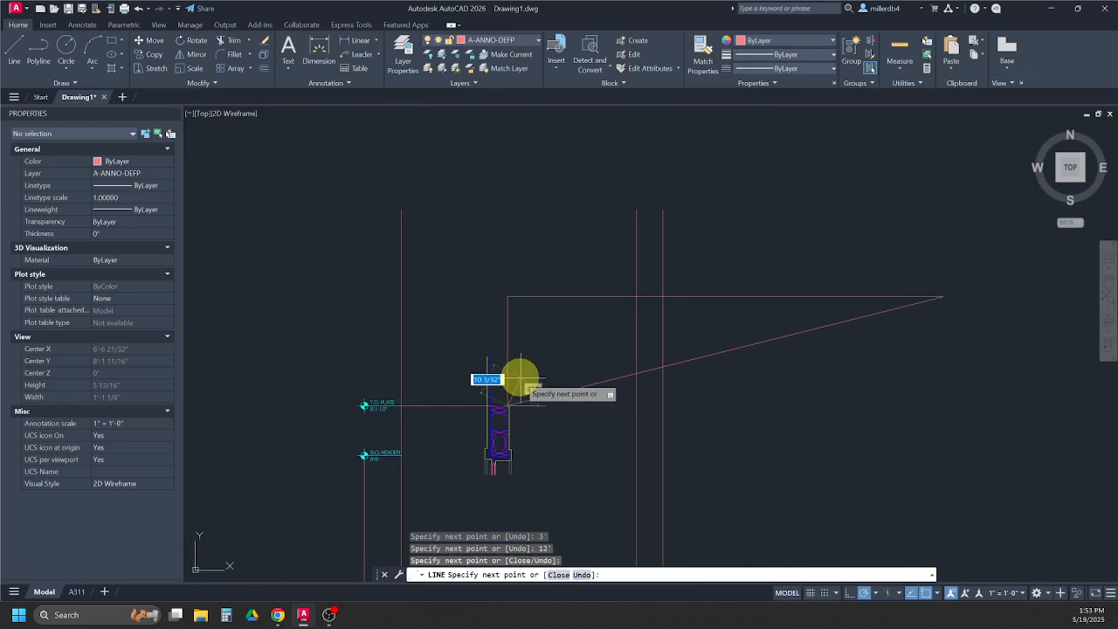
Step: Finish the slope triangle and delete its vertical and horizontal legs, keeping only the sloped line
{"action": "key", "text": "Escape"}
{"action": "key", "text": "Escape"}
{"action": "key", "text": "Escape"}
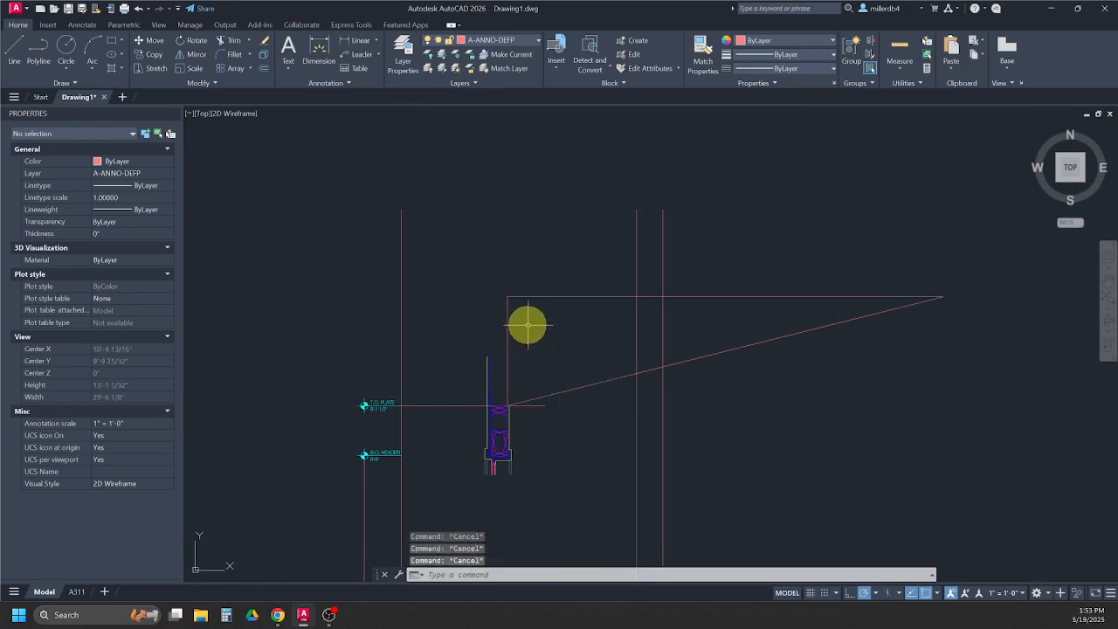
{"action": "left_click", "coordinate": [524, 313]}
{"action": "left_click", "coordinate": [499, 292]}
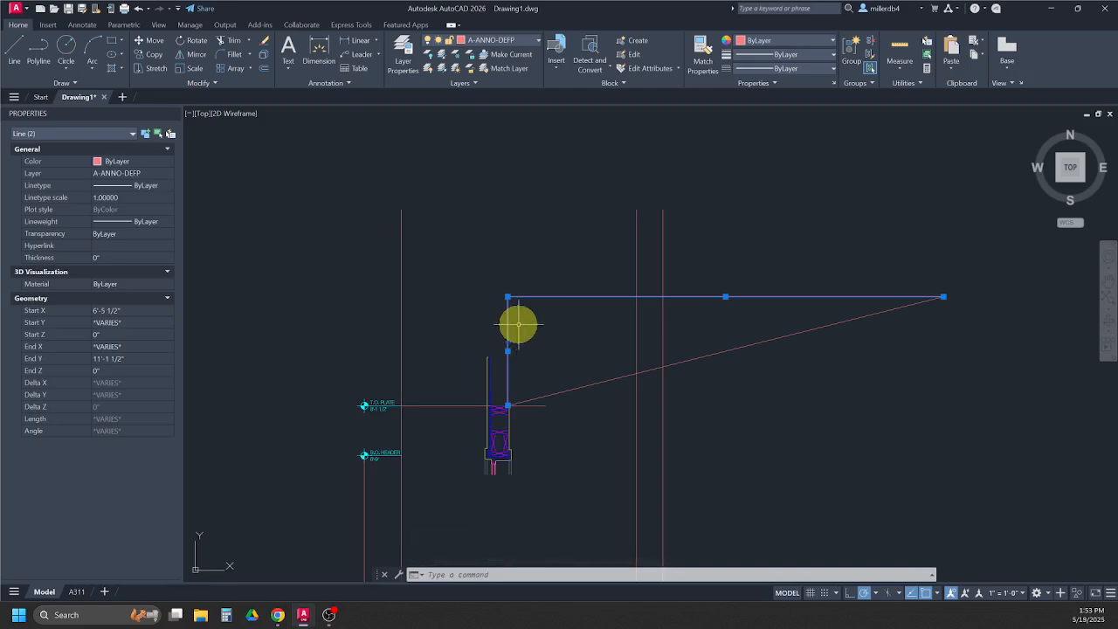
{"action": "key", "text": "Delete"}
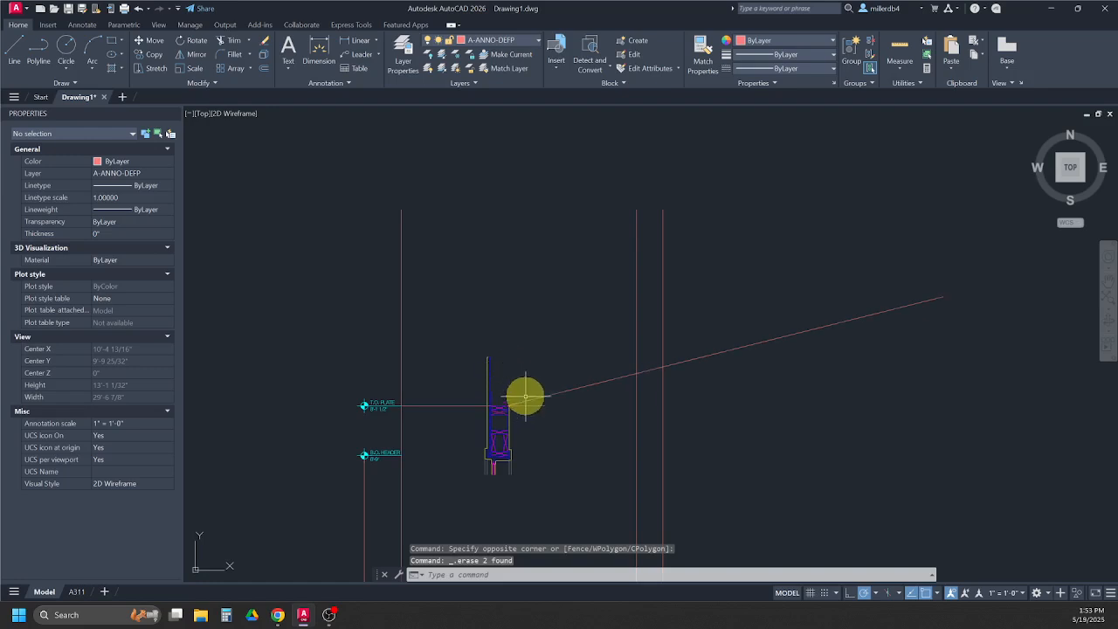
Step: Switch to the A311 PDF in Chrome, examine the rafter, decking, metal roofing and ceiling GWB notes, and return to AutoCAD
{"action": "left_click", "coordinate": [530, 400]}
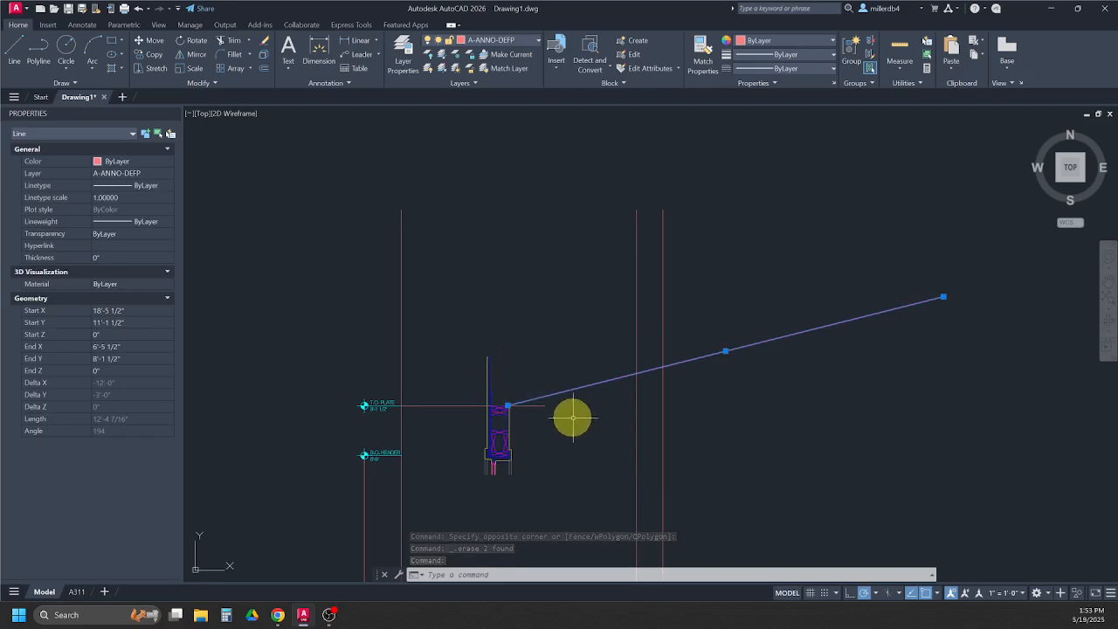
{"action": "mouse_move", "coordinate": [278, 615]}
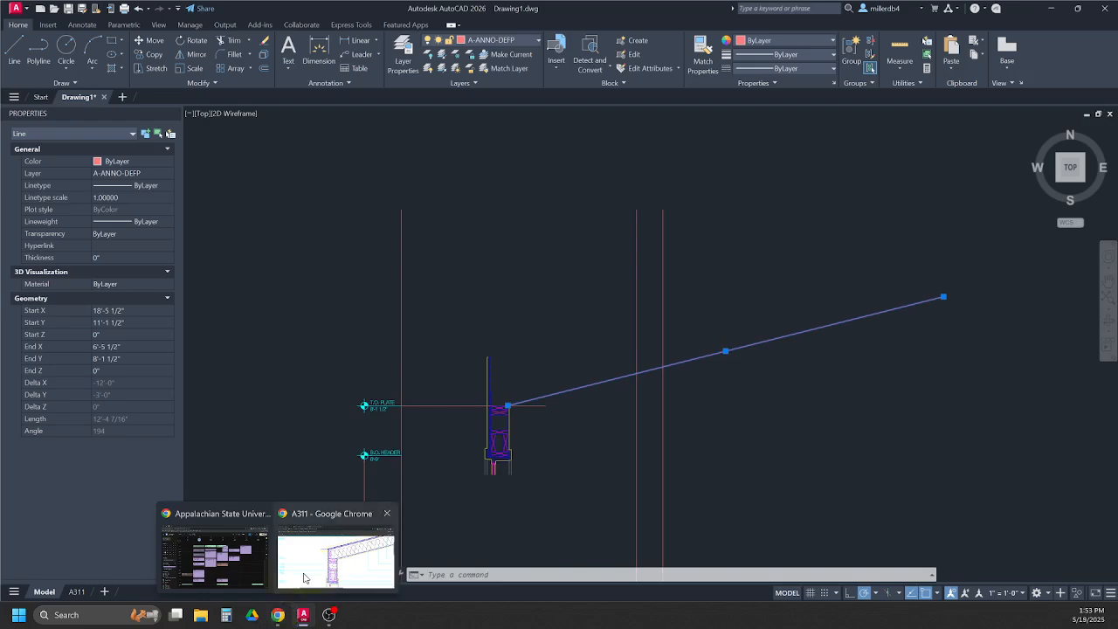
{"action": "left_click", "coordinate": [332, 572]}
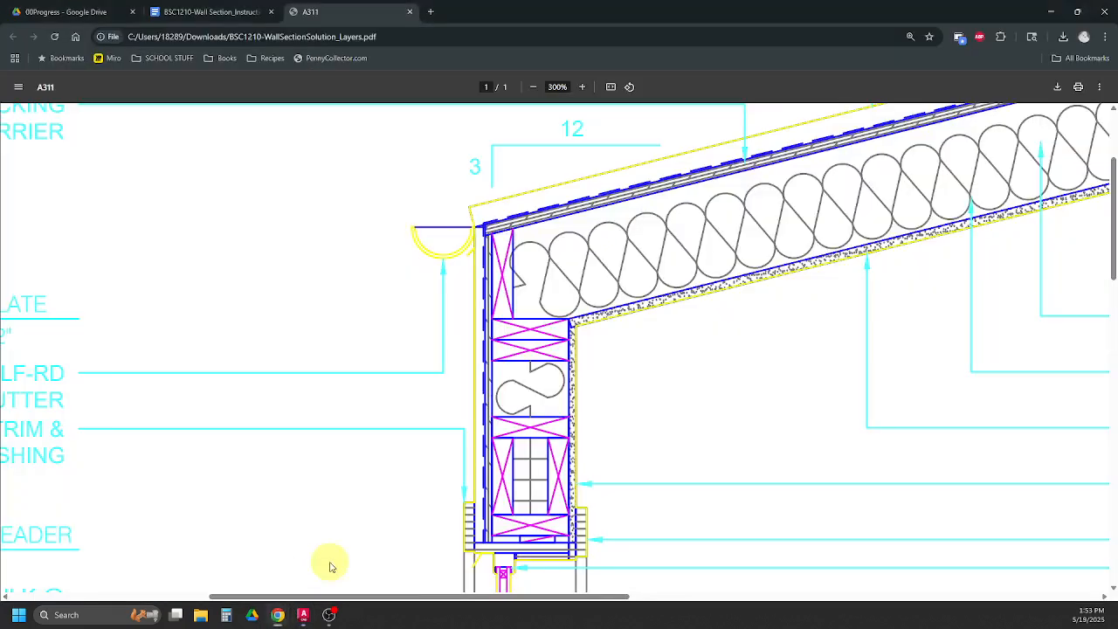
{"action": "left_click", "coordinate": [533, 86]}
{"action": "left_click", "coordinate": [533, 86]}
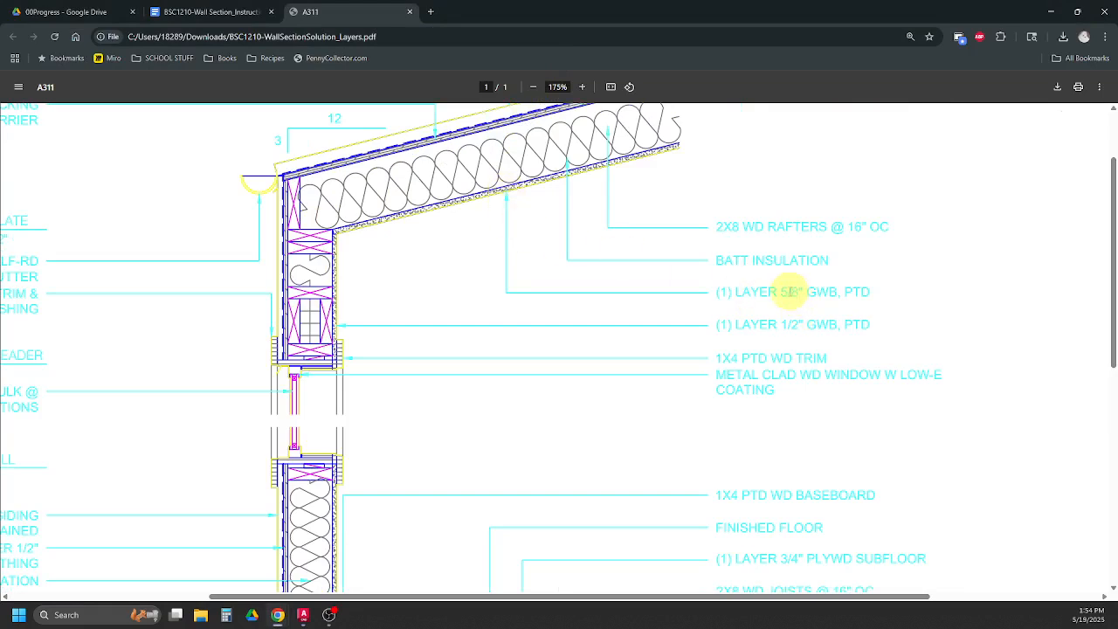
{"action": "scroll", "coordinate": [551, 262], "scroll_direction": "up", "scroll_amount": 1}
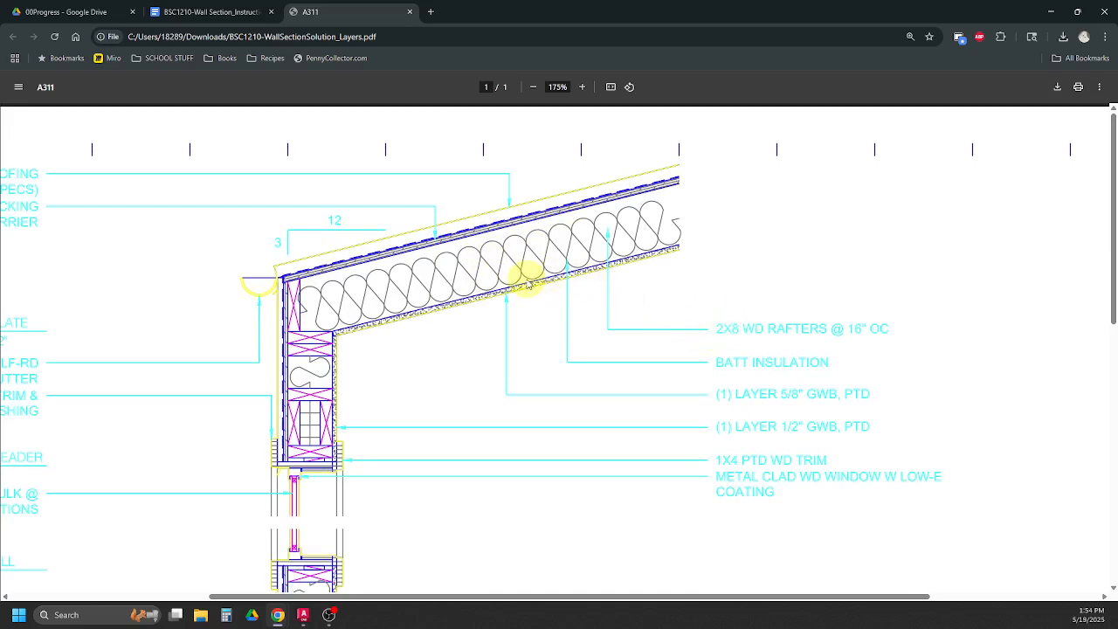
{"action": "left_click_drag", "start_coordinate": [620, 603], "coordinate": [515, 603]}
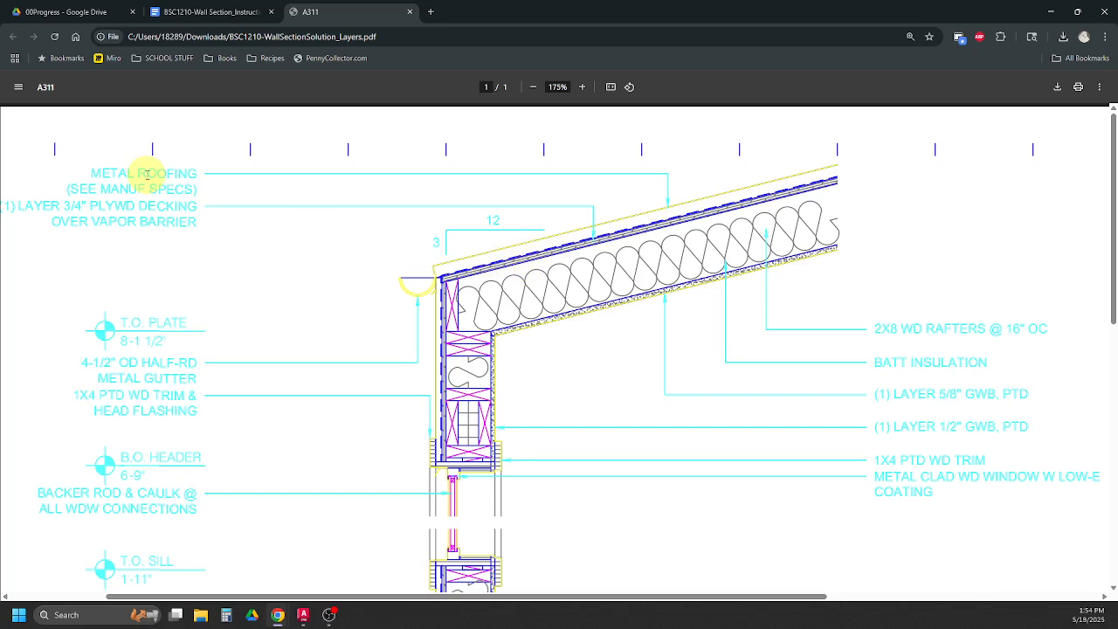
{"action": "mouse_move", "coordinate": [278, 617]}
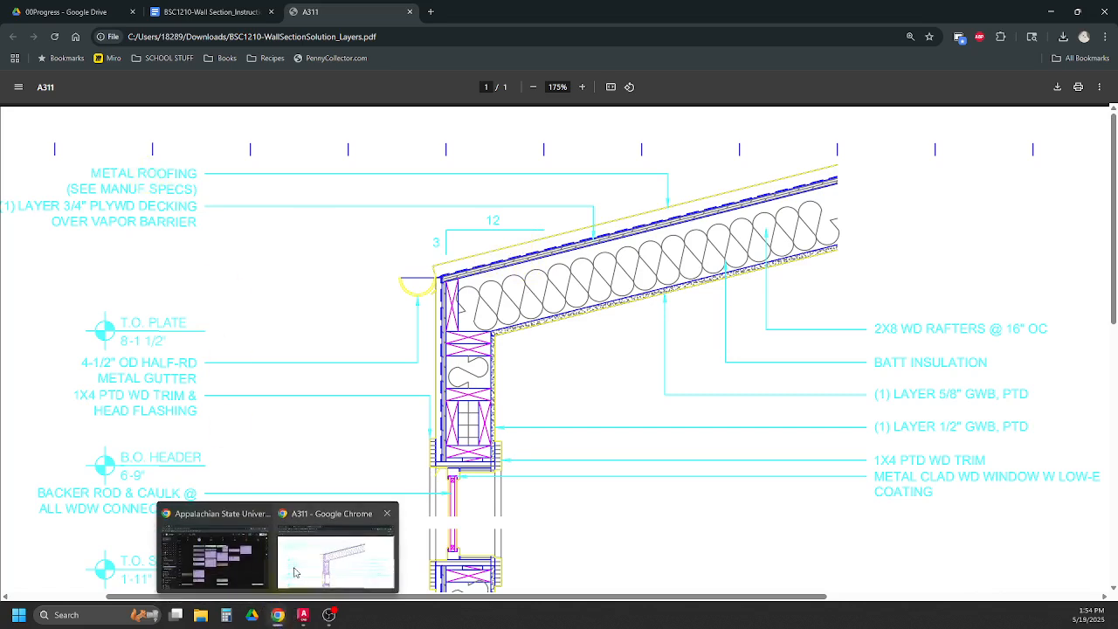
{"action": "left_click", "coordinate": [303, 616]}
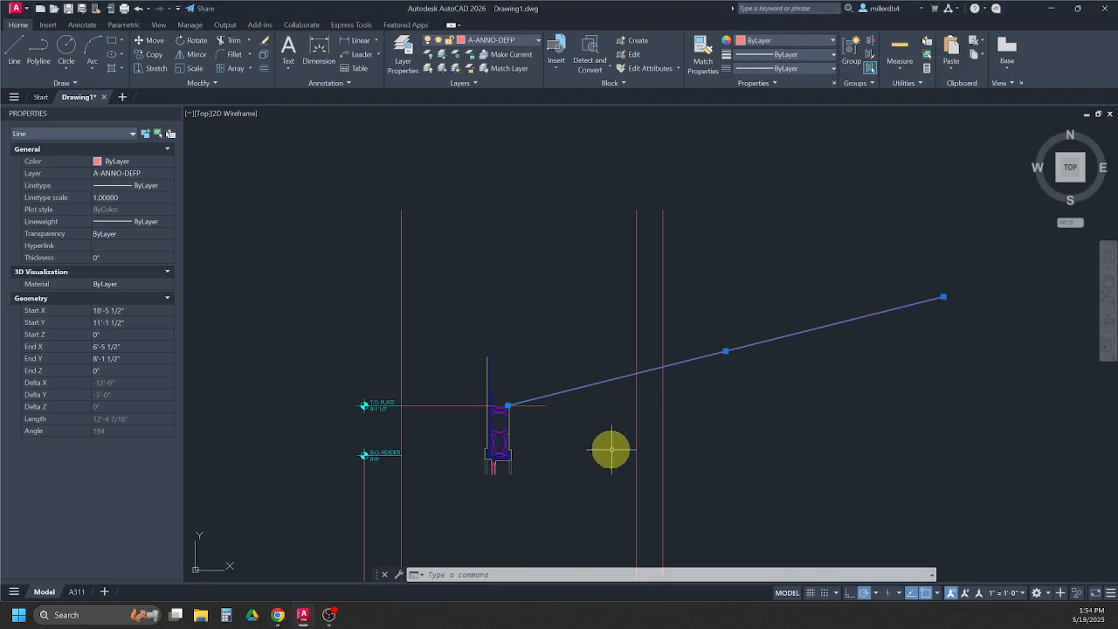
Step: Offset the sloped line 7.25" upward to mark the top of the 2x8 rafter
{"action": "key", "text": "Escape"}
{"action": "key", "text": "Escape"}
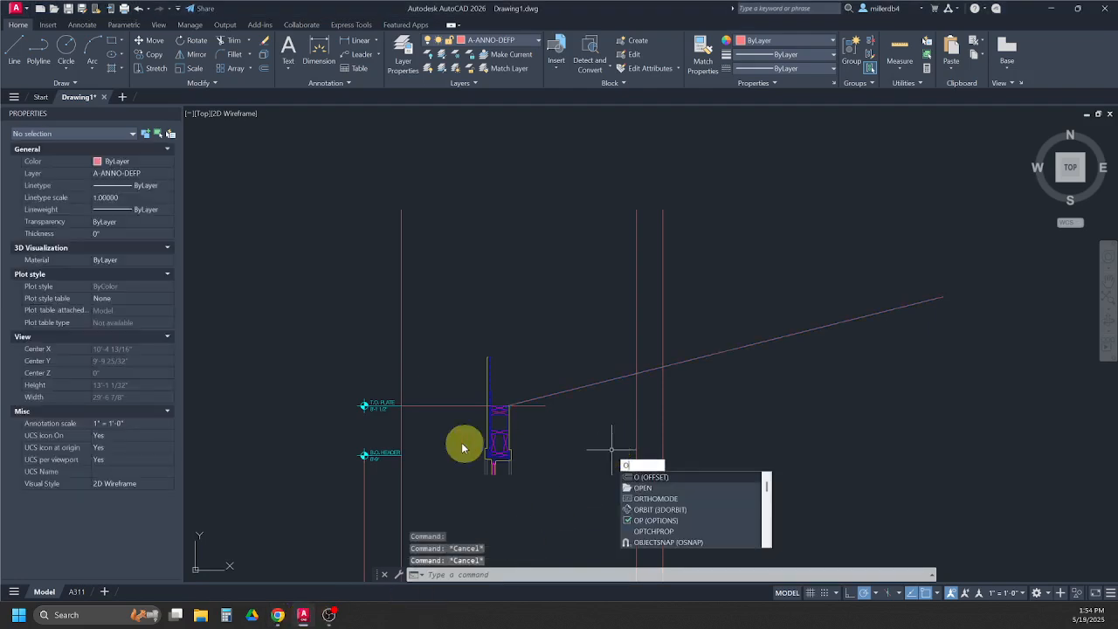
{"action": "key", "text": "Return"}
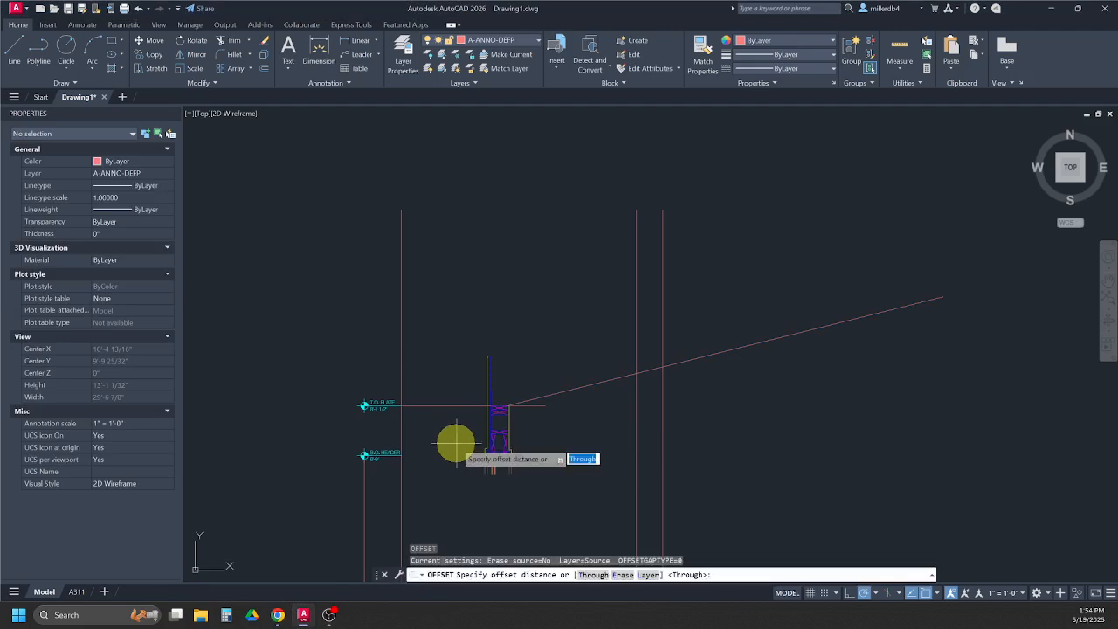
{"action": "key", "text": "Return"}
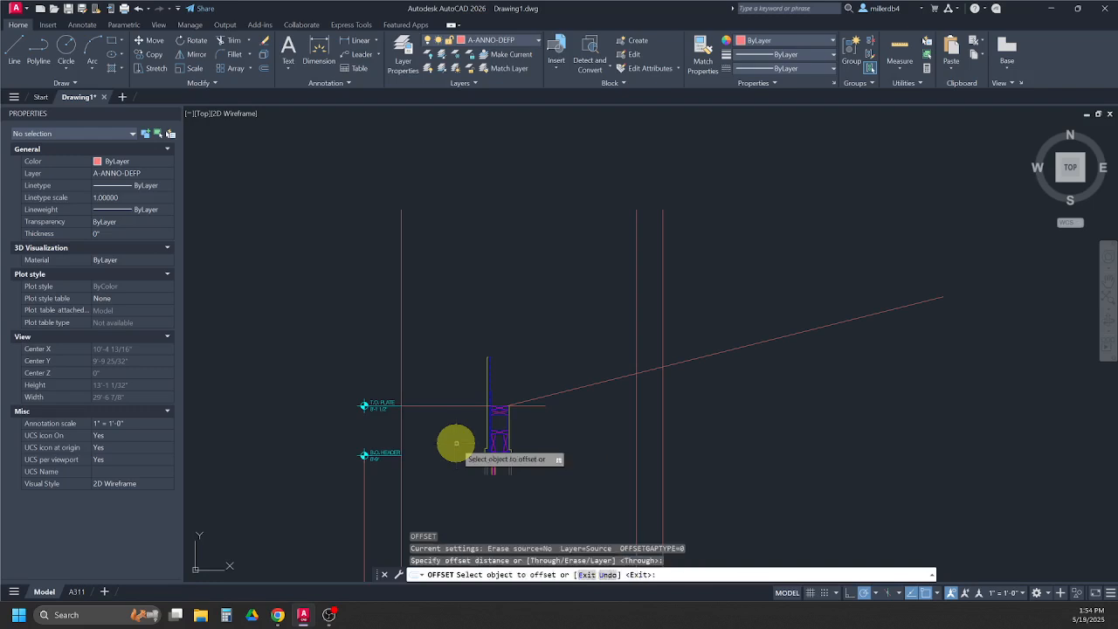
{"action": "left_click", "coordinate": [613, 378]}
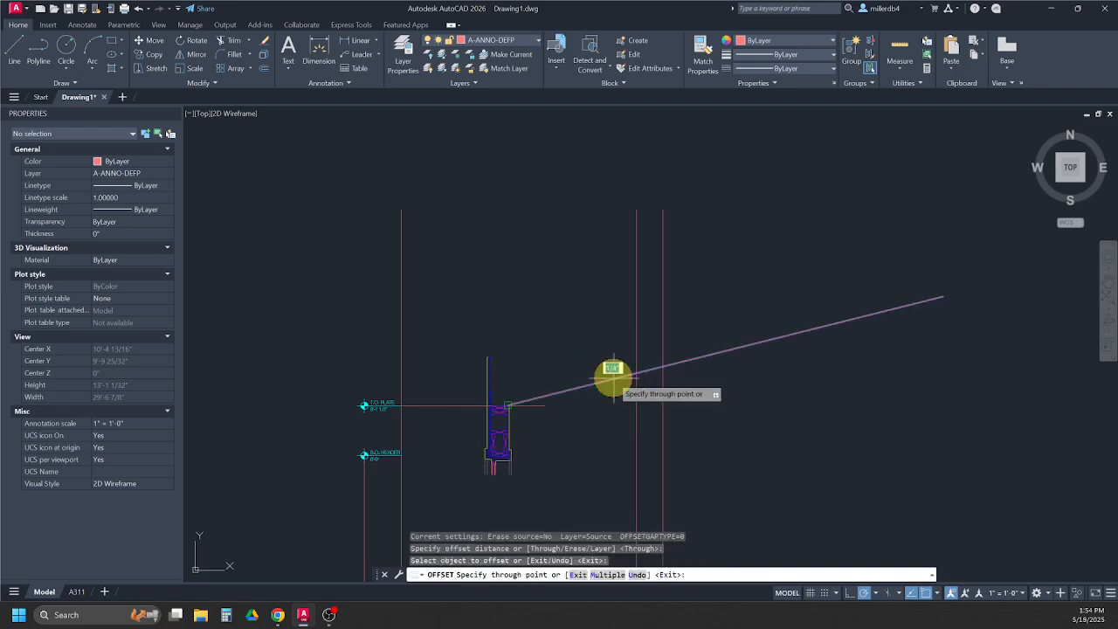
{"action": "scroll", "coordinate": [612, 379], "scroll_direction": "up", "scroll_amount": 5}
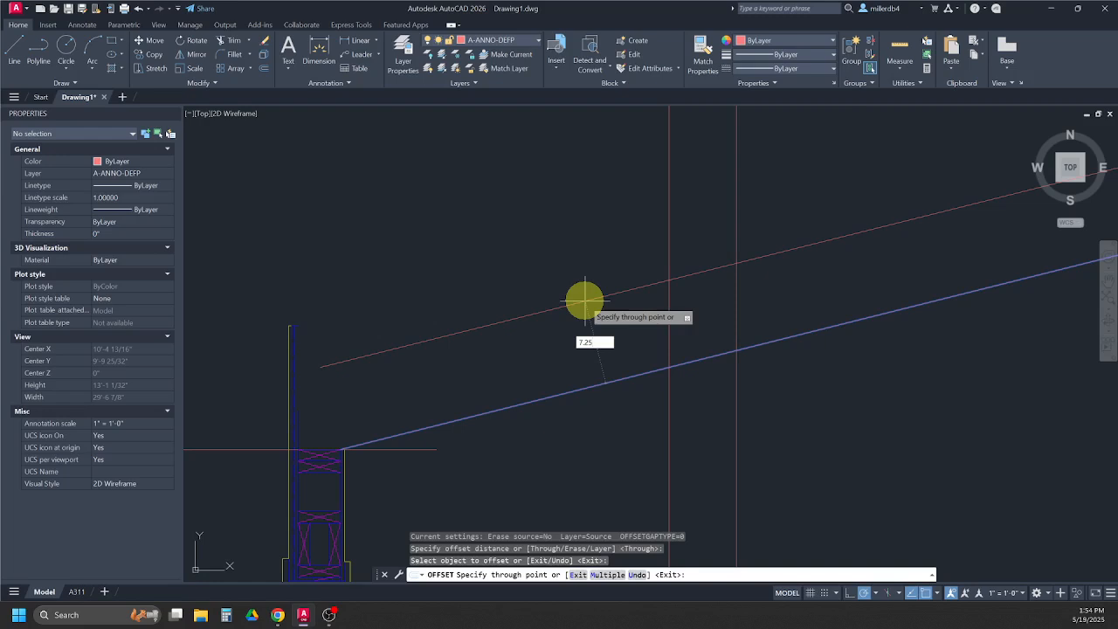
{"action": "key", "text": "Return"}
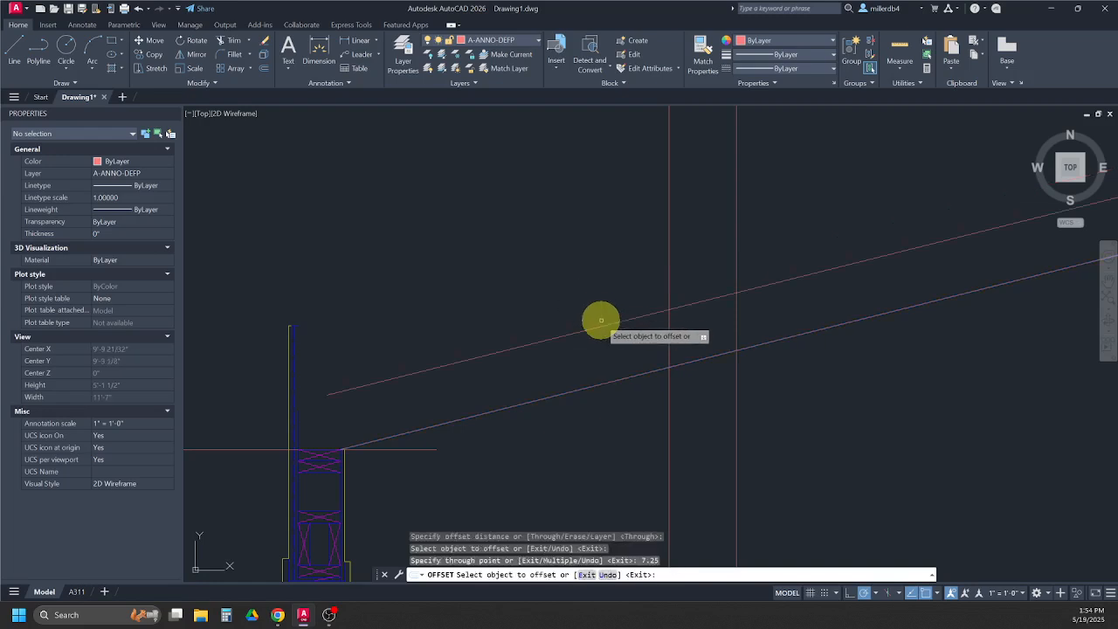
Step: Offset the rafter's top line .75" upward for the plywood decking, and offset that decking line 1.5" upward for the metal roofing
{"action": "left_click", "coordinate": [604, 325]}
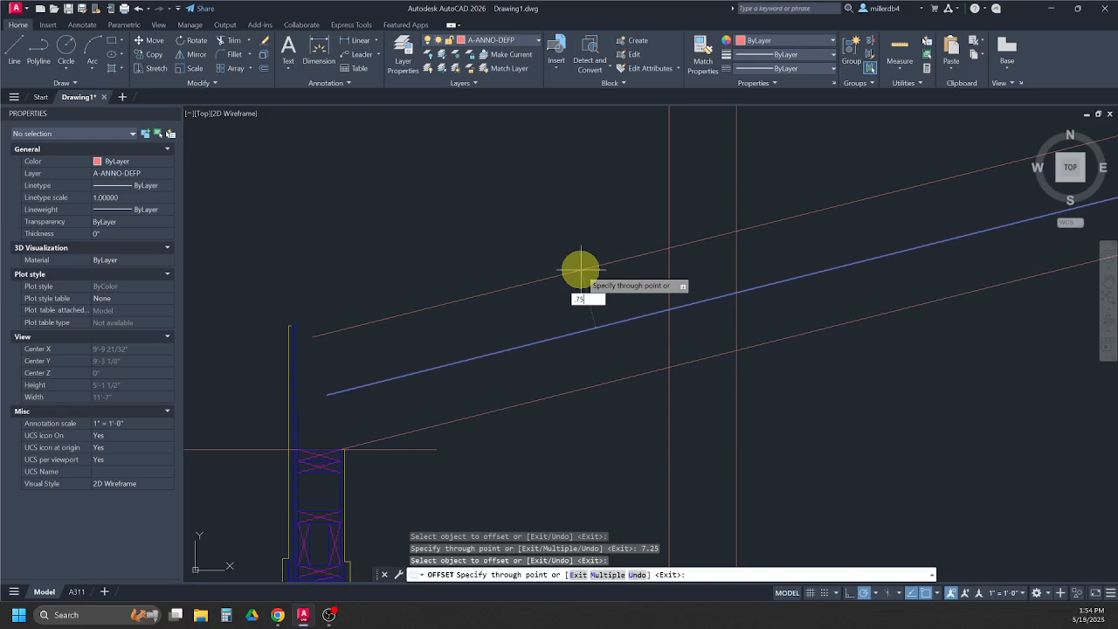
{"action": "key", "text": "Return"}
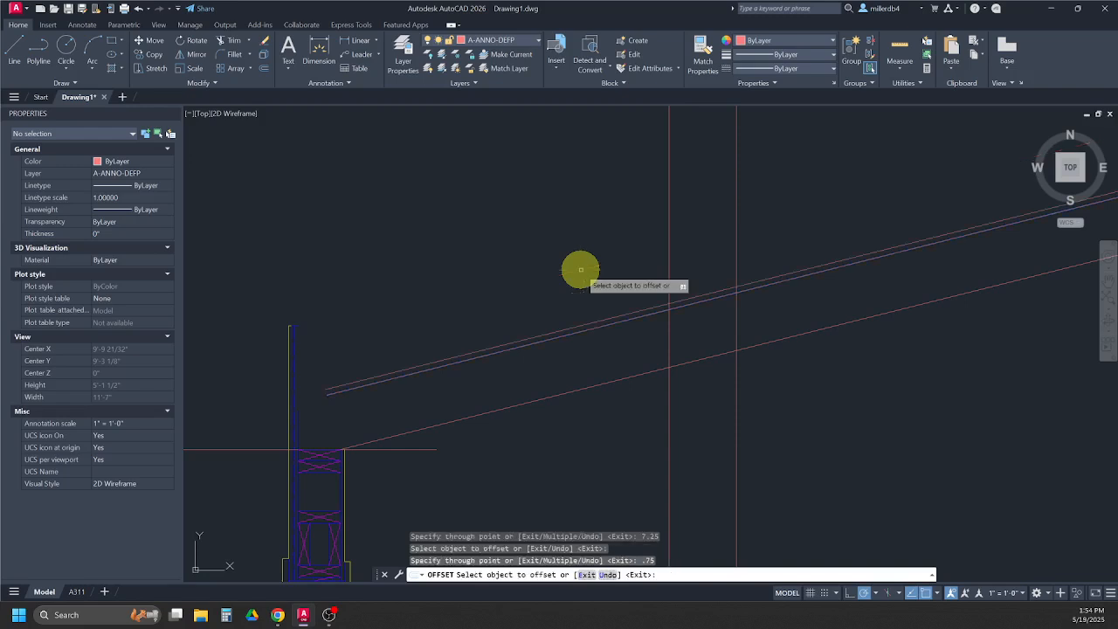
{"action": "left_click", "coordinate": [591, 321]}
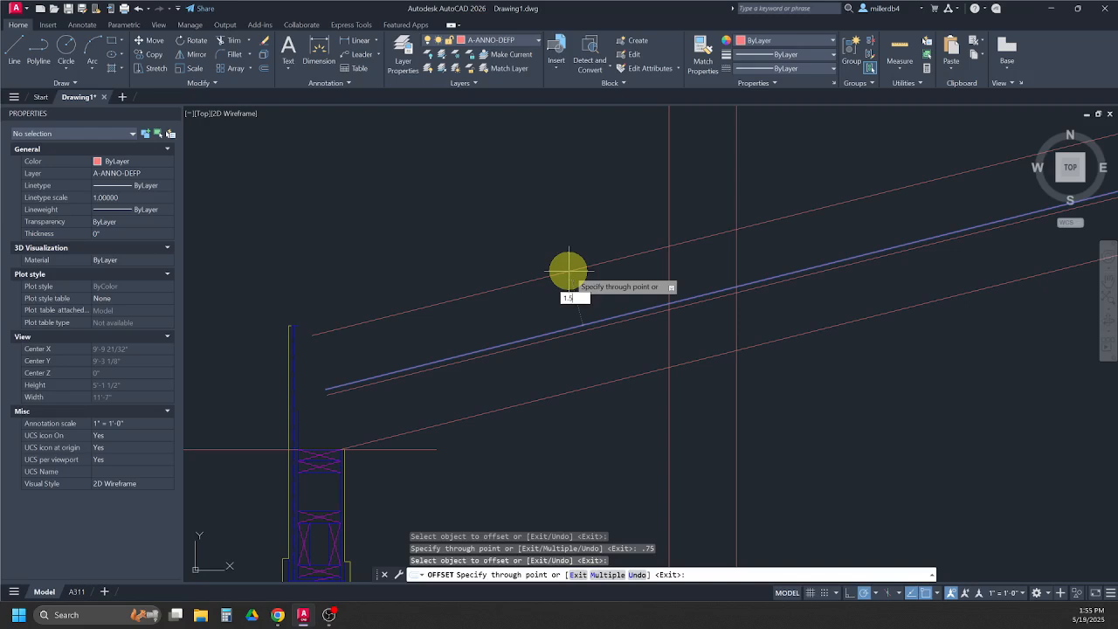
{"action": "key", "text": "Return"}
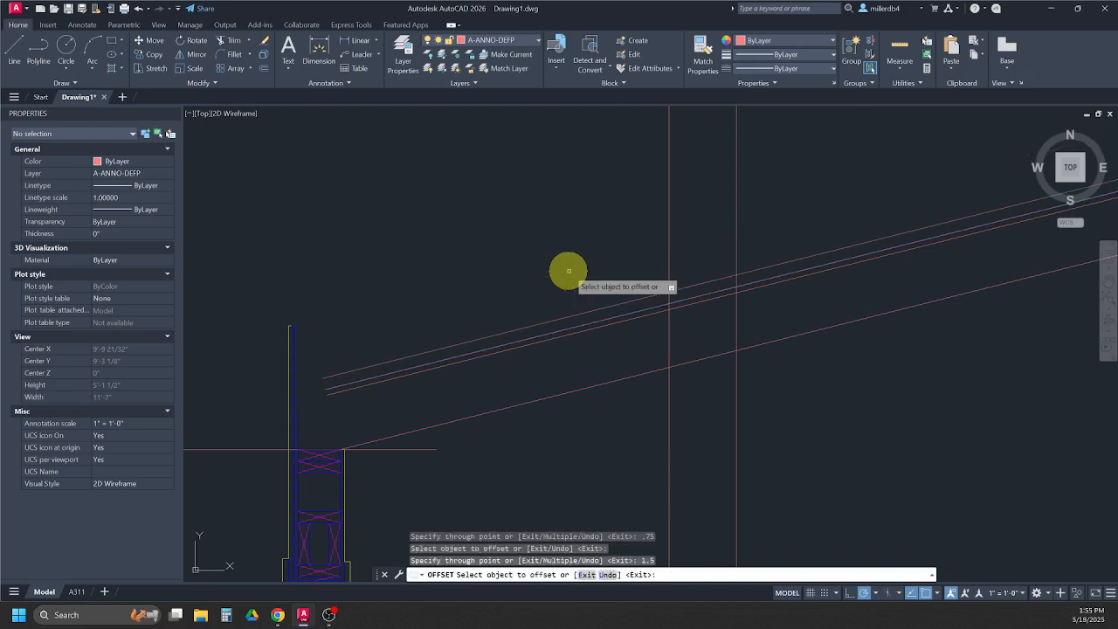
Step: Offset the original sloped line at the rafter's underside 5/8" downward for the ceiling gypsum board
{"action": "left_click", "coordinate": [521, 403]}
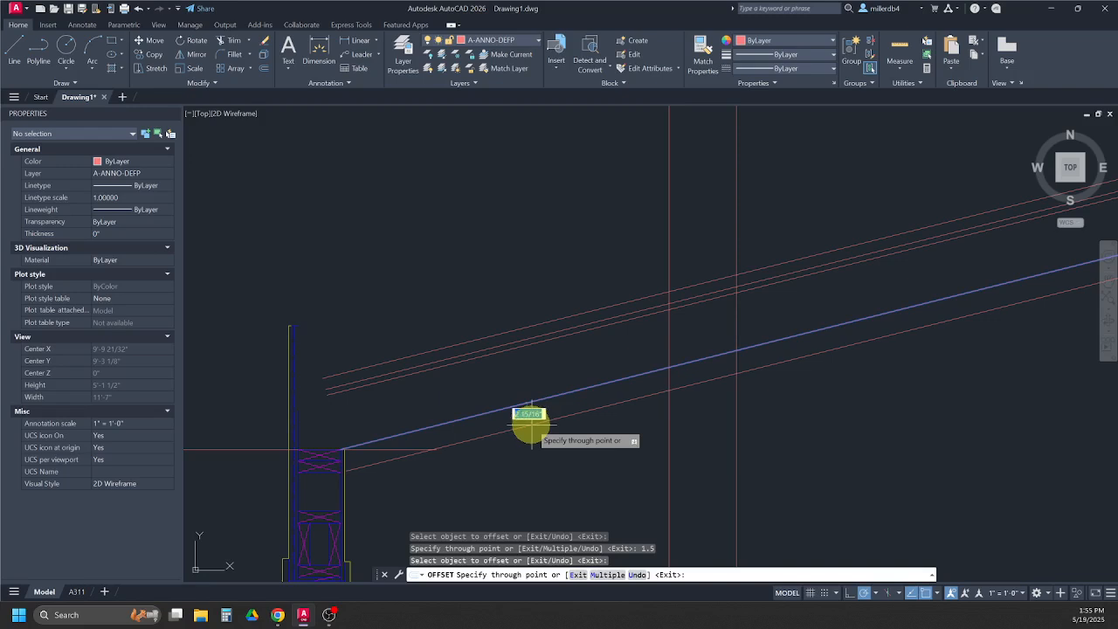
{"action": "type", "text": "5/"}
{"action": "left_click", "coordinate": [532, 414]}
{"action": "type", "text": "8"}
{"action": "key", "text": "Return"}
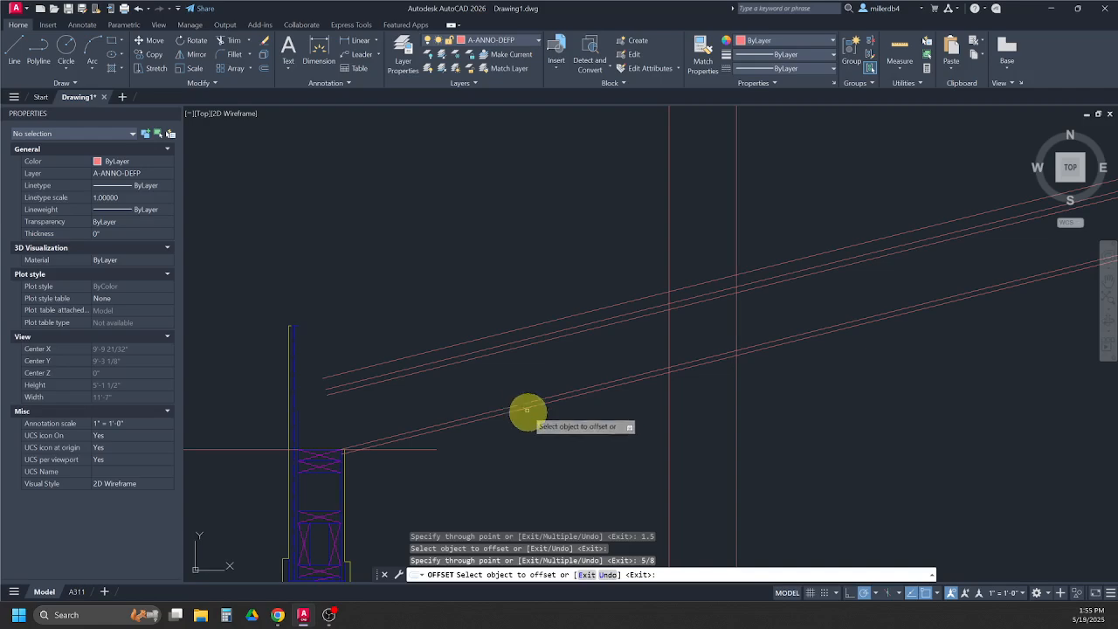
{"action": "scroll", "coordinate": [522, 407], "scroll_direction": "down", "scroll_amount": 4}
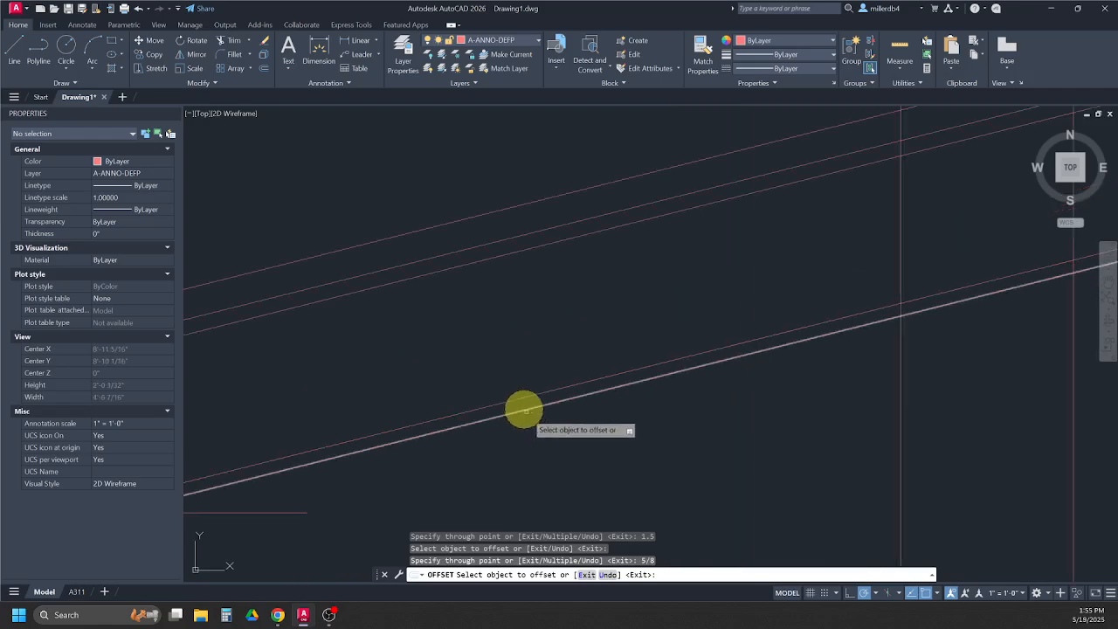
{"action": "scroll", "coordinate": [537, 442], "scroll_direction": "up", "scroll_amount": 4}
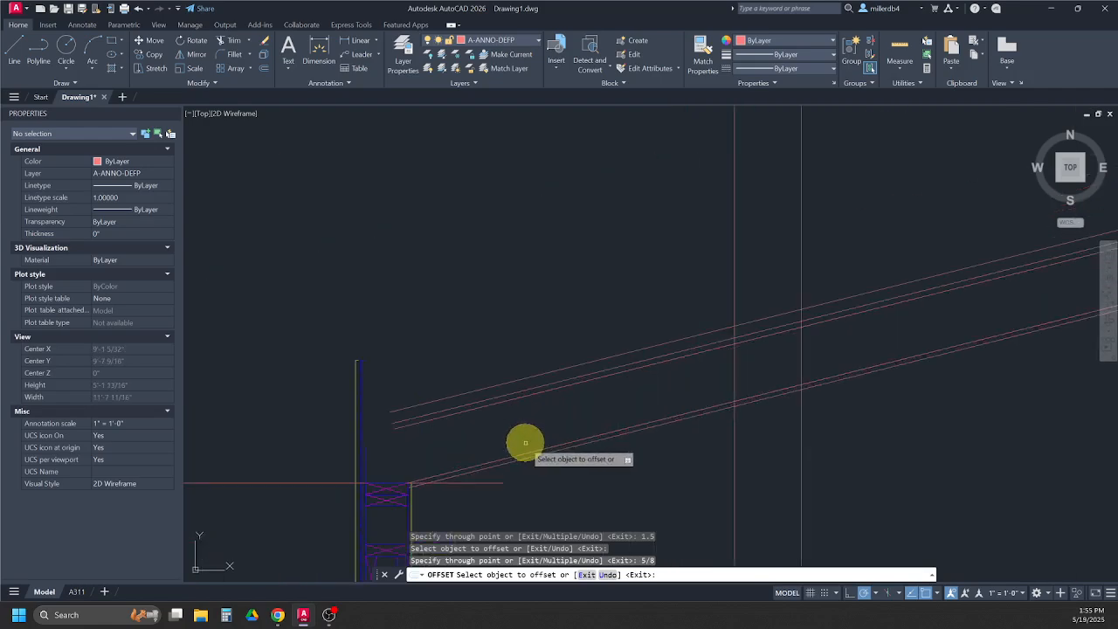
{"action": "key", "text": "Escape"}
{"action": "key", "text": "Escape"}
{"action": "key", "text": "Escape"}
{"action": "key", "text": "Escape"}
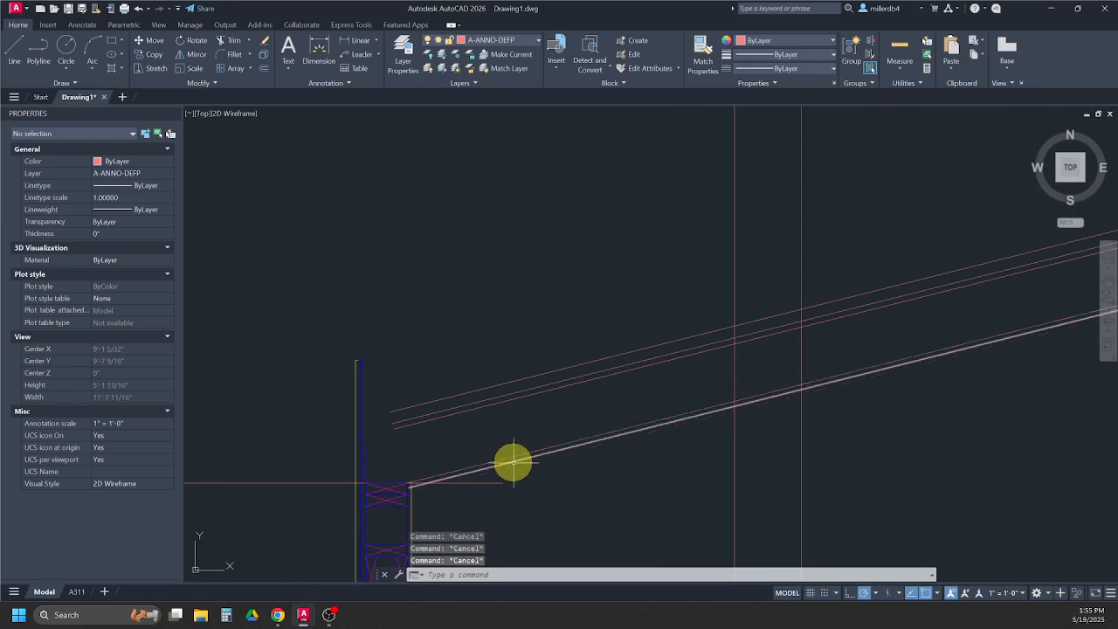
Step: Assign the outermost roof lines, the metal roofing top and the gypsum board underside, to layer A-SECT-OTLN
{"action": "left_click", "coordinate": [514, 461]}
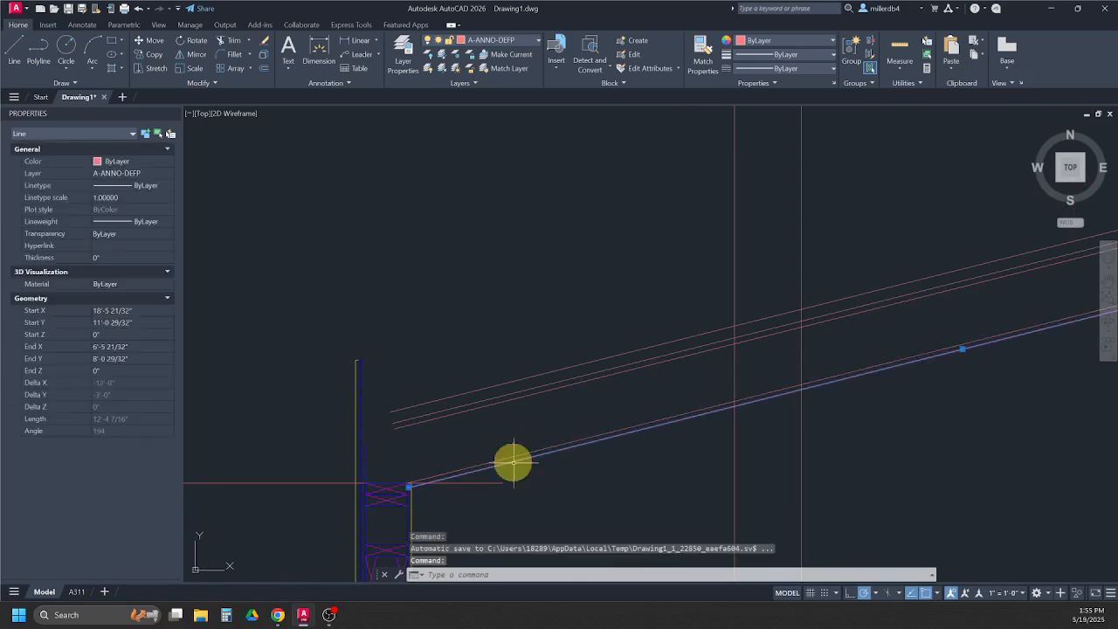
{"action": "left_click", "coordinate": [479, 387]}
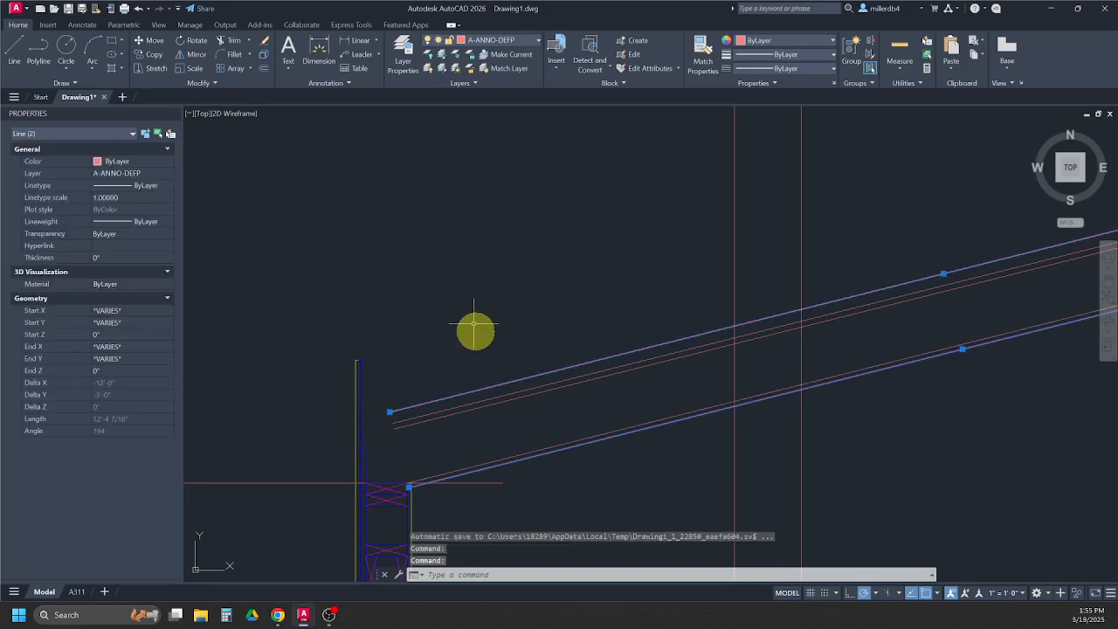
{"action": "left_click", "coordinate": [502, 42]}
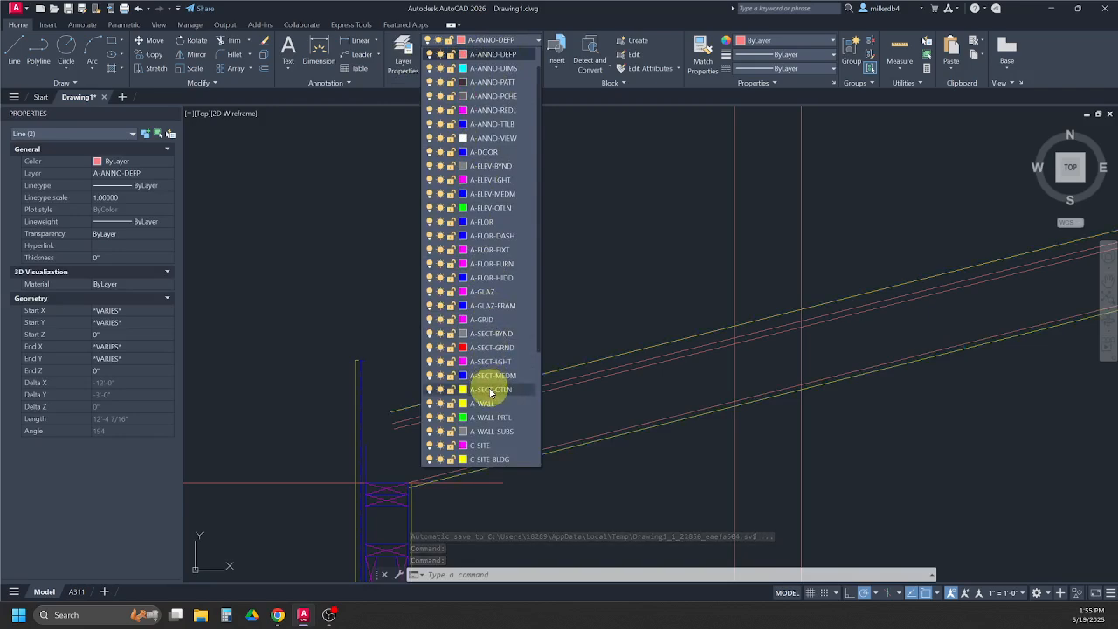
{"action": "key", "text": "Escape"}
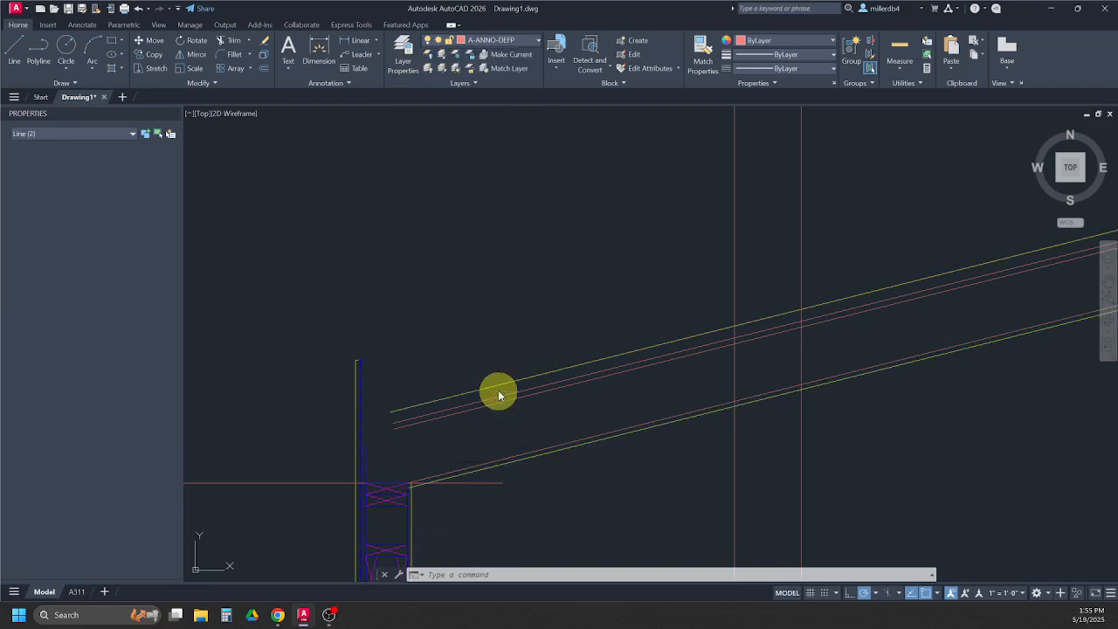
{"action": "key", "text": "Escape"}
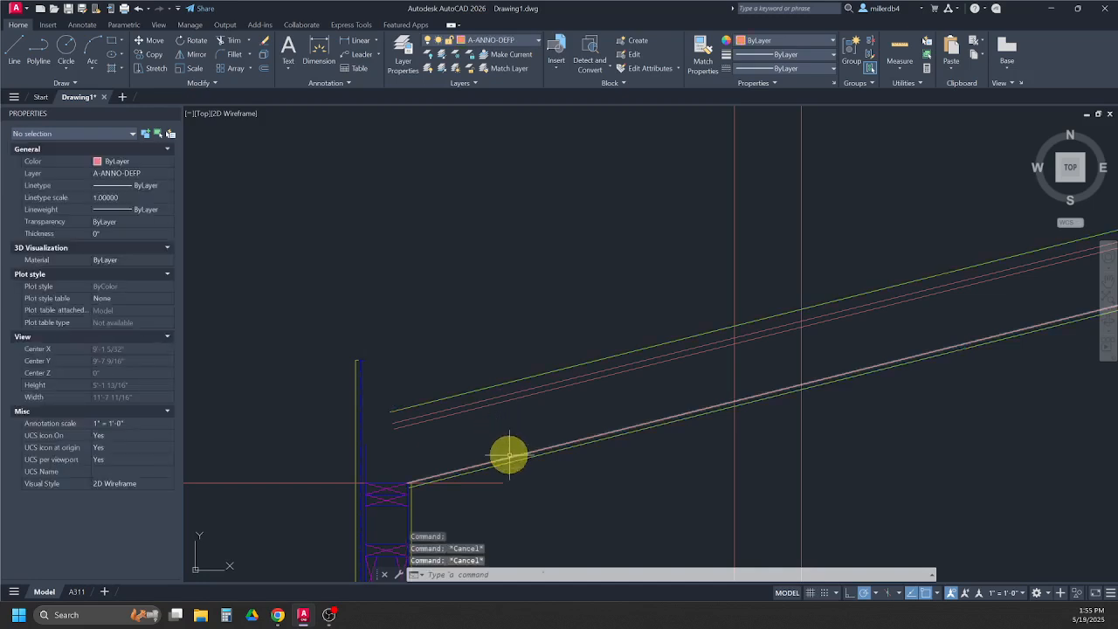
Step: Assign the three inner sloped lines, the decking top and the rafter's top and underside, to layer A-SECT-MEDM
{"action": "left_click", "coordinate": [509, 455]}
{"action": "left_click", "coordinate": [491, 396]}
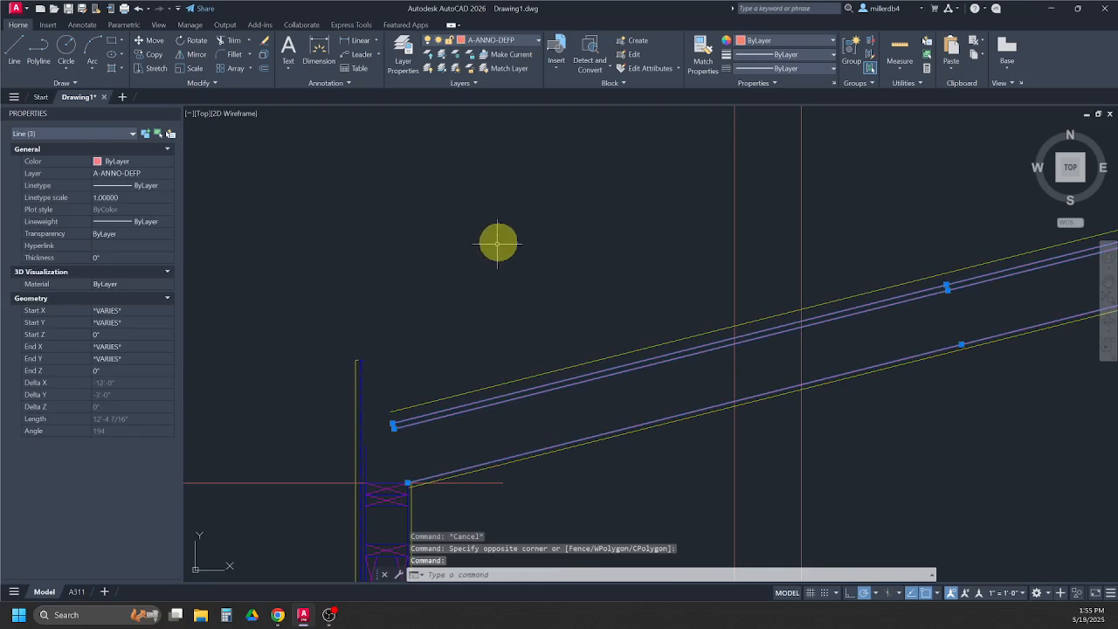
{"action": "left_click", "coordinate": [518, 43]}
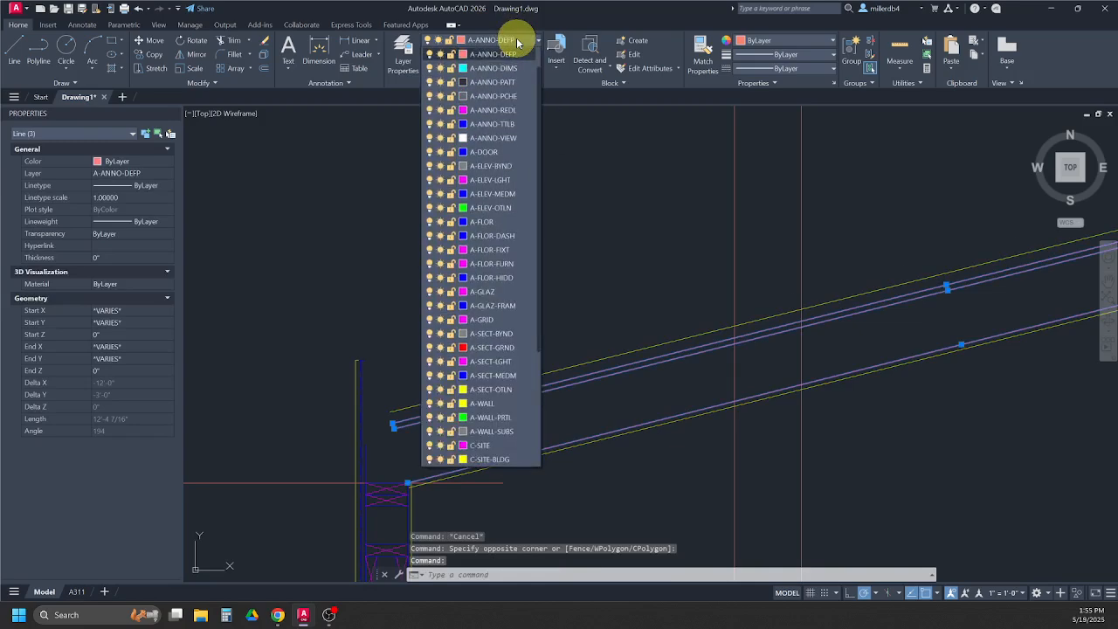
{"action": "left_click", "coordinate": [487, 385]}
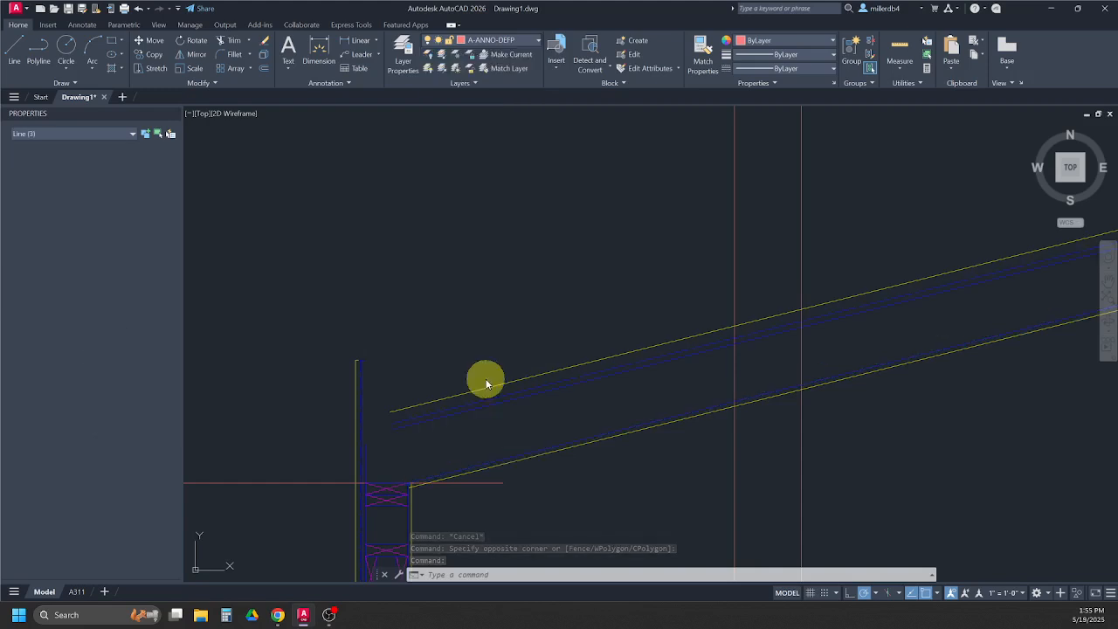
{"action": "key", "text": "Escape"}
{"action": "key", "text": "Escape"}
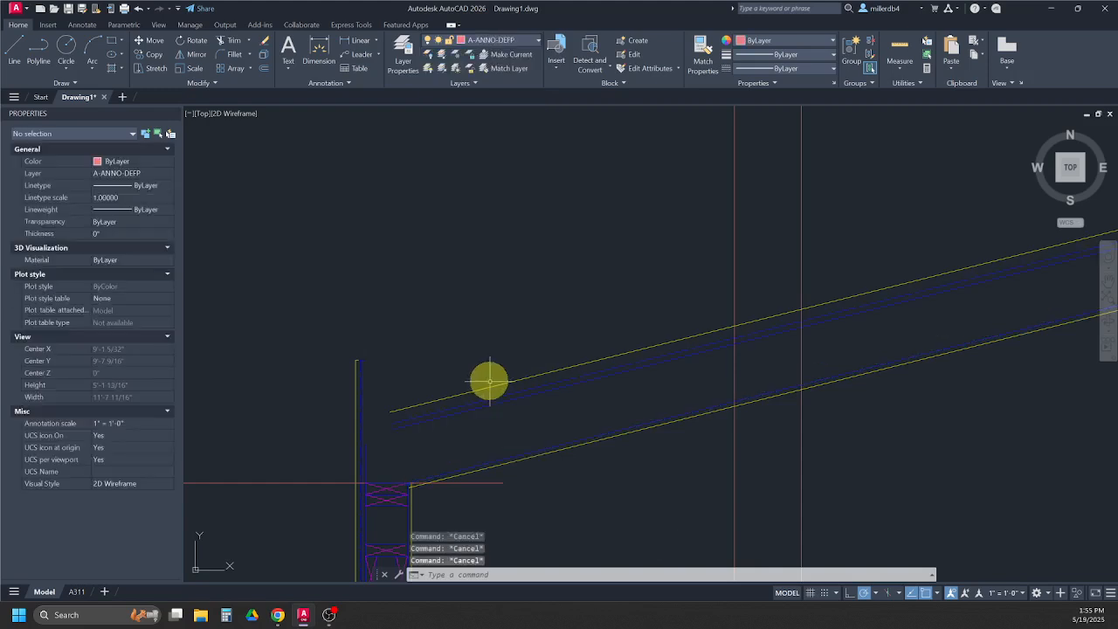
Step: Trim all the sloped roof and ceiling lines where they run past the inner vertical guideline at the section's interior side
{"action": "scroll", "coordinate": [490, 382], "scroll_direction": "down", "scroll_amount": 6}
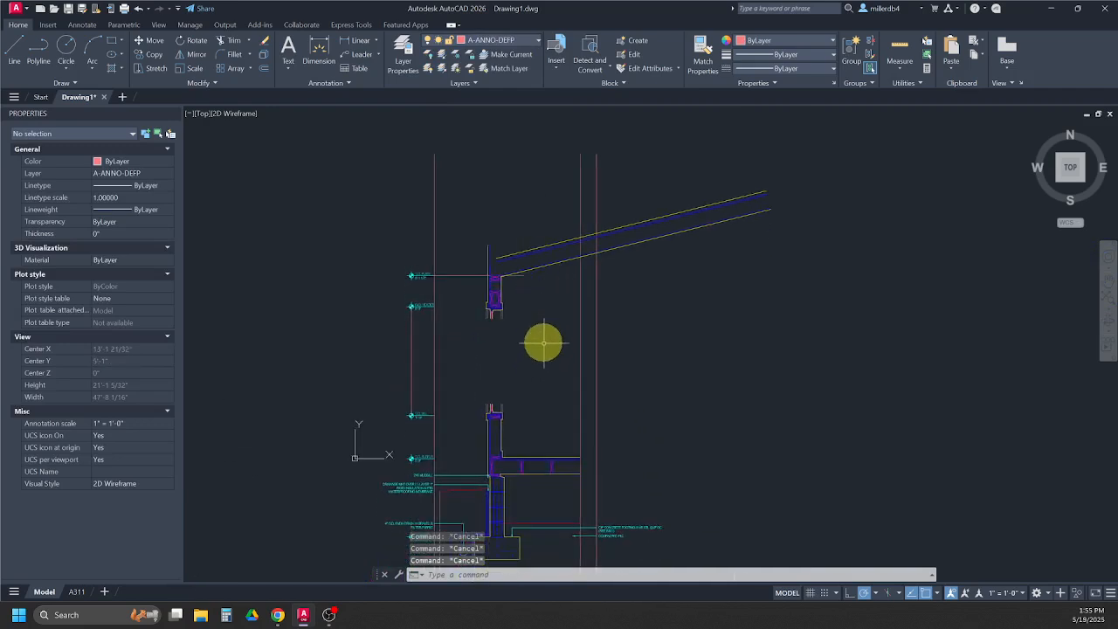
{"action": "left_click", "coordinate": [581, 222]}
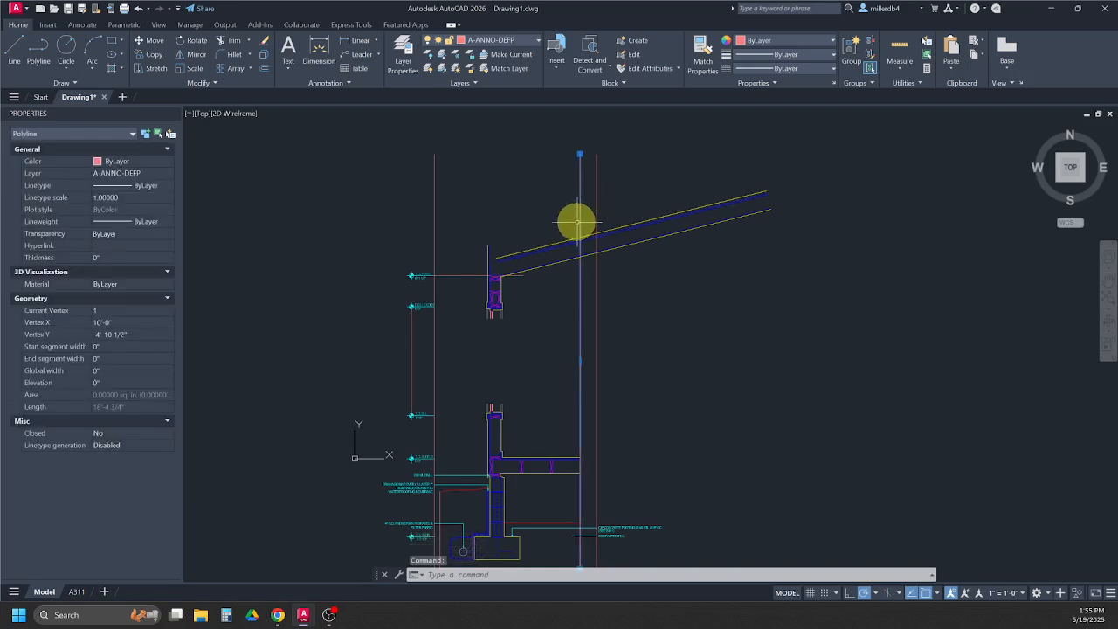
{"action": "key", "text": "Escape"}
{"action": "key", "text": "Escape"}
{"action": "scroll", "coordinate": [578, 227], "scroll_direction": "up", "scroll_amount": 5}
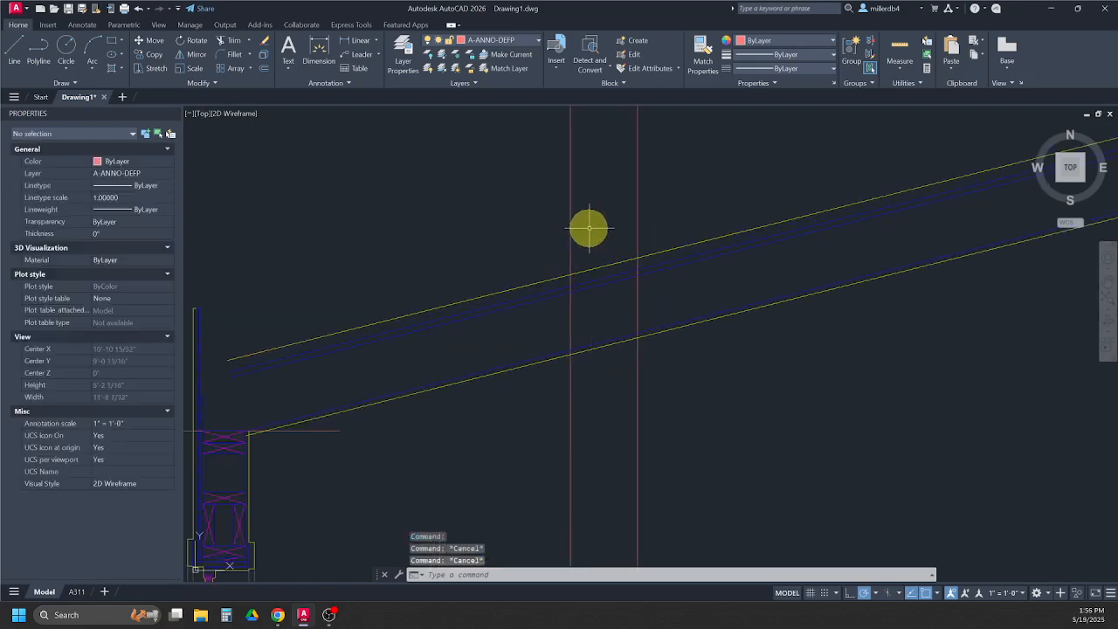
{"action": "type", "text": "TR"}
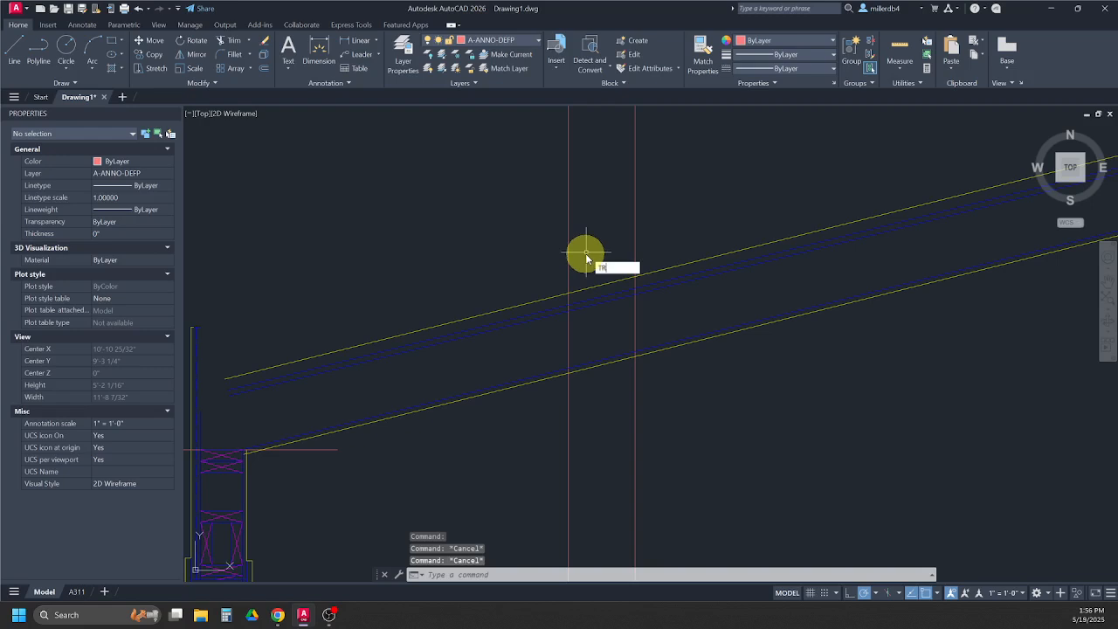
{"action": "key", "text": "Return"}
{"action": "mouse_move", "coordinate": [590, 255]}
{"action": "left_mouse_down"}
{"action": "mouse_move", "coordinate": [587, 423]}
{"action": "mouse_move", "coordinate": [673, 169]}
{"action": "mouse_move", "coordinate": [665, 409]}
{"action": "left_mouse_up"}
{"action": "scroll", "coordinate": [665, 409], "scroll_direction": "down", "scroll_amount": 2}
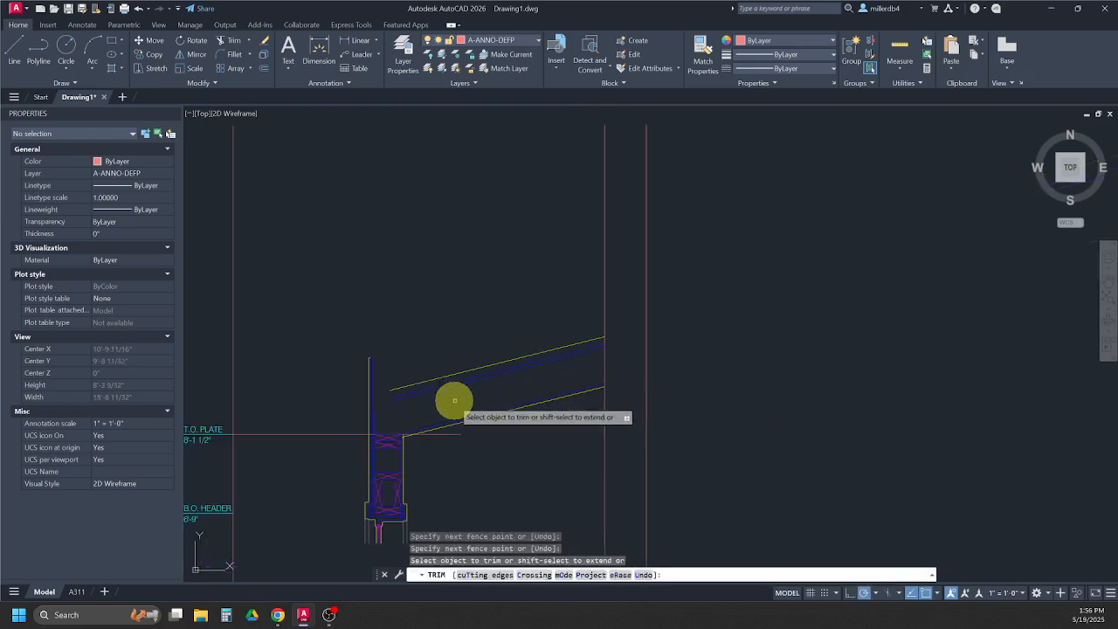
Step: Extend the metal roofing, decking and rafter top lines down to the exterior wall lines at the eave
{"action": "scroll", "coordinate": [420, 404], "scroll_direction": "up", "scroll_amount": 4}
{"action": "middle_click_drag", "start_coordinate": [420, 405], "coordinate": [606, 407]}
{"action": "middle_click_drag", "start_coordinate": [491, 421], "coordinate": [568, 399]}
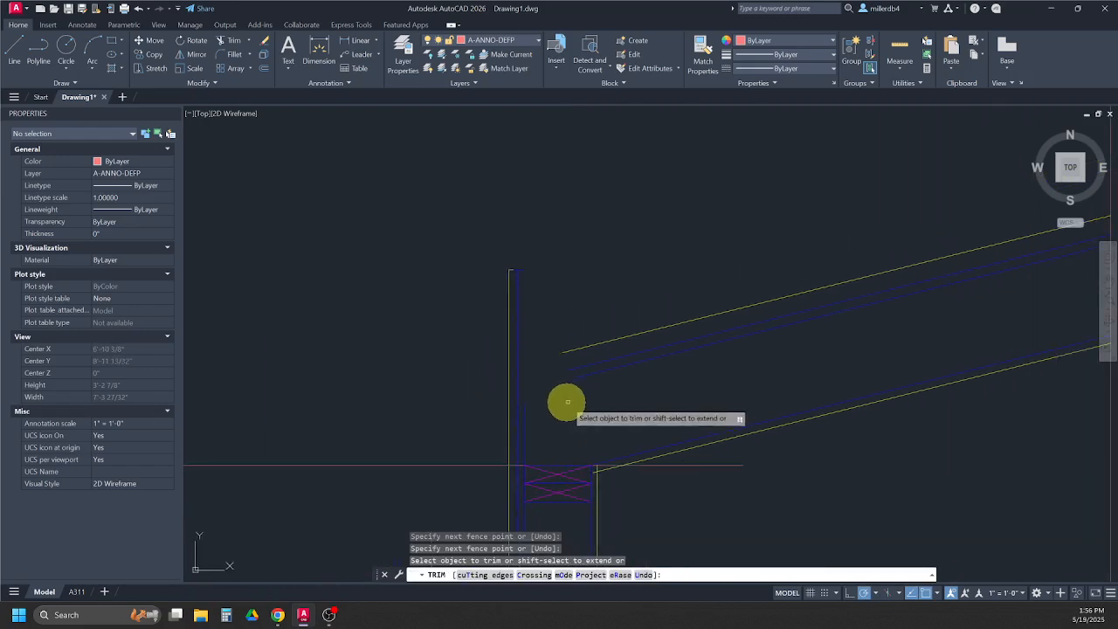
{"action": "scroll", "coordinate": [569, 399], "scroll_direction": "up", "scroll_amount": 2}
{"action": "scroll", "coordinate": [512, 444], "scroll_direction": "up", "scroll_amount": 1}
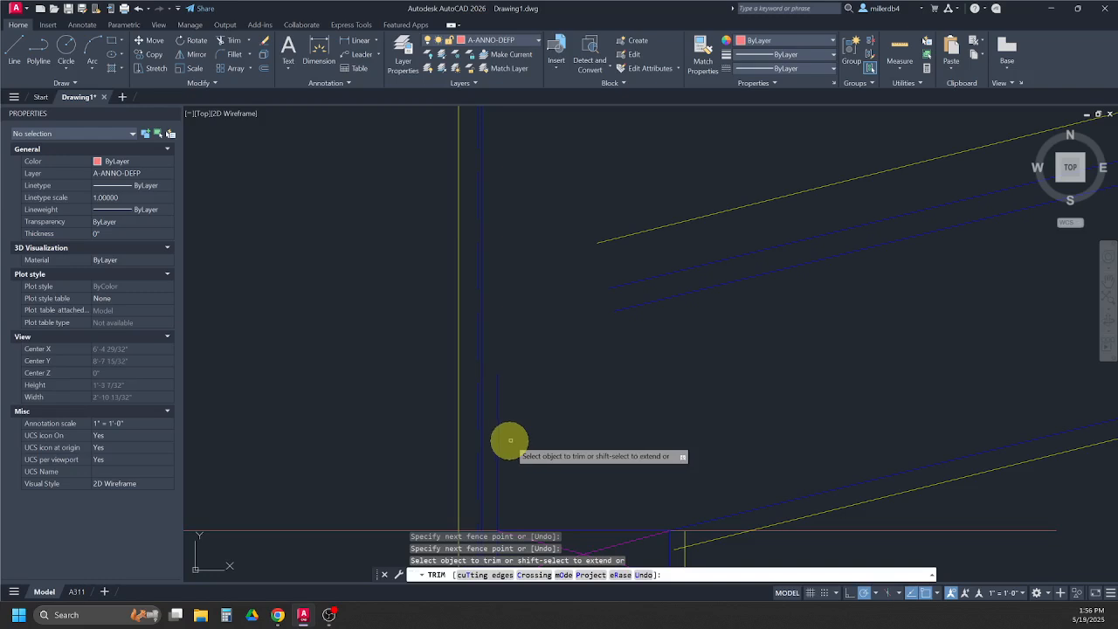
{"action": "scroll", "coordinate": [555, 425], "scroll_direction": "up", "scroll_amount": 1}
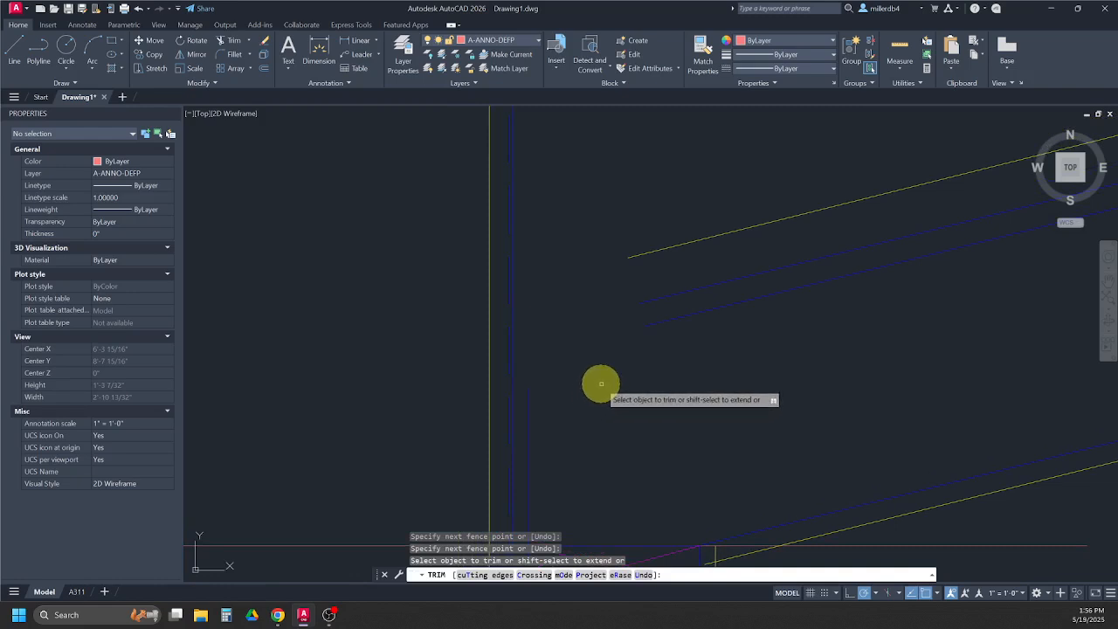
{"action": "left_click", "coordinate": [626, 257], "text": "shift"}
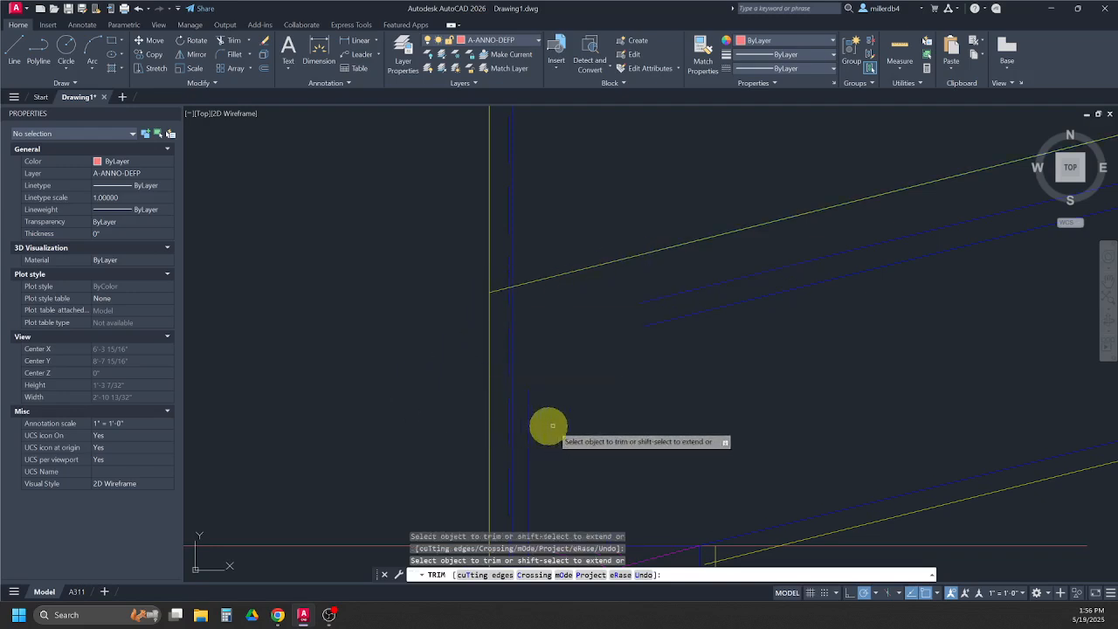
{"action": "left_click", "coordinate": [640, 304], "text": "shift"}
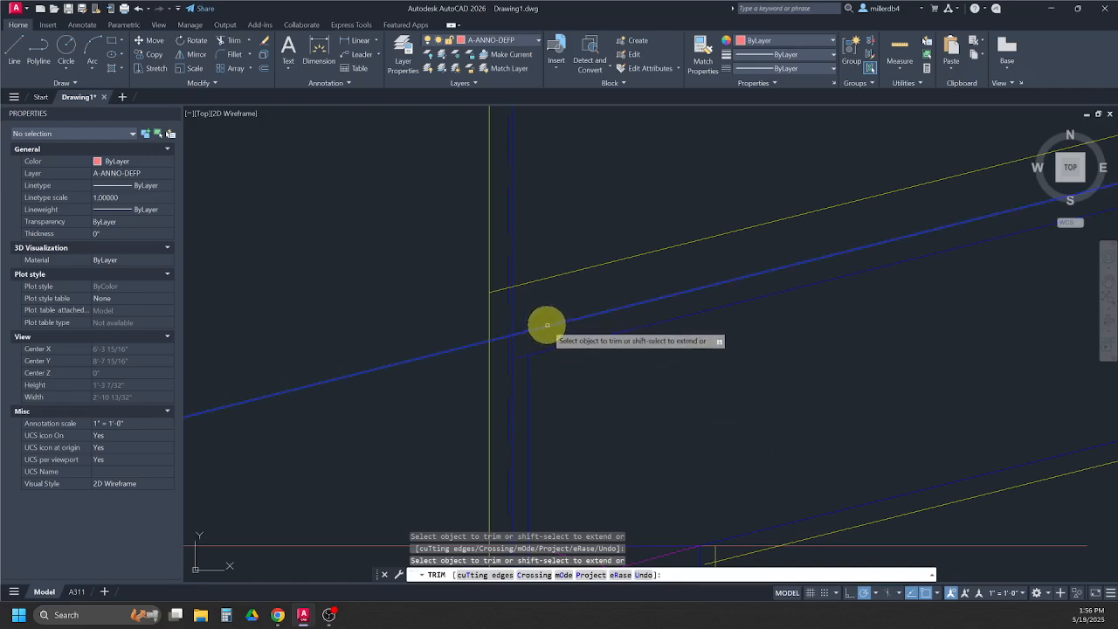
Step: Trim off the exterior wall lines that project above the metal roofing line
{"action": "scroll", "coordinate": [496, 339], "scroll_direction": "up", "scroll_amount": 5}
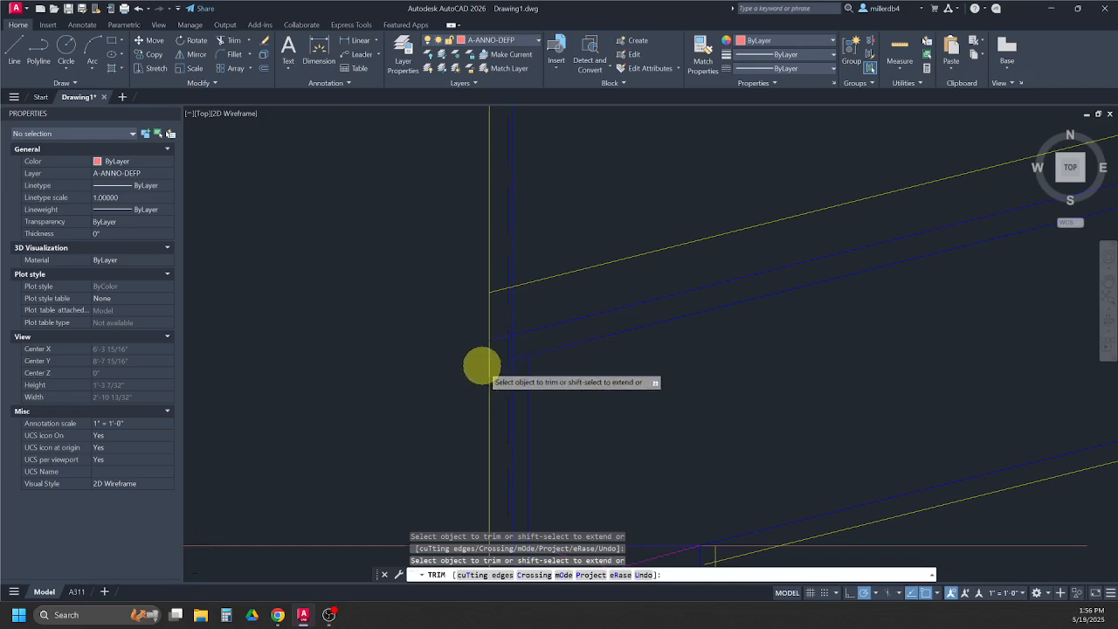
{"action": "scroll", "coordinate": [511, 301], "scroll_direction": "down", "scroll_amount": 4}
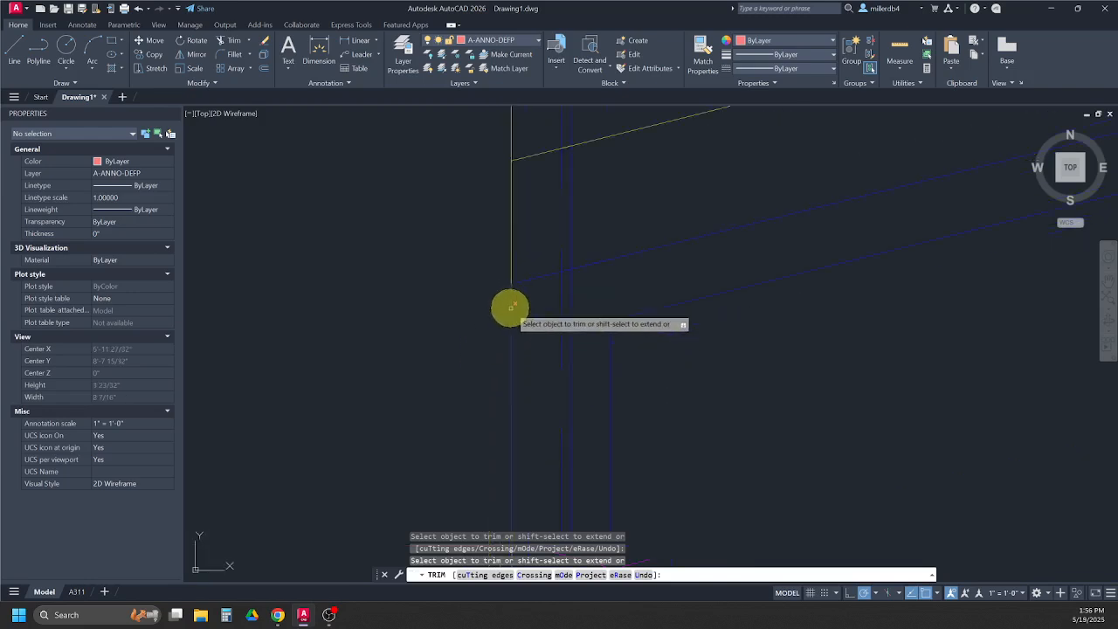
{"action": "left_click_drag", "start_coordinate": [552, 238], "coordinate": [502, 252]}
{"action": "left_click", "coordinate": [535, 240]}
{"action": "left_click", "coordinate": [512, 181]}
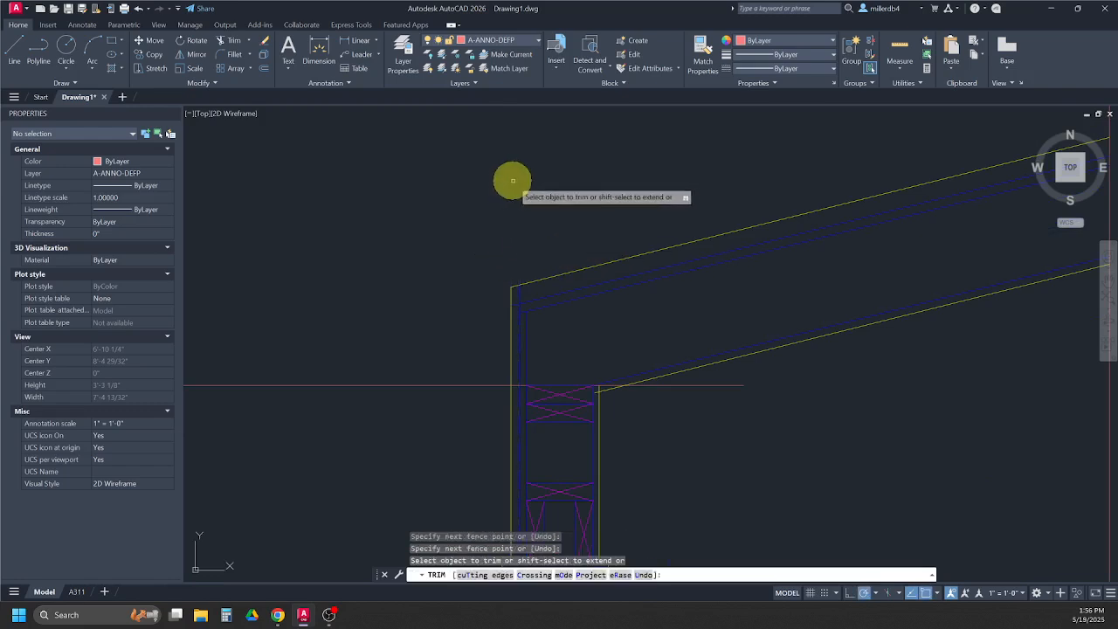
{"action": "left_click", "coordinate": [518, 180]}
{"action": "key", "text": "Return"}
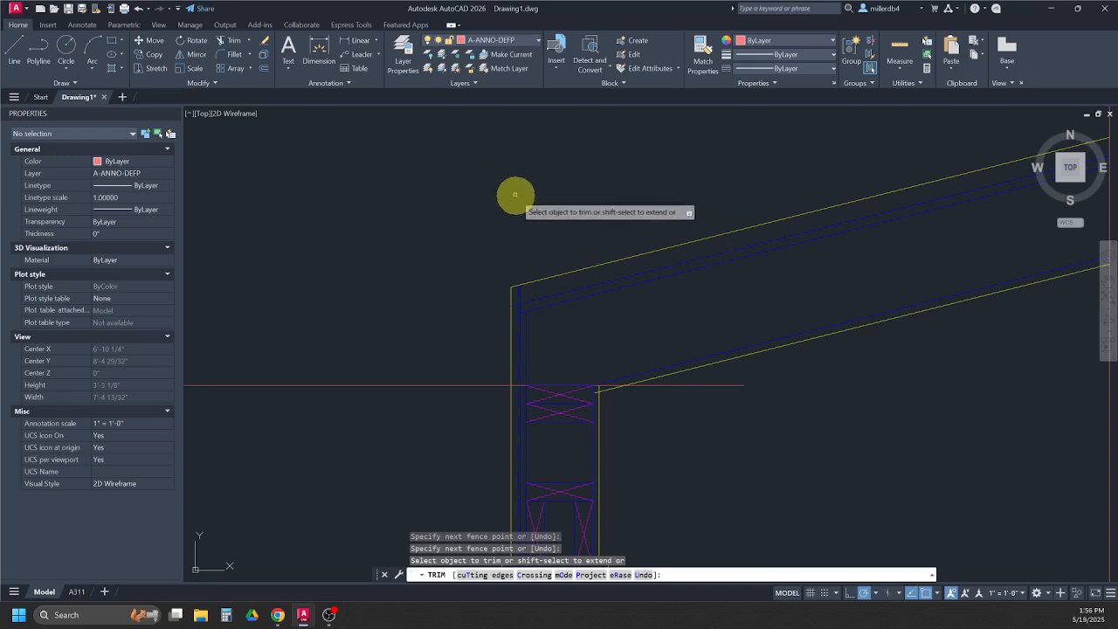
Step: Trim the interior wall gypsum board line where it rises above the underside of the sloped ceiling board
{"action": "scroll", "coordinate": [594, 401], "scroll_direction": "up", "scroll_amount": 6}
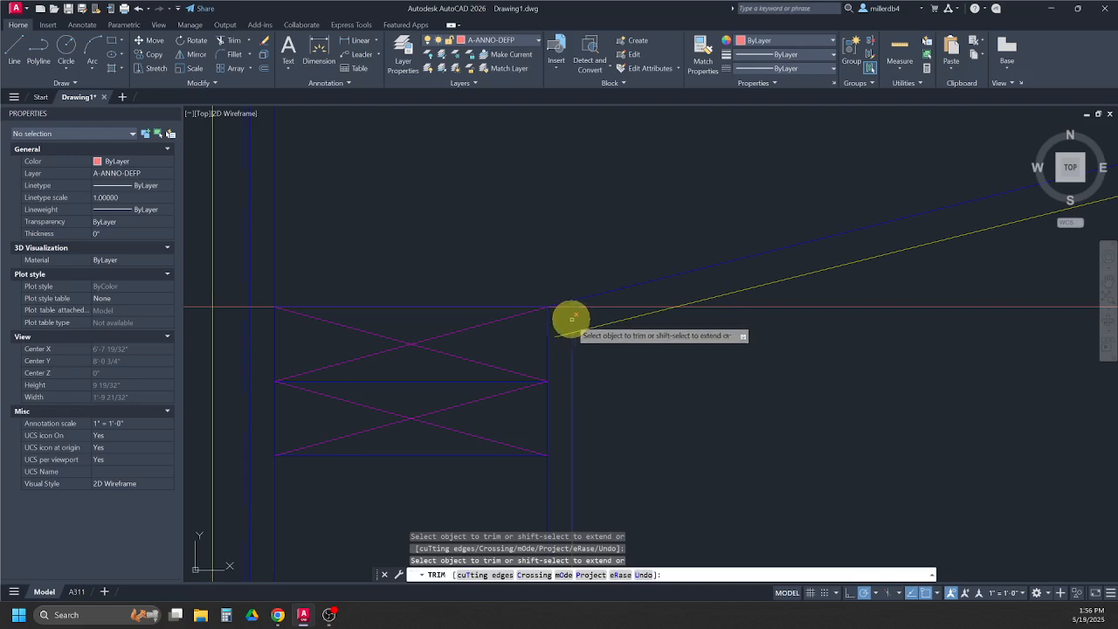
{"action": "left_click", "coordinate": [570, 318]}
{"action": "key", "text": "Return"}
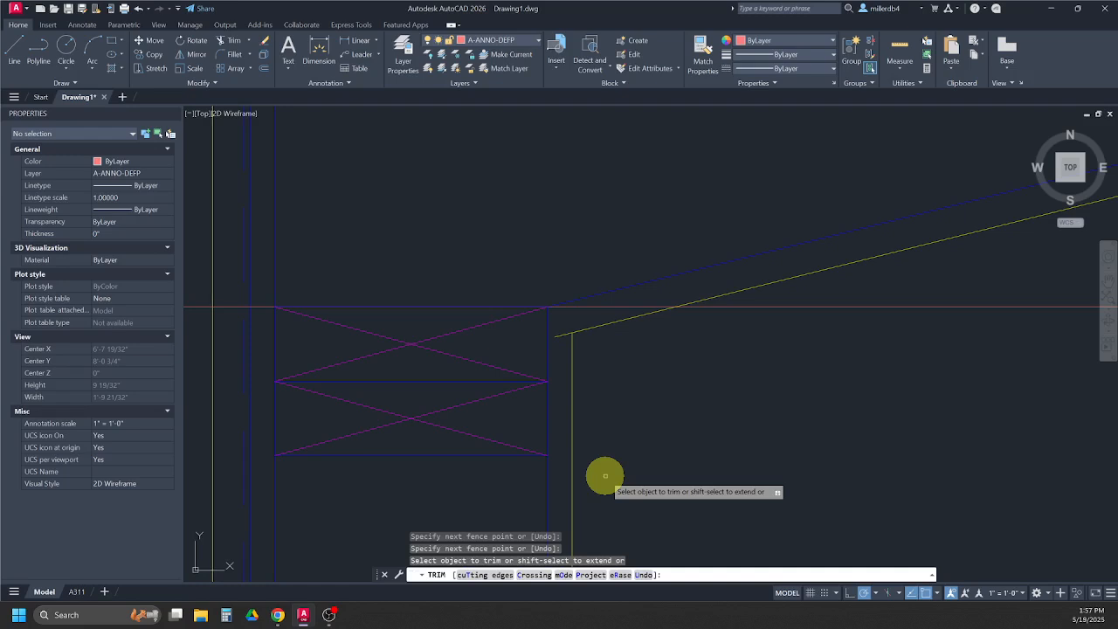
Step: Trim the wall sheathing lines between the decking top and the metal roofing line at the eave corner
{"action": "scroll", "coordinate": [605, 476], "scroll_direction": "down", "scroll_amount": 4}
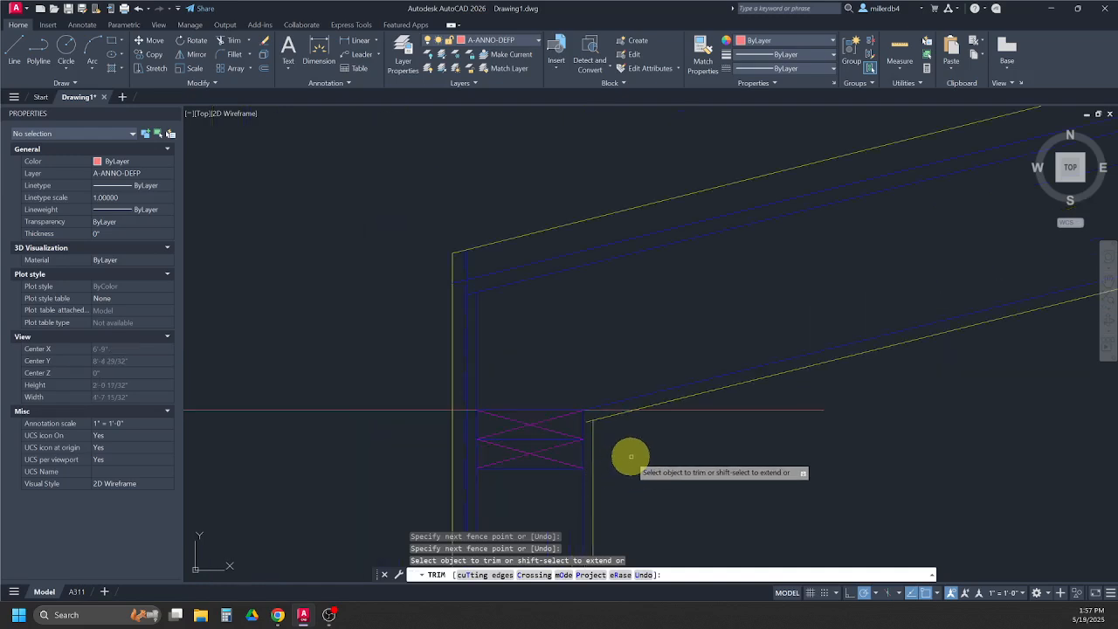
{"action": "scroll", "coordinate": [464, 275], "scroll_direction": "up", "scroll_amount": 4}
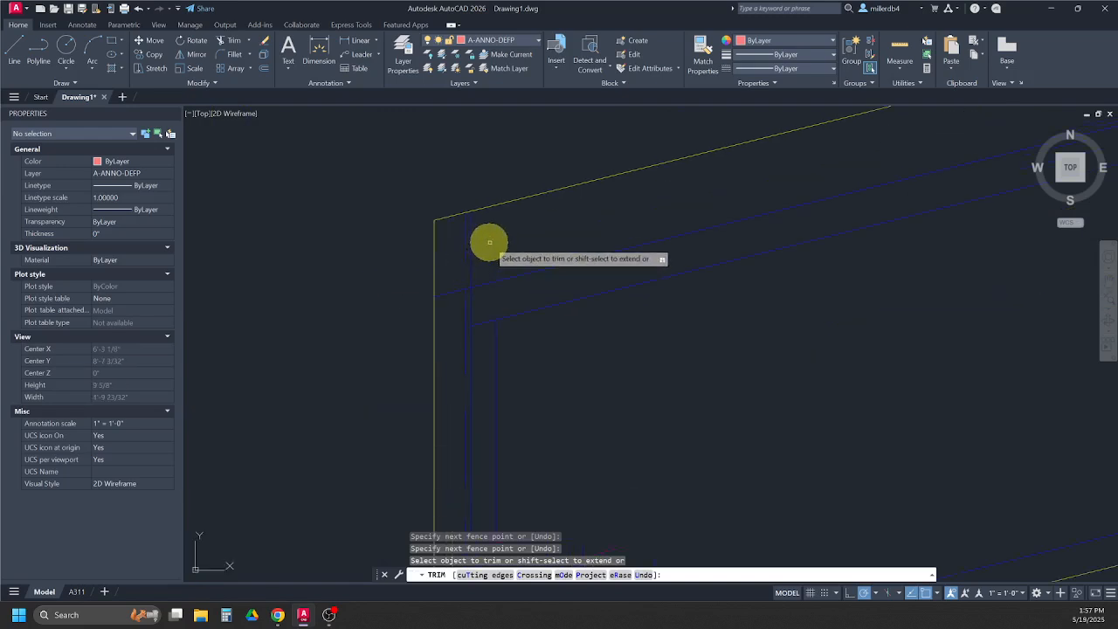
{"action": "left_click", "coordinate": [483, 245]}
{"action": "key", "text": "Return"}
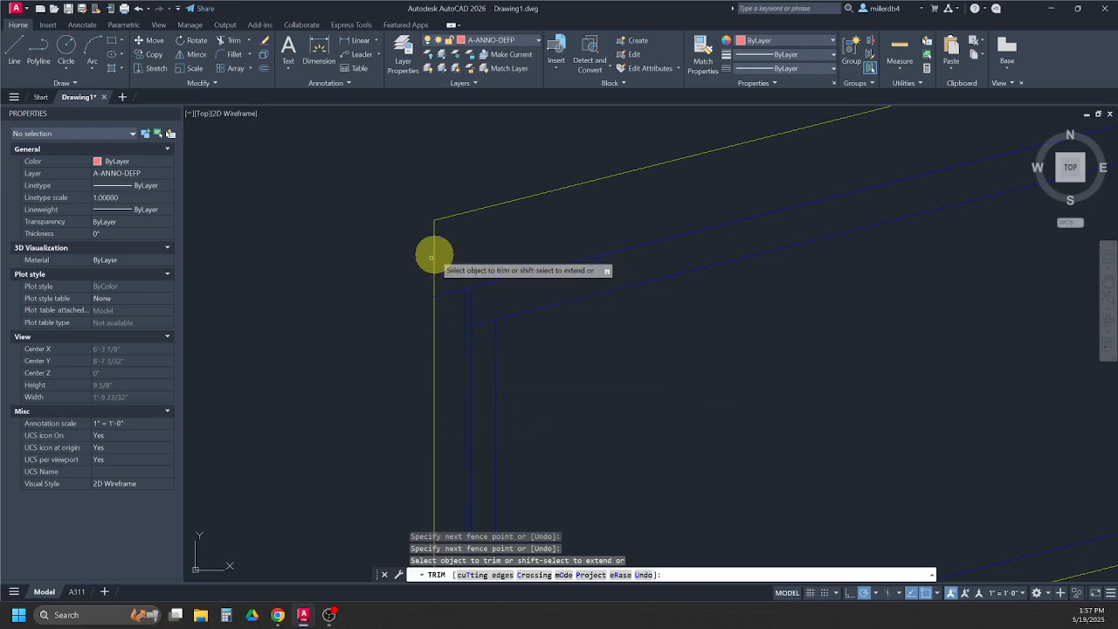
{"action": "scroll", "coordinate": [576, 345], "scroll_direction": "down", "scroll_amount": 2}
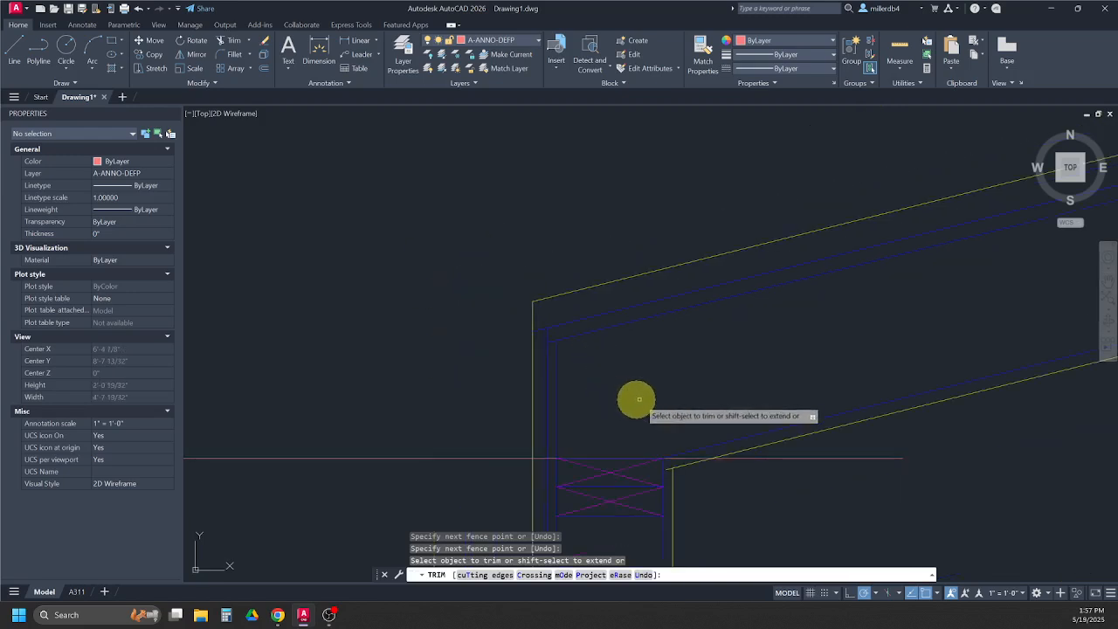
{"action": "scroll", "coordinate": [691, 494], "scroll_direction": "up", "scroll_amount": 4}
{"action": "key", "text": "Escape"}
{"action": "key", "text": "Escape"}
{"action": "key", "text": "Escape"}
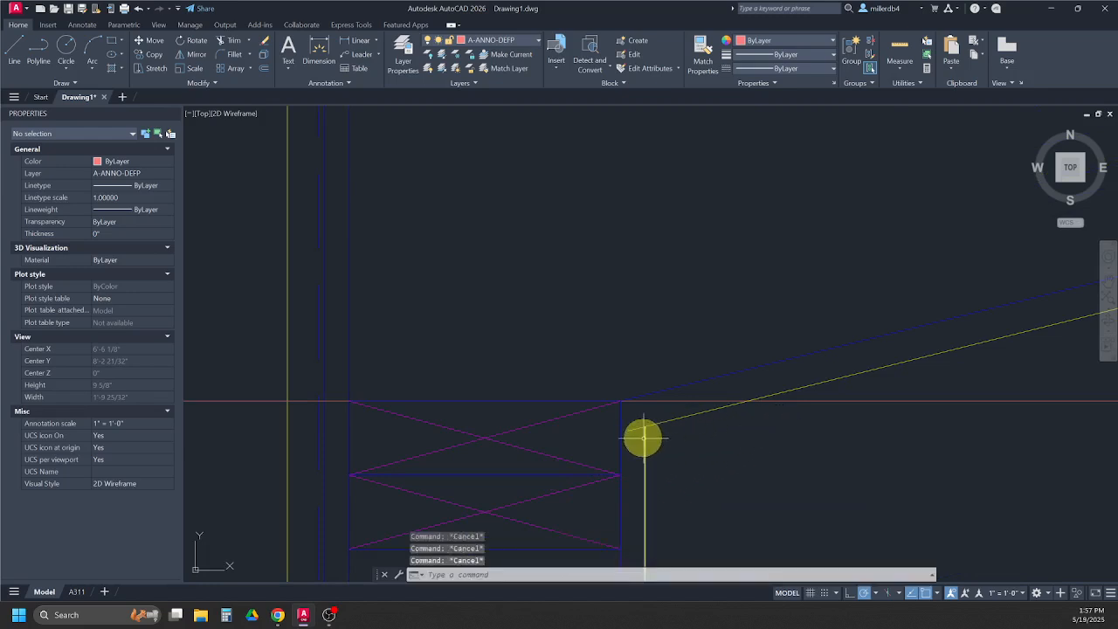
Step: On layer A-SECT-MEDM, draw a short line from the top plate's inner corner to the end of the ceiling gypsum board's underside
{"action": "left_click", "coordinate": [525, 44]}
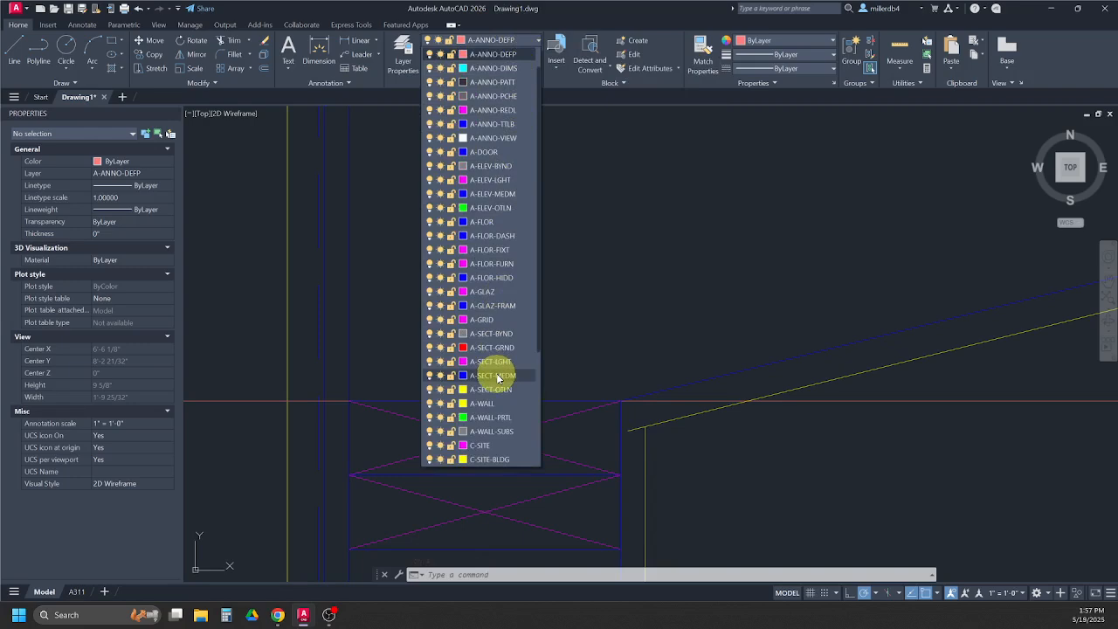
{"action": "left_click", "coordinate": [499, 377]}
{"action": "type", "text": "l"}
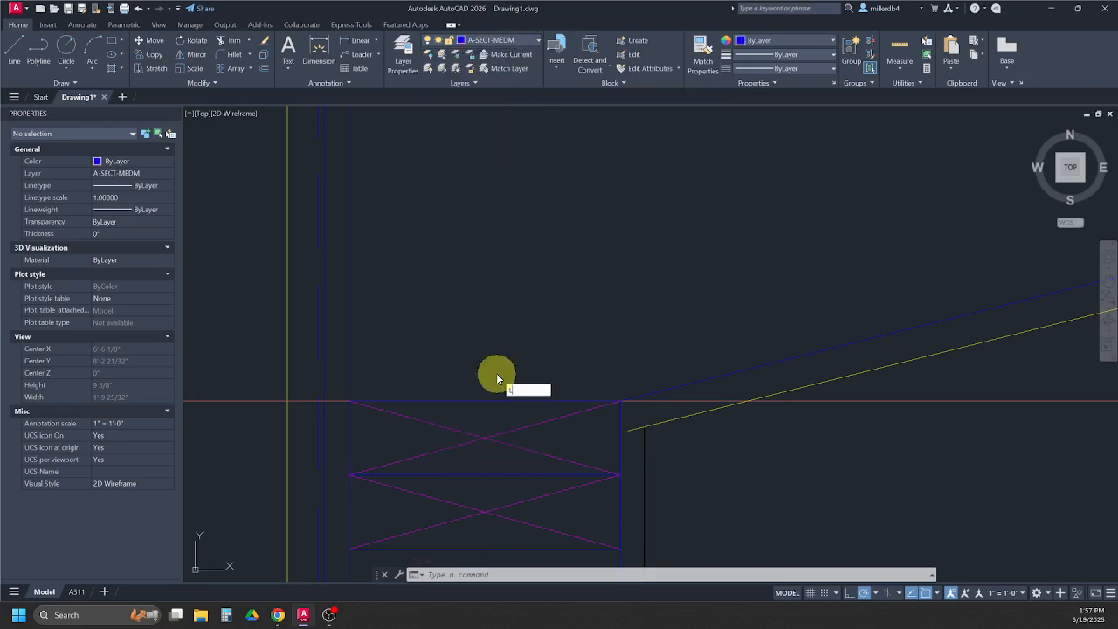
{"action": "key", "text": "Return"}
{"action": "scroll", "coordinate": [619, 400], "scroll_direction": "up", "scroll_amount": 5}
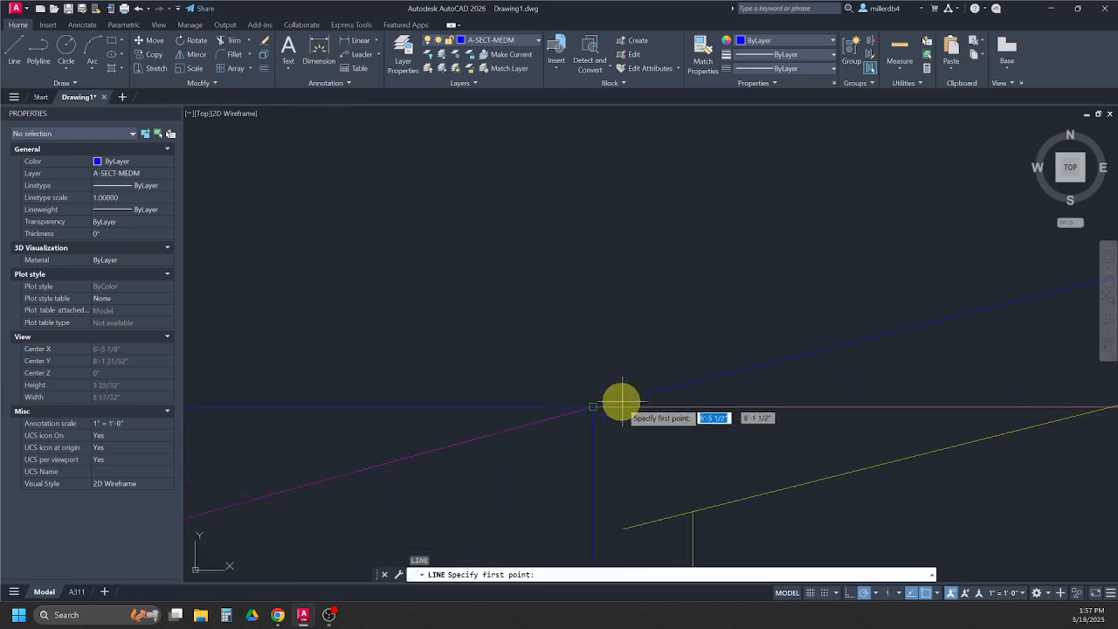
{"action": "left_click", "coordinate": [594, 408]}
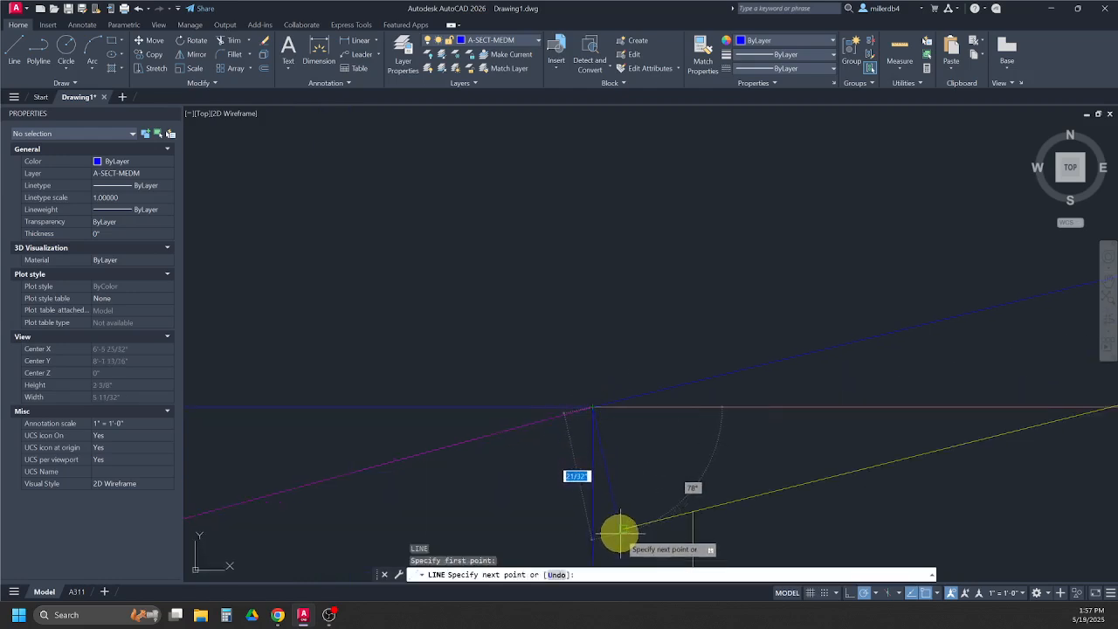
{"action": "left_click", "coordinate": [616, 527]}
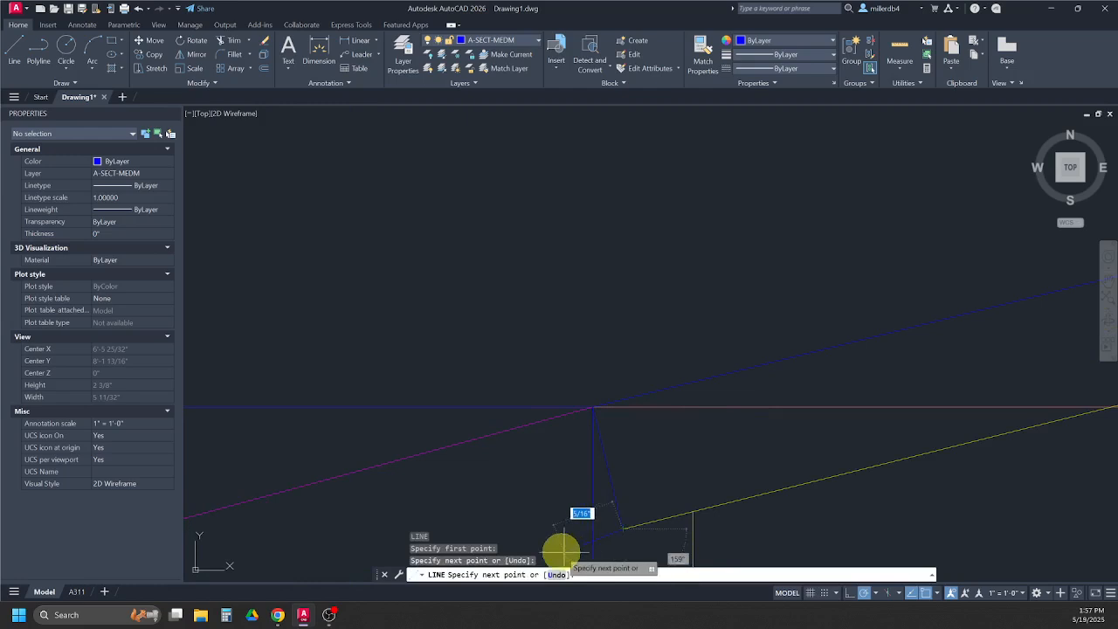
{"action": "key", "text": "Escape"}
{"action": "key", "text": "Escape"}
{"action": "key", "text": "Escape"}
{"action": "key", "text": "Escape"}
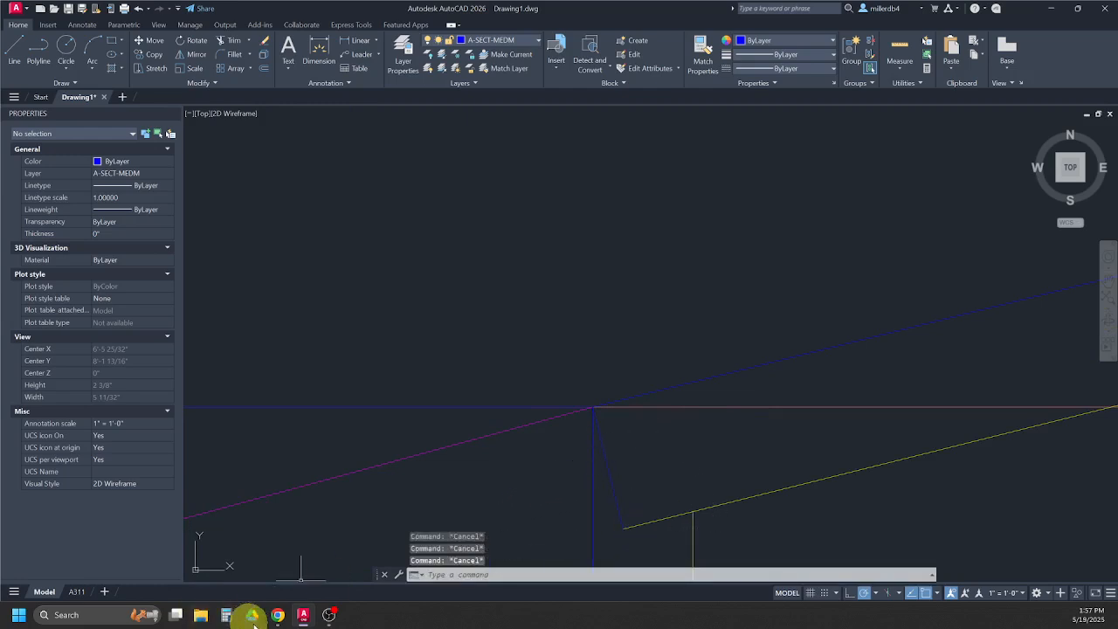
Step: Switch to the A311 reference PDF in Chrome and examine the roof-to-wall junction at 500% zoom
{"action": "mouse_move", "coordinate": [279, 616]}
{"action": "left_click", "coordinate": [322, 558]}
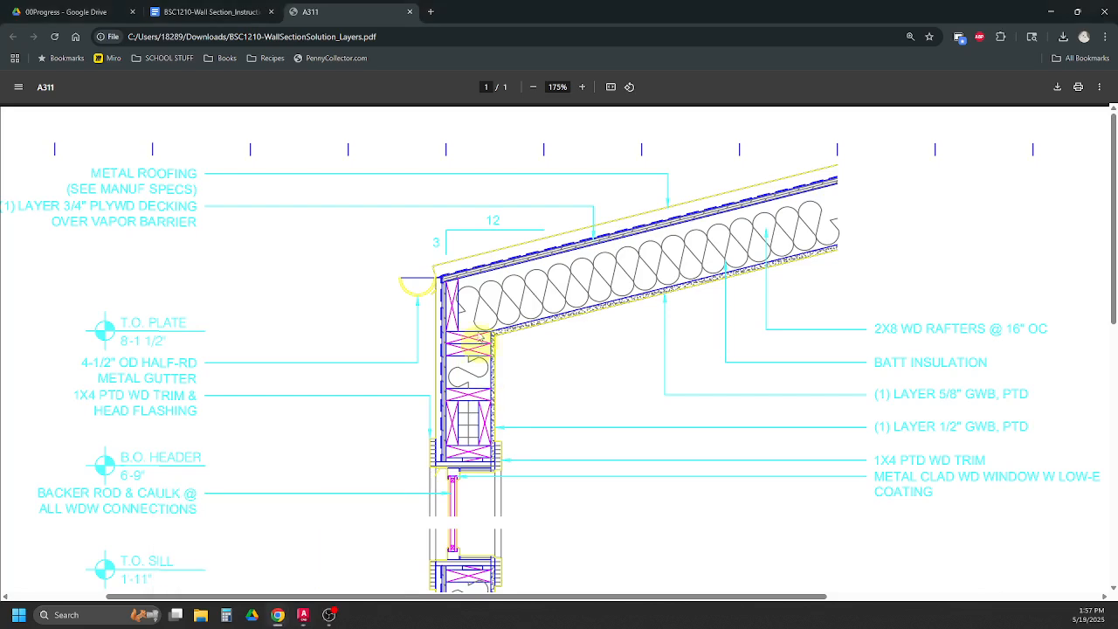
{"action": "left_click", "coordinate": [582, 86]}
{"action": "left_click", "coordinate": [583, 87]}
{"action": "left_click", "coordinate": [582, 86]}
{"action": "left_click", "coordinate": [583, 86]}
{"action": "scroll", "coordinate": [399, 516], "scroll_direction": "down", "scroll_amount": 3}
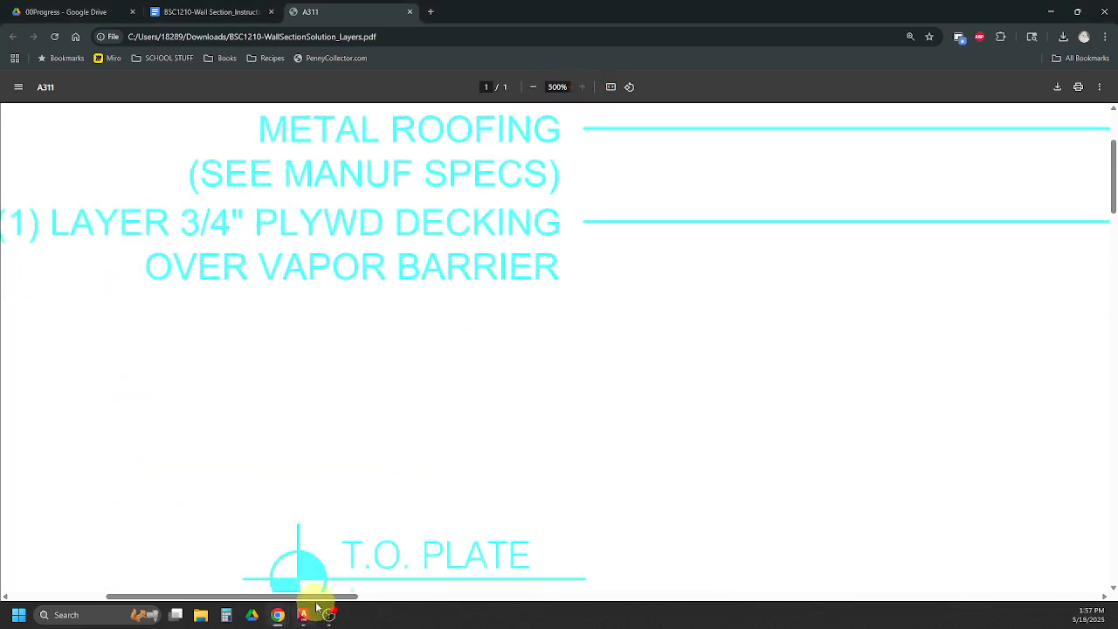
{"action": "left_click_drag", "start_coordinate": [316, 606], "coordinate": [529, 550]}
{"action": "scroll", "coordinate": [537, 547], "scroll_direction": "down", "scroll_amount": 2}
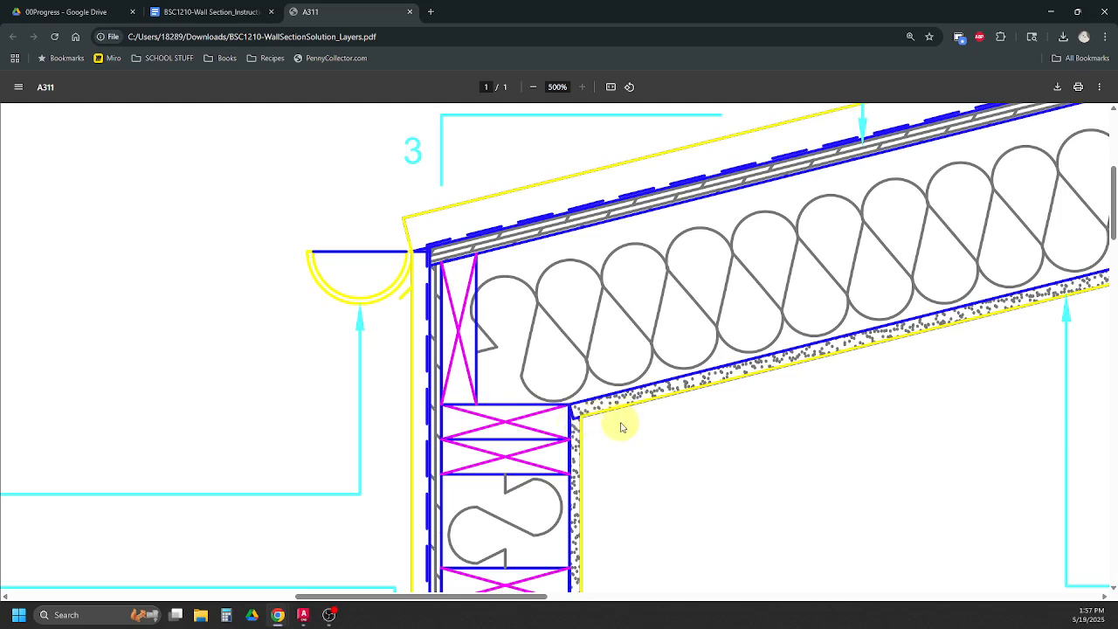
Step: Return to AutoCAD and shorten the ceiling gypsum board's underside line to end at the wall gypsum board's inner face
{"action": "left_click", "coordinate": [330, 615]}
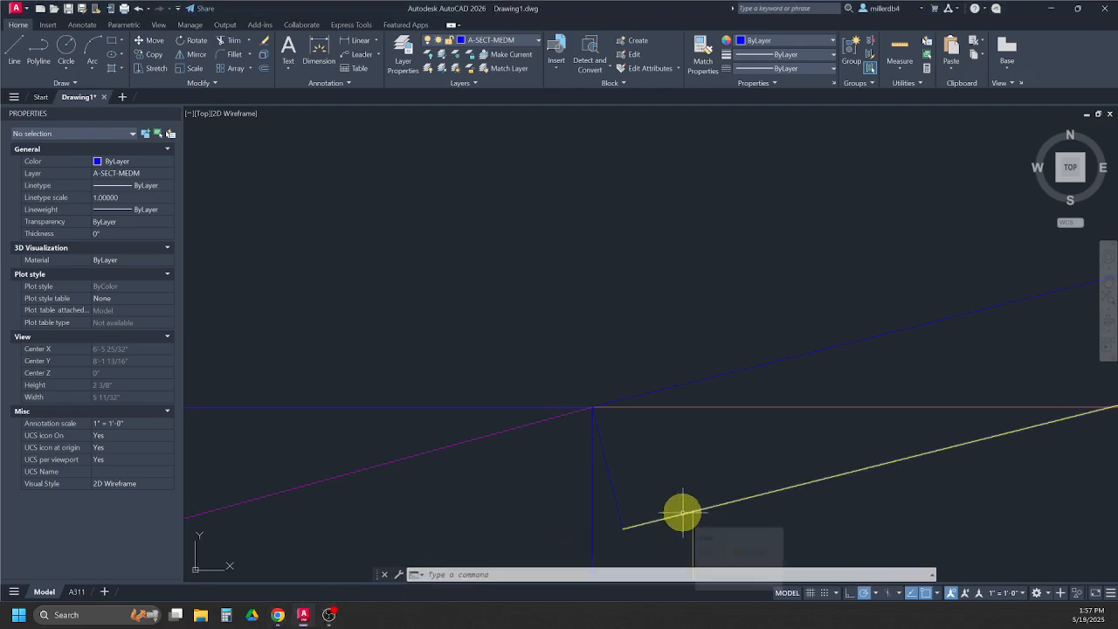
{"action": "middle_click_drag", "start_coordinate": [679, 512], "coordinate": [627, 469]}
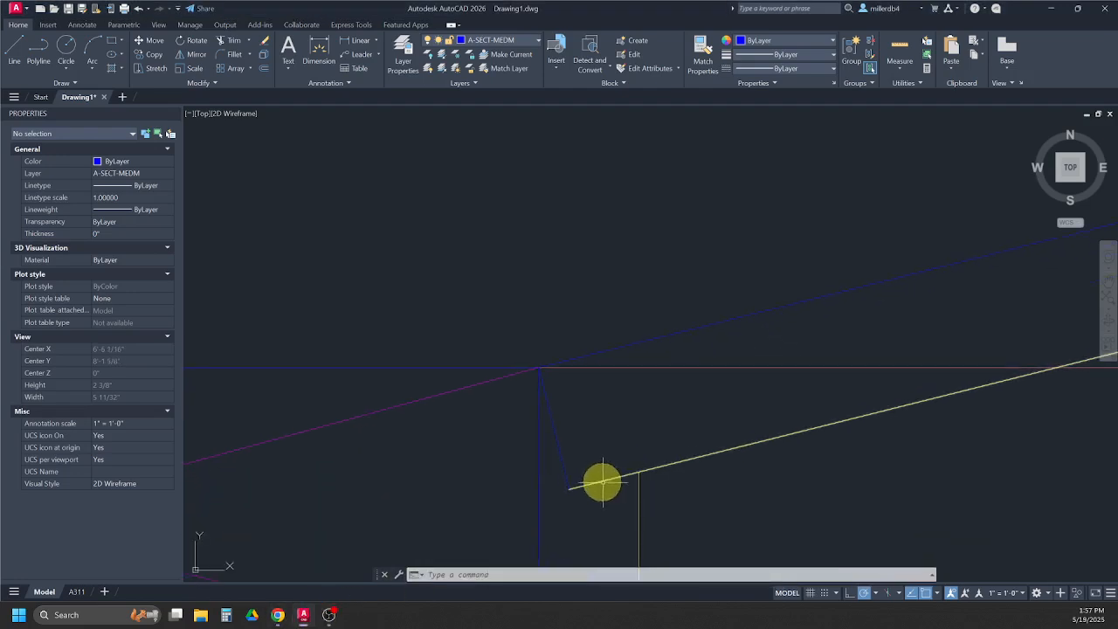
{"action": "left_click", "coordinate": [600, 482]}
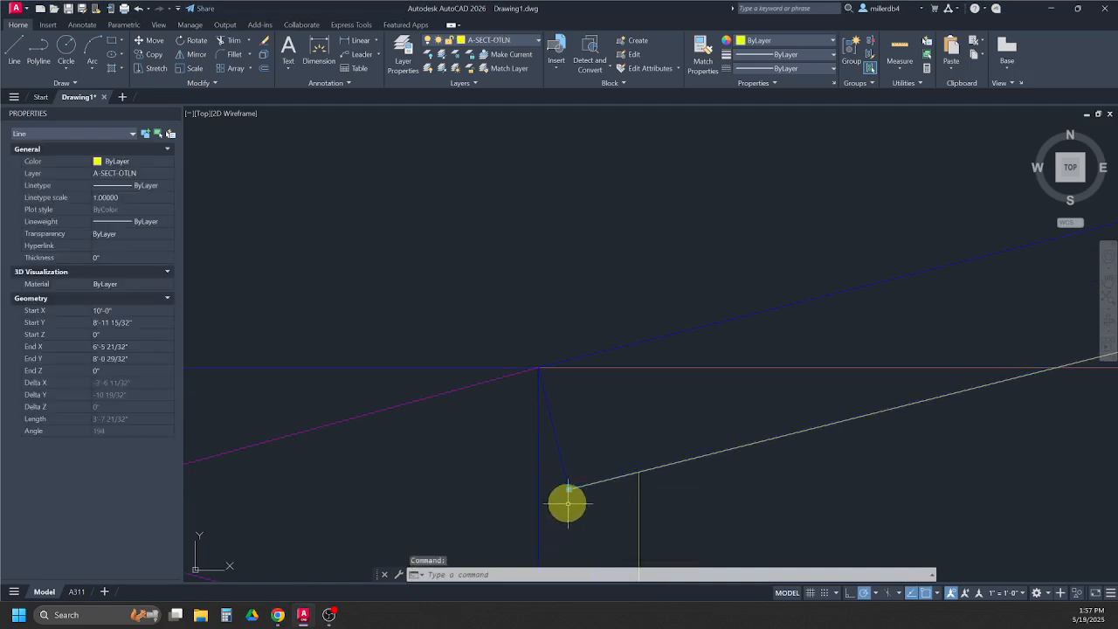
{"action": "left_click", "coordinate": [568, 490]}
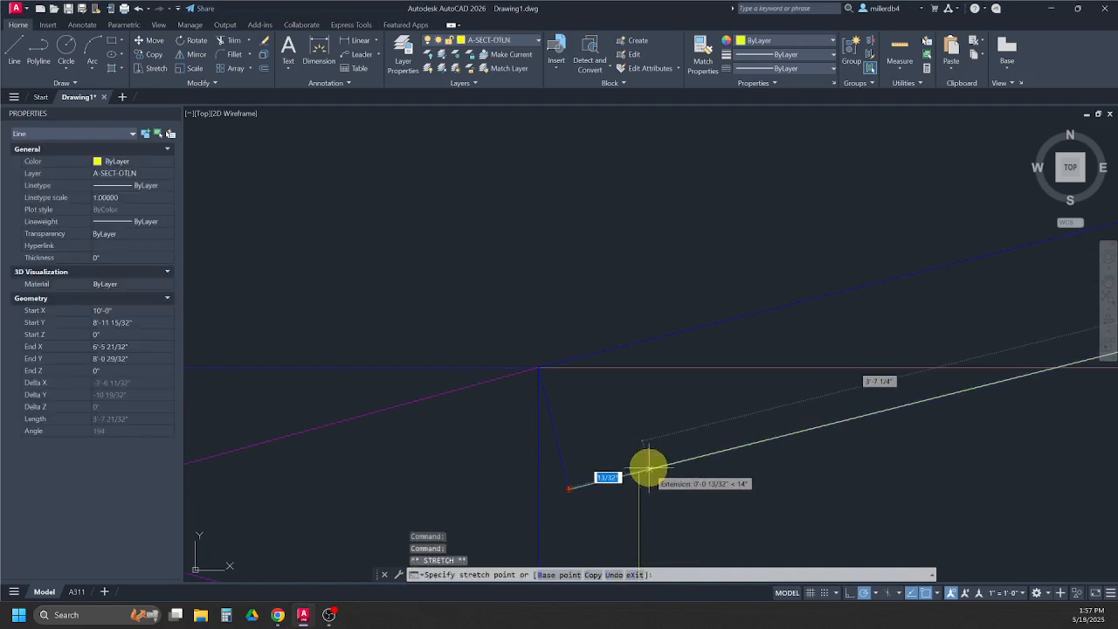
{"action": "left_click", "coordinate": [636, 472]}
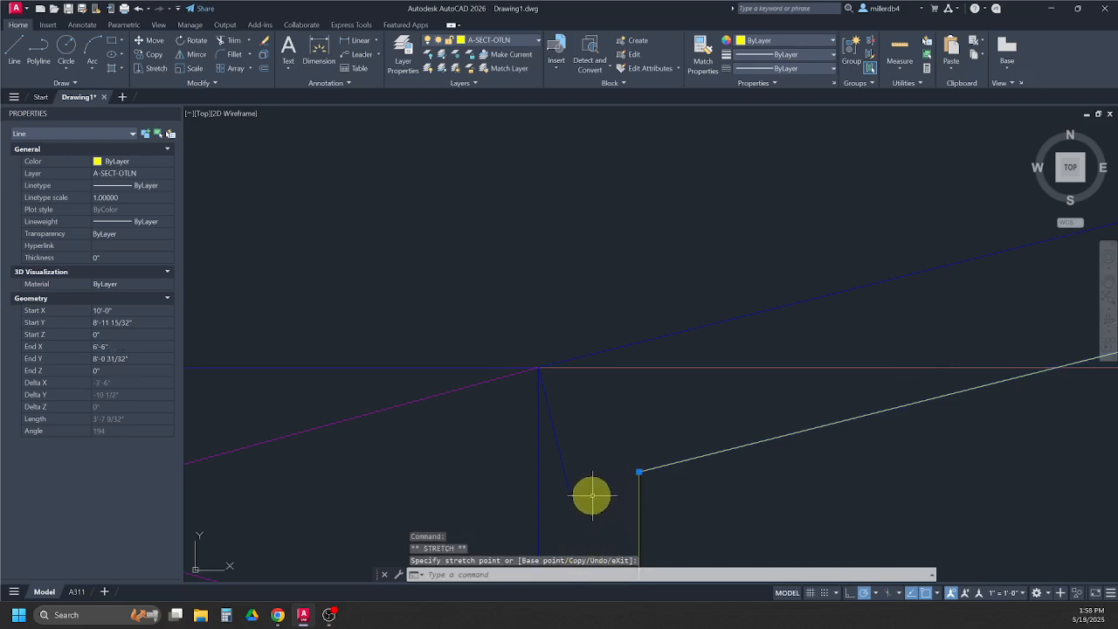
Step: Undo the last shortening of the ceiling gypsum board's underside line and break it at the wall gypsum board's inner face
{"action": "key", "text": "ctrl+z"}
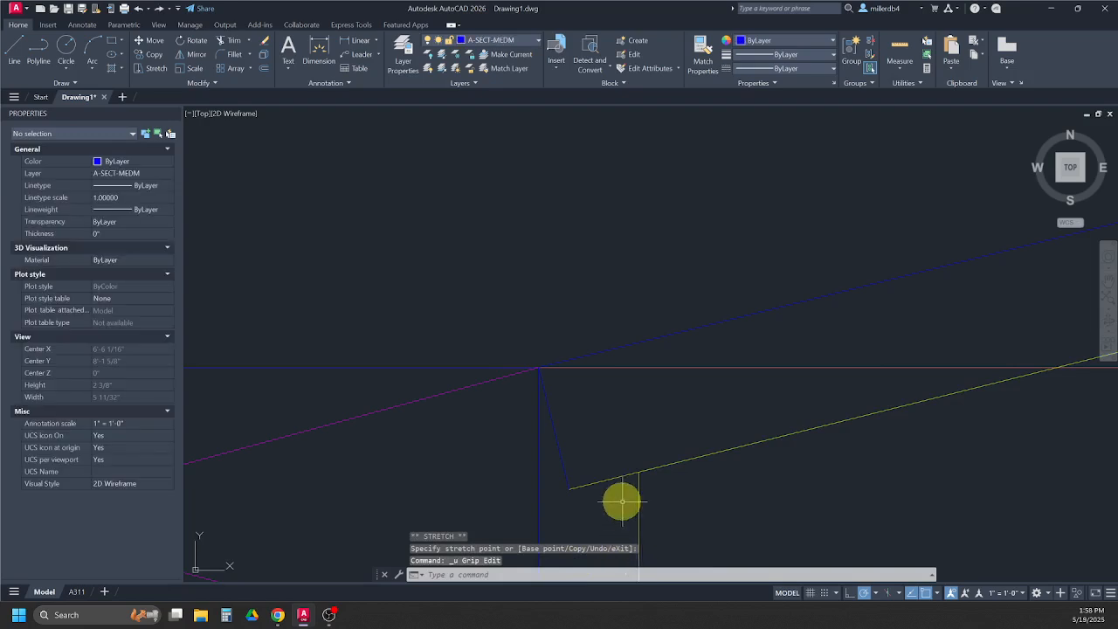
{"action": "key", "text": "Escape"}
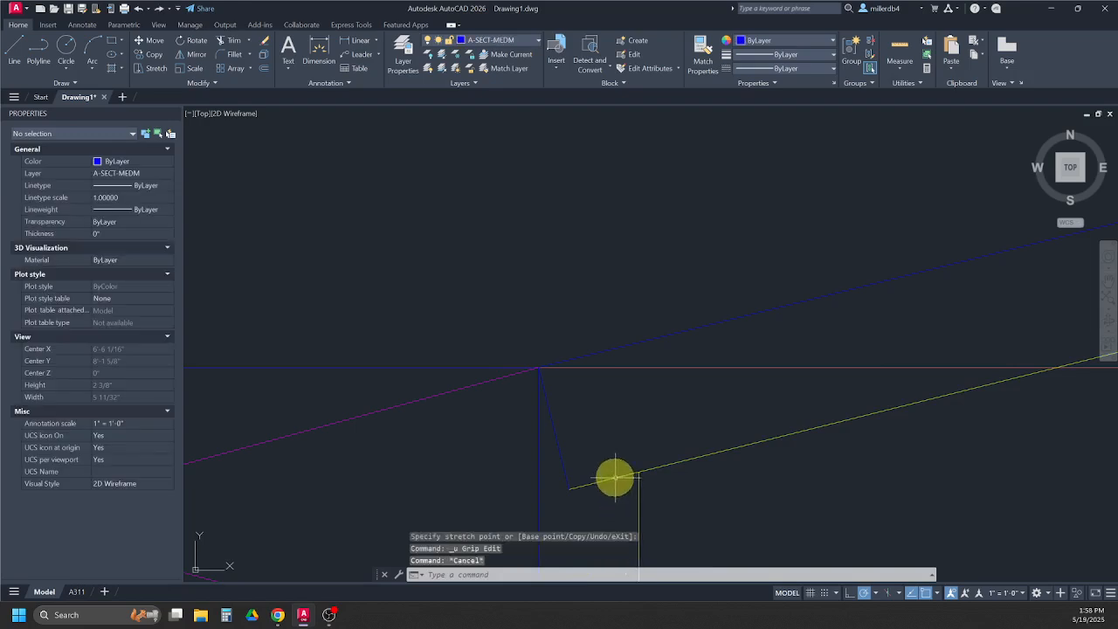
{"action": "left_click", "coordinate": [615, 477]}
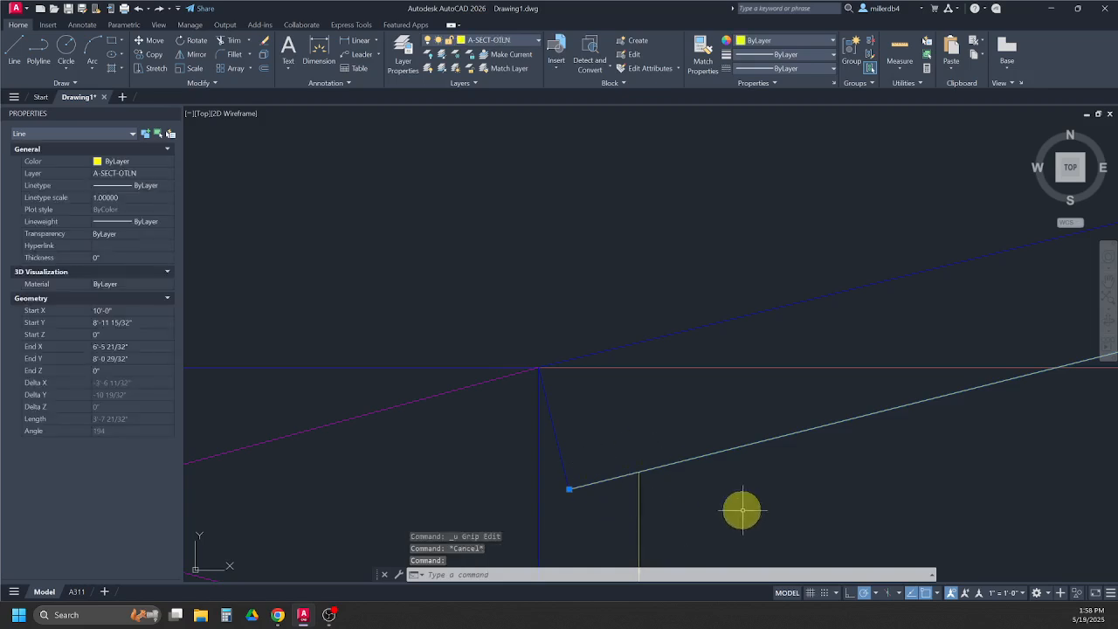
{"action": "type", "text": "BREAK"}
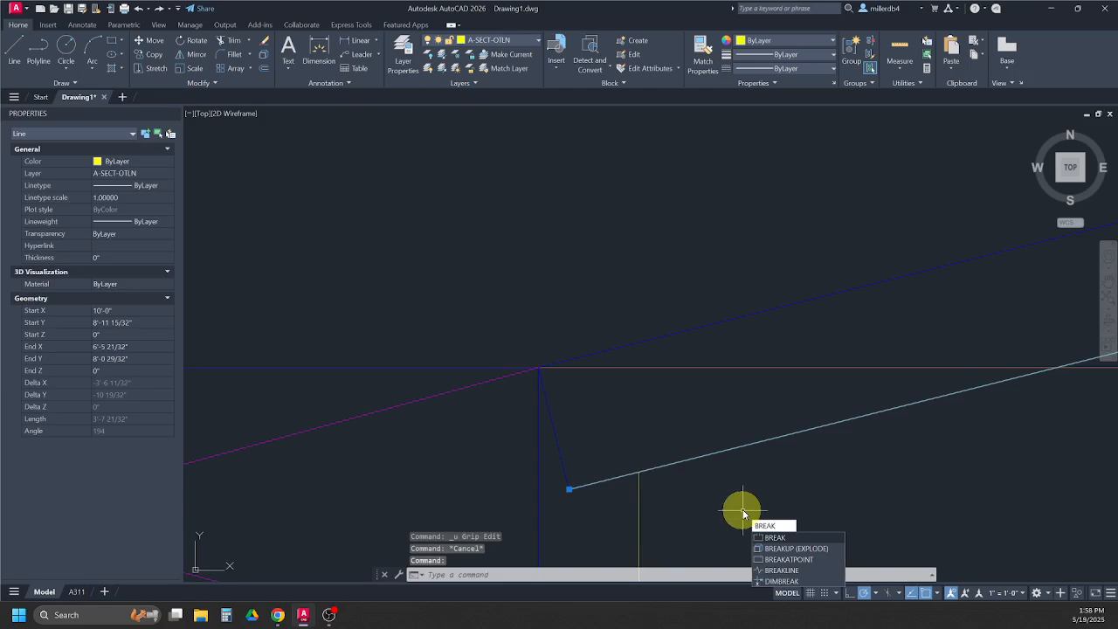
{"action": "type", "text": "ATPOINT"}
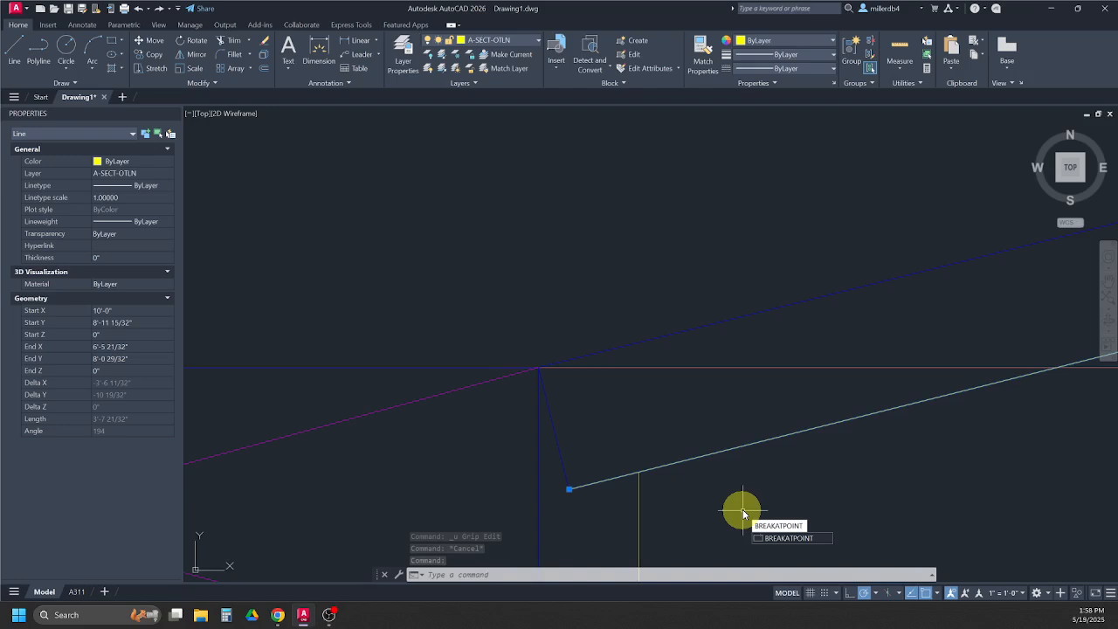
{"action": "key", "text": "Return"}
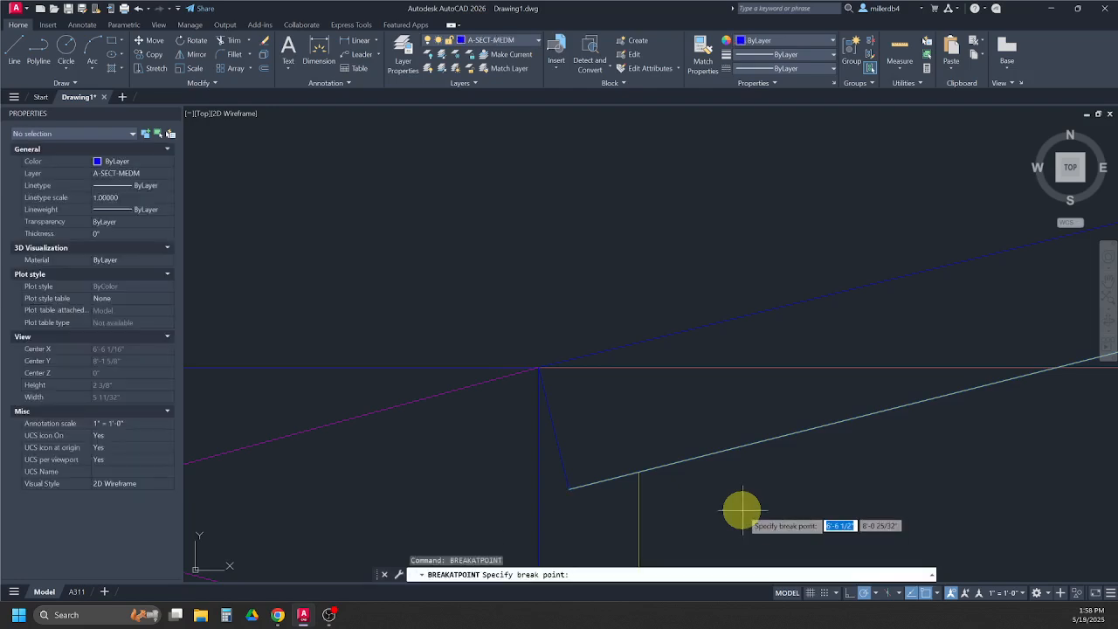
{"action": "left_click", "coordinate": [639, 473]}
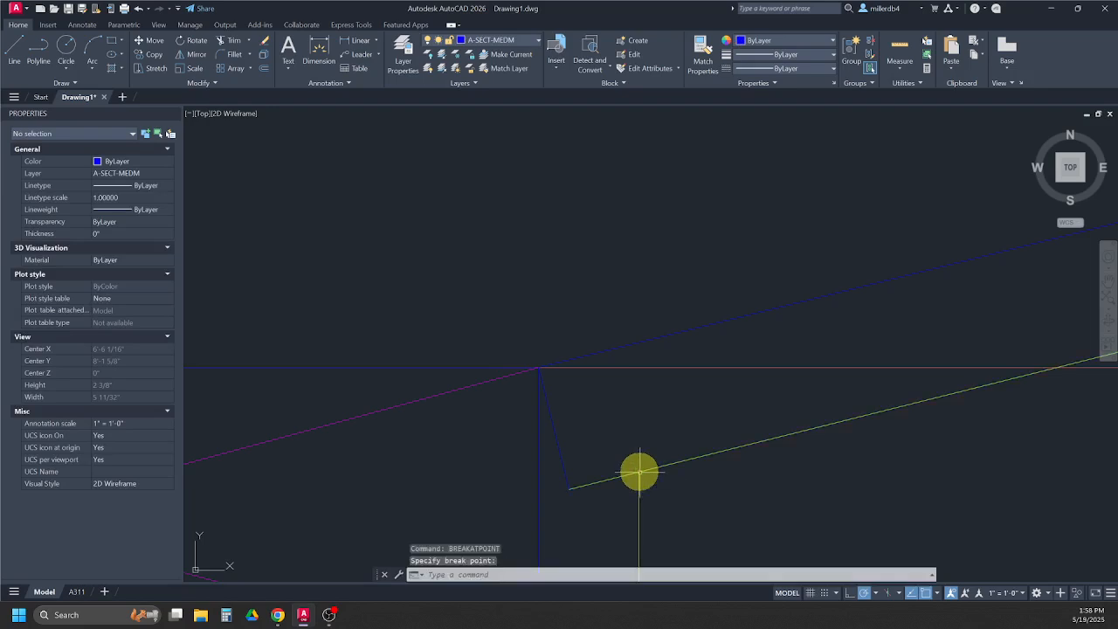
Step: Move the short broken-off end segment of the gypsum underside line to layer A-SECT-MEDM
{"action": "left_click", "coordinate": [602, 479]}
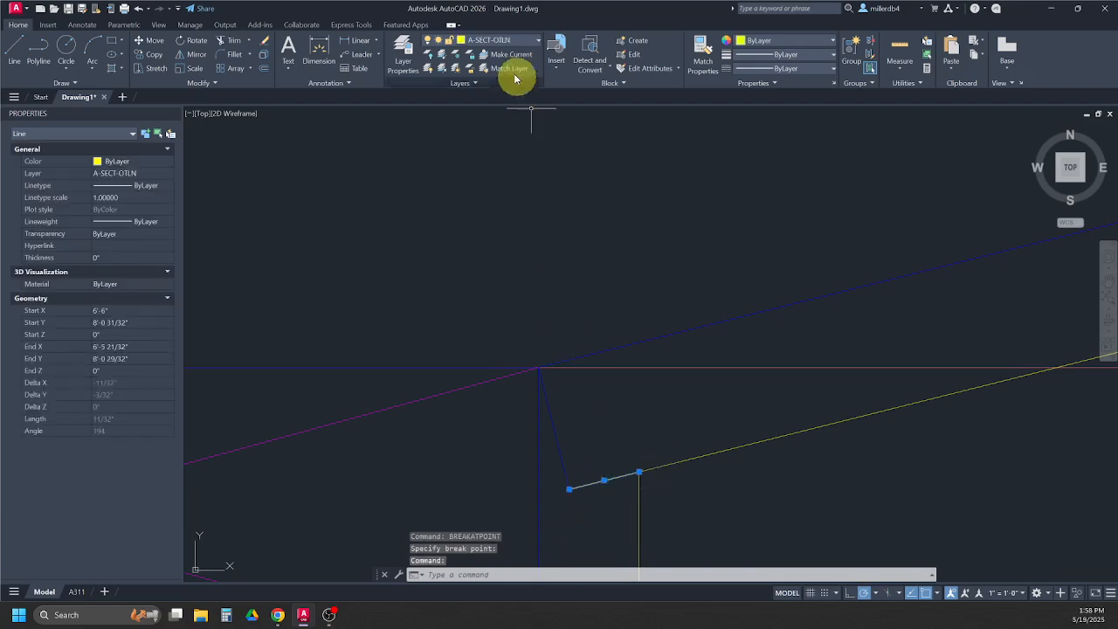
{"action": "left_click", "coordinate": [494, 41]}
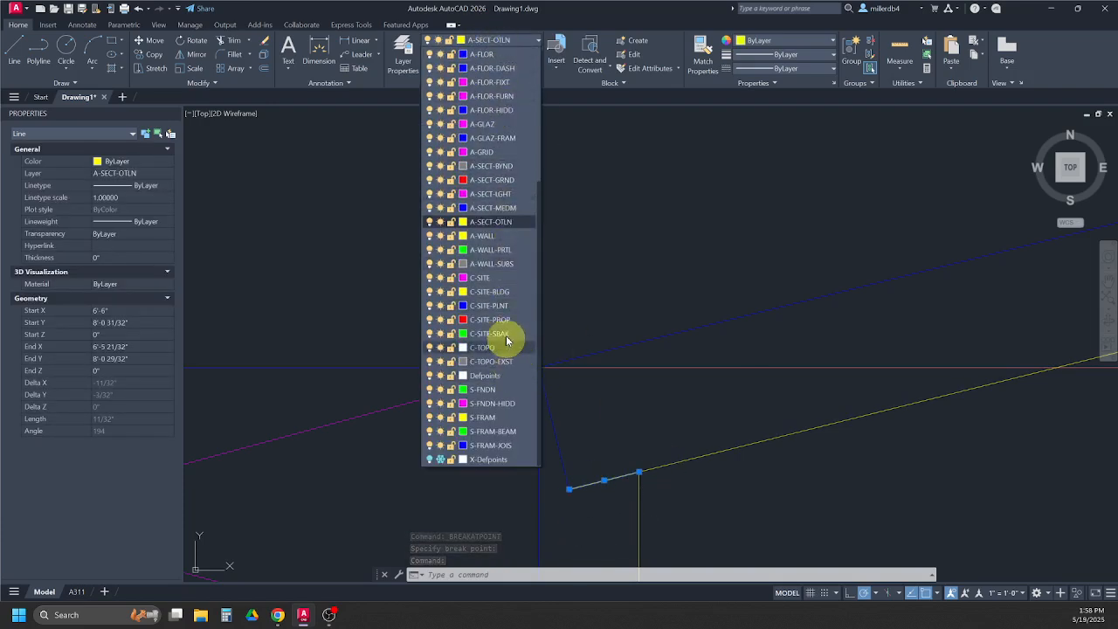
{"action": "left_click", "coordinate": [499, 208]}
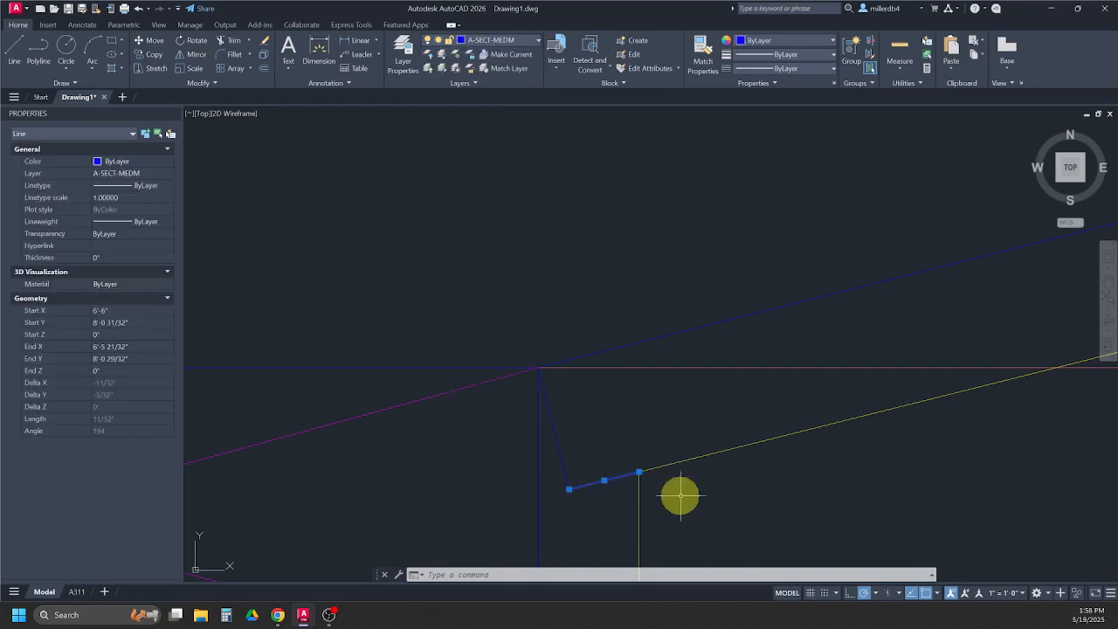
{"action": "key", "text": "Escape"}
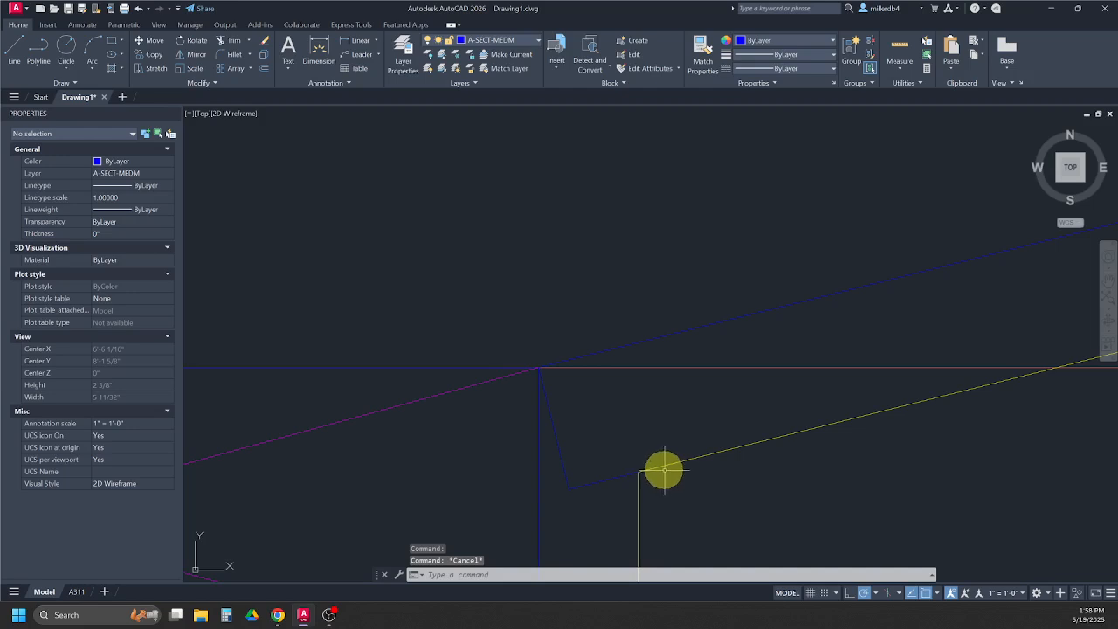
Step: Copy the floor joist nearest the rim joist, with its crossed diagonals, from its lower corner to the top plate's outer upper corner
{"action": "scroll", "coordinate": [664, 472], "scroll_direction": "down", "scroll_amount": 10}
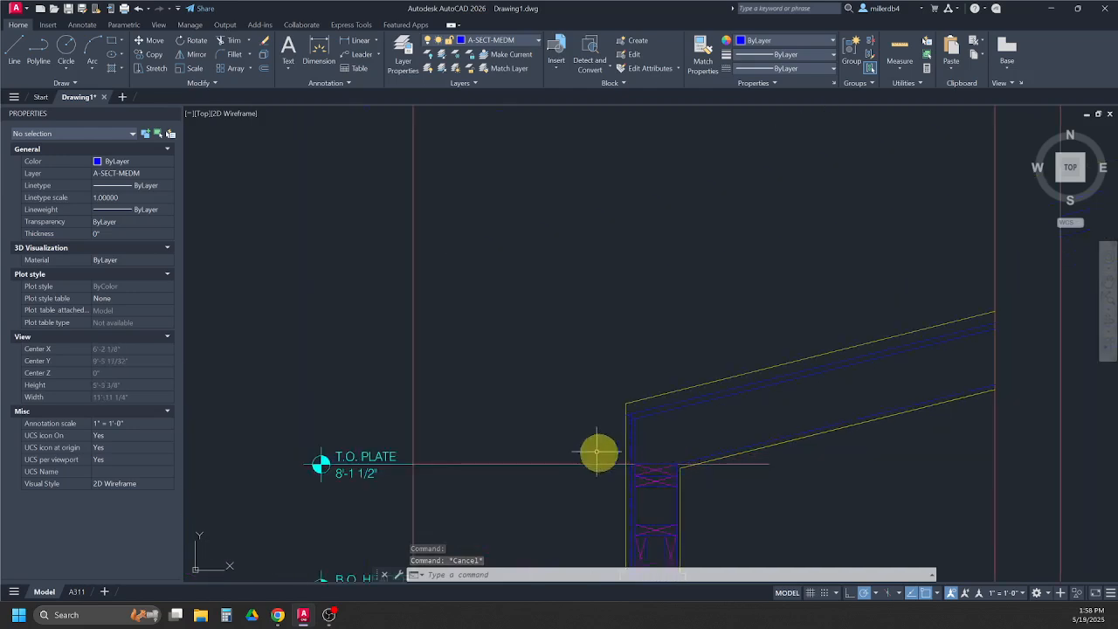
{"action": "scroll", "coordinate": [729, 419], "scroll_direction": "up", "scroll_amount": 2}
{"action": "scroll", "coordinate": [726, 420], "scroll_direction": "down", "scroll_amount": 3}
{"action": "scroll", "coordinate": [727, 429], "scroll_direction": "up", "scroll_amount": 2}
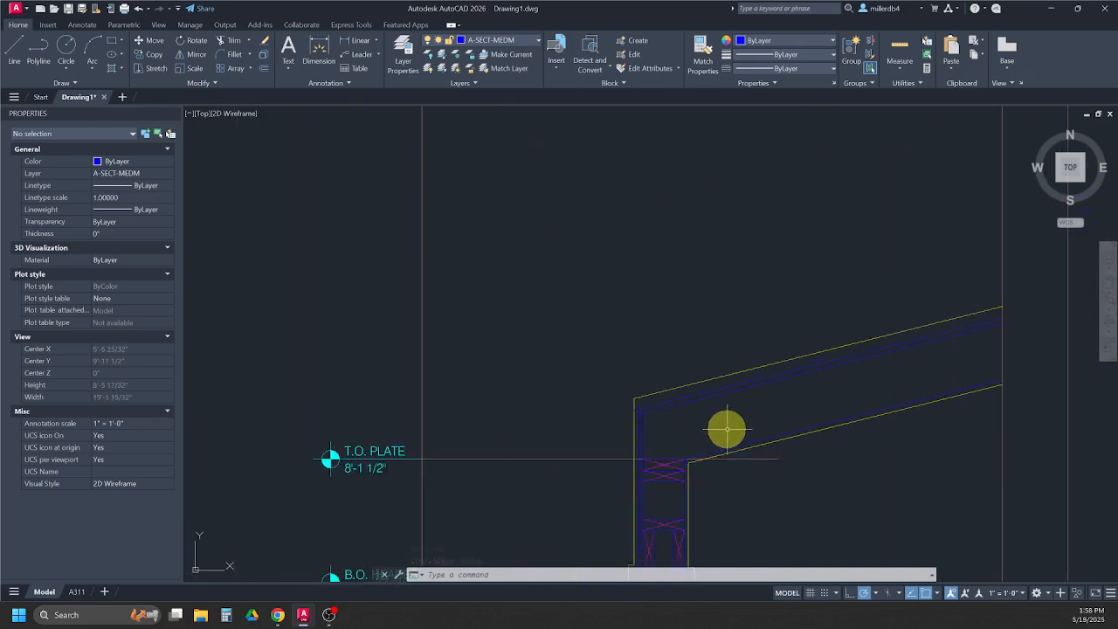
{"action": "scroll", "coordinate": [674, 439], "scroll_direction": "up", "scroll_amount": 4}
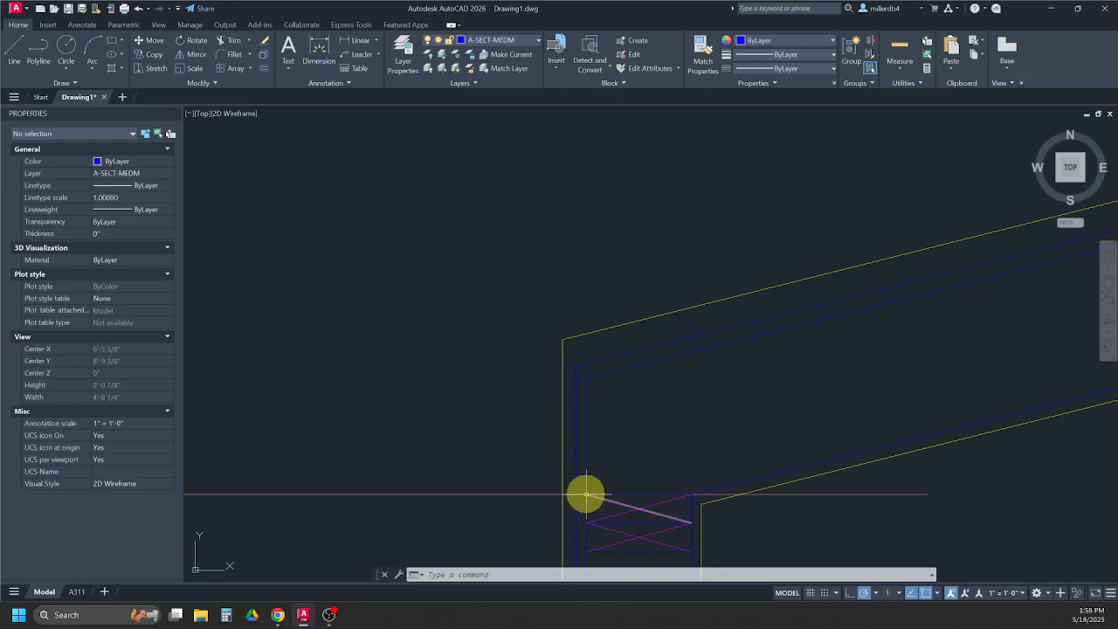
{"action": "mouse_move", "coordinate": [601, 495]}
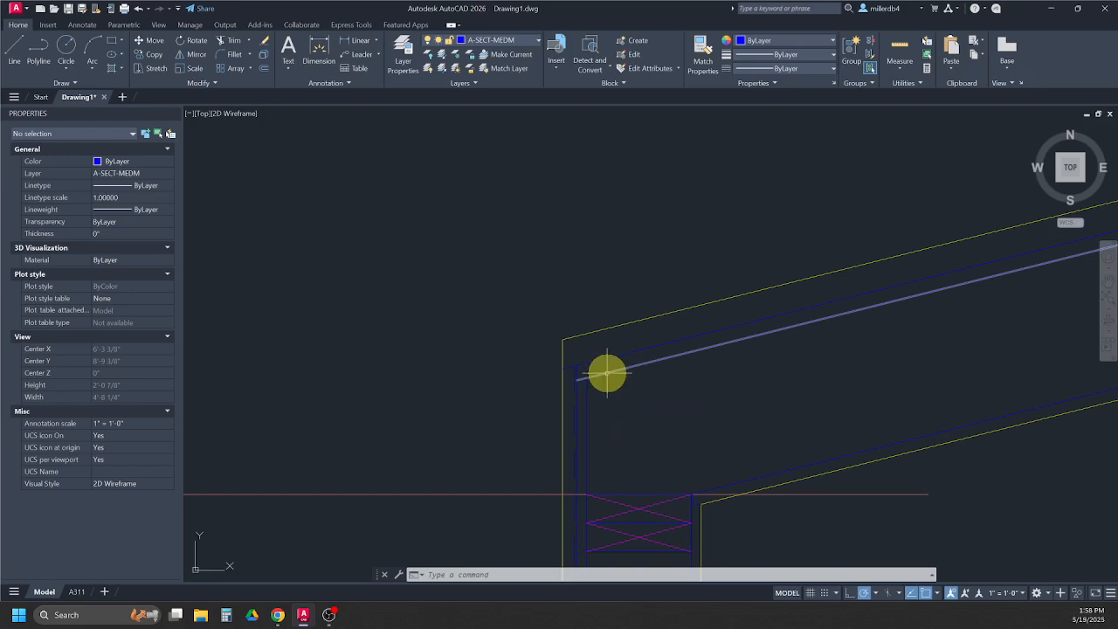
{"action": "scroll", "coordinate": [648, 454], "scroll_direction": "down", "scroll_amount": 4}
{"action": "scroll", "coordinate": [649, 454], "scroll_direction": "down", "scroll_amount": 4}
{"action": "middle_click_drag", "start_coordinate": [664, 518], "coordinate": [594, 272]}
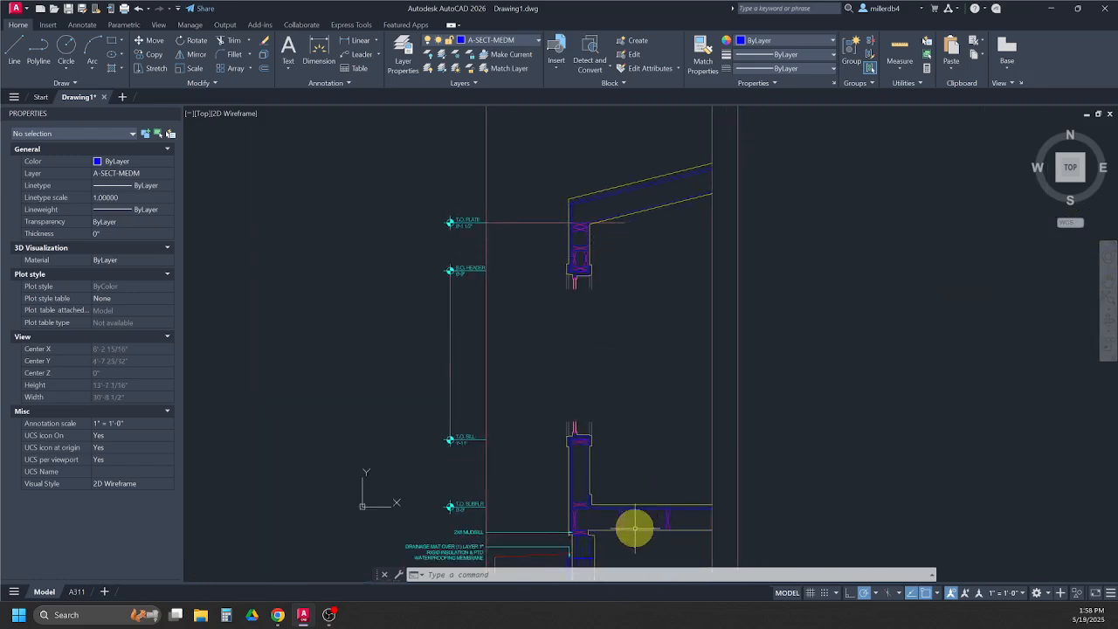
{"action": "scroll", "coordinate": [634, 528], "scroll_direction": "up", "scroll_amount": 8}
{"action": "left_click", "coordinate": [568, 465]}
{"action": "left_click", "coordinate": [522, 439]}
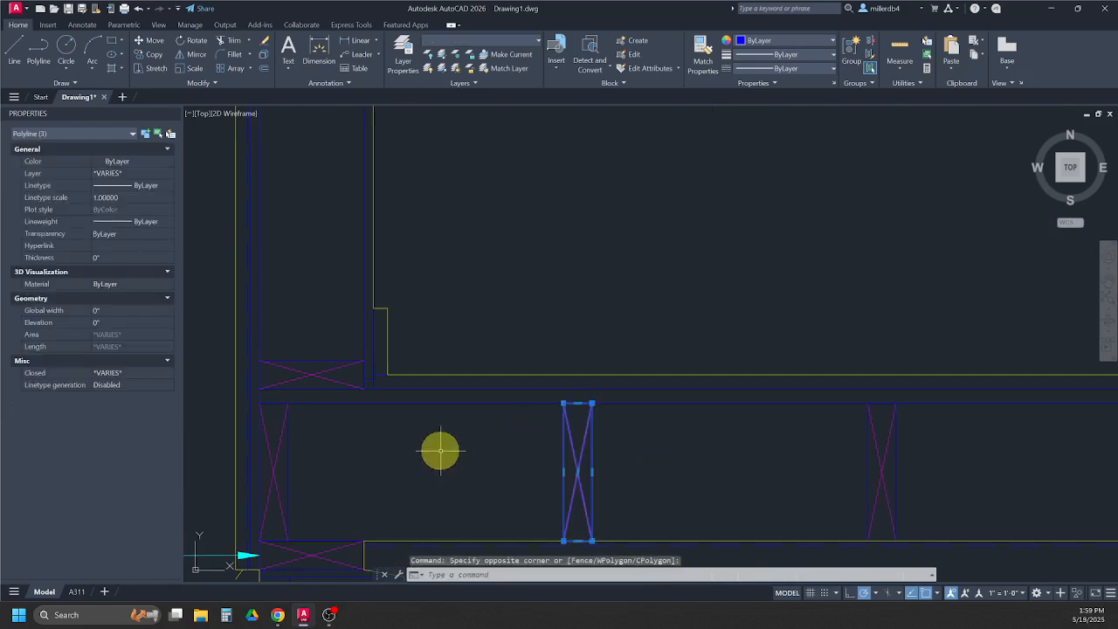
{"action": "right_click", "coordinate": [511, 470]}
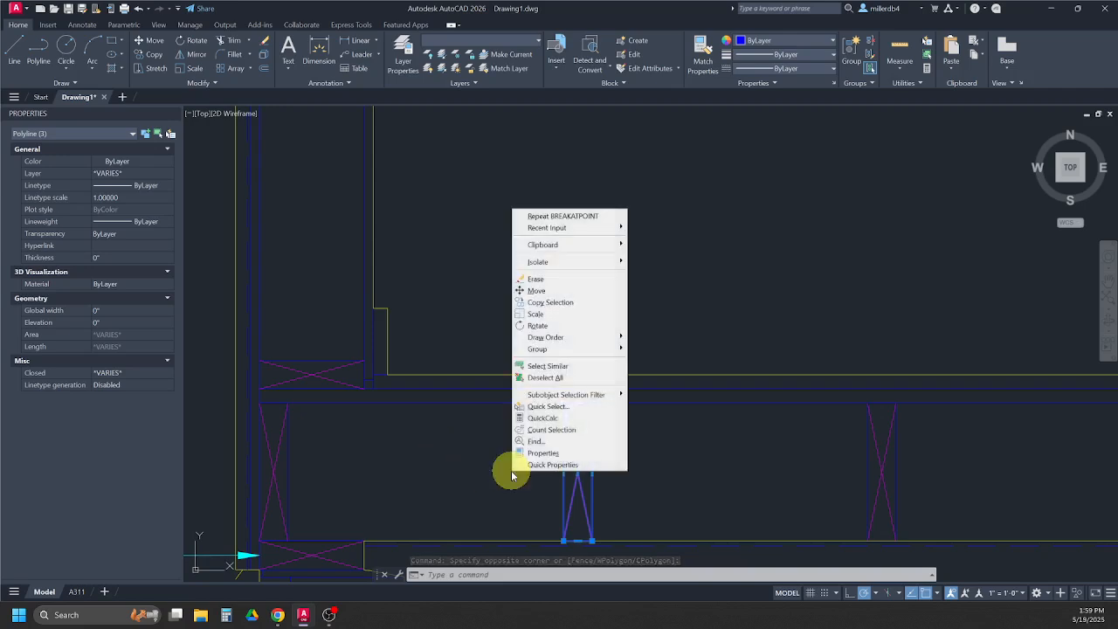
{"action": "left_click", "coordinate": [536, 302]}
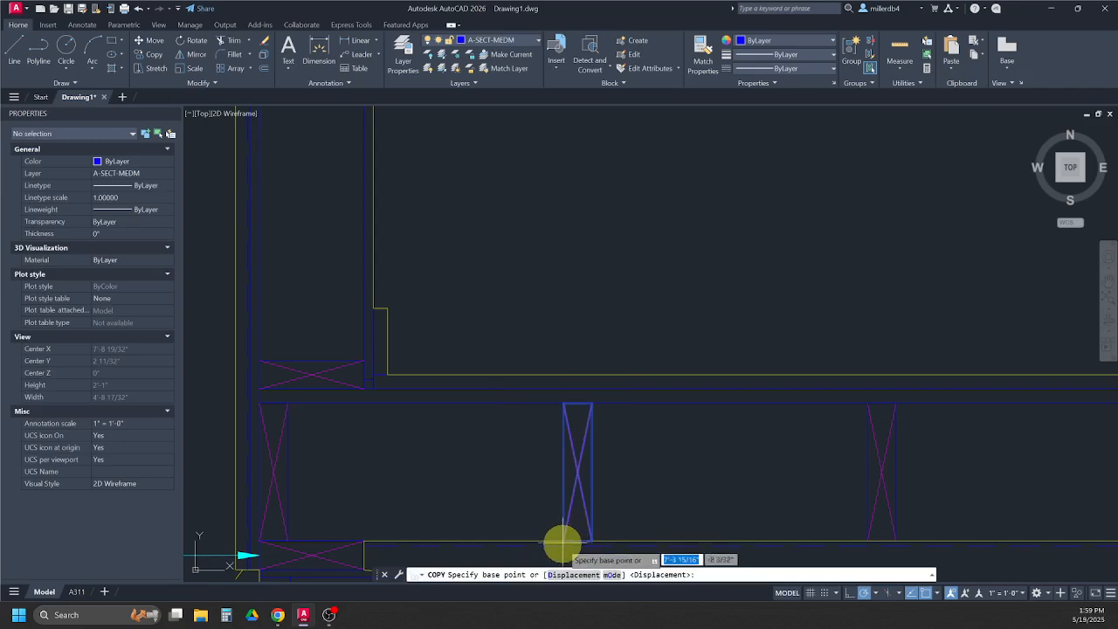
{"action": "left_click", "coordinate": [564, 542]}
{"action": "scroll", "coordinate": [563, 520], "scroll_direction": "down", "scroll_amount": 8}
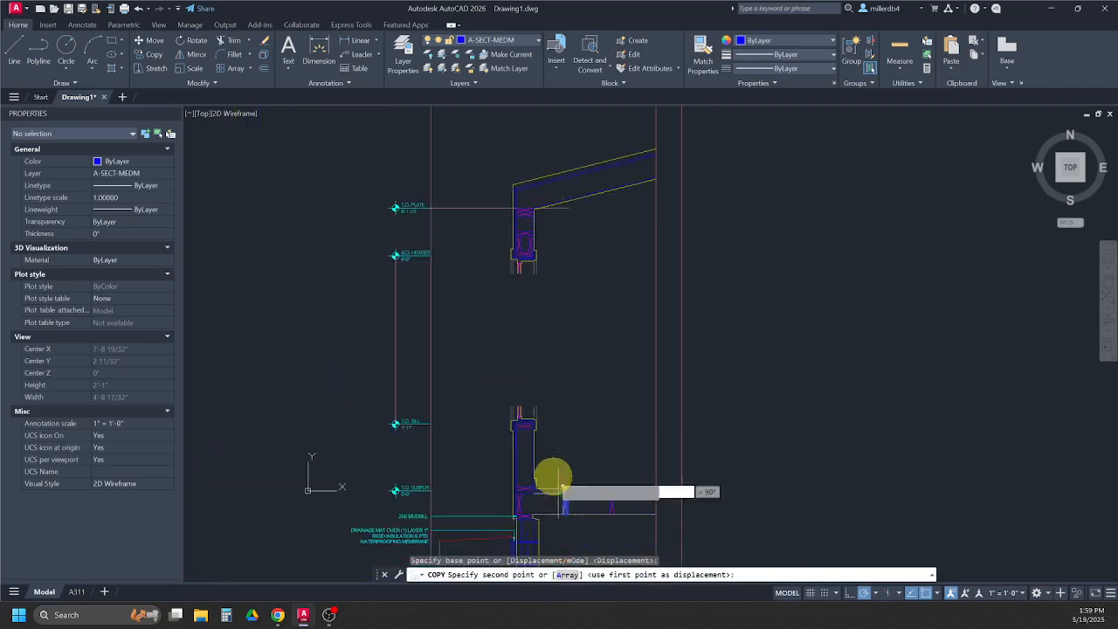
{"action": "scroll", "coordinate": [512, 201], "scroll_direction": "up", "scroll_amount": 10}
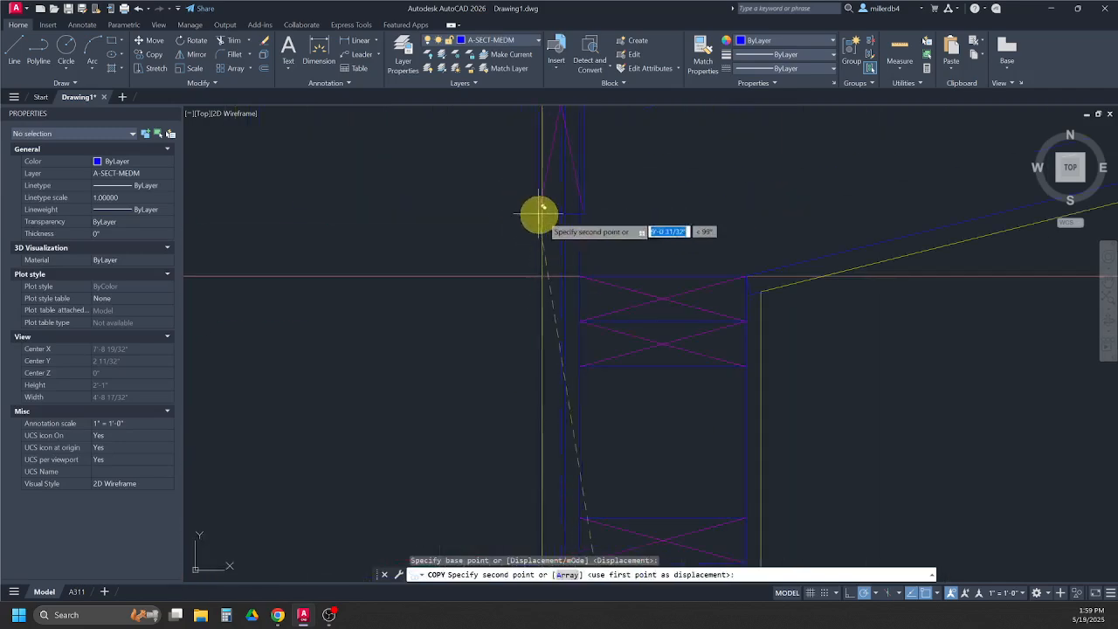
{"action": "left_click", "coordinate": [585, 274]}
{"action": "middle_click_drag", "start_coordinate": [642, 349], "coordinate": [654, 452]}
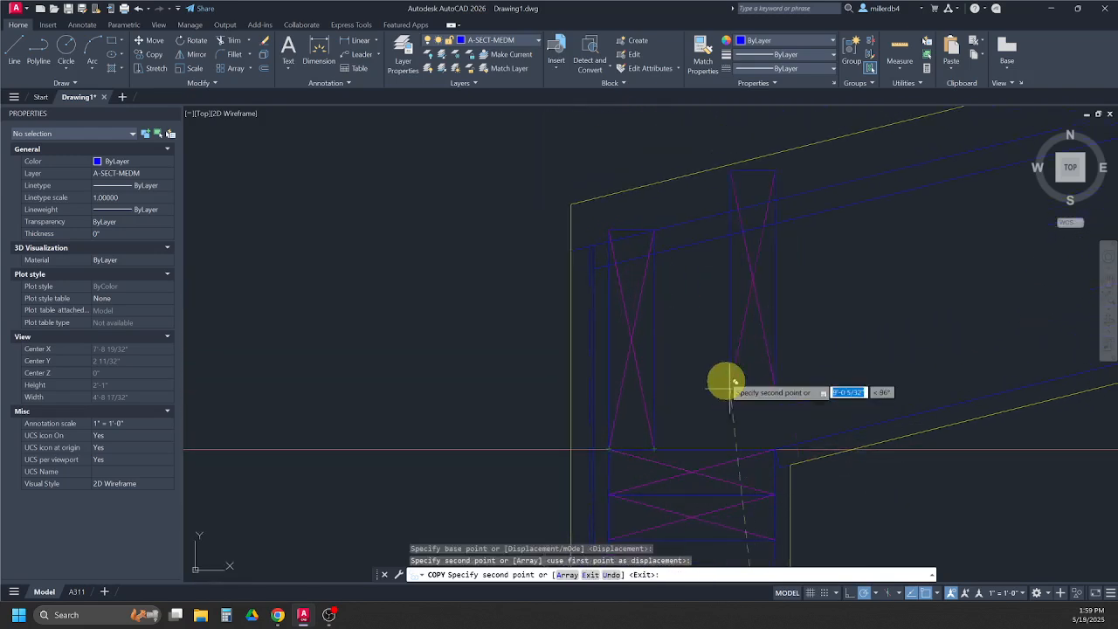
{"action": "key", "text": "Escape"}
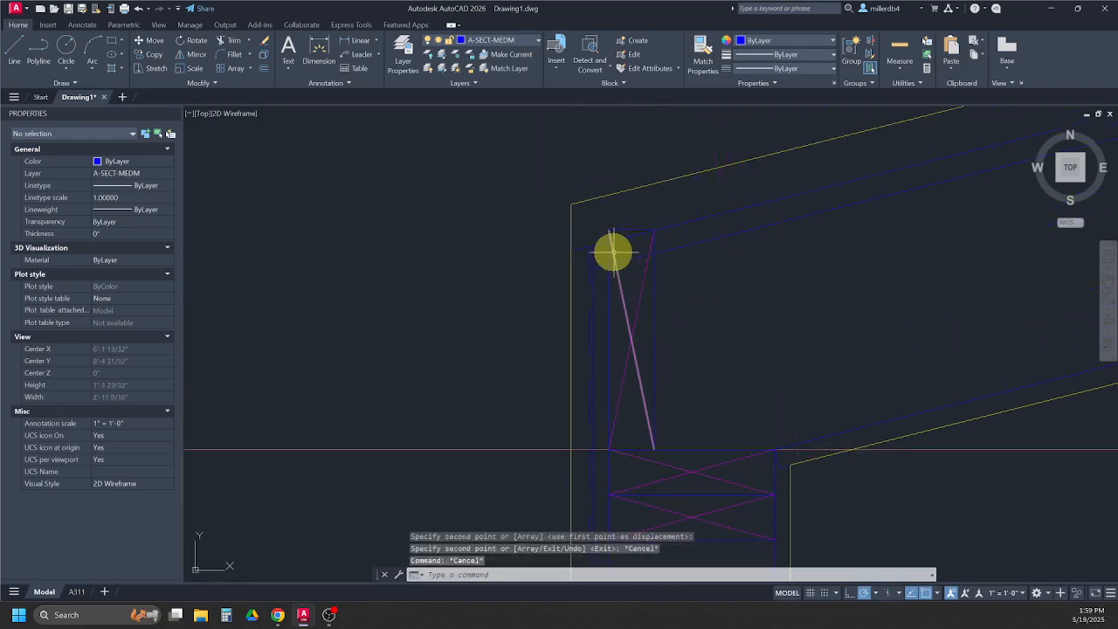
Step: Stretch the upper ends of the copied joist's two diagonals down to the underside of the roof decking
{"action": "left_click", "coordinate": [612, 249]}
{"action": "left_click", "coordinate": [609, 234]}
{"action": "left_click", "coordinate": [609, 265]}
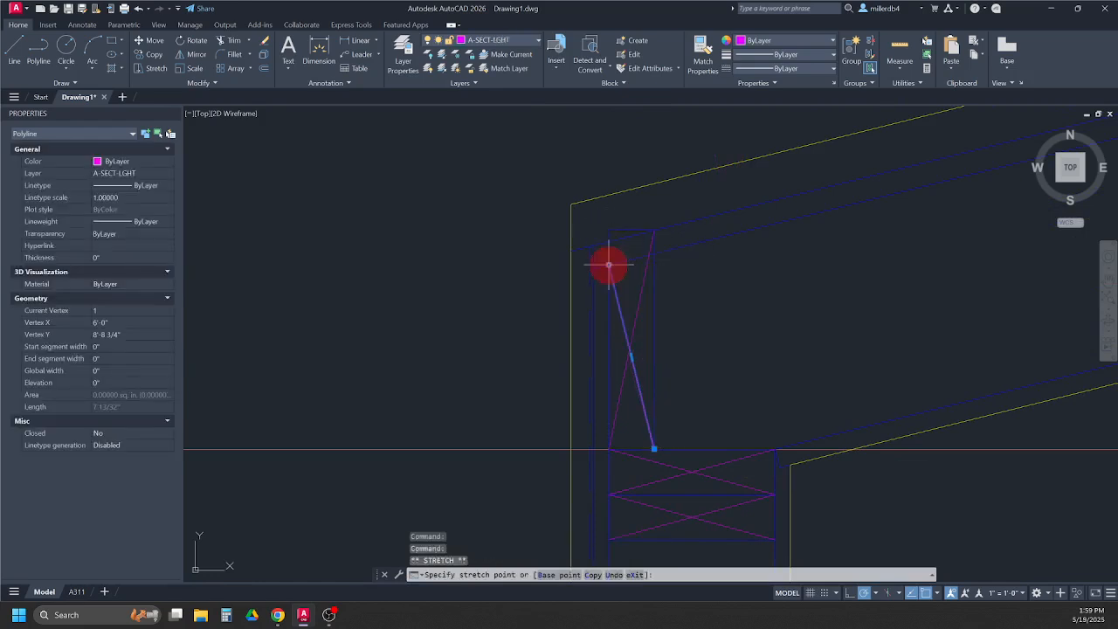
{"action": "left_click", "coordinate": [652, 236]}
{"action": "left_click", "coordinate": [652, 236]}
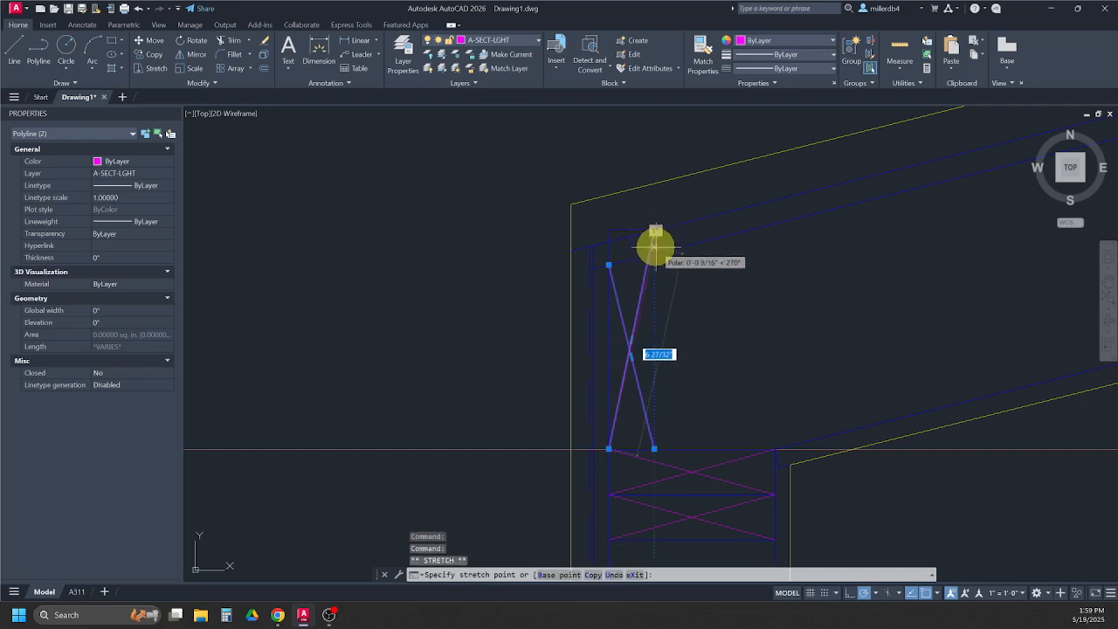
{"action": "left_click", "coordinate": [658, 271]}
{"action": "key", "text": "Escape"}
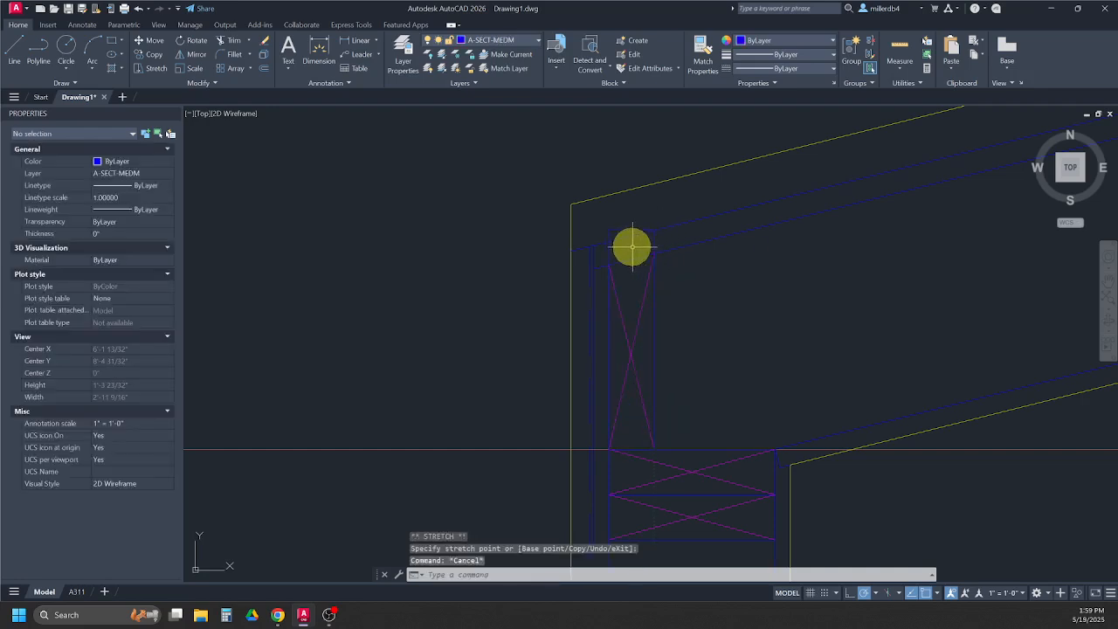
Step: Erase the copied joist outline and both of its diagonals above the top plate
{"action": "left_click", "coordinate": [669, 359]}
{"action": "left_click", "coordinate": [612, 321]}
{"action": "key", "text": "Delete"}
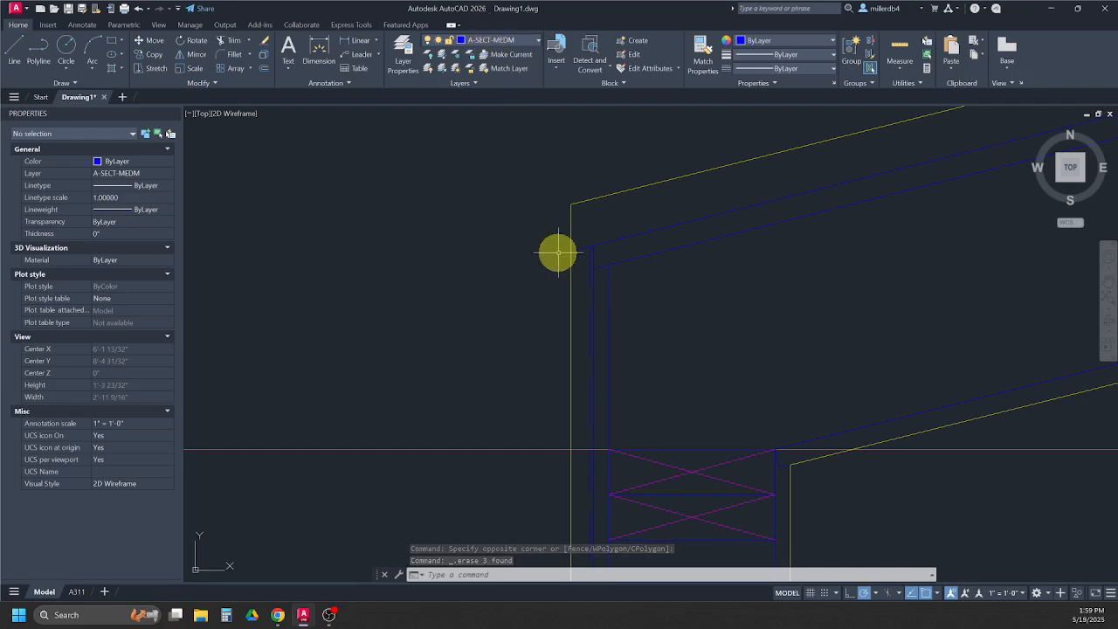
Step: Draw a polyline from the top plate's outer upper corner, 1.5" inward along the plate, then straight up to the decking's underside
{"action": "type", "text": "pl"}
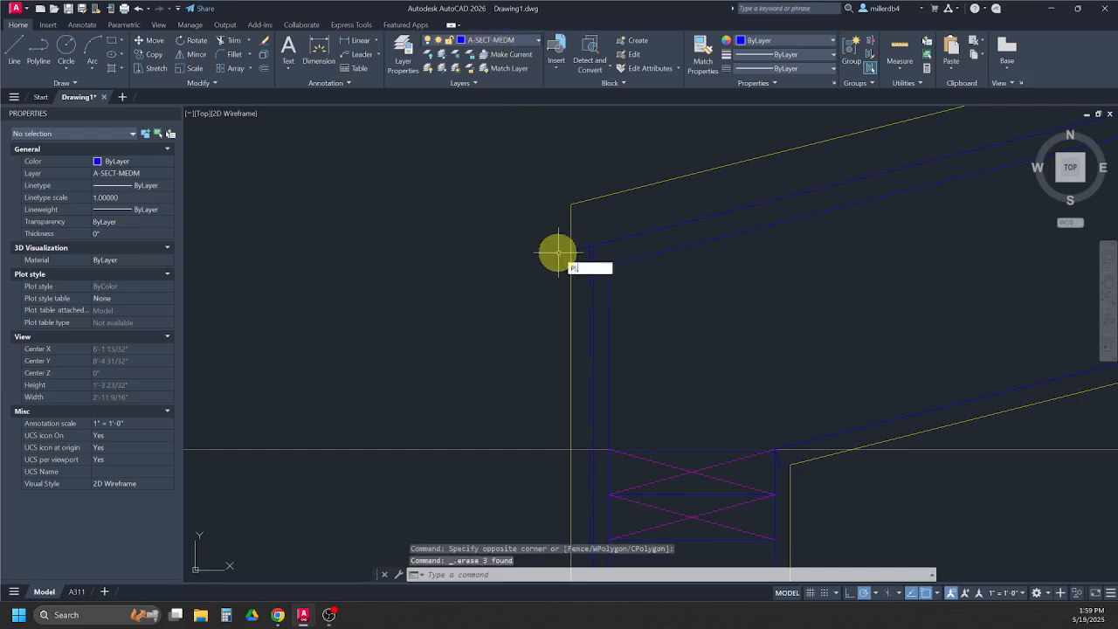
{"action": "key", "text": "Return"}
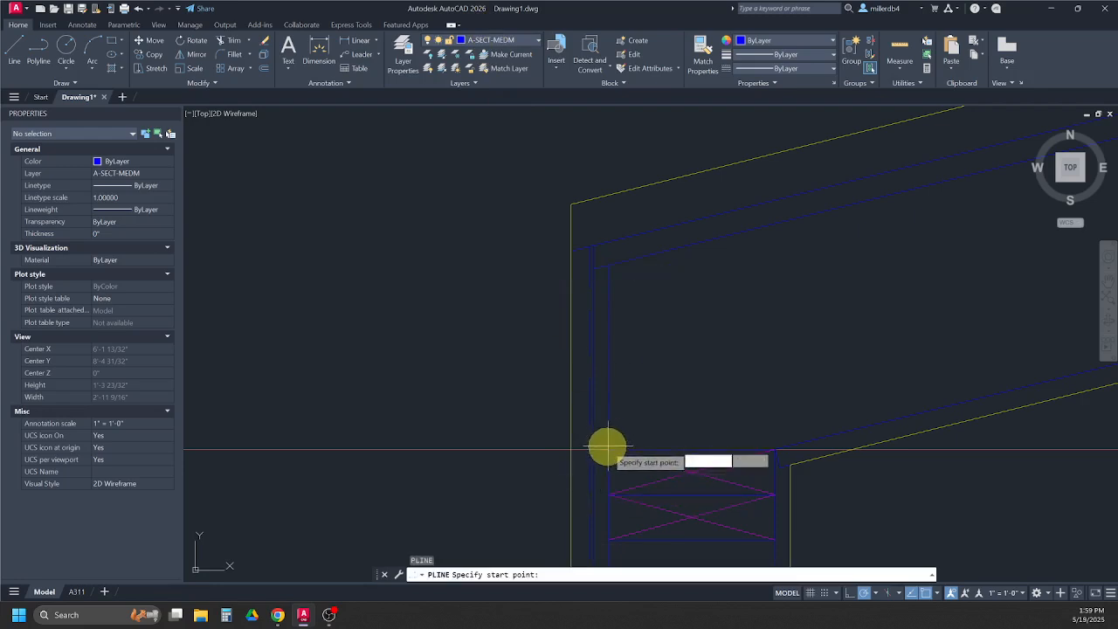
{"action": "left_click", "coordinate": [608, 449]}
{"action": "scroll", "coordinate": [608, 449], "scroll_direction": "up", "scroll_amount": 4}
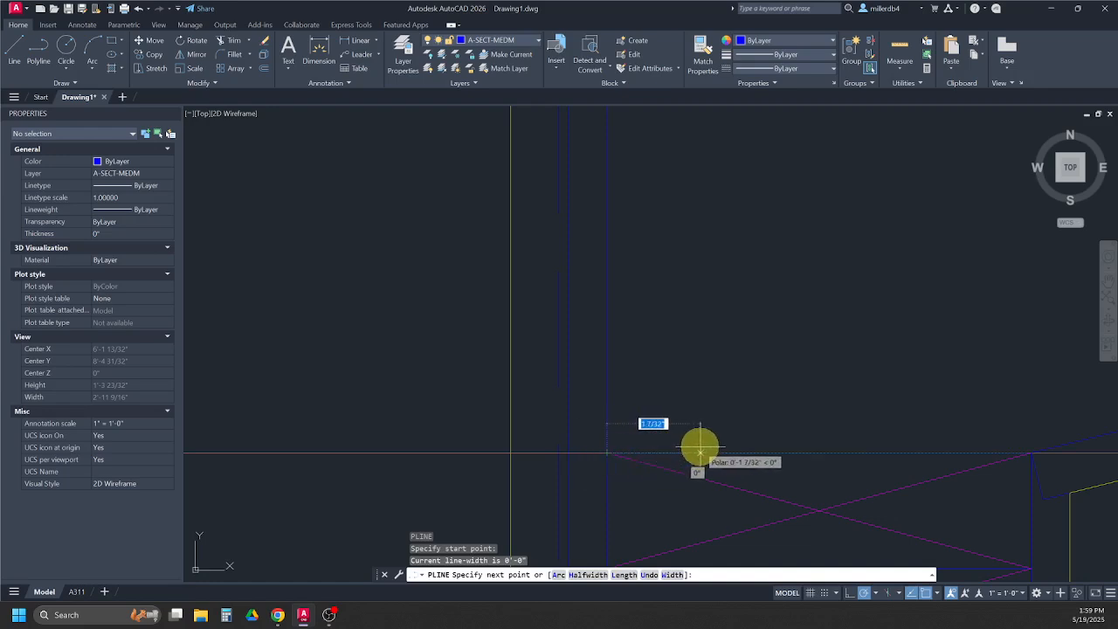
{"action": "key", "text": "BackSpace"}
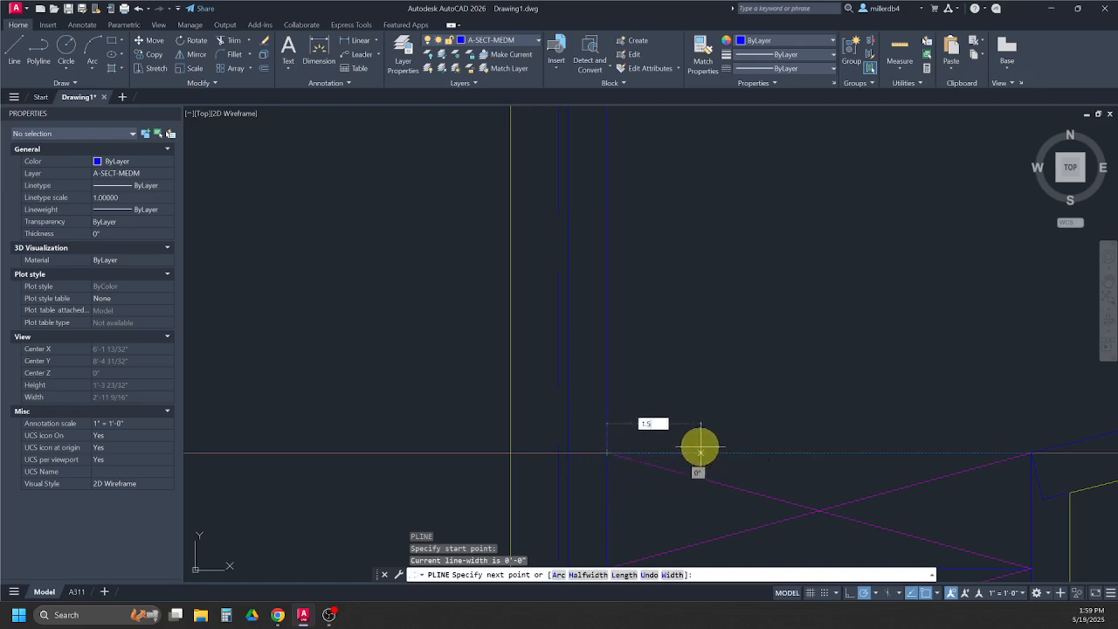
{"action": "key", "text": "Return"}
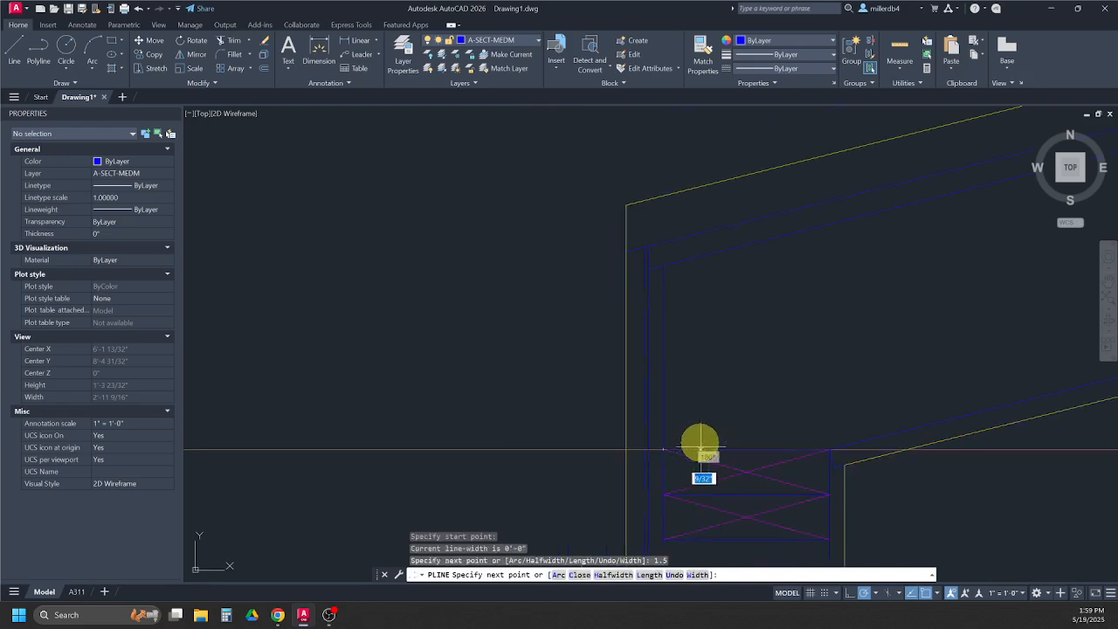
{"action": "scroll", "coordinate": [699, 447], "scroll_direction": "down", "scroll_amount": 4}
{"action": "left_click", "coordinate": [708, 257]}
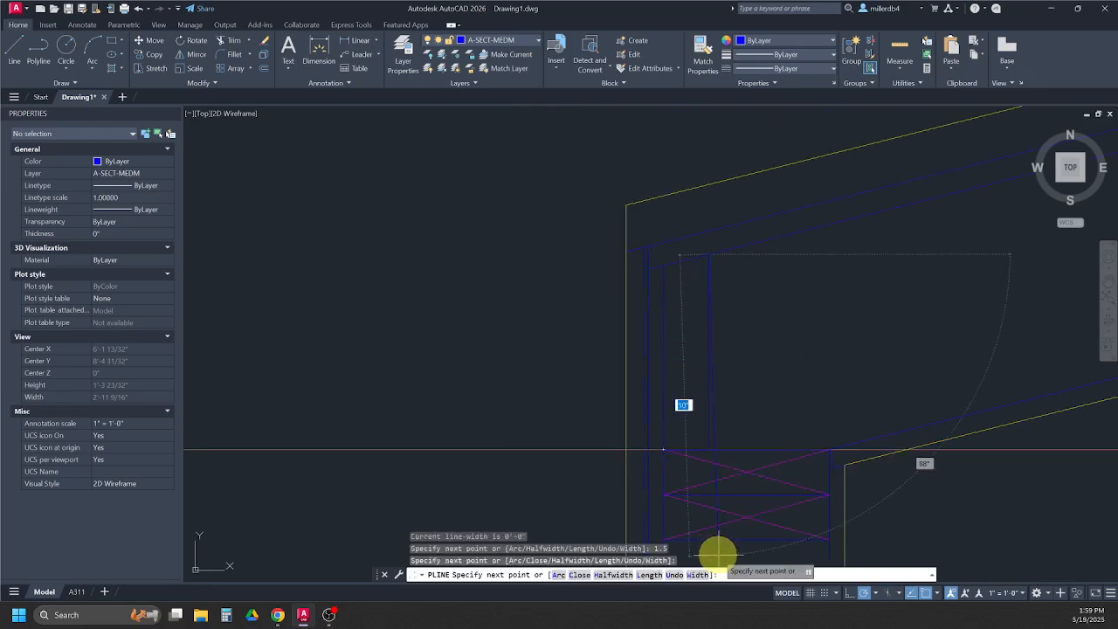
{"action": "key", "text": "Escape"}
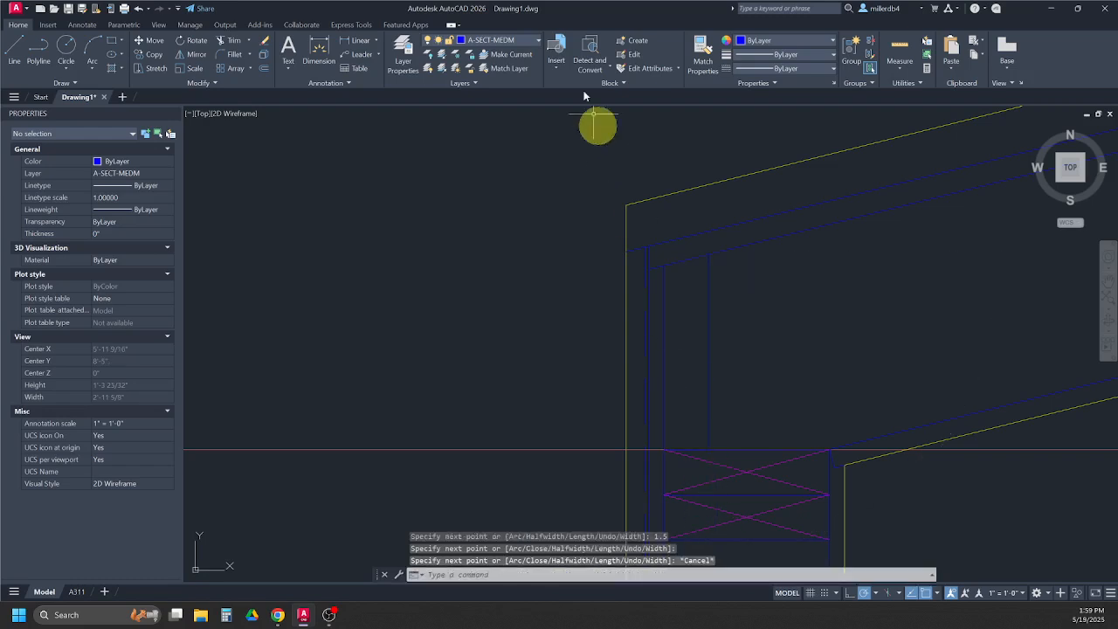
Step: On layer A-SECT-LGHT, draw a diagonal line from the blocking's upper outer corner to its lower inner corner
{"action": "left_click", "coordinate": [521, 41]}
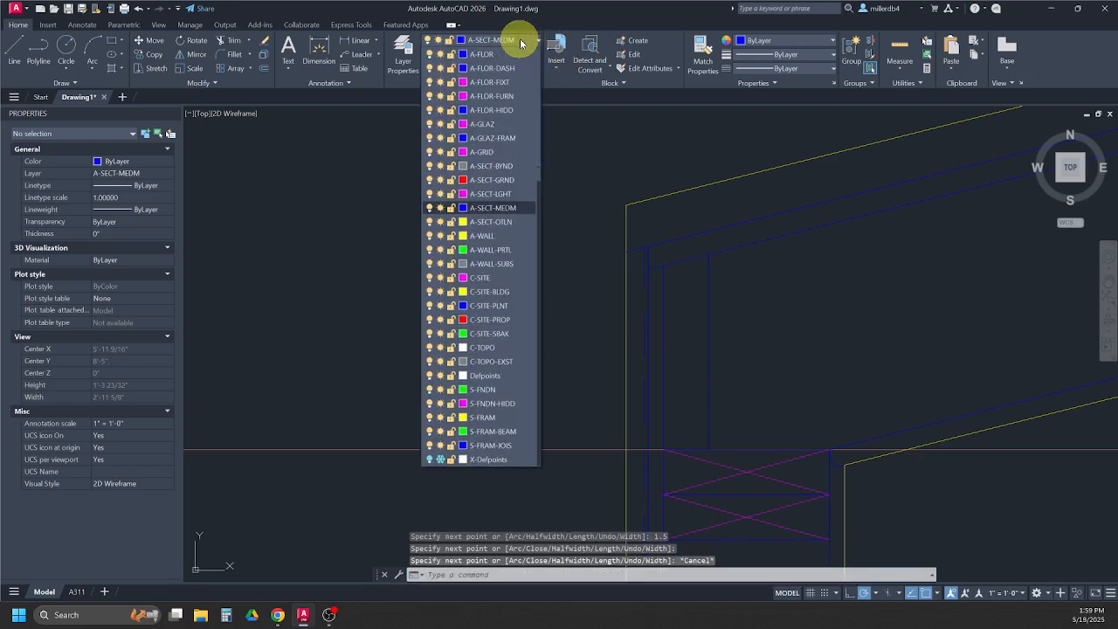
{"action": "left_click", "coordinate": [483, 195]}
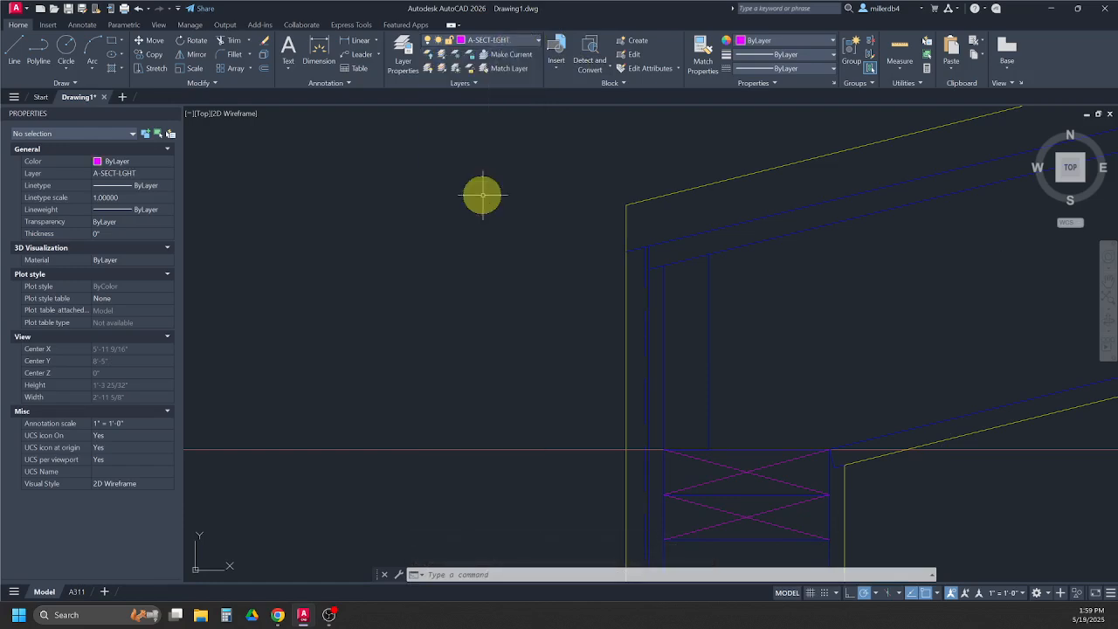
{"action": "type", "text": "l"}
{"action": "key", "text": "Return"}
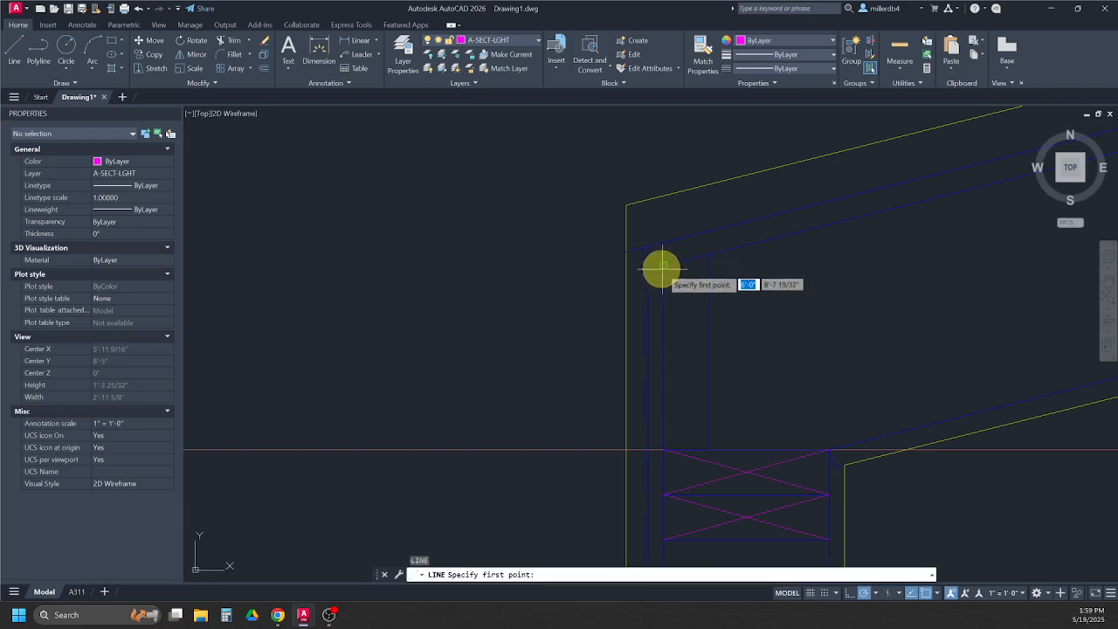
{"action": "left_click", "coordinate": [664, 265]}
{"action": "left_click", "coordinate": [708, 446]}
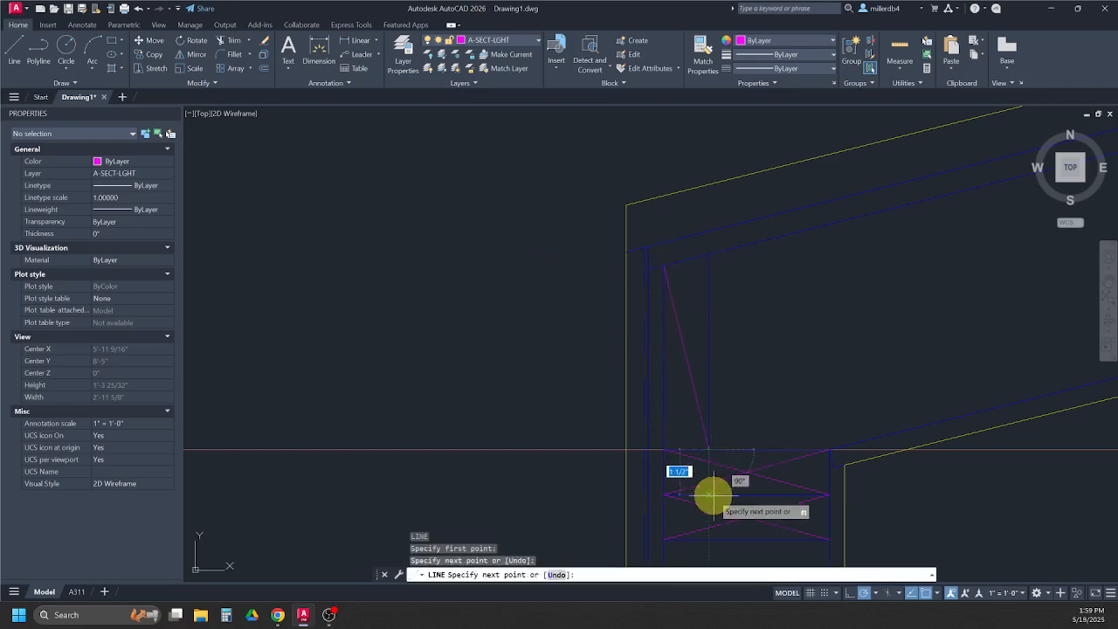
{"action": "key", "text": "Escape"}
Step: Draw the opposite diagonal from the blocking's upper inner corner to its lower outer corner on the top plate
{"action": "type", "text": "l"}
{"action": "key", "text": "Return"}
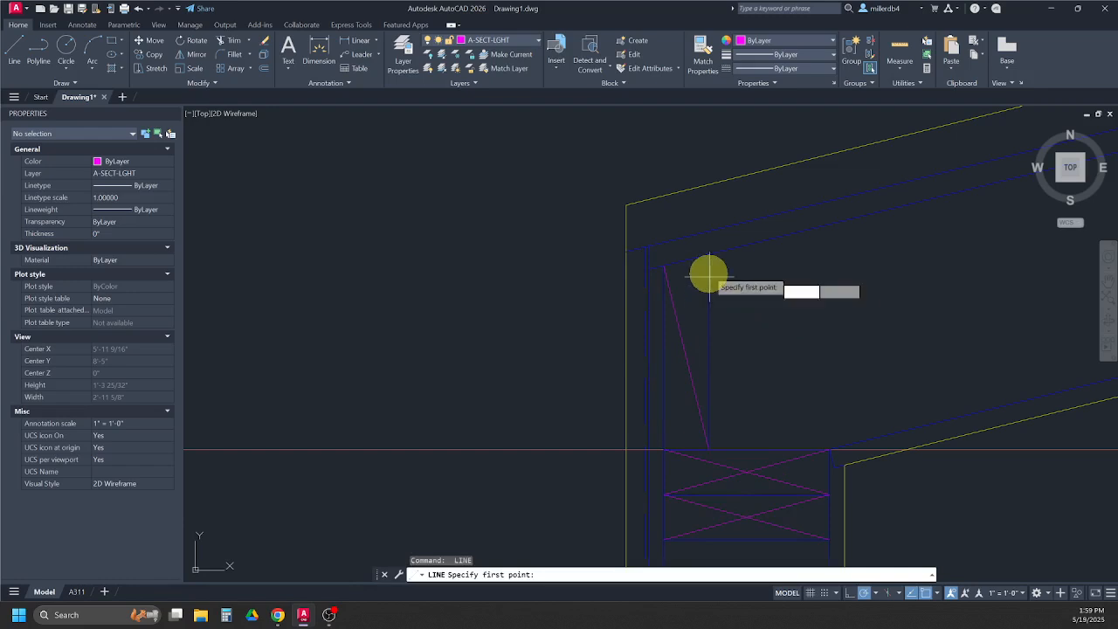
{"action": "left_click", "coordinate": [708, 255]}
{"action": "left_click", "coordinate": [664, 448]}
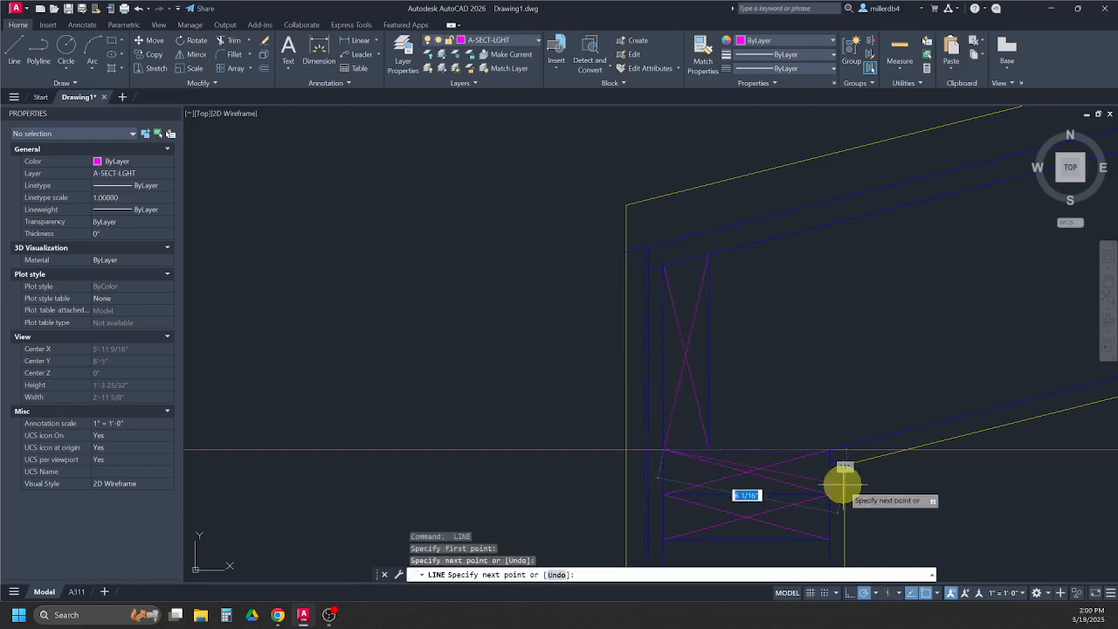
{"action": "key", "text": "Escape"}
{"action": "key", "text": "Escape"}
{"action": "key", "text": "Escape"}
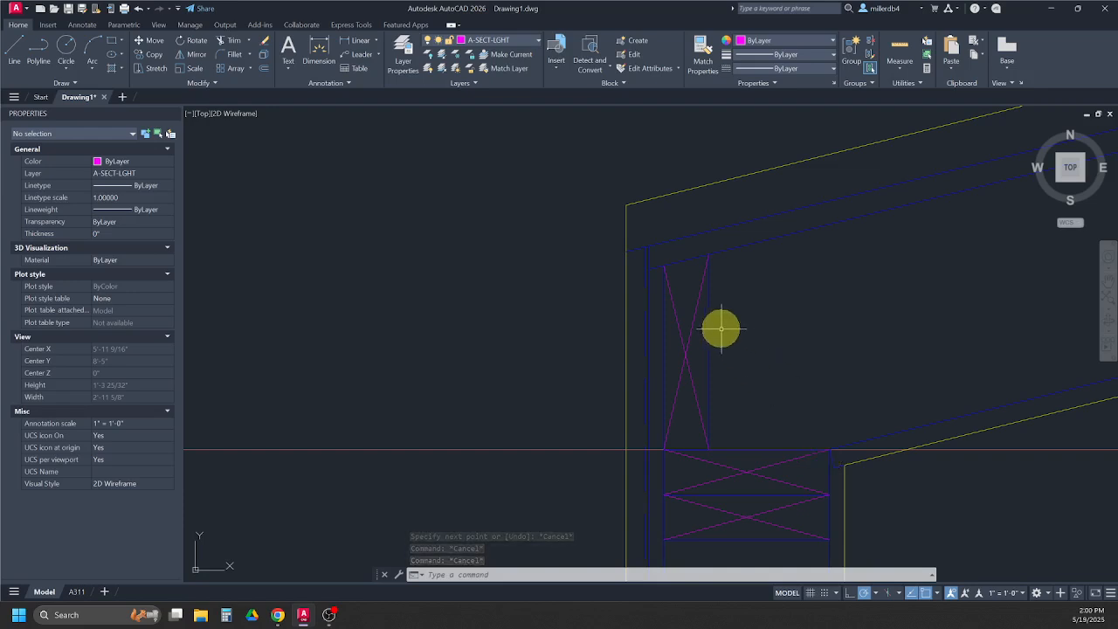
Step: Switch to the A311 PDF in Chrome to examine the roof edge, return to AutoCAD, and inspect the roof outline's outer corner
{"action": "mouse_move", "coordinate": [275, 619]}
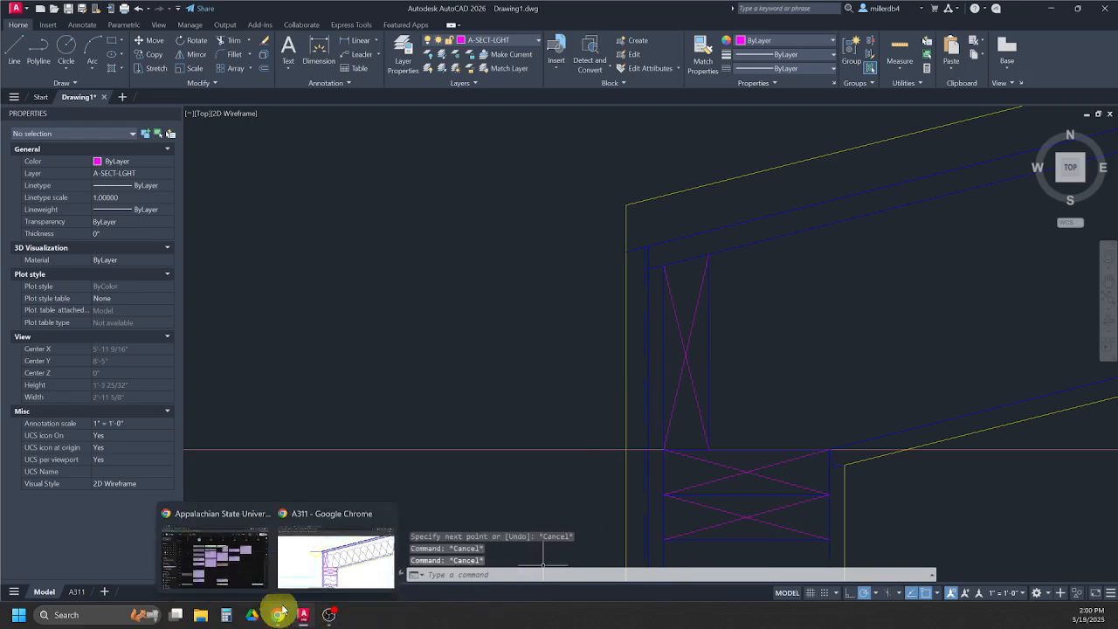
{"action": "left_click", "coordinate": [324, 530]}
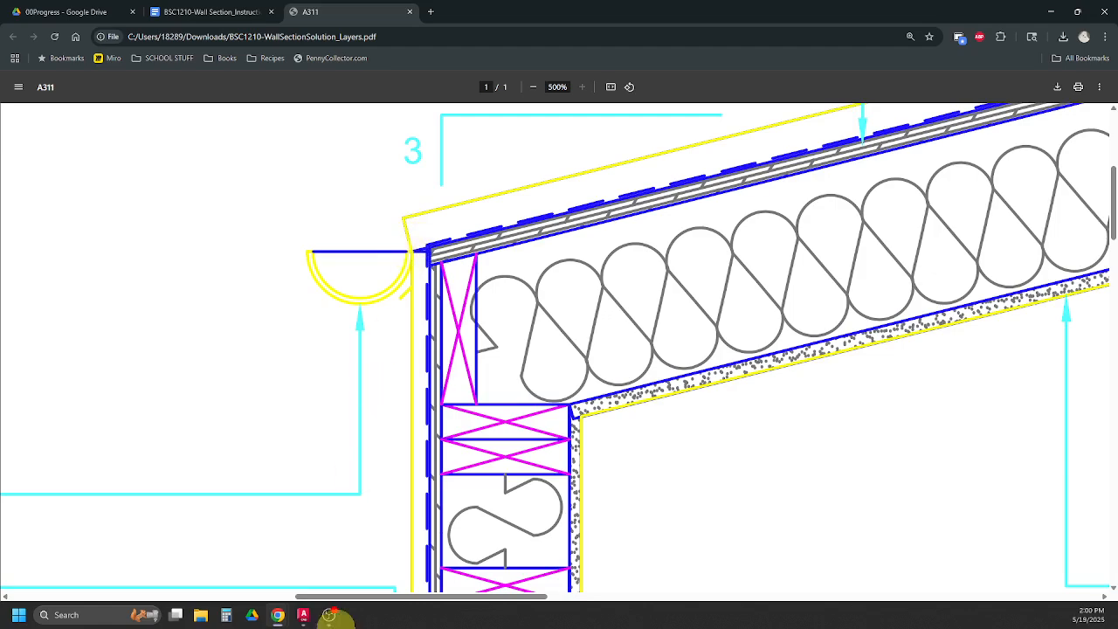
{"action": "mouse_move", "coordinate": [304, 611]}
{"action": "left_click", "coordinate": [316, 560]}
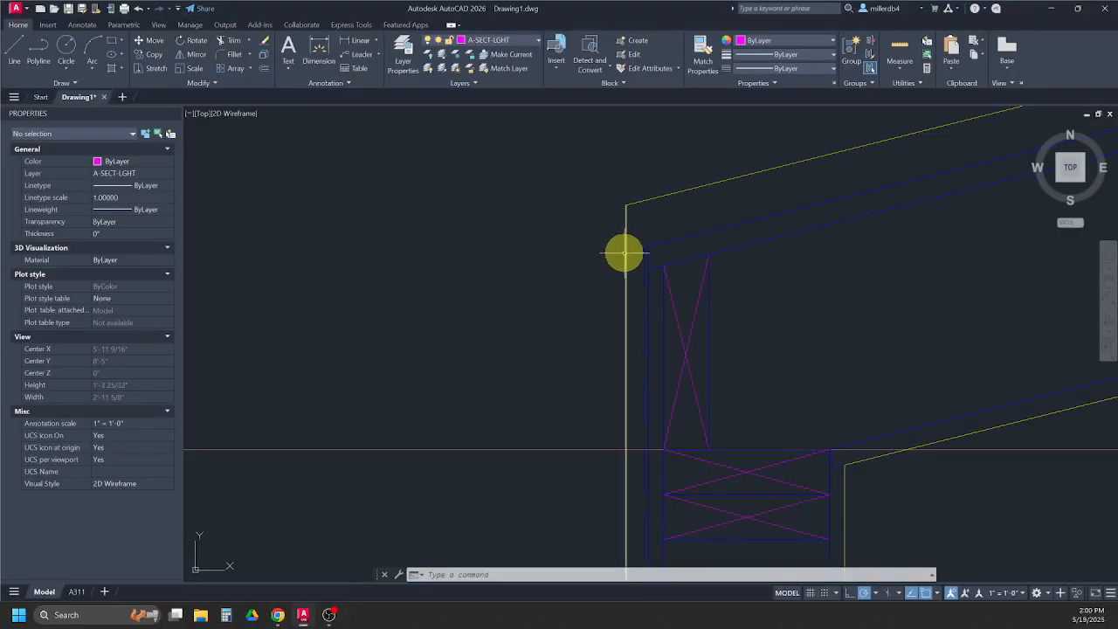
{"action": "mouse_move", "coordinate": [625, 254]}
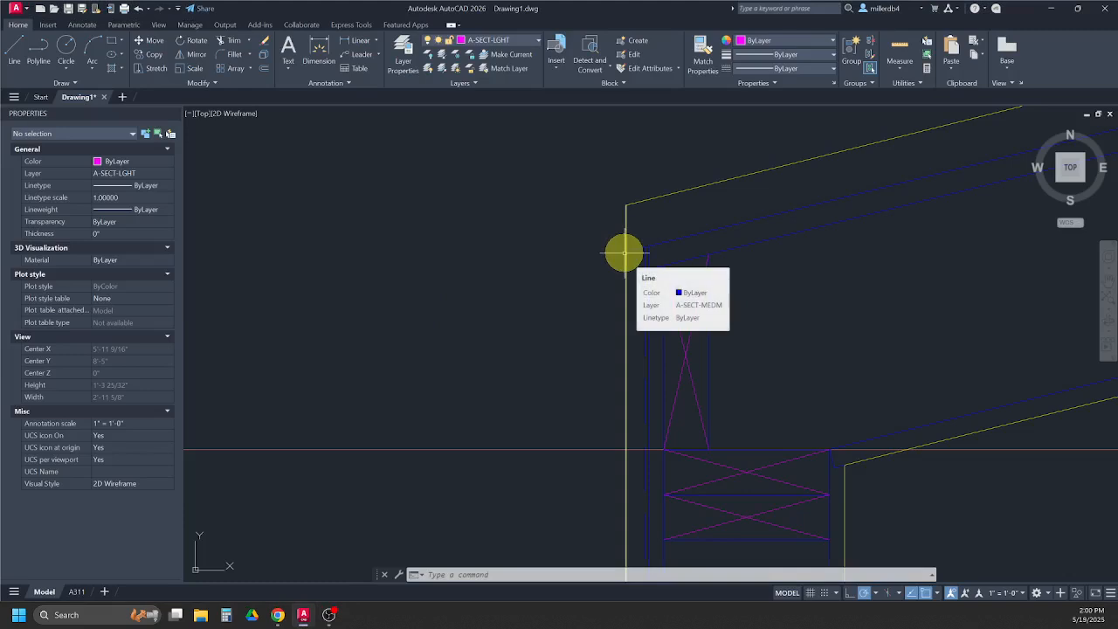
{"action": "scroll", "coordinate": [624, 253], "scroll_direction": "down", "scroll_amount": 2}
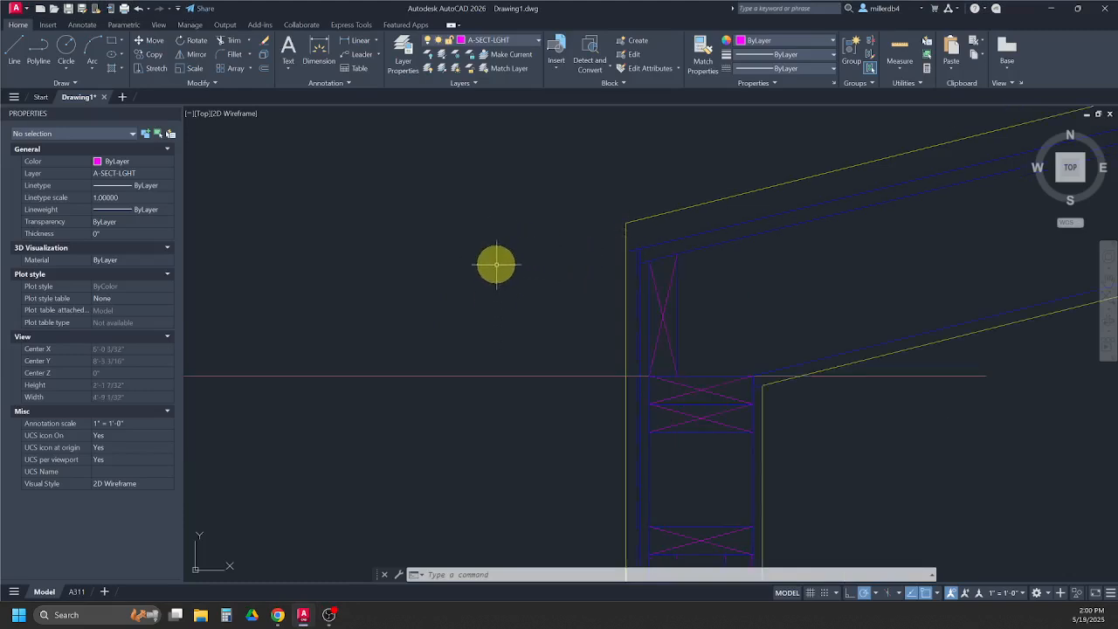
{"action": "left_click", "coordinate": [651, 215]}
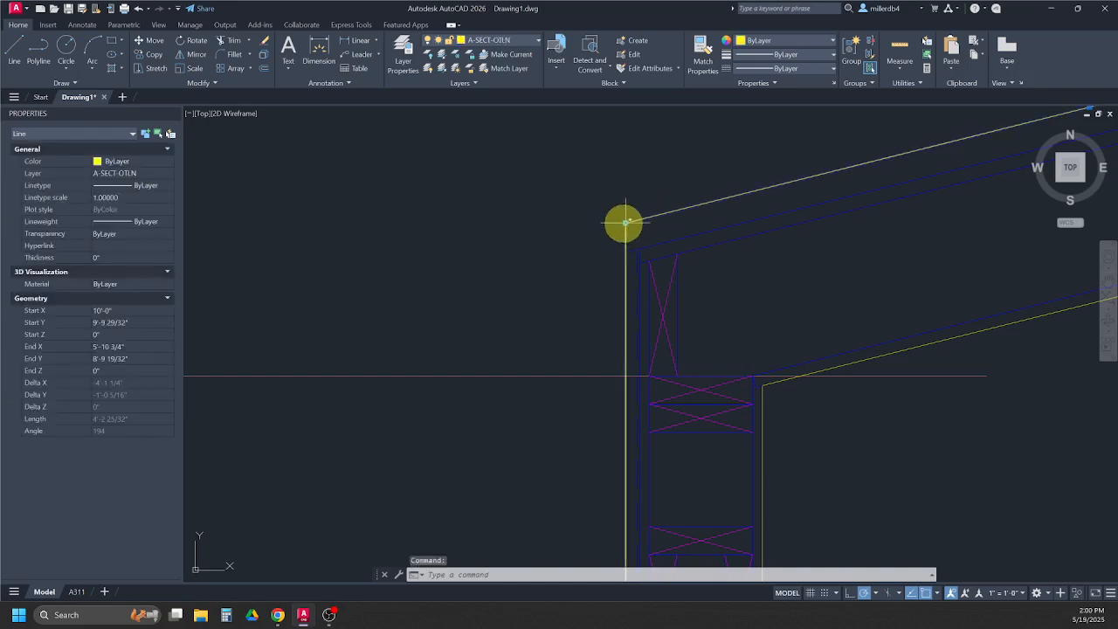
{"action": "mouse_move", "coordinate": [626, 225]}
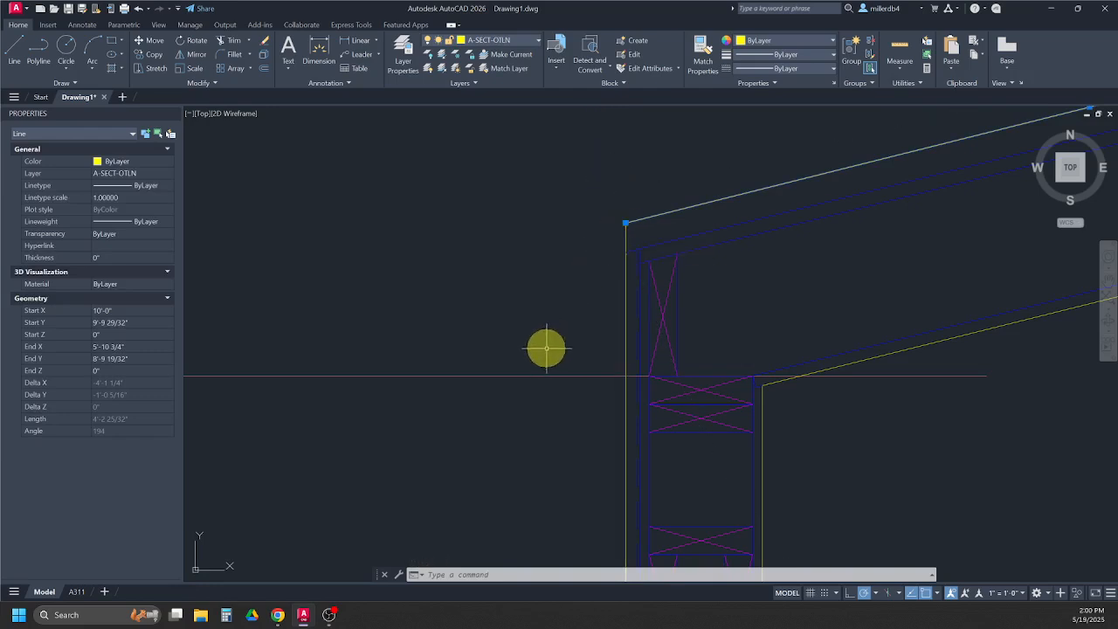
{"action": "key", "text": "Escape"}
{"action": "key", "text": "Escape"}
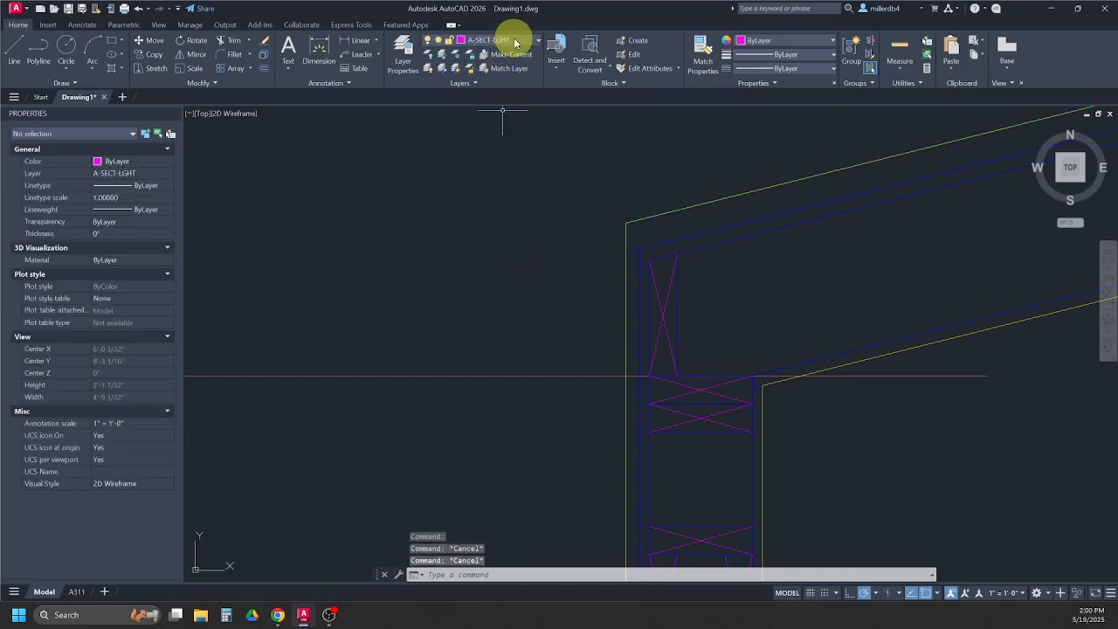
Step: Make A-ANNO-DEFP the current layer
{"action": "left_click", "coordinate": [516, 41]}
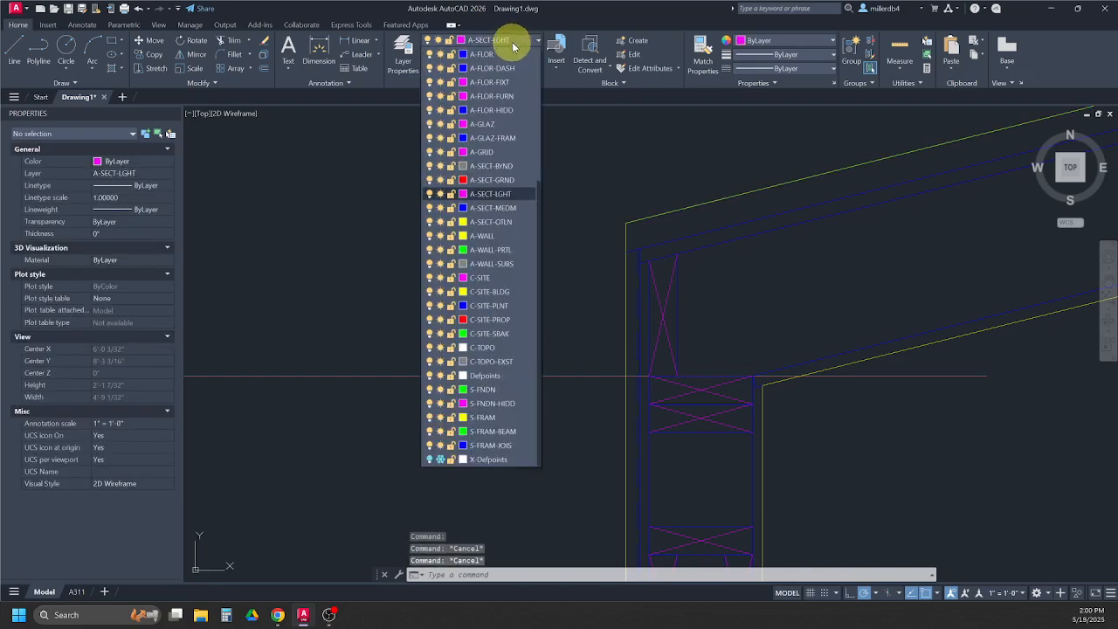
{"action": "scroll", "coordinate": [499, 122], "scroll_direction": "up", "scroll_amount": 5}
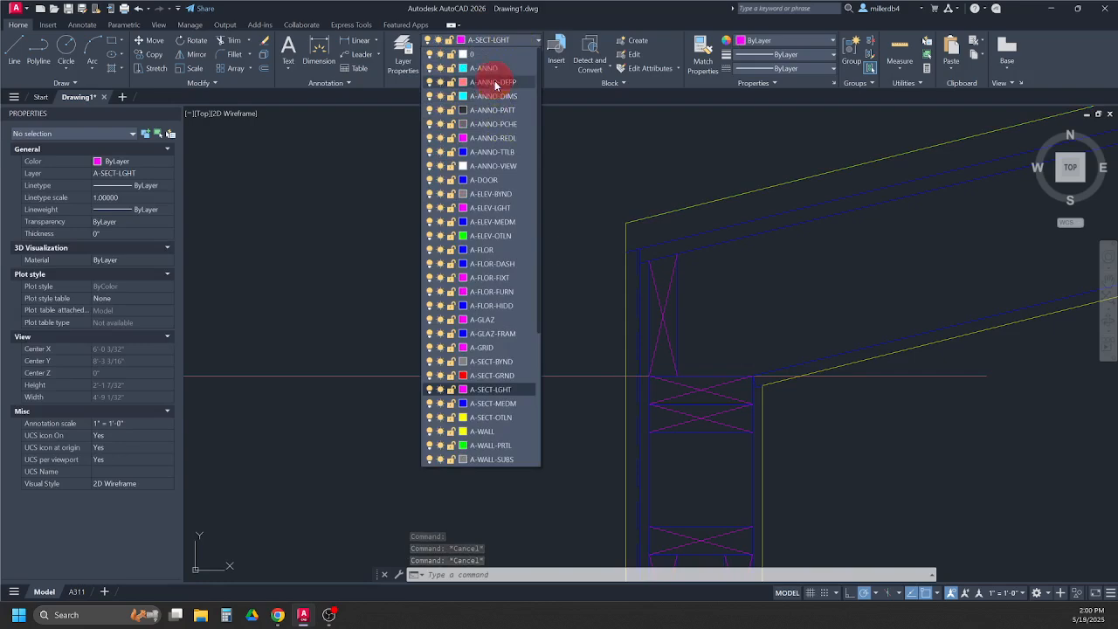
{"action": "left_click", "coordinate": [493, 83]}
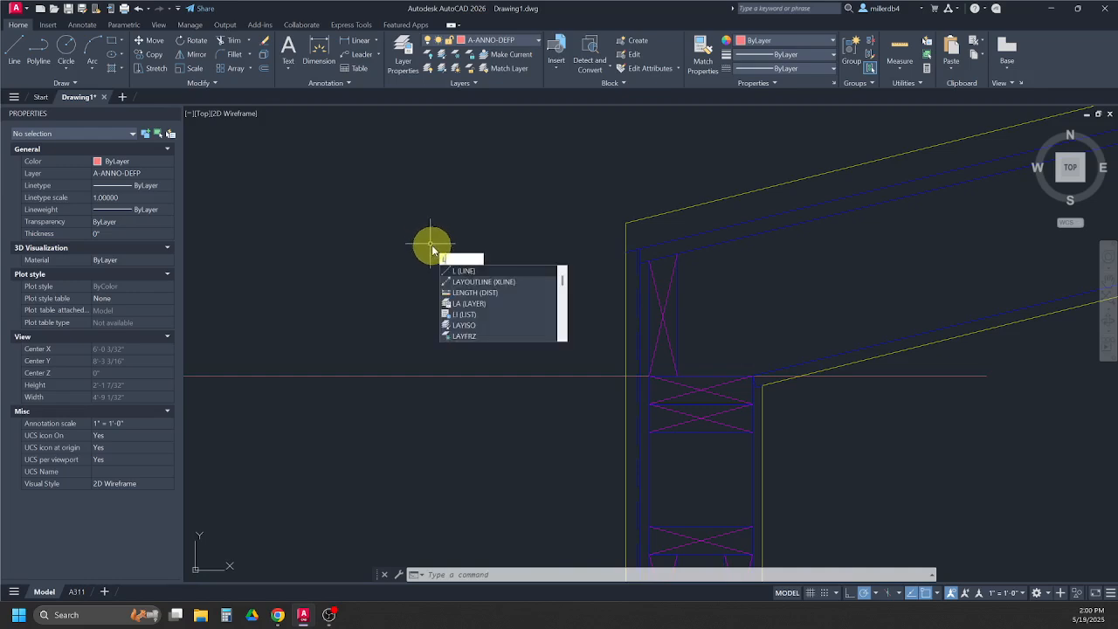
Step: Draw a construction triangle from the roof outline's outer corner: 12" straight up, 3" horizontally outward, then back to the corner
{"action": "key", "text": "Return"}
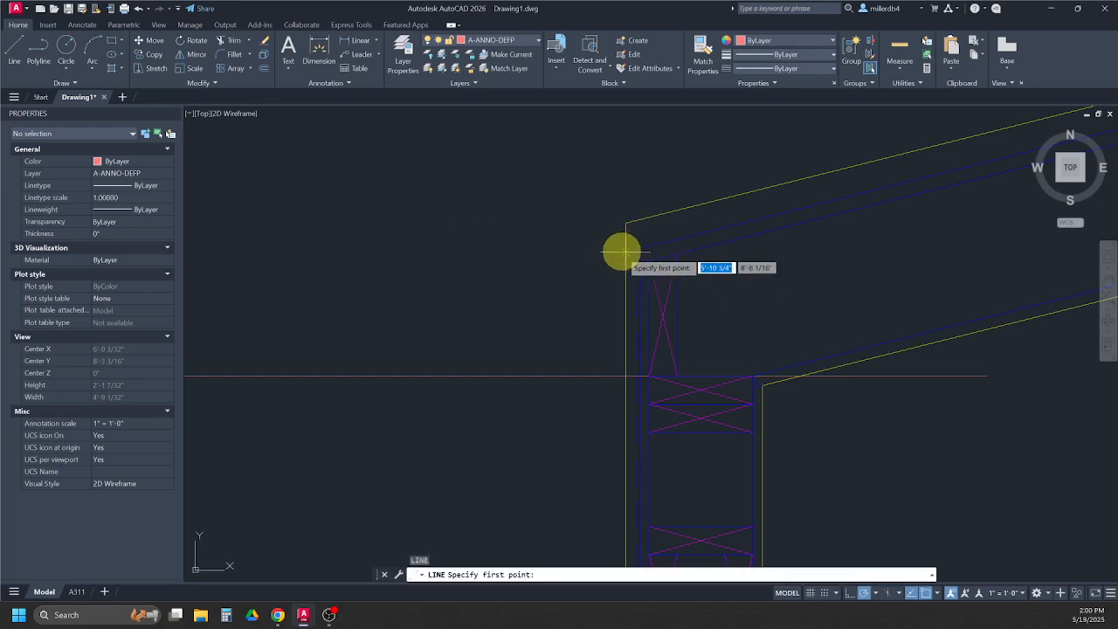
{"action": "left_click", "coordinate": [626, 223]}
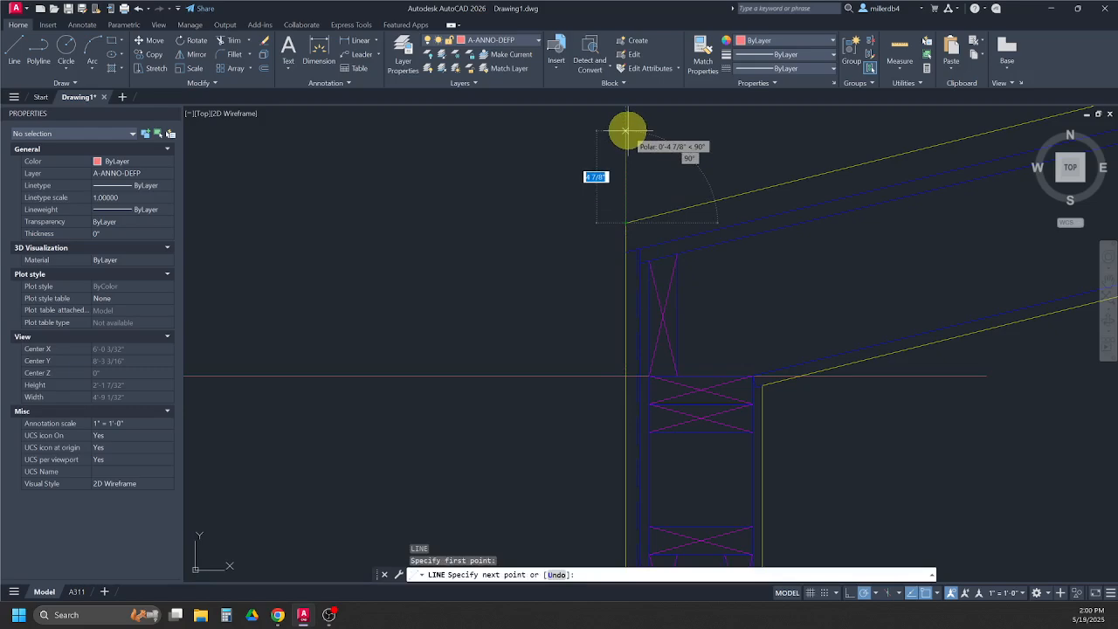
{"action": "type", "text": "12"}
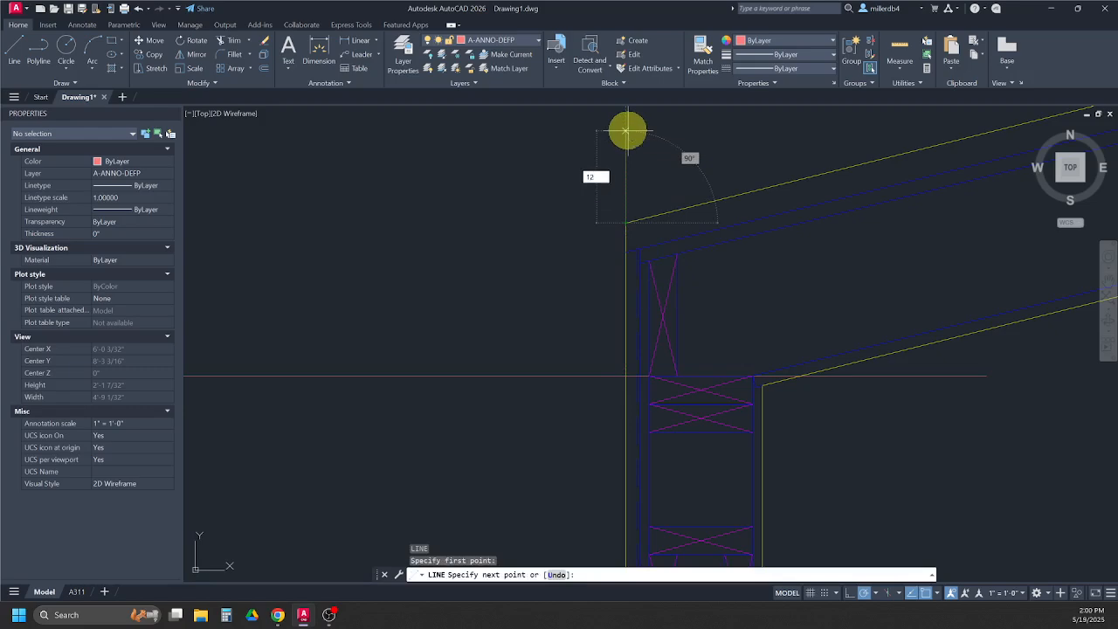
{"action": "key", "text": "Return"}
{"action": "middle_click_drag", "start_coordinate": [623, 170], "coordinate": [637, 357]}
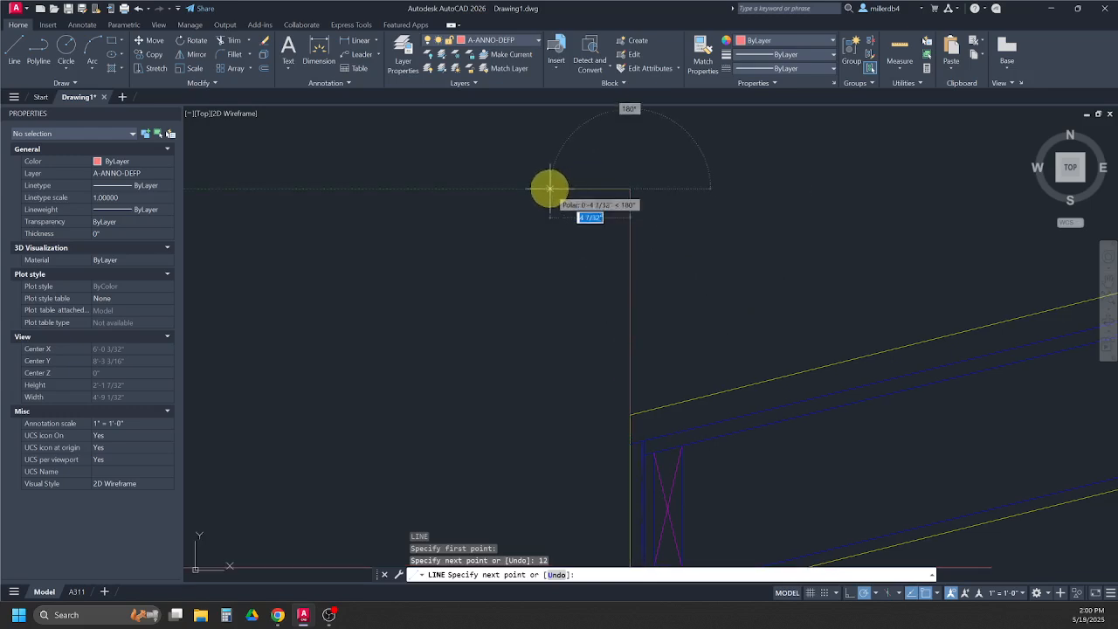
{"action": "type", "text": "3"}
{"action": "key", "text": "Return"}
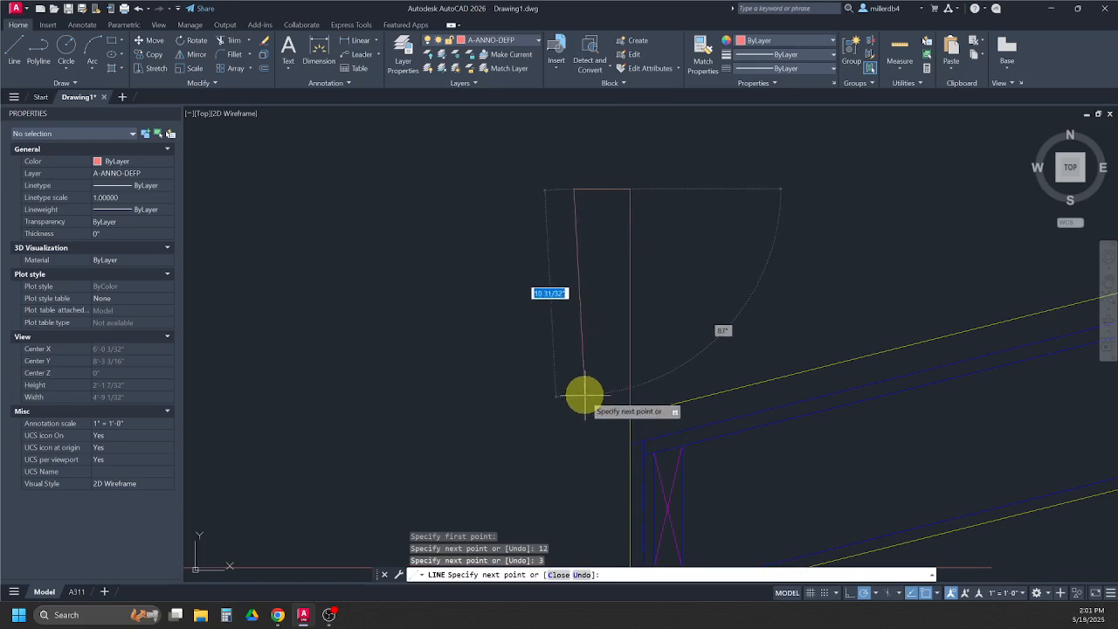
{"action": "left_click", "coordinate": [629, 415]}
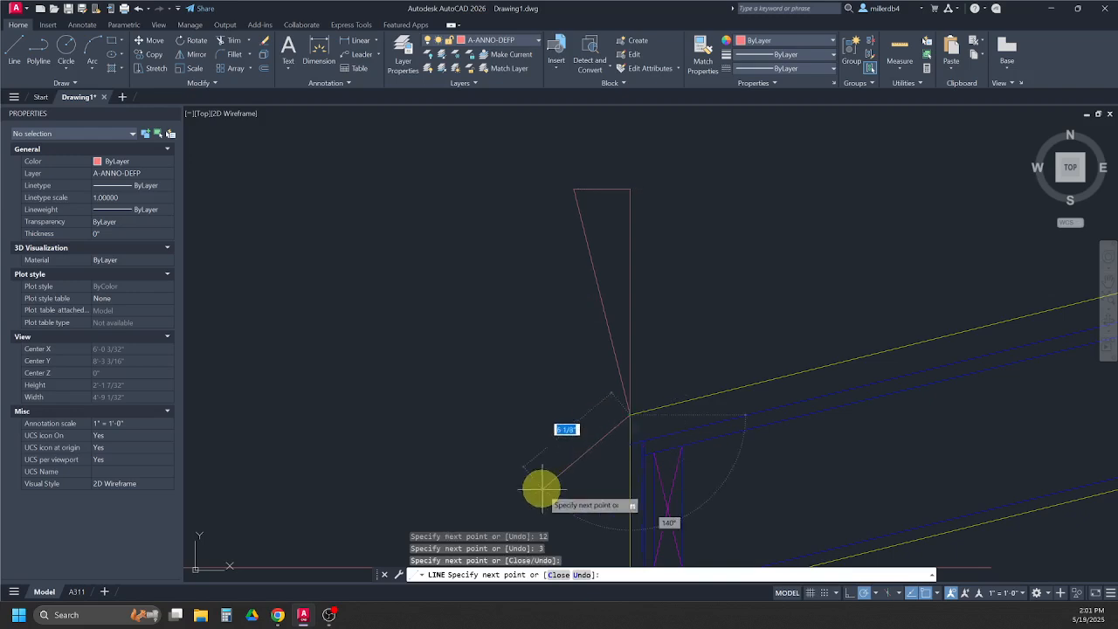
{"action": "key", "text": "Escape"}
{"action": "key", "text": "Escape"}
Step: Move the triangle's sloped line from the roof outline's outer corner down to where the decking's top line meets the wall face
{"action": "left_click", "coordinate": [579, 242]}
{"action": "left_click", "coordinate": [578, 254]}
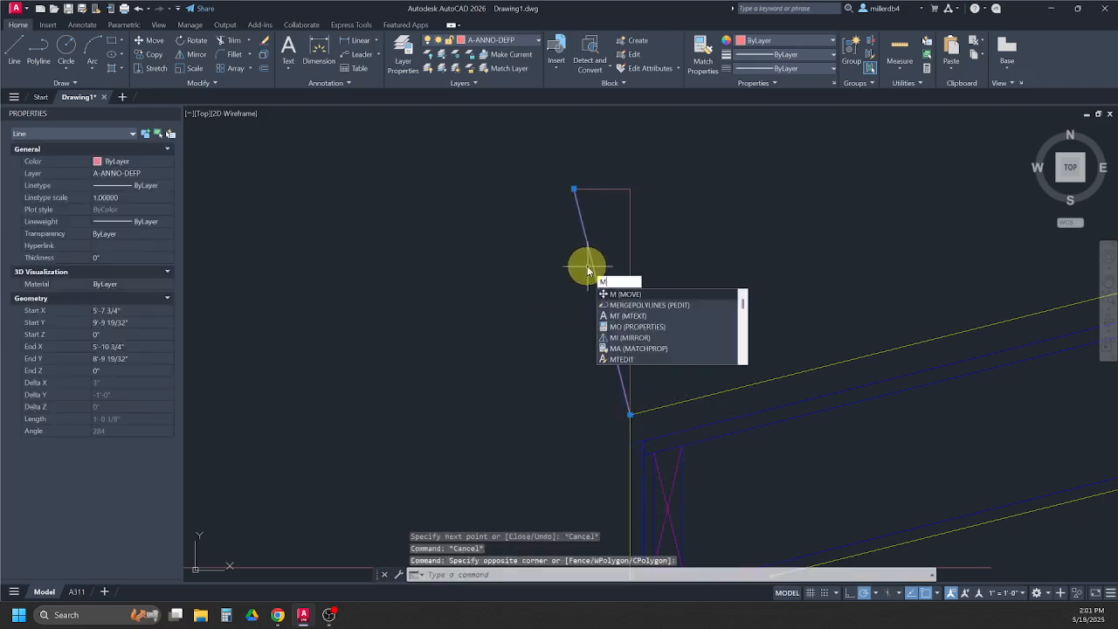
{"action": "type", "text": "m"}
{"action": "key", "text": "Return"}
{"action": "left_click", "coordinate": [630, 415]}
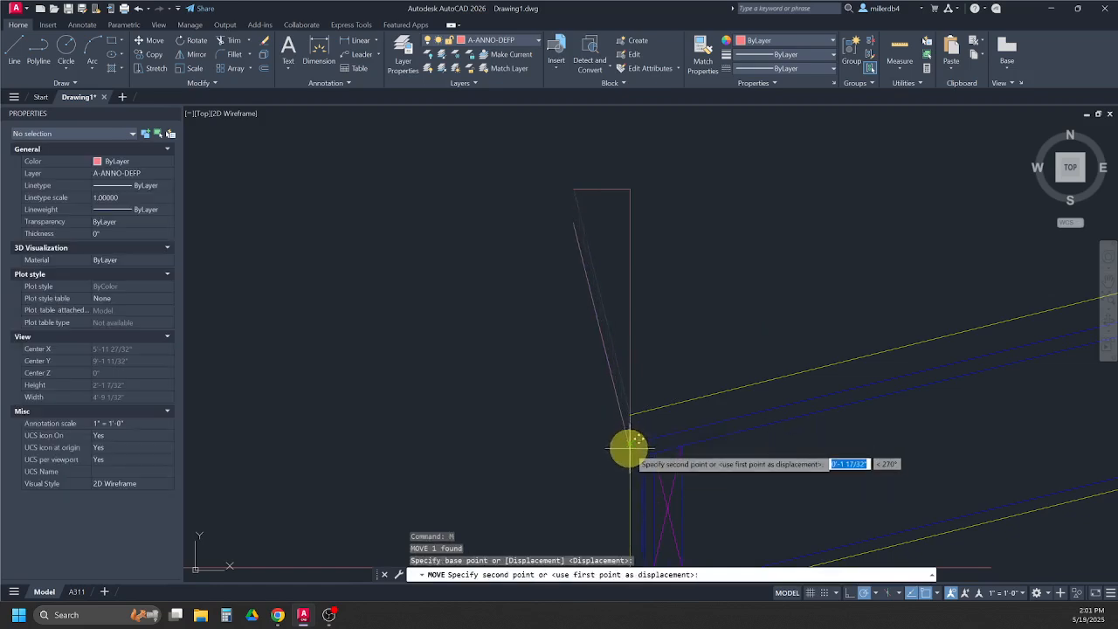
{"action": "scroll", "coordinate": [626, 448], "scroll_direction": "up", "scroll_amount": 8}
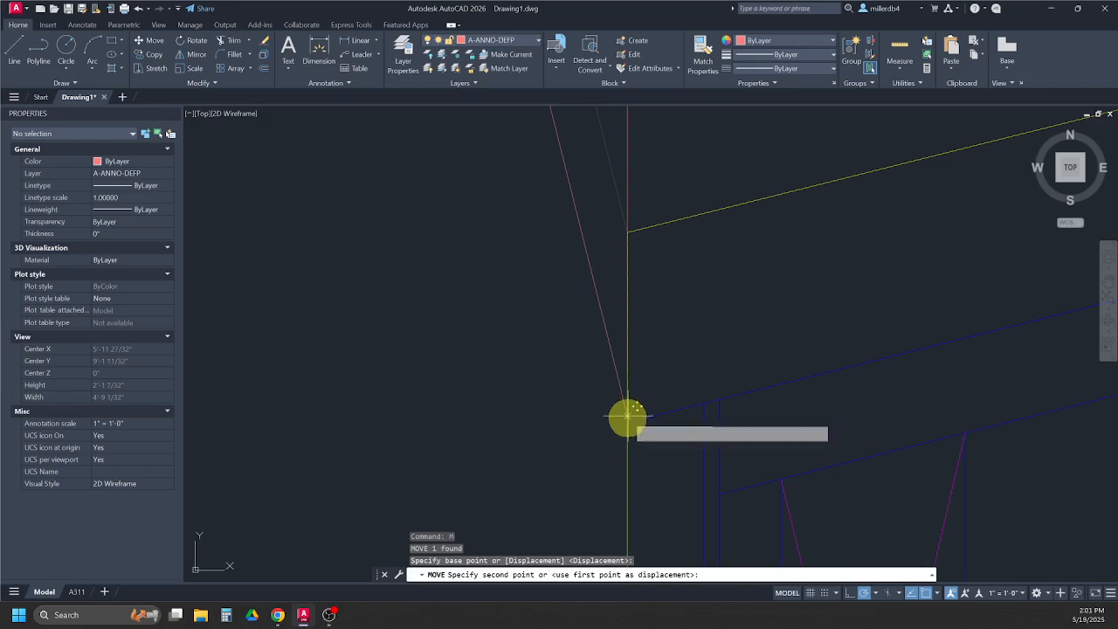
{"action": "left_click", "coordinate": [627, 422]}
{"action": "scroll", "coordinate": [594, 429], "scroll_direction": "down", "scroll_amount": 5}
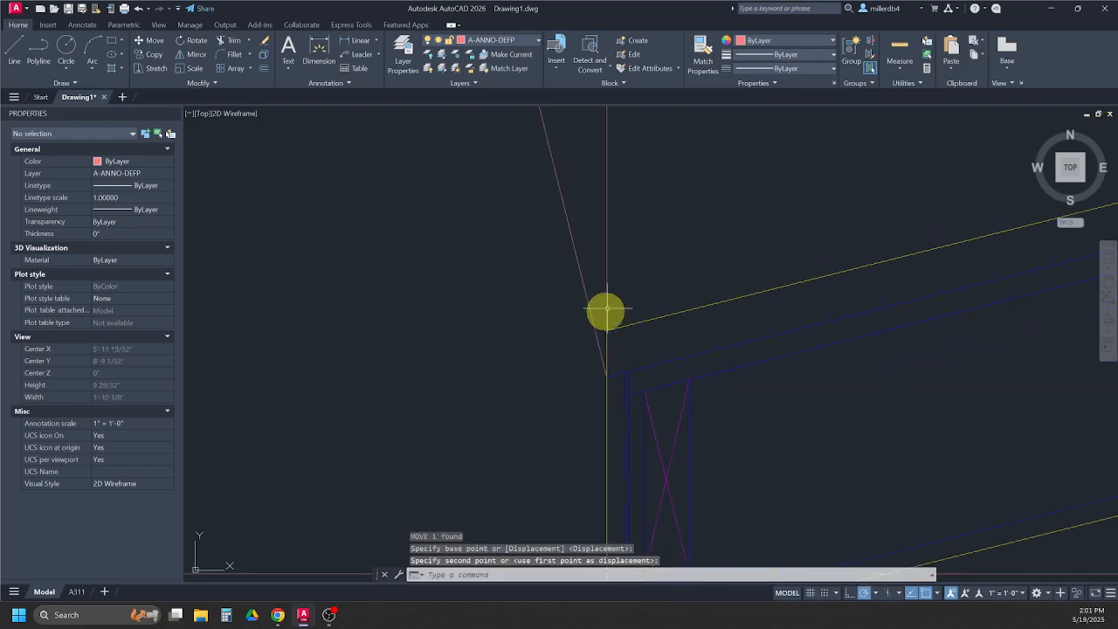
Step: Erase the three construction lines of the slope triangle at the roof's outer corner
{"action": "left_click", "coordinate": [637, 261]}
{"action": "left_click", "coordinate": [576, 148]}
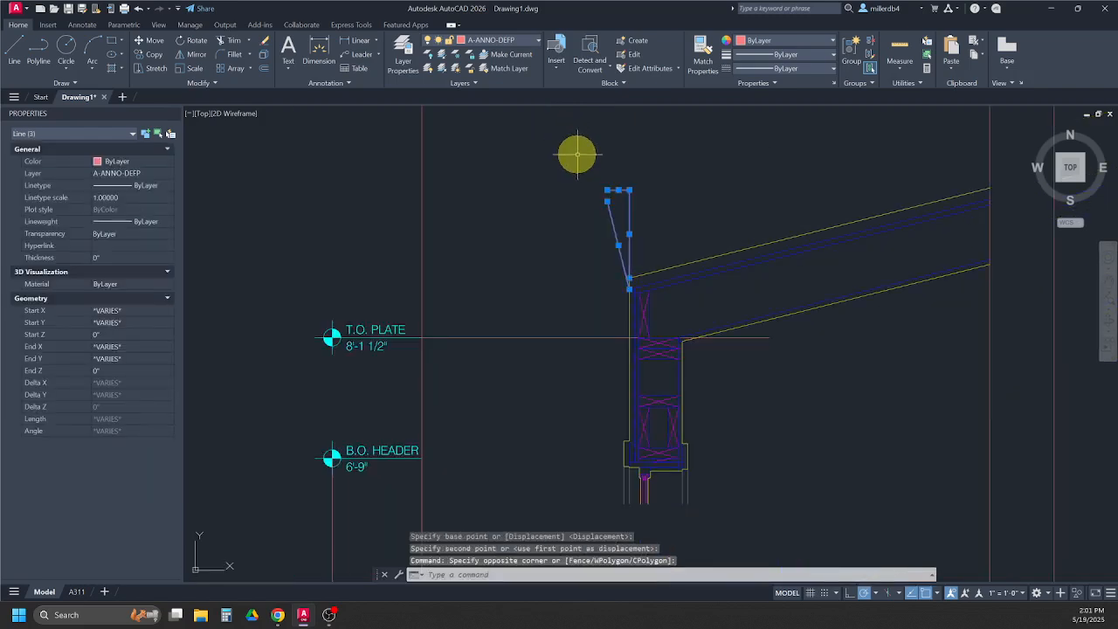
{"action": "key", "text": "Delete"}
Step: Draw a construction triangle from the decking top line's end on the wall face: 12" up, 3" horizontally outward, then back to the start
{"action": "scroll", "coordinate": [616, 290], "scroll_direction": "up", "scroll_amount": 10}
{"action": "mouse_move", "coordinate": [721, 267]}
{"action": "middle_mouse_down"}
{"action": "mouse_move", "coordinate": [611, 310]}
{"action": "mouse_move", "coordinate": [550, 387]}
{"action": "middle_mouse_up"}
{"action": "scroll", "coordinate": [603, 327], "scroll_direction": "up", "scroll_amount": 2}
{"action": "scroll", "coordinate": [603, 327], "scroll_direction": "up", "scroll_amount": 2}
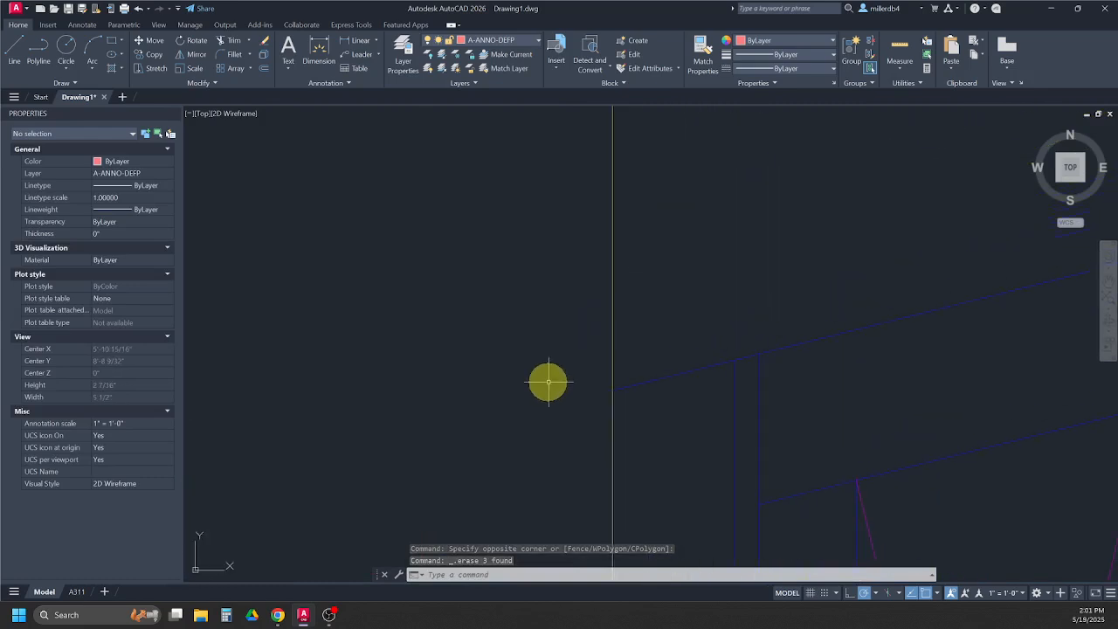
{"action": "type", "text": "l"}
{"action": "key", "text": "Return"}
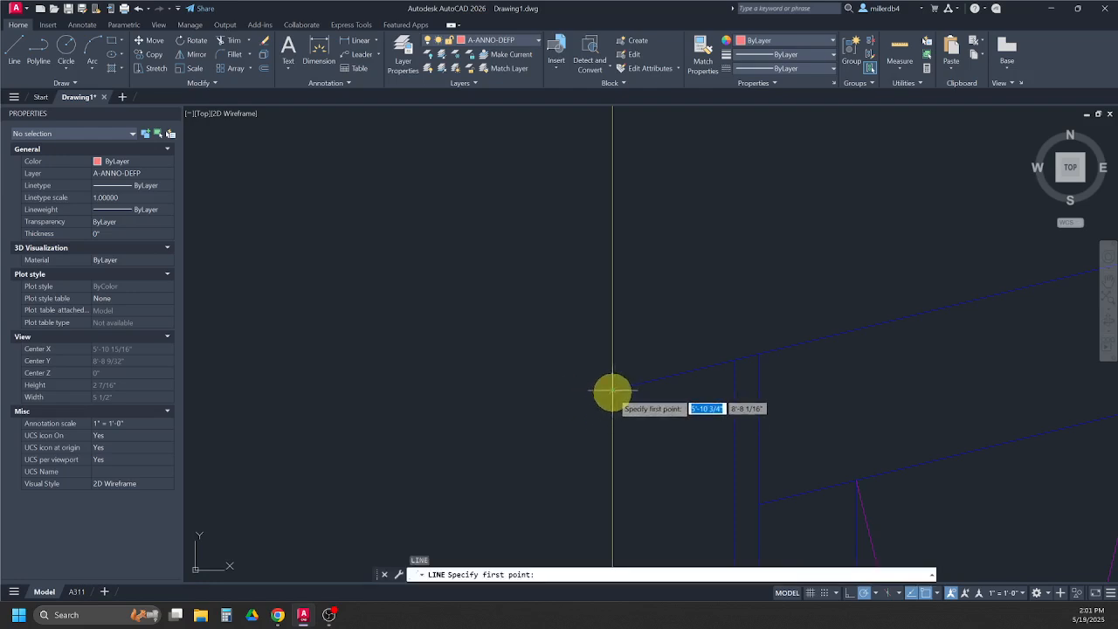
{"action": "left_click", "coordinate": [613, 391]}
{"action": "scroll", "coordinate": [612, 391], "scroll_direction": "down", "scroll_amount": 3}
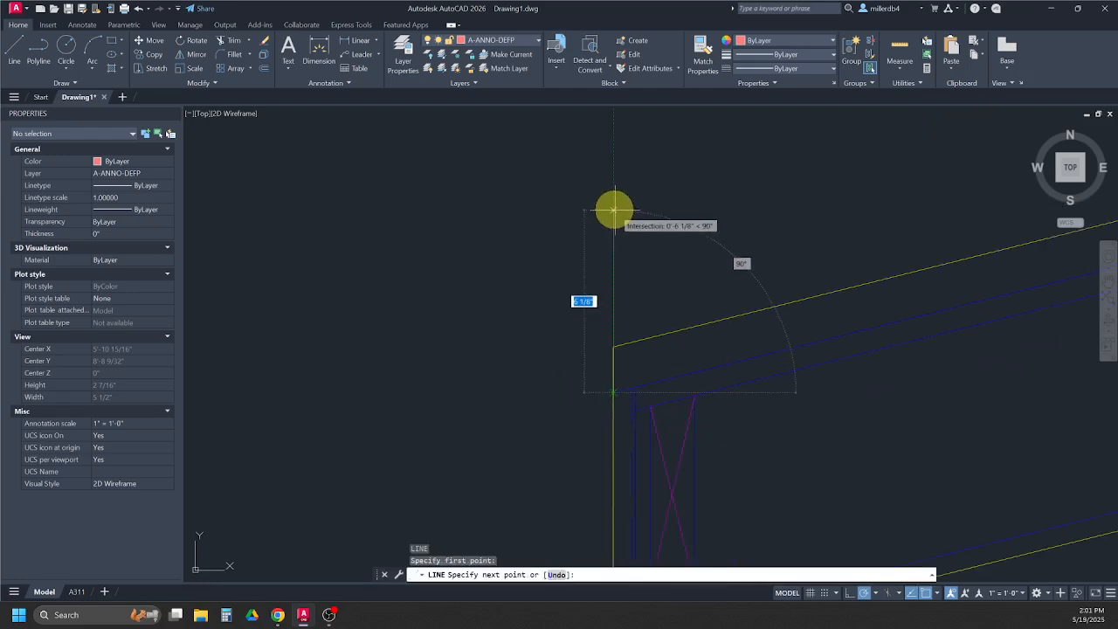
{"action": "type", "text": "12"}
{"action": "key", "text": "Return"}
{"action": "scroll", "coordinate": [611, 208], "scroll_direction": "down", "scroll_amount": 4}
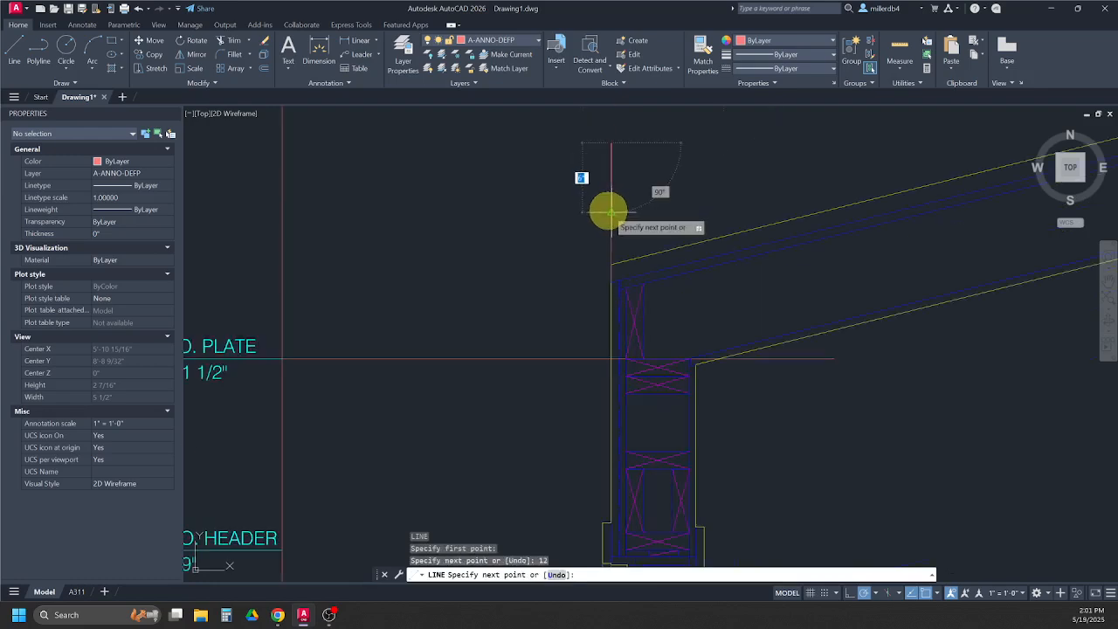
{"action": "middle_click_drag", "start_coordinate": [609, 208], "coordinate": [619, 278]}
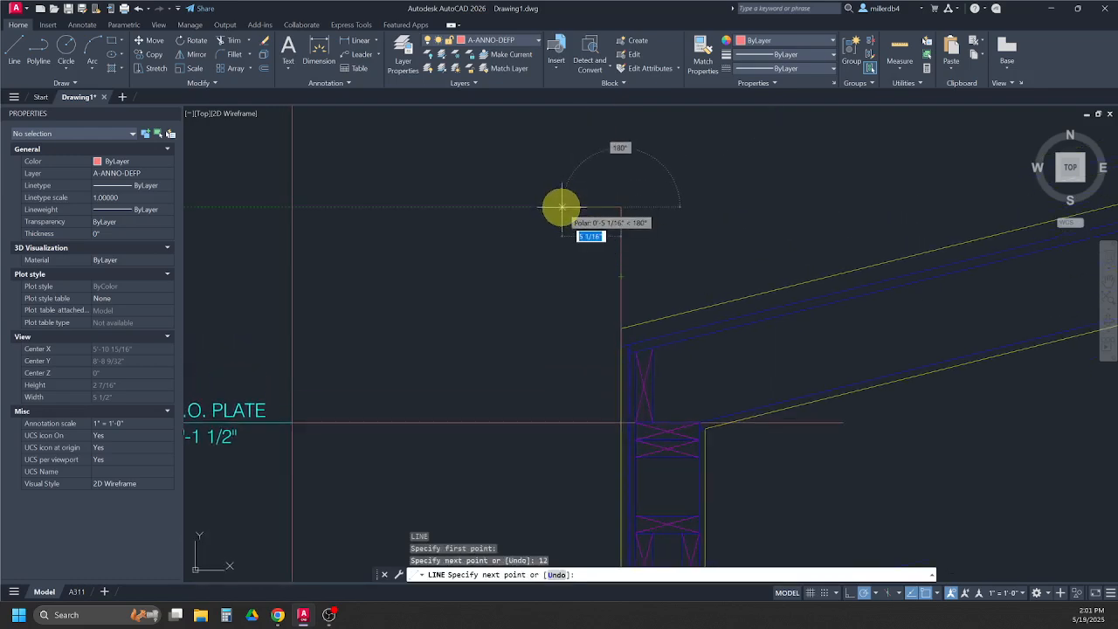
{"action": "type", "text": "3"}
{"action": "key", "text": "Return"}
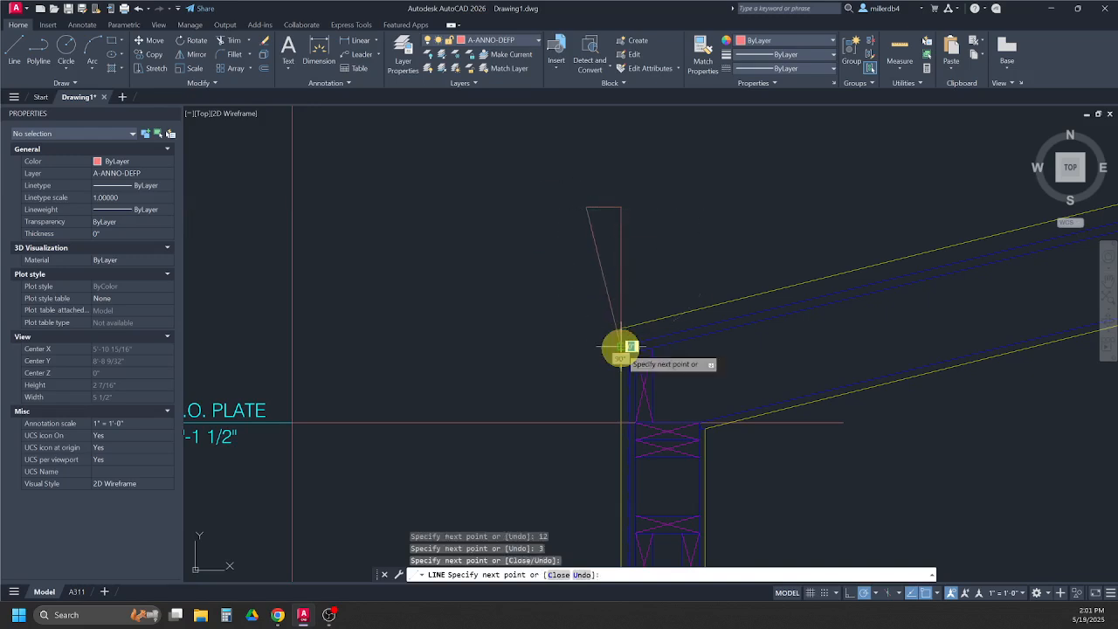
Step: Extend the roof outline's top line outward at the eave to meet the sloped construction line
{"action": "scroll", "coordinate": [621, 347], "scroll_direction": "up", "scroll_amount": 3}
{"action": "key", "text": "Escape"}
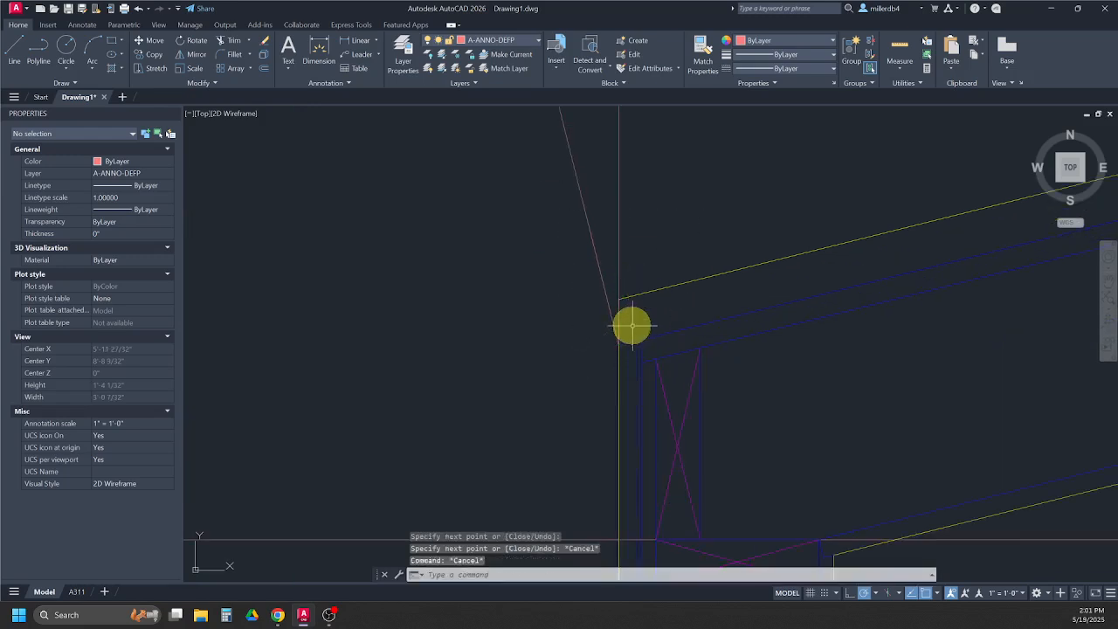
{"action": "key", "text": "Escape"}
{"action": "key", "text": "Escape"}
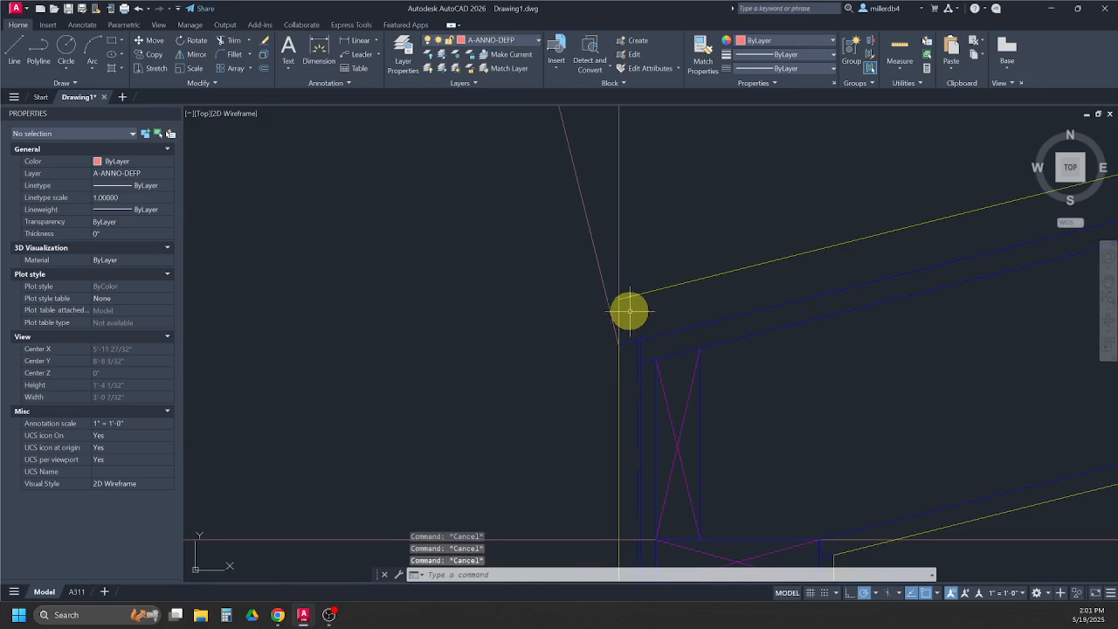
{"action": "key", "text": "Return"}
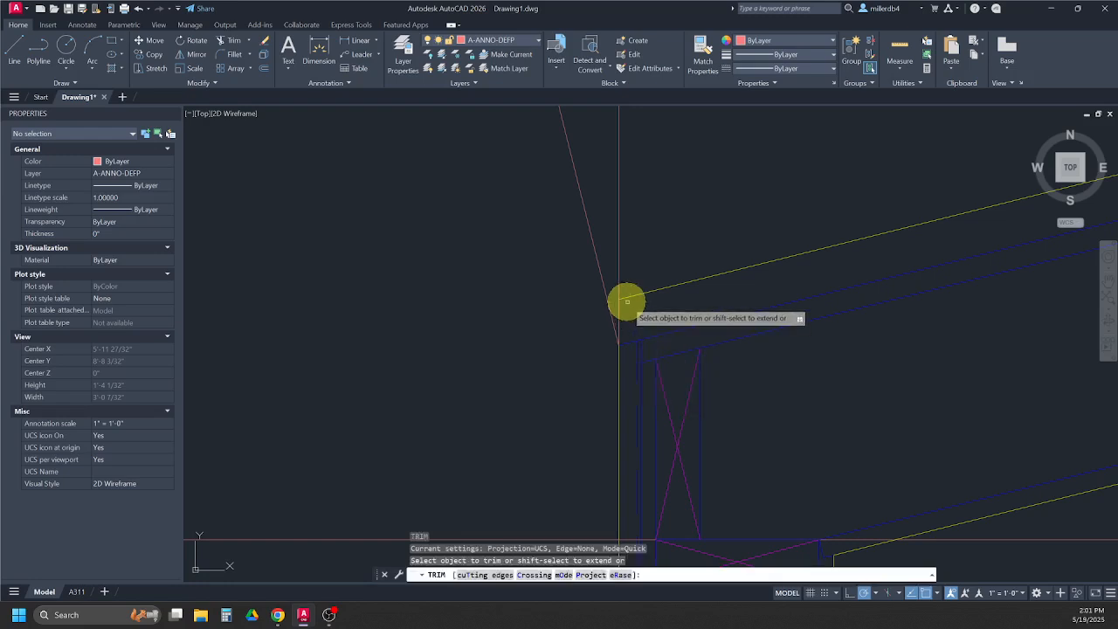
{"action": "left_click", "coordinate": [637, 296]}
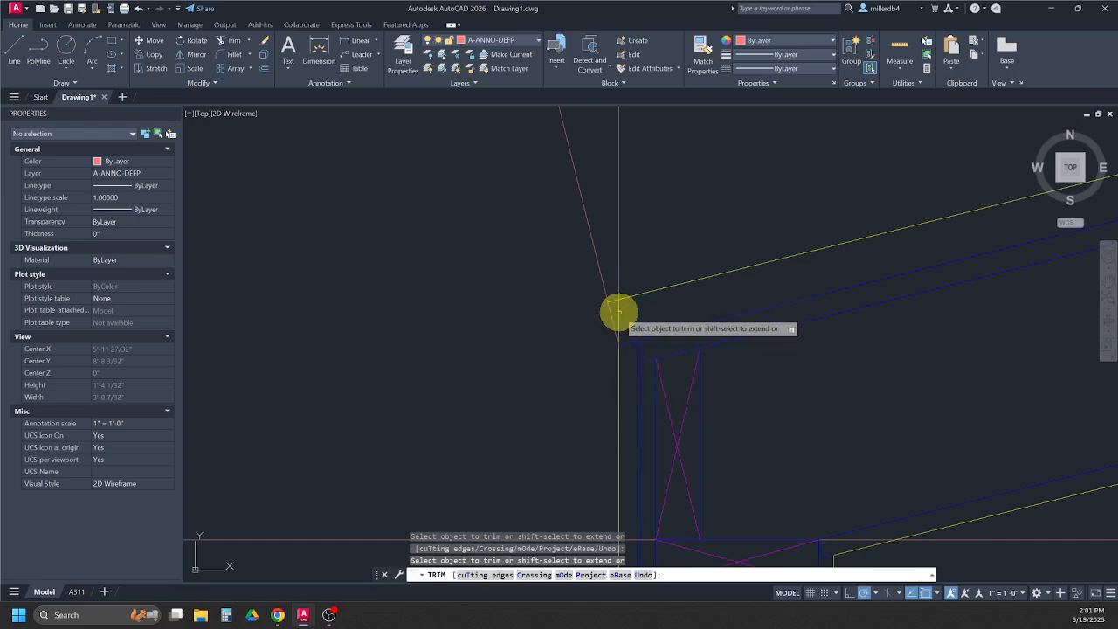
Step: Trim the construction triangle above the roof outline and the vertical line at the eave, keeping the short sloped edge piece
{"action": "left_click", "coordinate": [629, 265]}
{"action": "left_click", "coordinate": [581, 254]}
{"action": "left_click", "coordinate": [629, 315]}
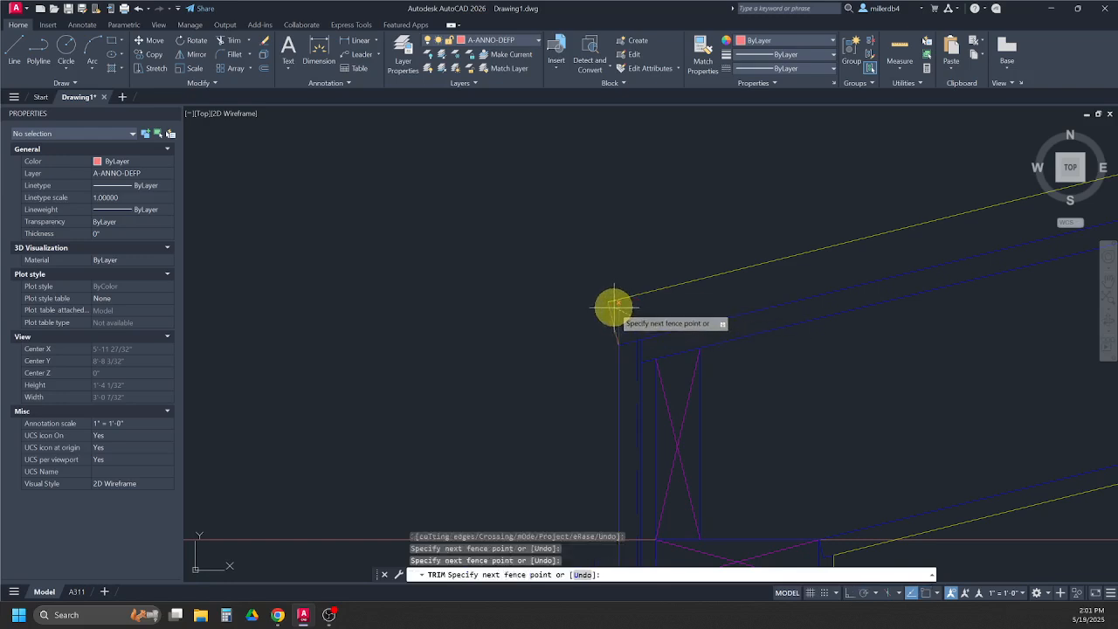
{"action": "key", "text": "Return"}
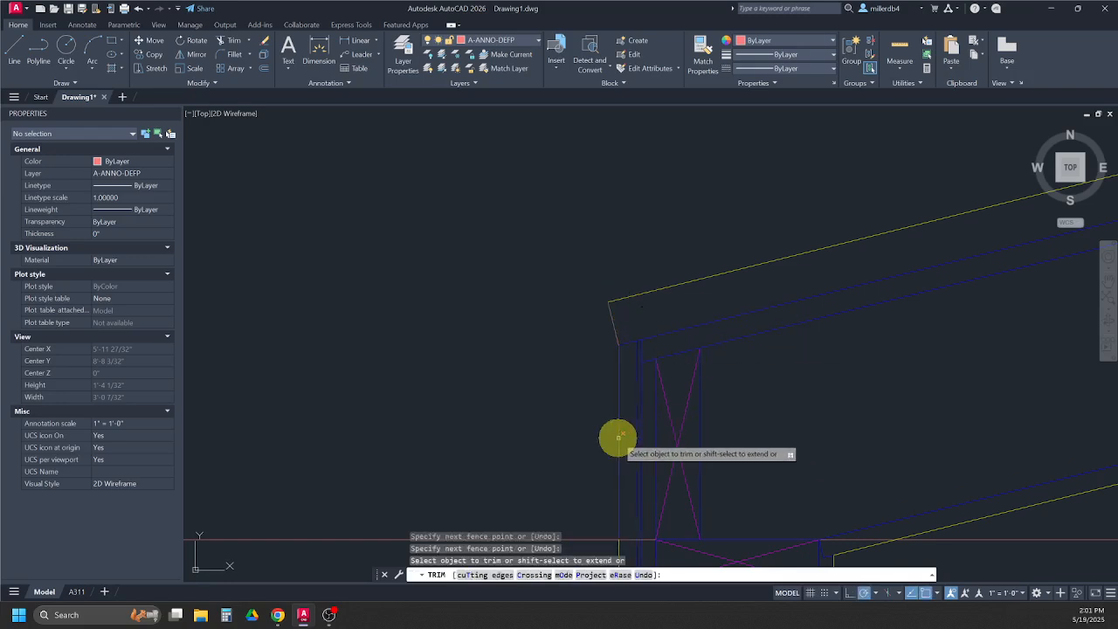
{"action": "key", "text": "Escape"}
{"action": "key", "text": "Escape"}
{"action": "key", "text": "Escape"}
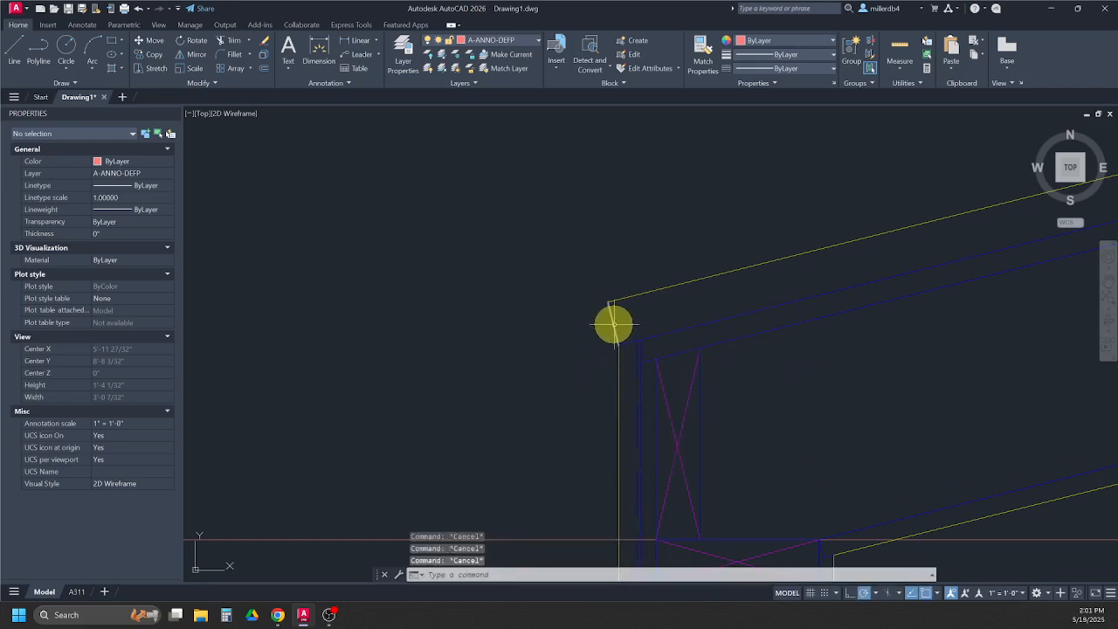
Step: Assign the short sloped edge line at the eave to layer A-SECT-OTLN
{"action": "left_click", "coordinate": [613, 324]}
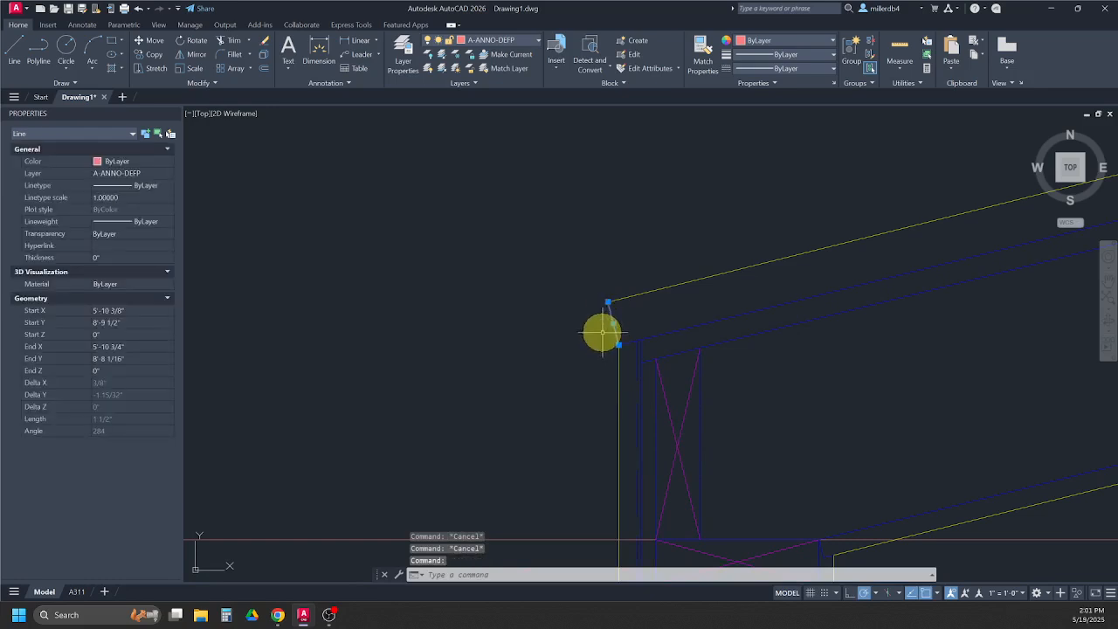
{"action": "left_click", "coordinate": [486, 40]}
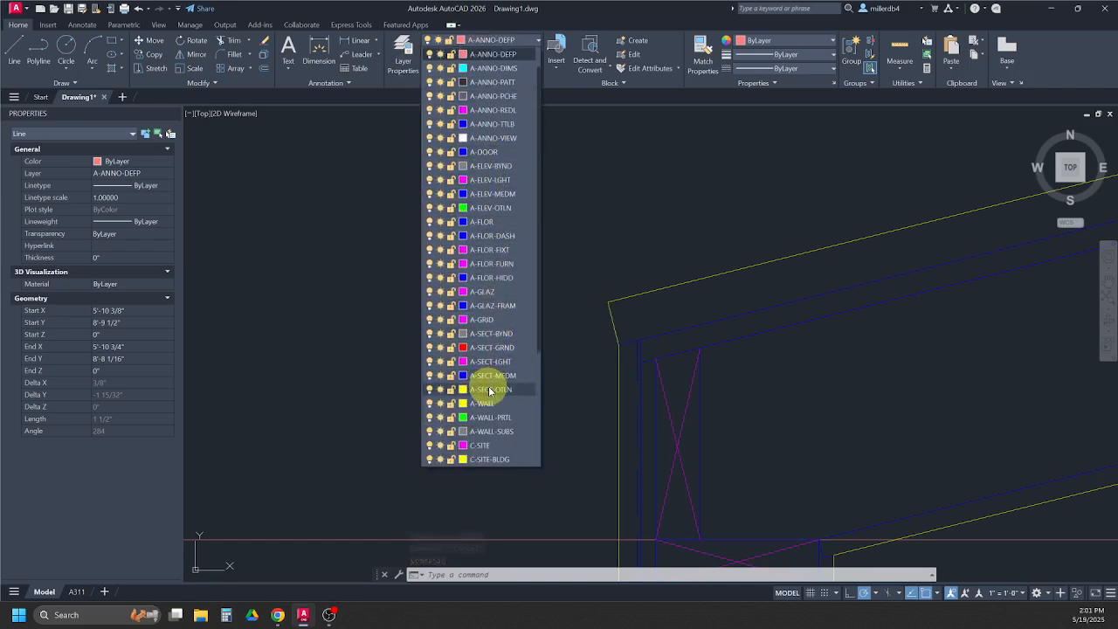
{"action": "left_click", "coordinate": [489, 391]}
{"action": "key", "text": "Escape"}
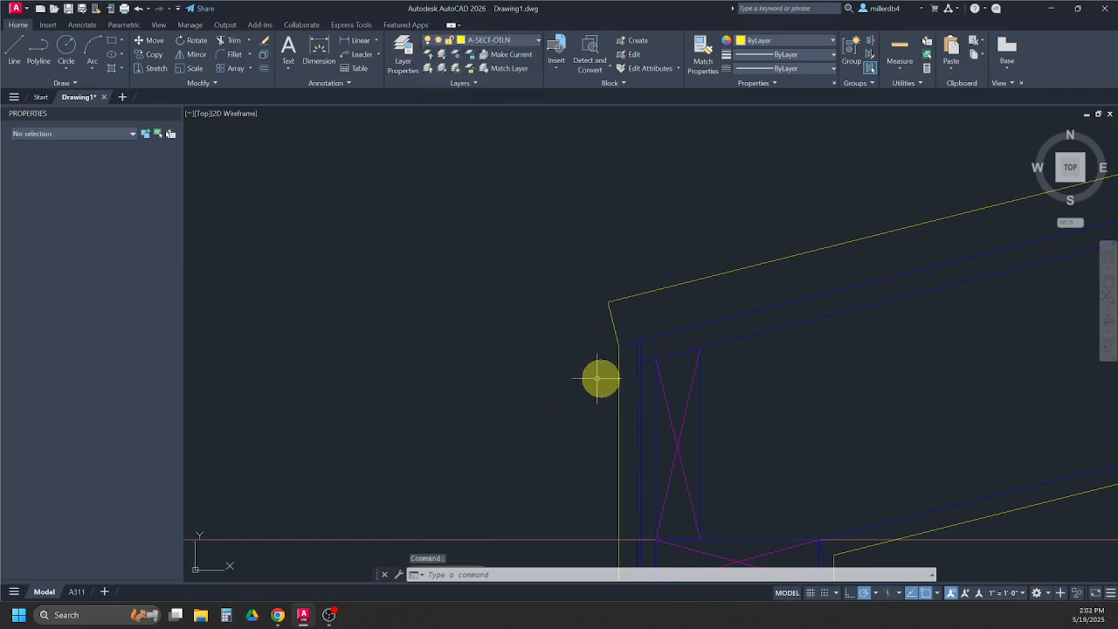
{"action": "key", "text": "Escape"}
{"action": "key", "text": "Escape"}
{"action": "key", "text": "Escape"}
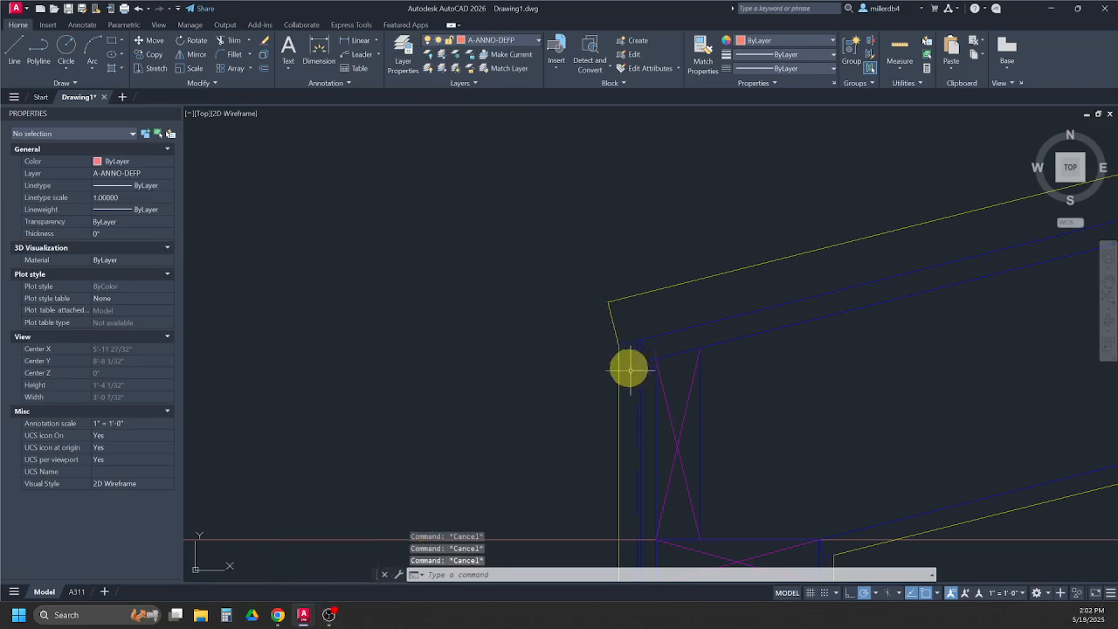
Step: Check the roof membrane in the A311 PDF in Chrome, and offset the decking's top line .125 upward in the AutoCAD drawing
{"action": "left_click", "coordinate": [278, 617]}
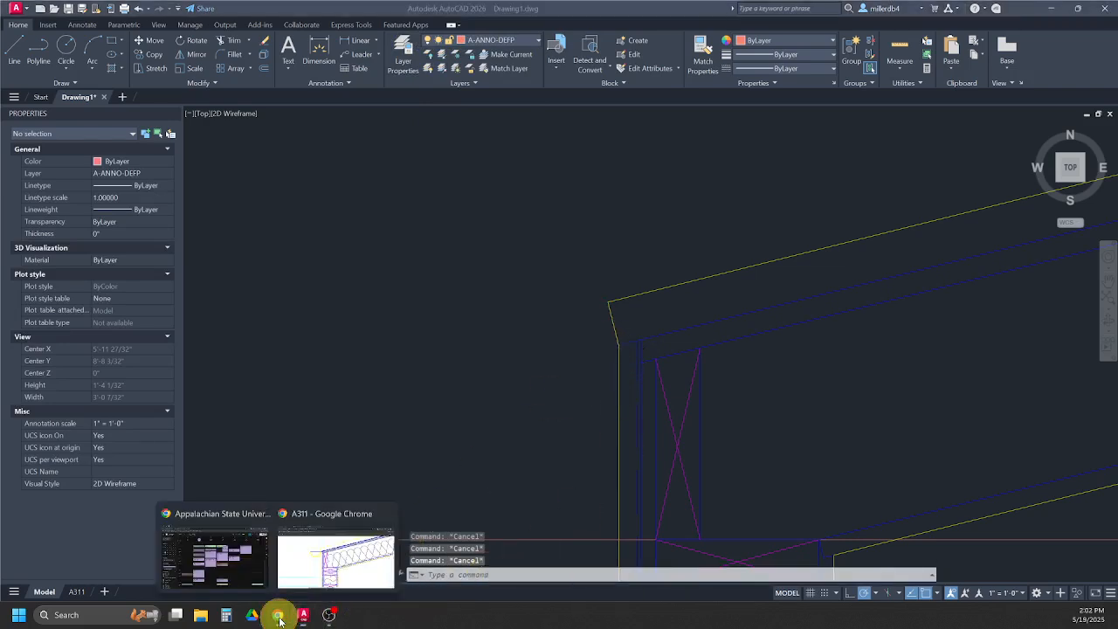
{"action": "left_click", "coordinate": [332, 564]}
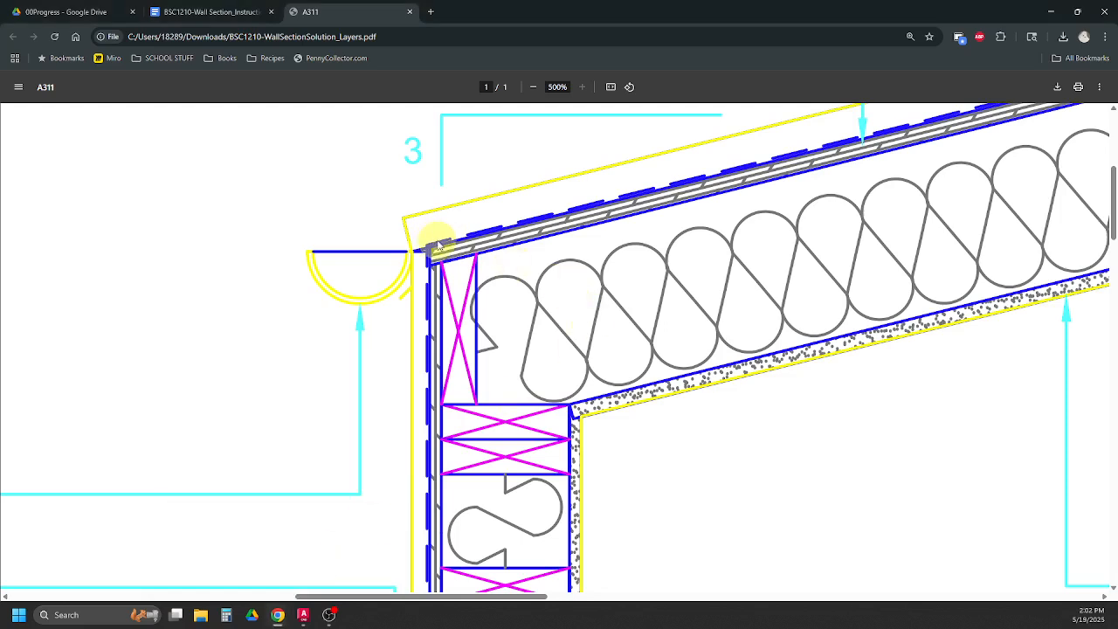
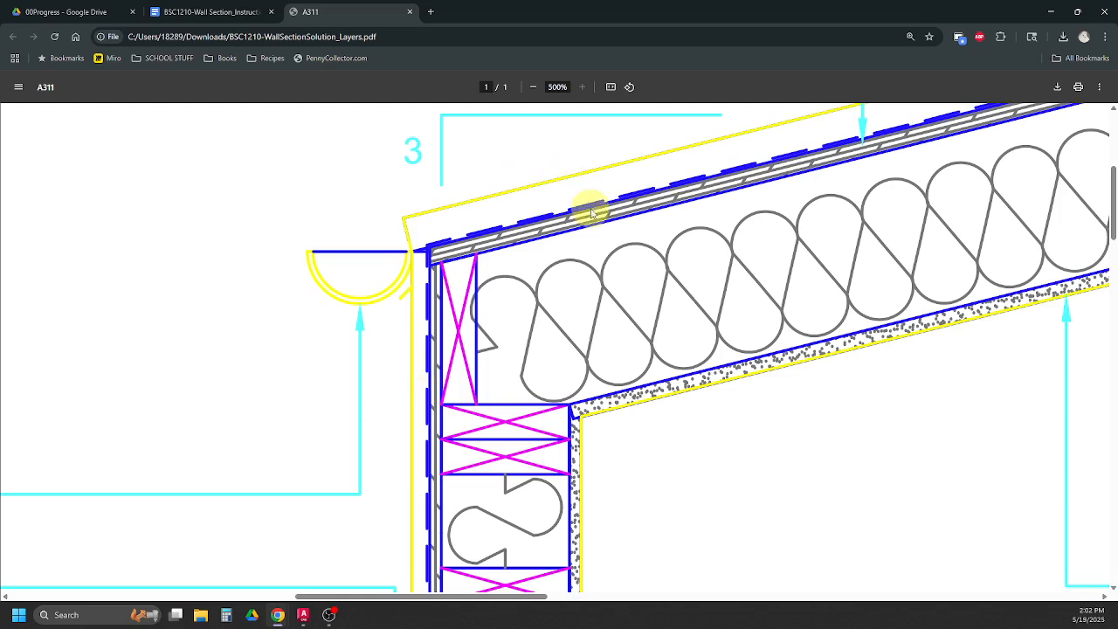
{"action": "left_click", "coordinate": [303, 615]}
{"action": "middle_click_drag", "start_coordinate": [694, 344], "coordinate": [623, 337]}
{"action": "type", "text": "o"}
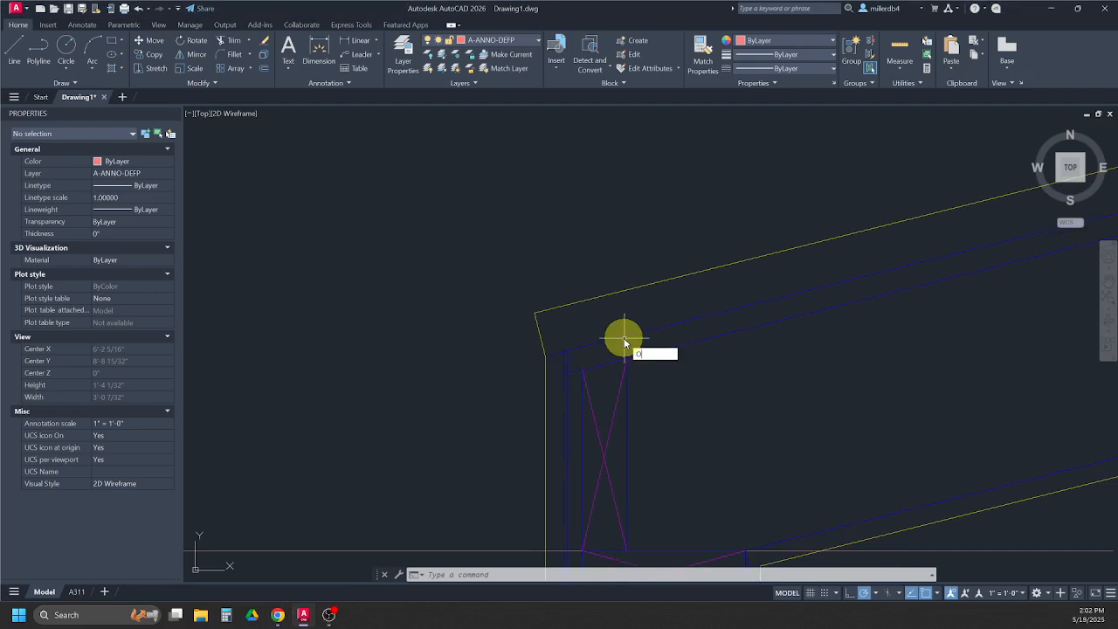
{"action": "key", "text": "Return"}
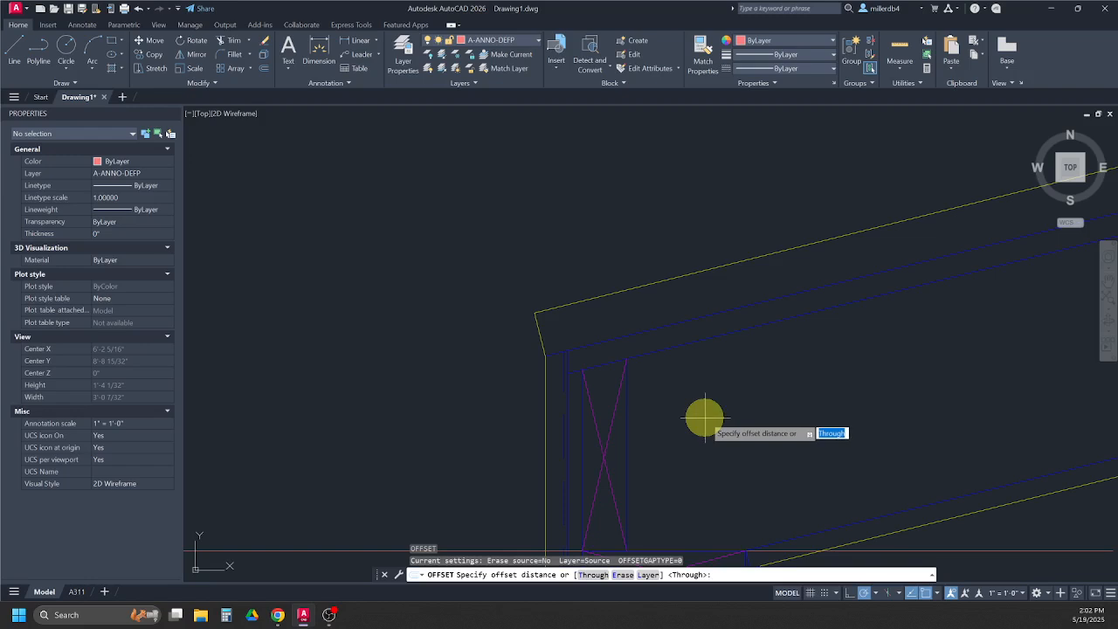
{"action": "key", "text": "Return"}
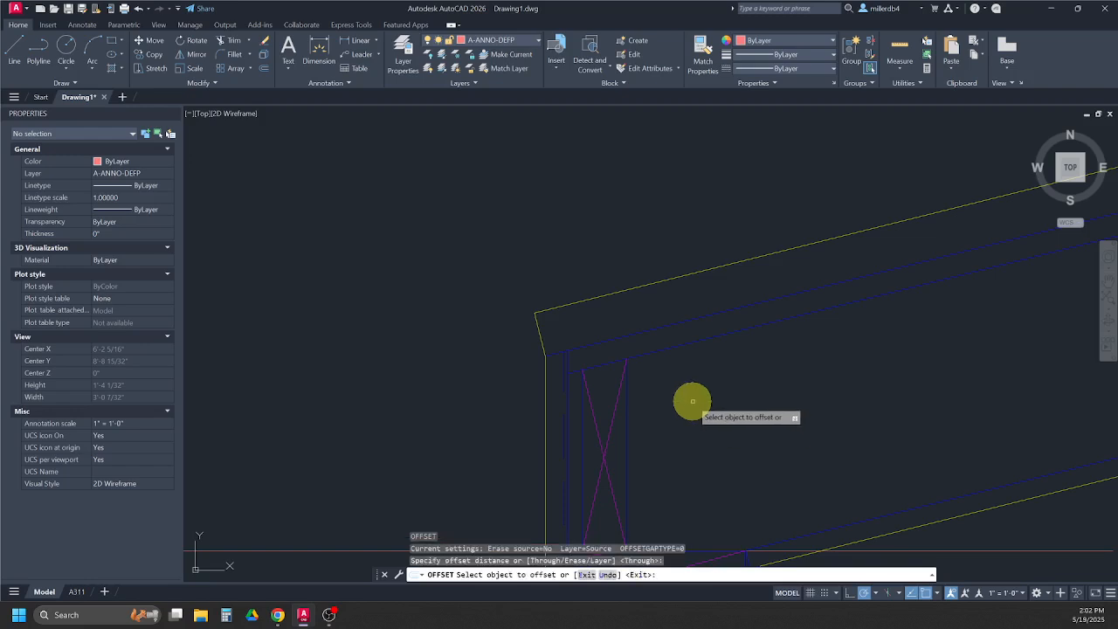
{"action": "left_click", "coordinate": [657, 326]}
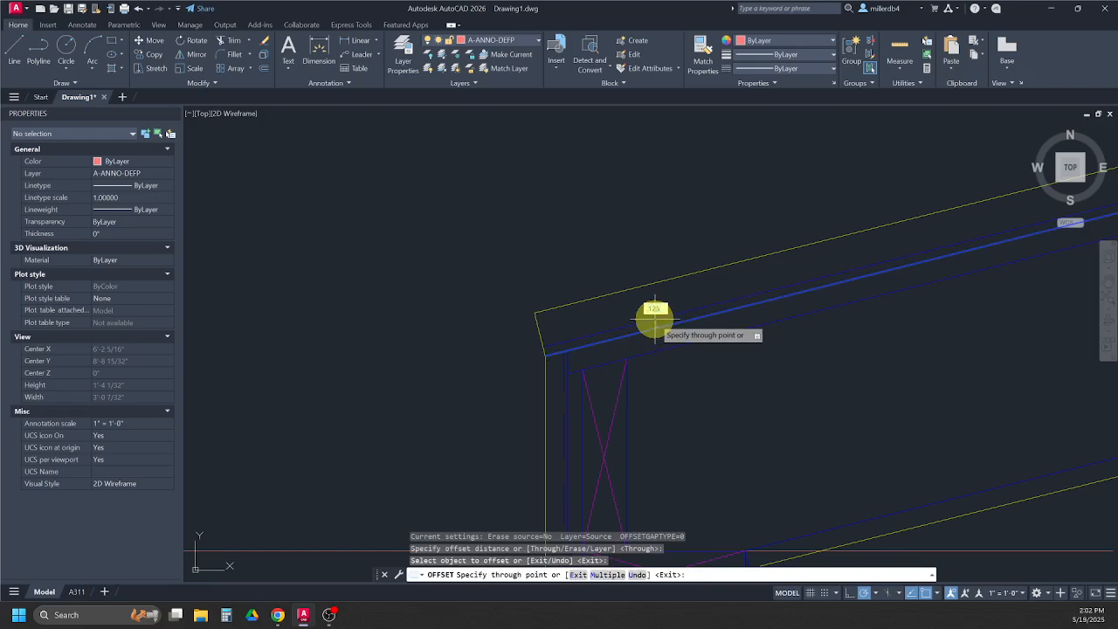
{"action": "key", "text": "Return"}
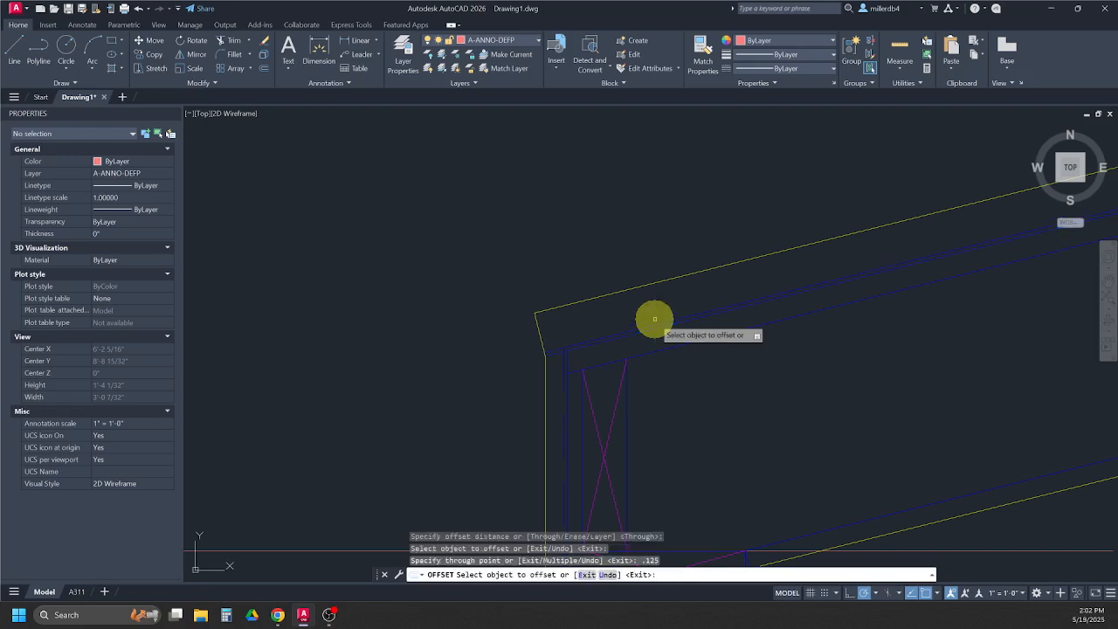
{"action": "key", "text": "Escape"}
{"action": "key", "text": "Escape"}
{"action": "key", "text": "Escape"}
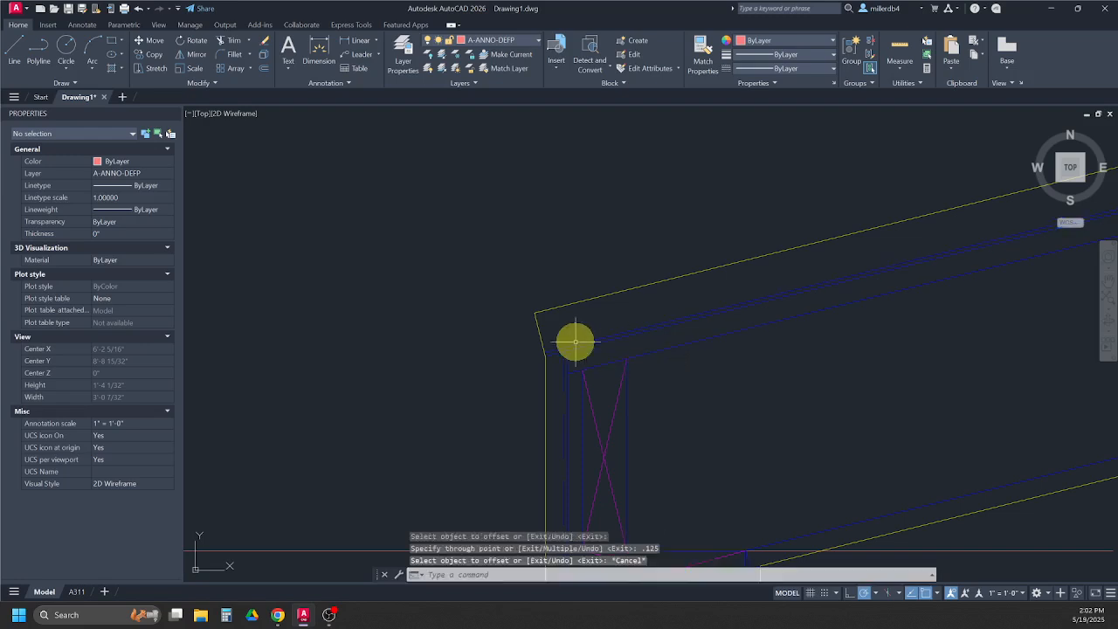
Step: Extend the wall's dashed membrane line up to the new offset line above the roof decking
{"action": "left_click", "coordinate": [562, 414]}
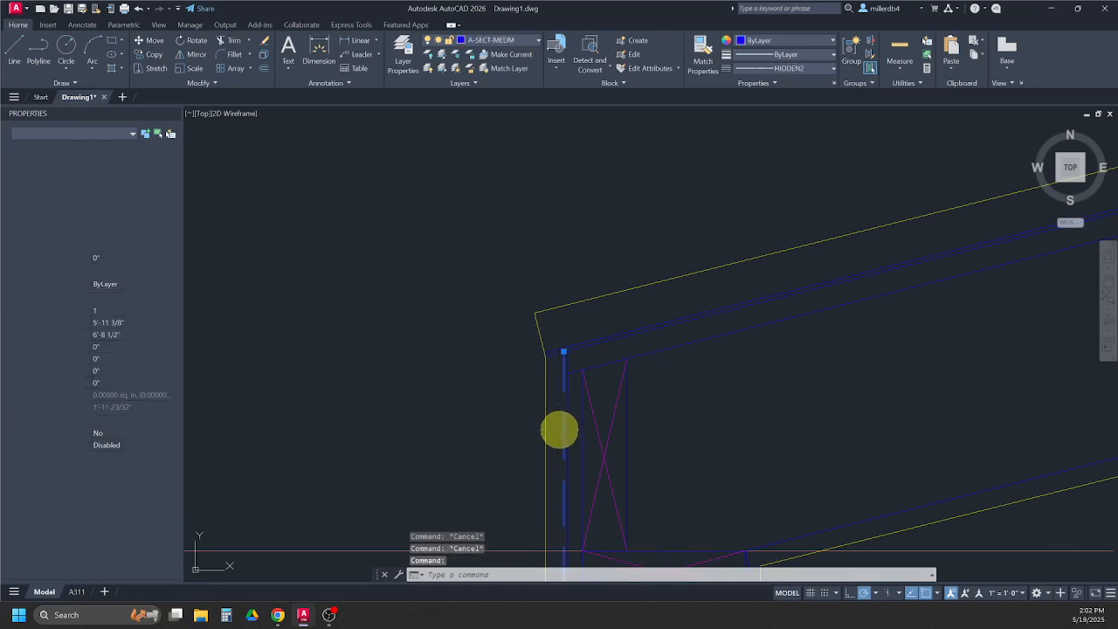
{"action": "key", "text": "Escape"}
{"action": "scroll", "coordinate": [568, 349], "scroll_direction": "up", "scroll_amount": 2}
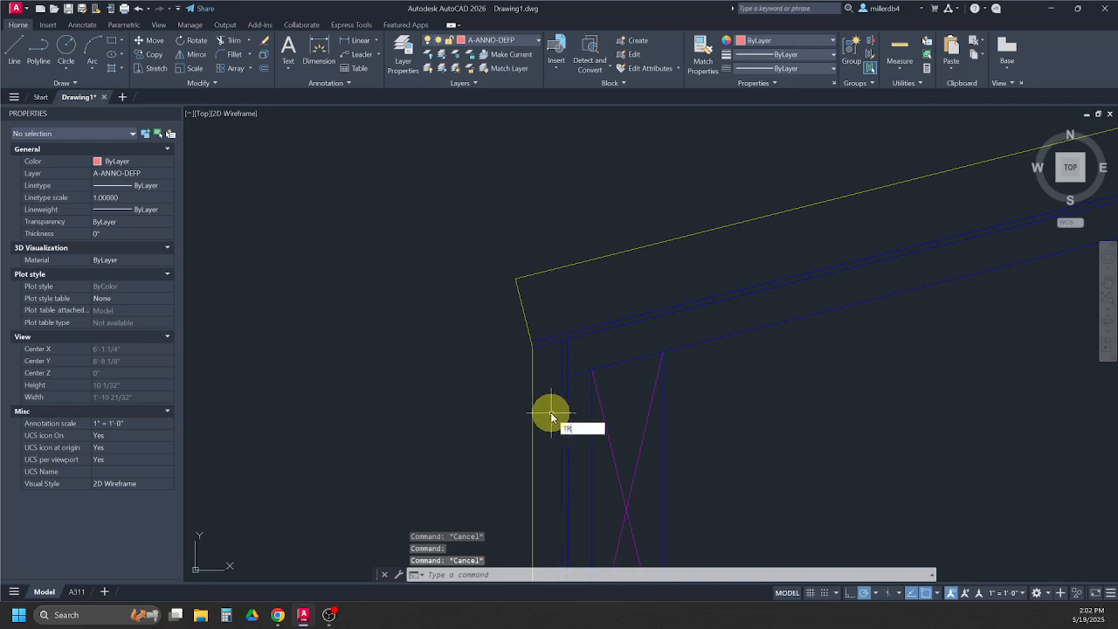
{"action": "key", "text": "Return"}
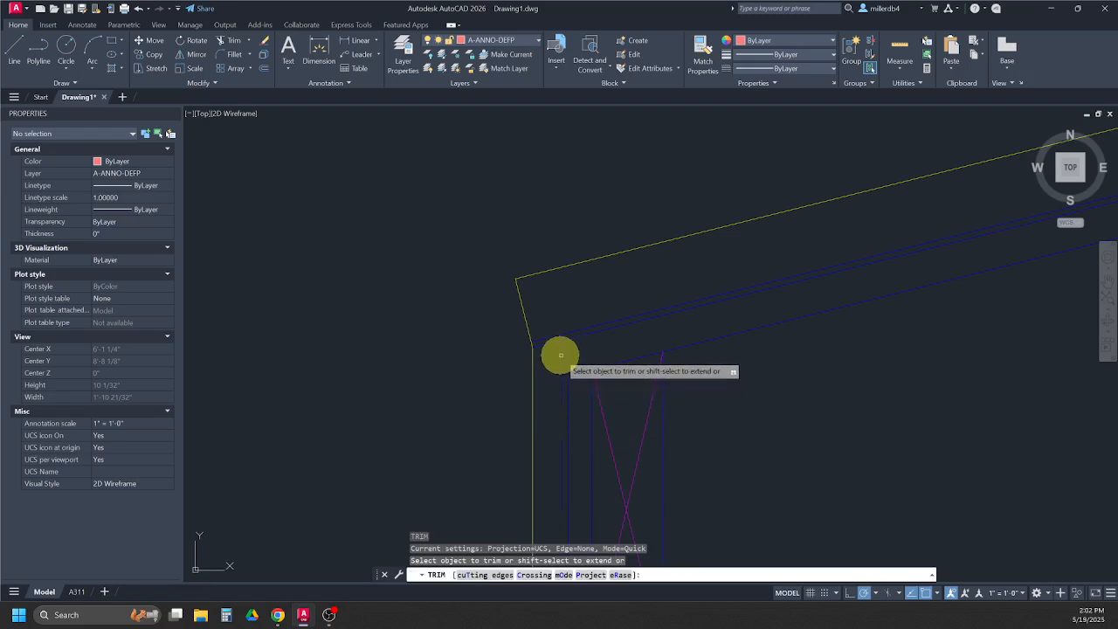
{"action": "scroll", "coordinate": [562, 357], "scroll_direction": "up", "scroll_amount": 8}
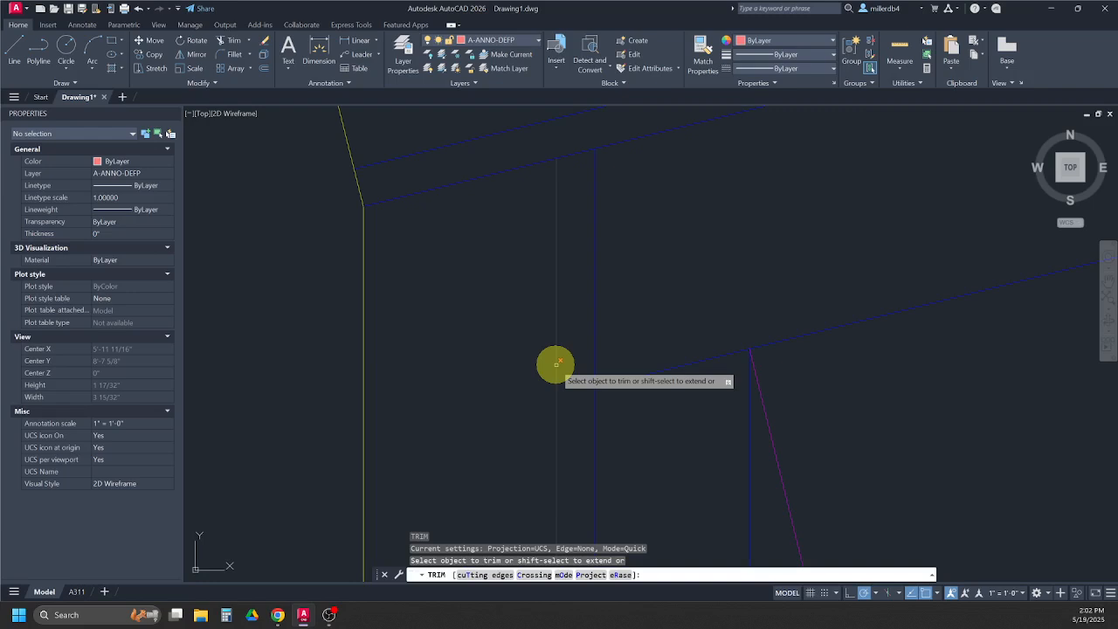
{"action": "left_click", "coordinate": [556, 364]}
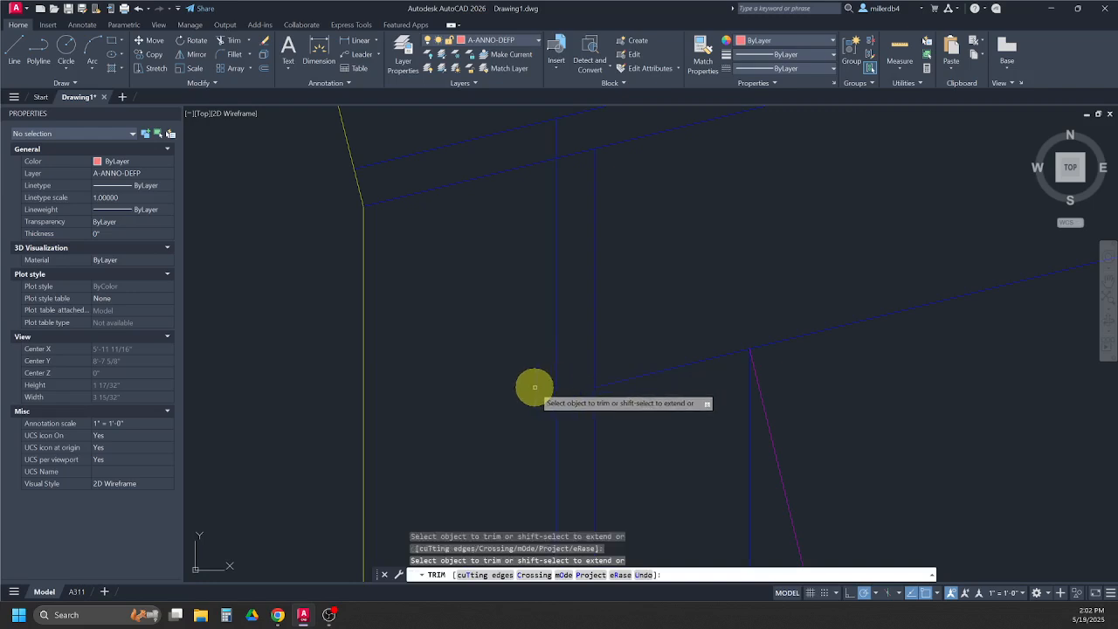
Step: Trim the outer end of the offset line above the decking back to the wall's membrane line
{"action": "scroll", "coordinate": [524, 358], "scroll_direction": "down", "scroll_amount": 4}
{"action": "left_click", "coordinate": [509, 287]}
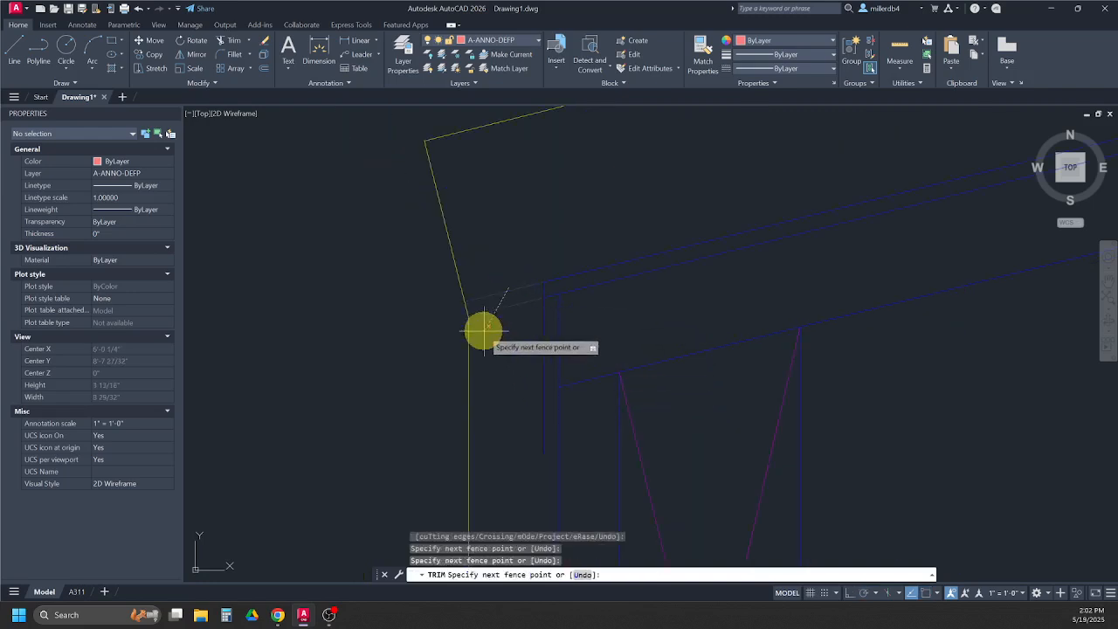
{"action": "left_click", "coordinate": [485, 301]}
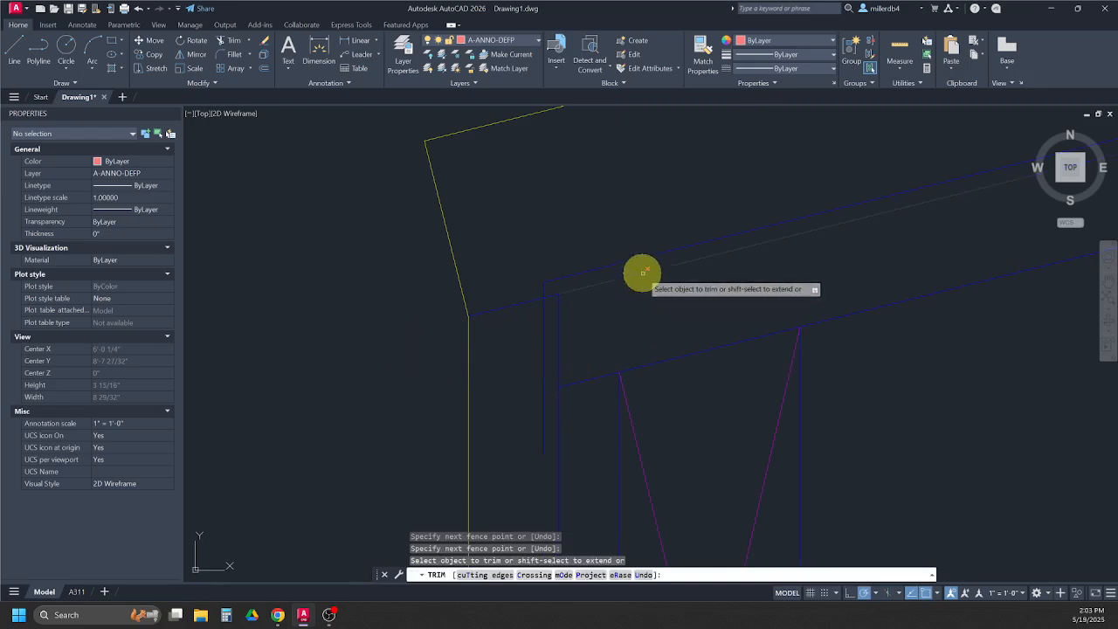
{"action": "key", "text": "Escape"}
{"action": "key", "text": "Escape"}
{"action": "key", "text": "Escape"}
Step: Set the linetype of the offset line above the roof decking to HIDDEN2
{"action": "left_click", "coordinate": [627, 262]}
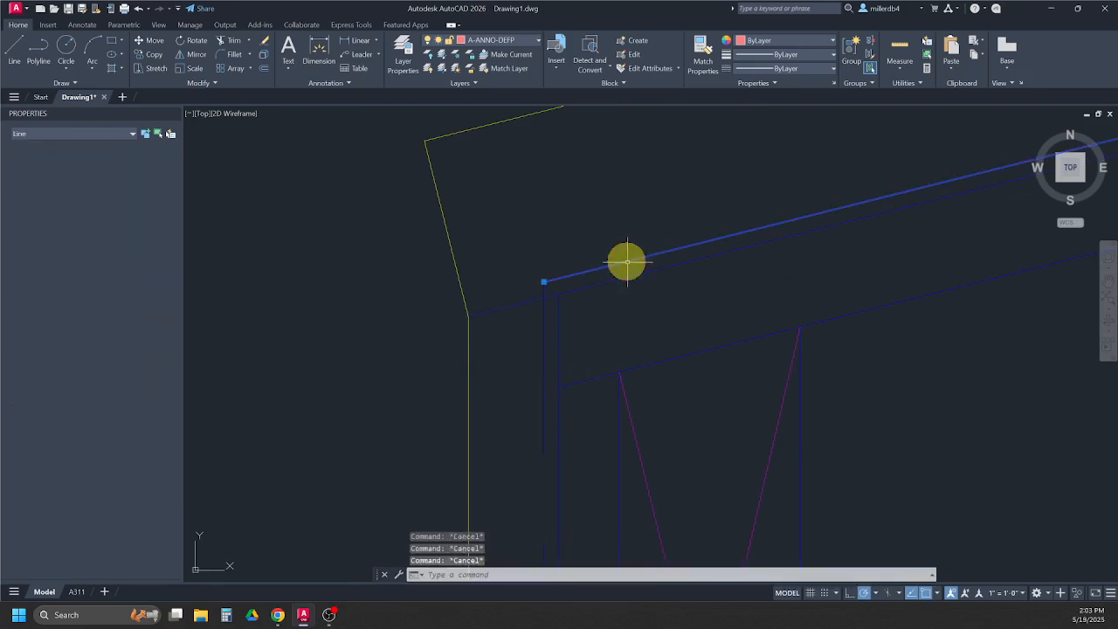
{"action": "scroll", "coordinate": [623, 260], "scroll_direction": "down", "scroll_amount": 2}
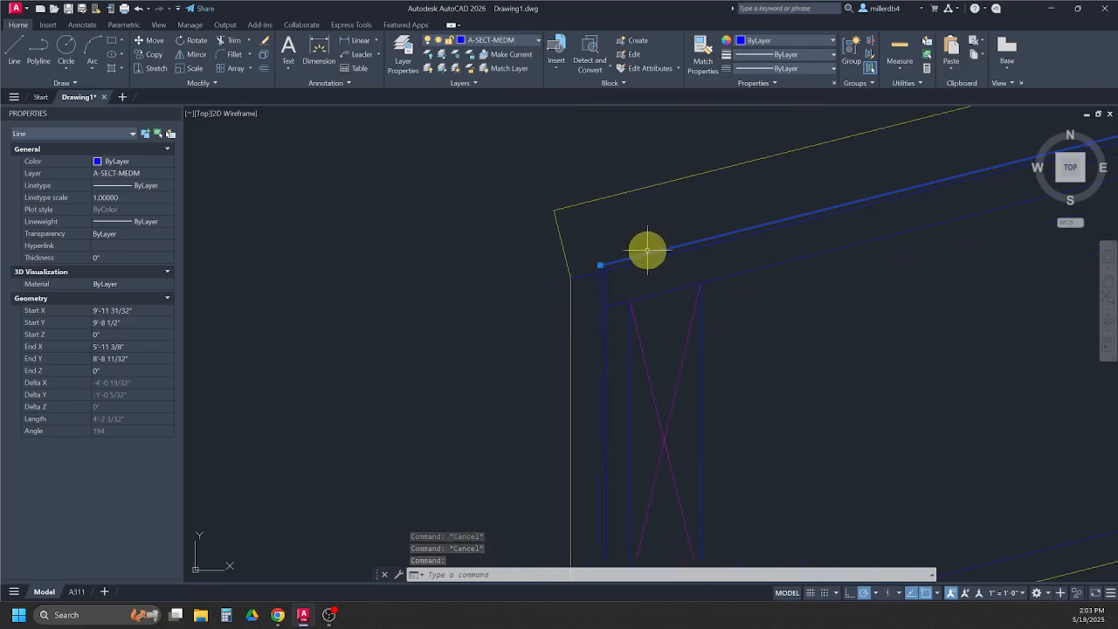
{"action": "left_click", "coordinate": [154, 188]}
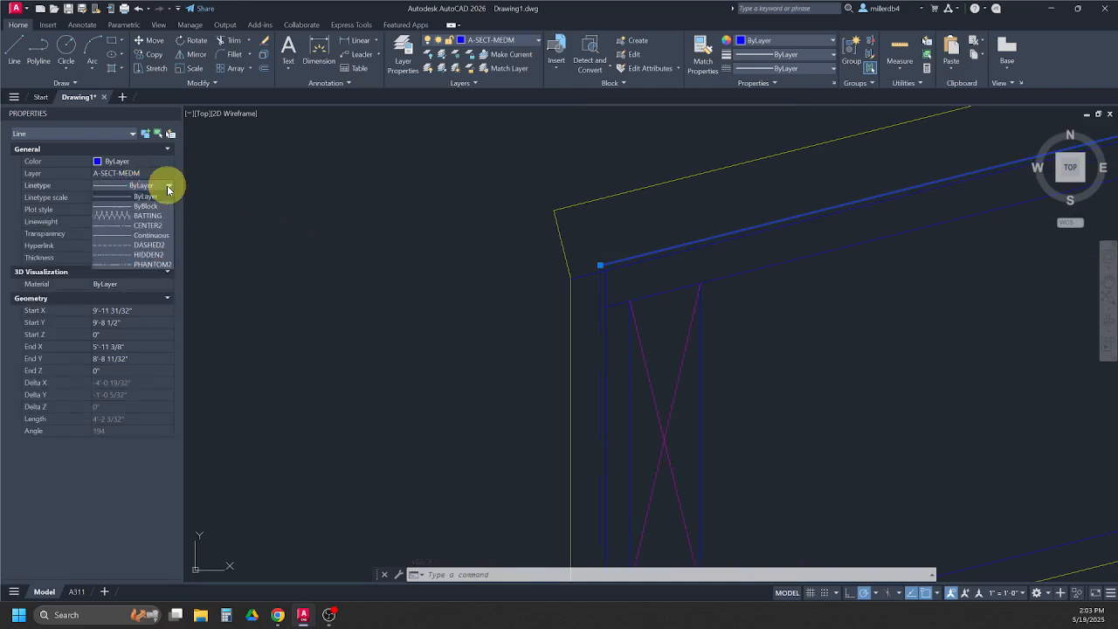
{"action": "left_click", "coordinate": [156, 255]}
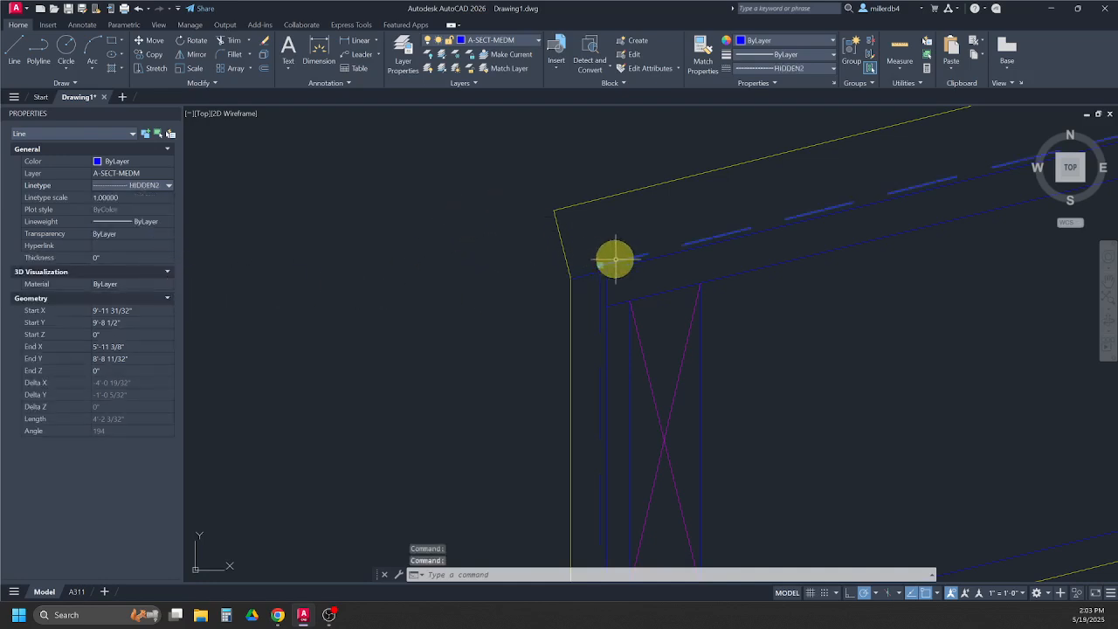
{"action": "key", "text": "Escape"}
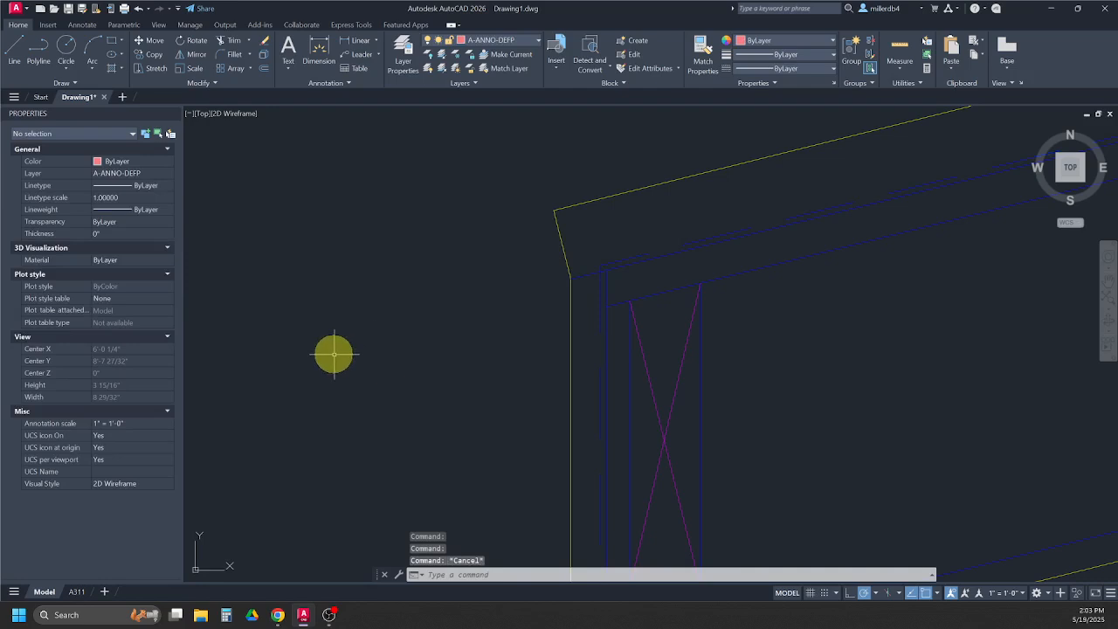
Step: Make A-SECT-OTLN the current layer
{"action": "scroll", "coordinate": [437, 289], "scroll_direction": "down", "scroll_amount": 4}
{"action": "scroll", "coordinate": [468, 280], "scroll_direction": "up", "scroll_amount": 4}
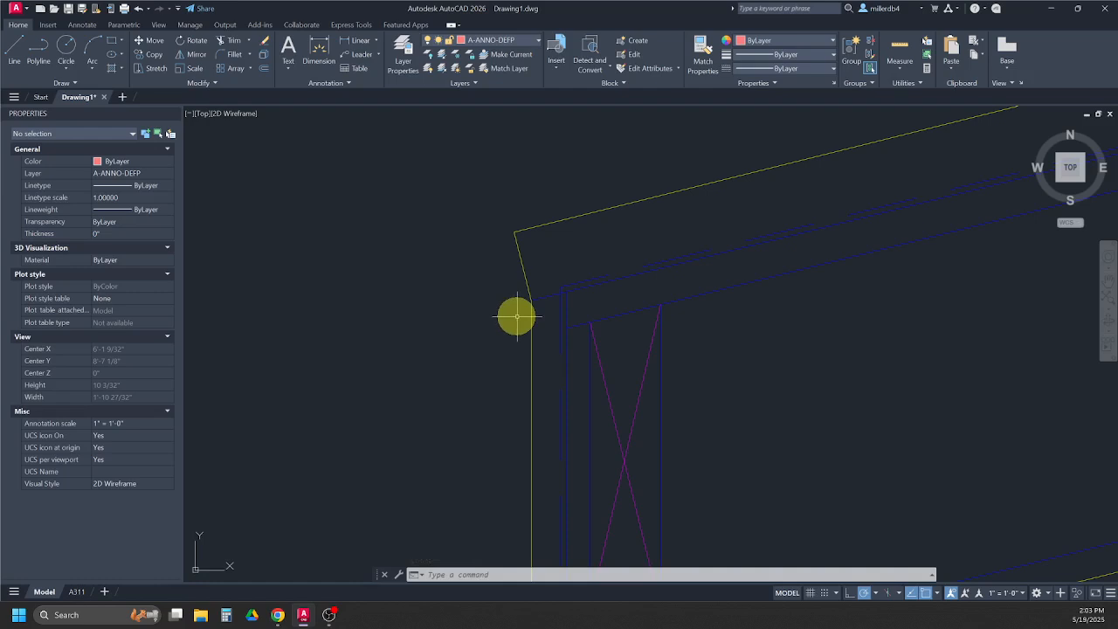
{"action": "left_click", "coordinate": [502, 41]}
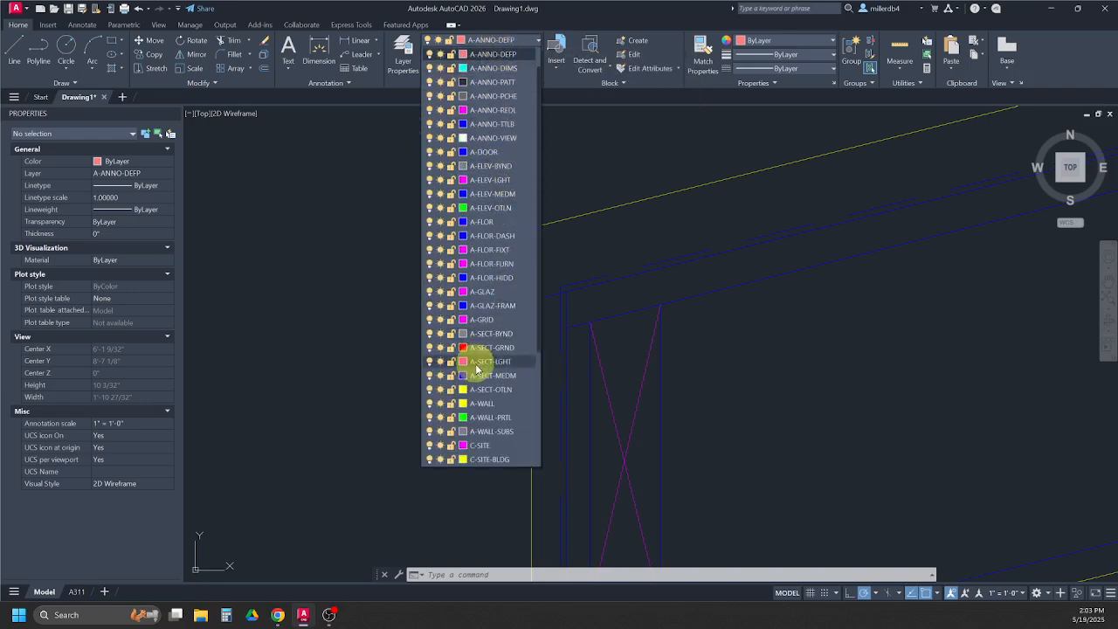
{"action": "left_click", "coordinate": [489, 389]}
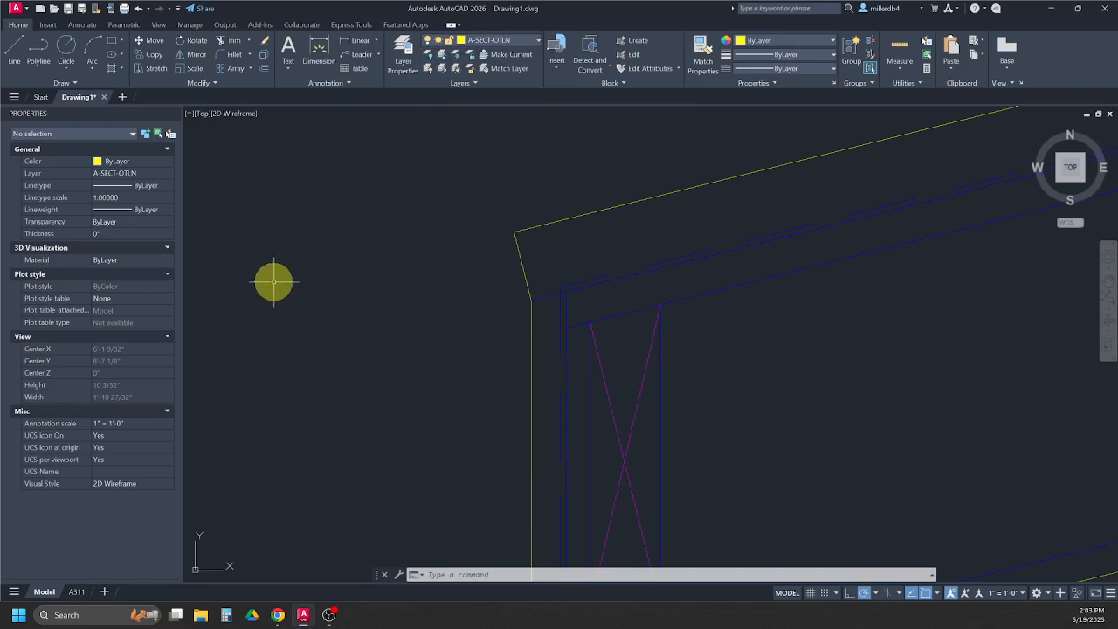
Step: Draw a two-point circle 4.5" in diameter for the A311 gutter, extending horizontally outward from the lower corner of the roof edge outline
{"action": "left_click", "coordinate": [66, 68]}
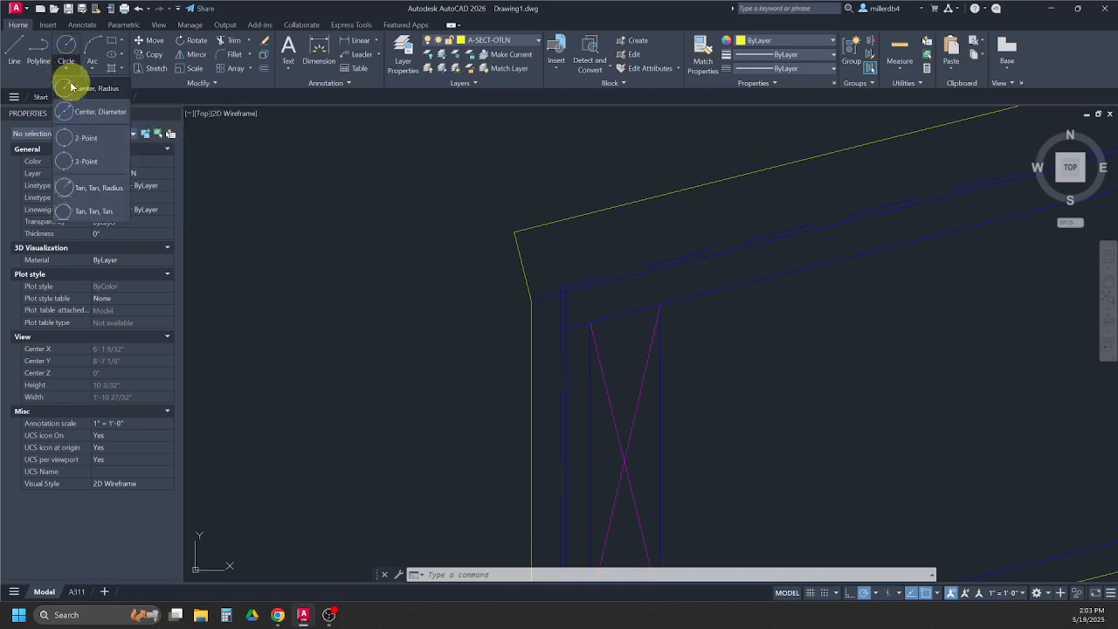
{"action": "left_click", "coordinate": [81, 140]}
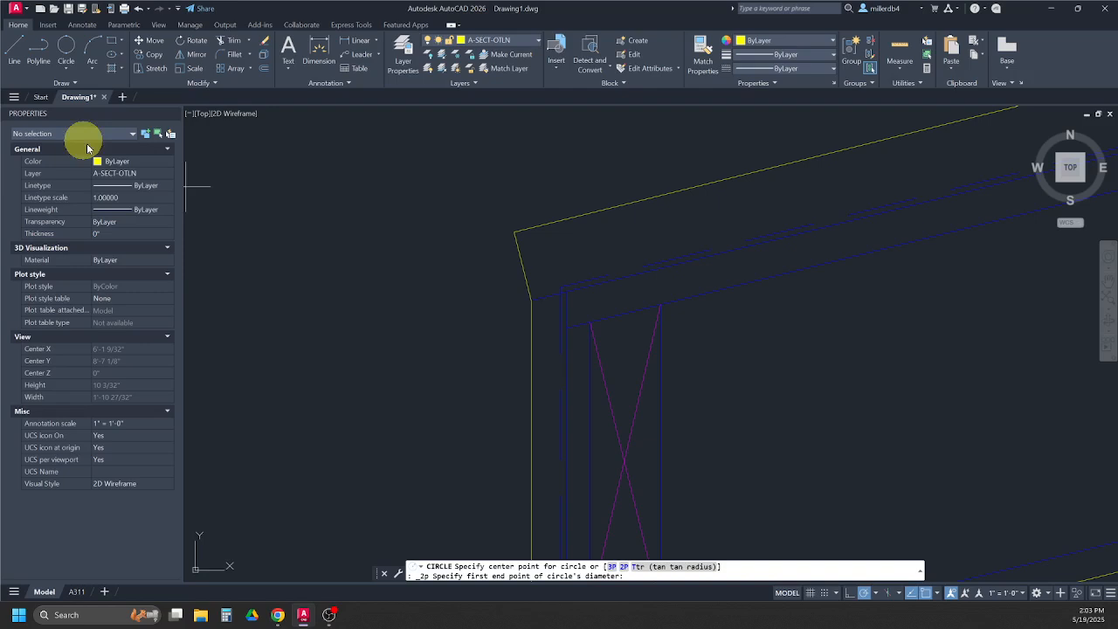
{"action": "left_click", "coordinate": [531, 301]}
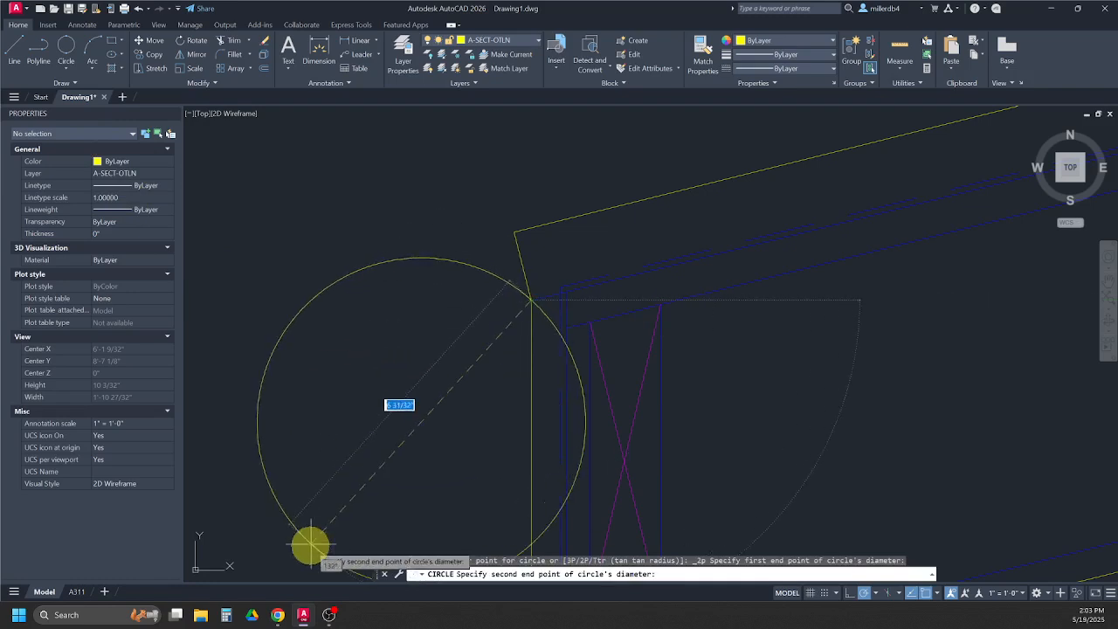
{"action": "mouse_move", "coordinate": [279, 615]}
{"action": "left_click", "coordinate": [336, 559]}
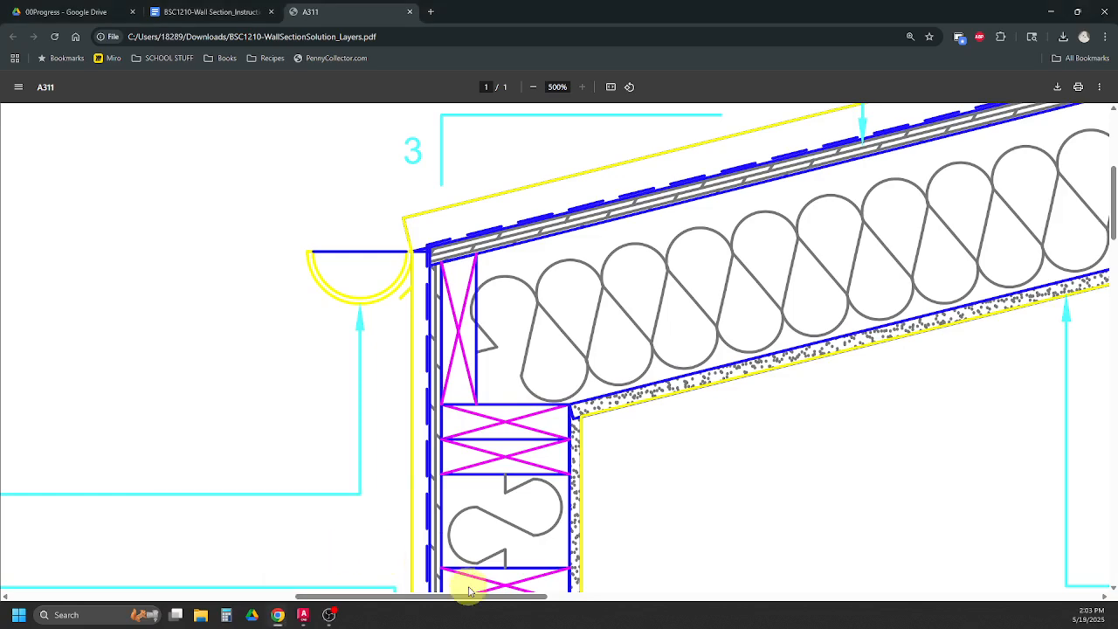
{"action": "left_click_drag", "start_coordinate": [461, 592], "coordinate": [312, 603]}
{"action": "left_click", "coordinate": [303, 615]}
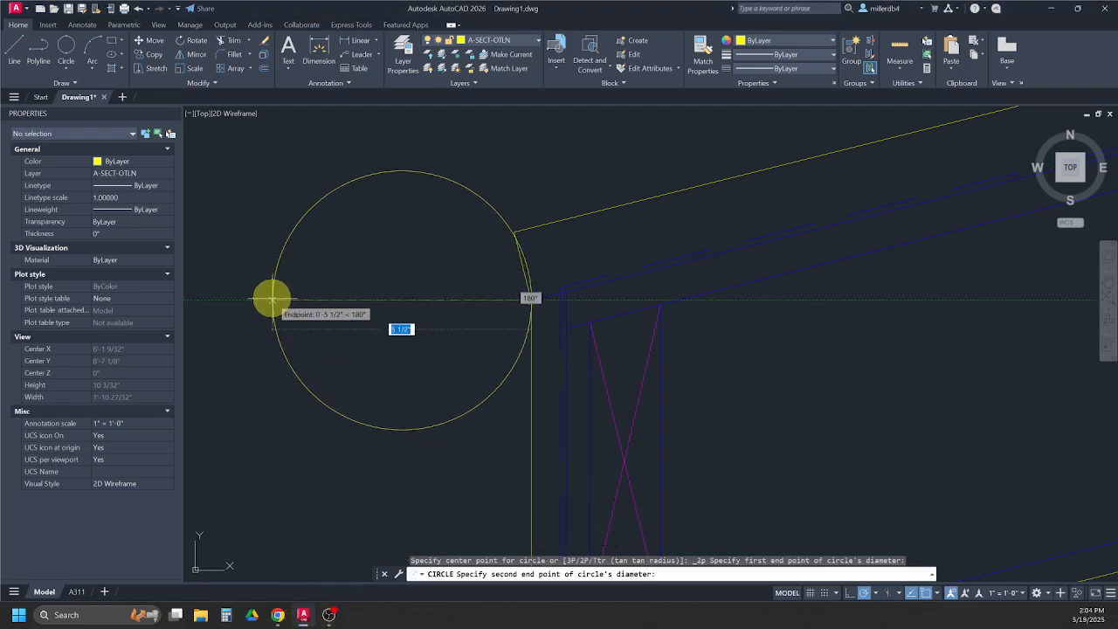
{"action": "type", "text": "4"}
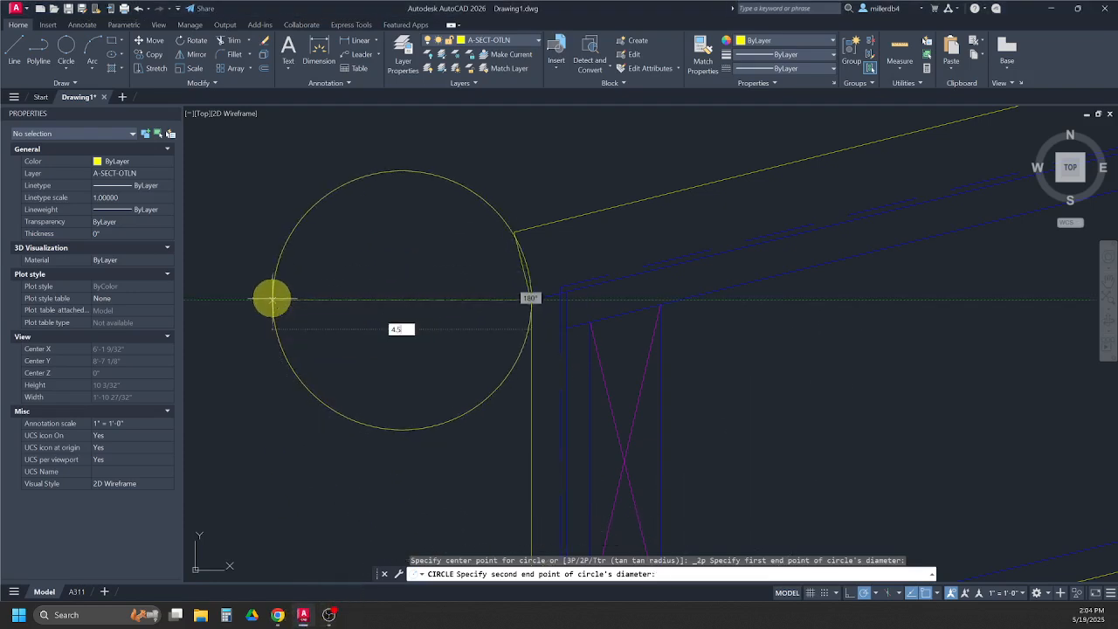
{"action": "type", "text": ".5"}
{"action": "key", "text": "Return"}
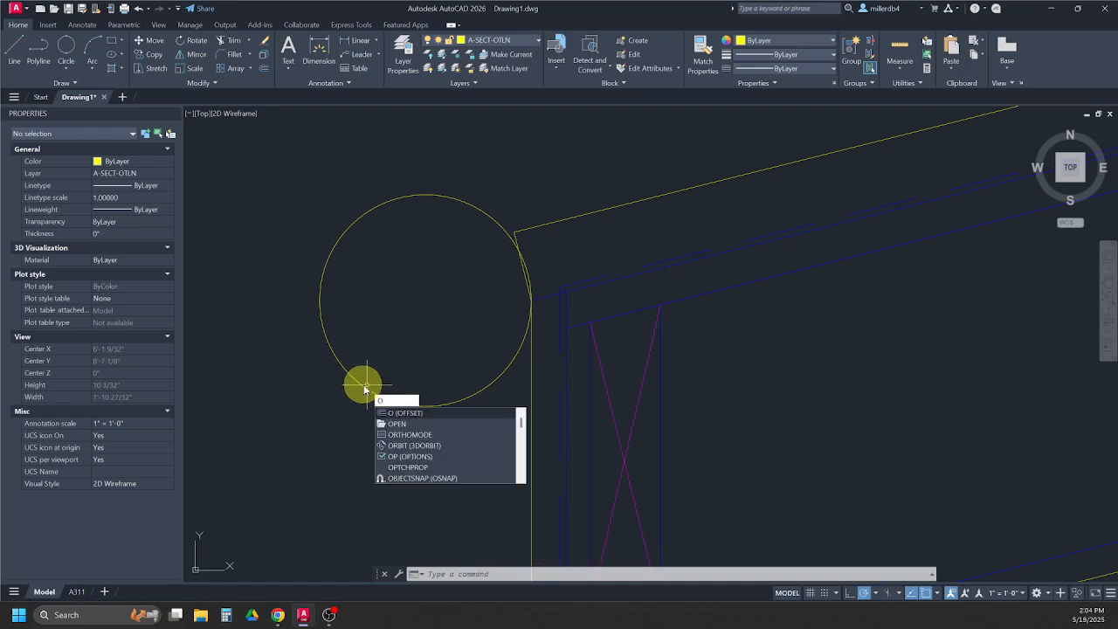
Step: Offset the gutter circle inward by 0.125"
{"action": "key", "text": "Return"}
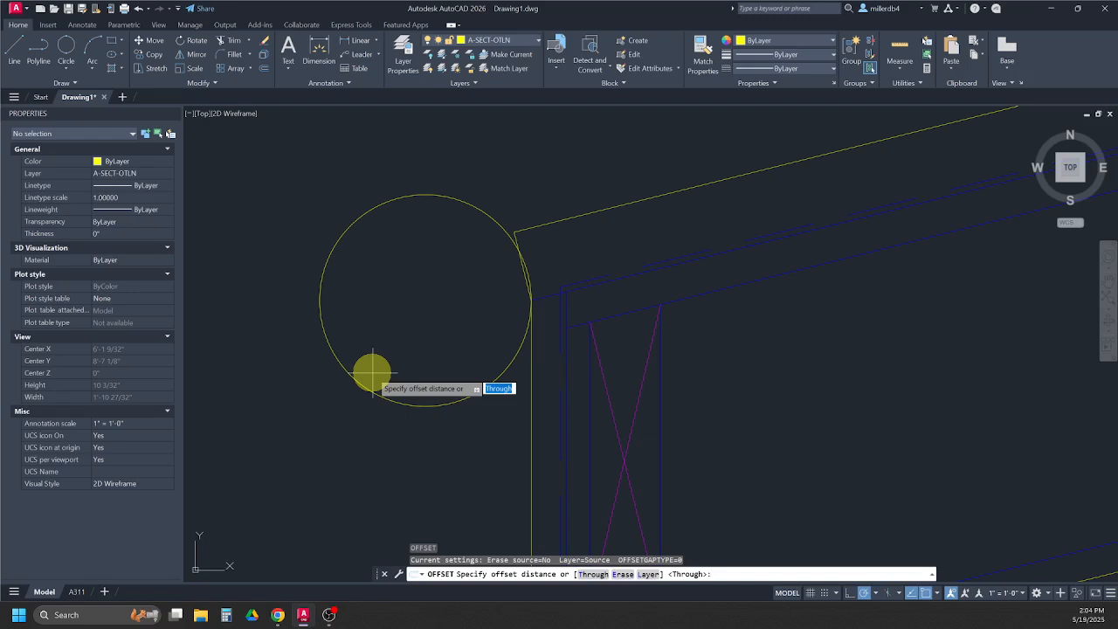
{"action": "key", "text": "Return"}
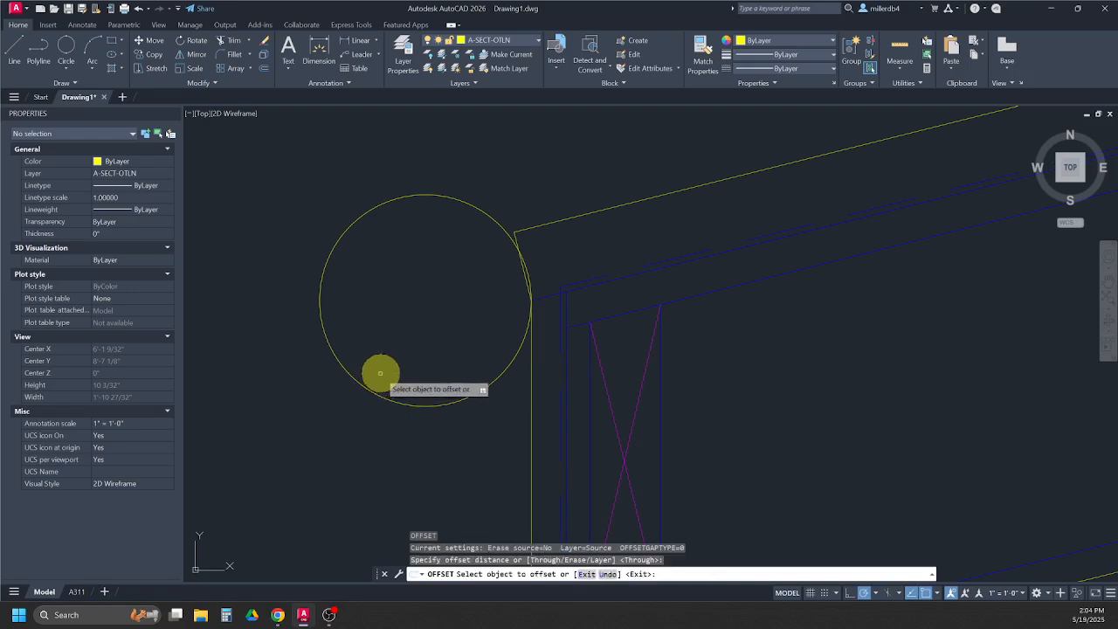
{"action": "left_click", "coordinate": [411, 404]}
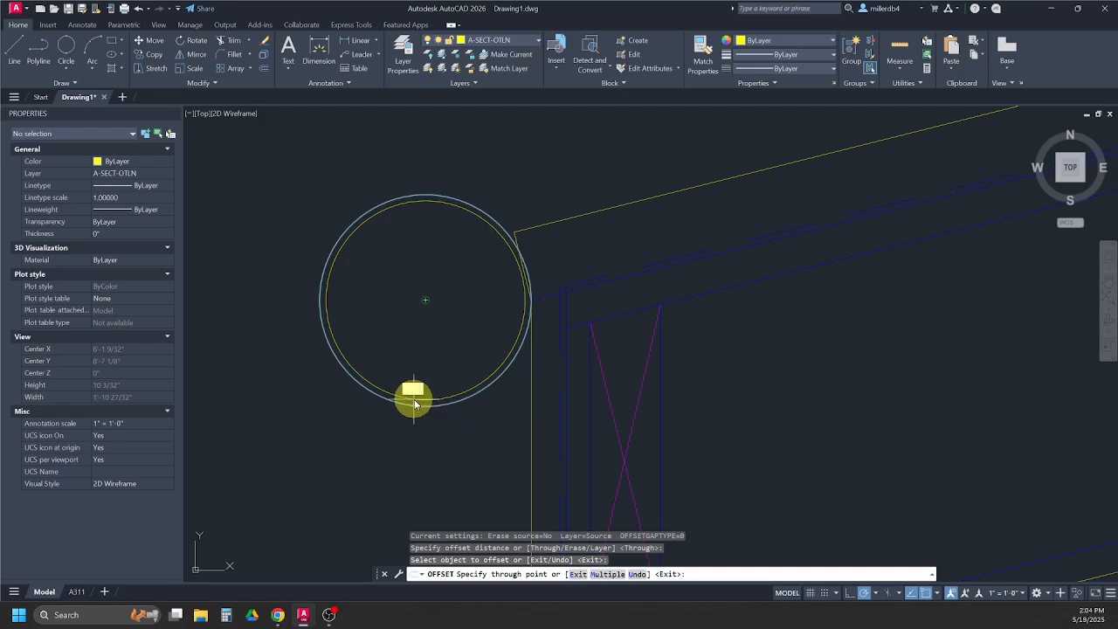
{"action": "key", "text": "Return"}
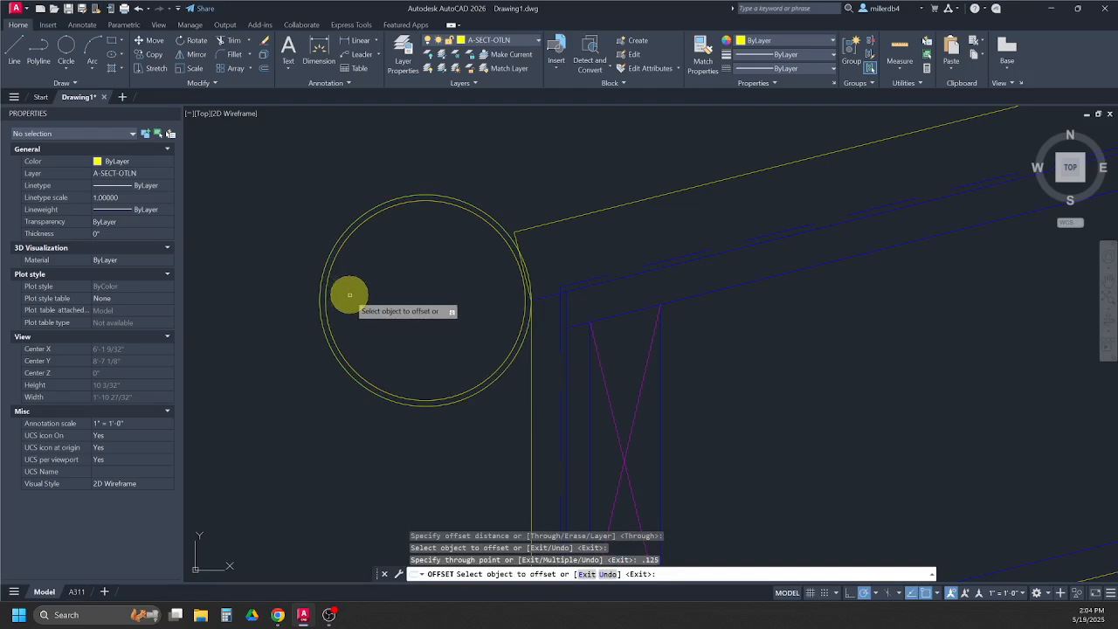
{"action": "key", "text": "Escape"}
{"action": "key", "text": "Escape"}
{"action": "key", "text": "Escape"}
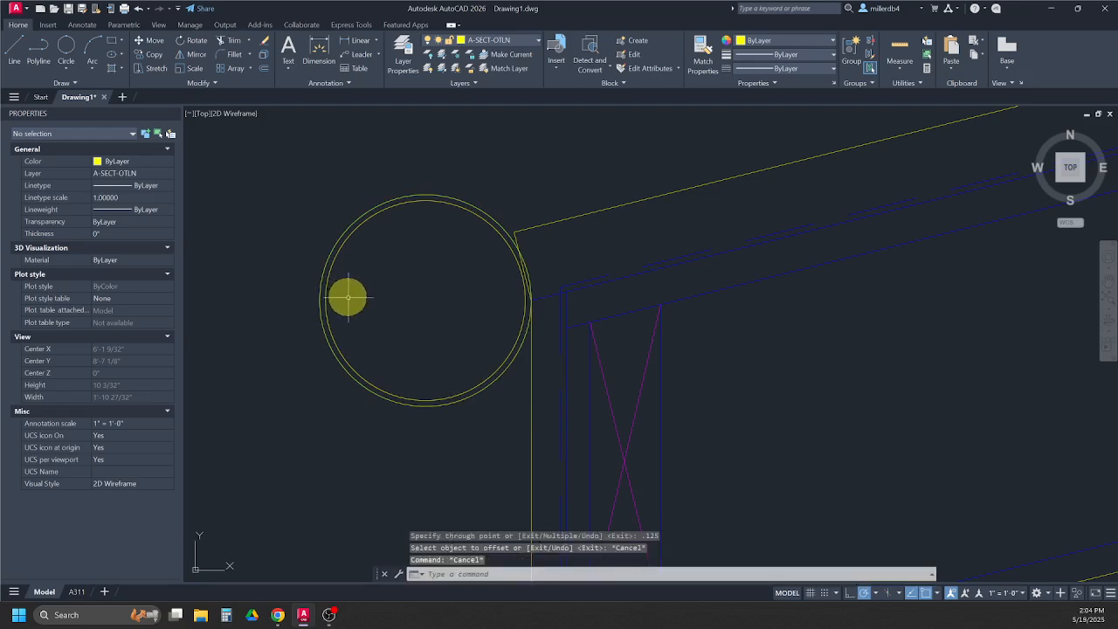
Step: Draw a horizontal line across the outer gutter circle's diameter, starting from its contact point with the roof edge
{"action": "type", "text": "l"}
{"action": "key", "text": "Return"}
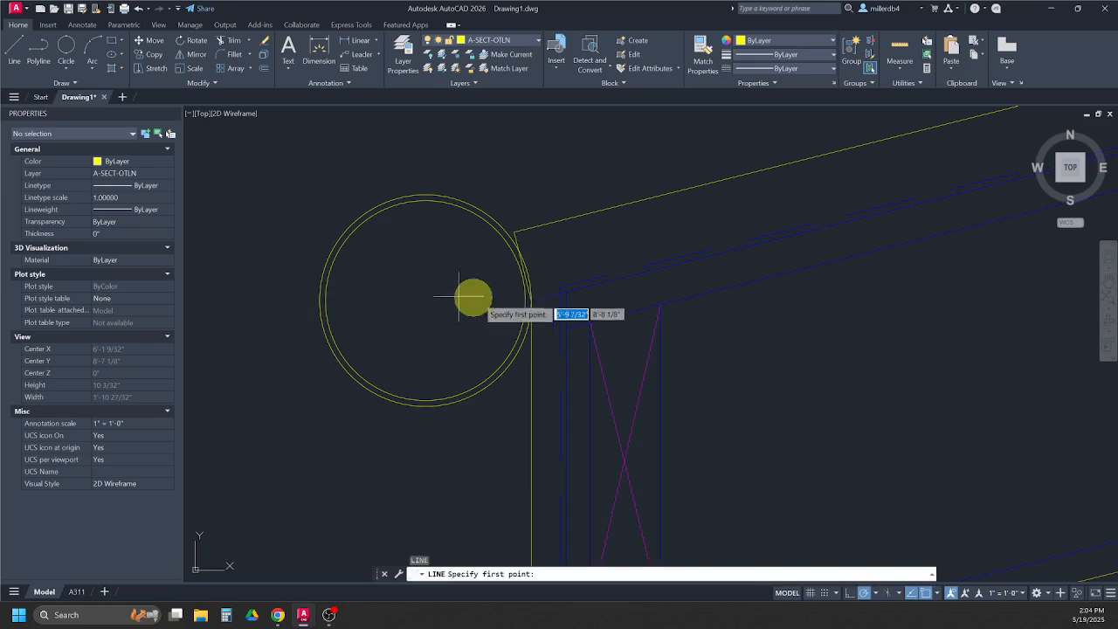
{"action": "scroll", "coordinate": [539, 299], "scroll_direction": "up", "scroll_amount": 3}
{"action": "left_click", "coordinate": [539, 298]}
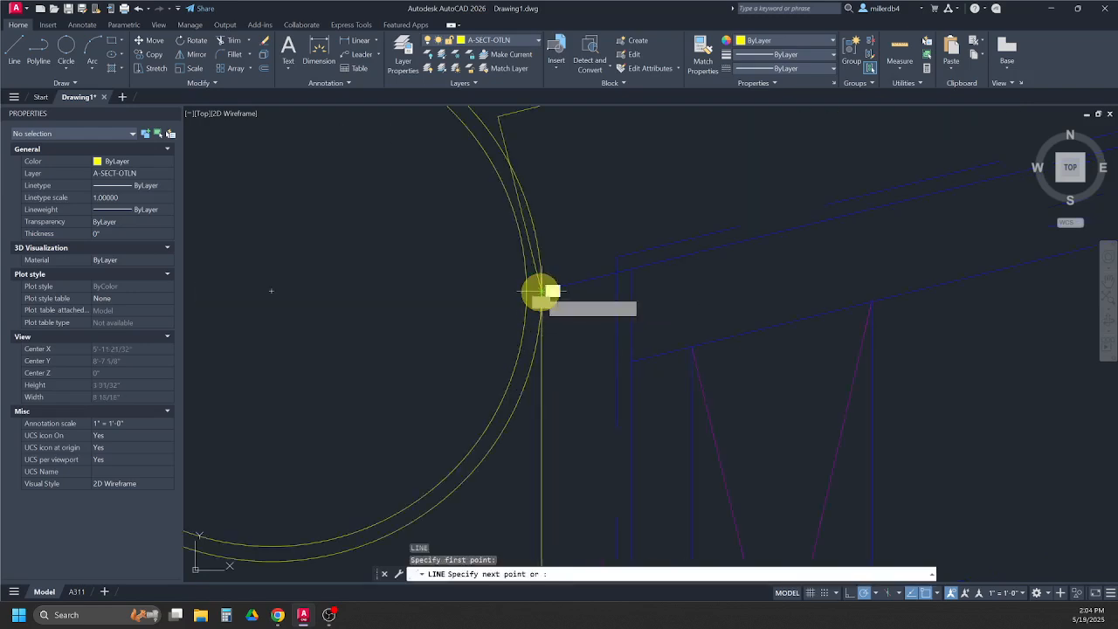
{"action": "scroll", "coordinate": [539, 297], "scroll_direction": "down", "scroll_amount": 3}
{"action": "left_click", "coordinate": [312, 289]}
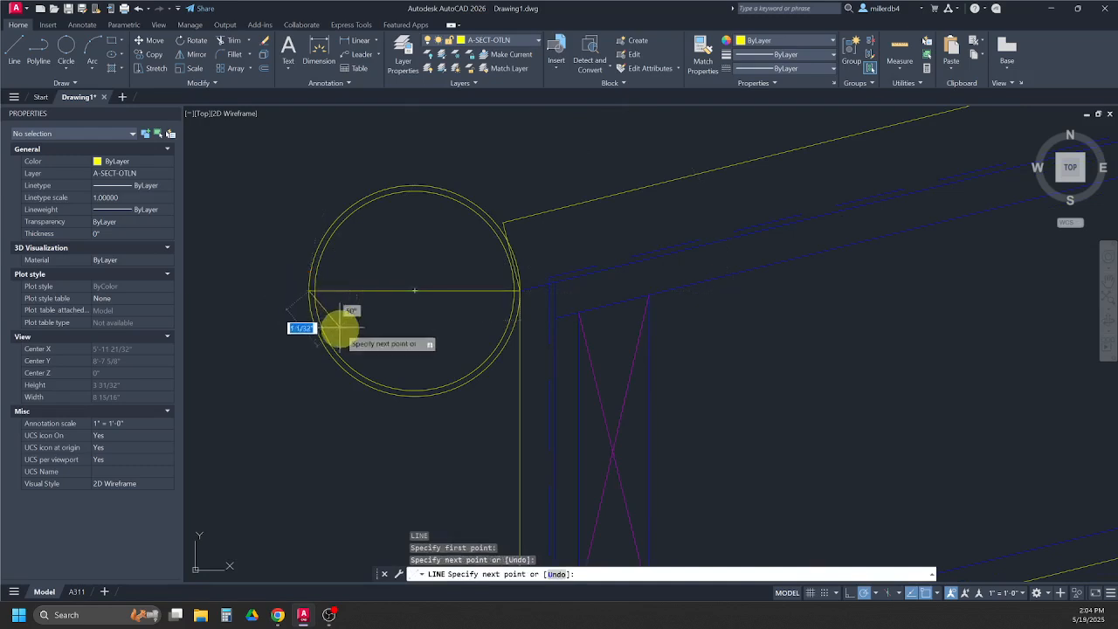
{"action": "key", "text": "Escape"}
{"action": "key", "text": "Escape"}
{"action": "key", "text": "Escape"}
{"action": "key", "text": "Escape"}
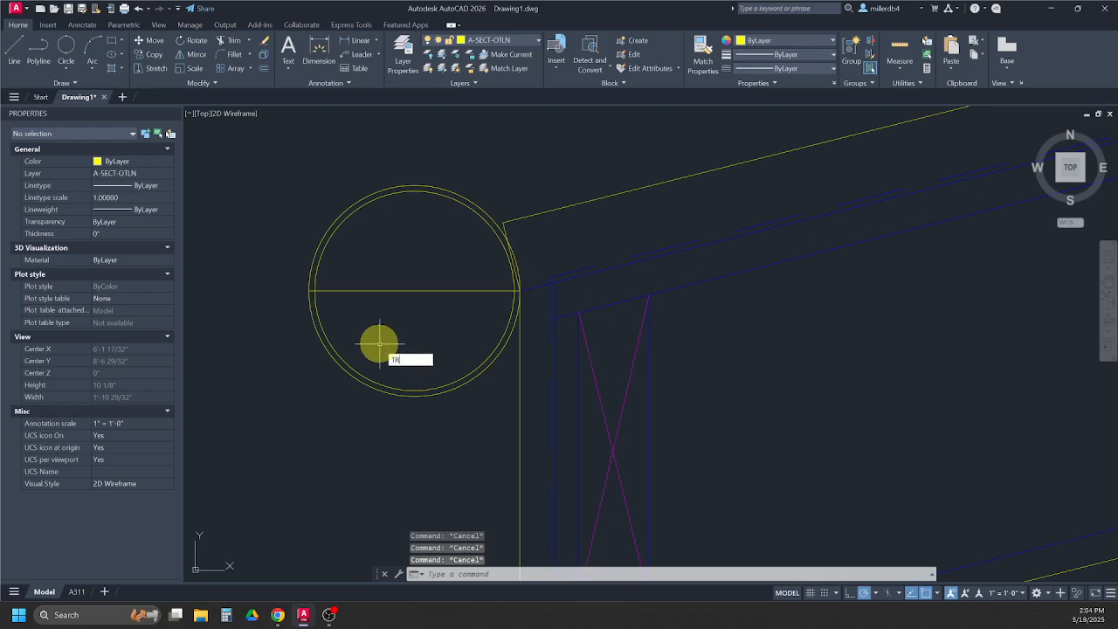
Step: Trim away the upper halves of both gutter circles and the part of the diameter line inside the inner circle
{"action": "type", "text": "TR"}
{"action": "key", "text": "Return"}
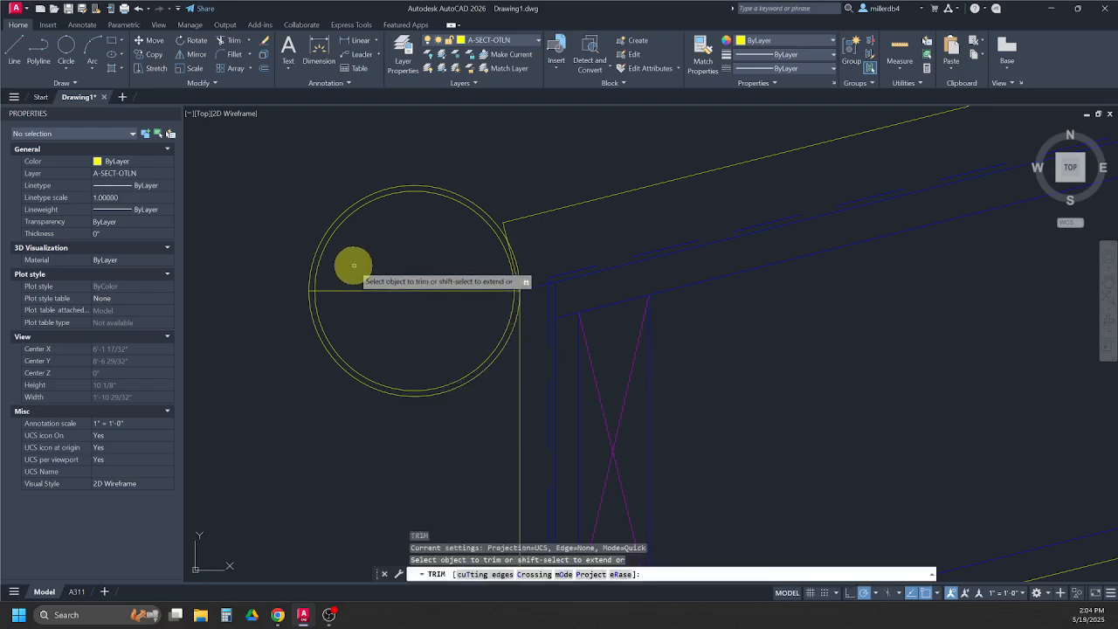
{"action": "left_click_drag", "start_coordinate": [354, 265], "coordinate": [299, 224]}
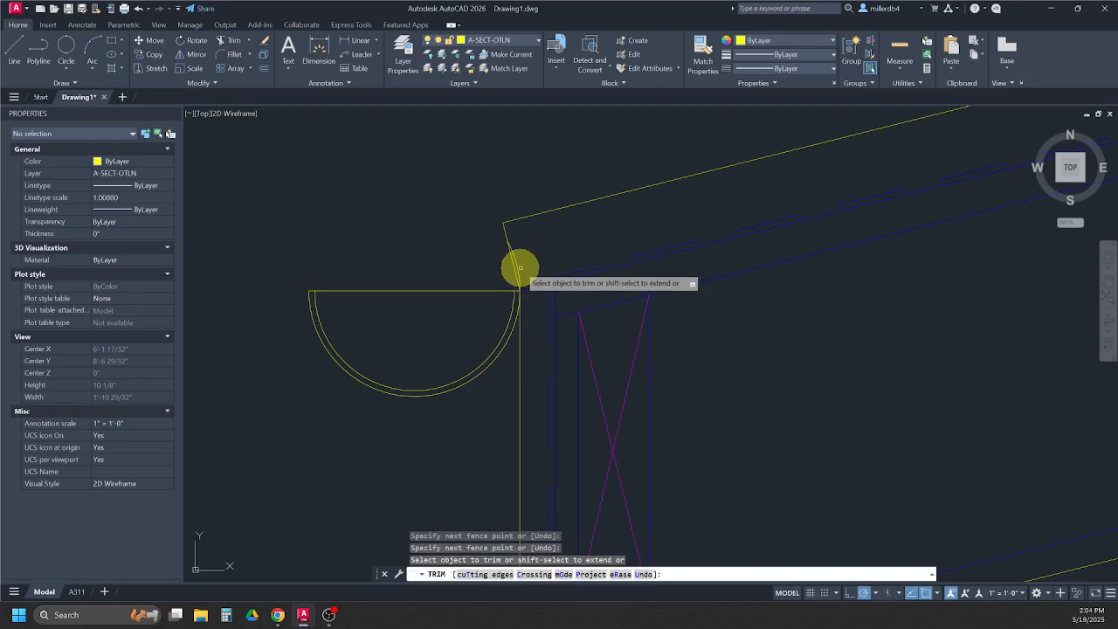
{"action": "left_click_drag", "start_coordinate": [382, 260], "coordinate": [382, 329]}
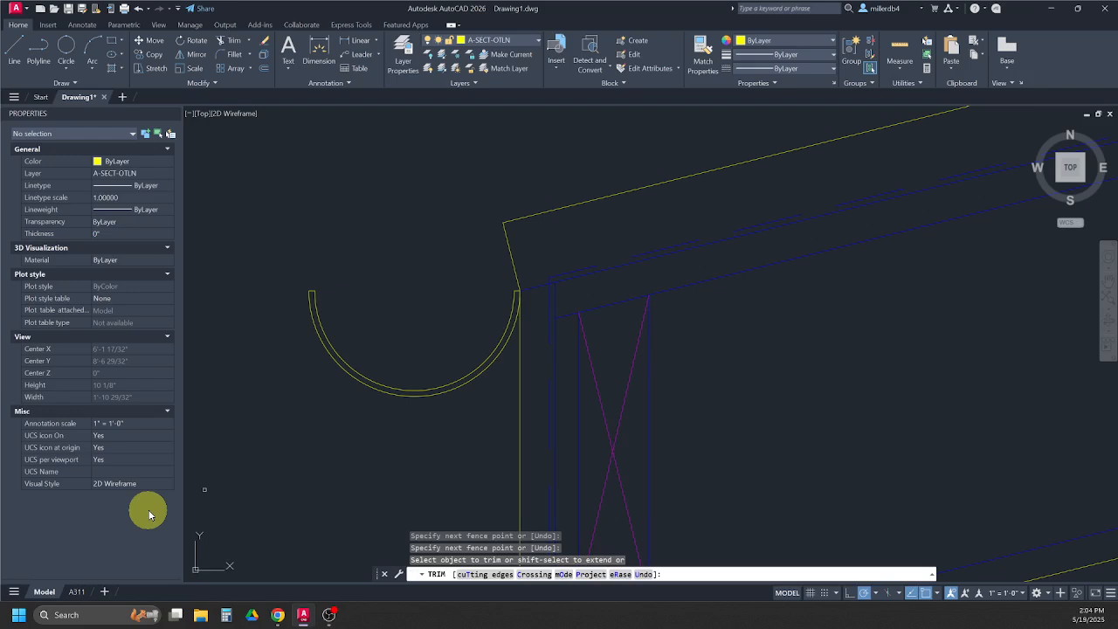
{"action": "key", "text": "Escape"}
{"action": "key", "text": "Escape"}
{"action": "key", "text": "Escape"}
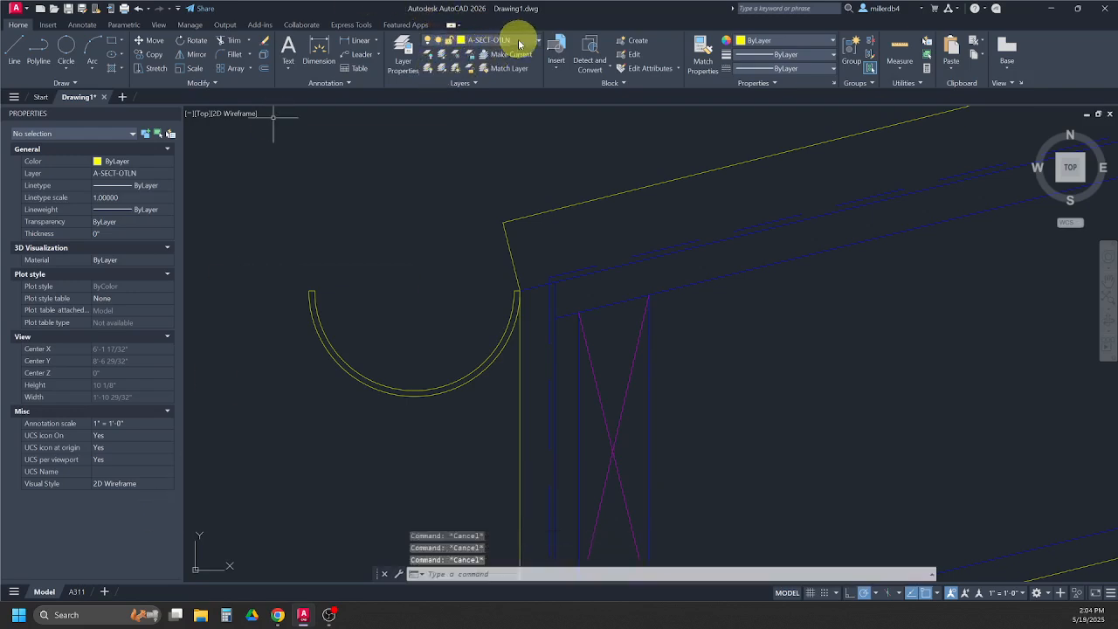
Step: Make A-SECT-MEDM the current layer and draw a horizontal line across the gutter opening between its inner edges
{"action": "left_click", "coordinate": [518, 38]}
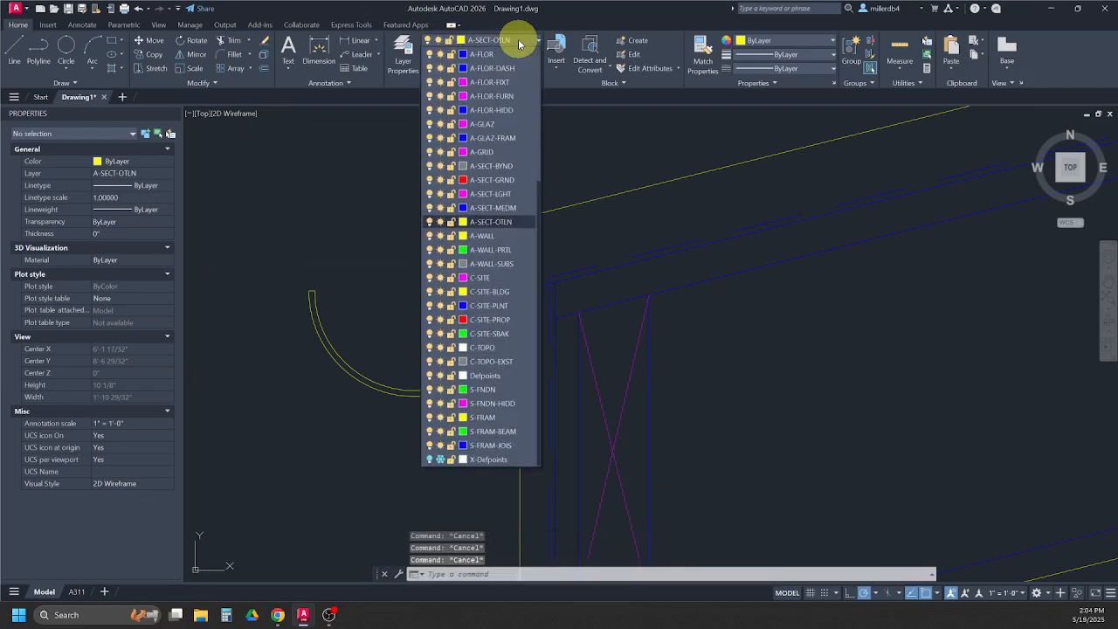
{"action": "left_click", "coordinate": [486, 210]}
{"action": "type", "text": "l"}
{"action": "key", "text": "Return"}
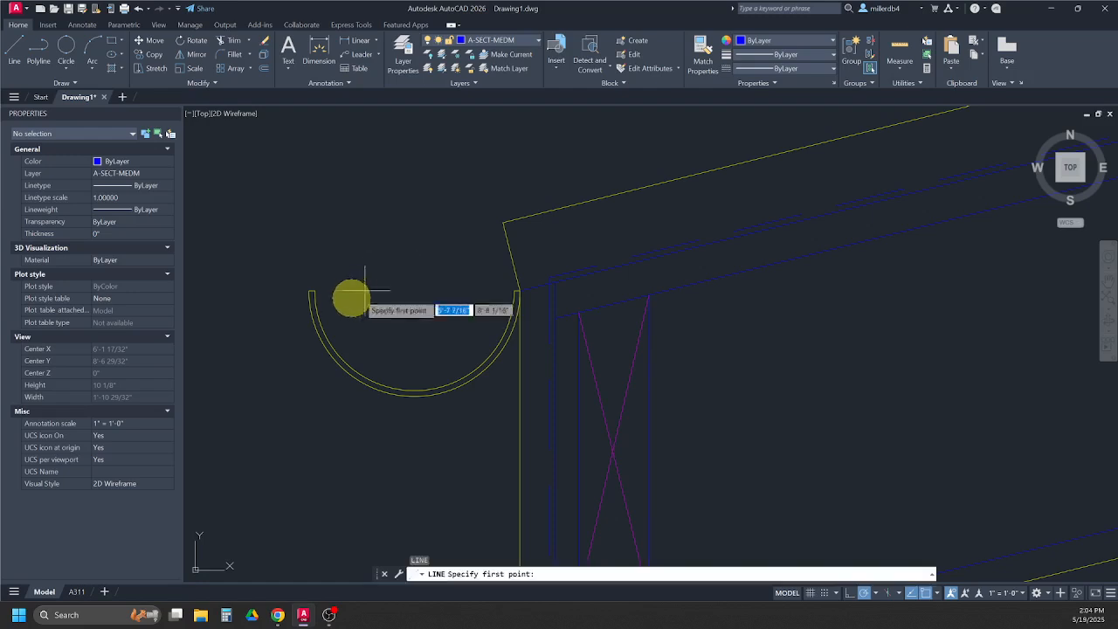
{"action": "scroll", "coordinate": [340, 297], "scroll_direction": "up", "scroll_amount": 4}
{"action": "left_click", "coordinate": [276, 285]}
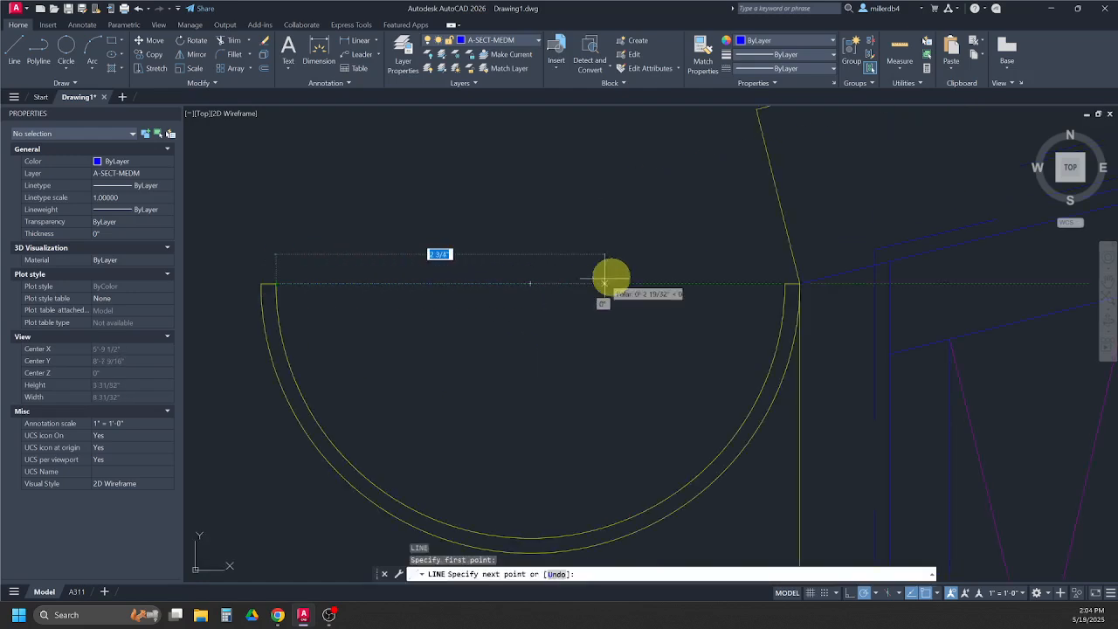
{"action": "left_click", "coordinate": [793, 284]}
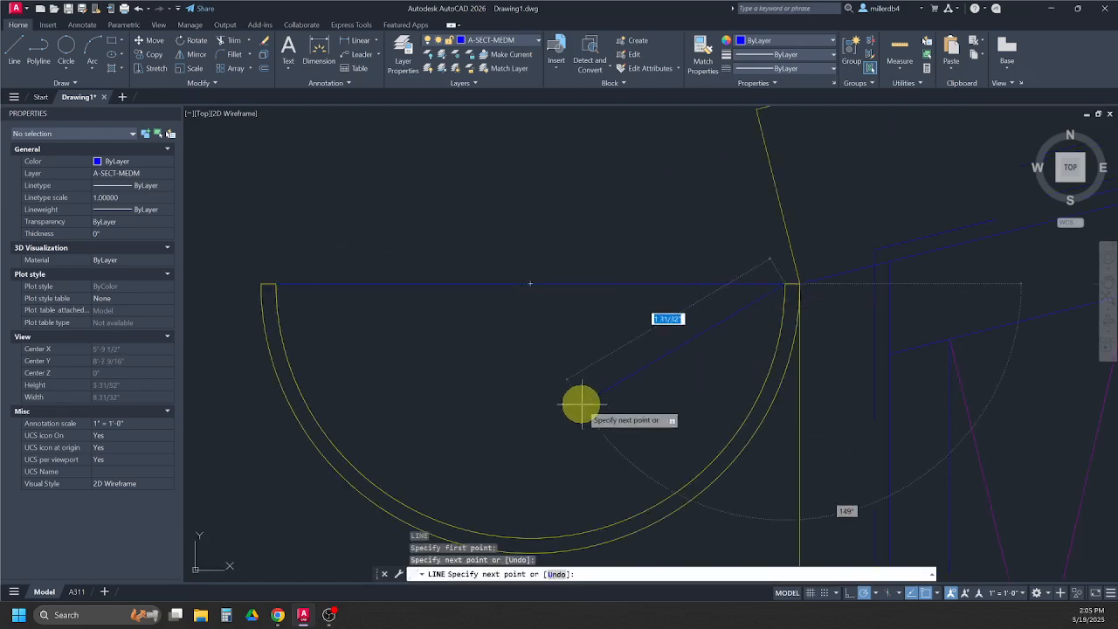
{"action": "key", "text": "Escape"}
{"action": "key", "text": "Escape"}
{"action": "key", "text": "Escape"}
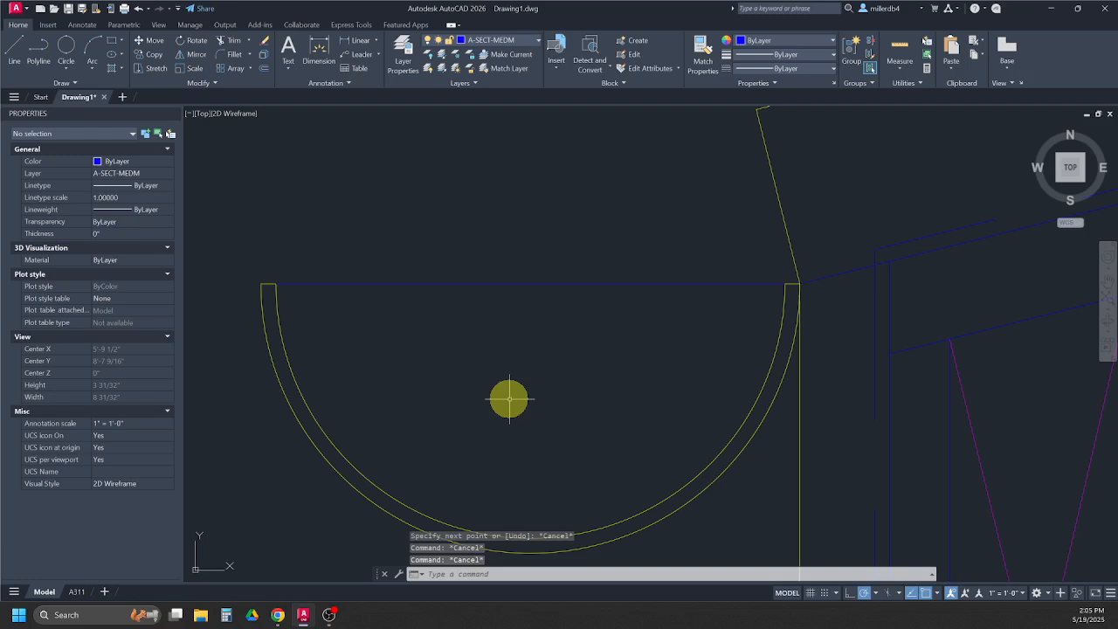
{"action": "scroll", "coordinate": [509, 399], "scroll_direction": "down", "scroll_amount": 4}
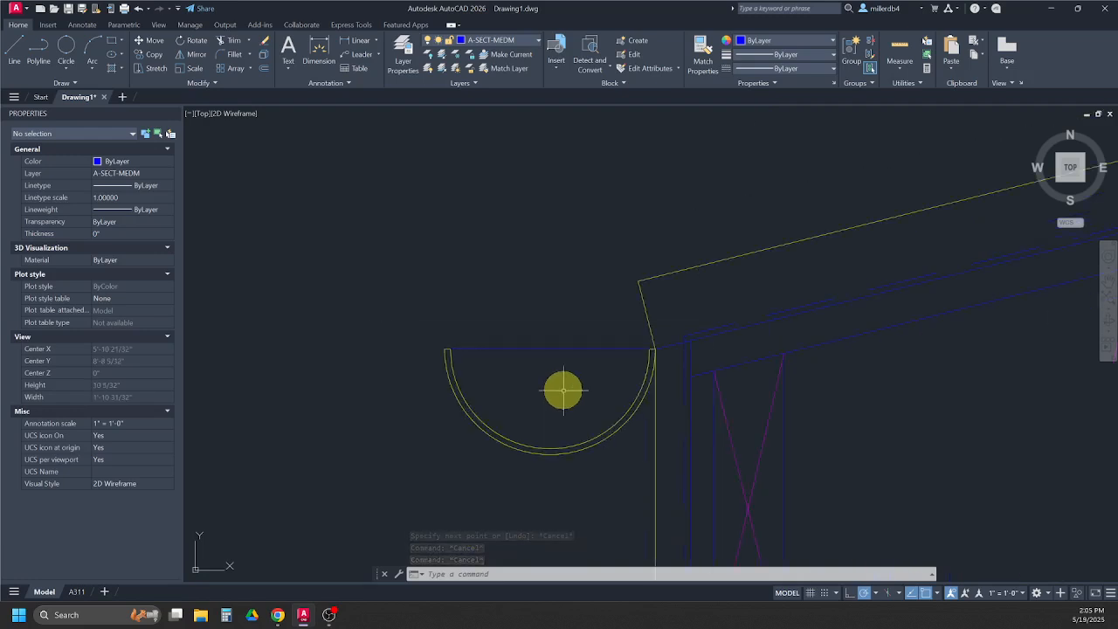
{"action": "key", "text": "Escape"}
{"action": "key", "text": "Escape"}
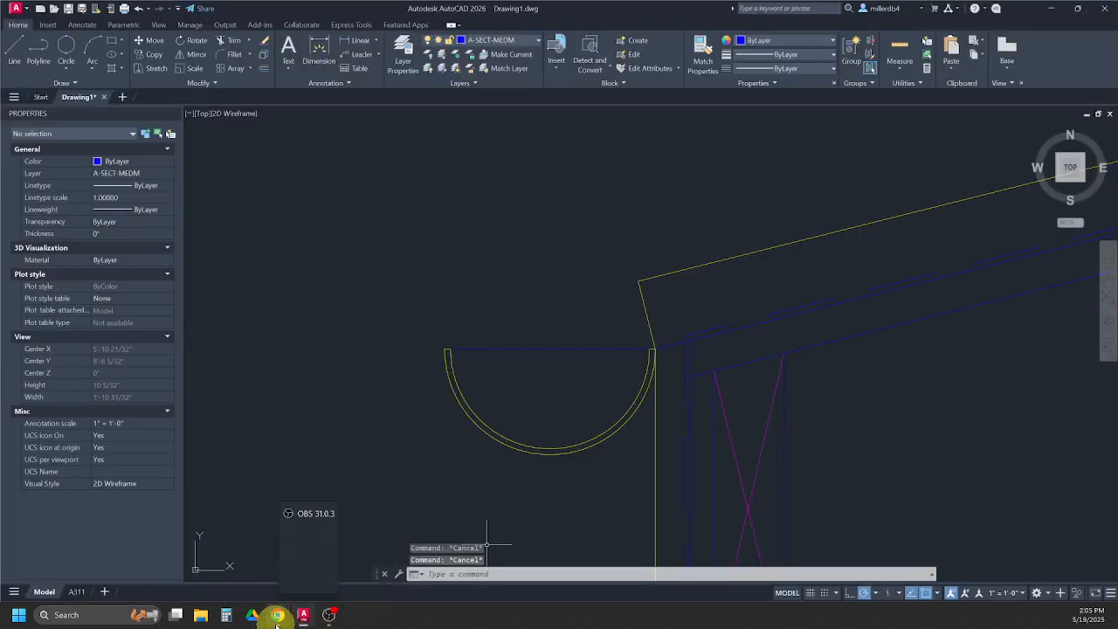
Step: Switch to the A311 PDF in Chrome and examine the wall section from the gutter down past the window to the floor and foundation
{"action": "mouse_move", "coordinate": [294, 622]}
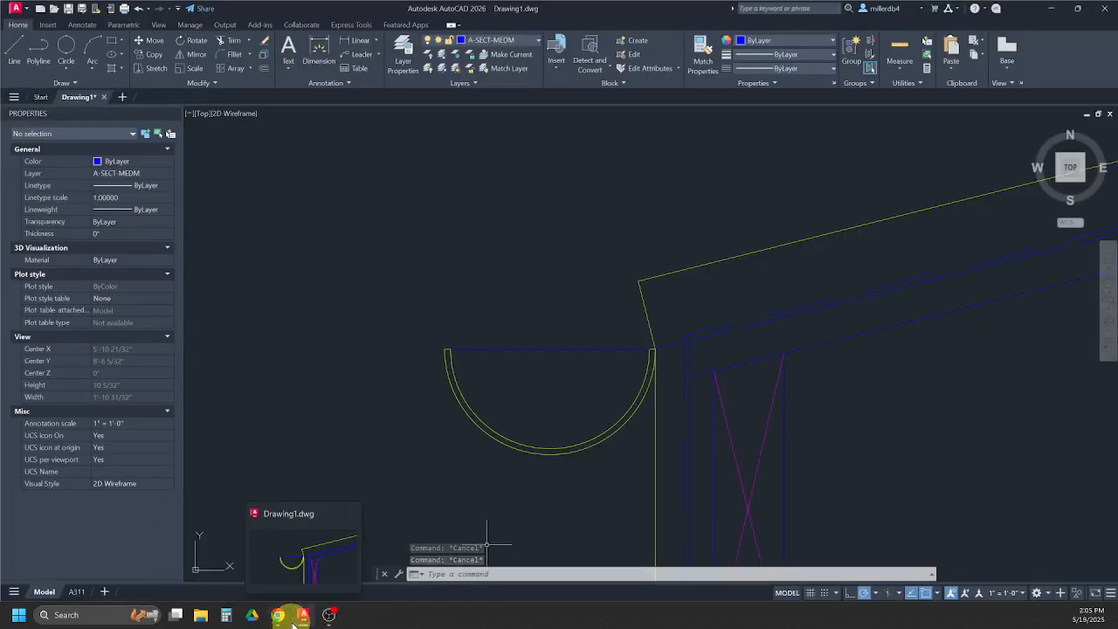
{"action": "left_click", "coordinate": [299, 562]}
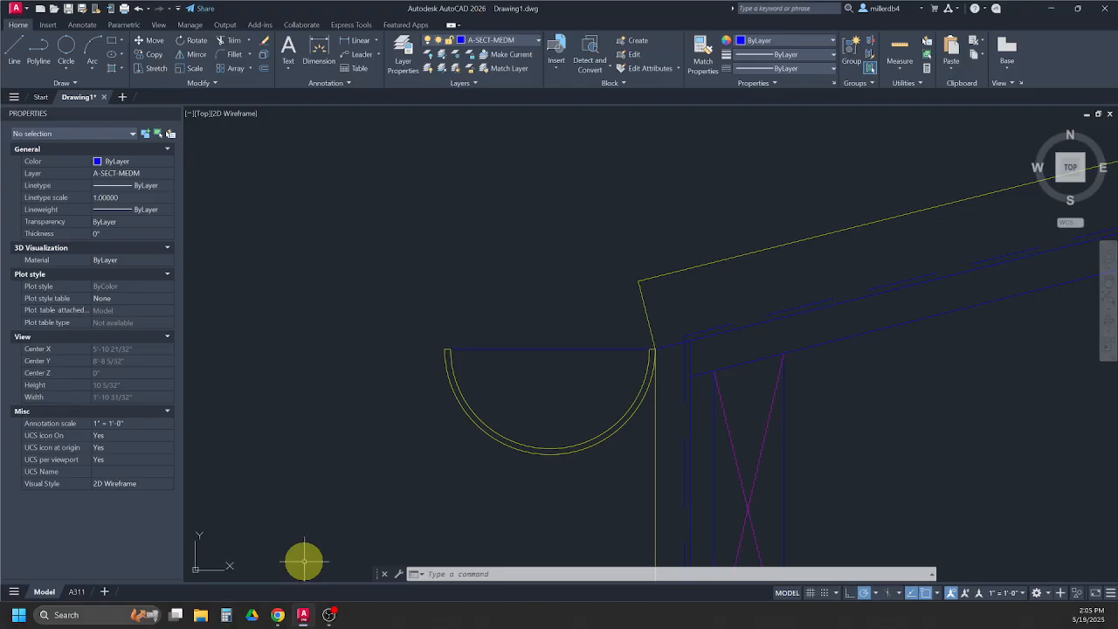
{"action": "mouse_move", "coordinate": [278, 617]}
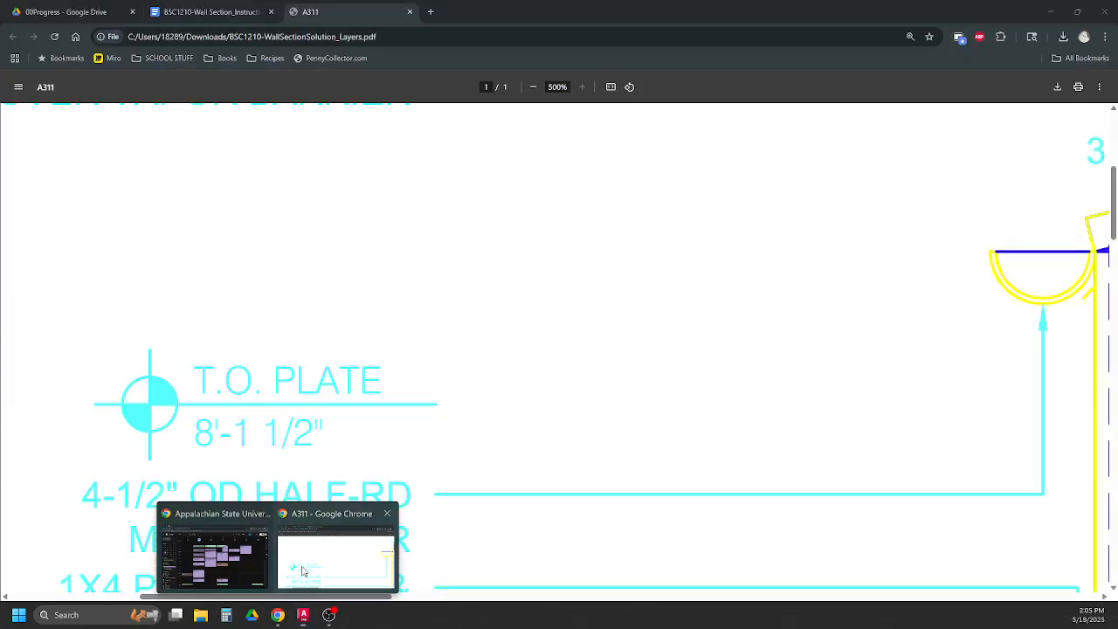
{"action": "left_click", "coordinate": [335, 566]}
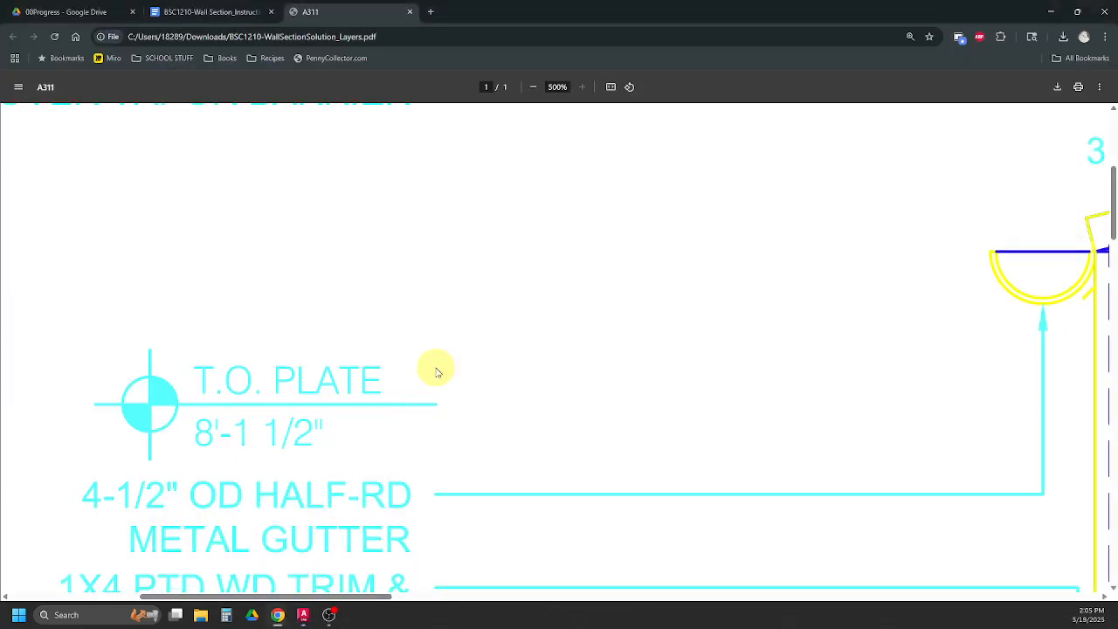
{"action": "left_click", "coordinate": [533, 86]}
{"action": "mouse_move", "coordinate": [429, 596]}
{"action": "left_mouse_down"}
{"action": "mouse_move", "coordinate": [480, 598]}
{"action": "mouse_move", "coordinate": [519, 537]}
{"action": "left_mouse_up"}
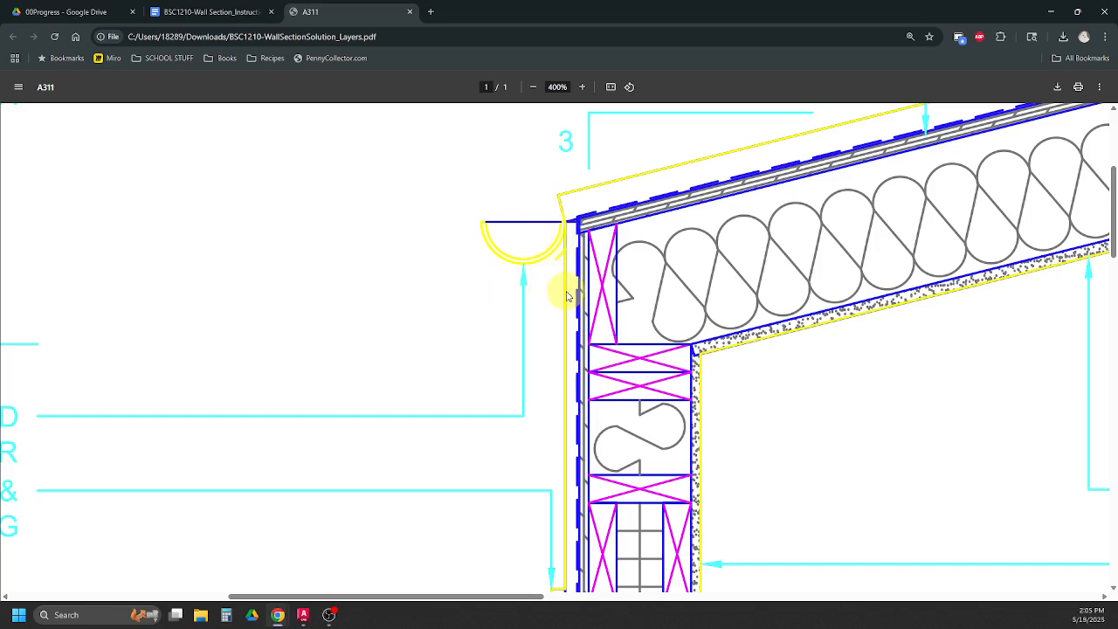
{"action": "scroll", "coordinate": [564, 290], "scroll_direction": "down", "scroll_amount": 3}
{"action": "scroll", "coordinate": [568, 332], "scroll_direction": "down", "scroll_amount": 1}
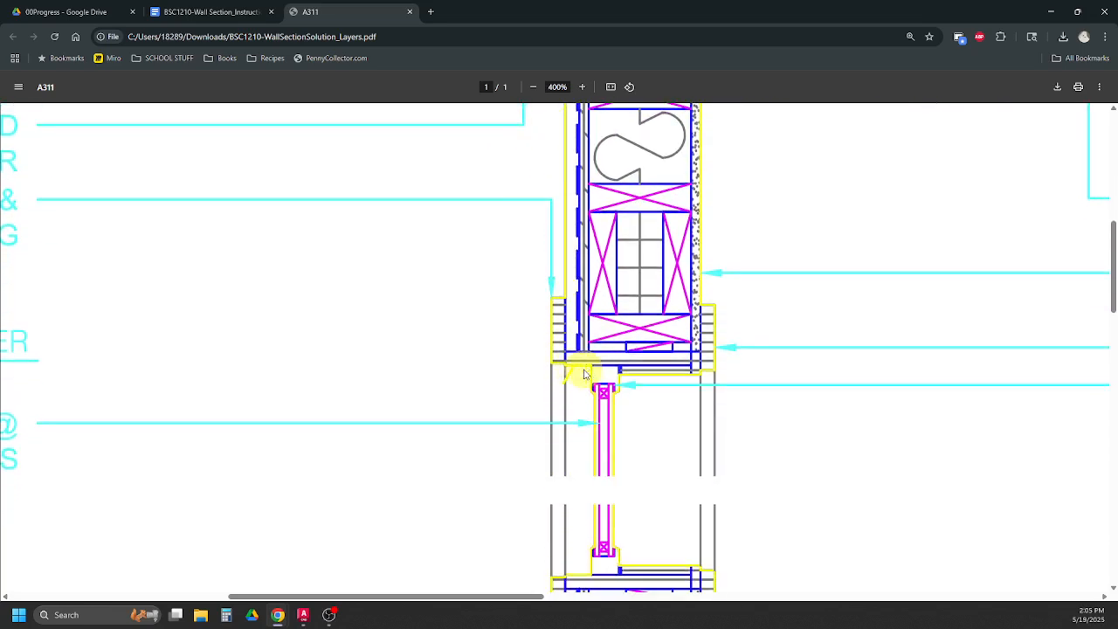
{"action": "scroll", "coordinate": [576, 376], "scroll_direction": "down", "scroll_amount": 8}
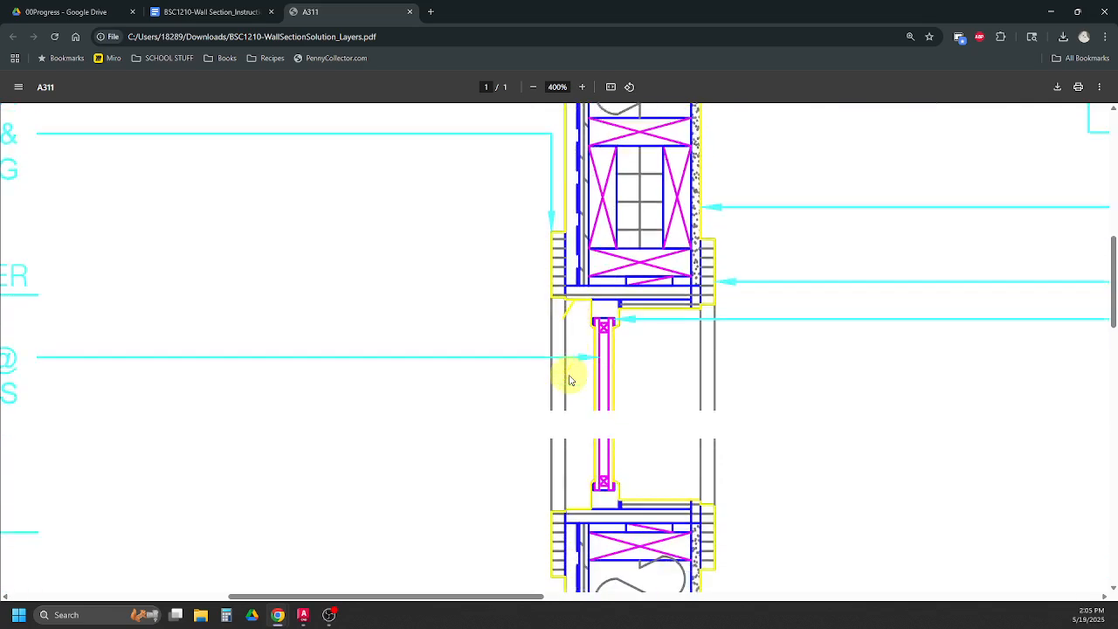
{"action": "scroll", "coordinate": [569, 380], "scroll_direction": "down", "scroll_amount": 2}
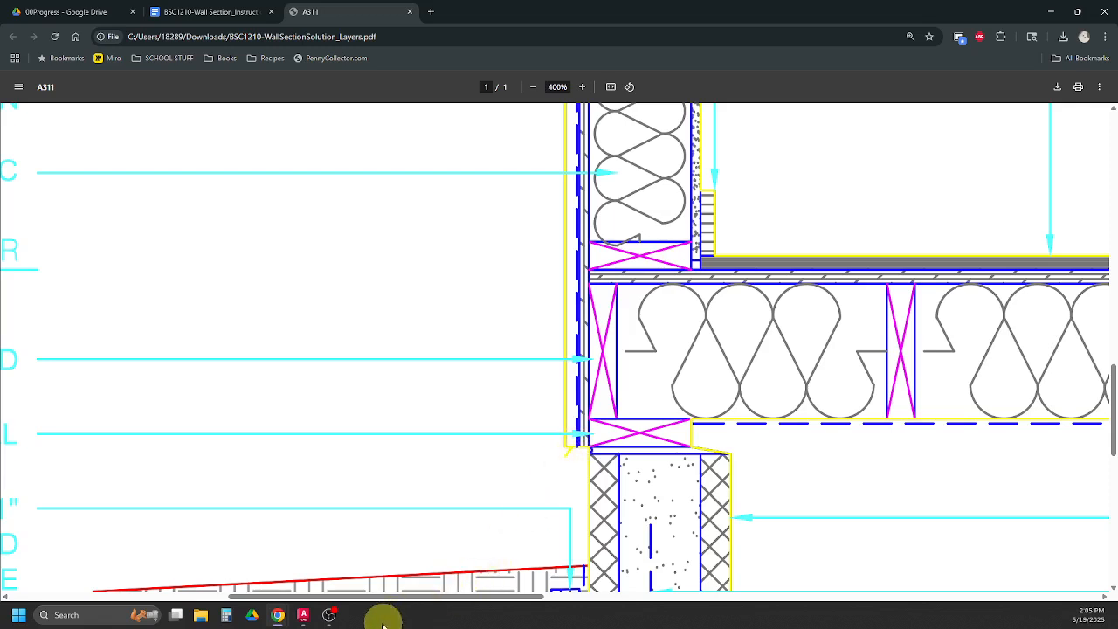
Step: Switch to AutoCAD and, on layer A-SECT-OTLN, draw a line down the wall face behind the gutter, ending in a diagonal kick about 15/32" long
{"action": "mouse_move", "coordinate": [278, 615]}
{"action": "left_click", "coordinate": [299, 572]}
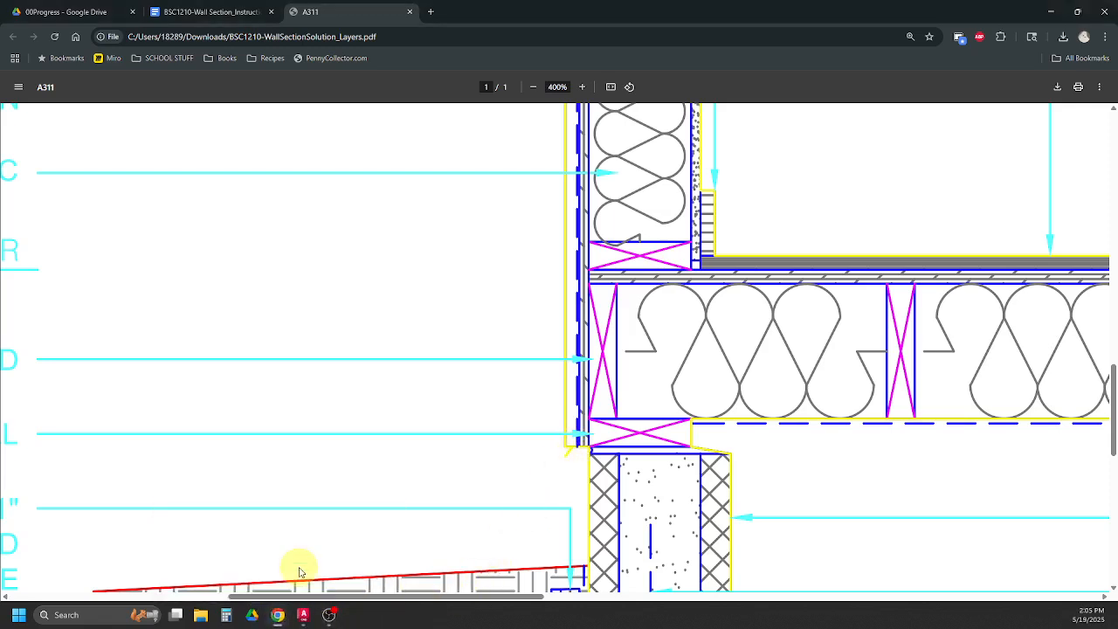
{"action": "left_click", "coordinate": [303, 616]}
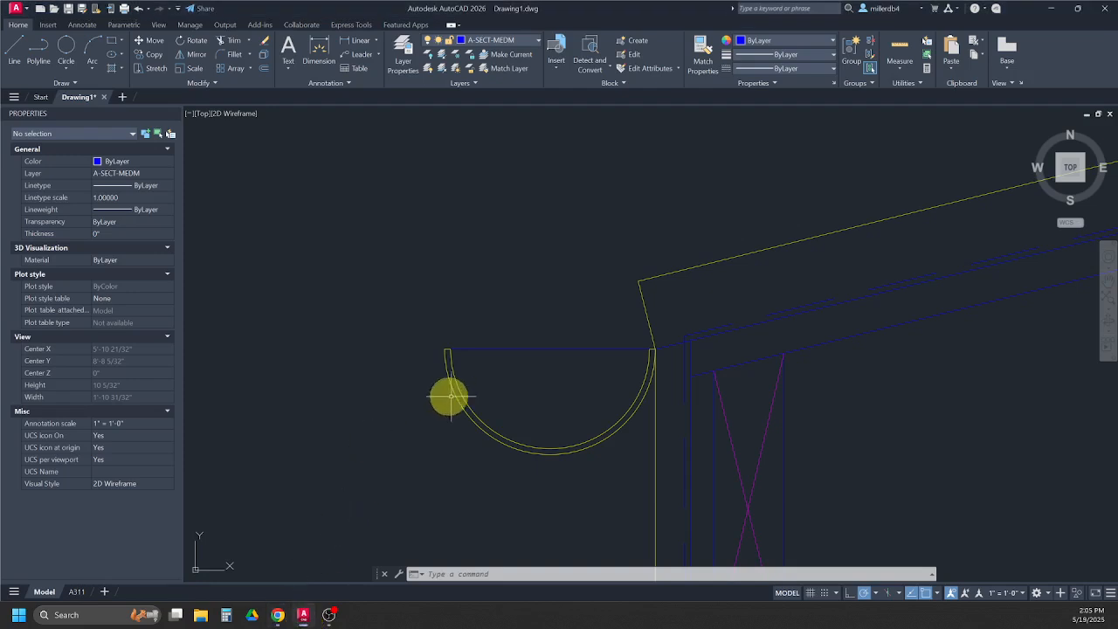
{"action": "left_click", "coordinate": [527, 40]}
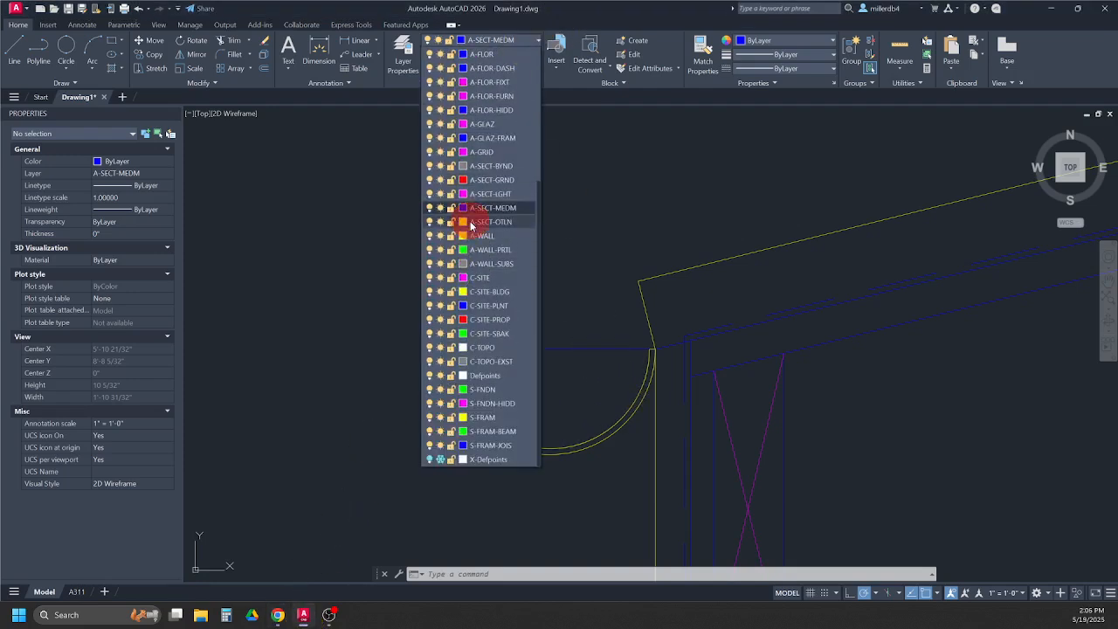
{"action": "left_click", "coordinate": [470, 221]}
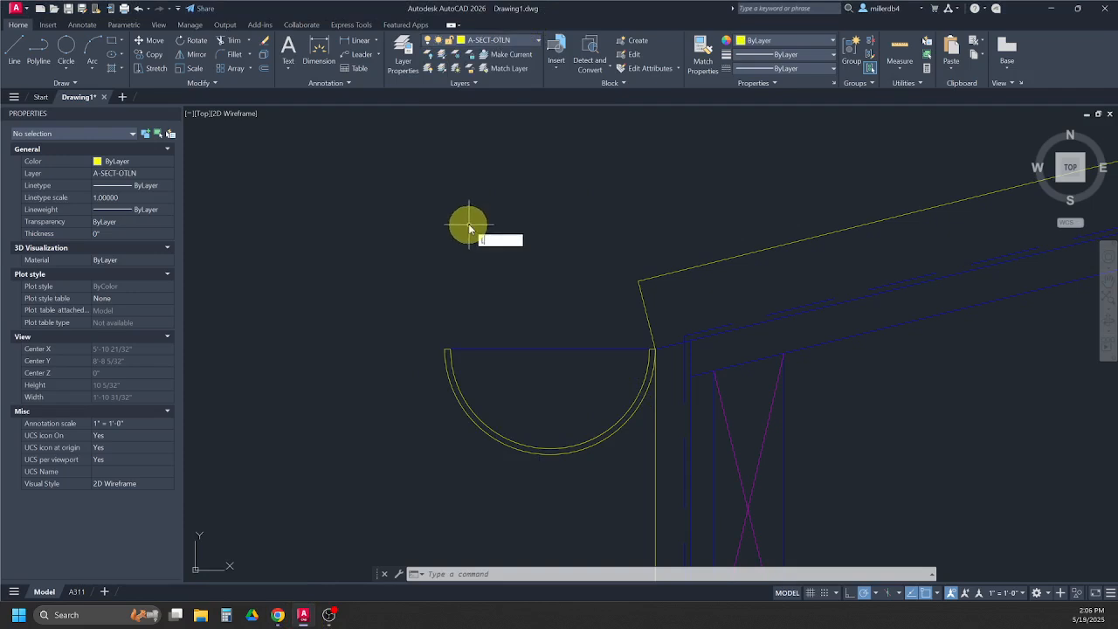
{"action": "type", "text": "l"}
{"action": "key", "text": "Return"}
{"action": "left_click", "coordinate": [654, 349]}
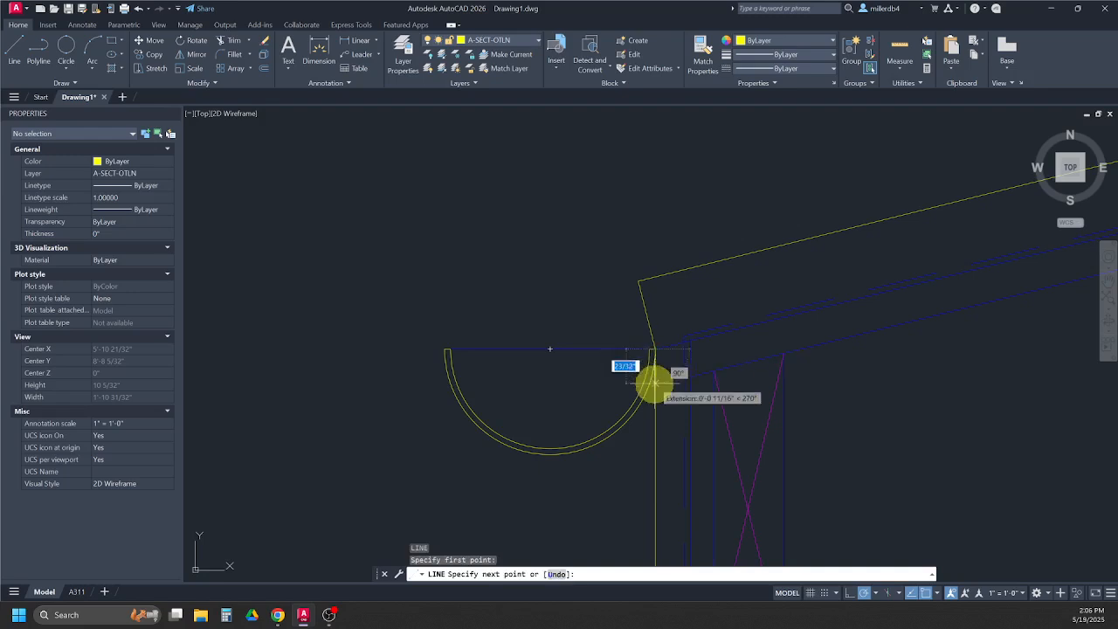
{"action": "scroll", "coordinate": [655, 400], "scroll_direction": "up", "scroll_amount": 2}
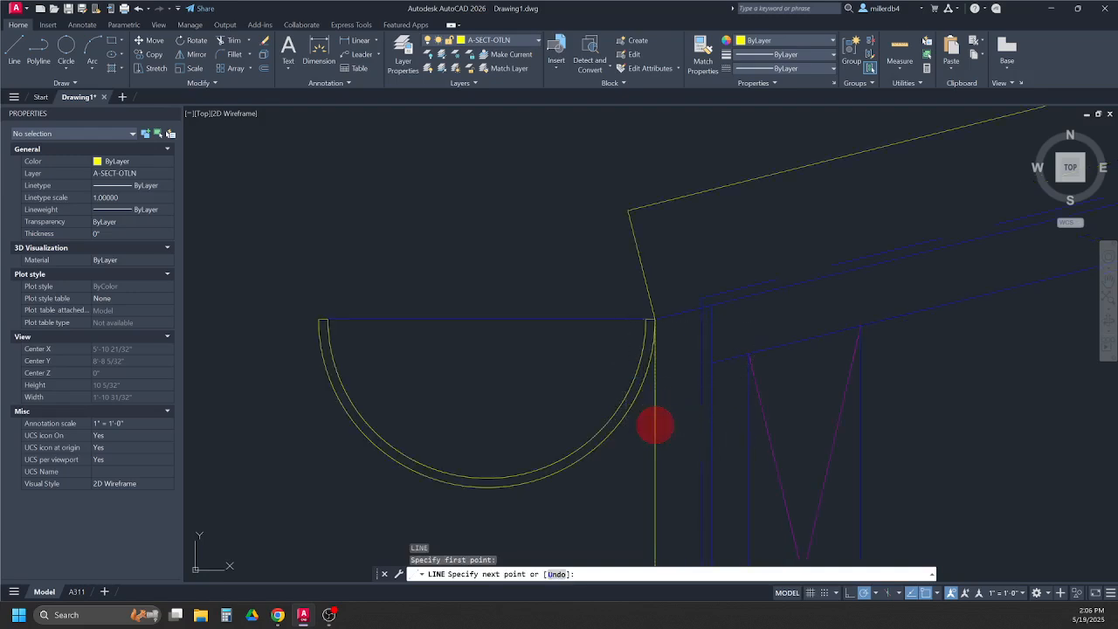
{"action": "left_click", "coordinate": [655, 426]}
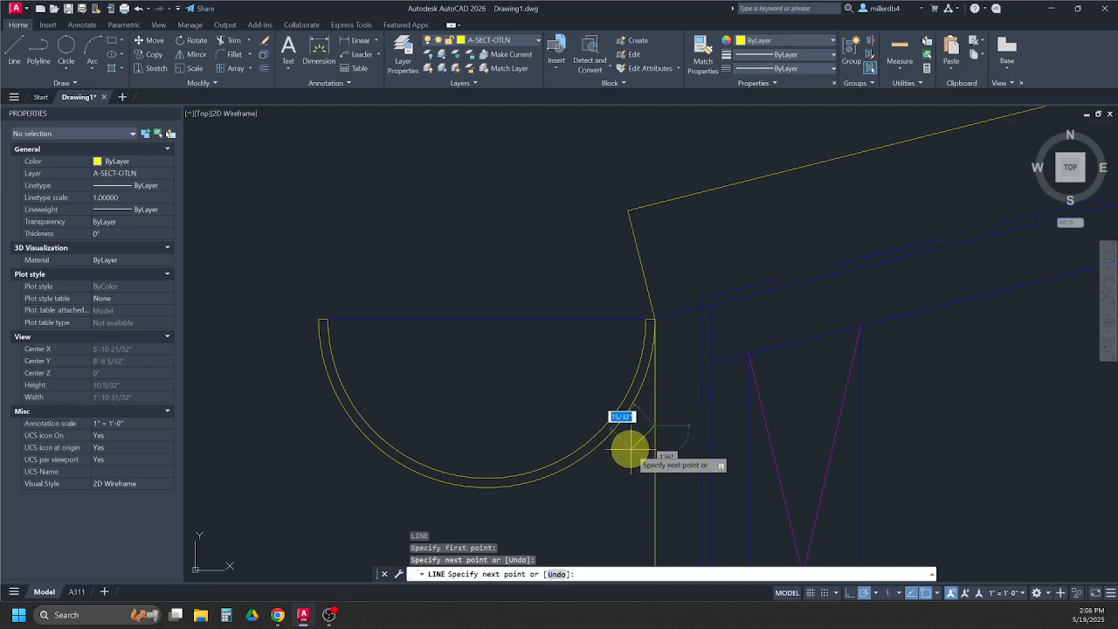
{"action": "left_click", "coordinate": [628, 449]}
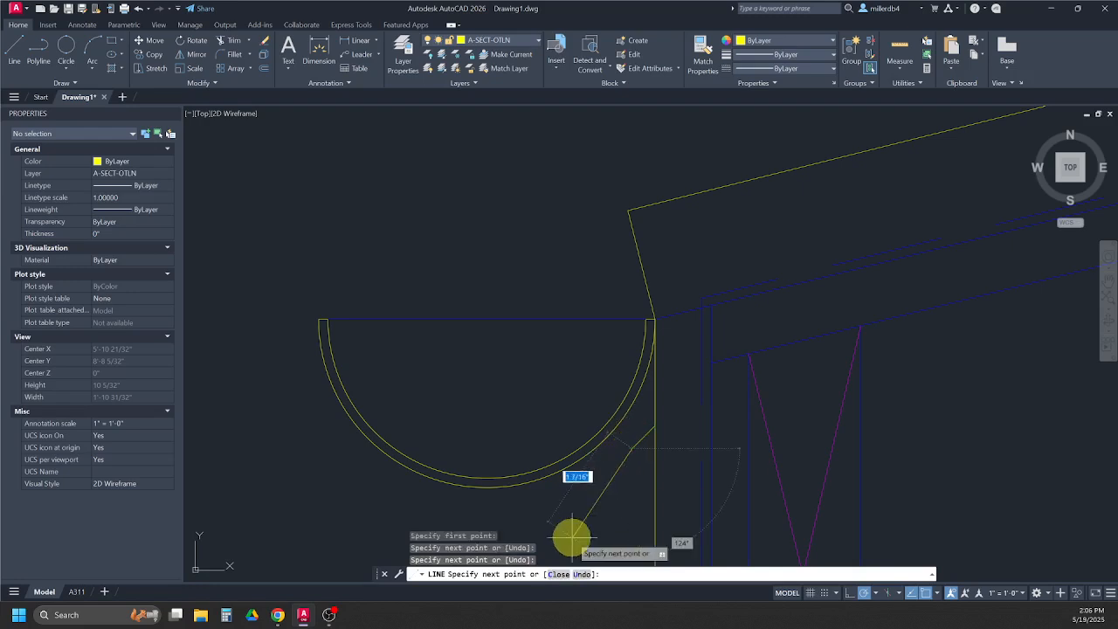
{"action": "key", "text": "Escape"}
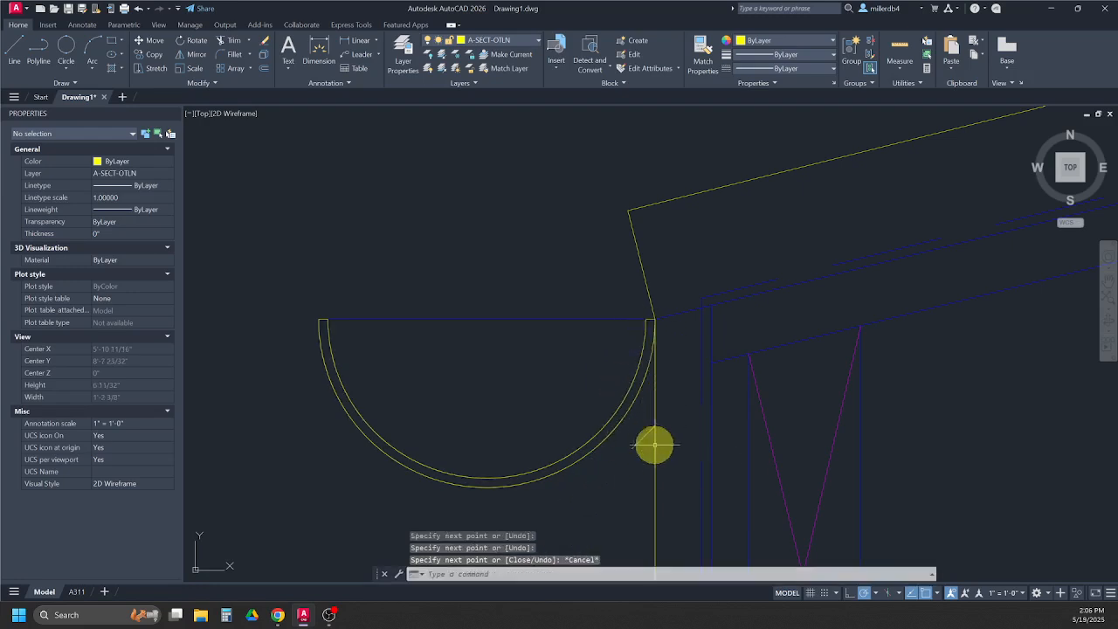
Step: Draw the head flashing below the exterior window trim as a short horizontal line outward from the window frame corner, ending in a diagonal drip
{"action": "scroll", "coordinate": [646, 437], "scroll_direction": "down", "scroll_amount": 6}
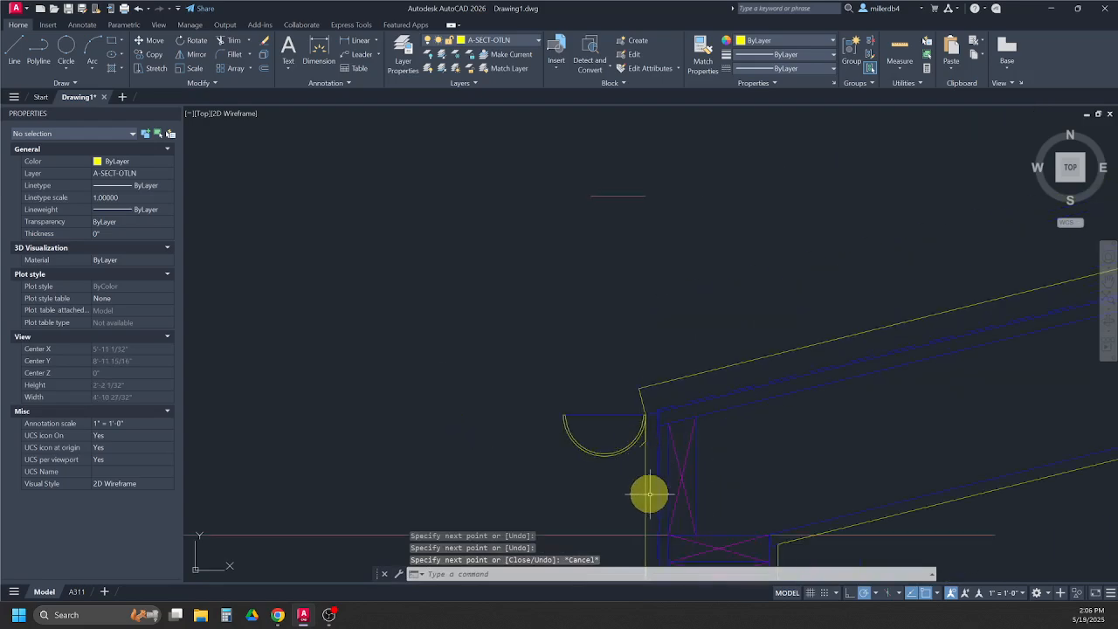
{"action": "middle_click_drag", "start_coordinate": [647, 459], "coordinate": [640, 422]}
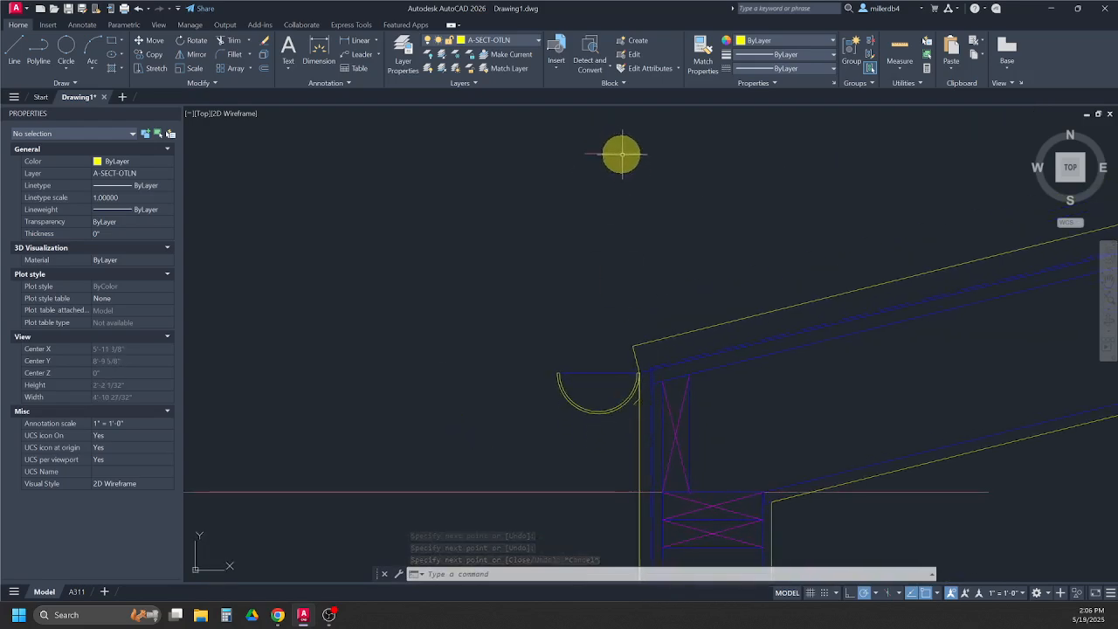
{"action": "scroll", "coordinate": [648, 486], "scroll_direction": "up", "scroll_amount": 2}
{"action": "middle_click_drag", "start_coordinate": [648, 486], "coordinate": [596, 165]}
{"action": "scroll", "coordinate": [597, 166], "scroll_direction": "down", "scroll_amount": 2}
{"action": "middle_click_drag", "start_coordinate": [609, 464], "coordinate": [602, 396]}
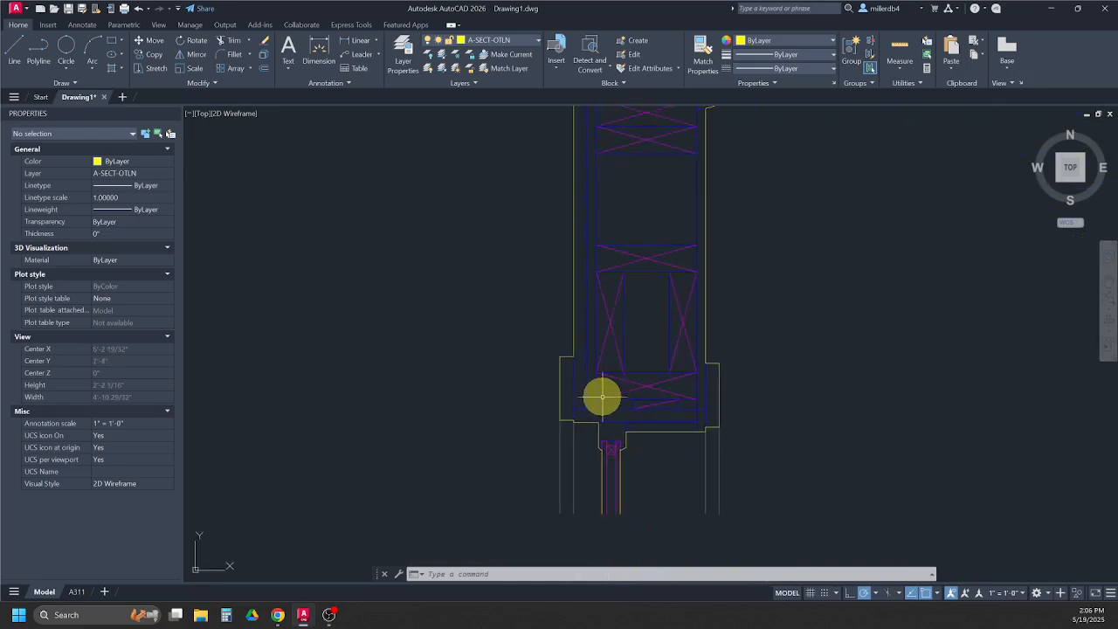
{"action": "scroll", "coordinate": [601, 421], "scroll_direction": "up", "scroll_amount": 4}
{"action": "key", "text": "Return"}
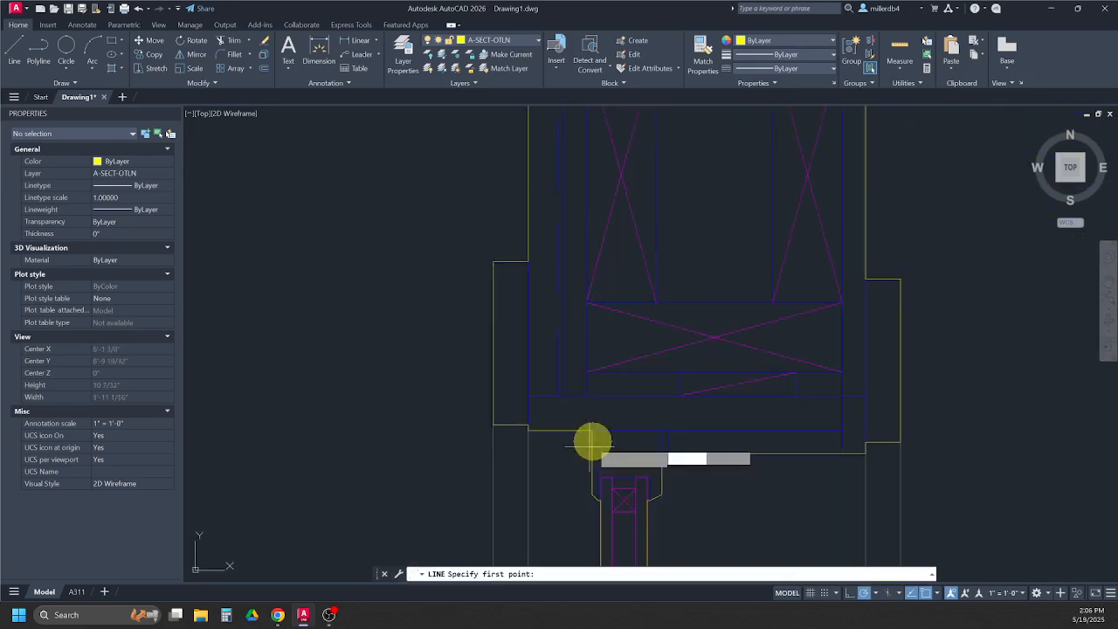
{"action": "left_click", "coordinate": [601, 429]}
{"action": "left_click", "coordinate": [553, 430]}
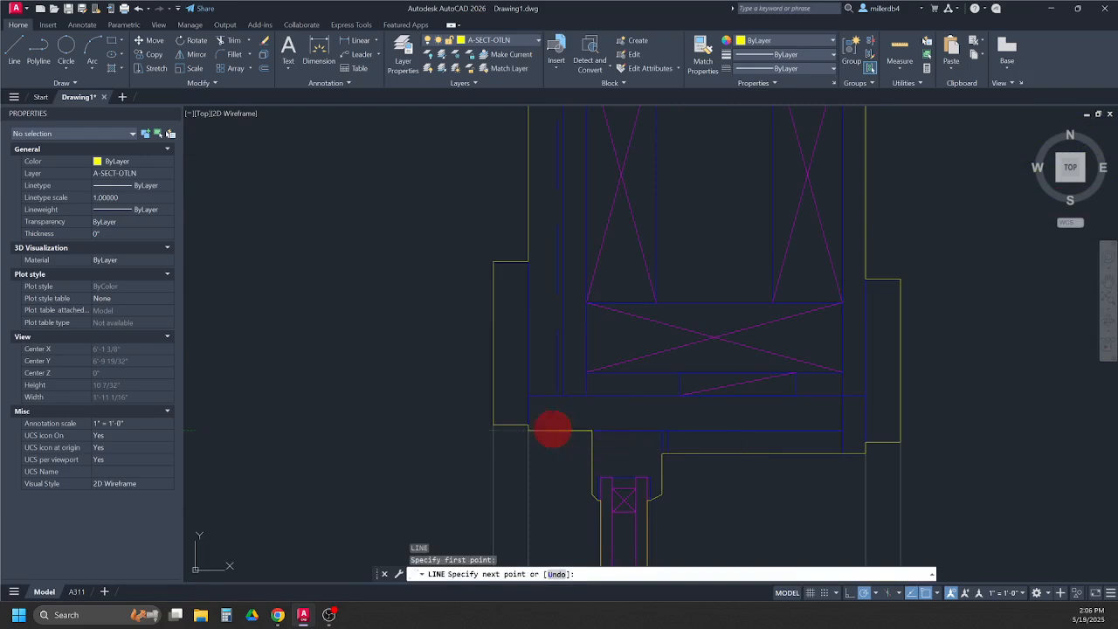
{"action": "left_click", "coordinate": [522, 466]}
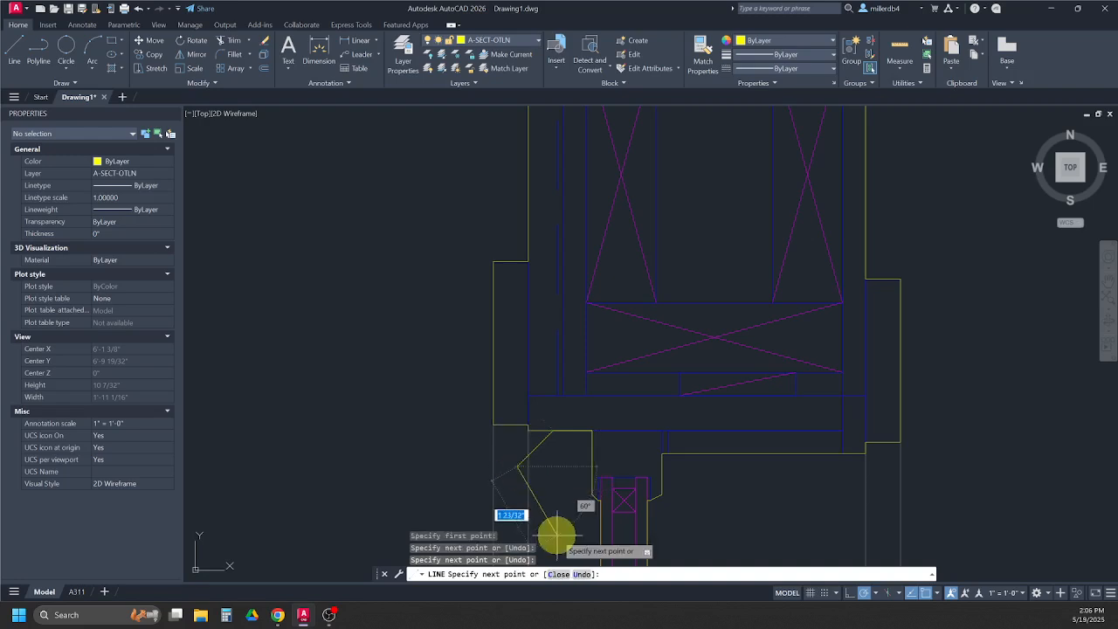
{"action": "key", "text": "Escape"}
Step: Examine the drip at the base of the siding by the mudsill, and the gutter area on the A311 layout
{"action": "scroll", "coordinate": [601, 468], "scroll_direction": "down", "scroll_amount": 3}
{"action": "scroll", "coordinate": [599, 469], "scroll_direction": "down", "scroll_amount": 3}
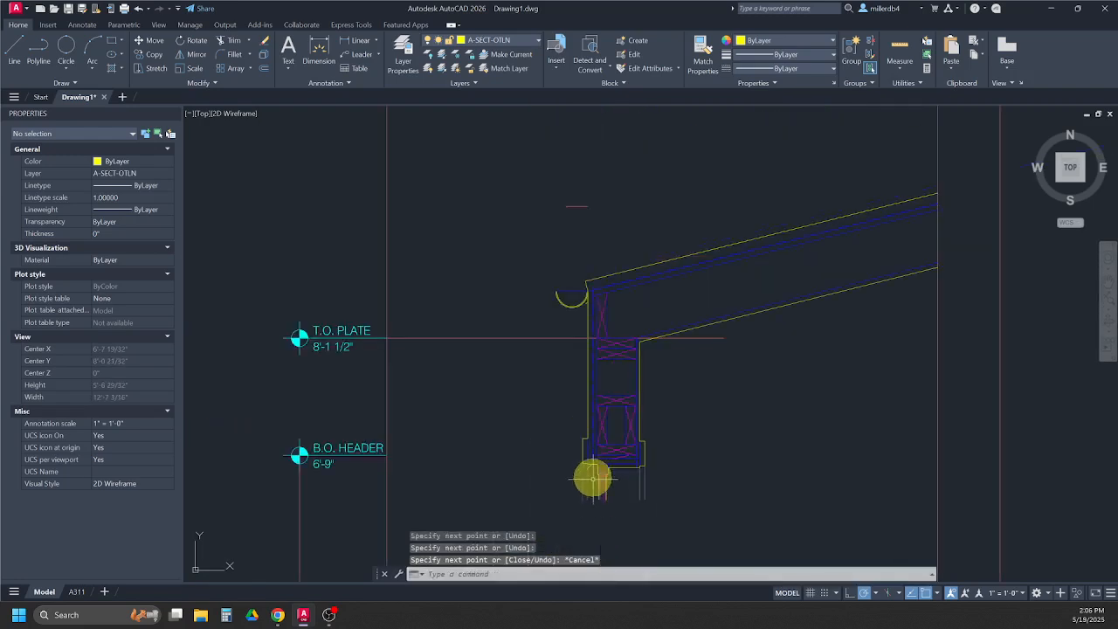
{"action": "middle_click_drag", "start_coordinate": [597, 505], "coordinate": [577, 236]}
{"action": "middle_click_drag", "start_coordinate": [586, 552], "coordinate": [568, 330]}
{"action": "middle_click_drag", "start_coordinate": [569, 469], "coordinate": [569, 299]}
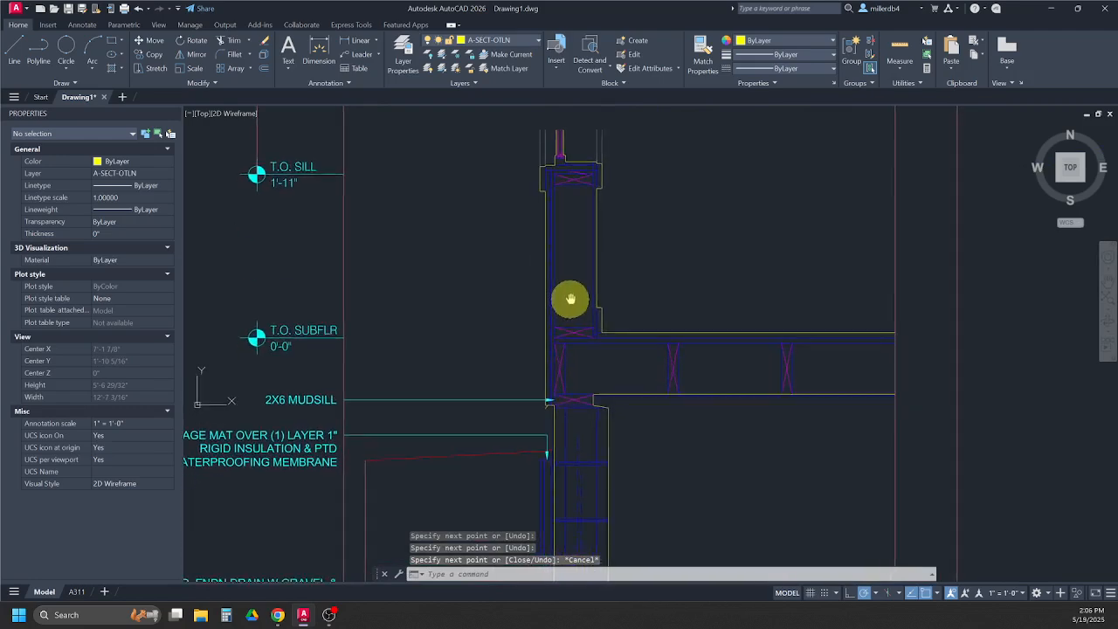
{"action": "scroll", "coordinate": [547, 411], "scroll_direction": "up", "scroll_amount": 5}
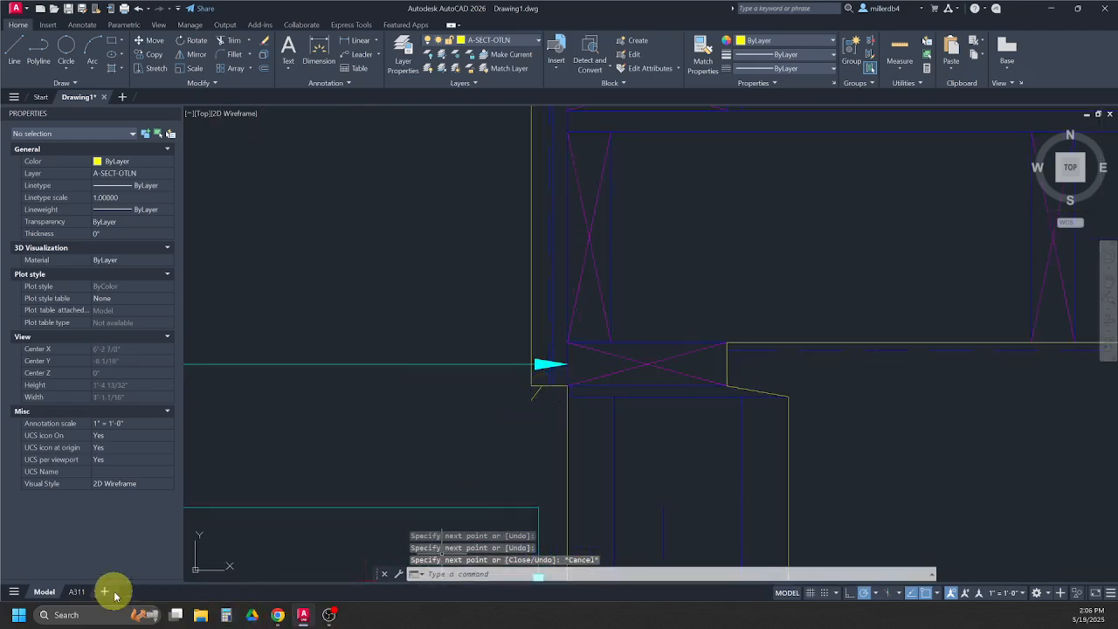
{"action": "left_click", "coordinate": [75, 593]}
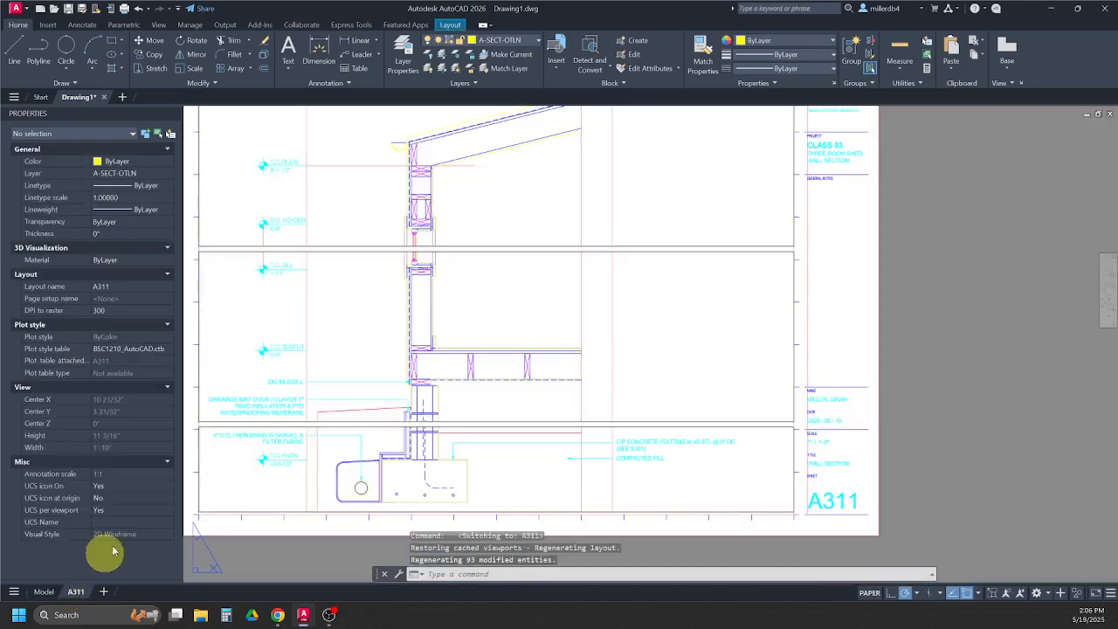
{"action": "middle_click_drag", "start_coordinate": [352, 340], "coordinate": [452, 463]}
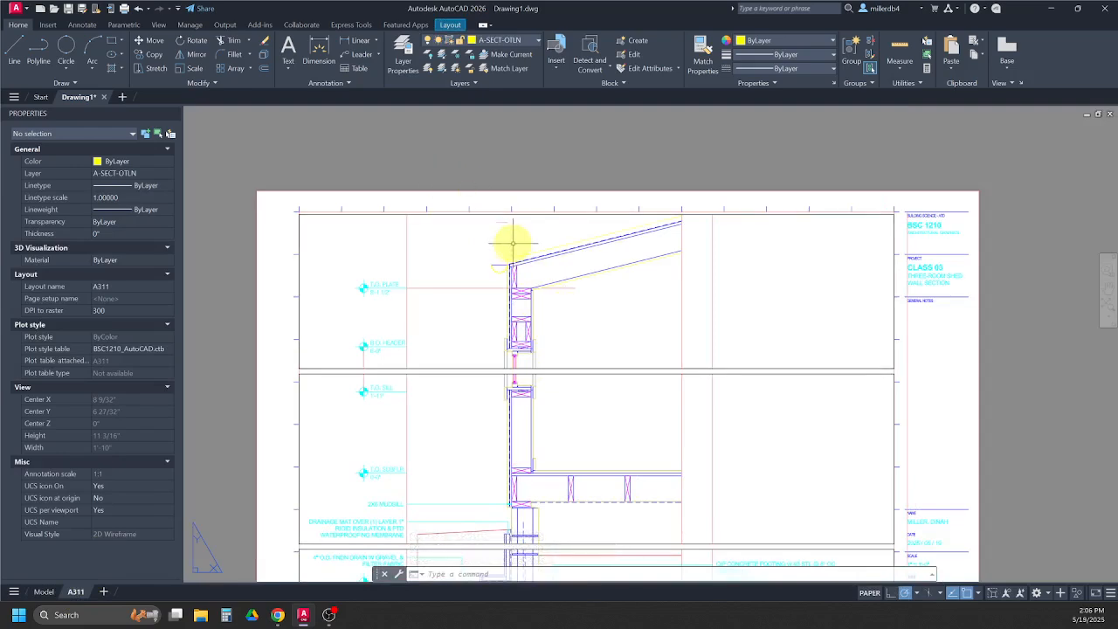
{"action": "scroll", "coordinate": [512, 242], "scroll_direction": "up", "scroll_amount": 4}
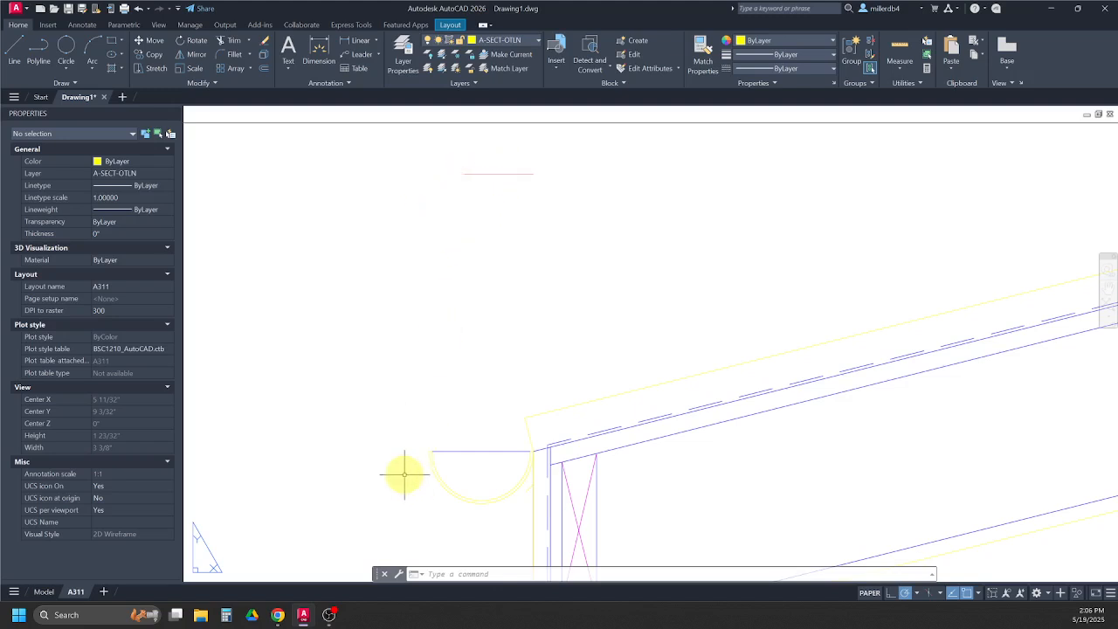
Step: Return to model space and inspect the horizontal guide line at the T.O. PLATE level
{"action": "left_click", "coordinate": [33, 594]}
{"action": "scroll", "coordinate": [381, 374], "scroll_direction": "down", "scroll_amount": 4}
{"action": "mouse_move", "coordinate": [382, 375]}
{"action": "middle_mouse_down"}
{"action": "mouse_move", "coordinate": [391, 292]}
{"action": "mouse_move", "coordinate": [439, 451]}
{"action": "mouse_move", "coordinate": [427, 402]}
{"action": "middle_mouse_up"}
{"action": "middle_click_drag", "start_coordinate": [429, 237], "coordinate": [455, 312]}
{"action": "scroll", "coordinate": [419, 290], "scroll_direction": "up", "scroll_amount": 4}
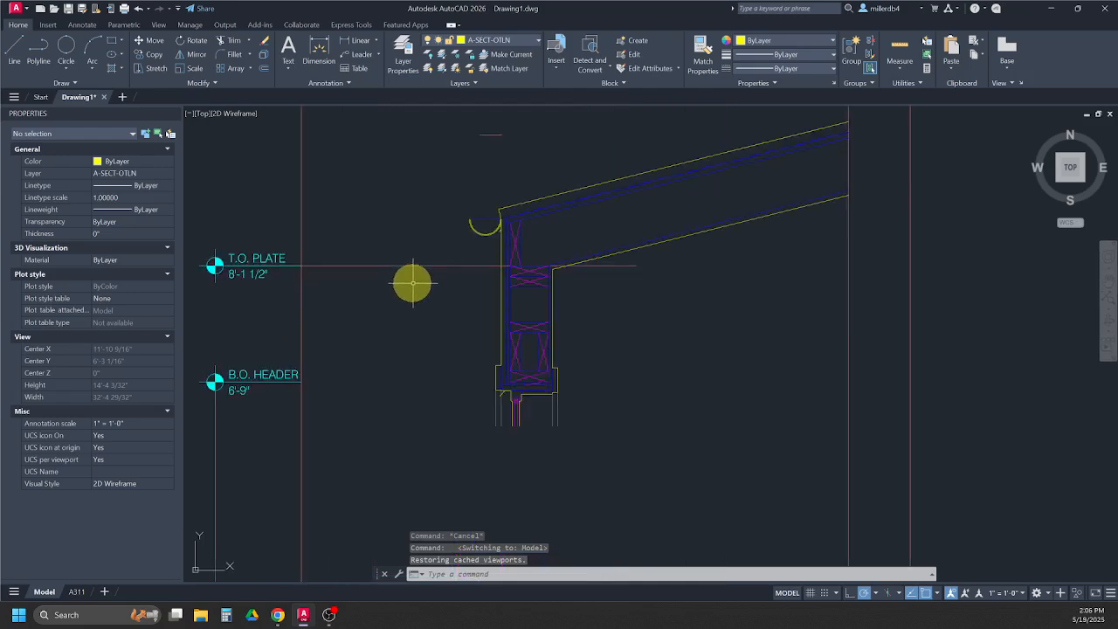
{"action": "left_click", "coordinate": [383, 263]}
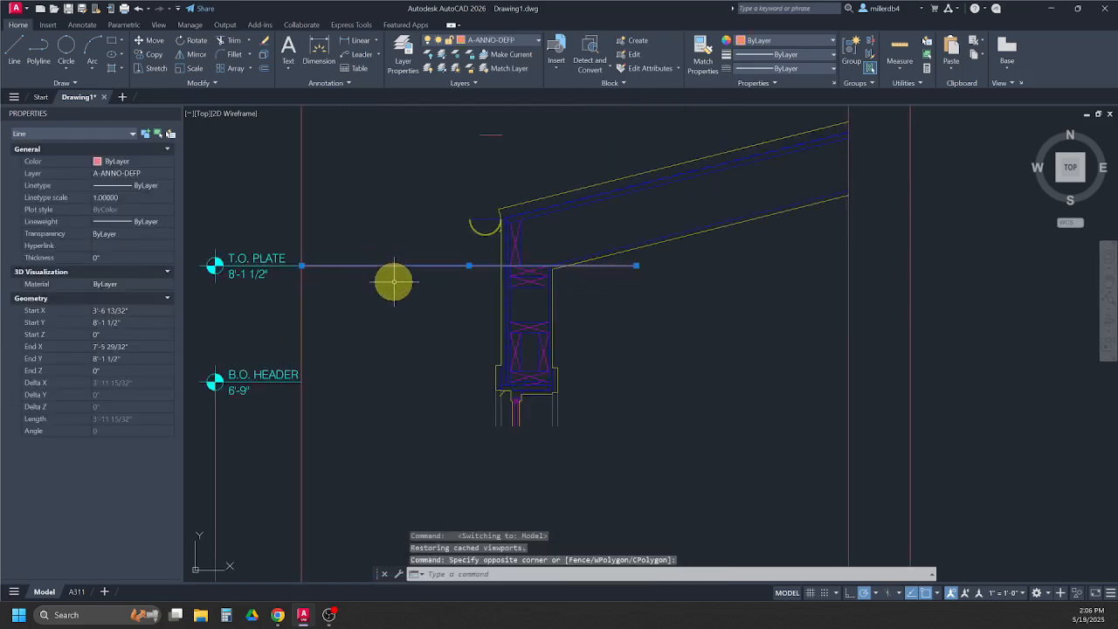
{"action": "key", "text": "Escape"}
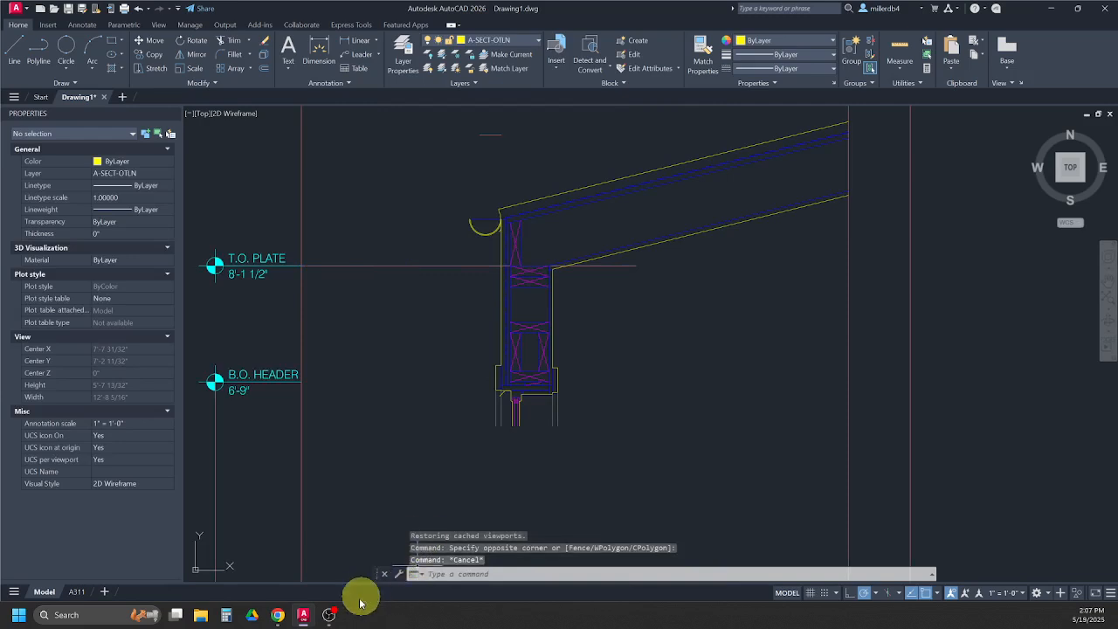
Step: Switch to the A311 PDF in Chrome and examine the hatching and insulation from the footing up to the roof
{"action": "mouse_move", "coordinate": [301, 617]}
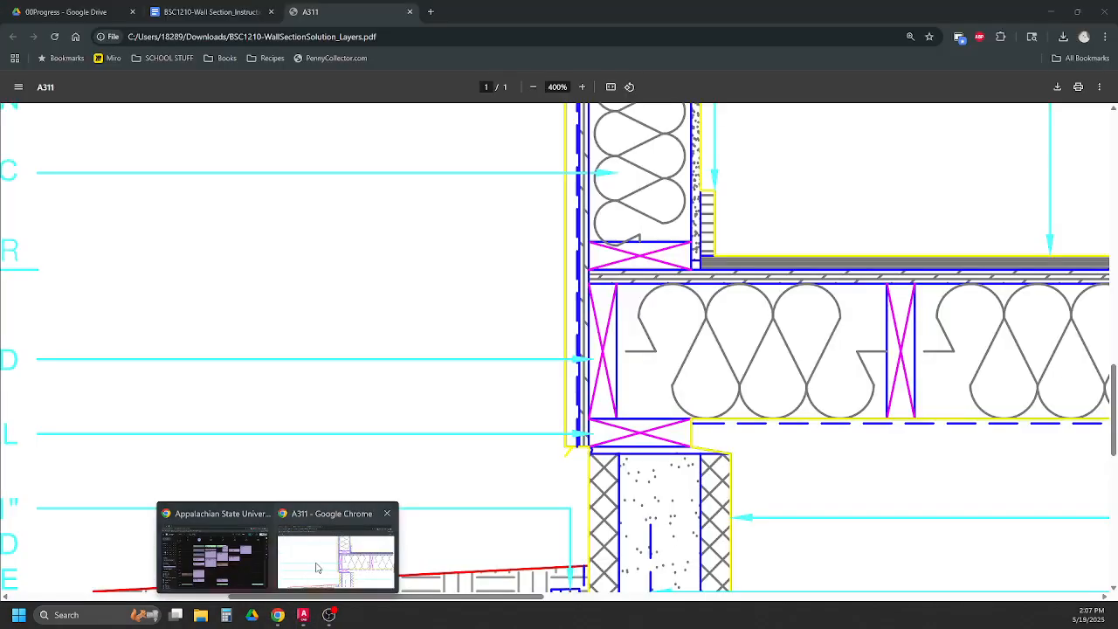
{"action": "left_click", "coordinate": [316, 568]}
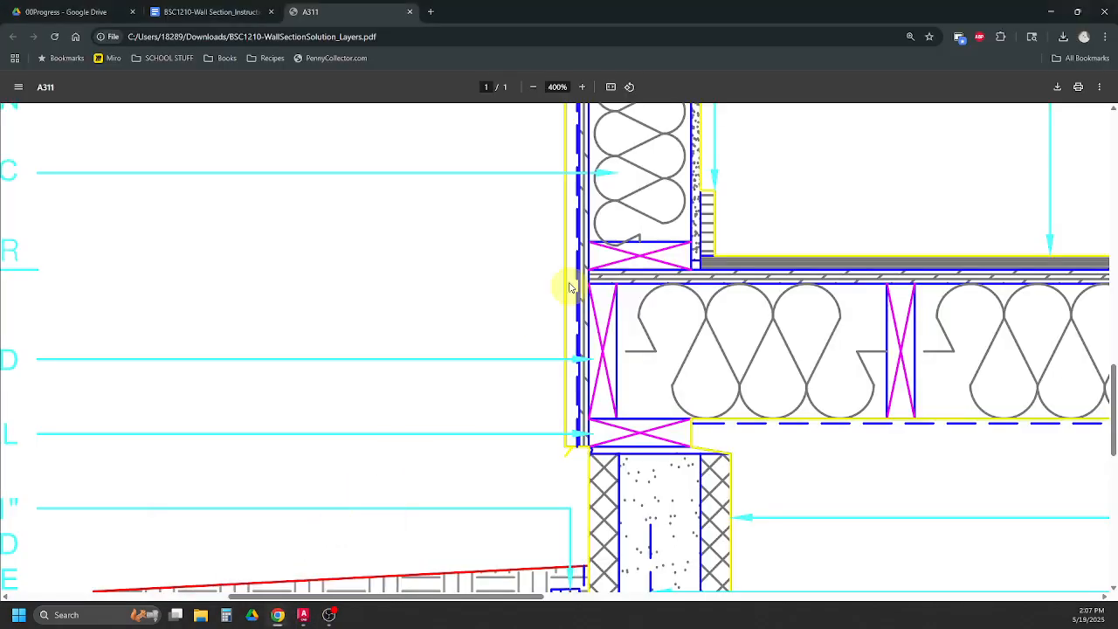
{"action": "left_click", "coordinate": [533, 86]}
{"action": "left_click", "coordinate": [533, 86]}
{"action": "left_click", "coordinate": [533, 87]}
{"action": "left_click", "coordinate": [533, 86]}
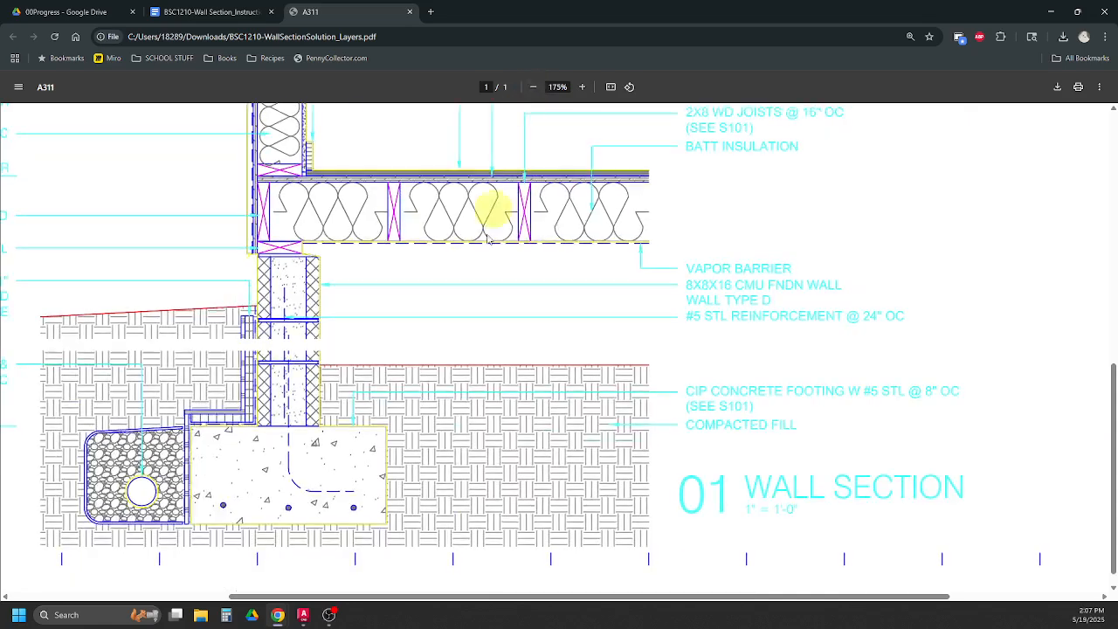
{"action": "mouse_move", "coordinate": [594, 601]}
{"action": "left_mouse_down"}
{"action": "mouse_move", "coordinate": [512, 594]}
{"action": "mouse_move", "coordinate": [452, 529]}
{"action": "left_mouse_up"}
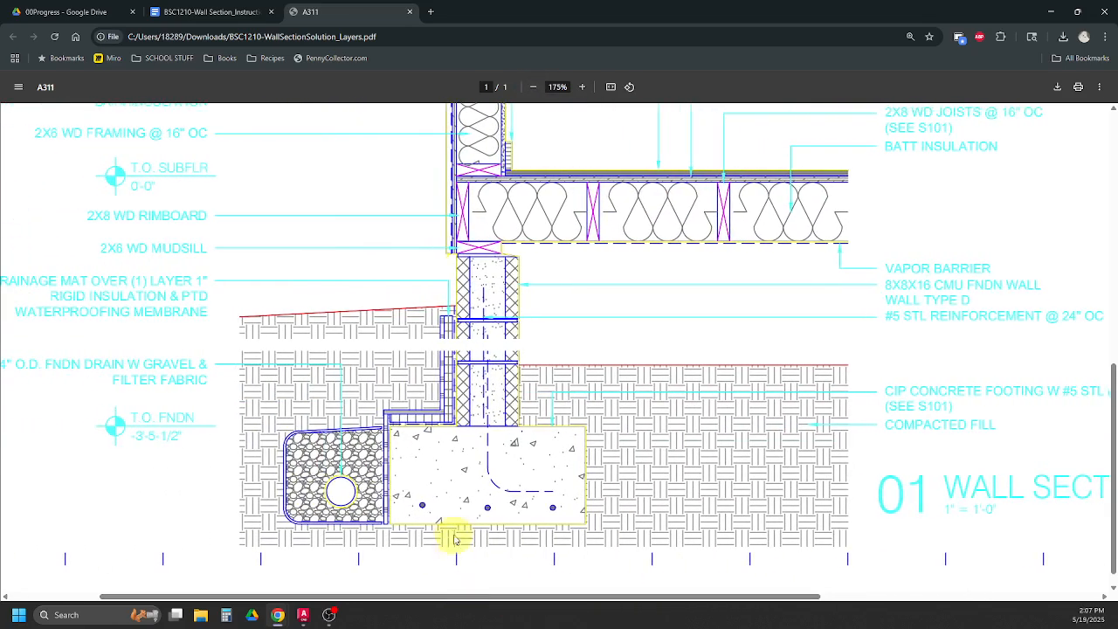
{"action": "scroll", "coordinate": [437, 527], "scroll_direction": "up", "scroll_amount": 5}
{"action": "scroll", "coordinate": [448, 535], "scroll_direction": "up", "scroll_amount": 1}
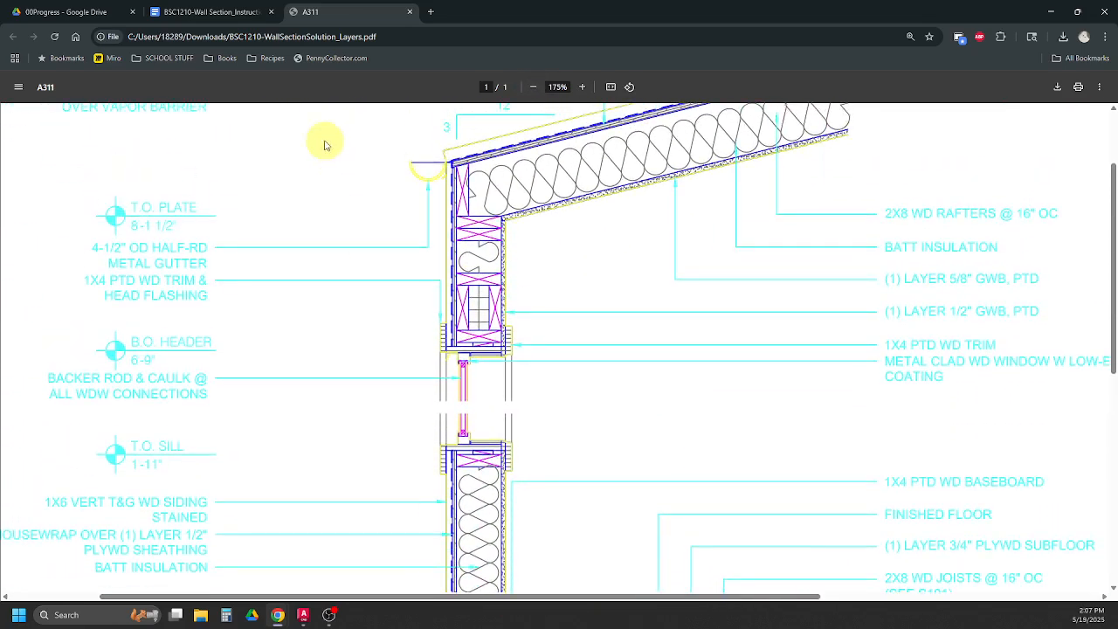
Step: Open the BSC1210-Wall Section_Instructions document and read the suggested layers, line types and hatch patterns with their scales
{"action": "left_click", "coordinate": [205, 11]}
{"action": "scroll", "coordinate": [374, 356], "scroll_direction": "down", "scroll_amount": 4}
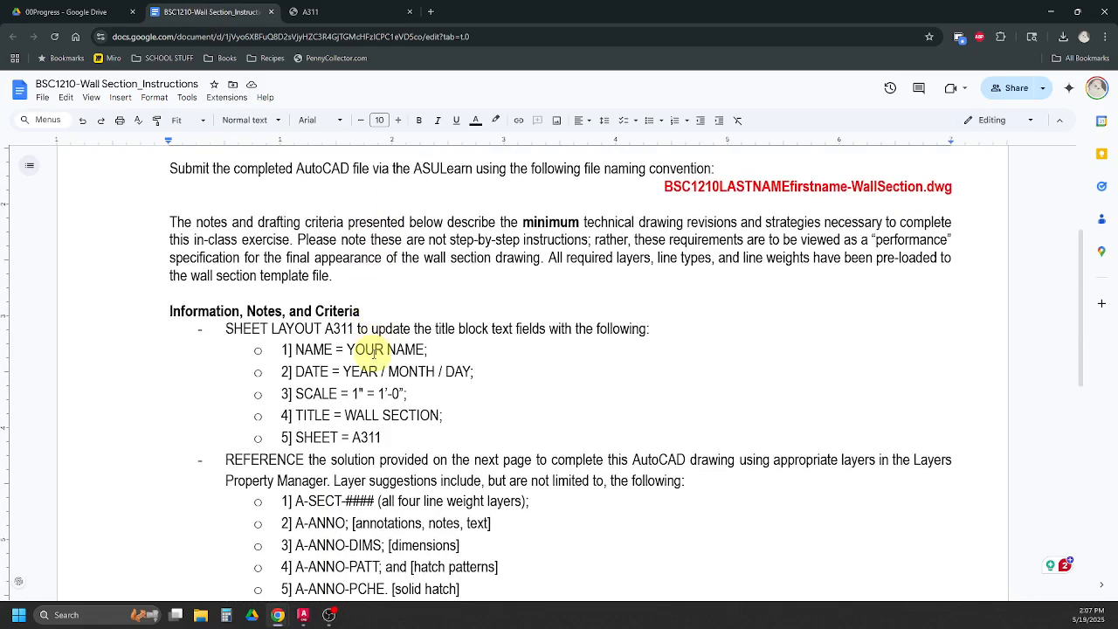
{"action": "scroll", "coordinate": [372, 358], "scroll_direction": "down", "scroll_amount": 2}
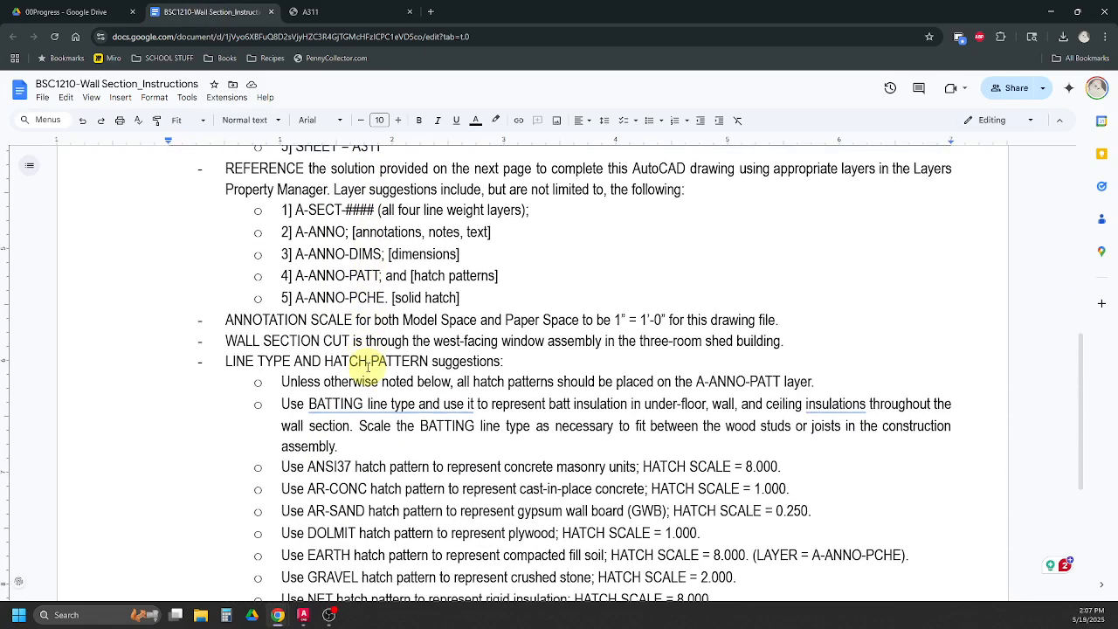
{"action": "scroll", "coordinate": [368, 367], "scroll_direction": "down", "scroll_amount": 2}
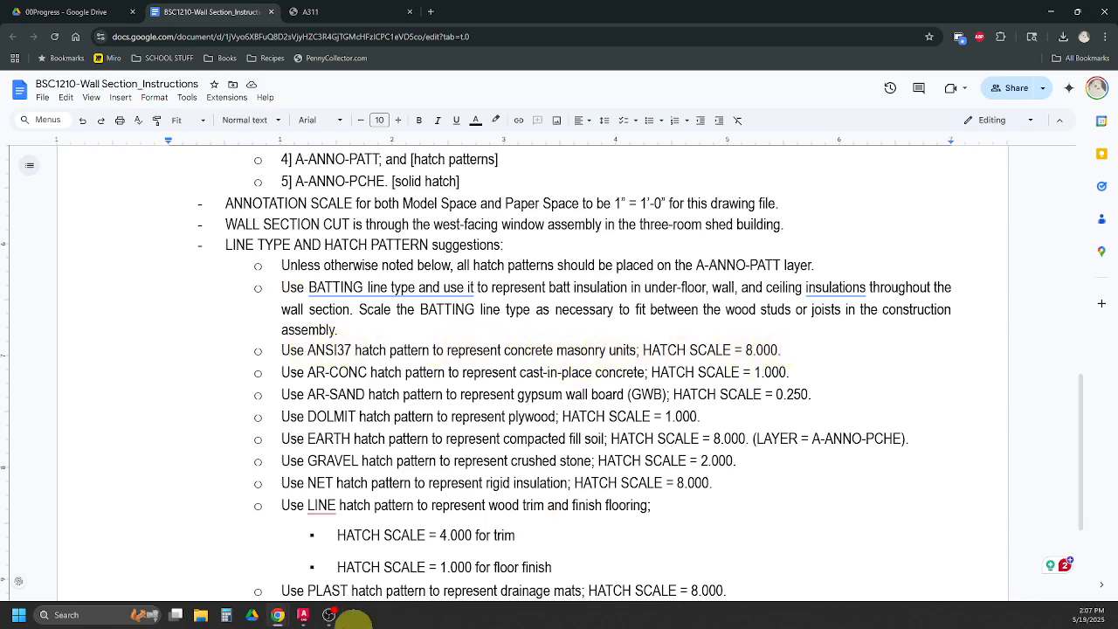
Step: Switch to the AutoCAD drawing and make A-ANNO-PATT the current layer
{"action": "left_click", "coordinate": [303, 615]}
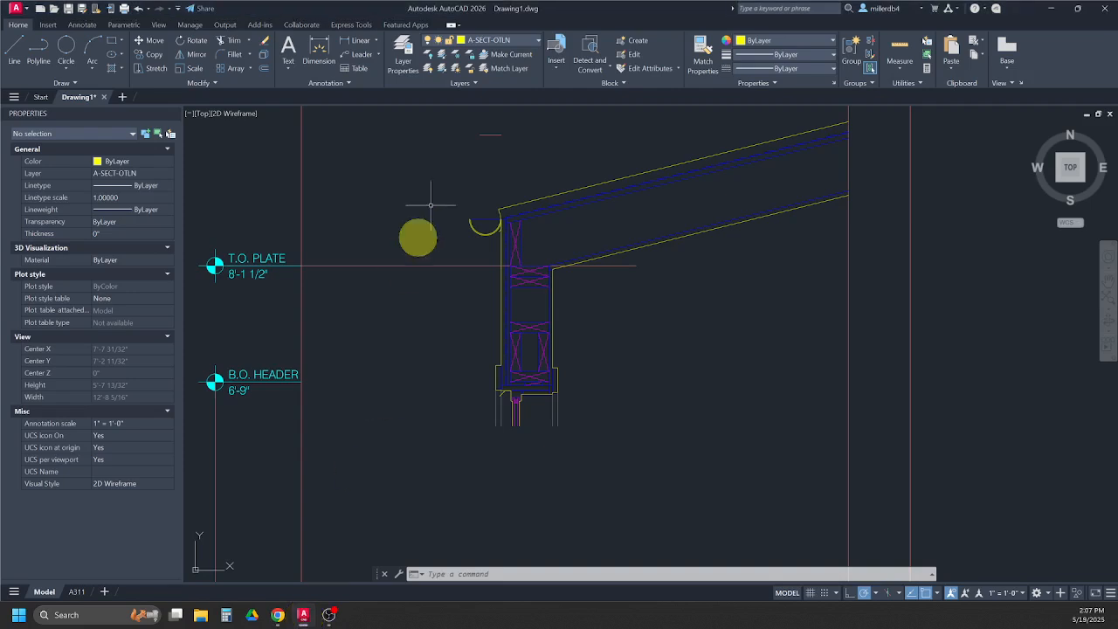
{"action": "left_click", "coordinate": [511, 46]}
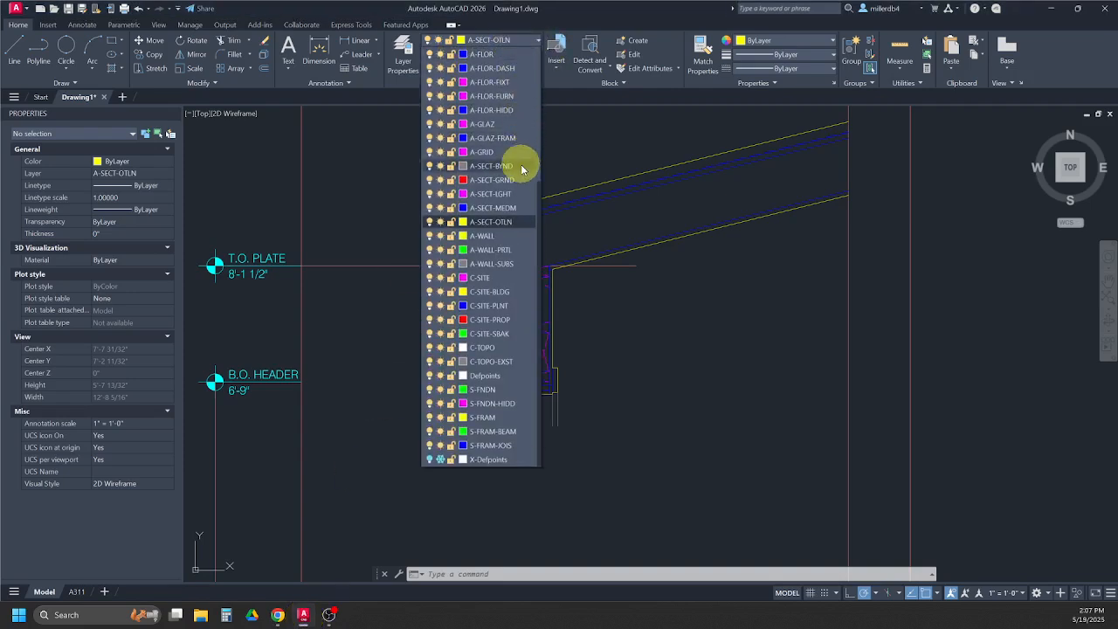
{"action": "scroll", "coordinate": [502, 124], "scroll_direction": "up", "scroll_amount": 3}
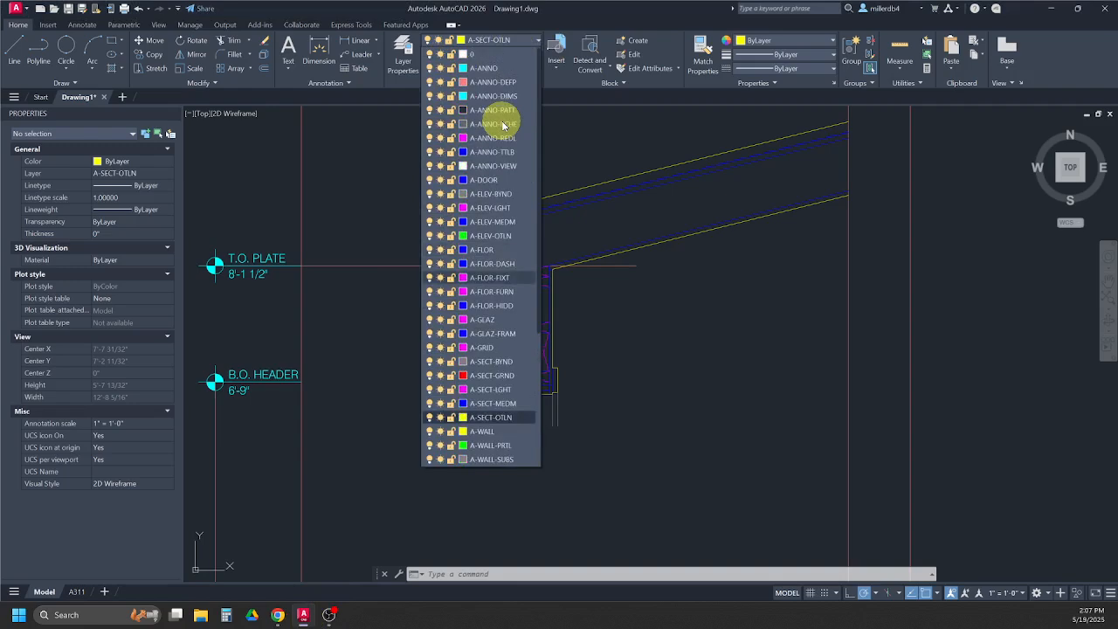
{"action": "scroll", "coordinate": [502, 122], "scroll_direction": "up", "scroll_amount": 1}
{"action": "left_click", "coordinate": [500, 113]}
{"action": "scroll", "coordinate": [542, 323], "scroll_direction": "down", "scroll_amount": 2}
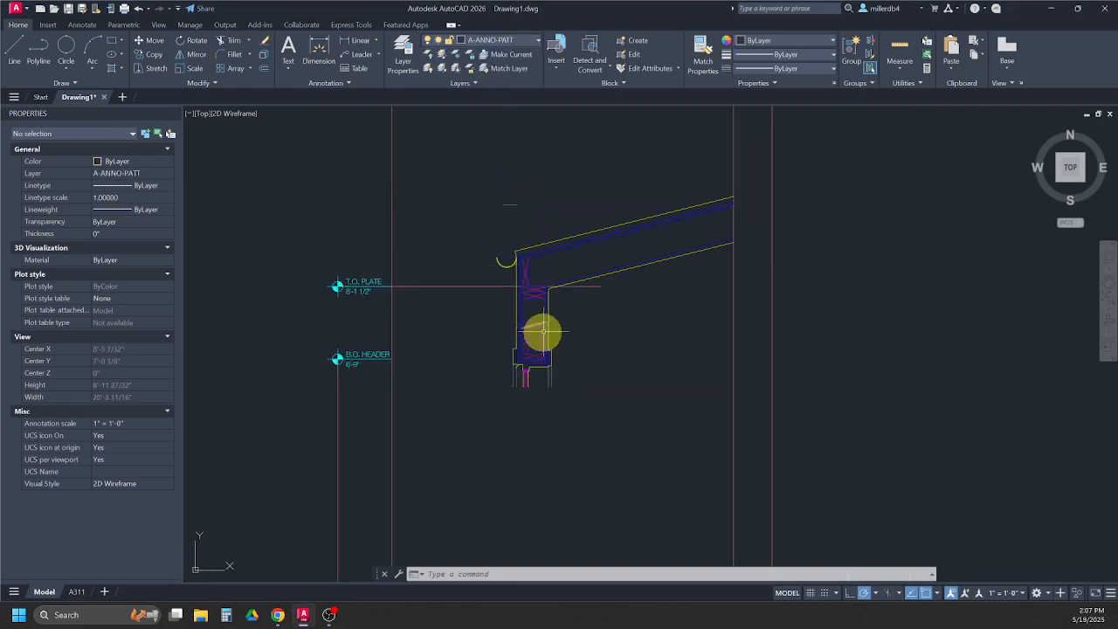
Step: Change the colour of the A-ANNO-PATT layer to index colour 255
{"action": "left_click", "coordinate": [461, 43]}
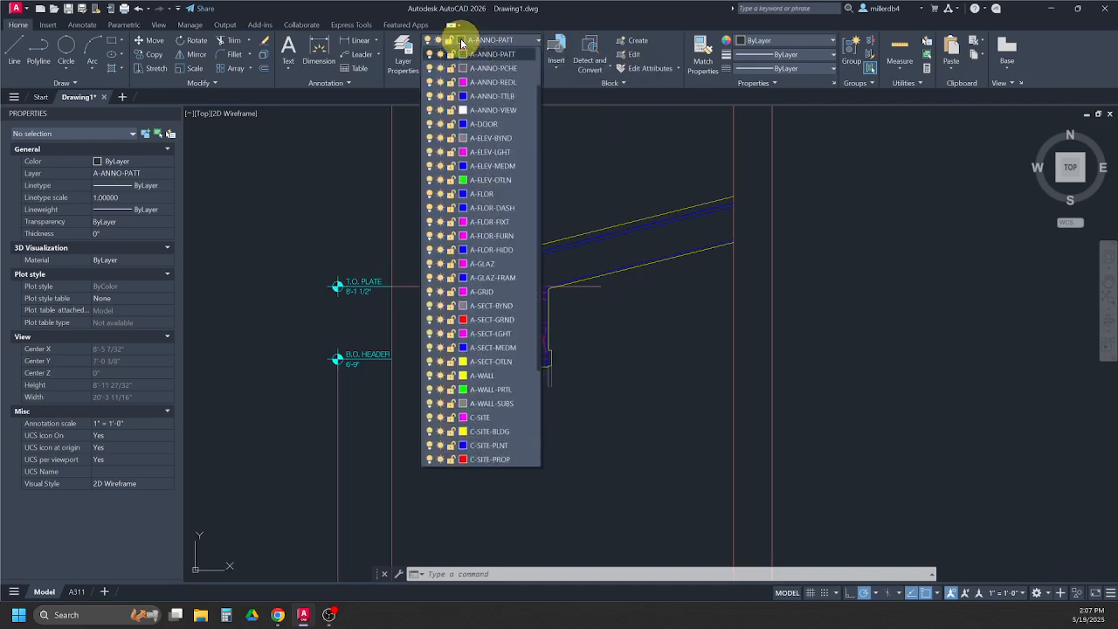
{"action": "left_click", "coordinate": [461, 43]}
{"action": "left_click", "coordinate": [456, 39]}
{"action": "left_click", "coordinate": [463, 56]}
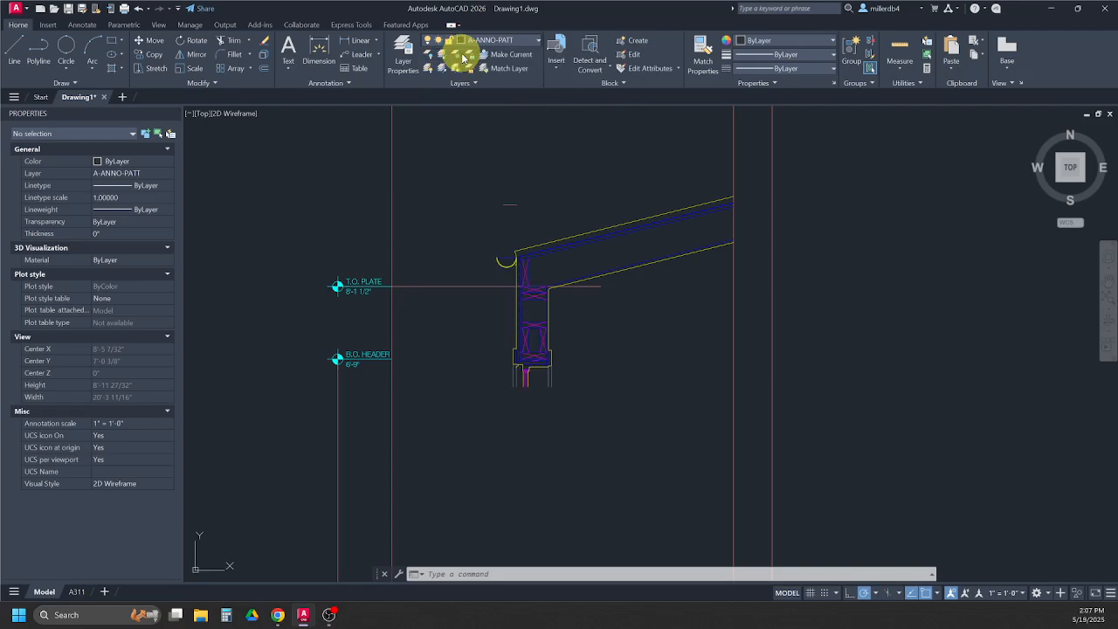
{"action": "left_click", "coordinate": [522, 349]}
{"action": "left_click", "coordinate": [533, 397]}
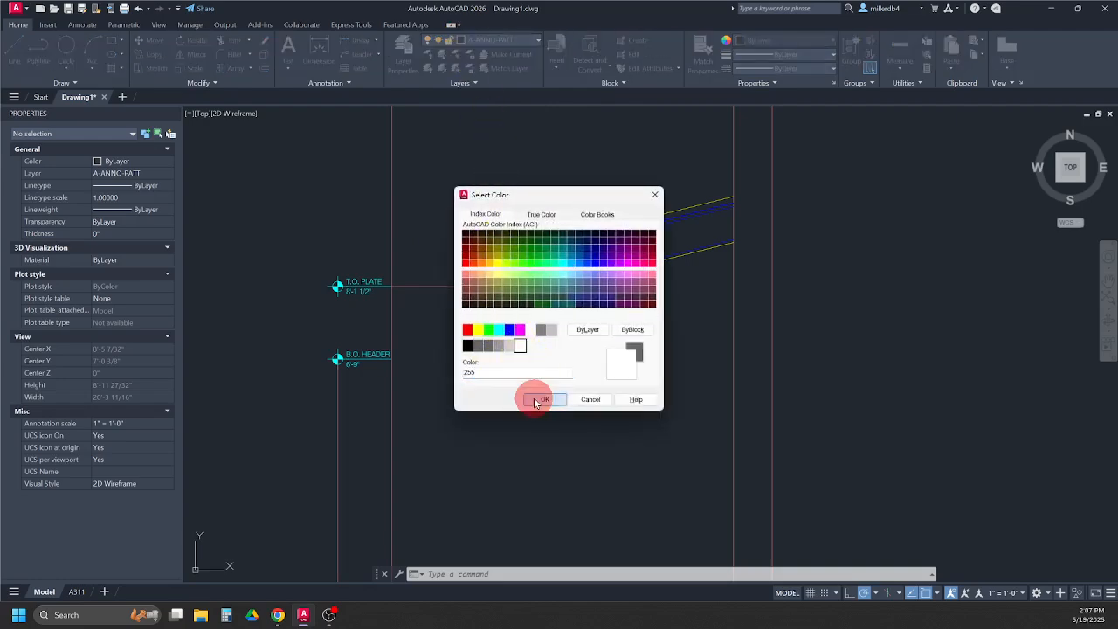
Step: Start a hatch for the concrete masonry foundation wall with the ANSI37 pattern and a scale of 8
{"action": "middle_click_drag", "start_coordinate": [582, 454], "coordinate": [598, 255]}
{"action": "middle_click_drag", "start_coordinate": [630, 391], "coordinate": [628, 326]}
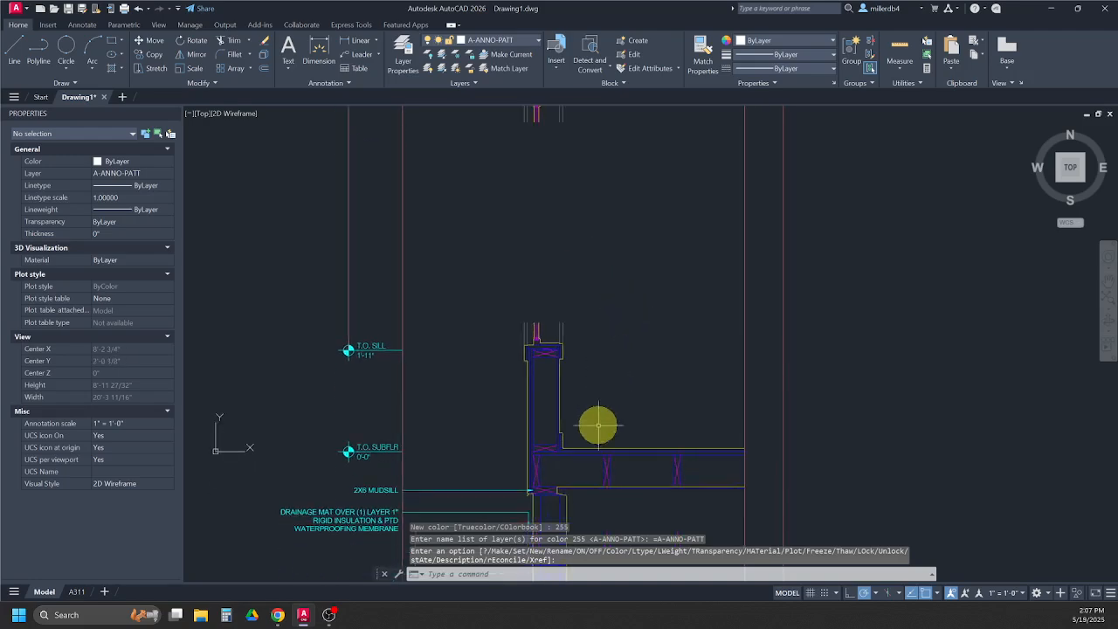
{"action": "middle_click_drag", "start_coordinate": [544, 483], "coordinate": [541, 376]}
{"action": "middle_click_drag", "start_coordinate": [564, 427], "coordinate": [562, 291]}
{"action": "scroll", "coordinate": [533, 347], "scroll_direction": "up", "scroll_amount": 2}
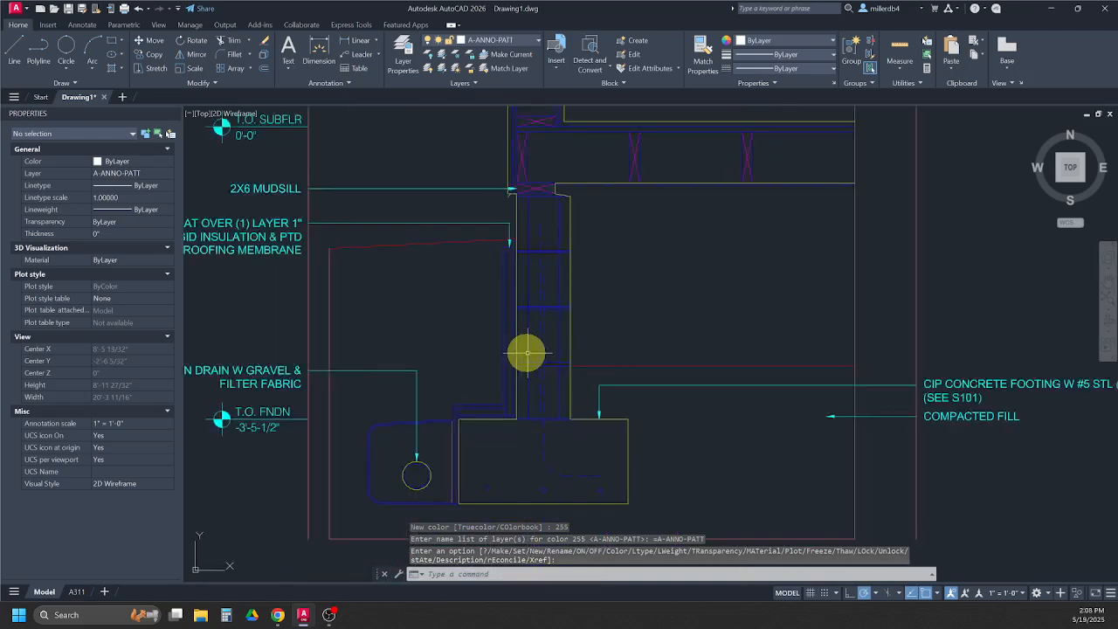
{"action": "scroll", "coordinate": [509, 419], "scroll_direction": "down", "scroll_amount": 1}
{"action": "middle_click_drag", "start_coordinate": [521, 378], "coordinate": [515, 400]}
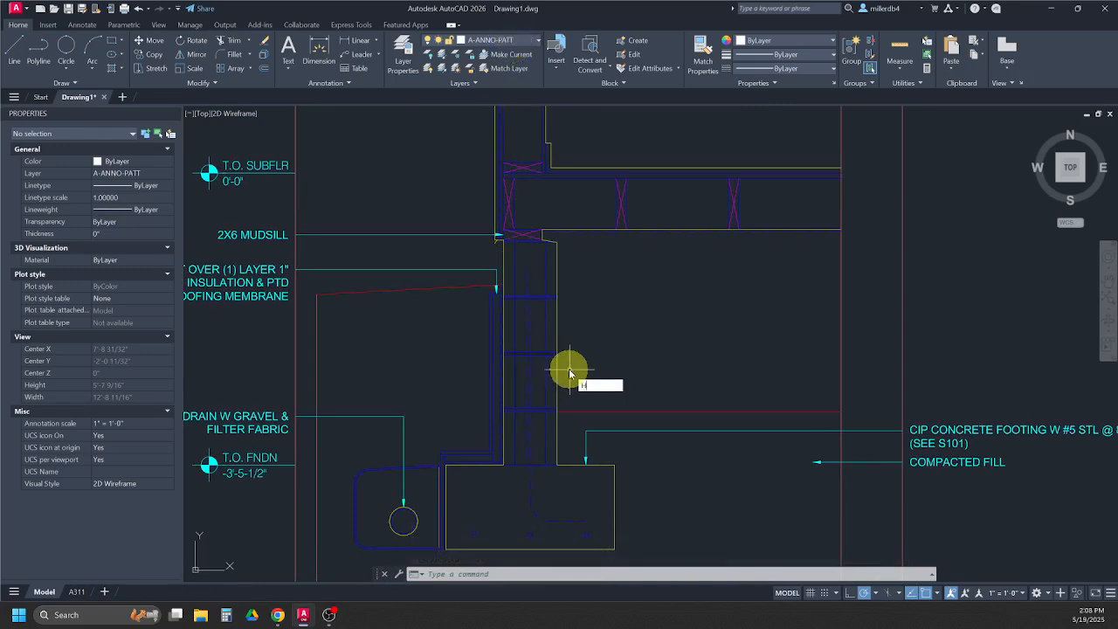
{"action": "key", "text": "Return"}
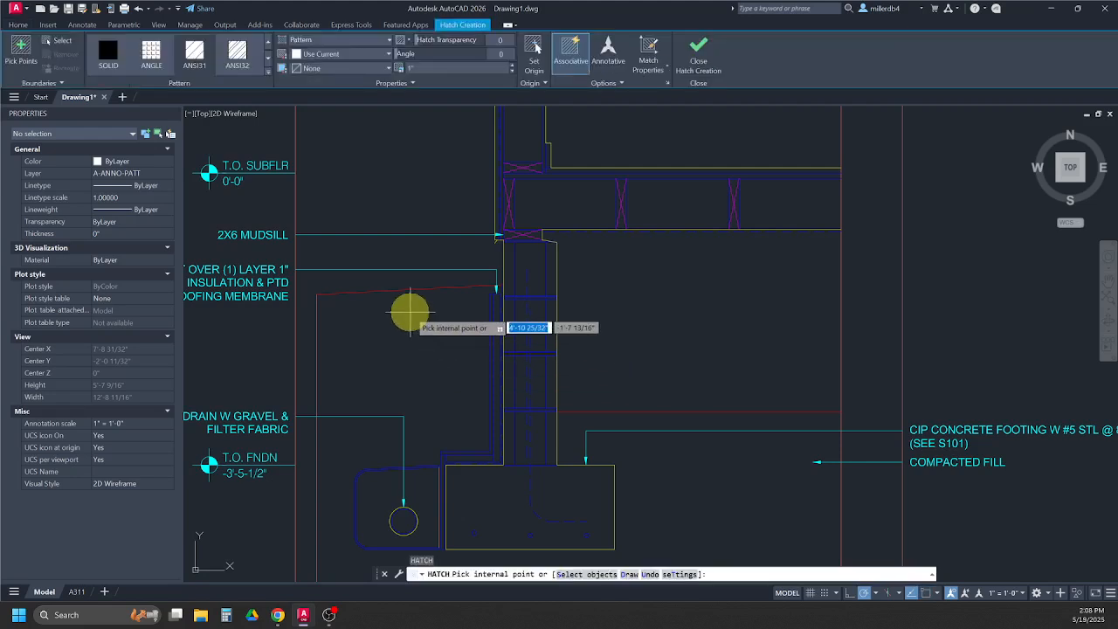
{"action": "left_click", "coordinate": [268, 68]}
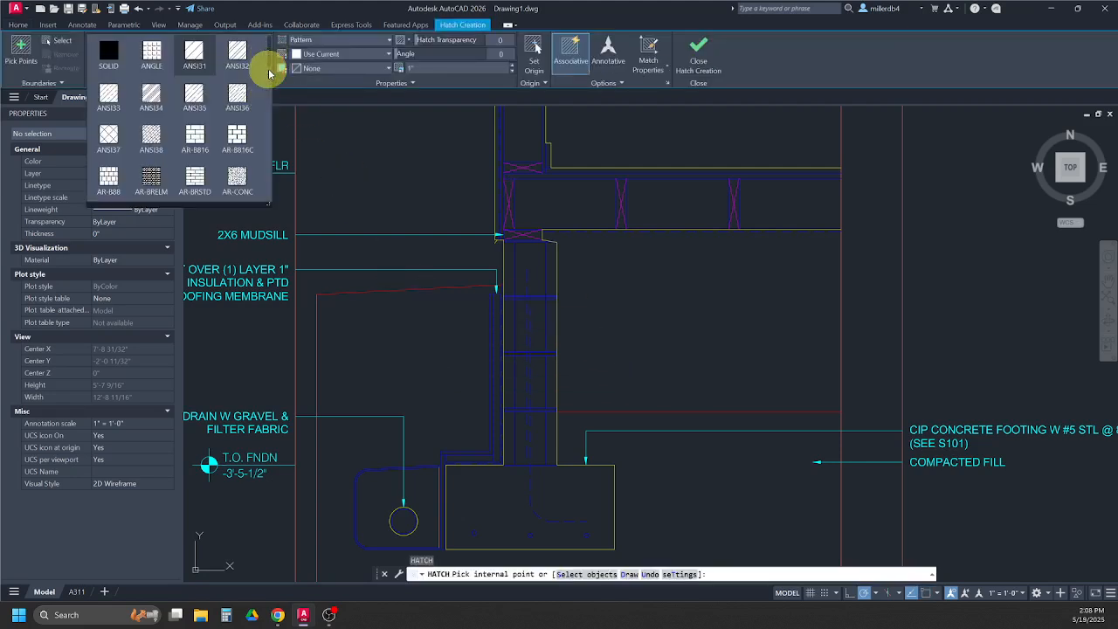
{"action": "left_click", "coordinate": [108, 138]}
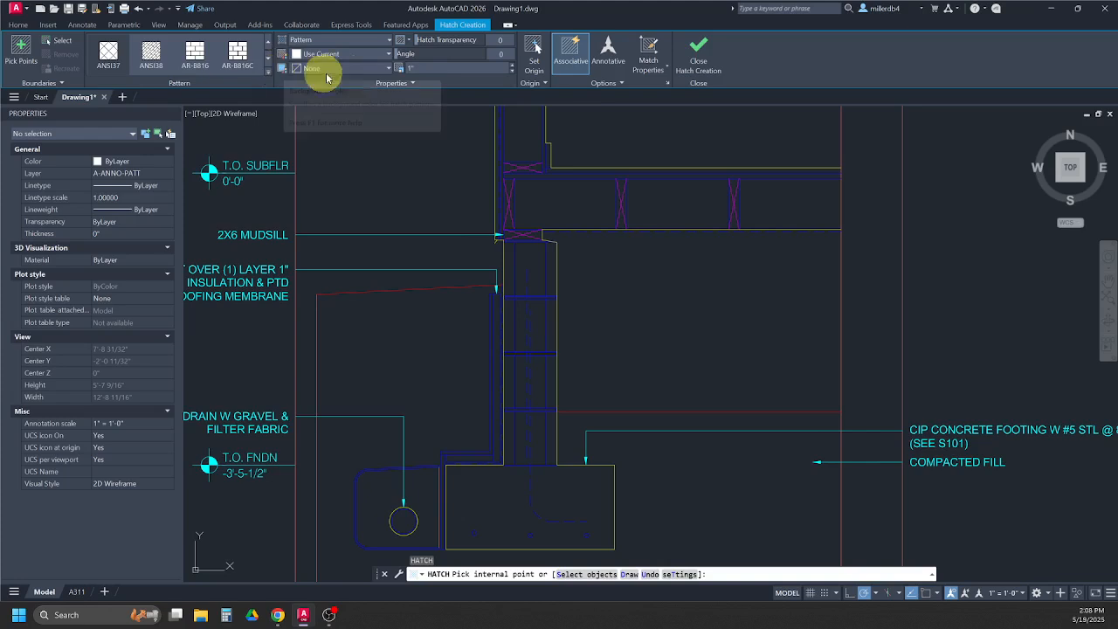
{"action": "left_click", "coordinate": [432, 70]}
{"action": "type", "text": "8"}
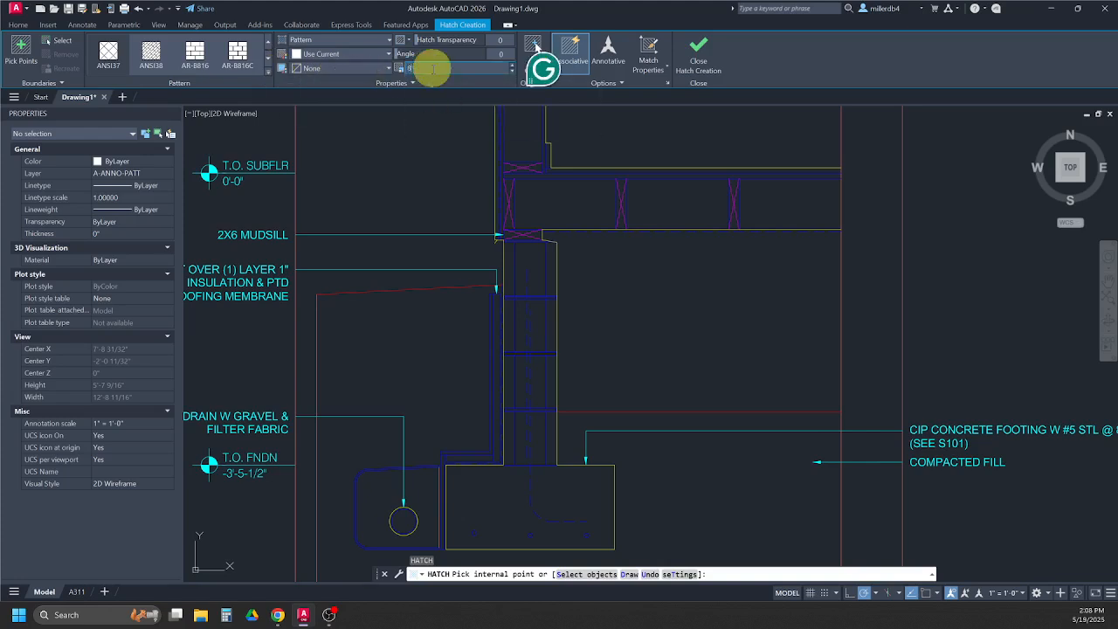
Step: Set the hatch scale to 8 and fill the four exterior-side block face shells of the foundation wall with ANSI37
{"action": "key", "text": "Return"}
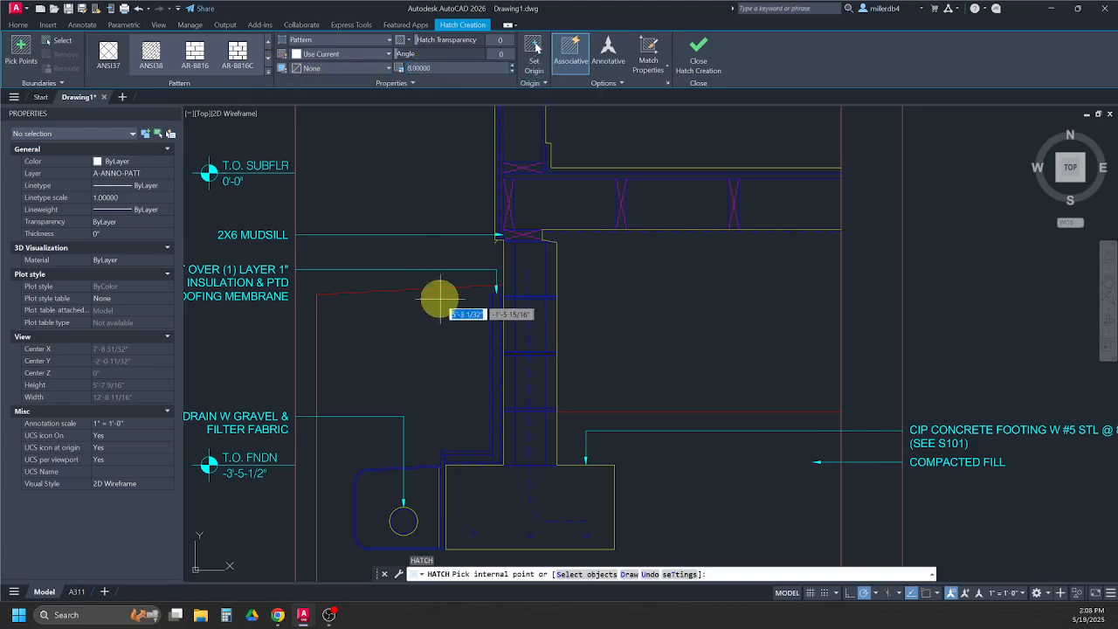
{"action": "left_click", "coordinate": [508, 432]}
{"action": "left_click", "coordinate": [509, 377]}
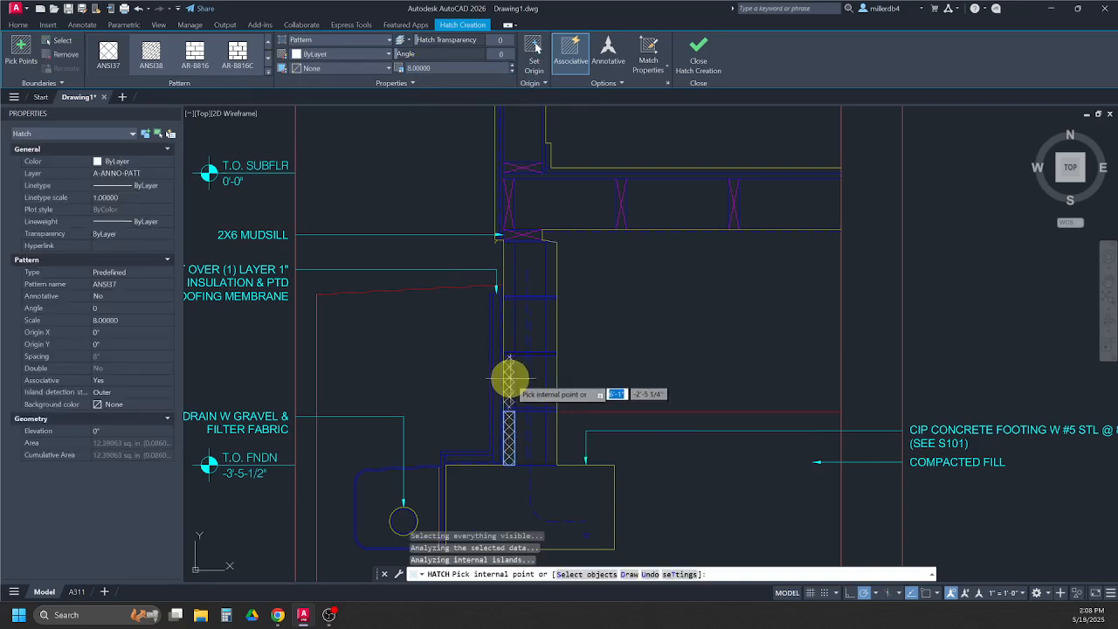
{"action": "left_click", "coordinate": [512, 320]}
{"action": "left_click", "coordinate": [507, 271]}
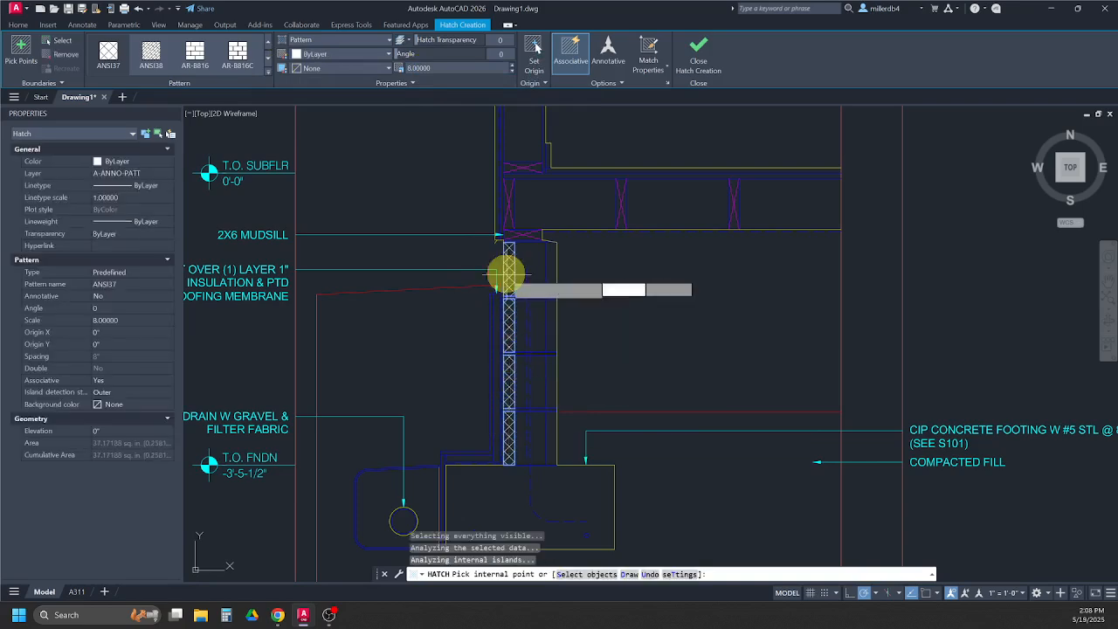
Step: Fill the four interior-side block face shells of the foundation wall with the ANSI37 hatch and finish hatching
{"action": "left_click", "coordinate": [550, 268]}
{"action": "left_click", "coordinate": [550, 312]}
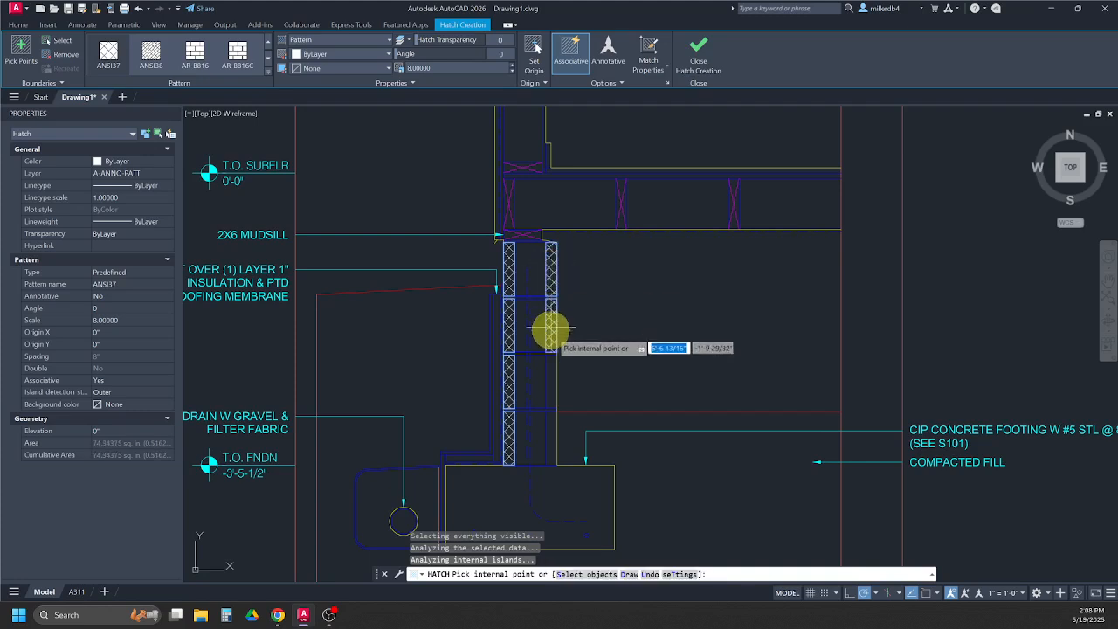
{"action": "left_click", "coordinate": [547, 380]}
{"action": "left_click", "coordinate": [553, 441]}
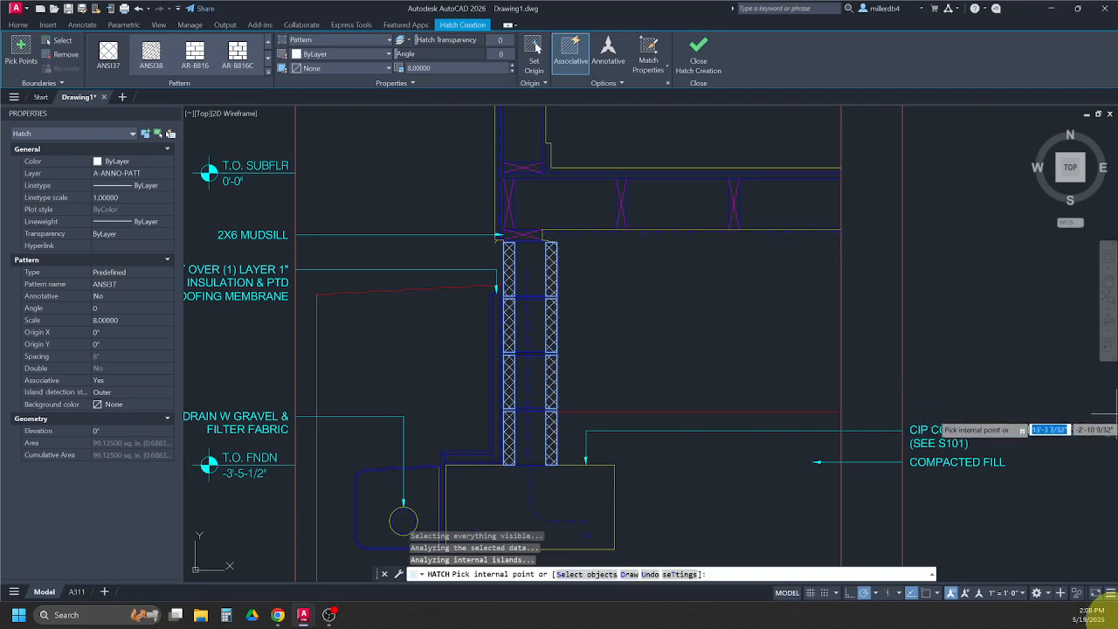
{"action": "key", "text": "Escape"}
{"action": "key", "text": "Escape"}
{"action": "key", "text": "Escape"}
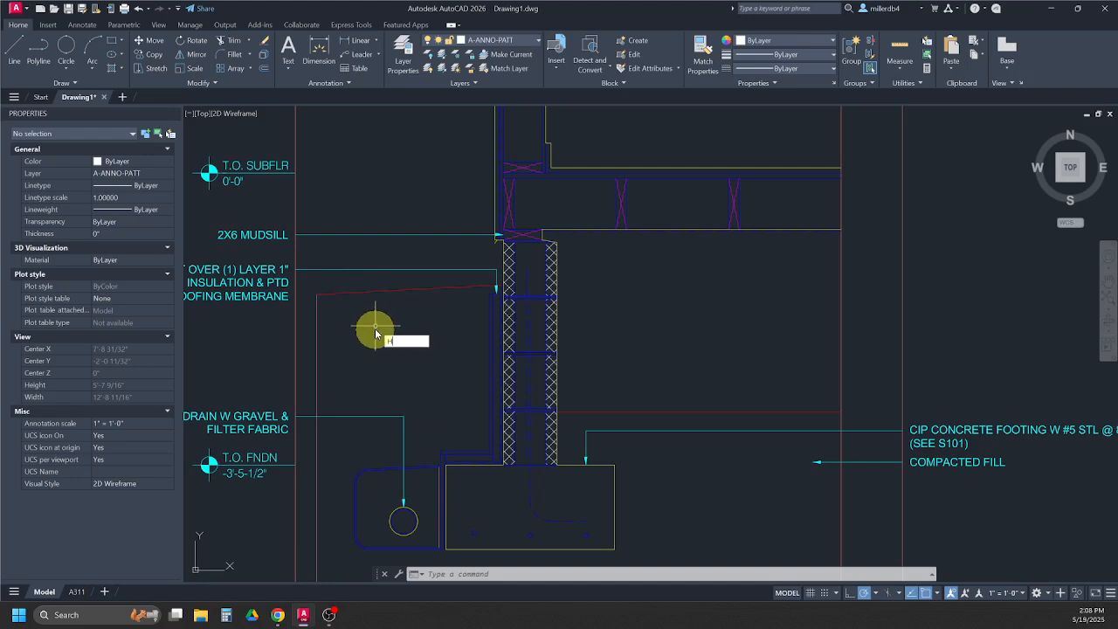
Step: Hatch the cores of the upper three foundation wall blocks with the AR-SAND pattern at scale 1
{"action": "key", "text": "Return"}
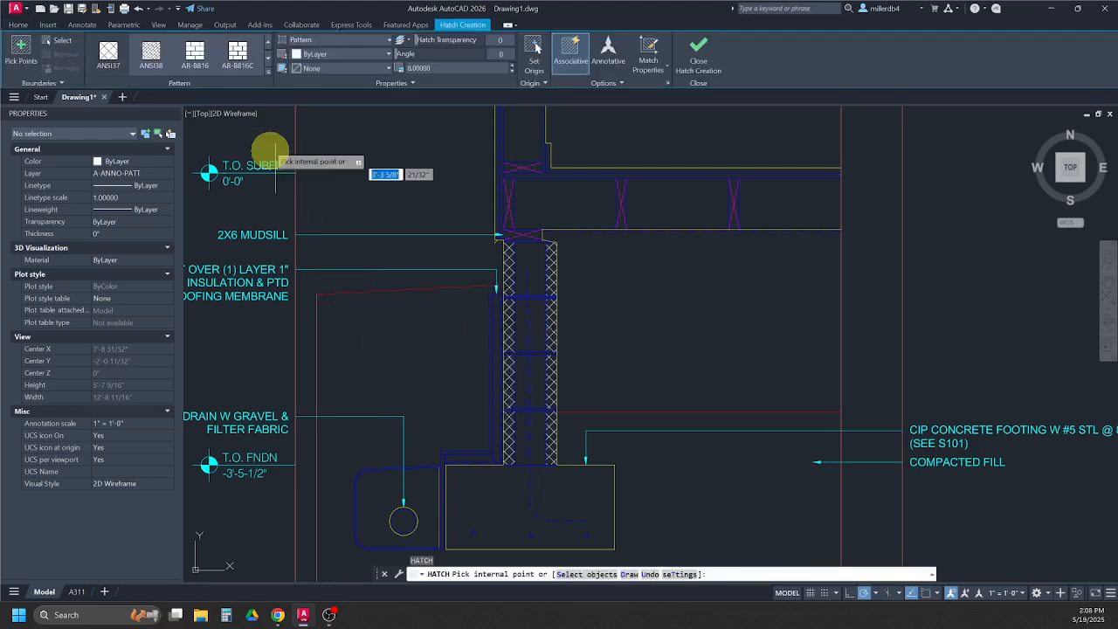
{"action": "left_click", "coordinate": [270, 77]}
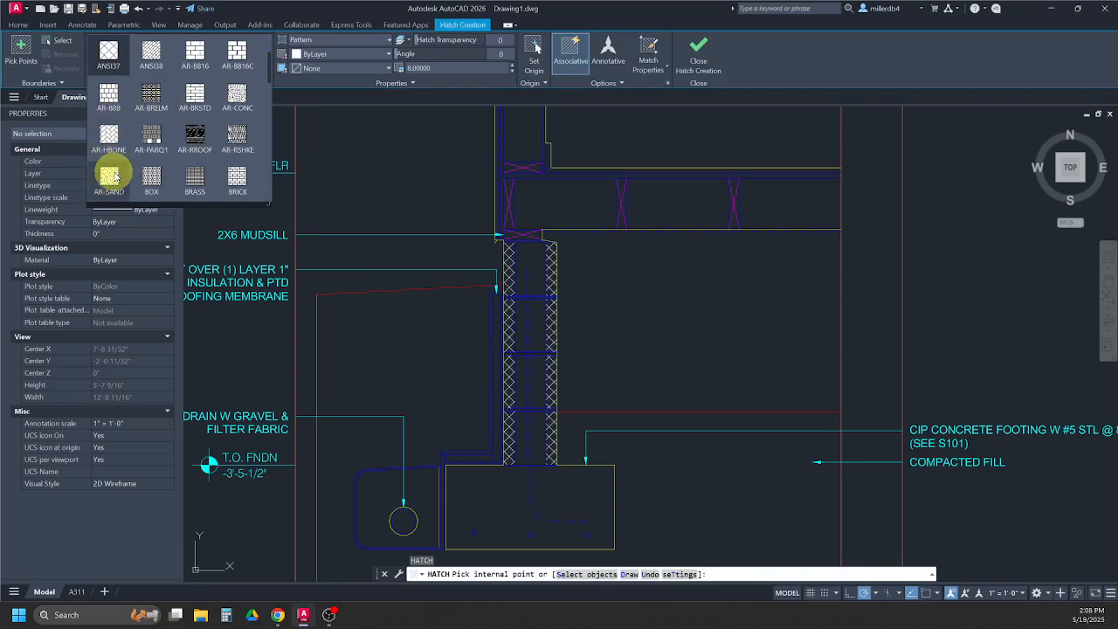
{"action": "left_click", "coordinate": [111, 174]}
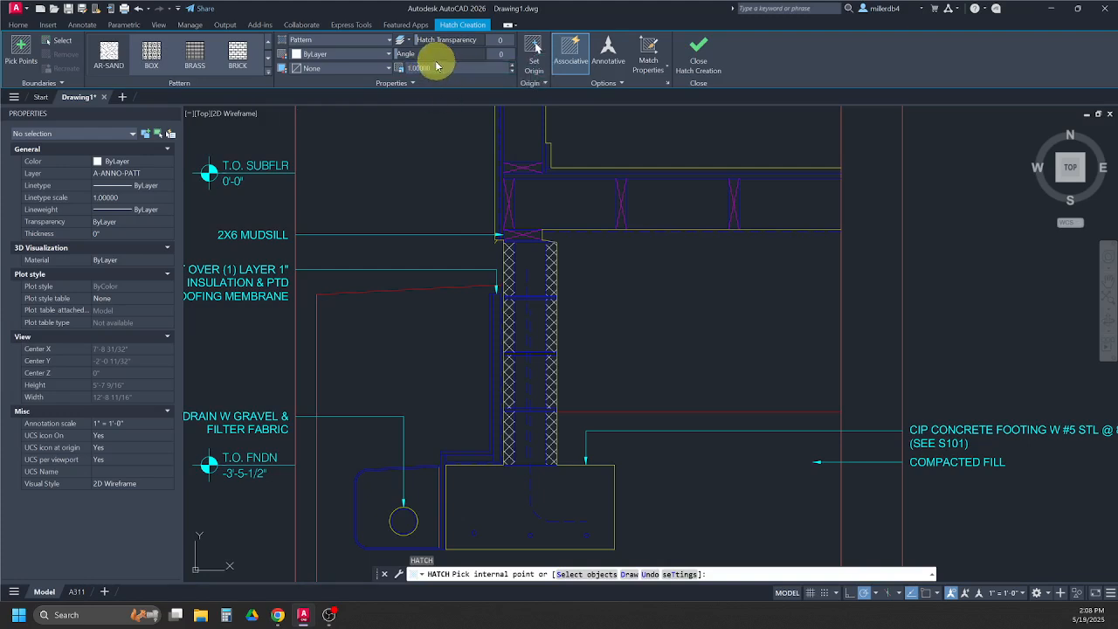
{"action": "left_click", "coordinate": [529, 253]}
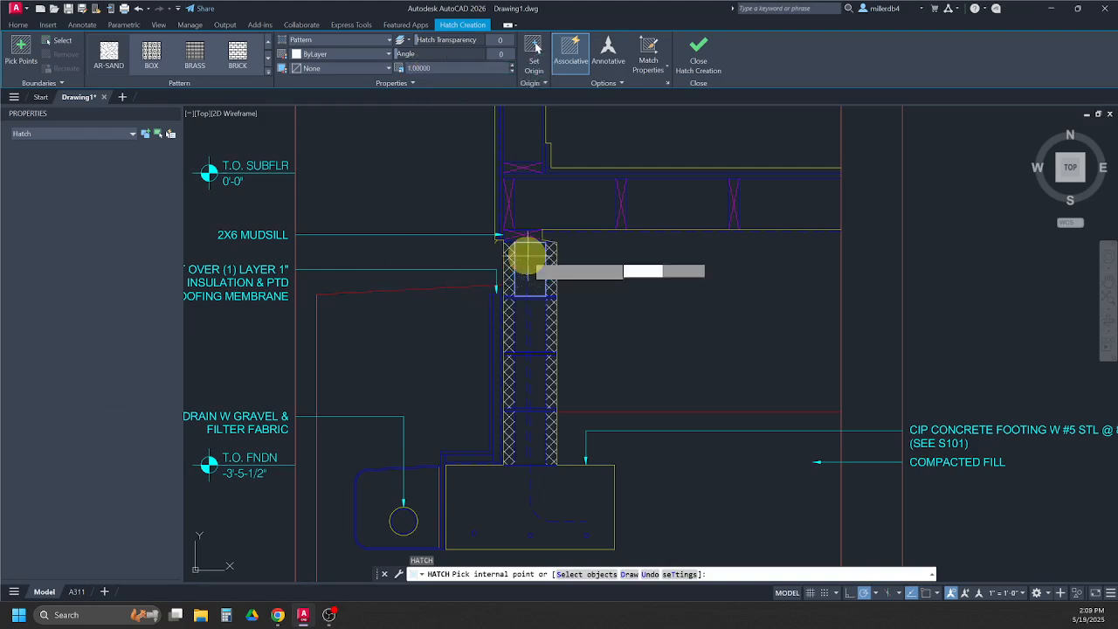
{"action": "left_click", "coordinate": [533, 320]}
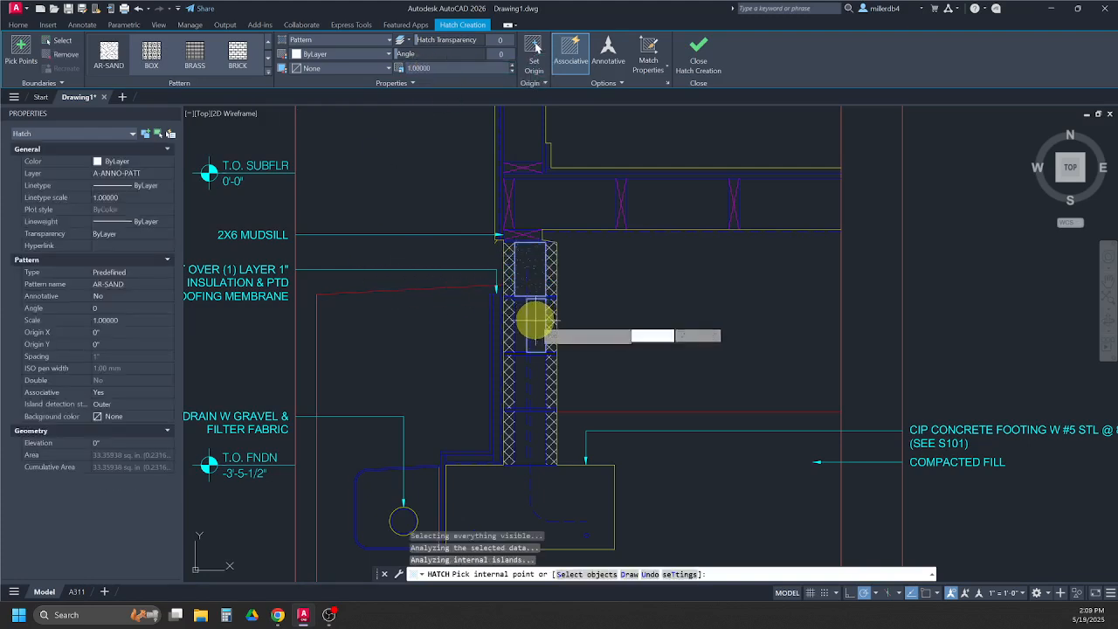
{"action": "left_click", "coordinate": [524, 381]}
{"action": "scroll", "coordinate": [529, 390], "scroll_direction": "up", "scroll_amount": 4}
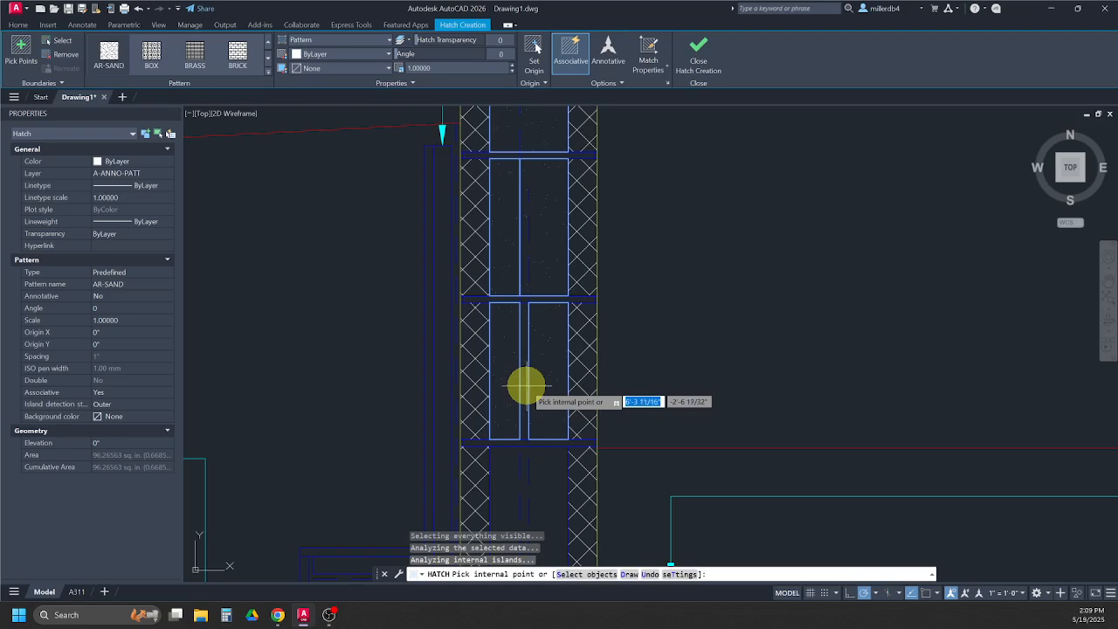
{"action": "left_click", "coordinate": [508, 464]}
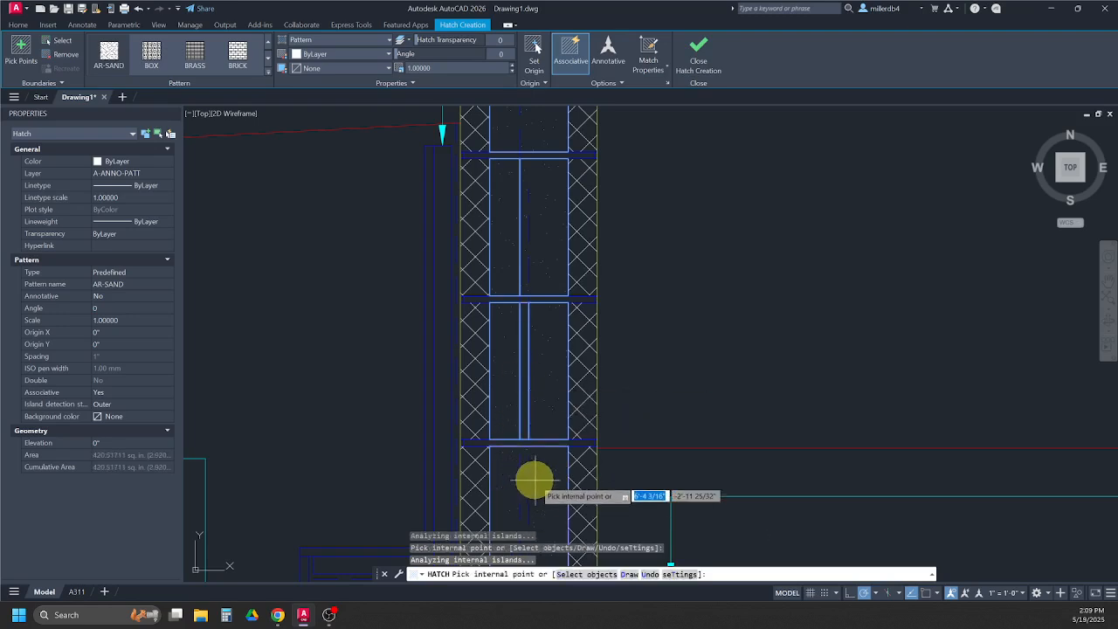
{"action": "scroll", "coordinate": [534, 463], "scroll_direction": "down", "scroll_amount": 5}
{"action": "scroll", "coordinate": [551, 483], "scroll_direction": "up", "scroll_amount": 3}
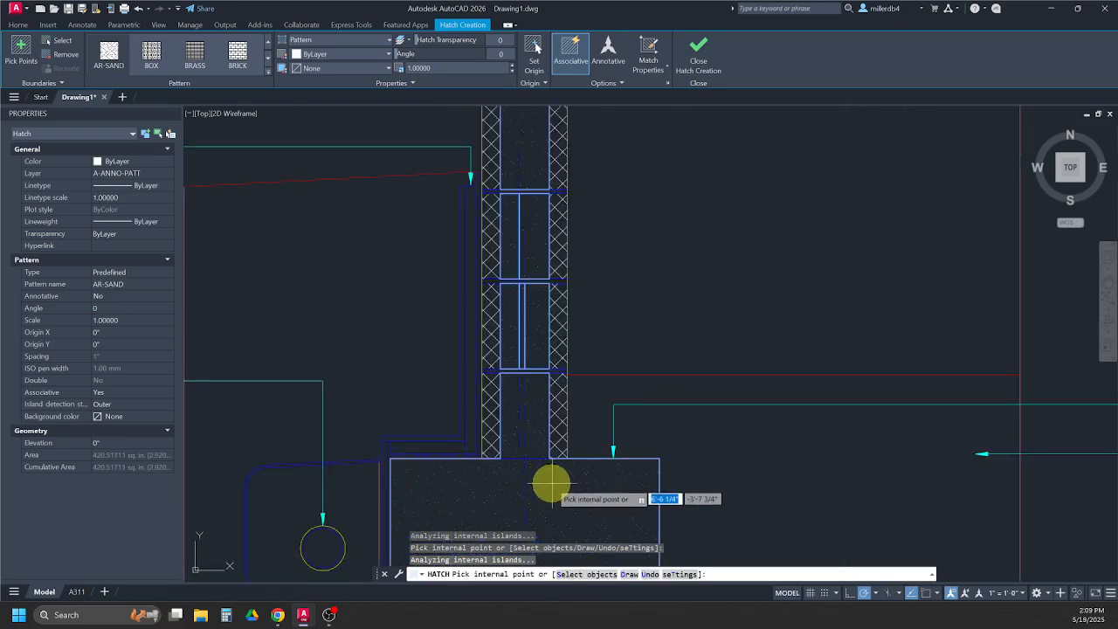
{"action": "middle_click_drag", "start_coordinate": [551, 483], "coordinate": [588, 417]}
{"action": "key", "text": "ctrl+z"}
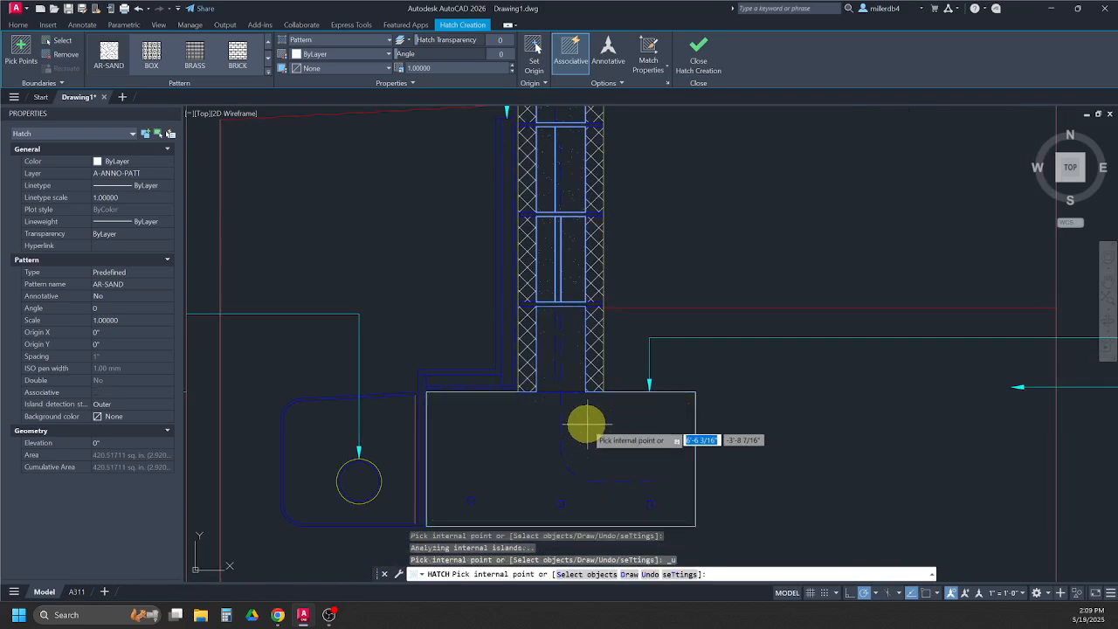
Step: Add the AR-SAND hatch to the core of the lowest foundation wall block and finish hatching
{"action": "left_click", "coordinate": [569, 350]}
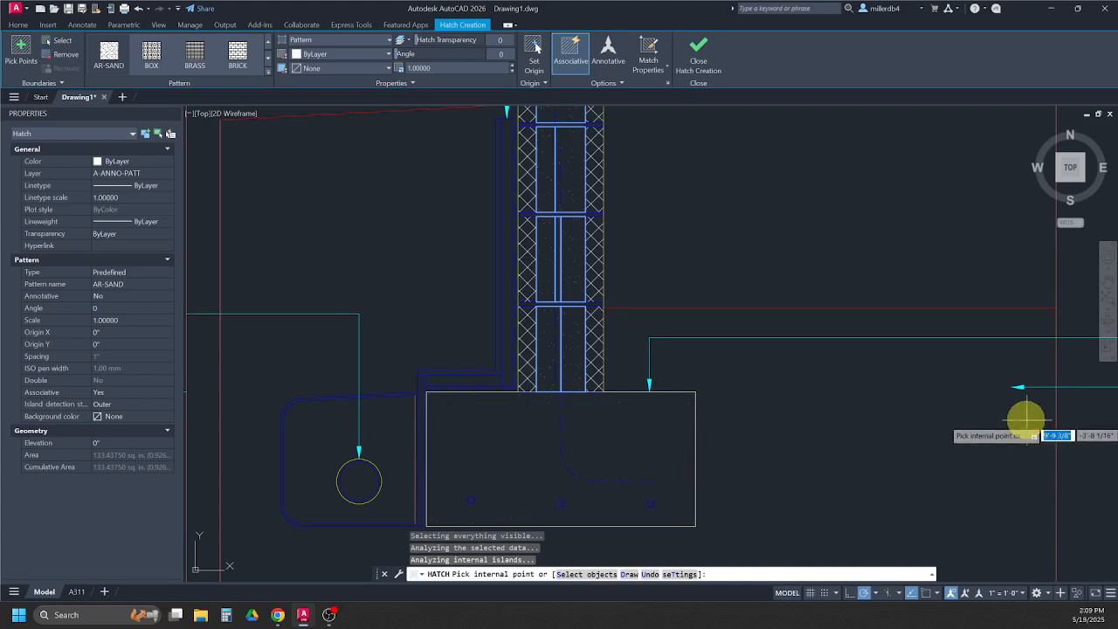
{"action": "scroll", "coordinate": [789, 417], "scroll_direction": "down", "scroll_amount": 4}
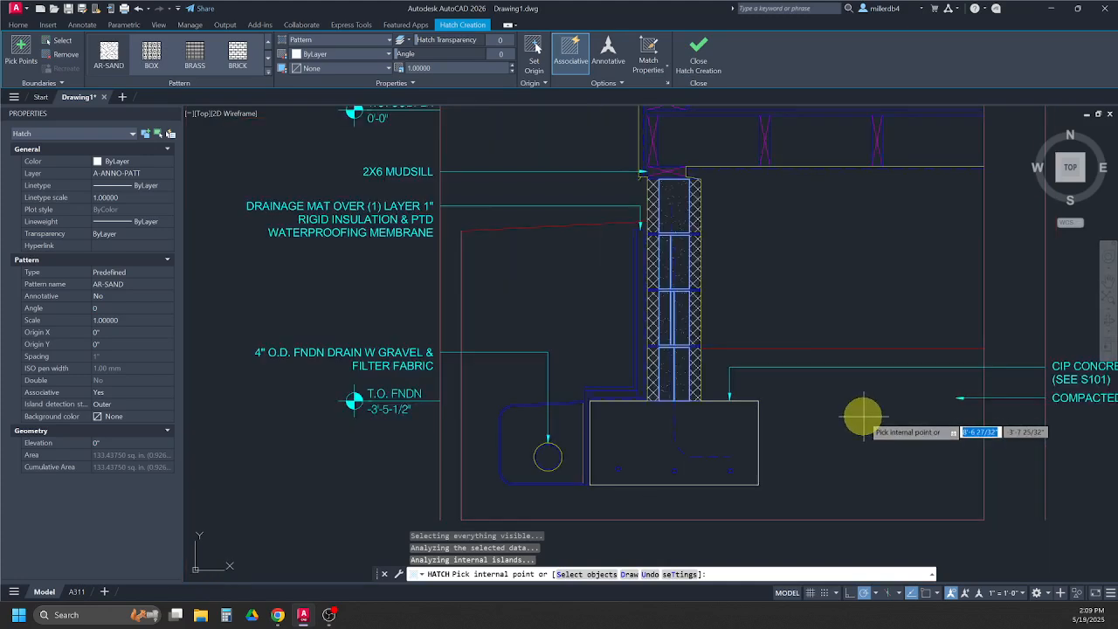
{"action": "key", "text": "Escape"}
{"action": "key", "text": "Escape"}
{"action": "scroll", "coordinate": [856, 414], "scroll_direction": "up", "scroll_amount": 2}
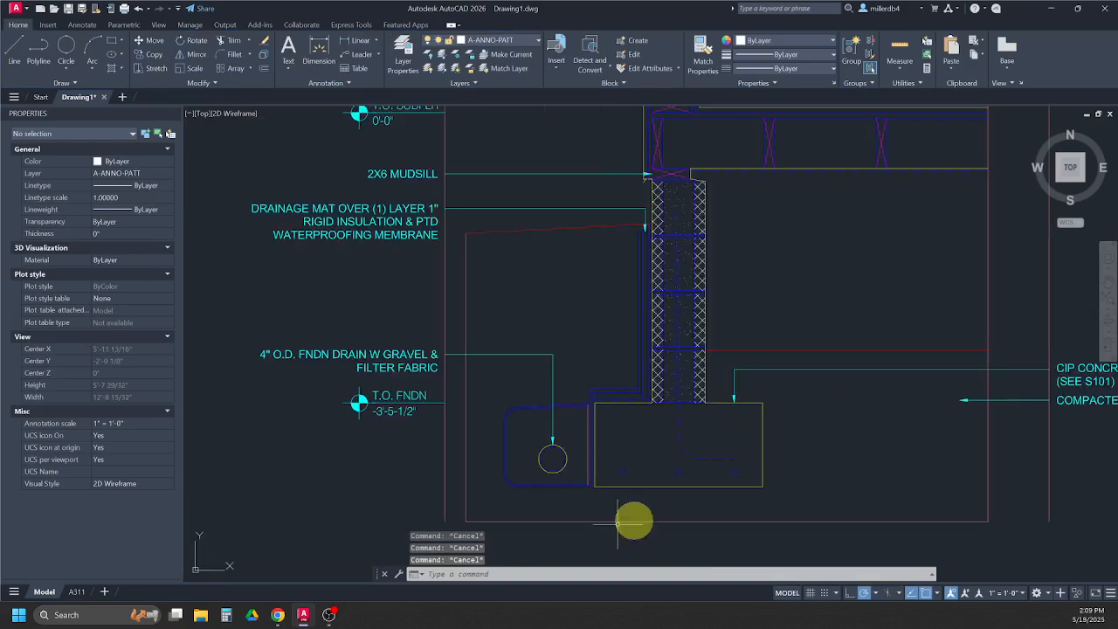
Step: Look up the cast-in-place concrete hatch pattern and scale in the Google Docs wall section instructions, and return to the AutoCAD drawing
{"action": "mouse_move", "coordinate": [278, 616]}
{"action": "left_click", "coordinate": [303, 537]}
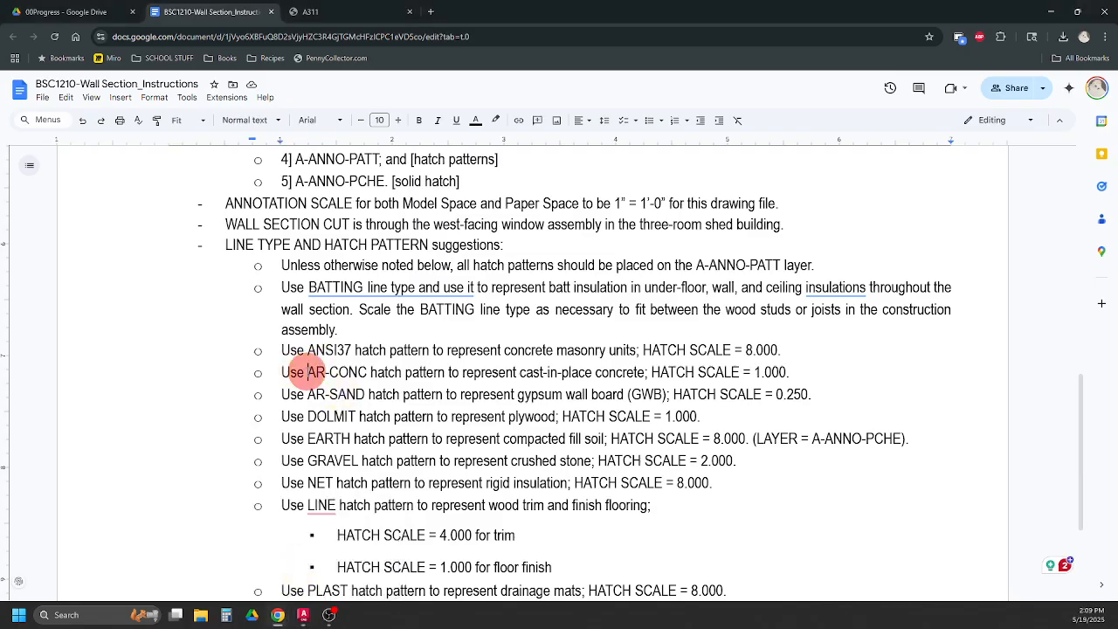
{"action": "left_click_drag", "start_coordinate": [307, 372], "coordinate": [799, 374]}
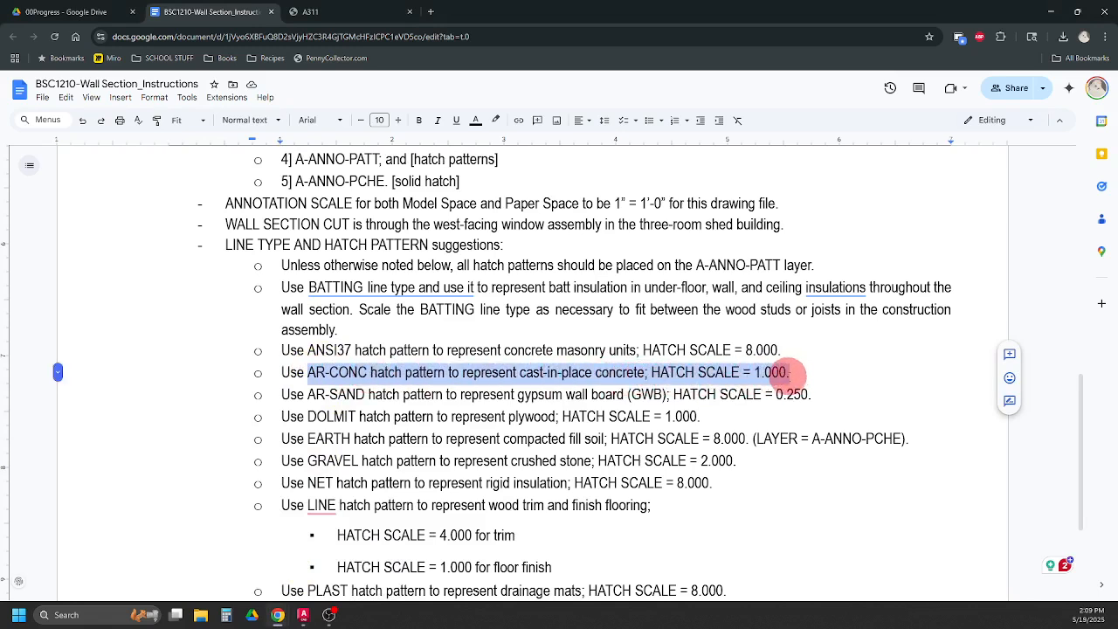
{"action": "left_click", "coordinate": [304, 616]}
{"action": "key", "text": "Escape"}
{"action": "key", "text": "Escape"}
{"action": "key", "text": "Escape"}
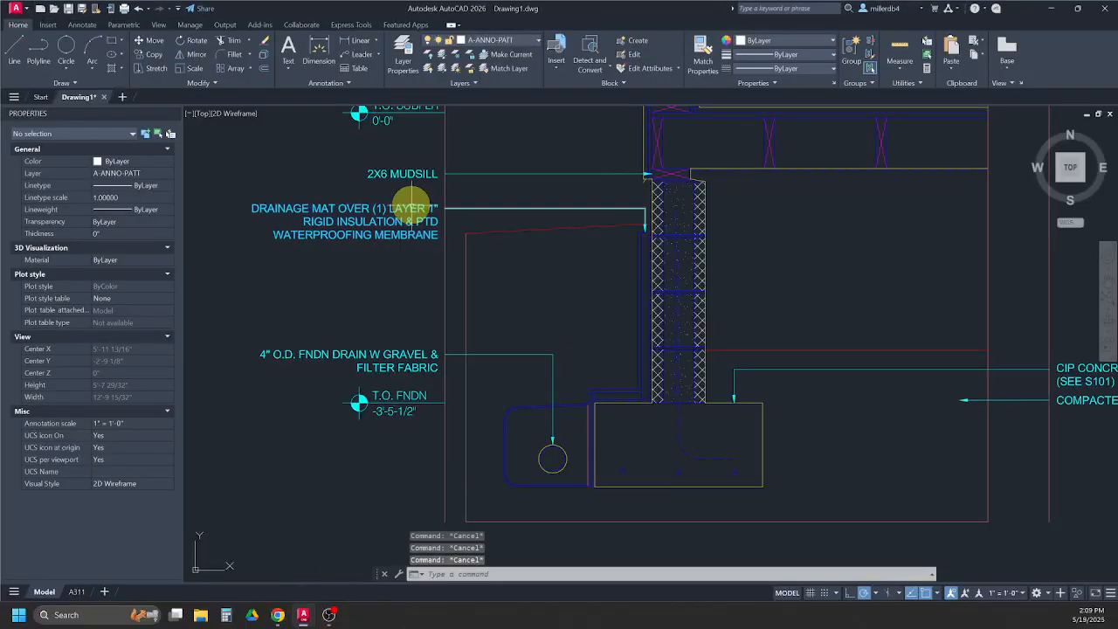
Step: Hatch the concrete footing below the foundation wall with the AR-CONC pattern at scale 1
{"action": "type", "text": "H"}
{"action": "key", "text": "Return"}
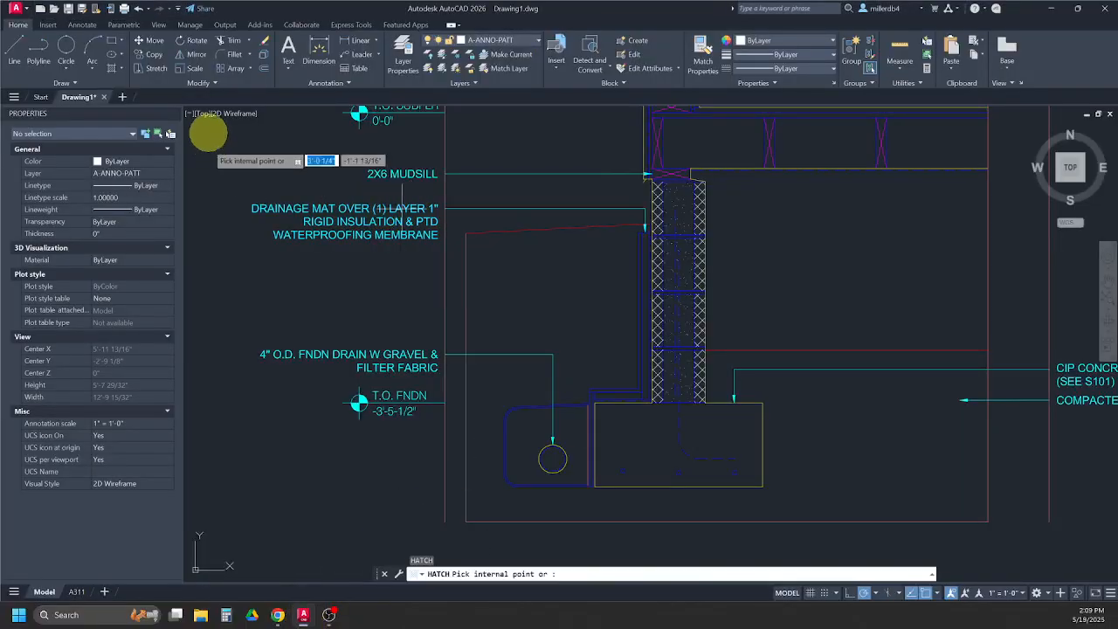
{"action": "left_click", "coordinate": [267, 72]}
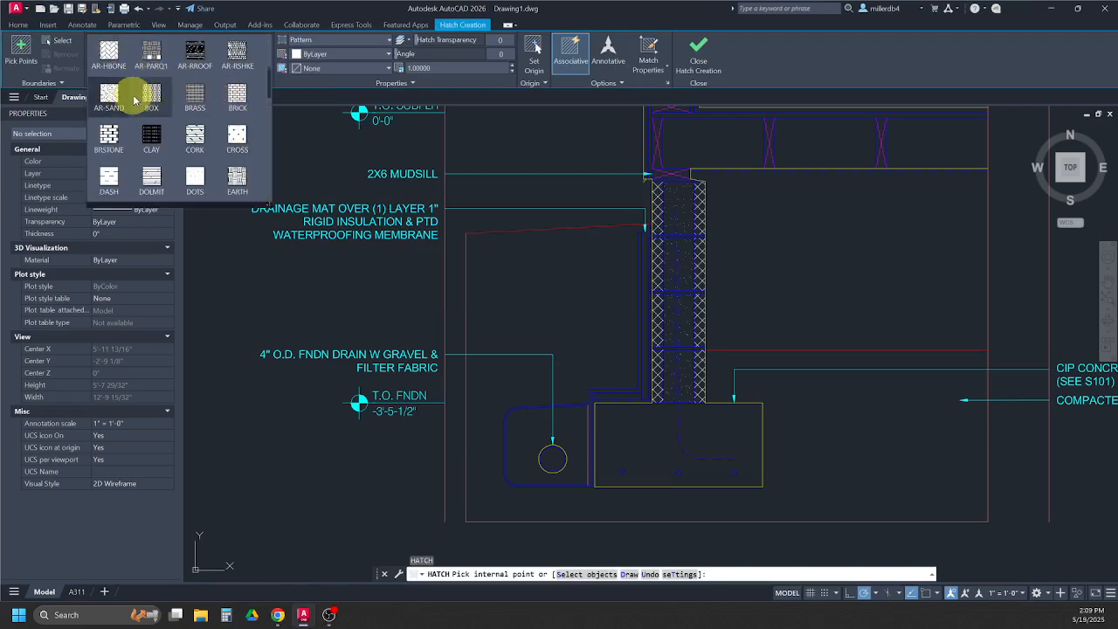
{"action": "scroll", "coordinate": [130, 108], "scroll_direction": "up", "scroll_amount": 1}
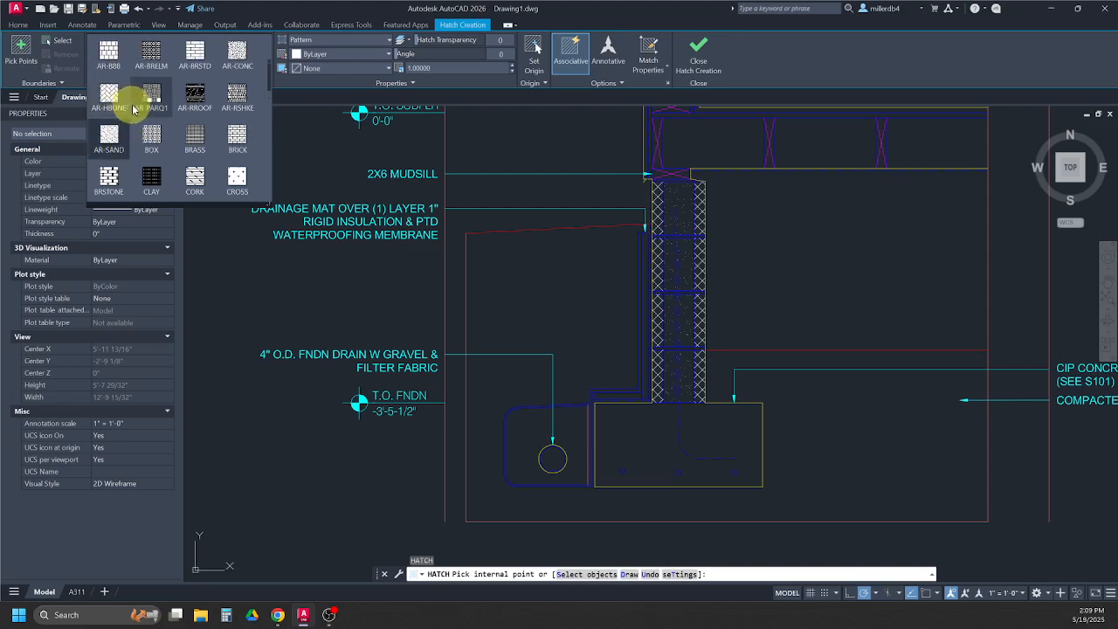
{"action": "left_click", "coordinate": [237, 58]}
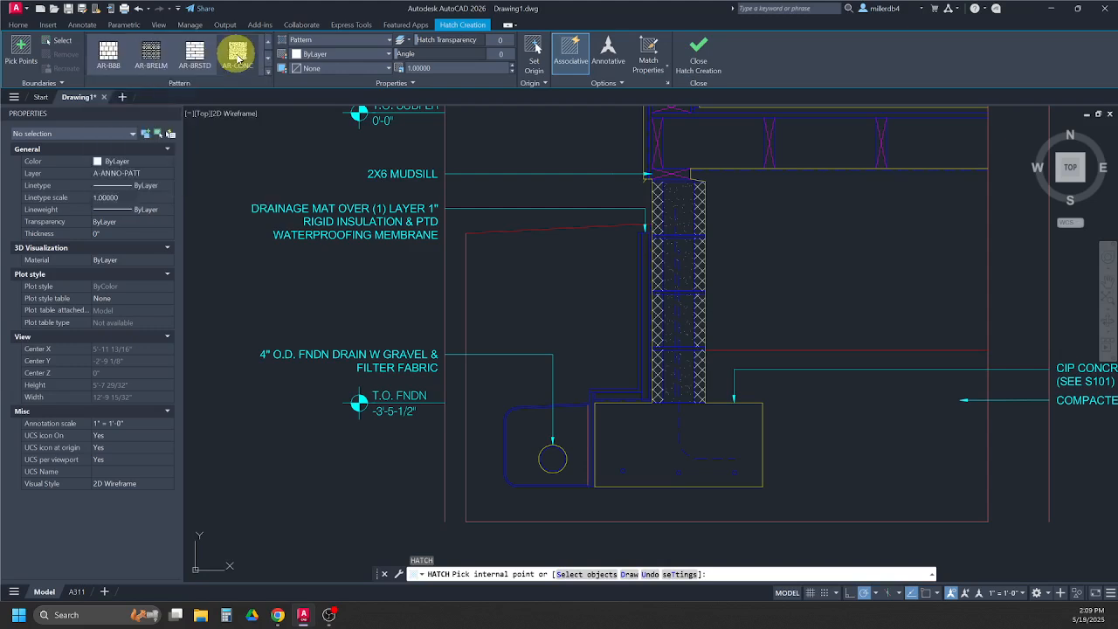
{"action": "left_click", "coordinate": [639, 435]}
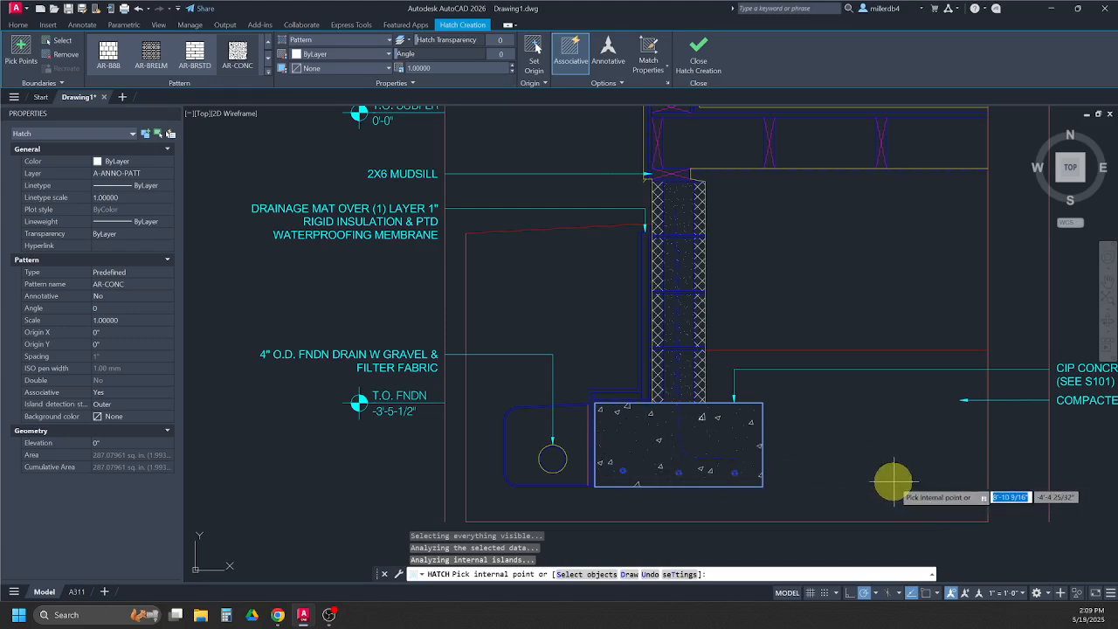
{"action": "key", "text": "Escape"}
{"action": "key", "text": "Escape"}
{"action": "key", "text": "Escape"}
{"action": "key", "text": "Escape"}
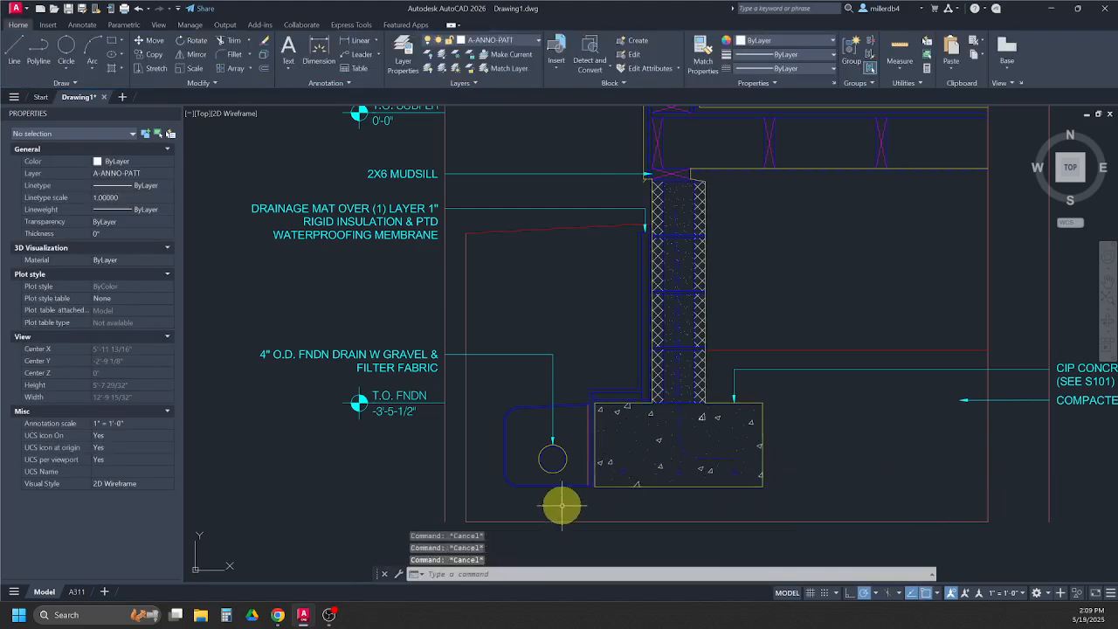
Step: Check the gypsum wall board hatch pattern and scale in the Google Docs instructions, and return to the AutoCAD drawing
{"action": "mouse_move", "coordinate": [277, 615]}
{"action": "left_click", "coordinate": [336, 552]}
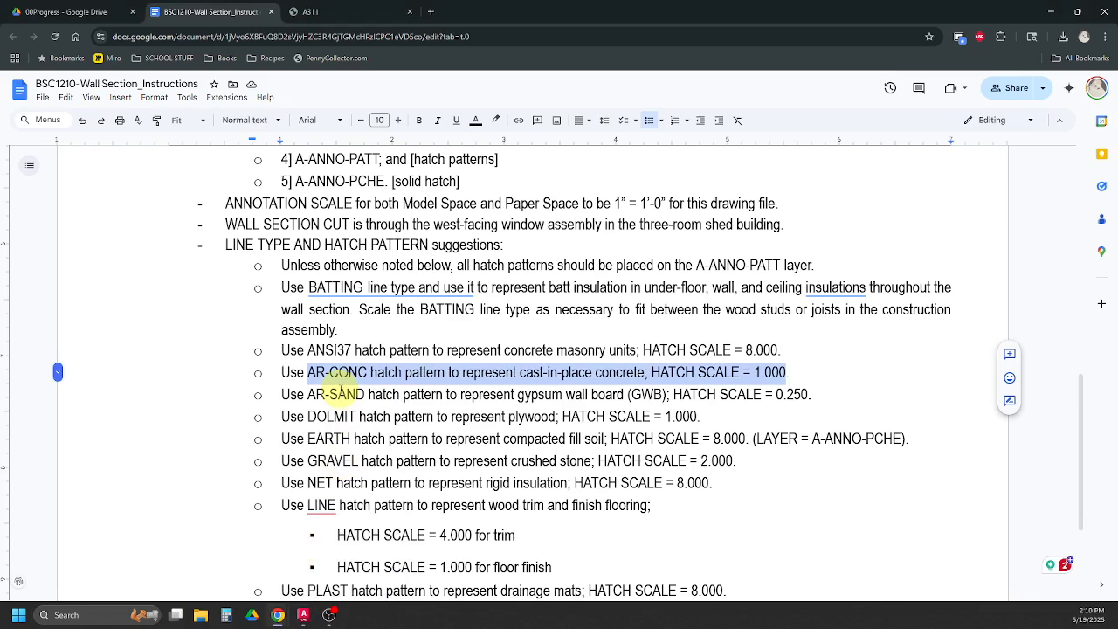
{"action": "left_click", "coordinate": [301, 613]}
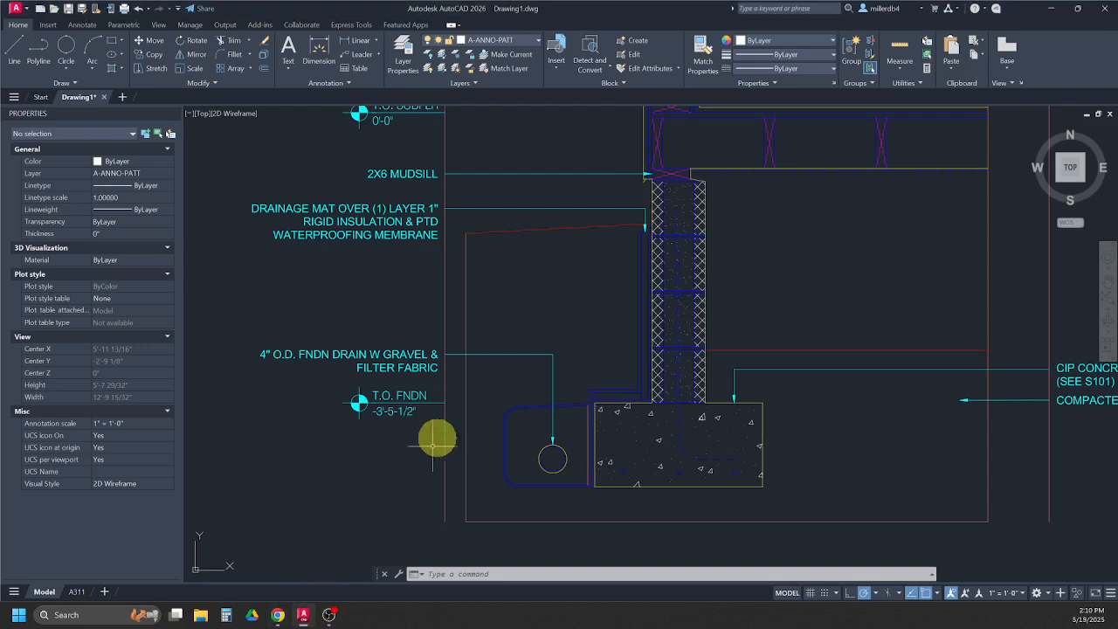
Step: Hatch the gypsum board along the underside of the sloped roof framing with the AR-SAND pattern at scale 0.25
{"action": "scroll", "coordinate": [437, 430], "scroll_direction": "down", "scroll_amount": 5}
{"action": "mouse_move", "coordinate": [582, 233]}
{"action": "middle_mouse_down"}
{"action": "mouse_move", "coordinate": [591, 405]}
{"action": "mouse_move", "coordinate": [564, 382]}
{"action": "middle_mouse_up"}
{"action": "key", "text": "Escape"}
{"action": "key", "text": "Escape"}
{"action": "key", "text": "Escape"}
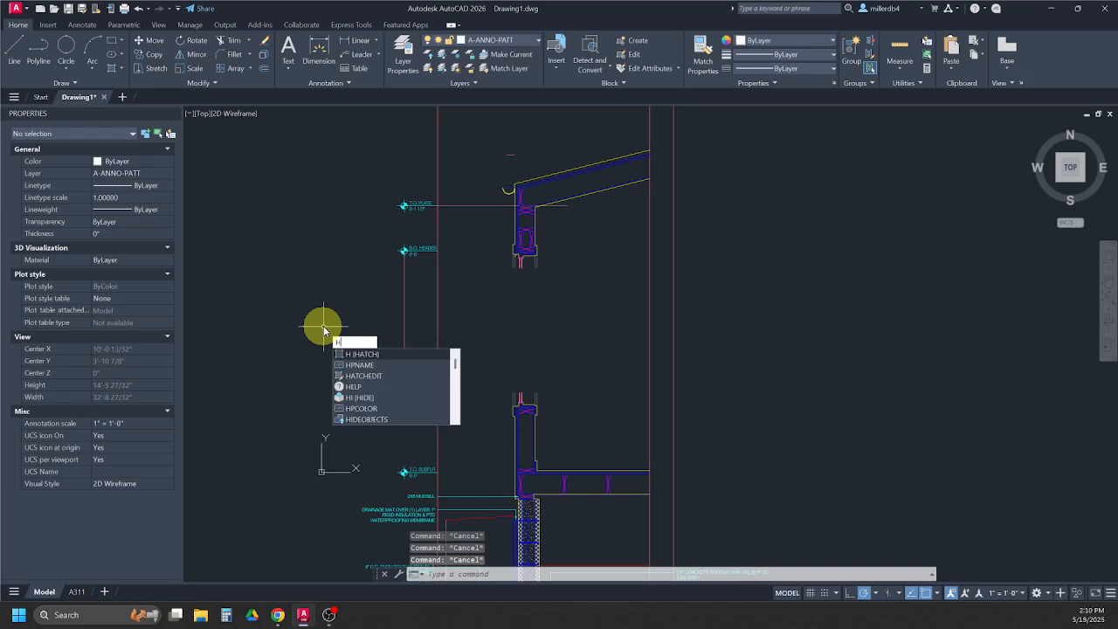
{"action": "key", "text": "Return"}
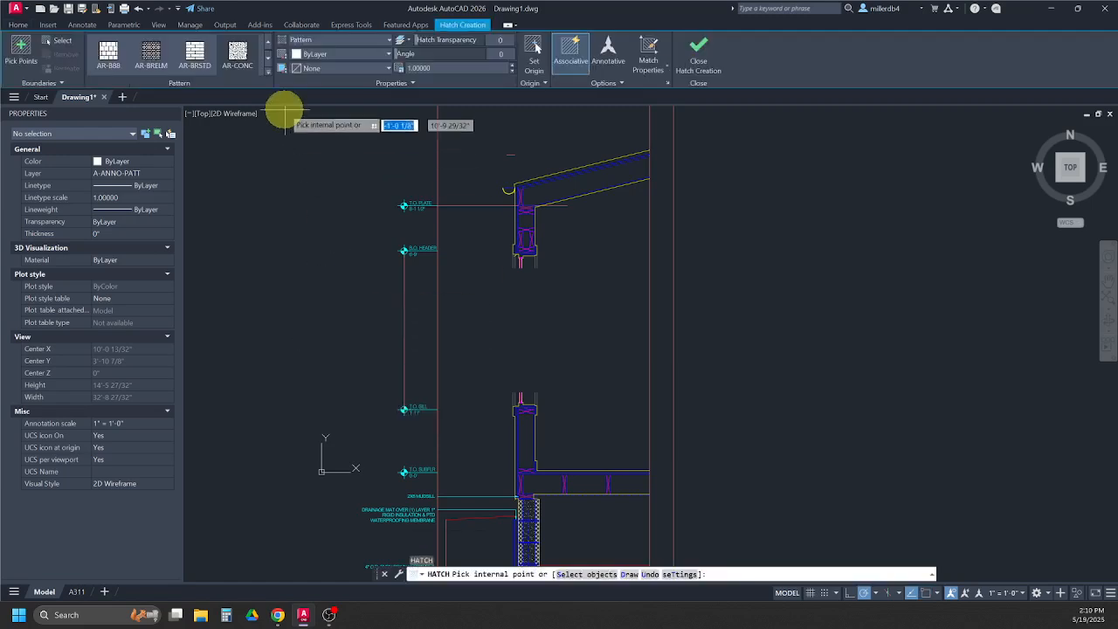
{"action": "left_click", "coordinate": [269, 73]}
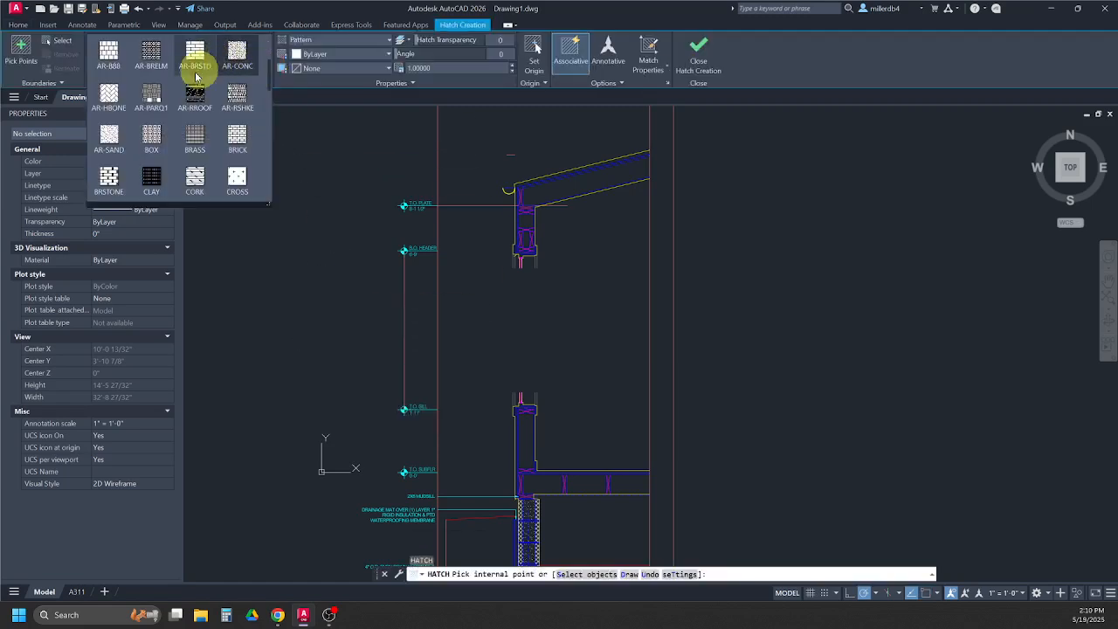
{"action": "left_click", "coordinate": [109, 141]}
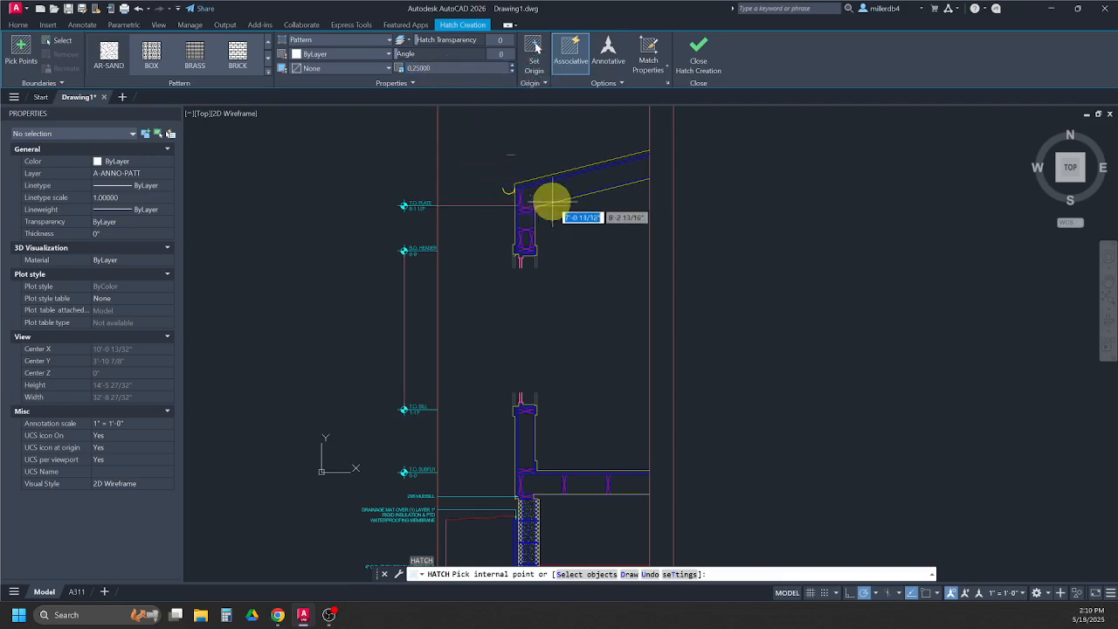
{"action": "scroll", "coordinate": [552, 194], "scroll_direction": "up", "scroll_amount": 5}
{"action": "middle_click_drag", "start_coordinate": [562, 192], "coordinate": [445, 317]}
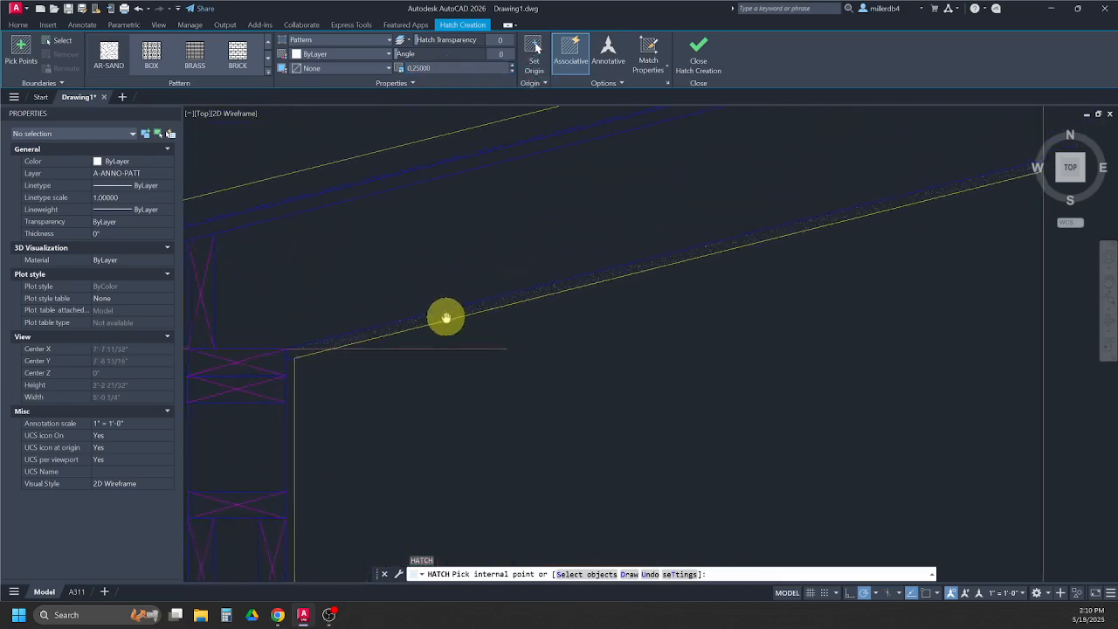
{"action": "left_click", "coordinate": [443, 318]}
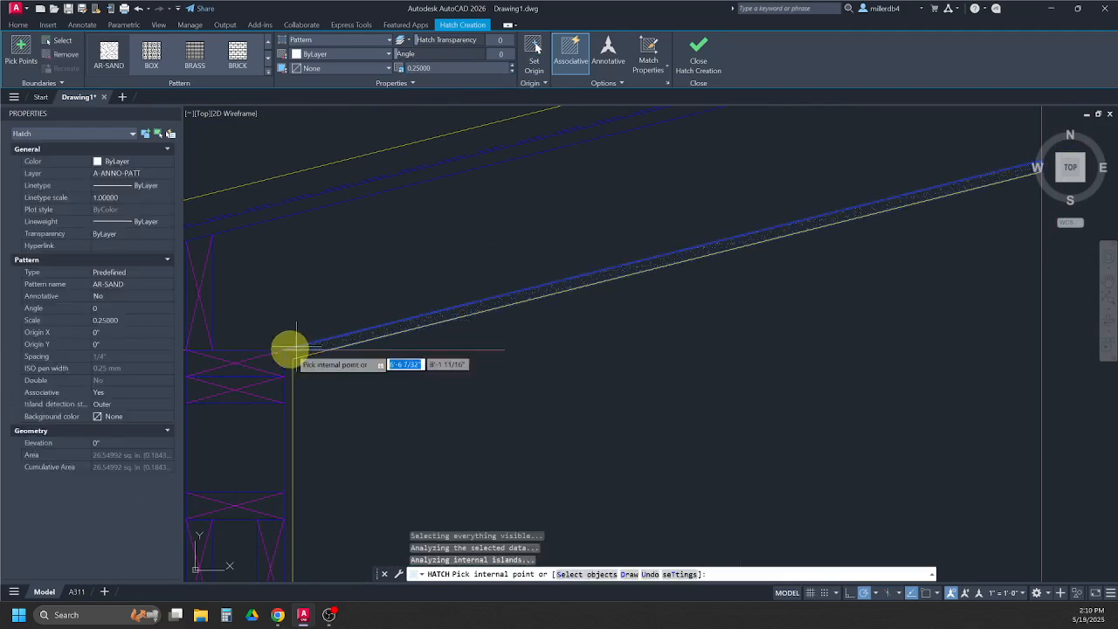
Step: Extend the AR-SAND hatch to the gypsum board at the roof-wall corner and along the interior face of the upper wall
{"action": "left_click", "coordinate": [280, 395]}
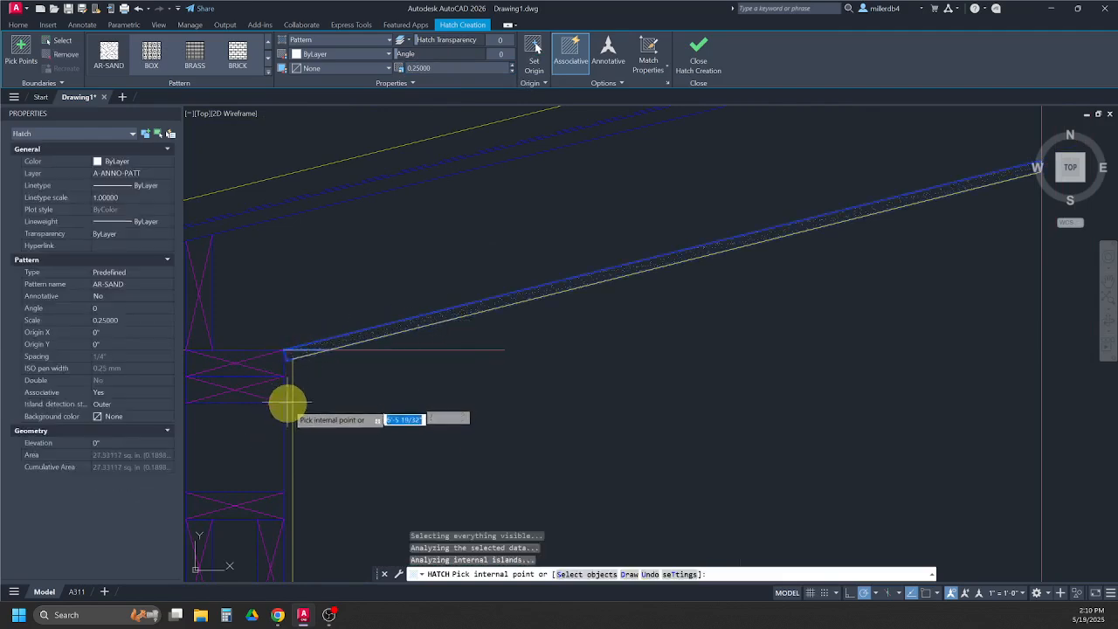
{"action": "scroll", "coordinate": [284, 398], "scroll_direction": "down", "scroll_amount": 5}
{"action": "scroll", "coordinate": [365, 288], "scroll_direction": "up", "scroll_amount": 4}
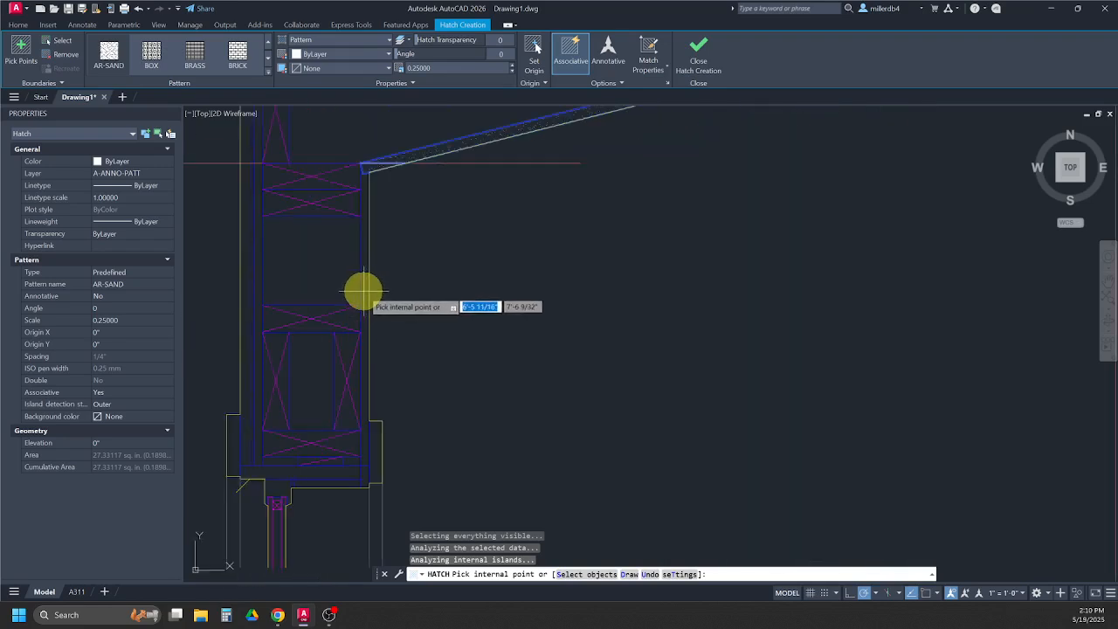
{"action": "left_click", "coordinate": [365, 291]}
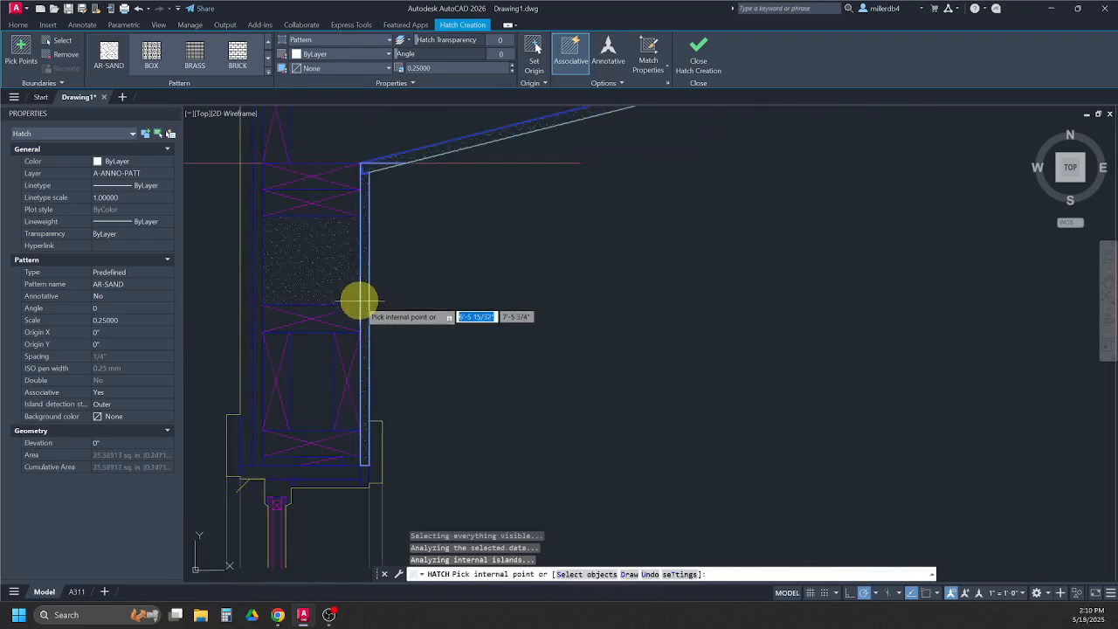
Step: Add the interior gypsum board of the wall below the window to the AR-SAND hatch and finish the hatch
{"action": "scroll", "coordinate": [343, 318], "scroll_direction": "down", "scroll_amount": 2}
{"action": "middle_click_drag", "start_coordinate": [424, 464], "coordinate": [435, 207]}
{"action": "mouse_move", "coordinate": [433, 365]}
{"action": "middle_mouse_down"}
{"action": "mouse_move", "coordinate": [432, 151]}
{"action": "mouse_move", "coordinate": [429, 242]}
{"action": "mouse_move", "coordinate": [429, 223]}
{"action": "middle_mouse_up"}
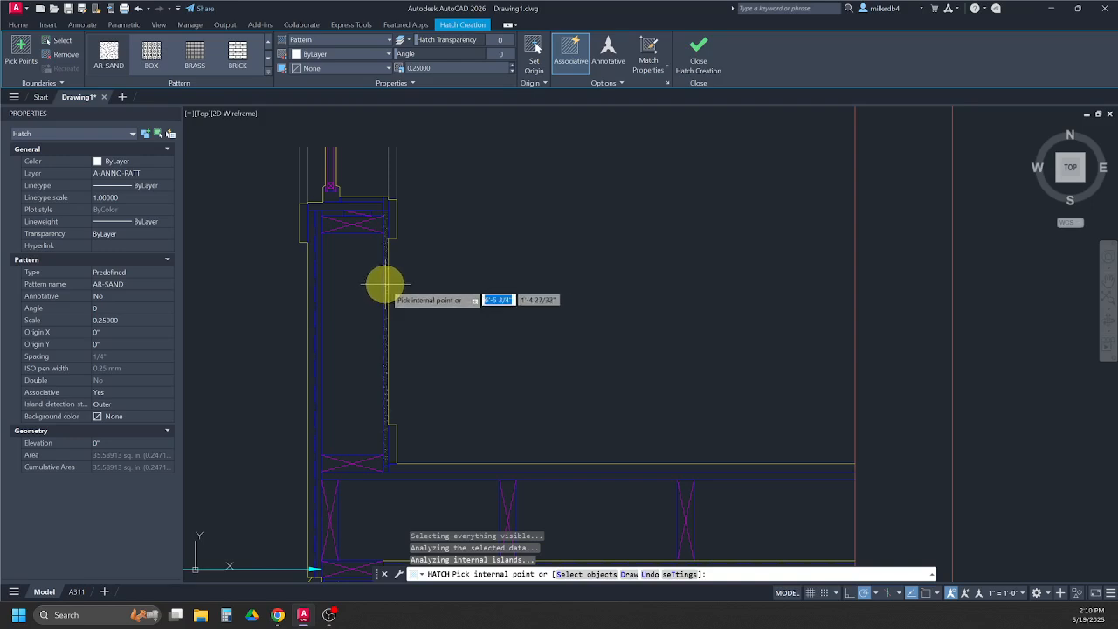
{"action": "left_click", "coordinate": [384, 283]}
{"action": "left_click", "coordinate": [670, 312]}
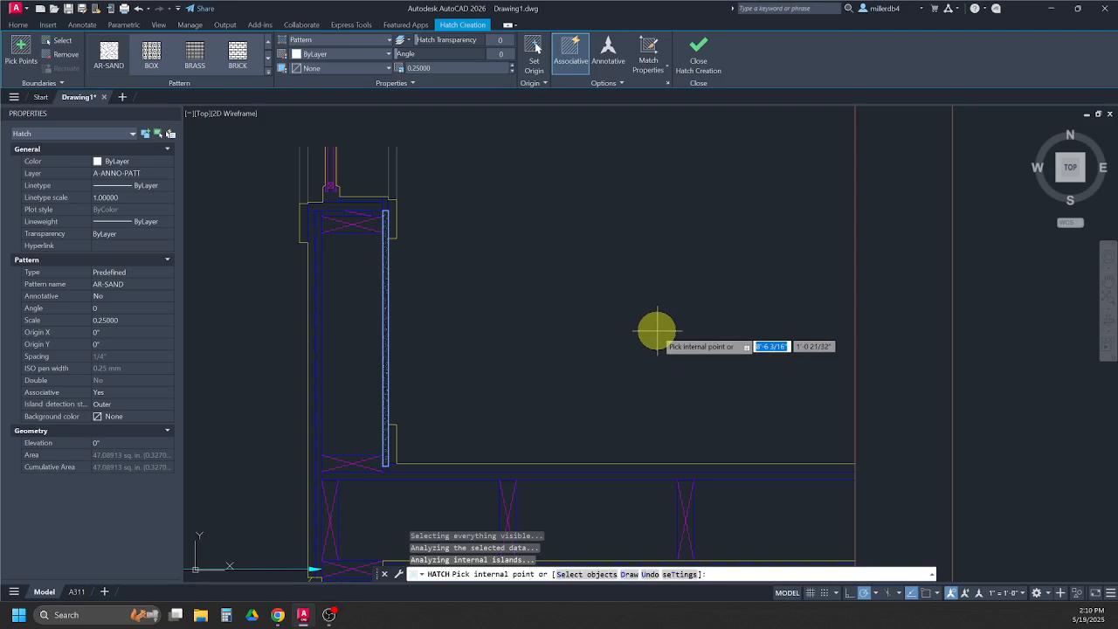
{"action": "key", "text": "Escape"}
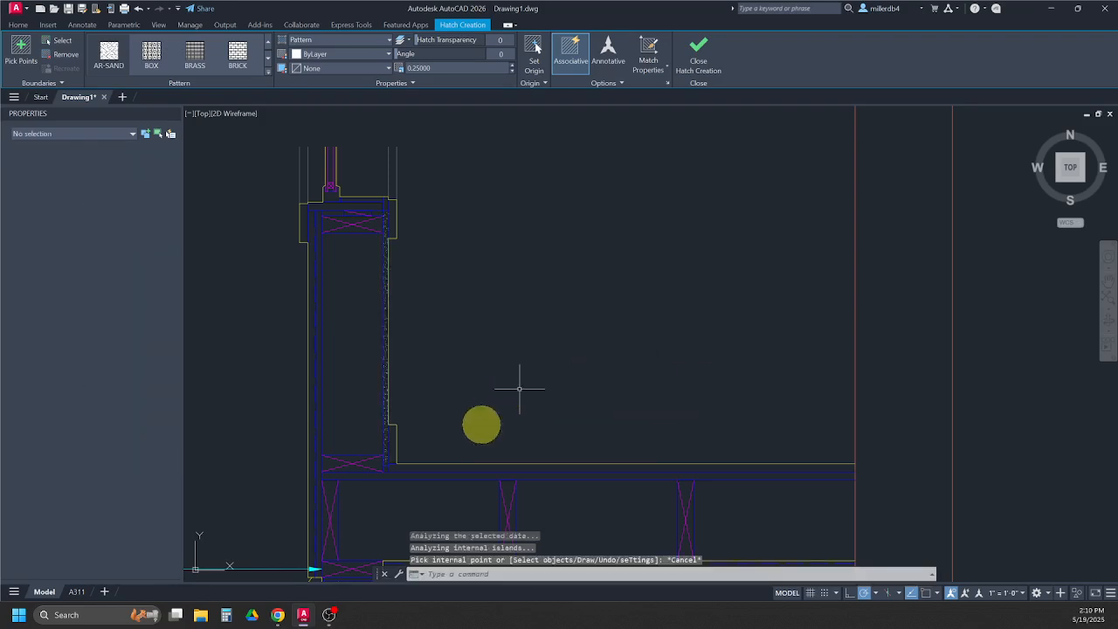
{"action": "key", "text": "Escape"}
{"action": "key", "text": "Escape"}
{"action": "key", "text": "Escape"}
Step: Look up the plywood hatch pattern and scale in the Google Docs wall section instructions, and return to the AutoCAD drawing
{"action": "mouse_move", "coordinate": [278, 614]}
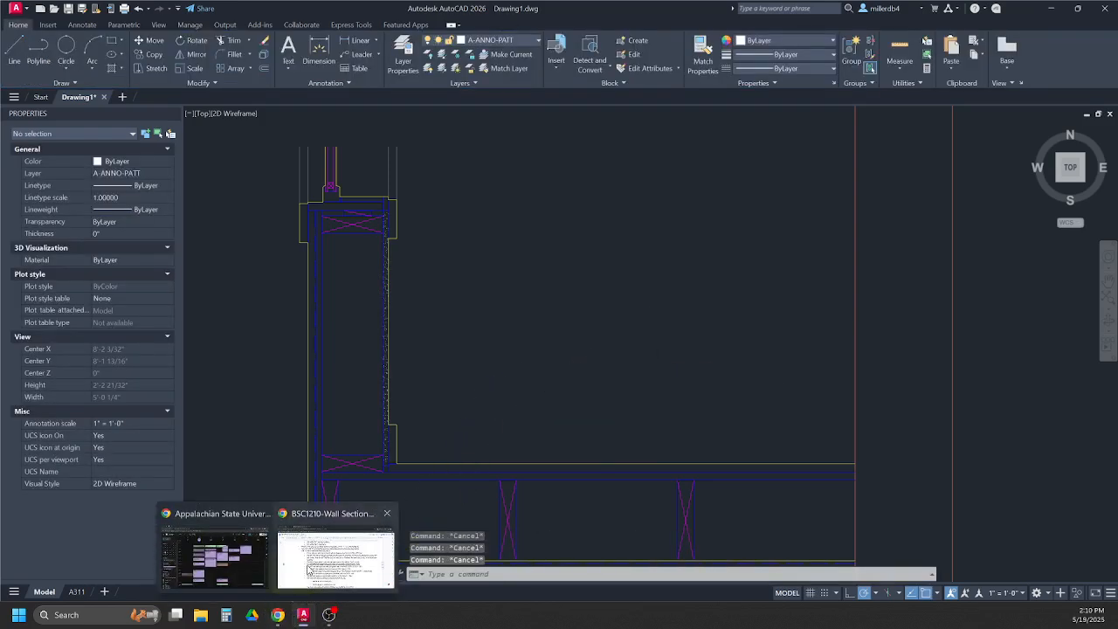
{"action": "left_click", "coordinate": [336, 555]}
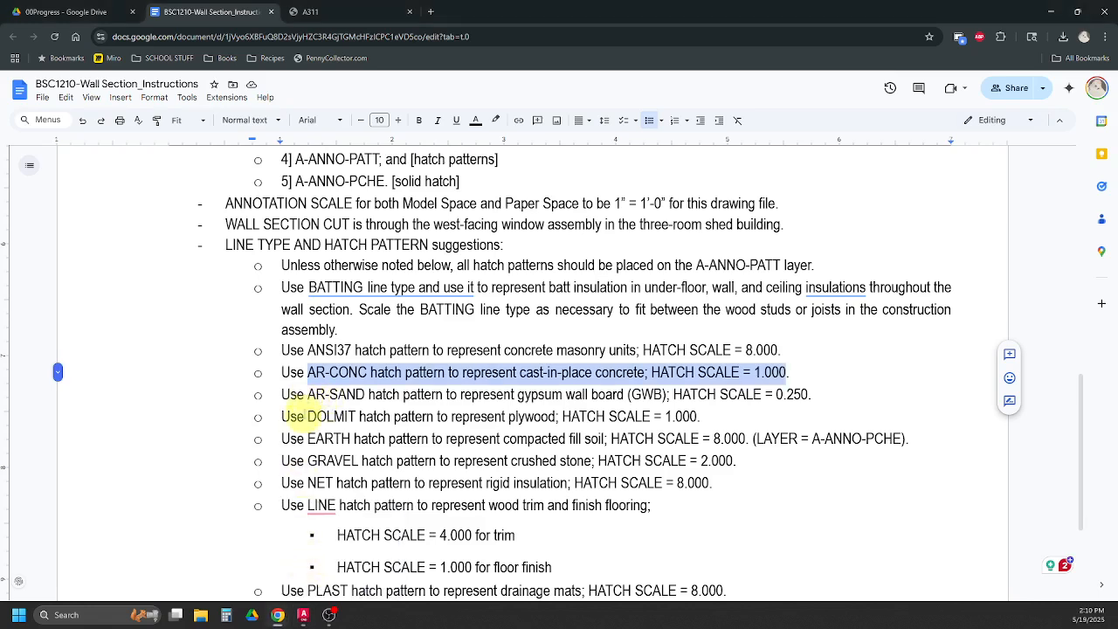
{"action": "left_click_drag", "start_coordinate": [308, 417], "coordinate": [699, 418]}
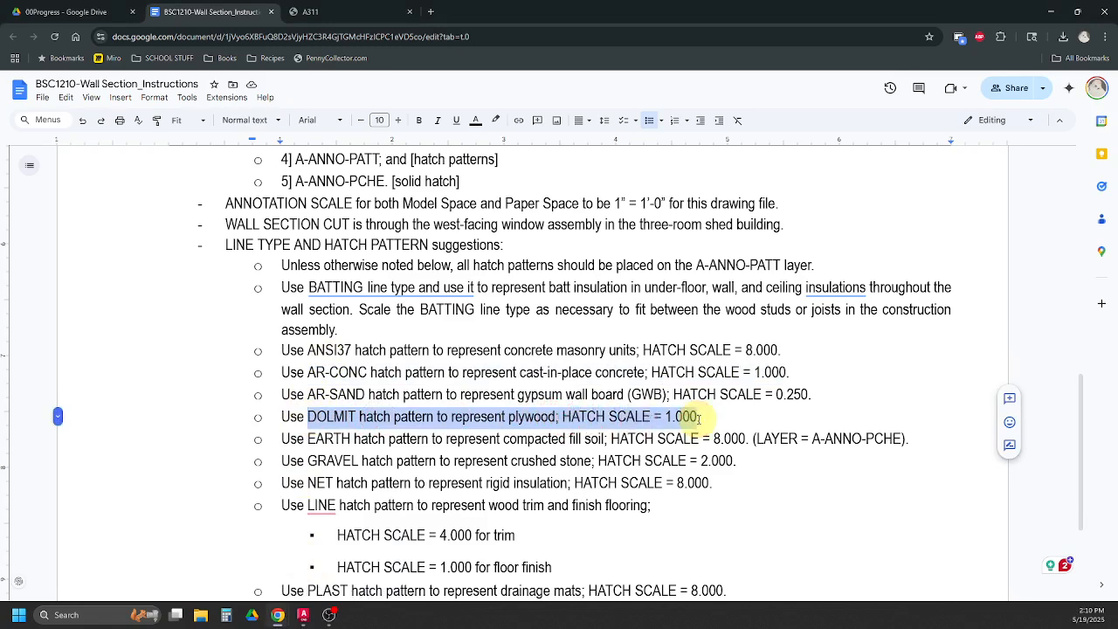
{"action": "left_click", "coordinate": [314, 554]}
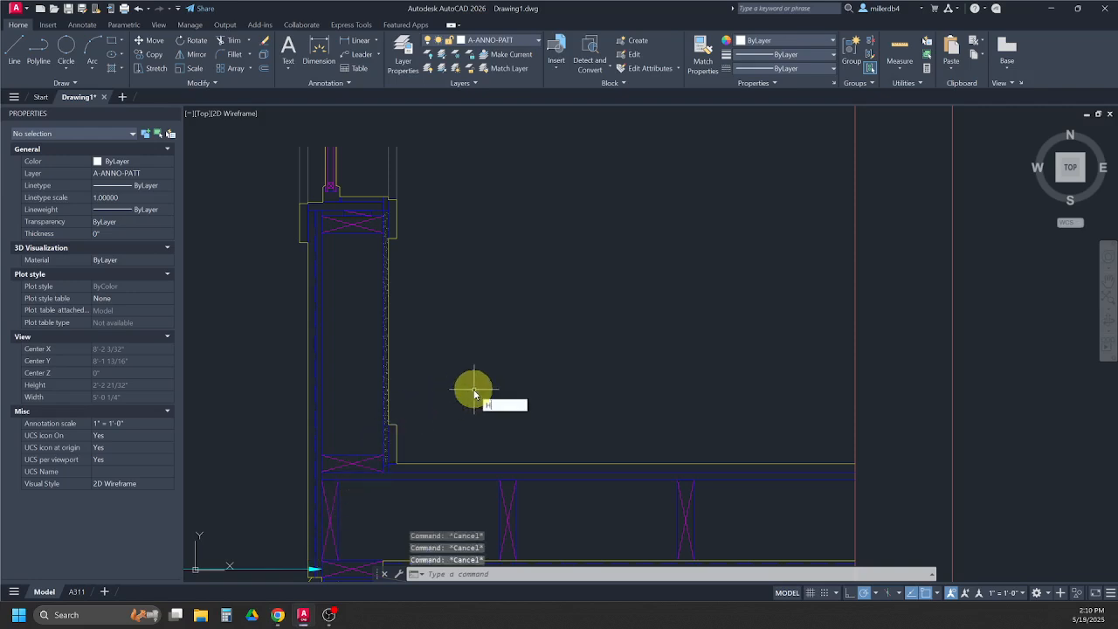
Step: Hatch the plywood subfloor above the floor joists with the DOLMIT pattern at scale 1
{"action": "key", "text": "Return"}
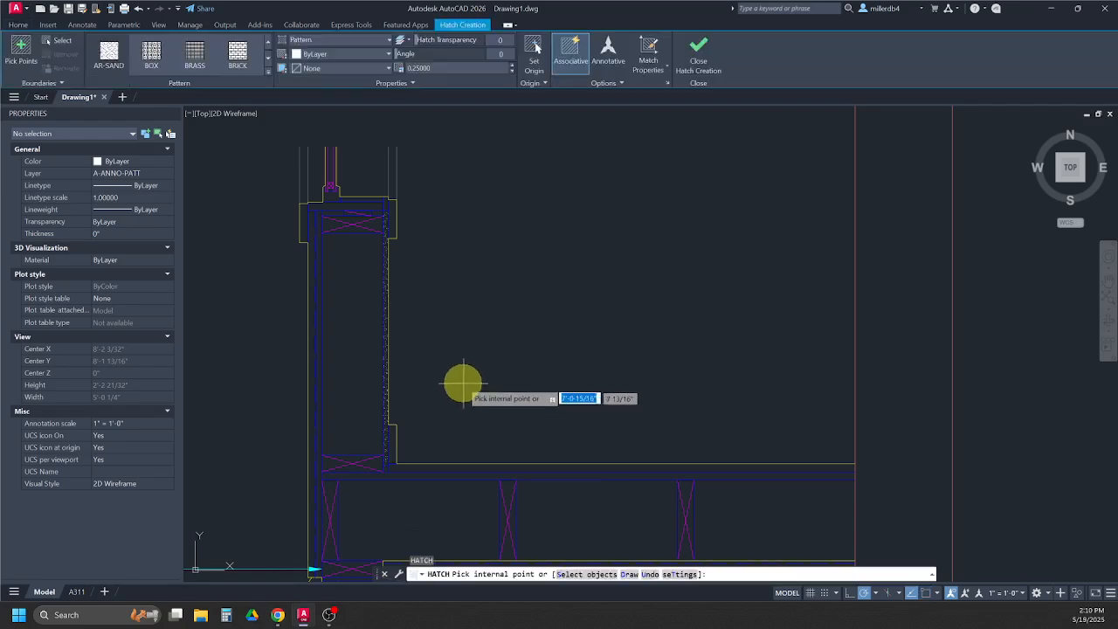
{"action": "left_click", "coordinate": [266, 70]}
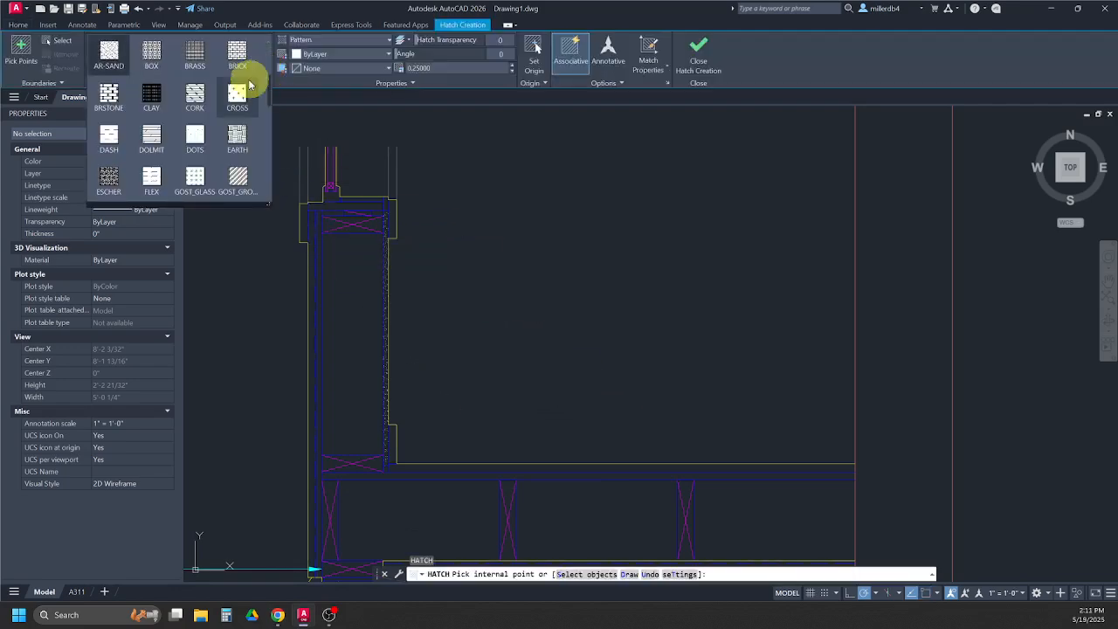
{"action": "left_click", "coordinate": [154, 138]}
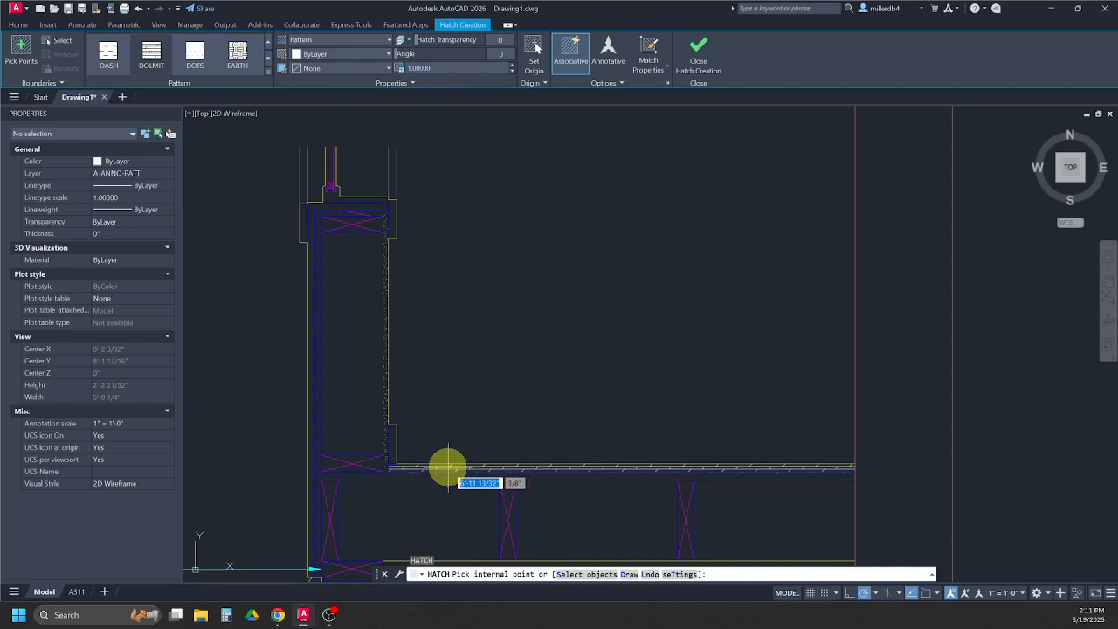
{"action": "scroll", "coordinate": [447, 469], "scroll_direction": "up", "scroll_amount": 2}
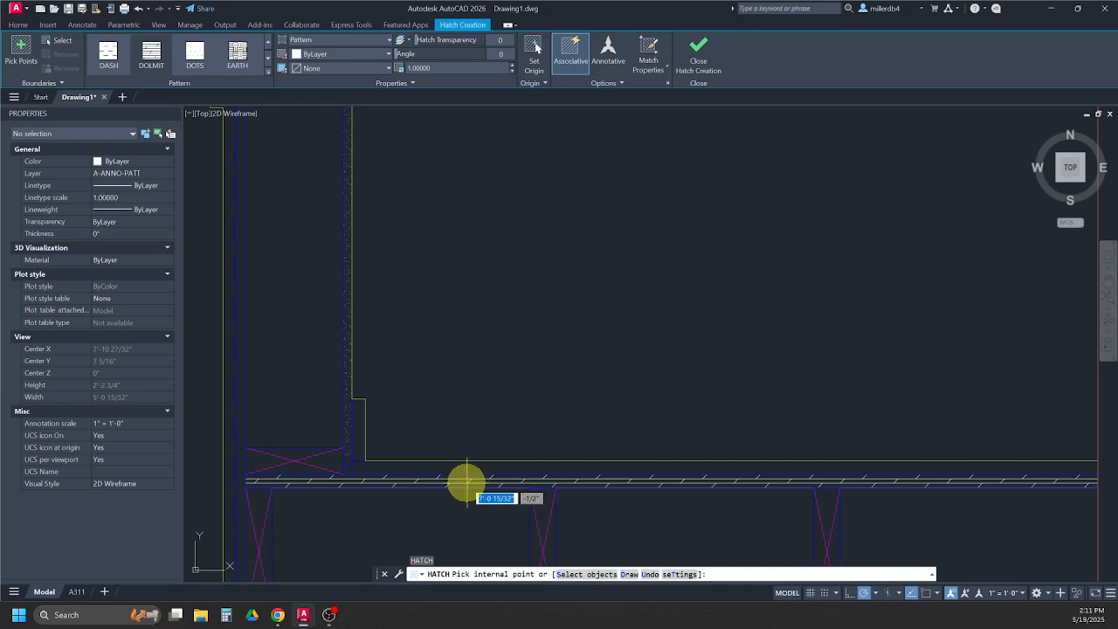
{"action": "left_click", "coordinate": [467, 482]}
{"action": "scroll", "coordinate": [349, 519], "scroll_direction": "down", "scroll_amount": 2}
{"action": "middle_click_drag", "start_coordinate": [355, 519], "coordinate": [469, 429]}
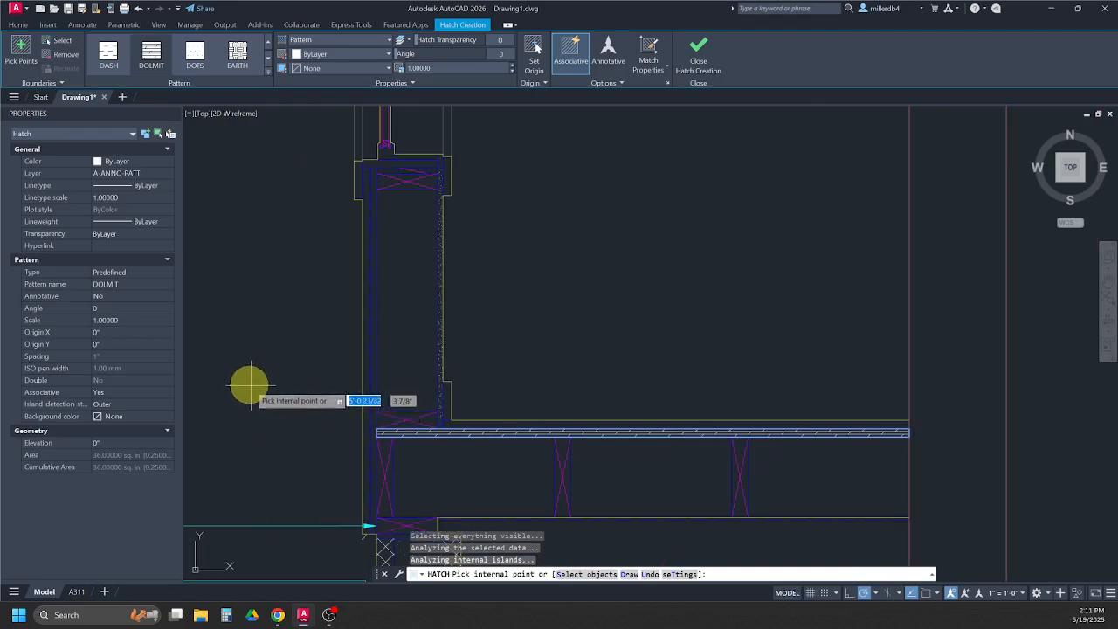
{"action": "key", "text": "Escape"}
{"action": "key", "text": "Escape"}
{"action": "key", "text": "Escape"}
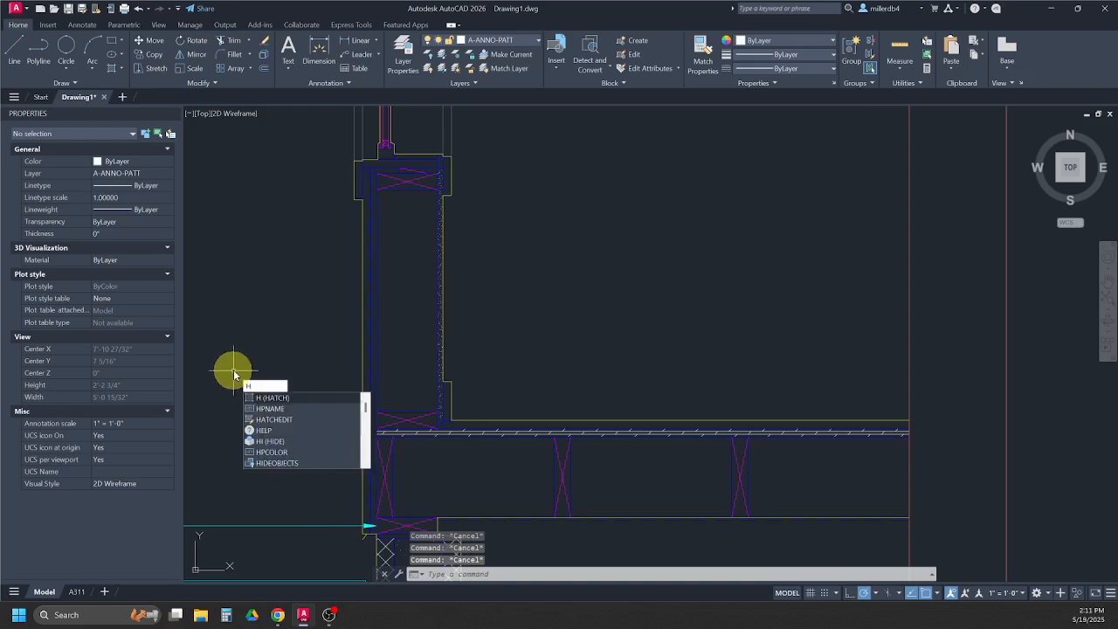
Step: Hatch the exterior plywood wall sheathing below and above the window, up to the roof, with DOLMIT at angle 90 and scale 1
{"action": "key", "text": "Return"}
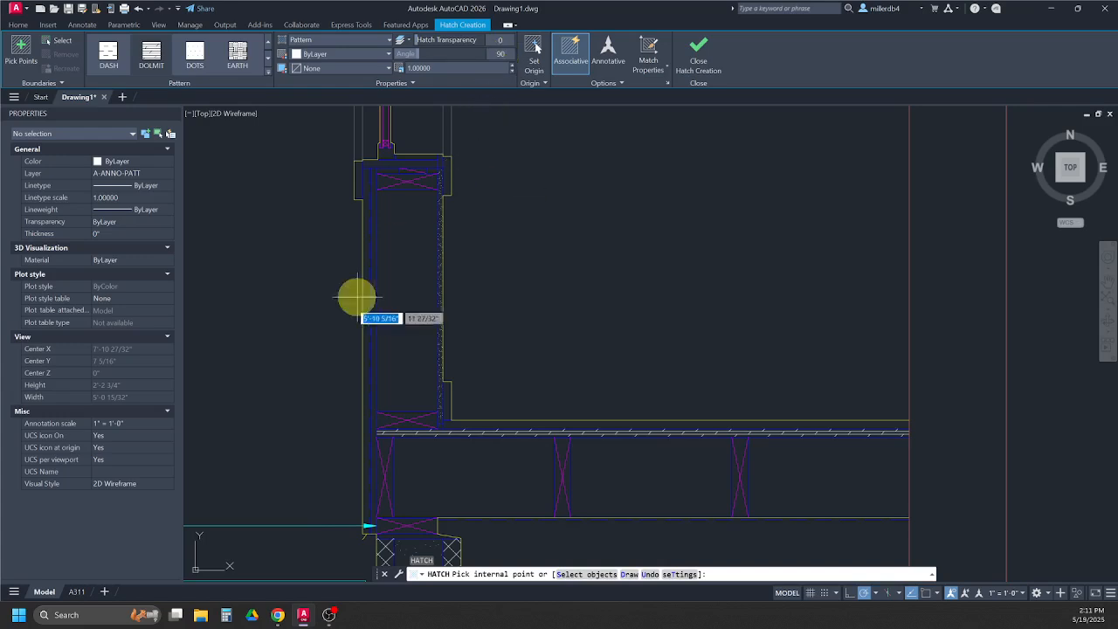
{"action": "left_click", "coordinate": [373, 333]}
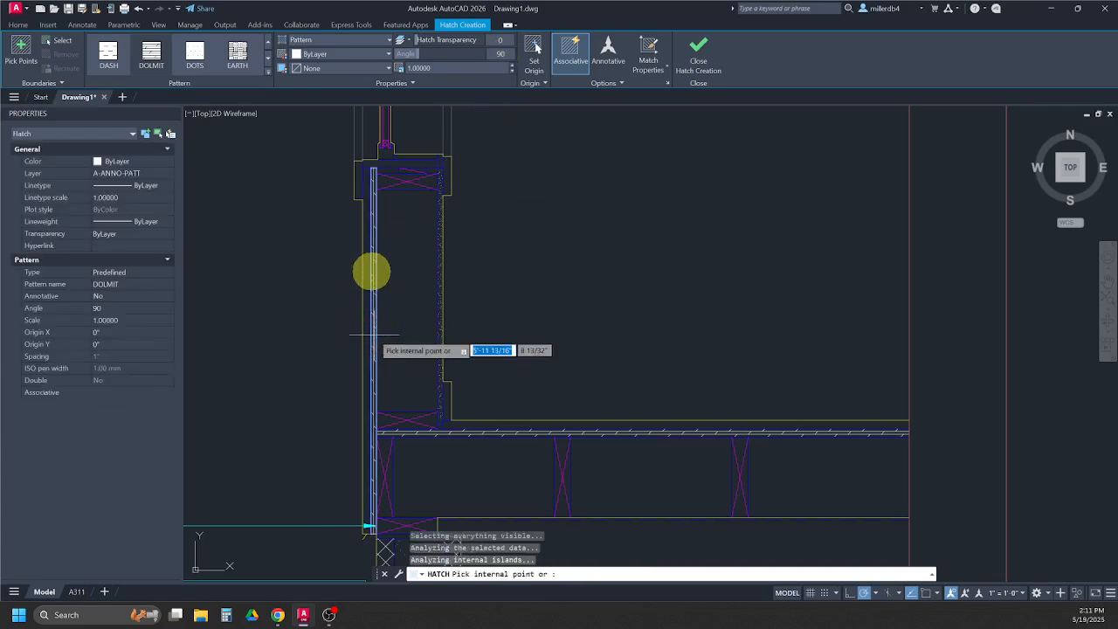
{"action": "scroll", "coordinate": [371, 356], "scroll_direction": "down", "scroll_amount": 2}
{"action": "scroll", "coordinate": [370, 356], "scroll_direction": "down", "scroll_amount": 3}
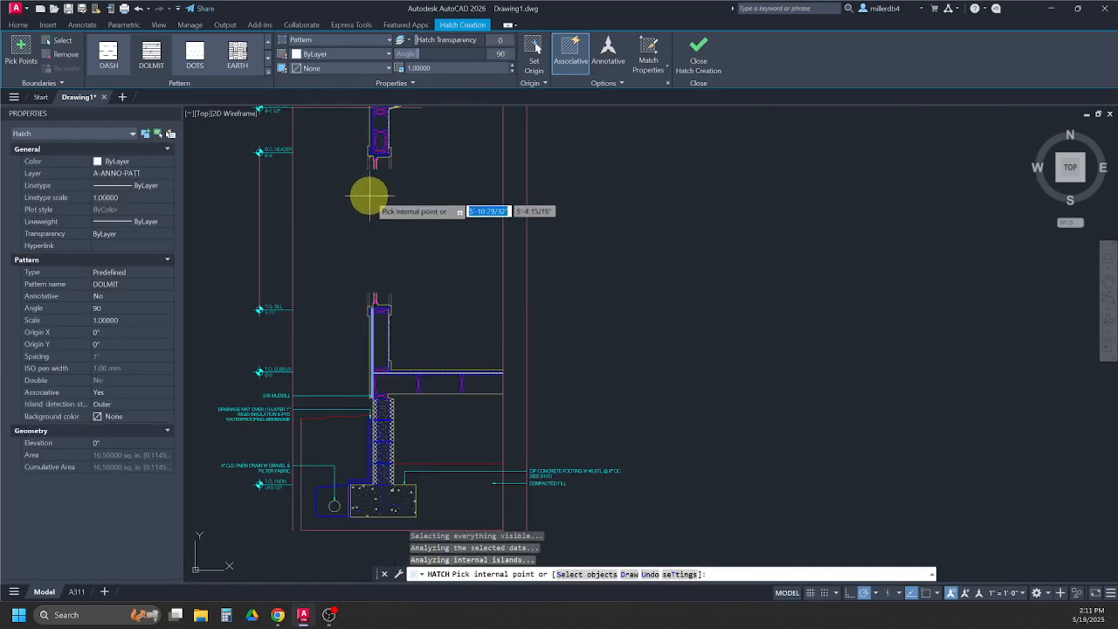
{"action": "scroll", "coordinate": [399, 310], "scroll_direction": "up", "scroll_amount": 5}
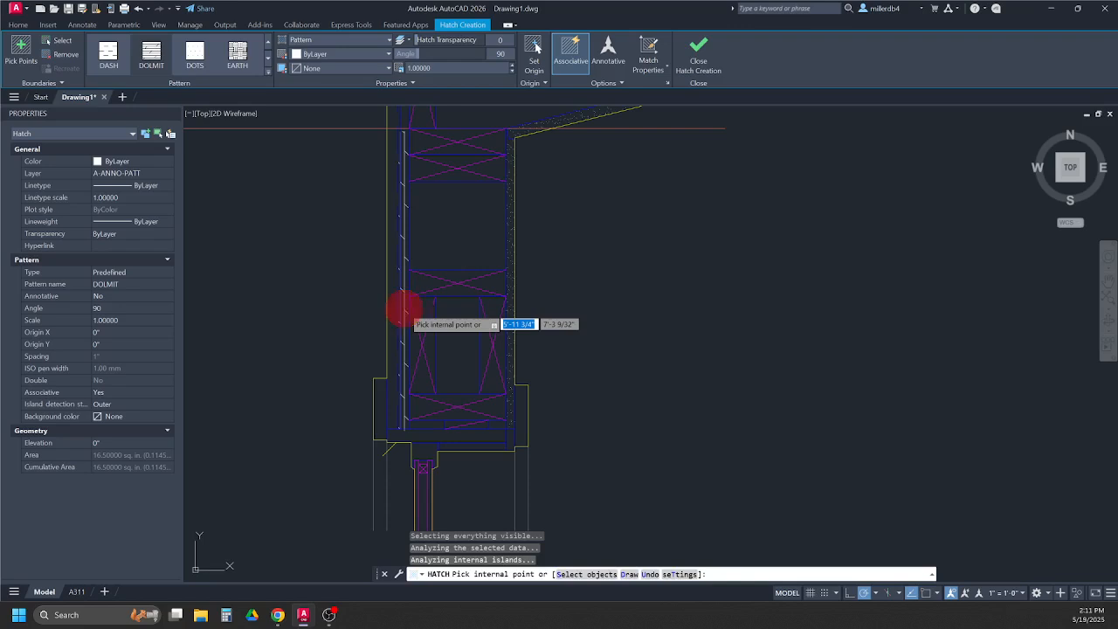
{"action": "scroll", "coordinate": [401, 310], "scroll_direction": "down", "scroll_amount": 3}
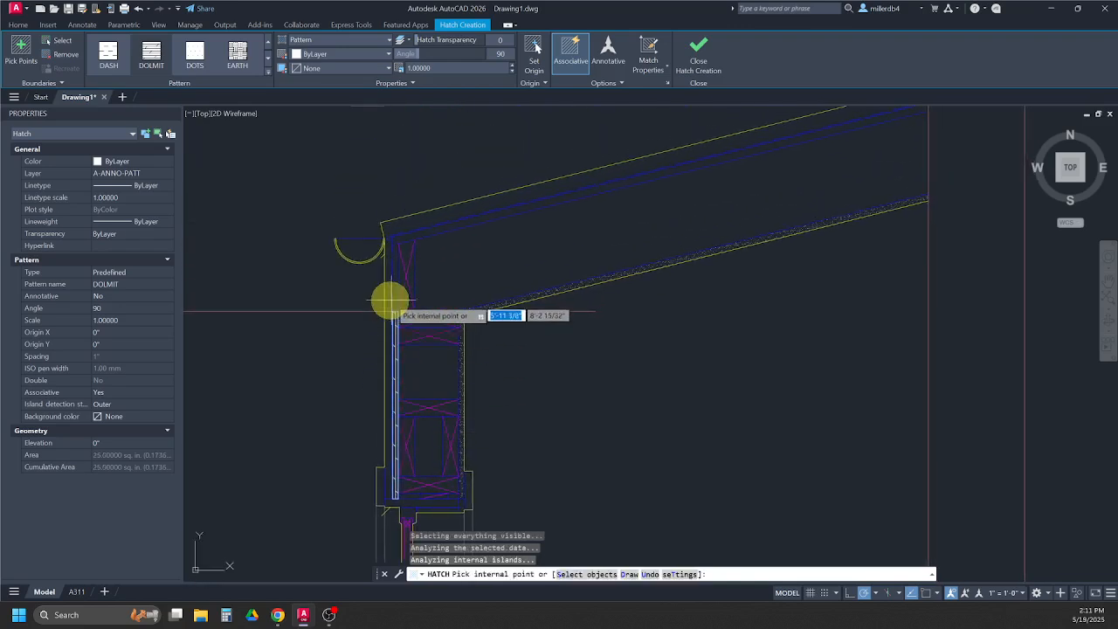
{"action": "left_click", "coordinate": [392, 301]}
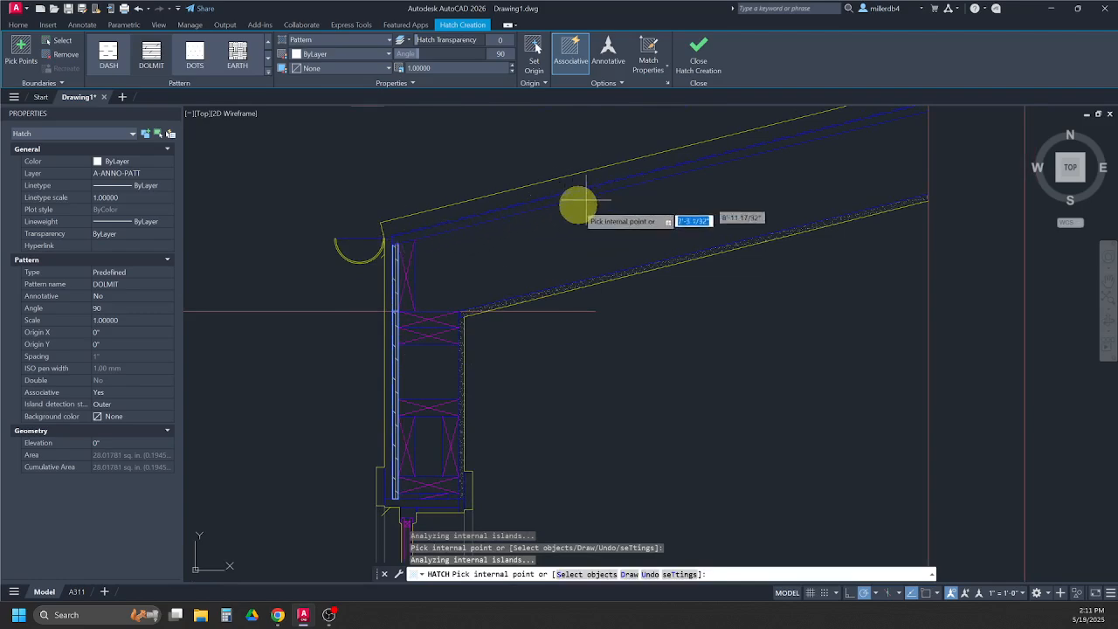
{"action": "key", "text": "Escape"}
{"action": "key", "text": "Escape"}
{"action": "key", "text": "Escape"}
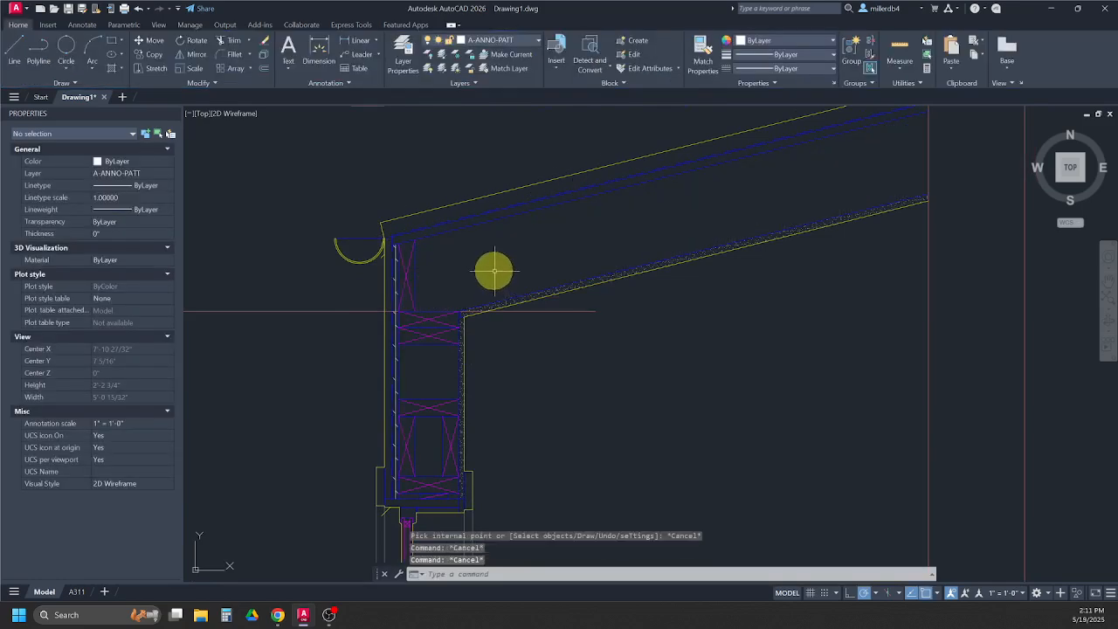
{"action": "key", "text": "Escape"}
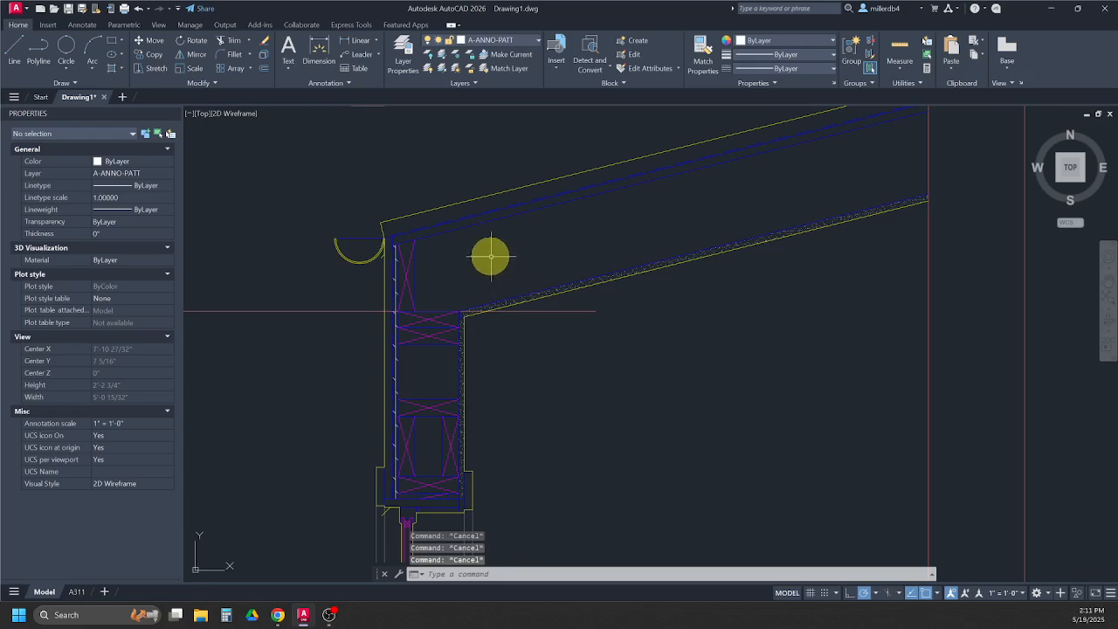
Step: Hatch the sloped plywood roof sheathing with the DOLMIT pattern at scale 1 and angle 194 to follow the roof slope
{"action": "type", "text": "H"}
{"action": "key", "text": "Return"}
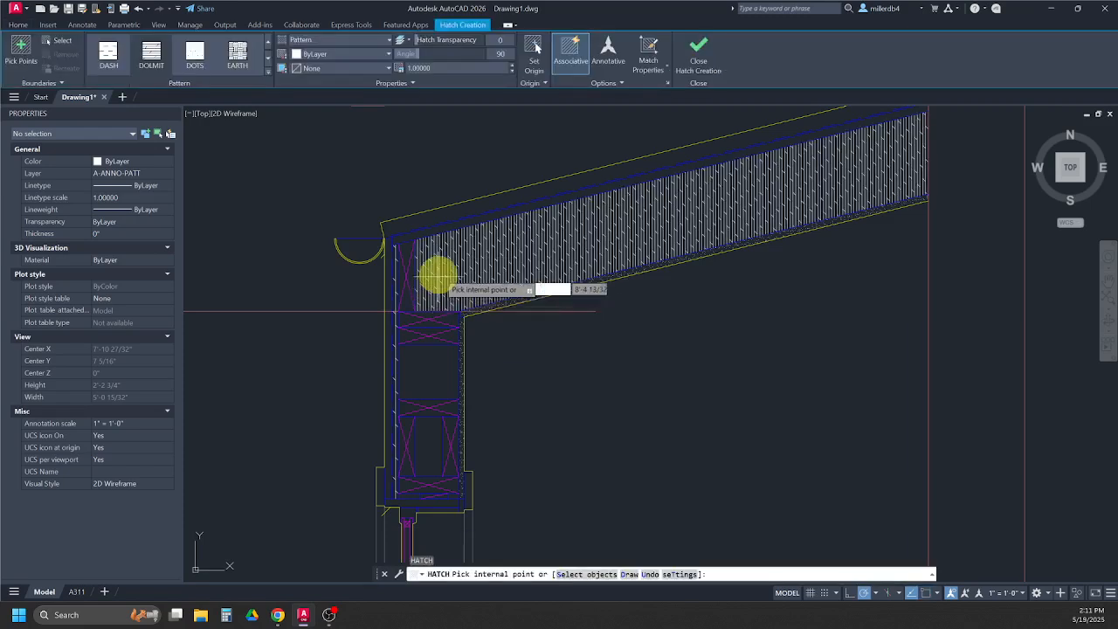
{"action": "left_click", "coordinate": [459, 223]}
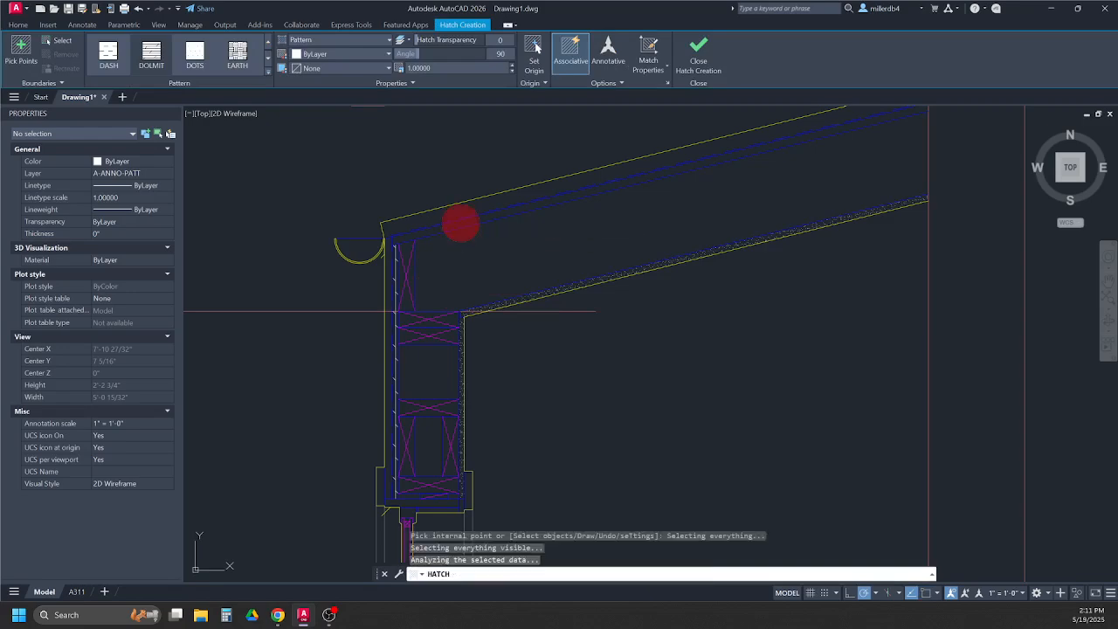
{"action": "left_click", "coordinate": [431, 68]}
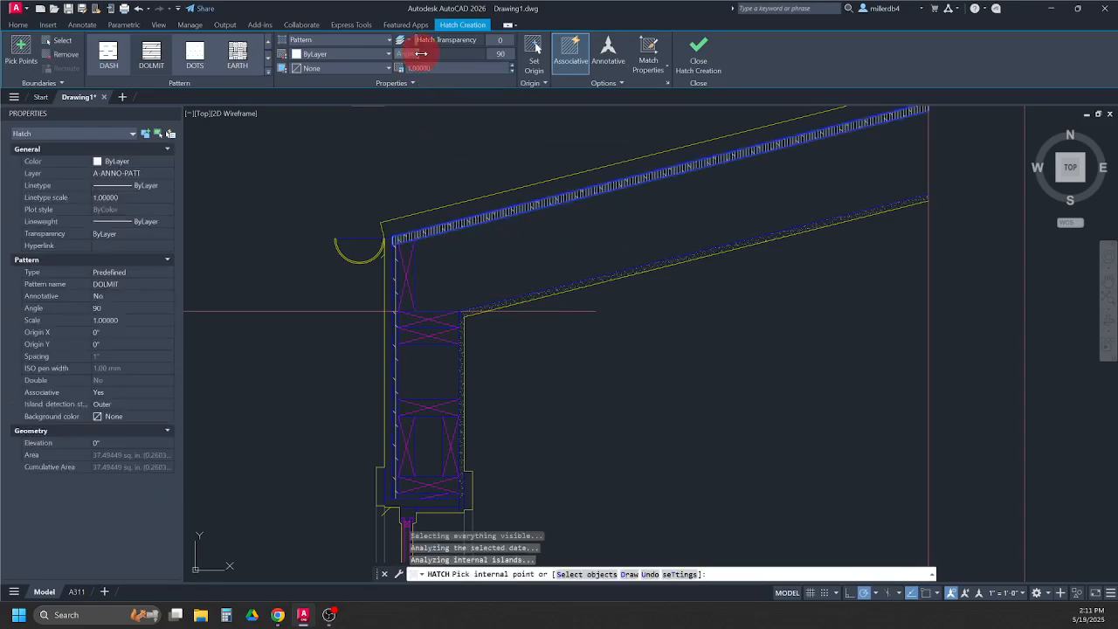
{"action": "left_click_drag", "start_coordinate": [422, 53], "coordinate": [464, 55]}
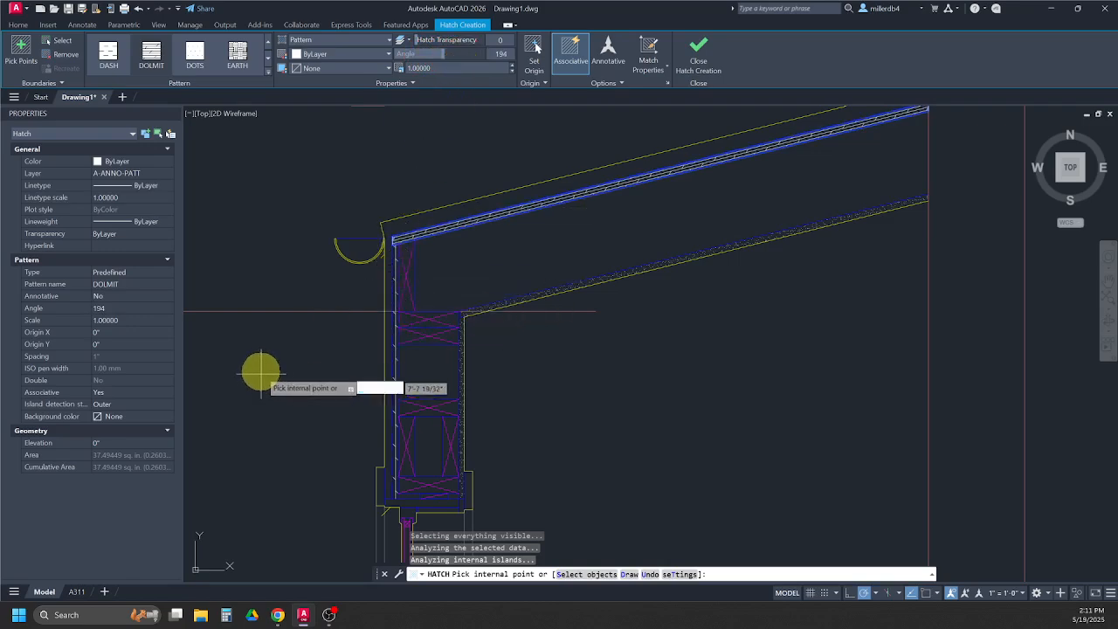
{"action": "key", "text": "Escape"}
{"action": "key", "text": "Escape"}
{"action": "key", "text": "Escape"}
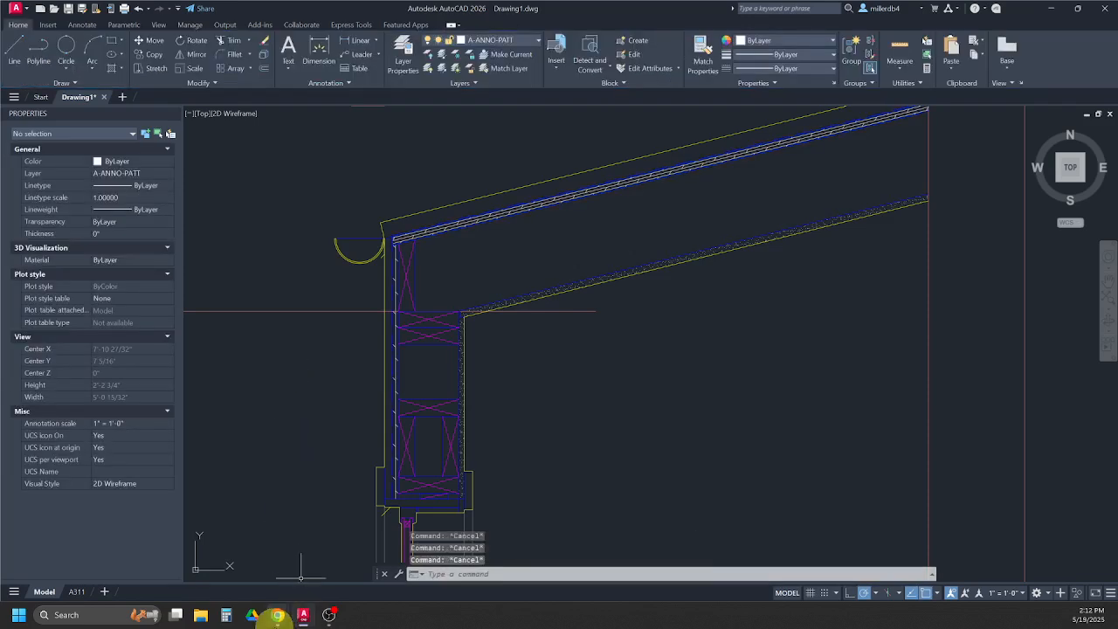
Step: Check the compacted fill soil hatch pattern, scale and layer in the Google Docs instructions, and return to the AutoCAD drawing
{"action": "mouse_move", "coordinate": [277, 613]}
{"action": "left_click", "coordinate": [333, 553]}
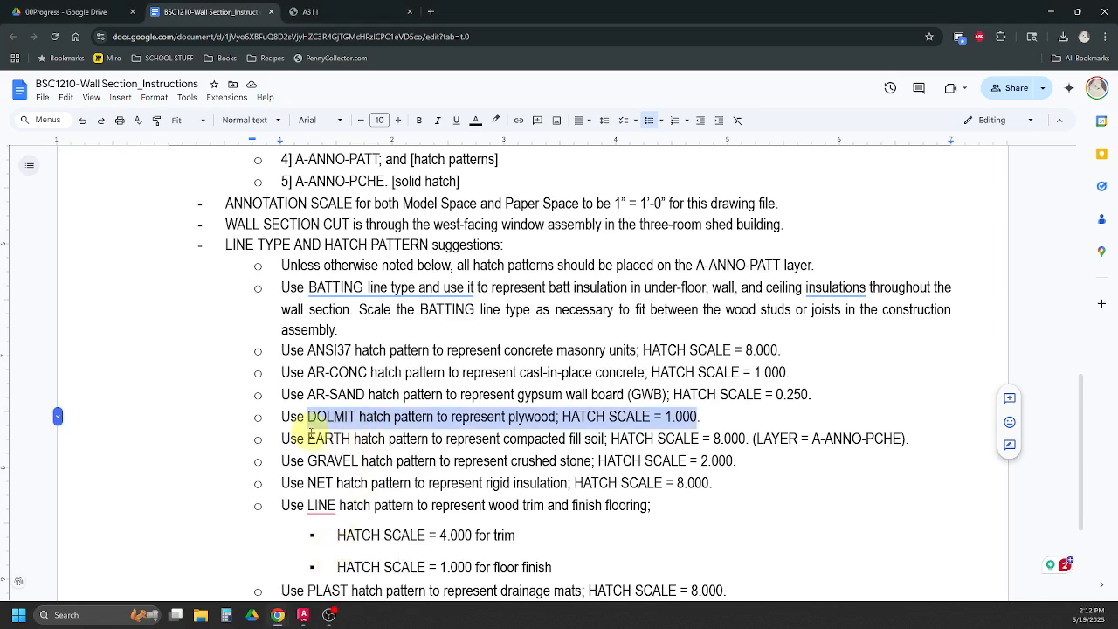
{"action": "left_click_drag", "start_coordinate": [308, 439], "coordinate": [917, 448]}
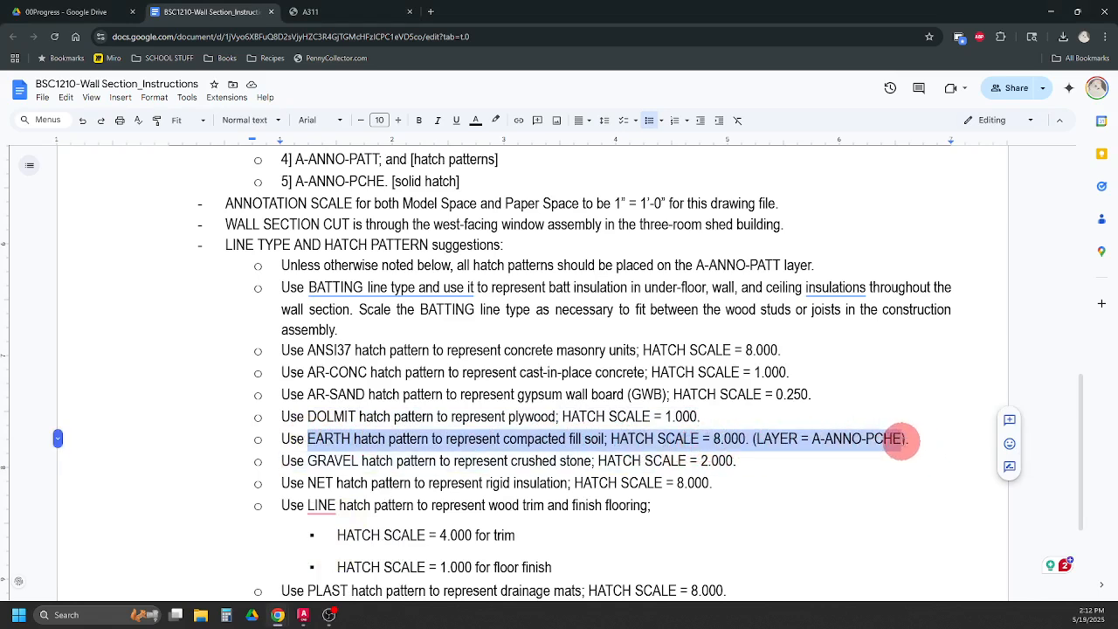
{"action": "left_click", "coordinate": [303, 615]}
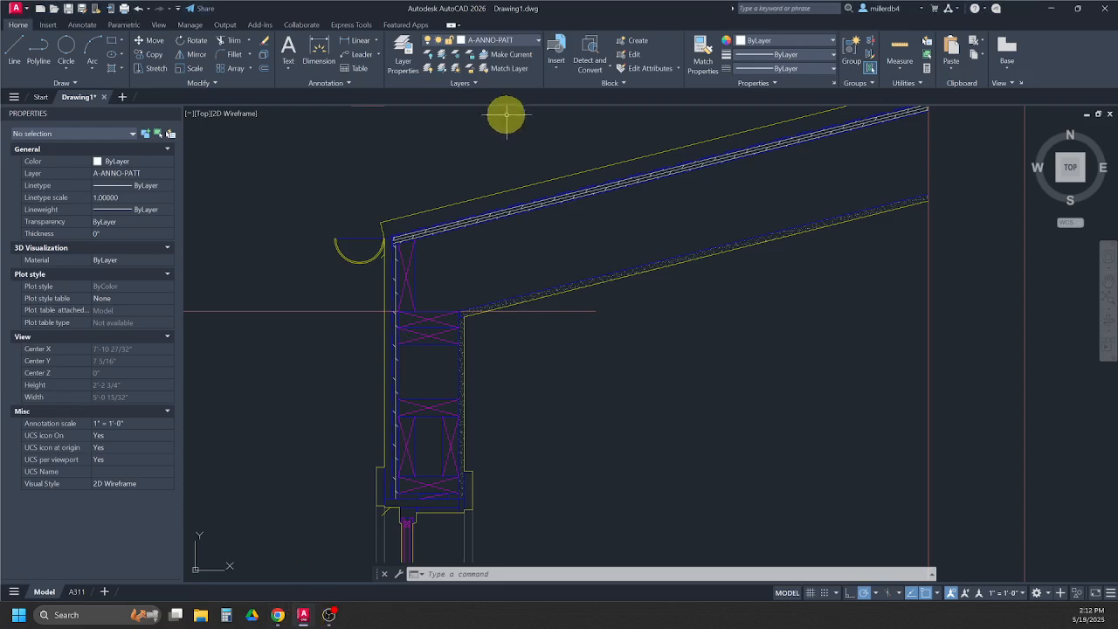
Step: Make A-ANNO-PCHE the current layer for hatching the compacted fill around the foundation
{"action": "left_click", "coordinate": [524, 40]}
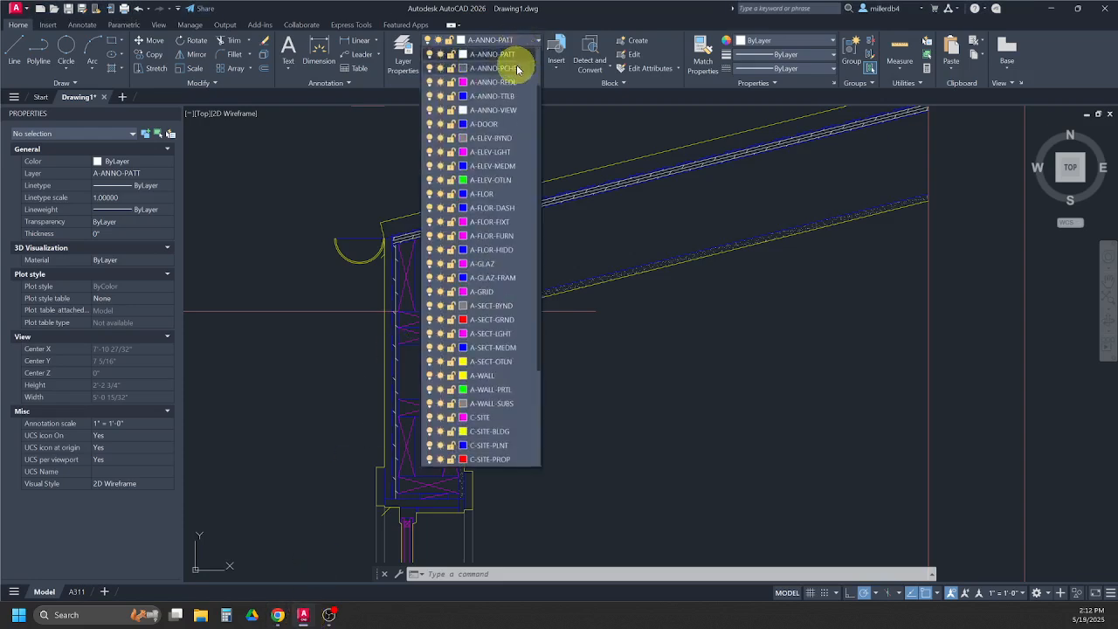
{"action": "left_click", "coordinate": [518, 69]}
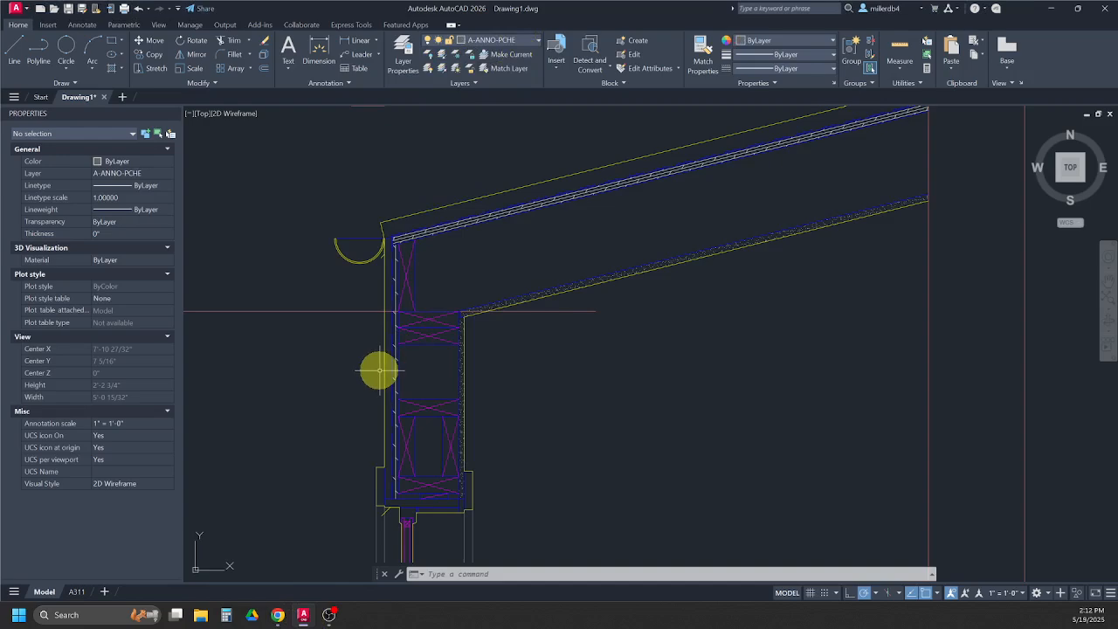
{"action": "scroll", "coordinate": [355, 404], "scroll_direction": "down", "scroll_amount": 3}
{"action": "key", "text": "Escape"}
{"action": "key", "text": "Escape"}
{"action": "key", "text": "Escape"}
{"action": "mouse_move", "coordinate": [400, 479]}
{"action": "middle_mouse_down"}
{"action": "mouse_move", "coordinate": [460, 347]}
{"action": "mouse_move", "coordinate": [463, 187]}
{"action": "middle_mouse_up"}
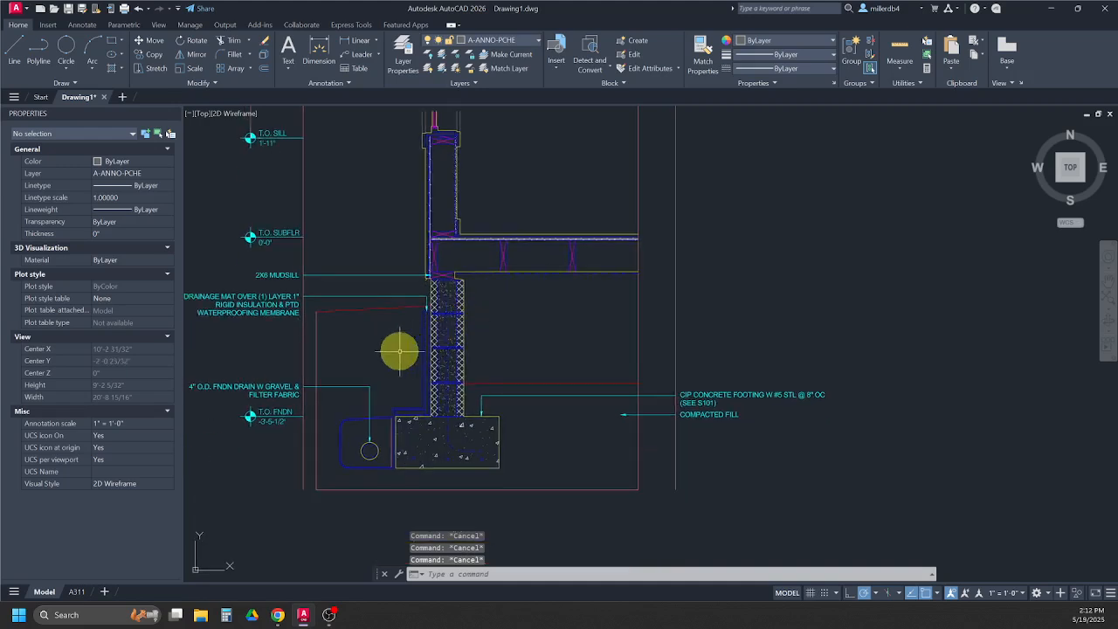
Step: Hatch the compacted fill around the foundation wall and footing with the EARTH pattern at angle 0 and scale 8
{"action": "type", "text": "H"}
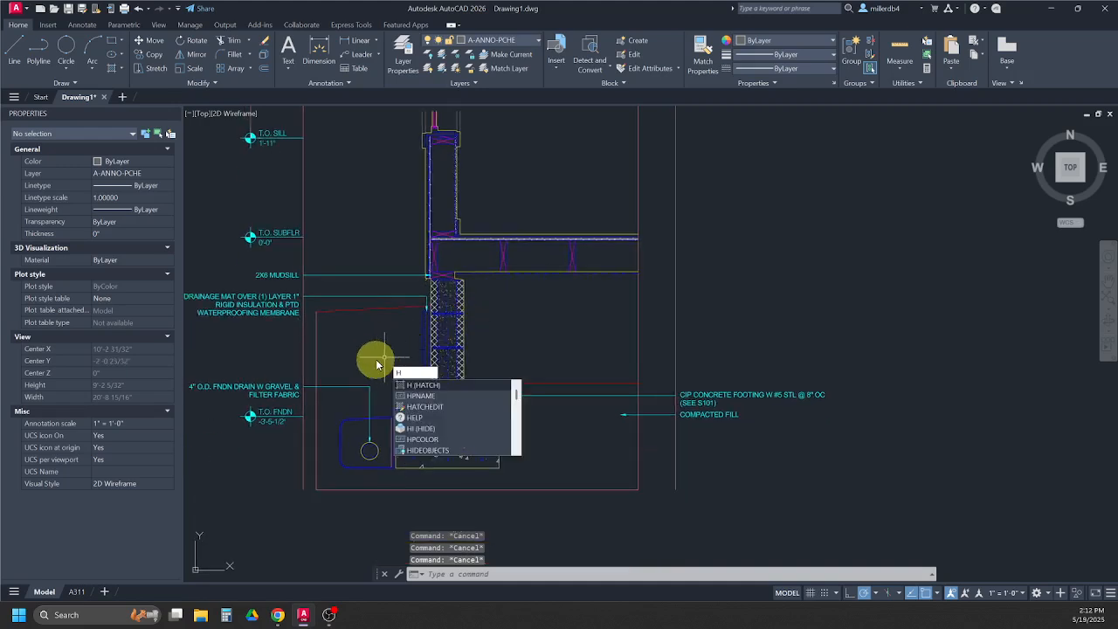
{"action": "key", "text": "Return"}
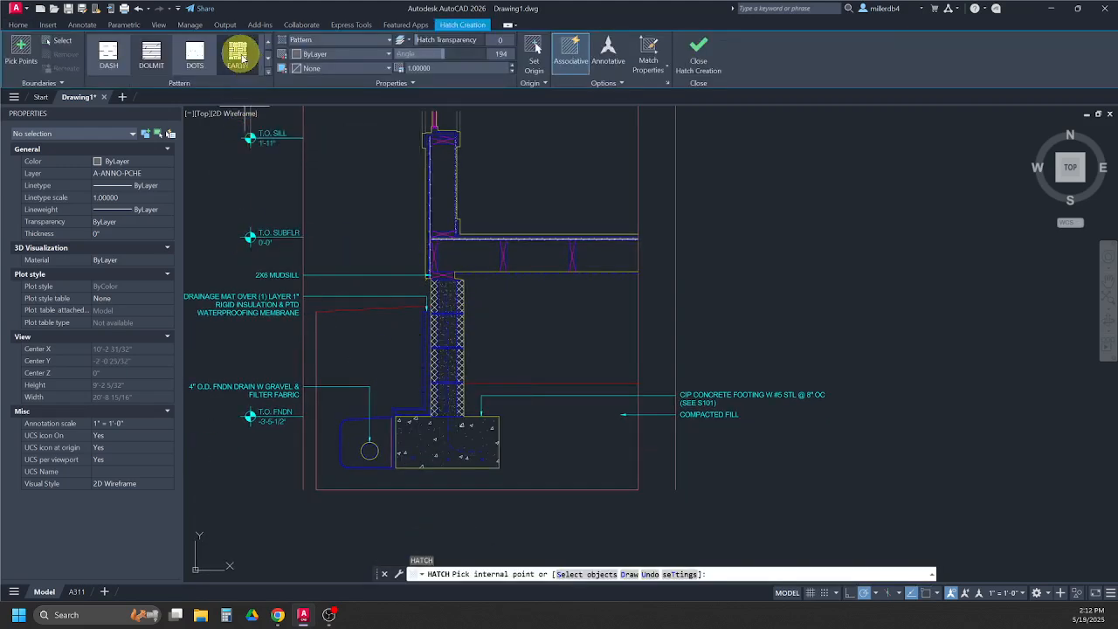
{"action": "left_click", "coordinate": [423, 67]}
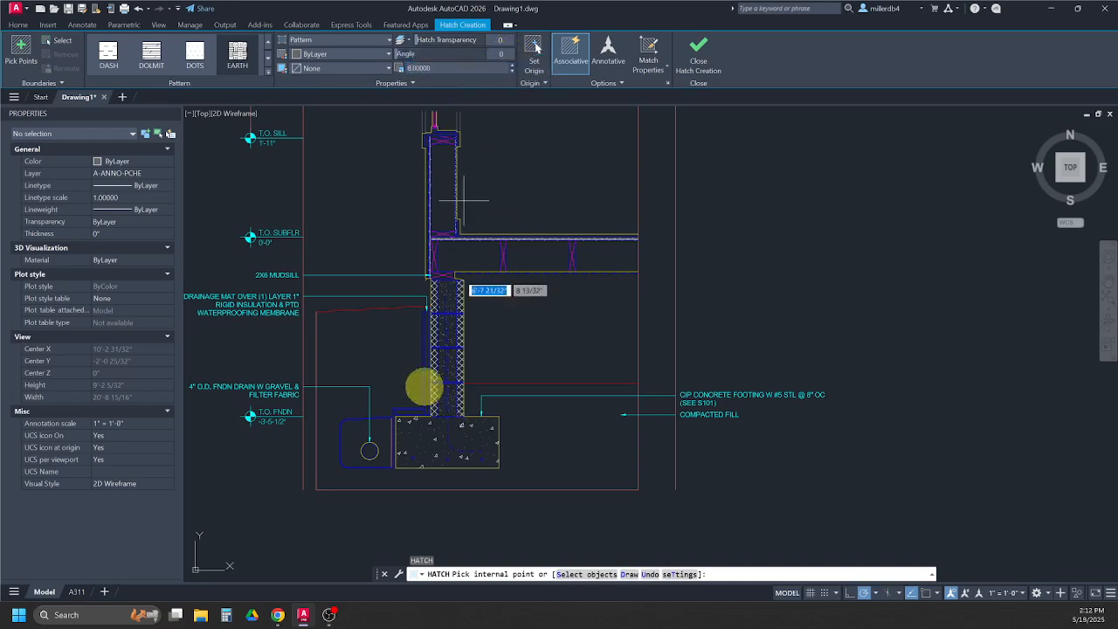
{"action": "left_click", "coordinate": [380, 357]}
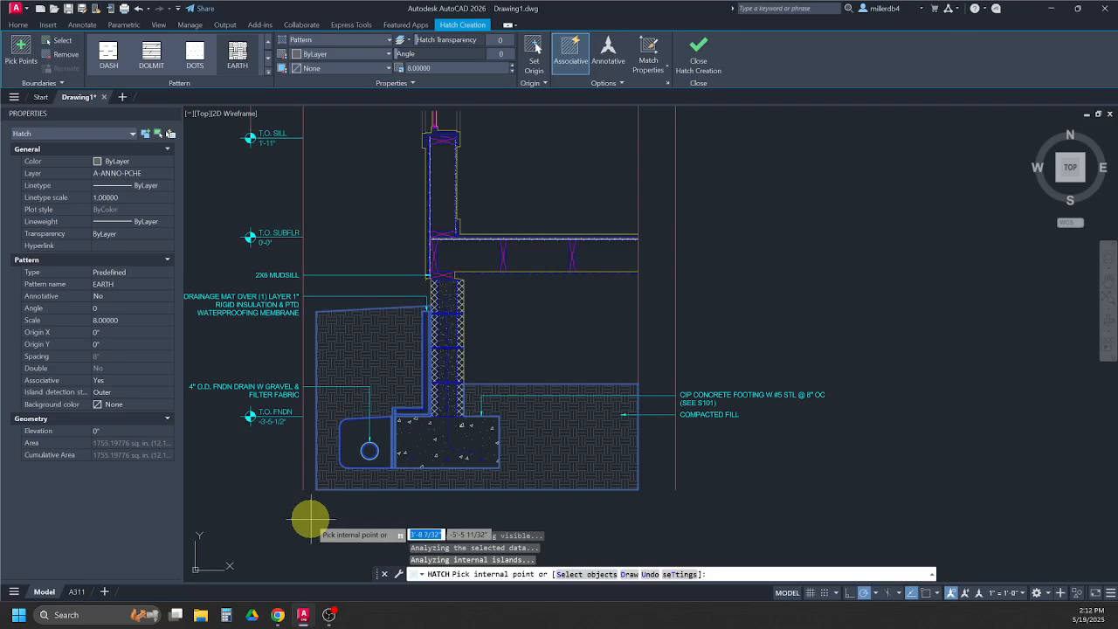
{"action": "key", "text": "Escape"}
{"action": "key", "text": "Escape"}
{"action": "key", "text": "Escape"}
{"action": "key", "text": "Escape"}
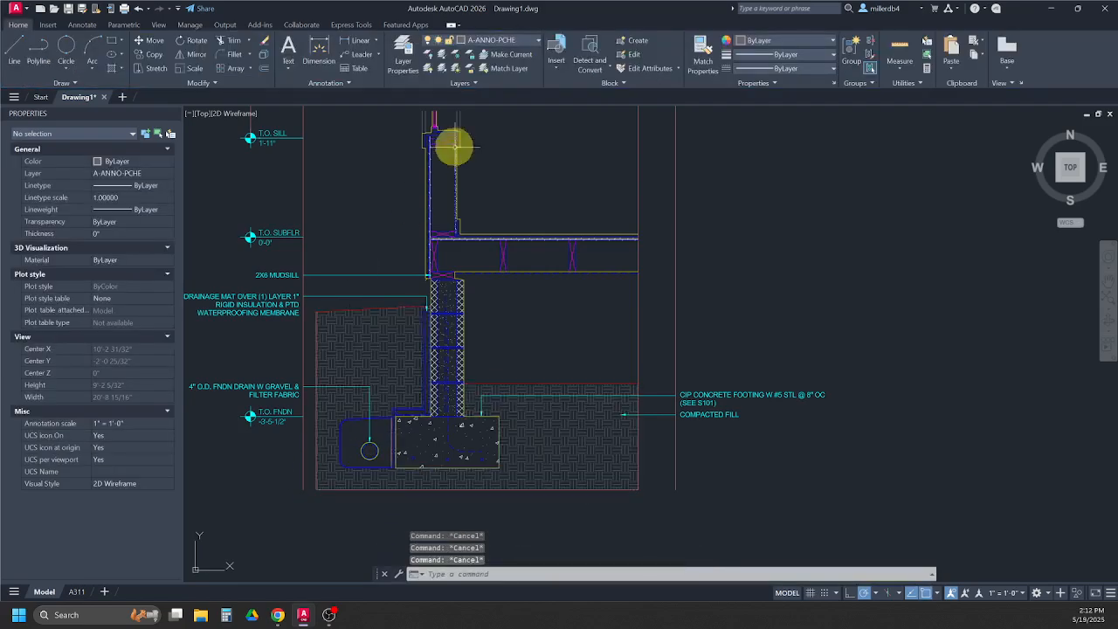
Step: Fill the three round rebar sections near the bottom of the concrete footing with a SOLID hatch on layer A-ANNO-PCHE
{"action": "scroll", "coordinate": [425, 468], "scroll_direction": "up", "scroll_amount": 6}
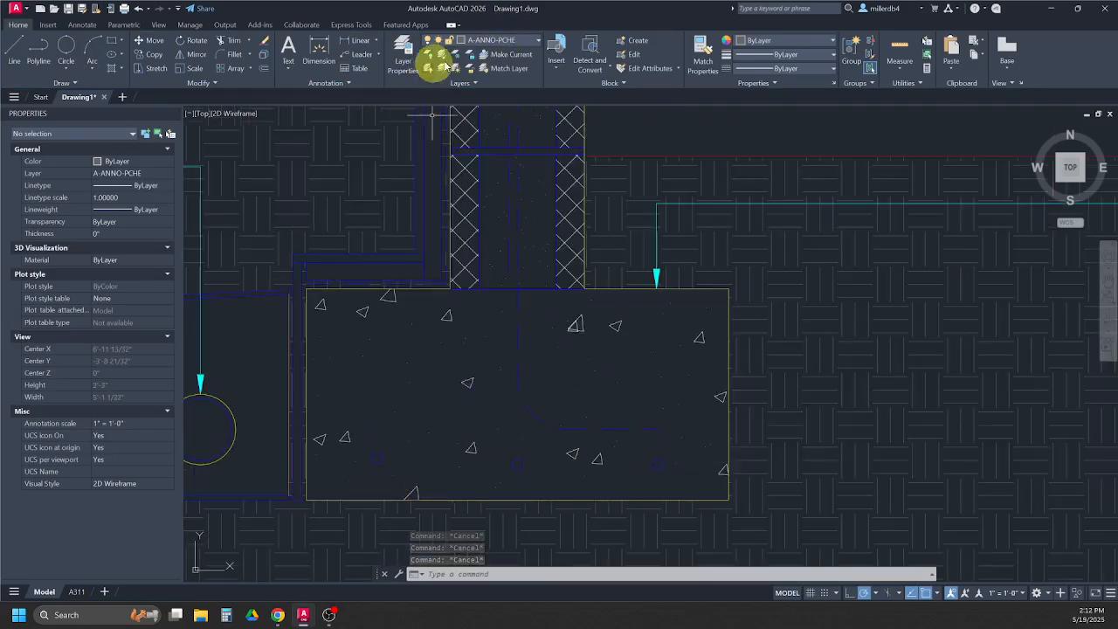
{"action": "left_click", "coordinate": [528, 42]}
{"action": "left_click", "coordinate": [525, 42]}
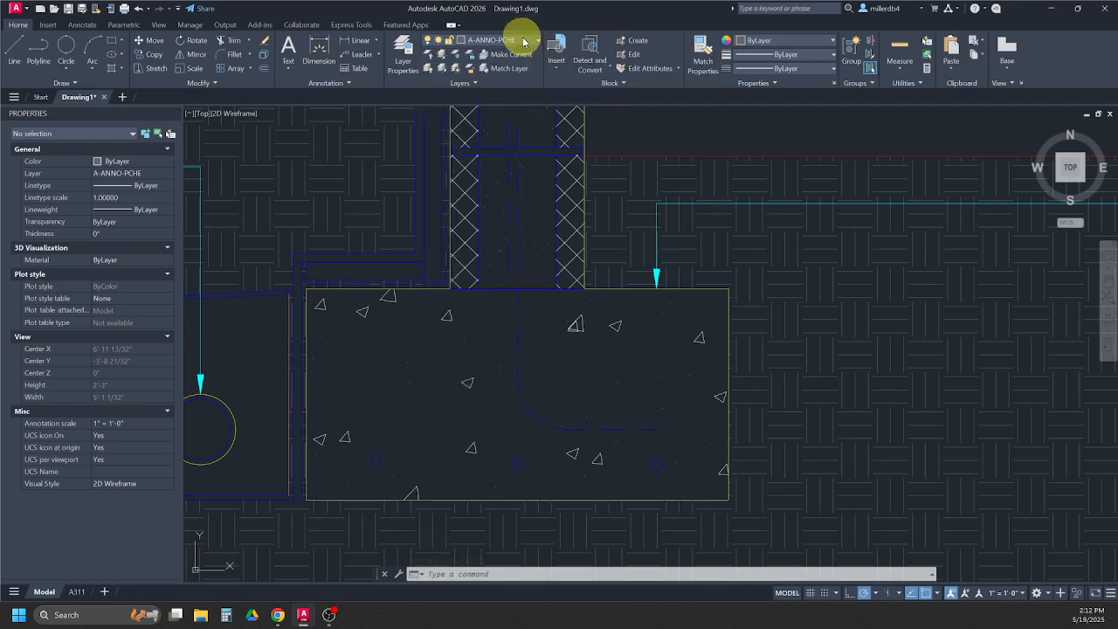
{"action": "type", "text": "H"}
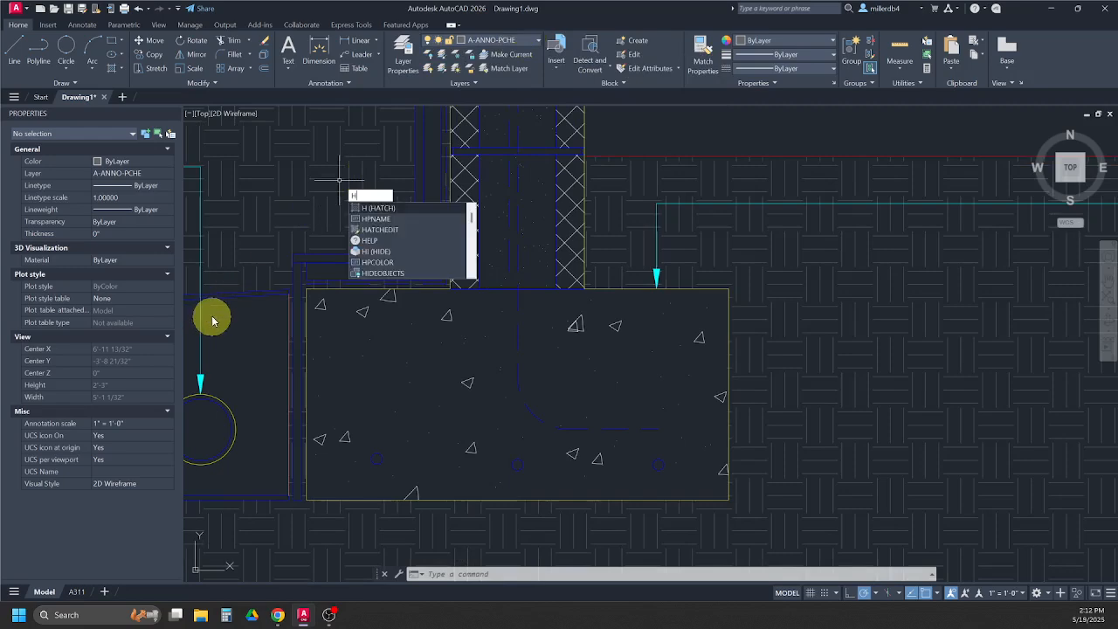
{"action": "key", "text": "Return"}
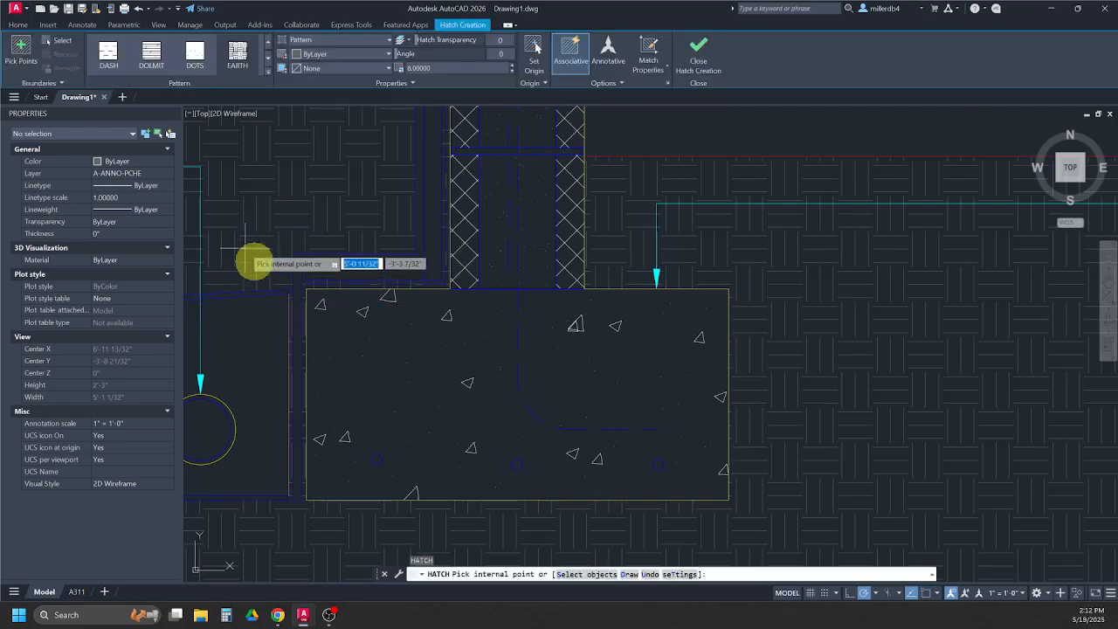
{"action": "left_click", "coordinate": [268, 77]}
{"action": "scroll", "coordinate": [240, 105], "scroll_direction": "up", "scroll_amount": 7}
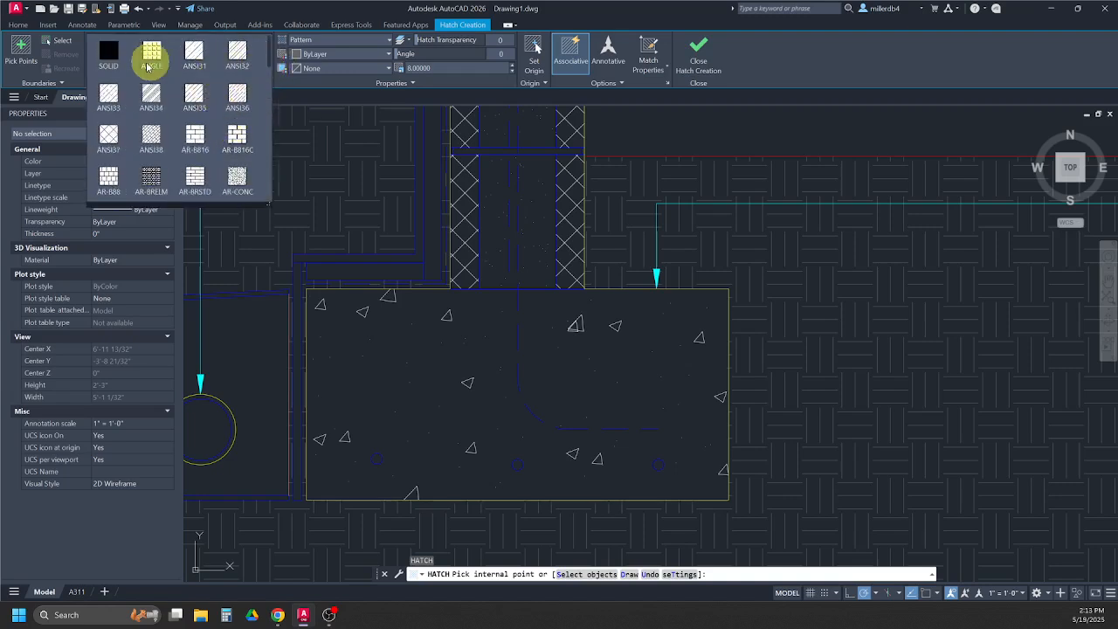
{"action": "left_click", "coordinate": [108, 61]}
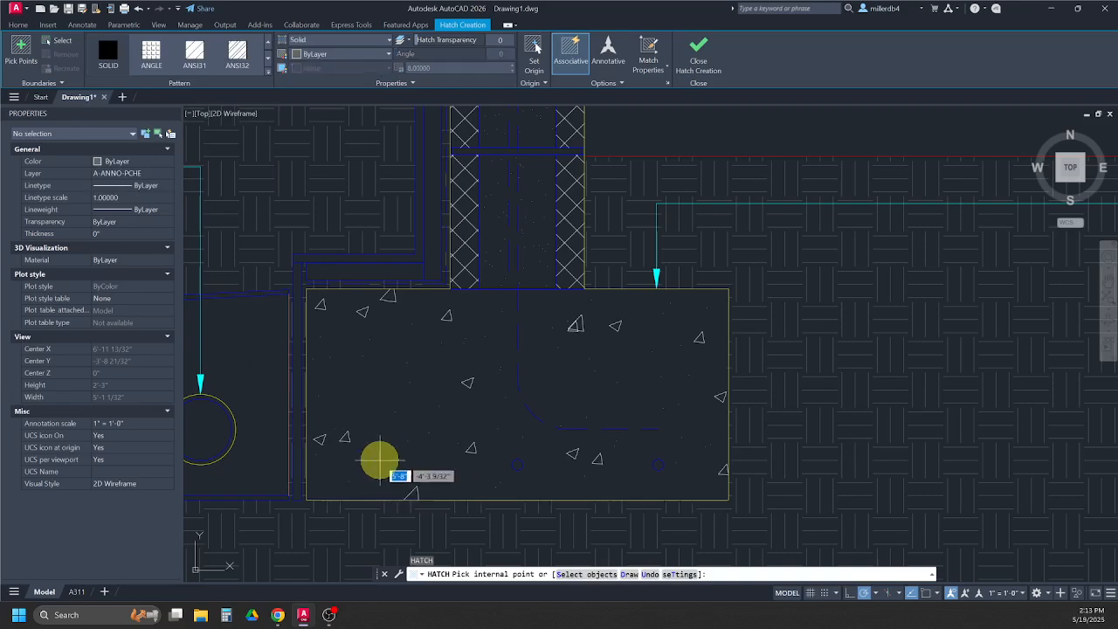
{"action": "left_click", "coordinate": [377, 458]}
{"action": "left_click", "coordinate": [518, 464]}
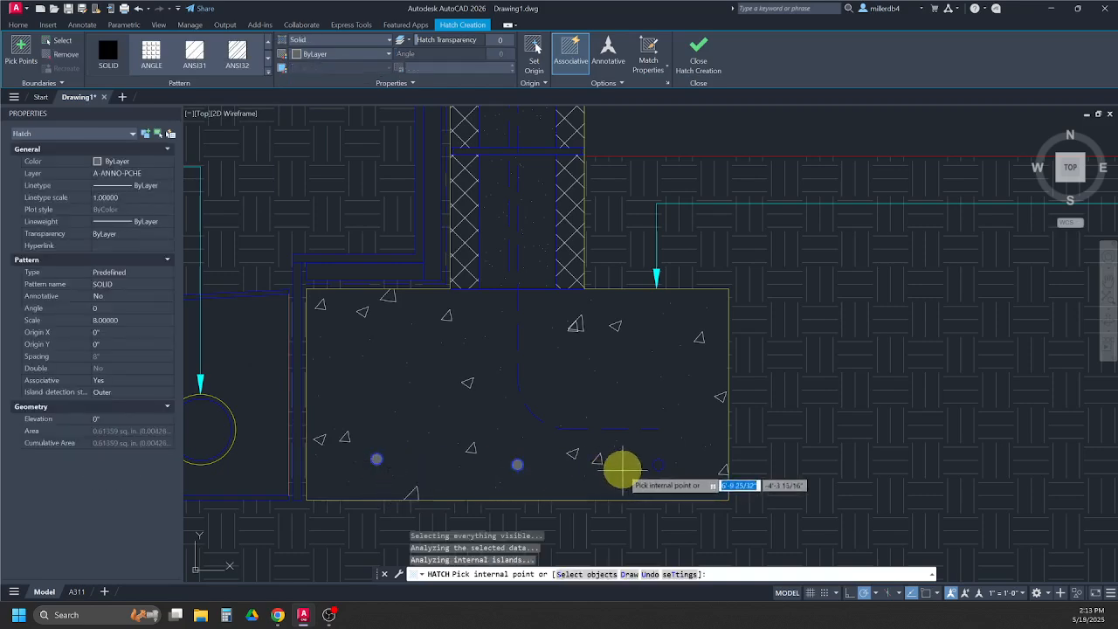
{"action": "left_click", "coordinate": [657, 463]}
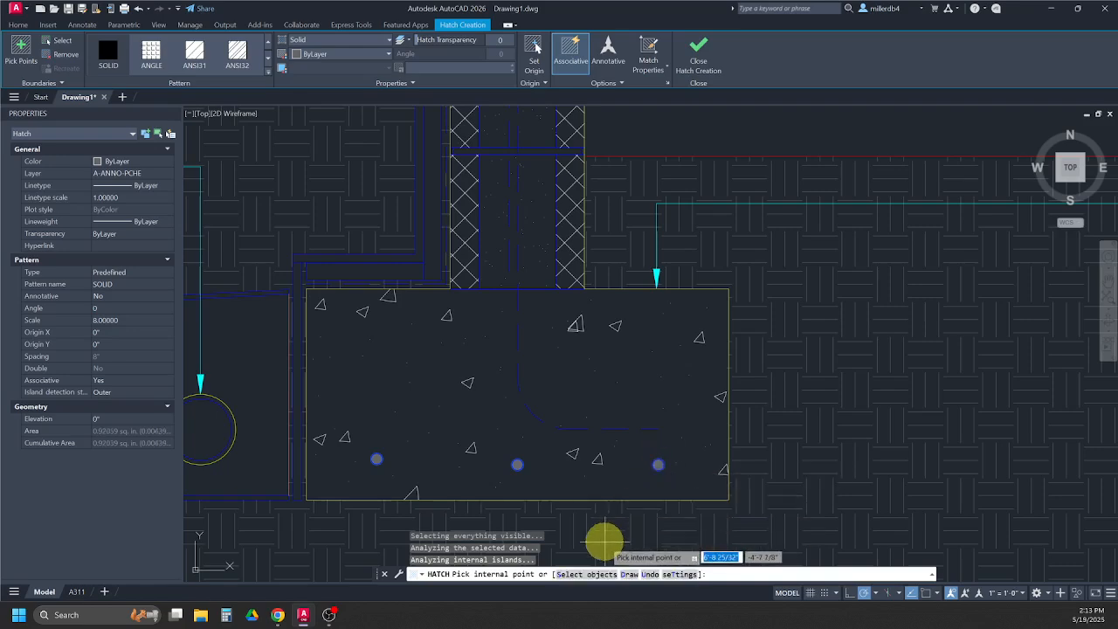
{"action": "key", "text": "Escape"}
{"action": "key", "text": "Escape"}
{"action": "key", "text": "Escape"}
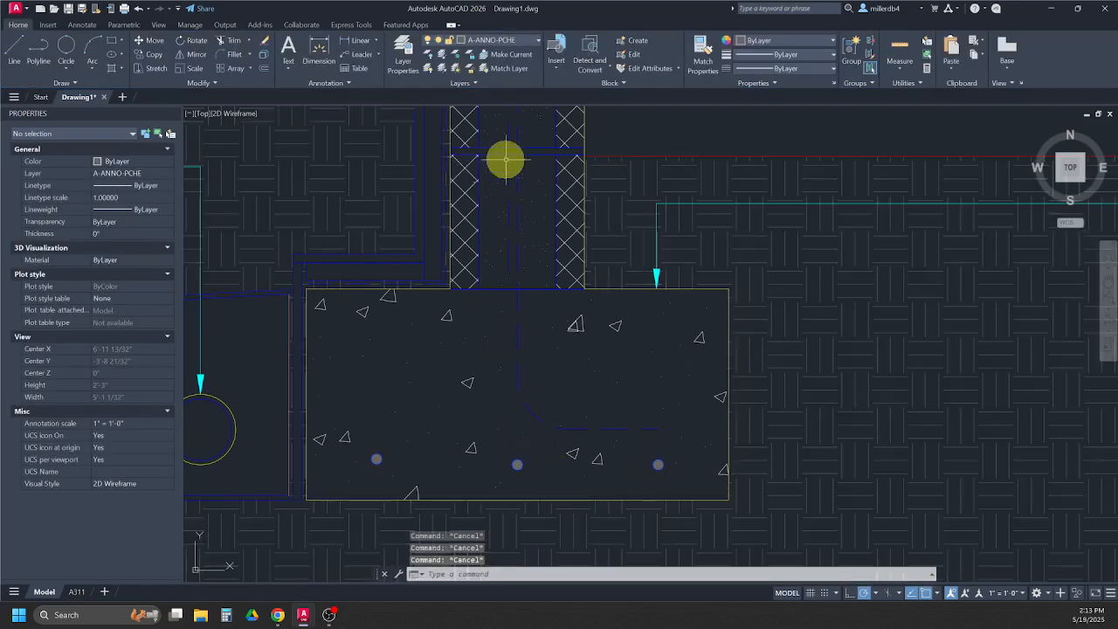
Step: Make A-ANNO-PATT the current layer
{"action": "left_click", "coordinate": [517, 43]}
{"action": "scroll", "coordinate": [512, 54], "scroll_direction": "up", "scroll_amount": 1}
{"action": "left_click", "coordinate": [500, 83]}
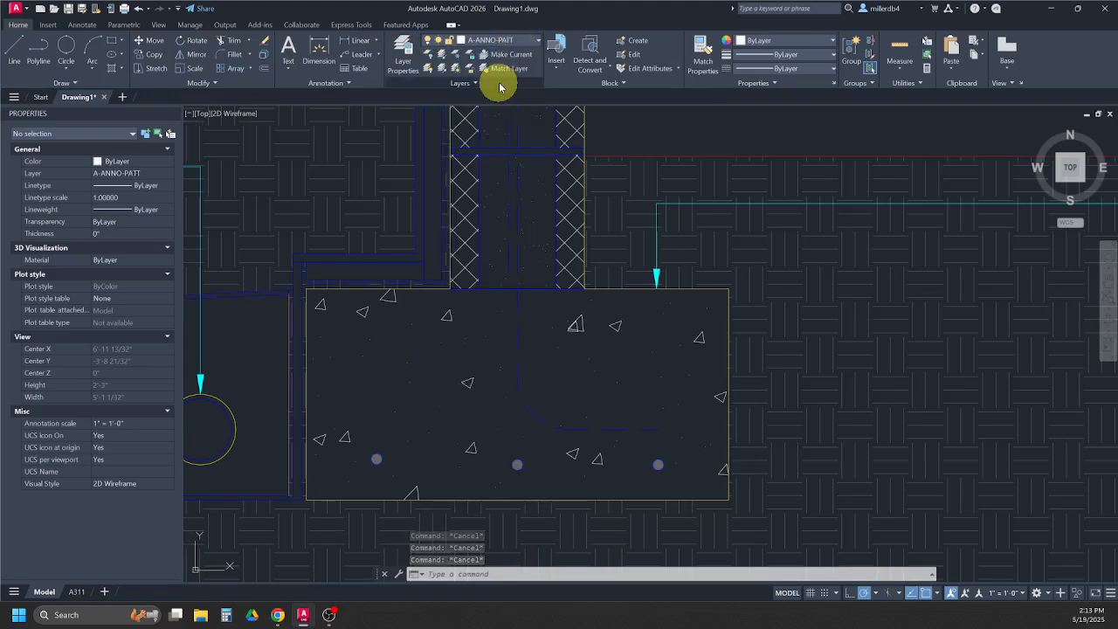
Step: Check the crushed stone hatch pattern and scale in the Google Docs instructions, and return to the AutoCAD drawing
{"action": "mouse_move", "coordinate": [286, 623]}
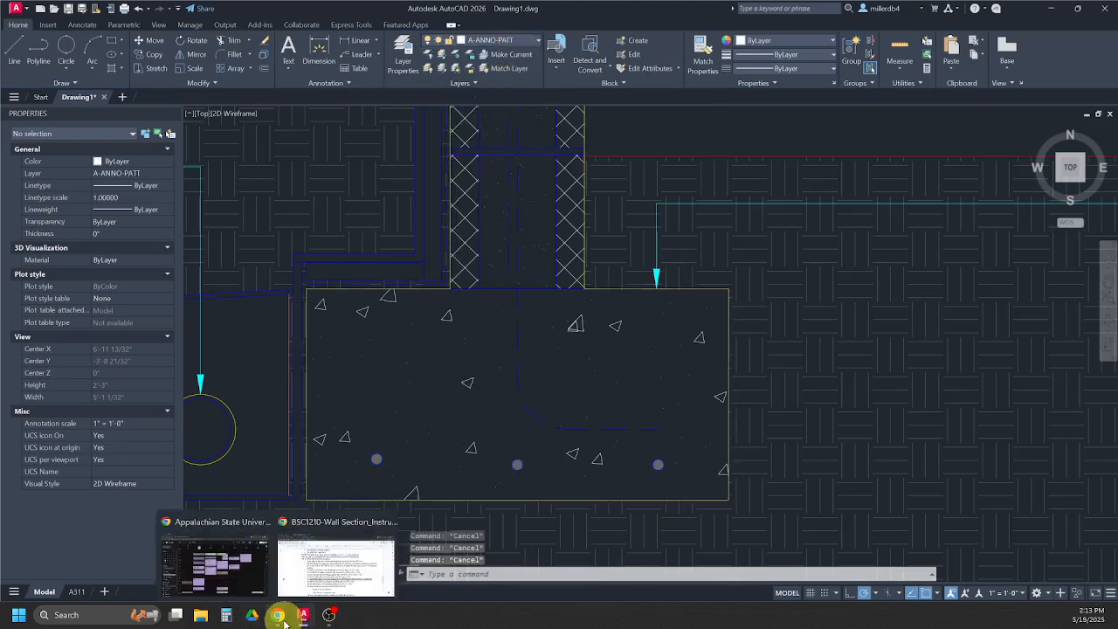
{"action": "left_click", "coordinate": [375, 573]}
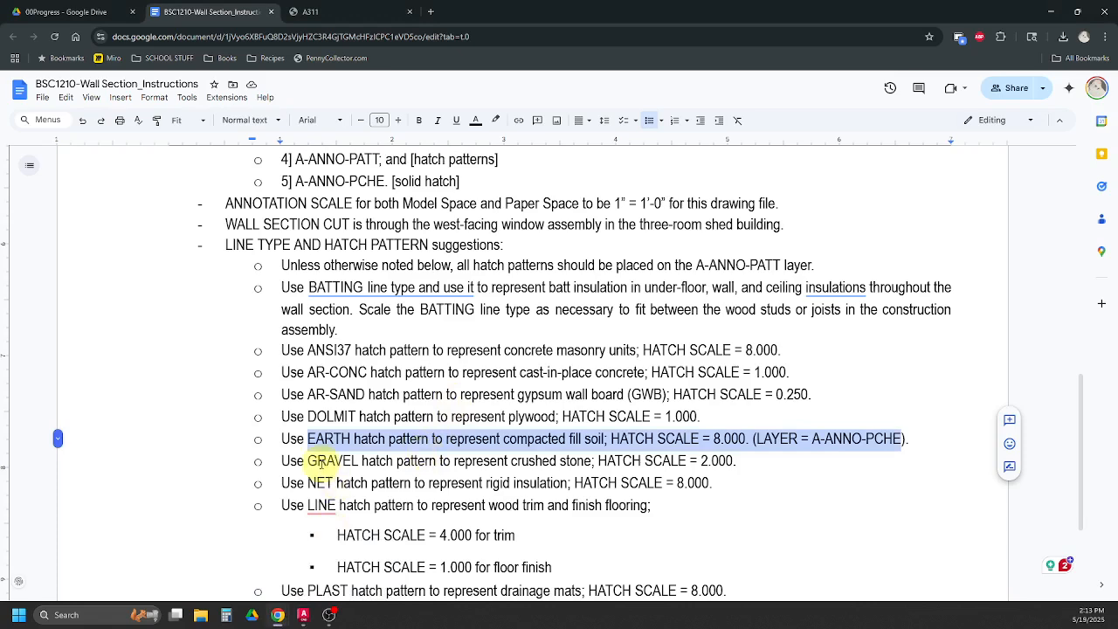
{"action": "left_click_drag", "start_coordinate": [307, 460], "coordinate": [611, 463]}
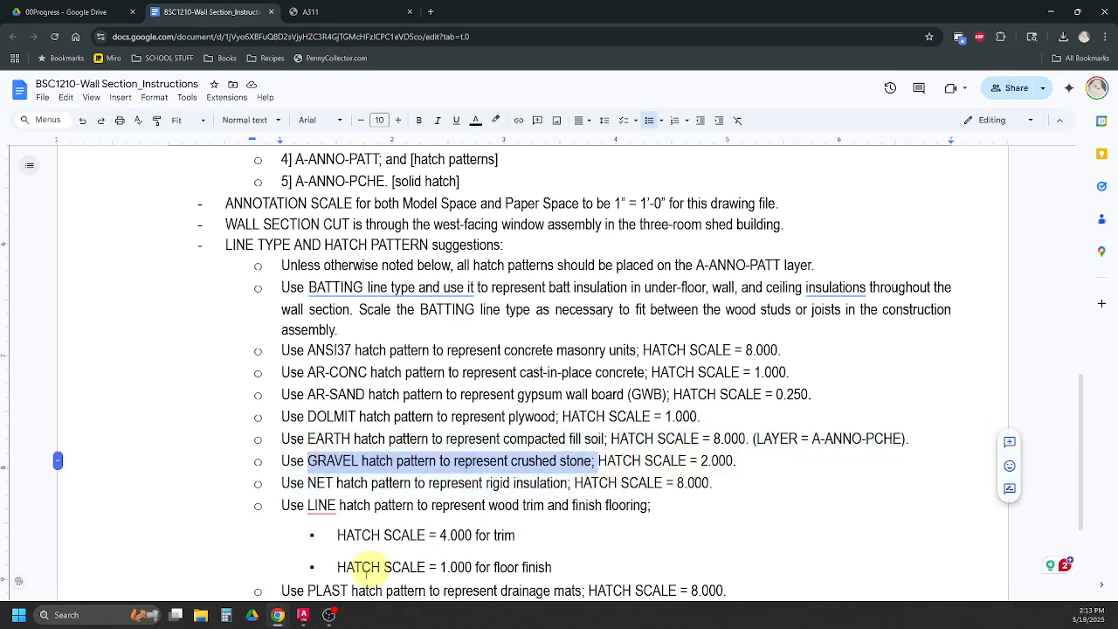
{"action": "left_click", "coordinate": [303, 615]}
Step: Hatch the crushed stone around the foundation drain pipe with the GRAVEL pattern at angle 0 and scale 2
{"action": "scroll", "coordinate": [497, 460], "scroll_direction": "down", "scroll_amount": 3}
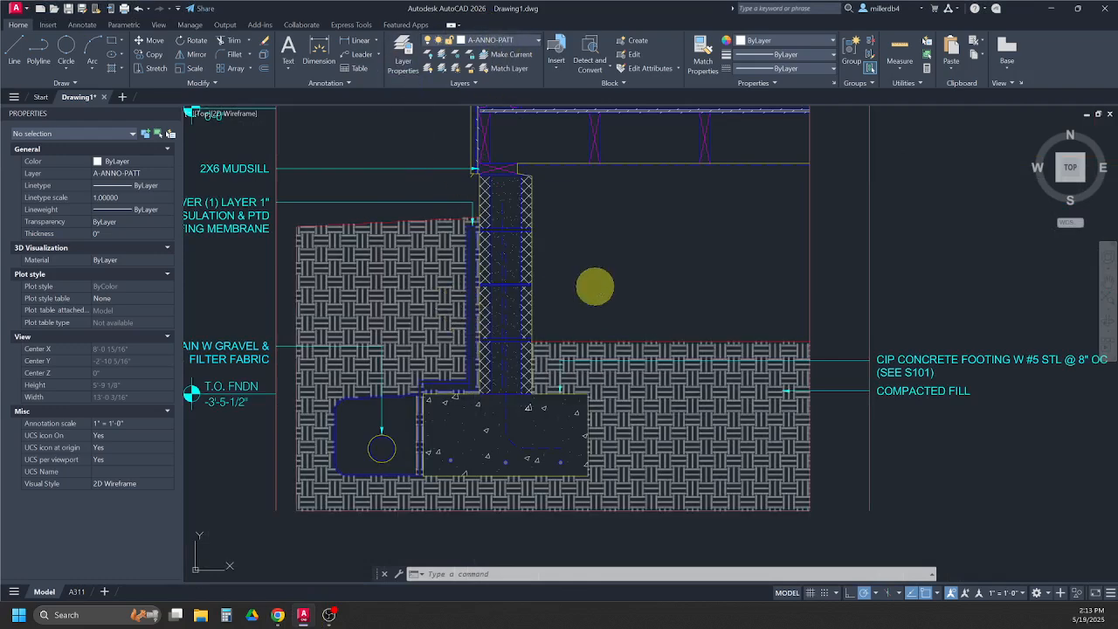
{"action": "key", "text": "Return"}
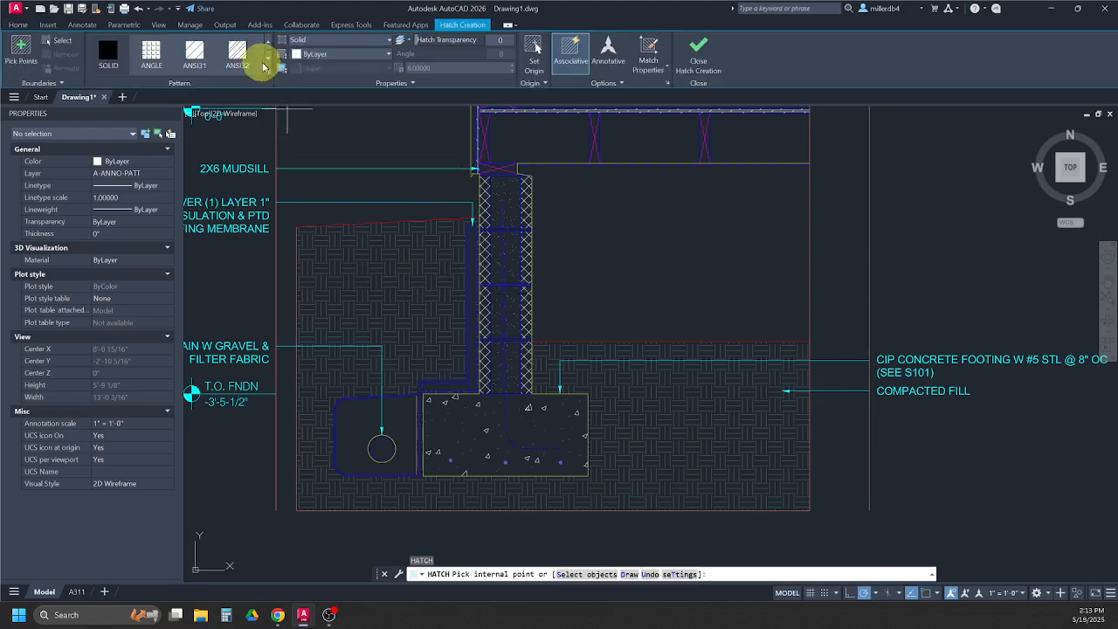
{"action": "left_click", "coordinate": [270, 76]}
{"action": "scroll", "coordinate": [219, 126], "scroll_direction": "down", "scroll_amount": 5}
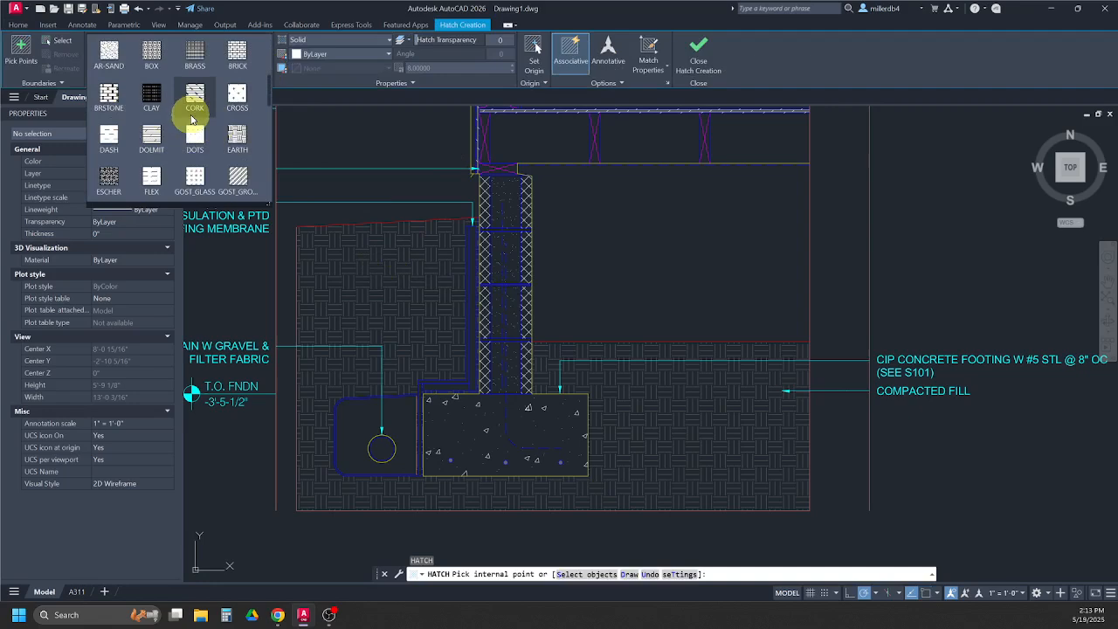
{"action": "scroll", "coordinate": [192, 119], "scroll_direction": "down", "scroll_amount": 1}
{"action": "scroll", "coordinate": [192, 118], "scroll_direction": "down", "scroll_amount": 3}
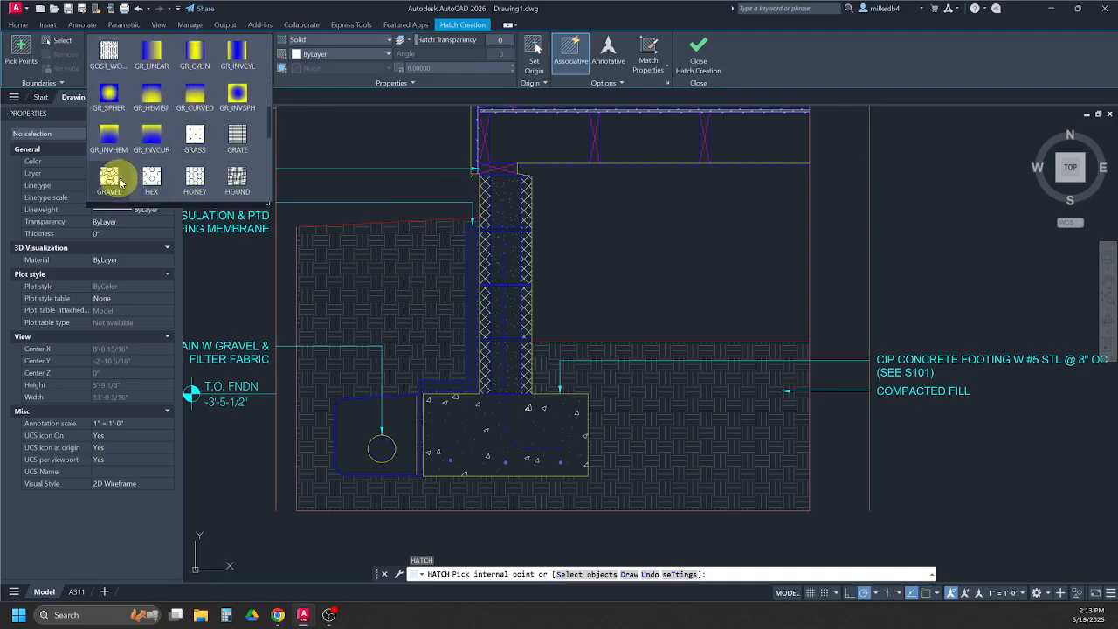
{"action": "left_click", "coordinate": [116, 181]}
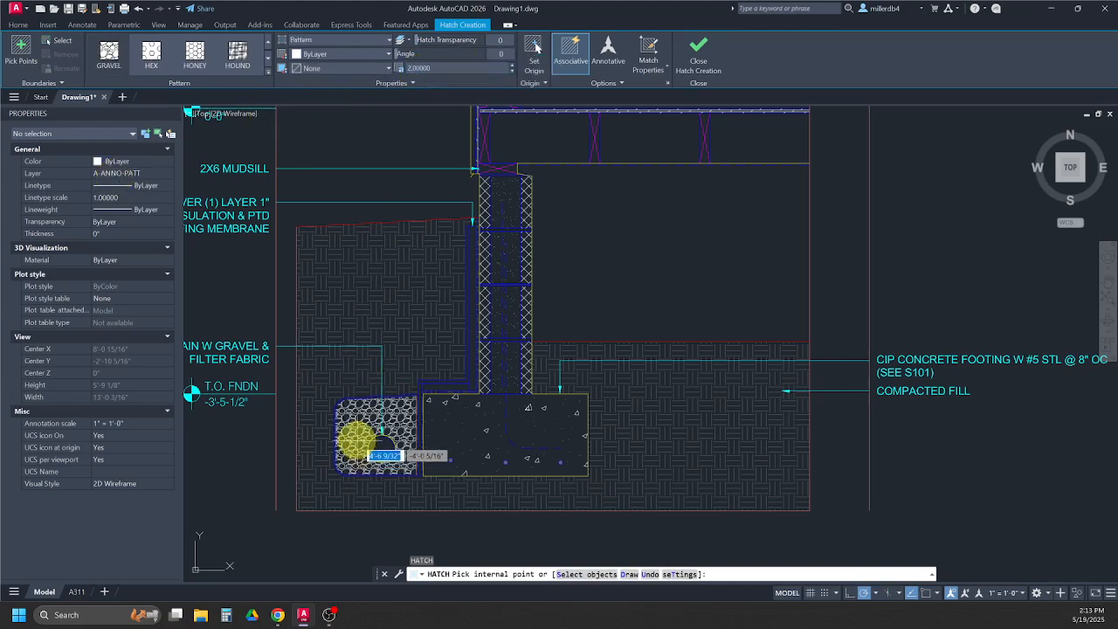
{"action": "left_click", "coordinate": [355, 441]}
{"action": "scroll", "coordinate": [311, 464], "scroll_direction": "up", "scroll_amount": 2}
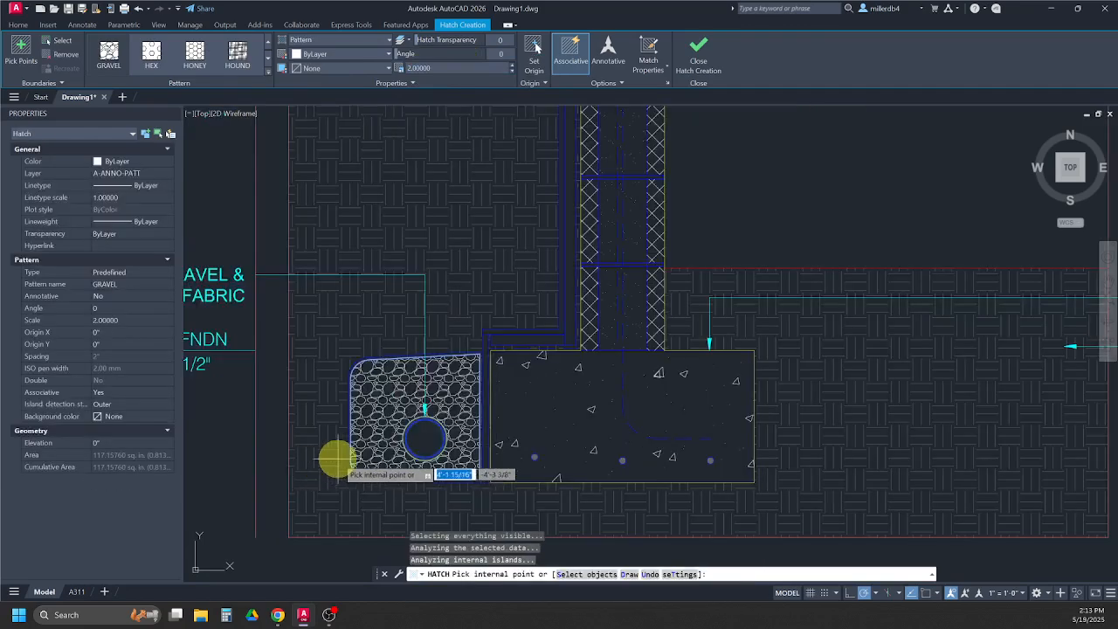
{"action": "key", "text": "Escape"}
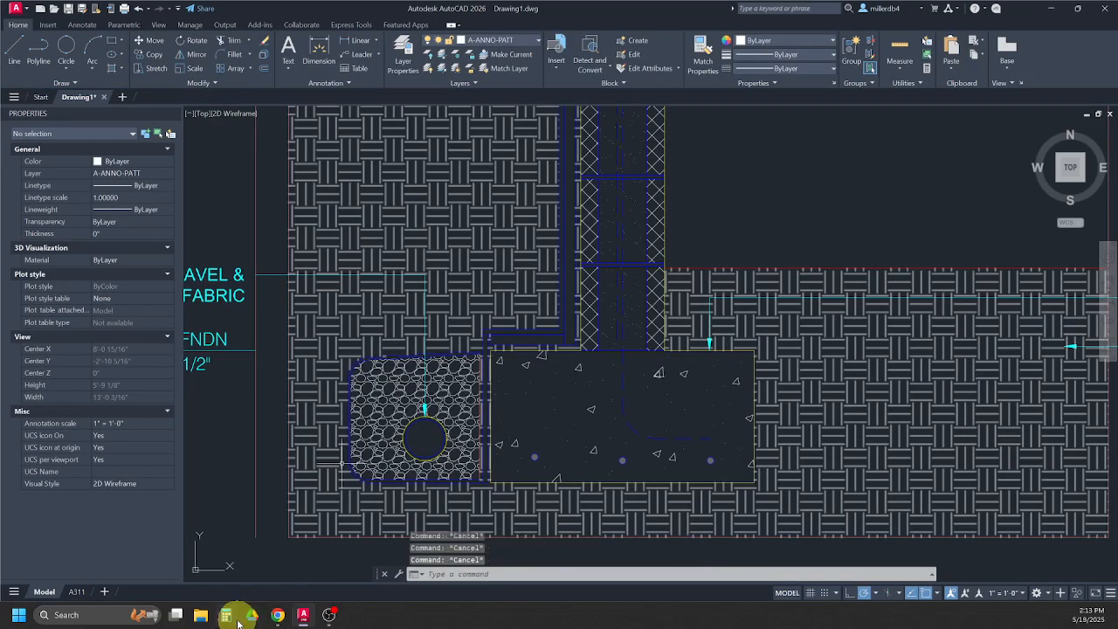
Step: Check the rigid insulation hatch pattern and scale in the Google Docs instructions, and return to the AutoCAD drawing
{"action": "mouse_move", "coordinate": [280, 617]}
{"action": "left_click", "coordinate": [338, 519]}
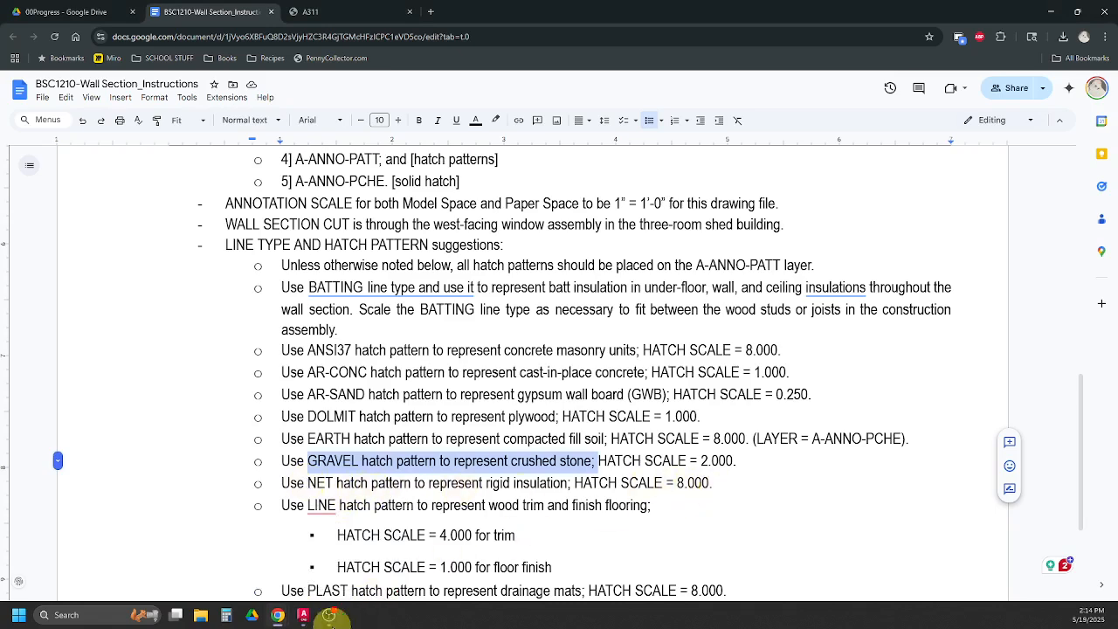
{"action": "mouse_move", "coordinate": [303, 622]}
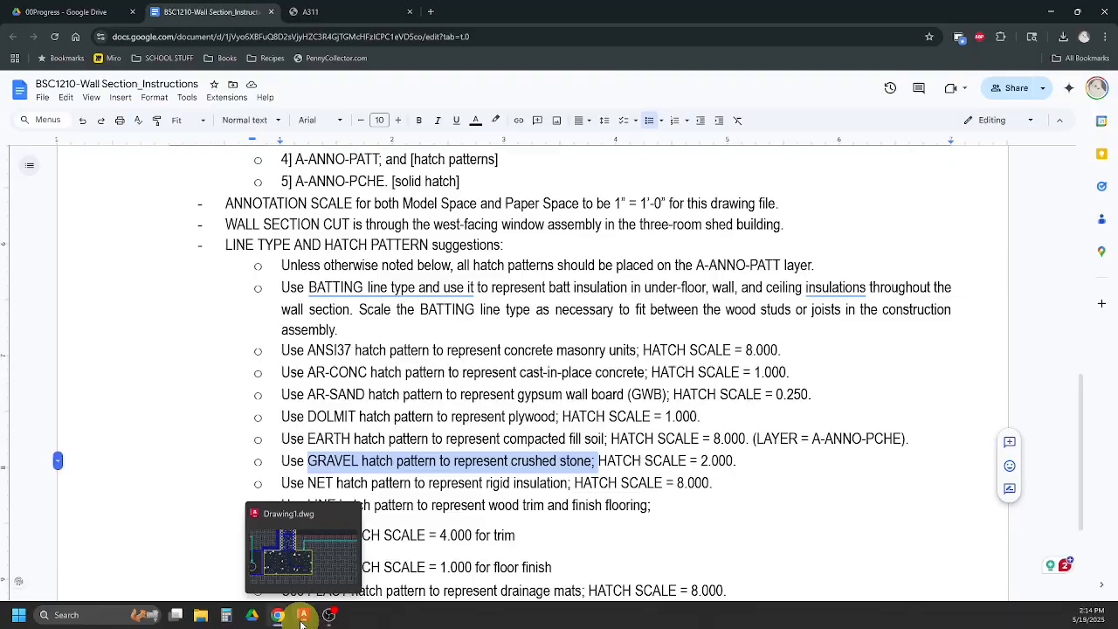
{"action": "left_click", "coordinate": [306, 555]}
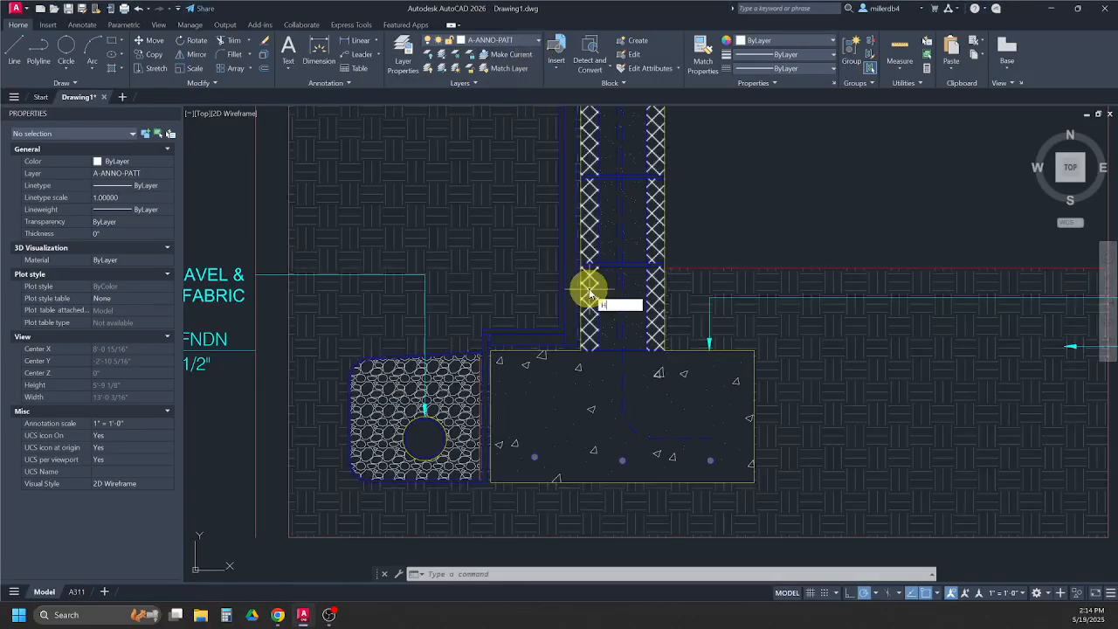
Step: Hatch the rigid insulation along the foundation wall and over the footing ledge with the NET pattern at angle 0 and scale 8
{"action": "key", "text": "Return"}
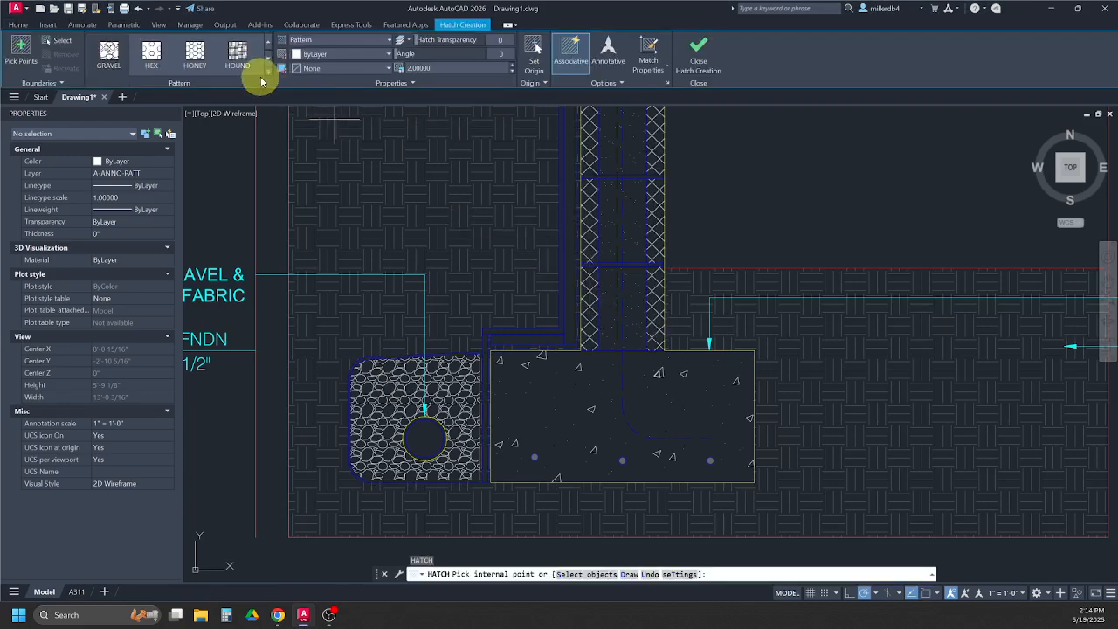
{"action": "left_click", "coordinate": [269, 75]}
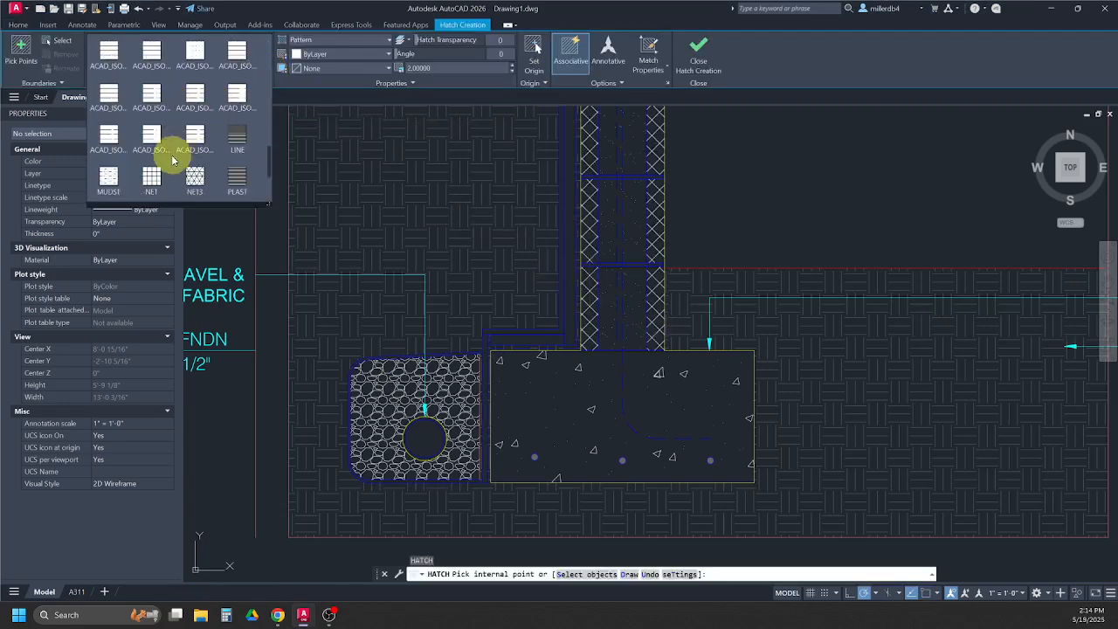
{"action": "left_click", "coordinate": [155, 186]}
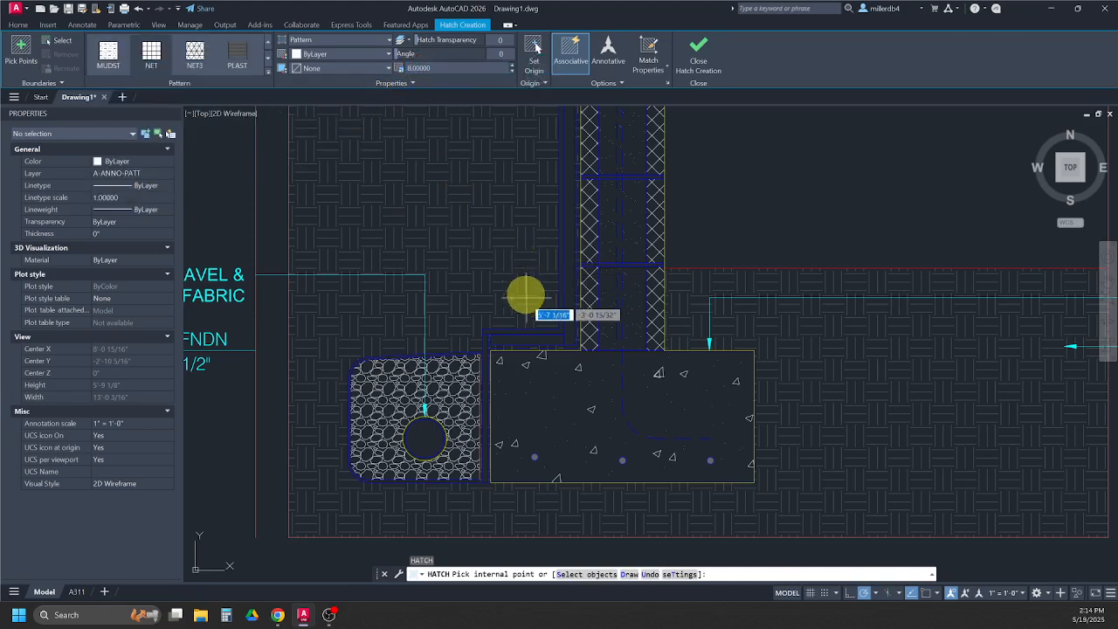
{"action": "left_click", "coordinate": [544, 341]}
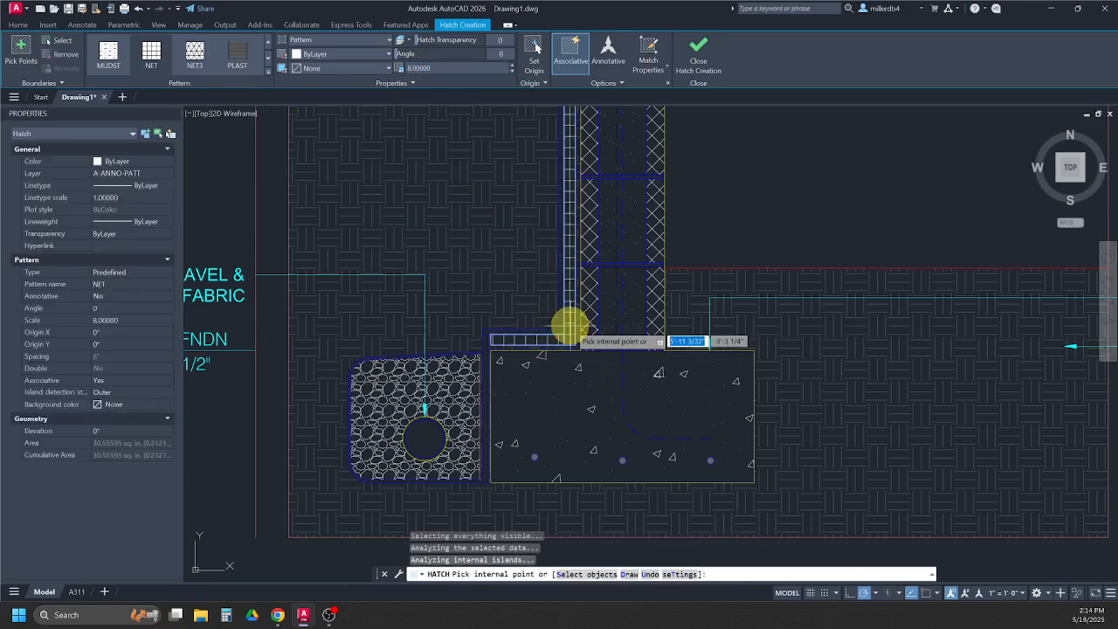
{"action": "scroll", "coordinate": [566, 301], "scroll_direction": "down", "scroll_amount": 2}
{"action": "middle_click_drag", "start_coordinate": [567, 260], "coordinate": [572, 381]}
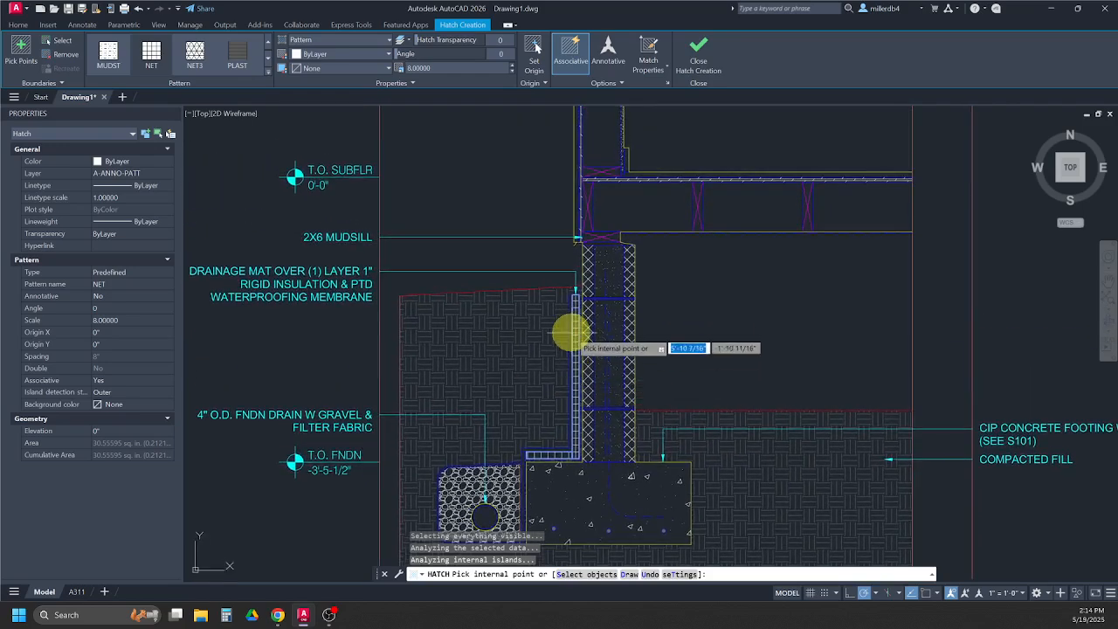
{"action": "key", "text": "Escape"}
{"action": "scroll", "coordinate": [554, 456], "scroll_direction": "up", "scroll_amount": 6}
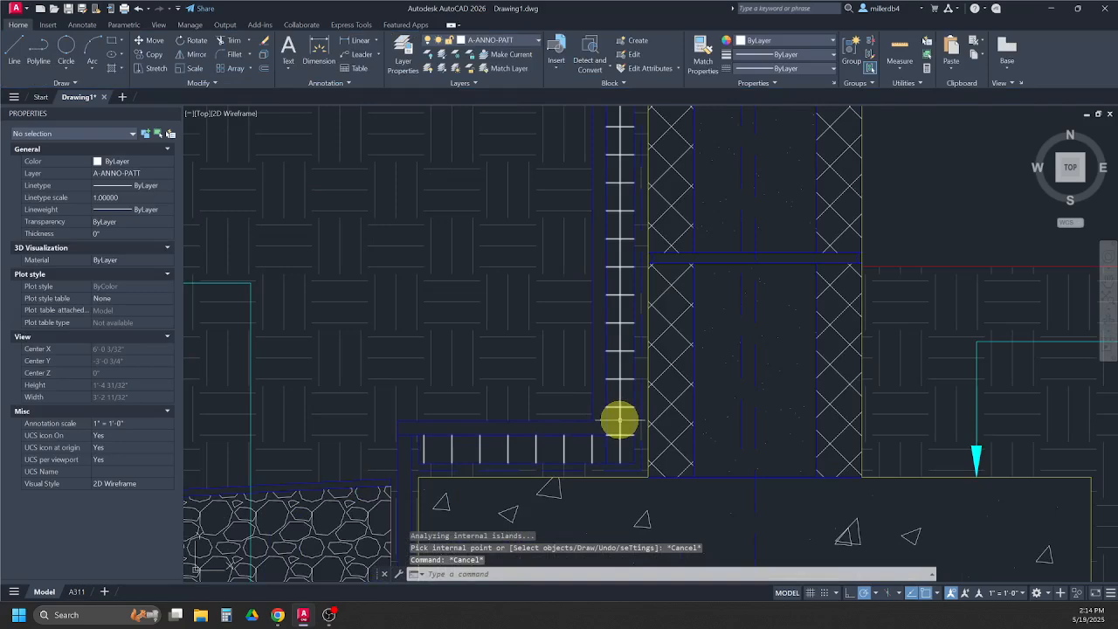
{"action": "scroll", "coordinate": [620, 424], "scroll_direction": "down", "scroll_amount": 6}
{"action": "scroll", "coordinate": [615, 286], "scroll_direction": "up", "scroll_amount": 10}
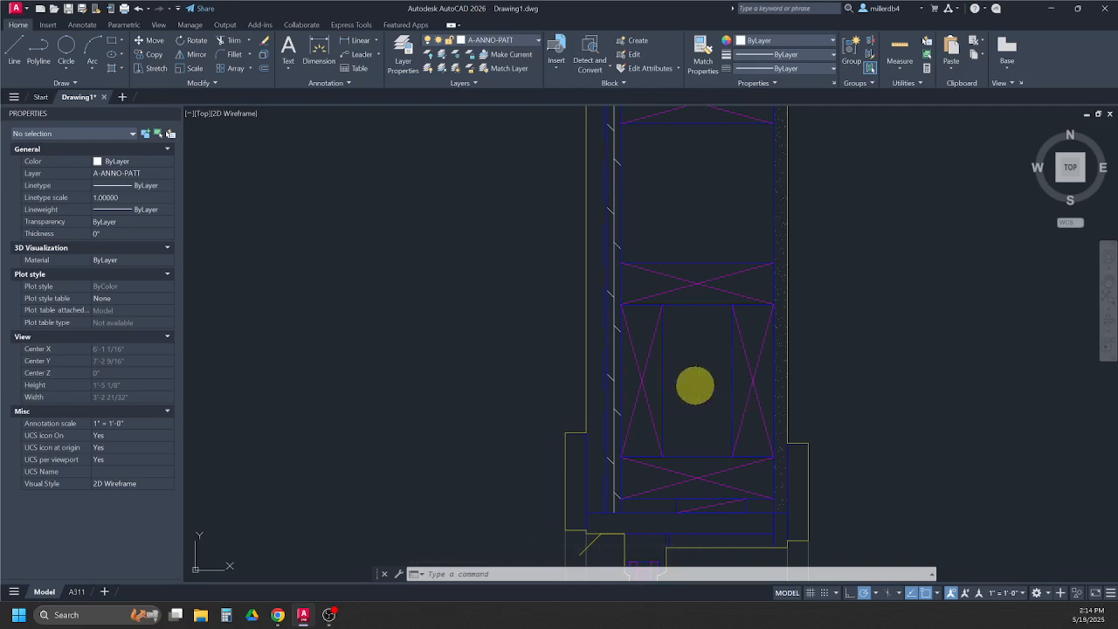
Step: Hatch the rigid insulation core between the window header members with the NET pattern at angle 0 and scale 8
{"action": "type", "text": "h"}
{"action": "key", "text": "Return"}
{"action": "left_click", "coordinate": [706, 389]}
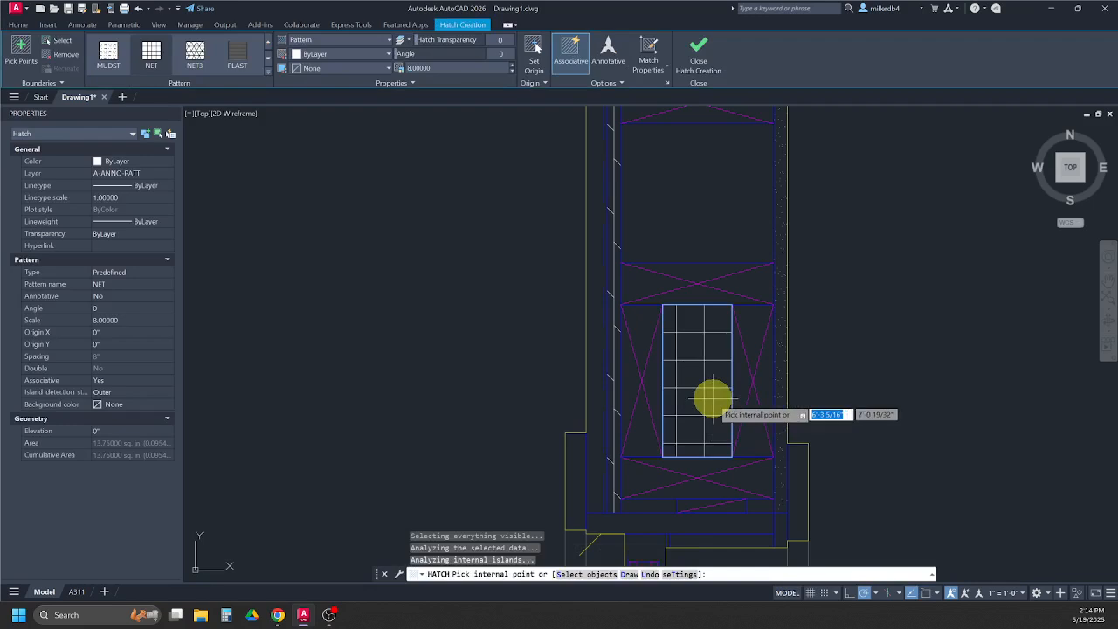
{"action": "key", "text": "Escape"}
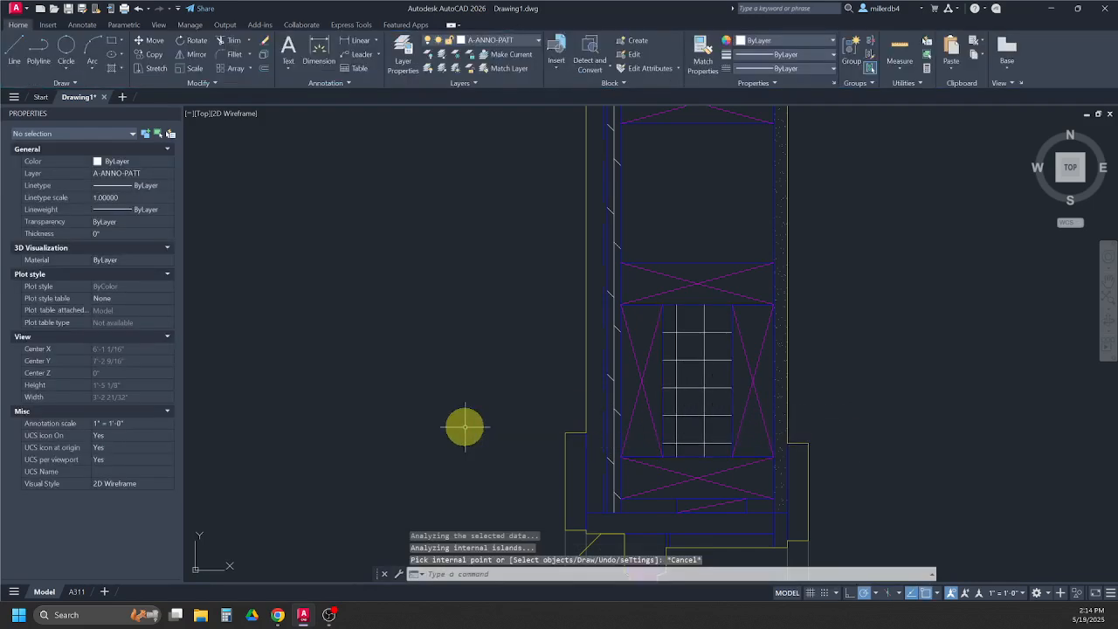
{"action": "key", "text": "Escape"}
{"action": "scroll", "coordinate": [465, 427], "scroll_direction": "down", "scroll_amount": 5}
Step: Check the wood trim and finish flooring hatch pattern and scales in the Google Docs instructions, and return to the AutoCAD drawing
{"action": "mouse_move", "coordinate": [278, 615]}
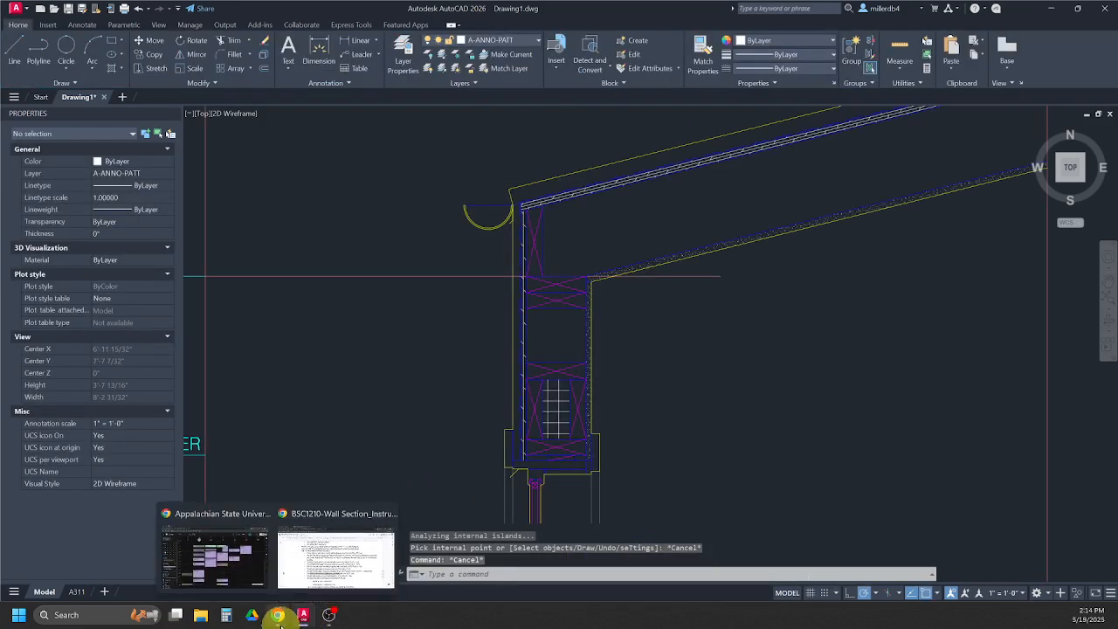
{"action": "left_click", "coordinate": [335, 559]}
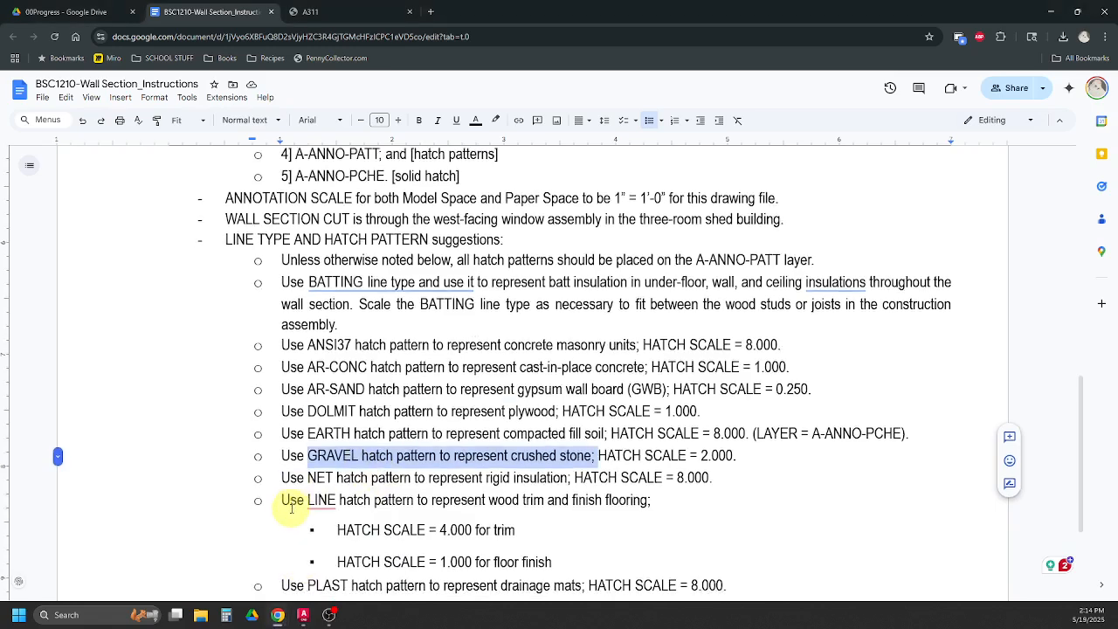
{"action": "scroll", "coordinate": [288, 502], "scroll_direction": "down", "scroll_amount": 1}
{"action": "left_click_drag", "start_coordinate": [281, 448], "coordinate": [661, 451]}
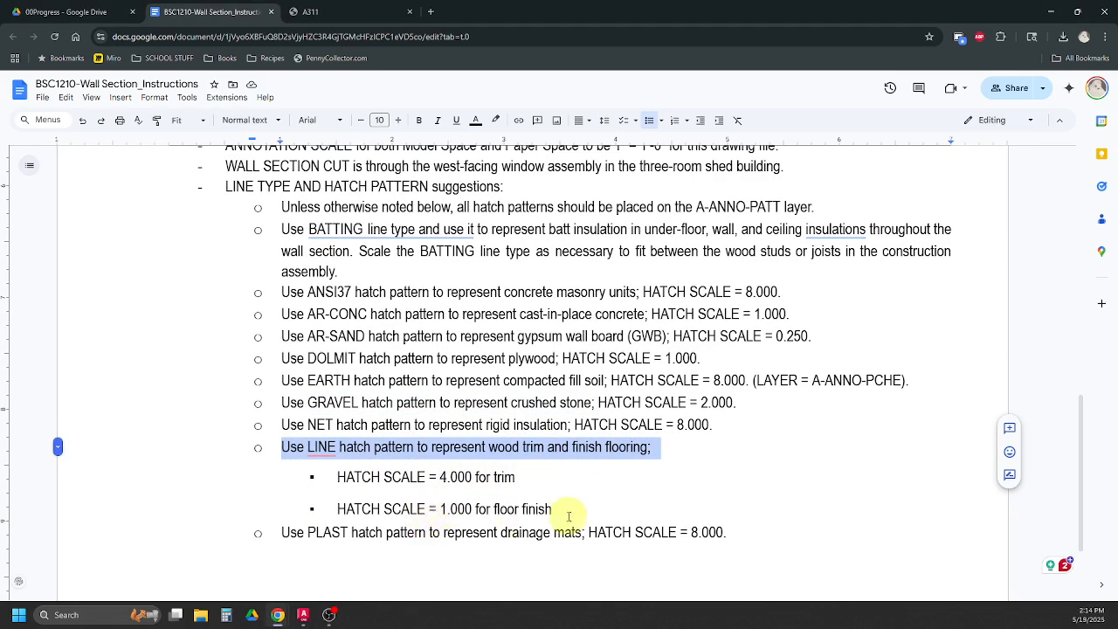
{"action": "left_click", "coordinate": [303, 615]}
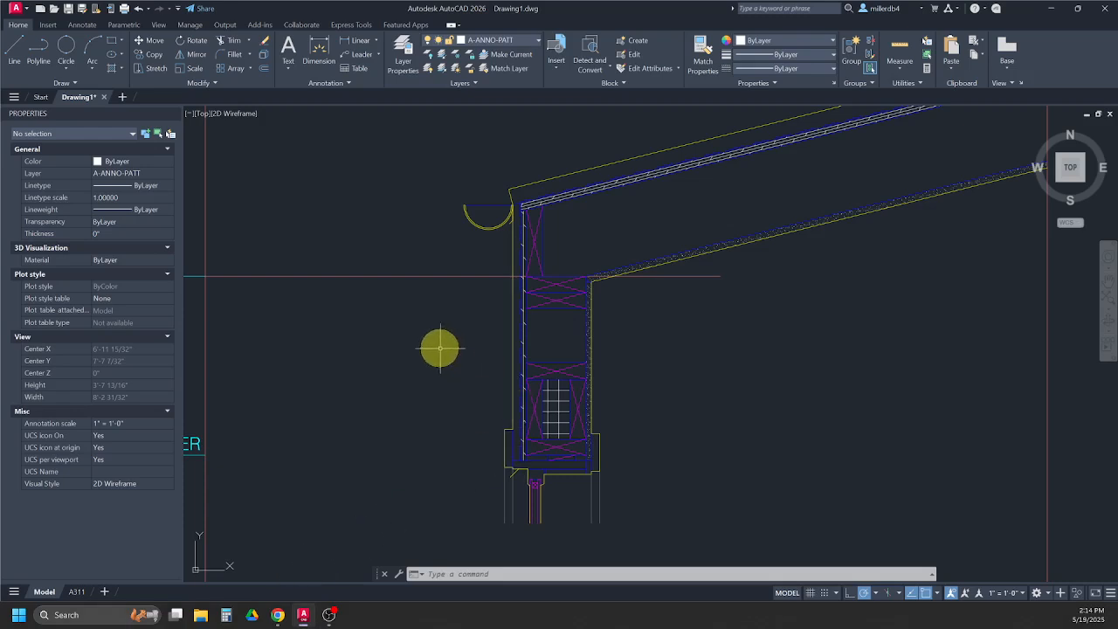
Step: Hatch the exterior, head jamb and interior trim pieces at the window head with the LINE pattern at angle 0 and scale 4
{"action": "type", "text": "h"}
{"action": "key", "text": "Return"}
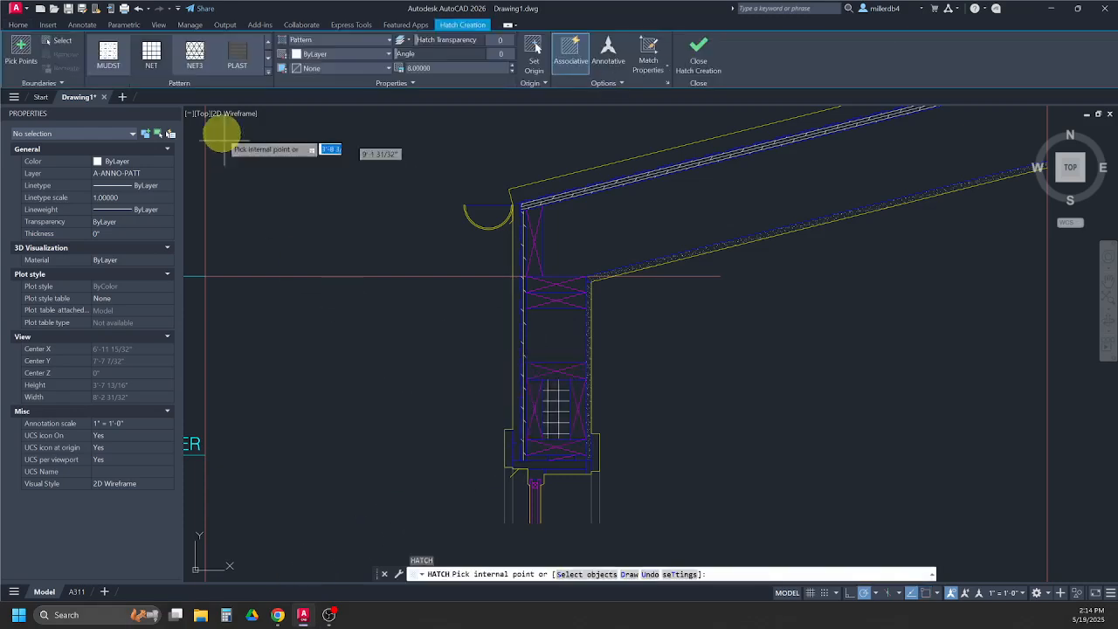
{"action": "left_click", "coordinate": [269, 77]}
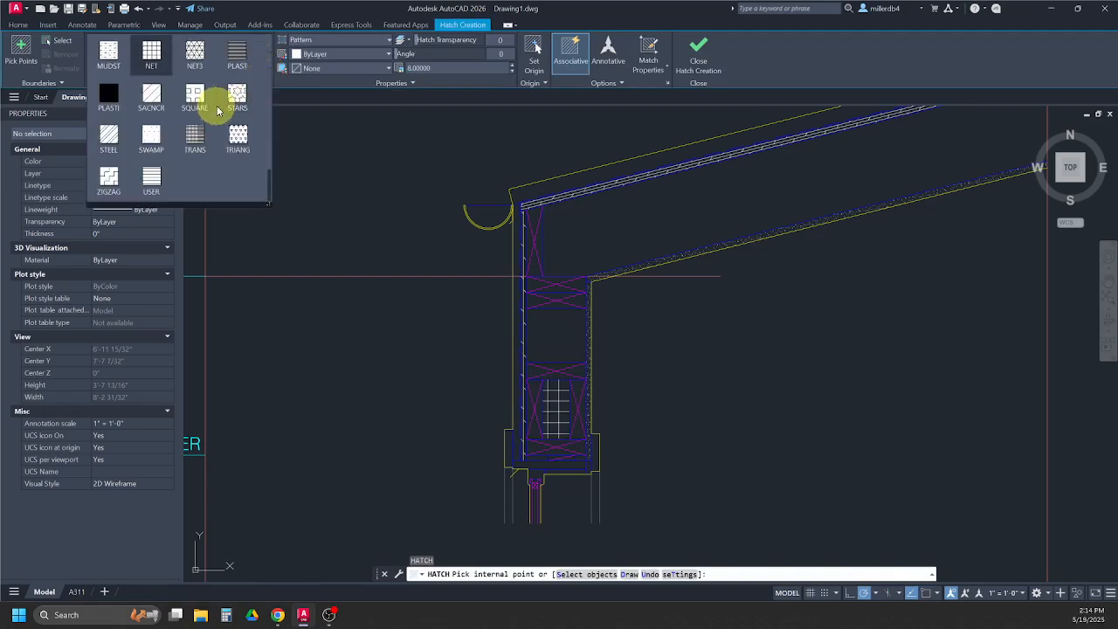
{"action": "left_click", "coordinate": [230, 61]}
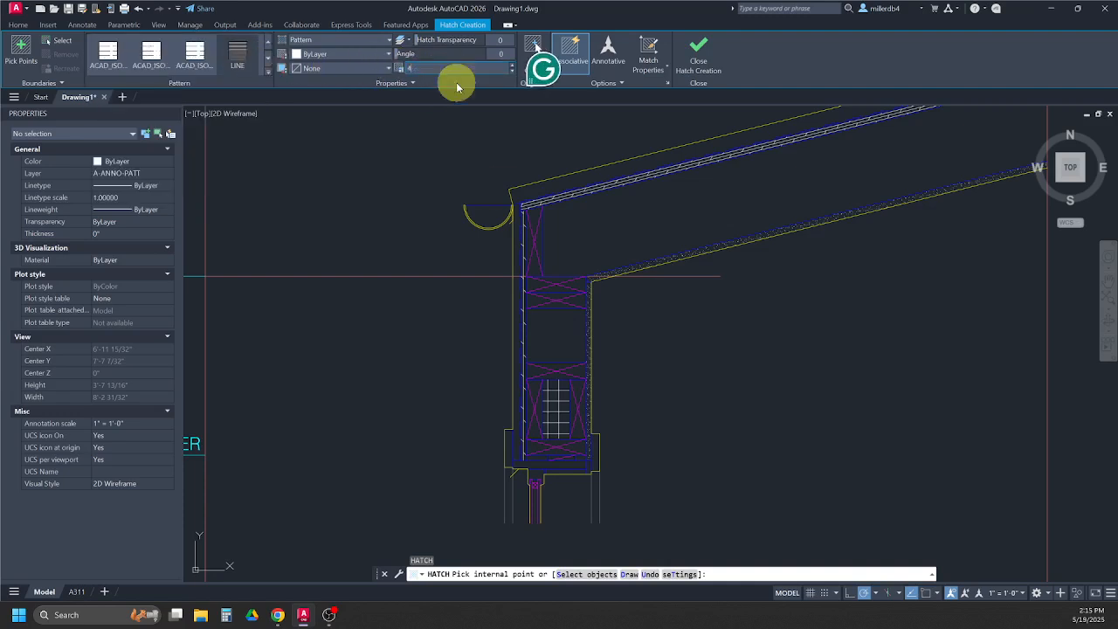
{"action": "key", "text": "Return"}
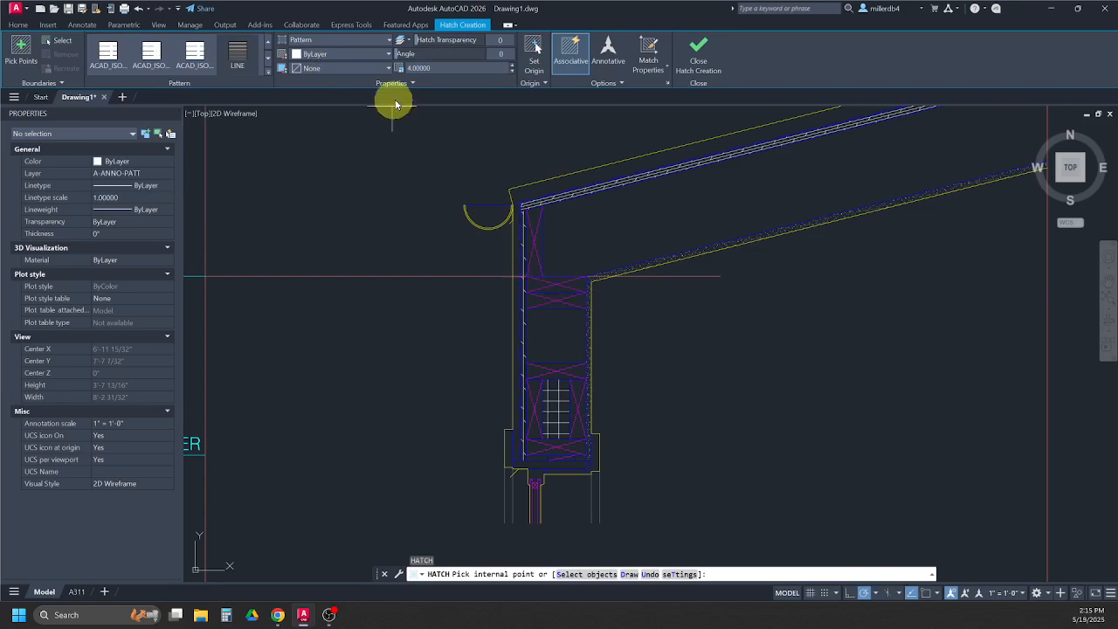
{"action": "scroll", "coordinate": [537, 467], "scroll_direction": "up", "scroll_amount": 2}
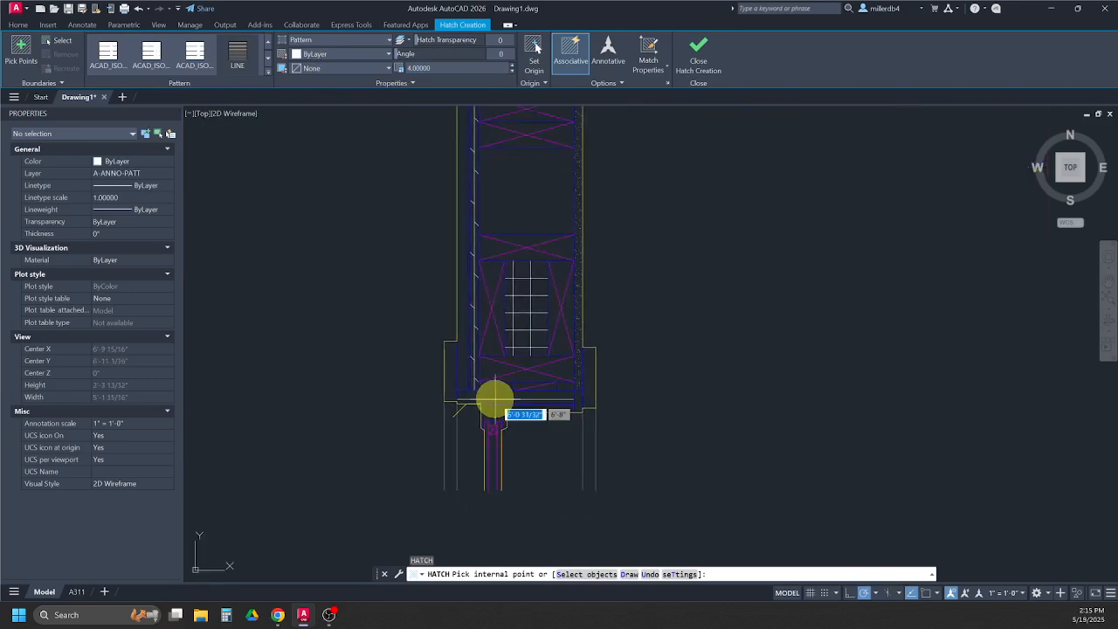
{"action": "scroll", "coordinate": [494, 400], "scroll_direction": "up", "scroll_amount": 2}
{"action": "left_click", "coordinate": [428, 361]}
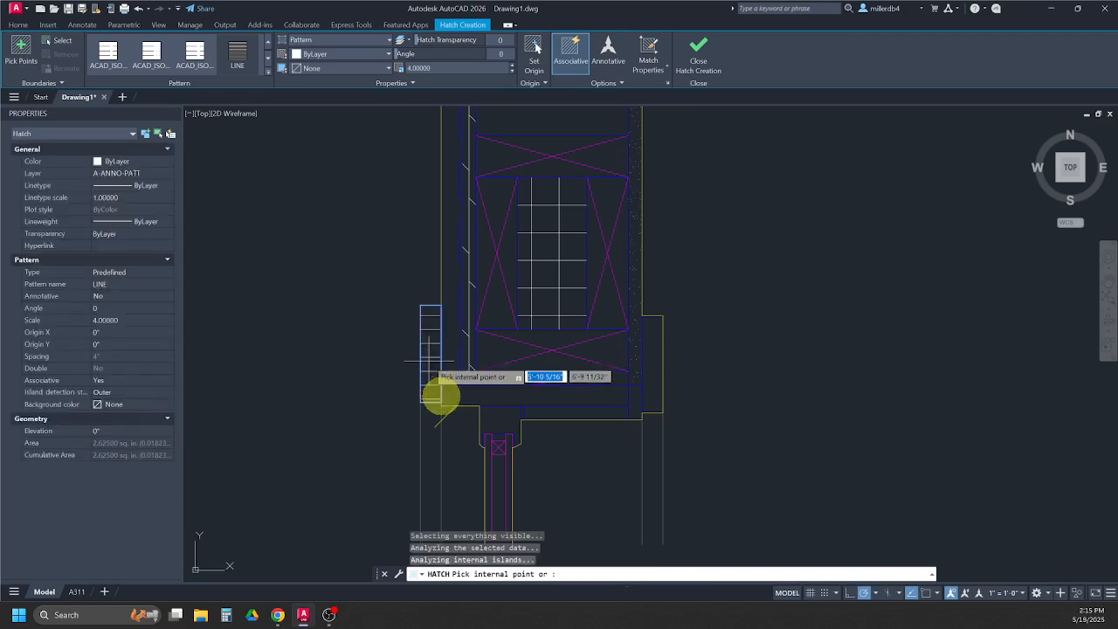
{"action": "left_click", "coordinate": [474, 392]}
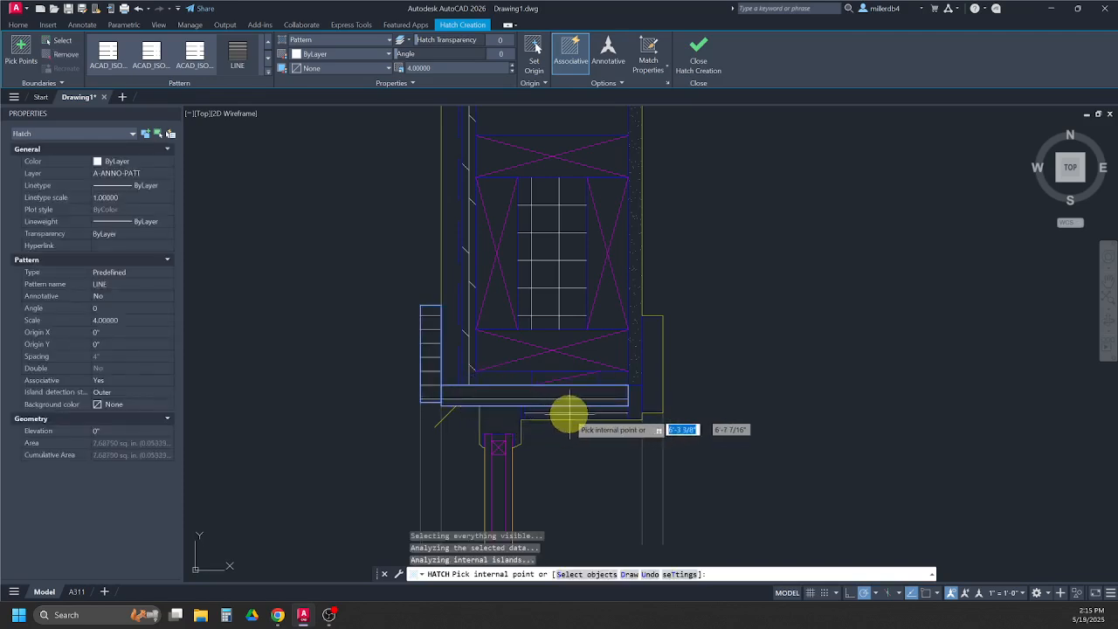
{"action": "left_click", "coordinate": [572, 414]}
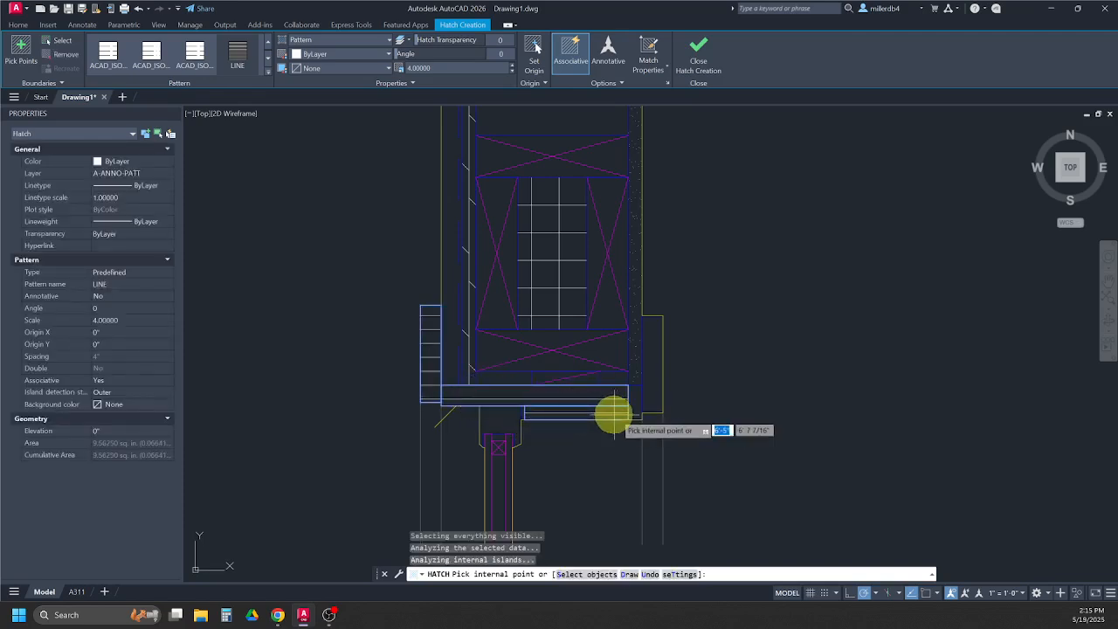
{"action": "left_click", "coordinate": [652, 371]}
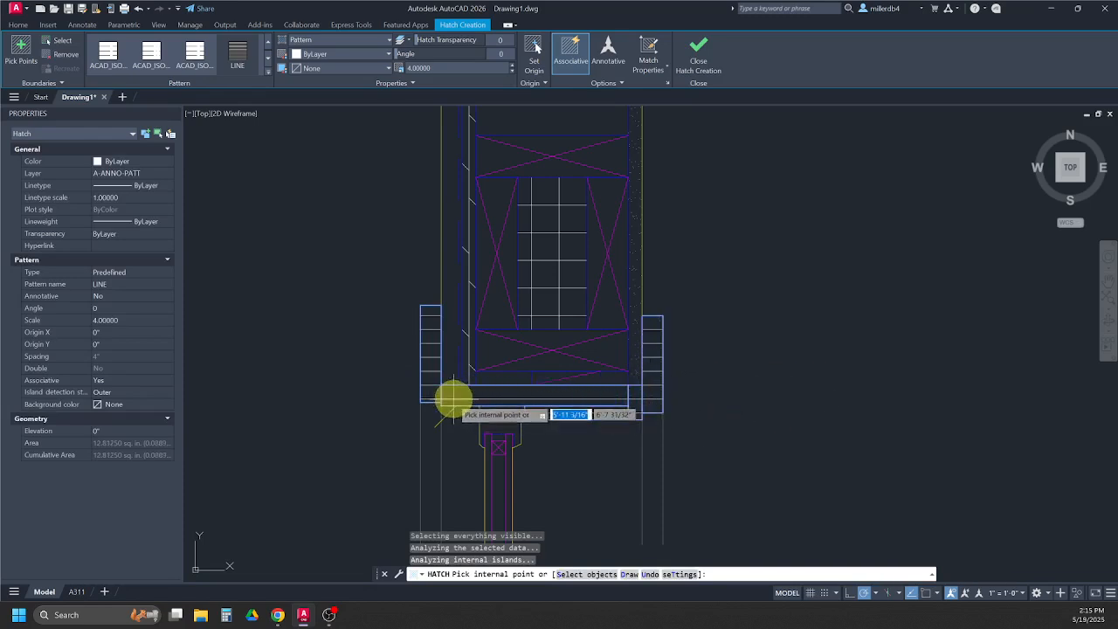
Step: Hatch the exterior trim, sill boards and interior trim at the window sill with the LINE pattern at scale 4
{"action": "scroll", "coordinate": [590, 450], "scroll_direction": "down", "scroll_amount": 6}
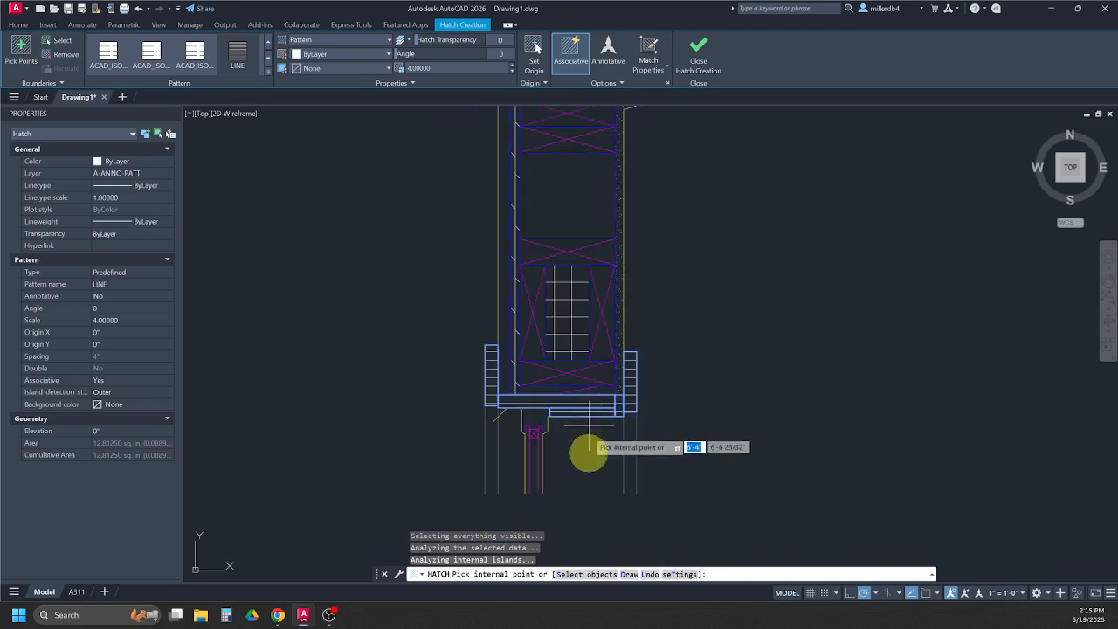
{"action": "mouse_move", "coordinate": [597, 461]}
{"action": "middle_mouse_down"}
{"action": "mouse_move", "coordinate": [596, 347]}
{"action": "mouse_move", "coordinate": [565, 153]}
{"action": "middle_mouse_up"}
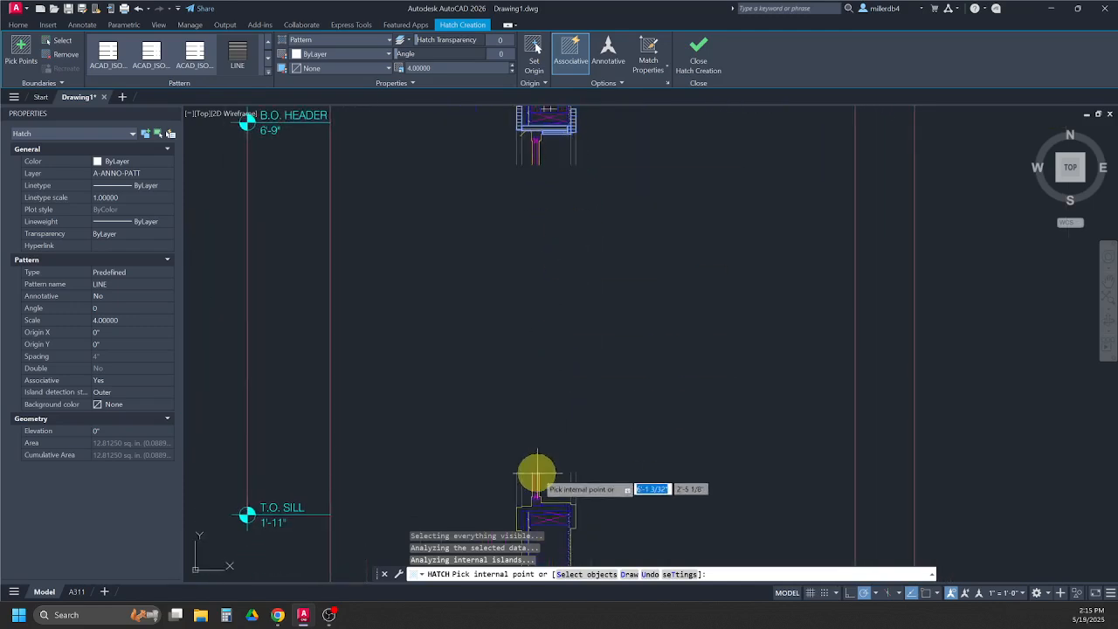
{"action": "scroll", "coordinate": [524, 393], "scroll_direction": "up", "scroll_amount": 6}
{"action": "left_click", "coordinate": [555, 375]}
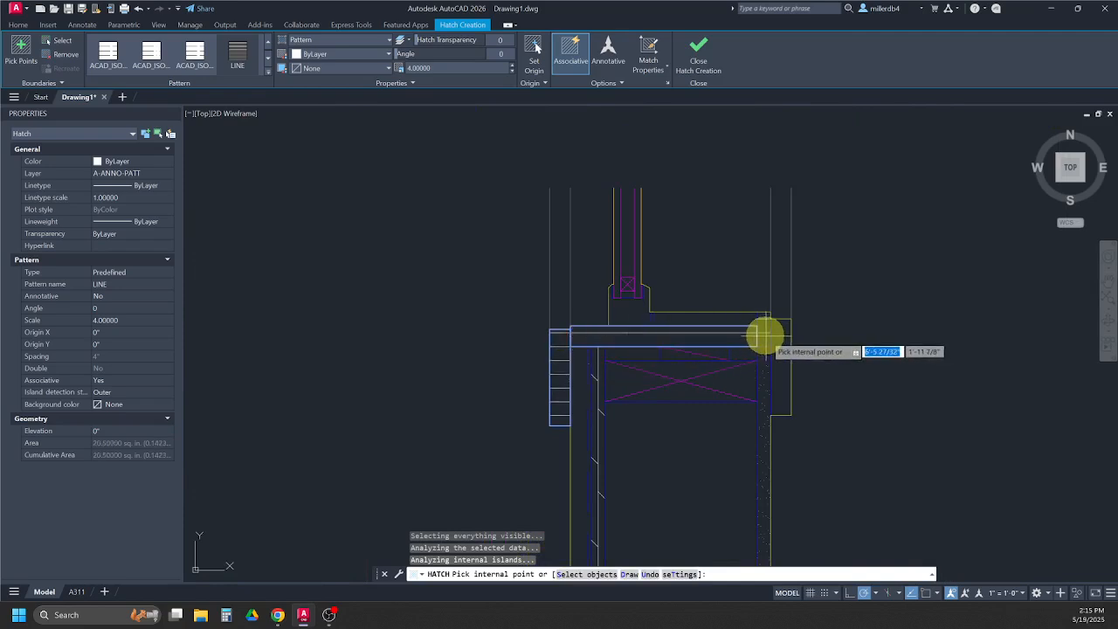
{"action": "left_click", "coordinate": [781, 359]}
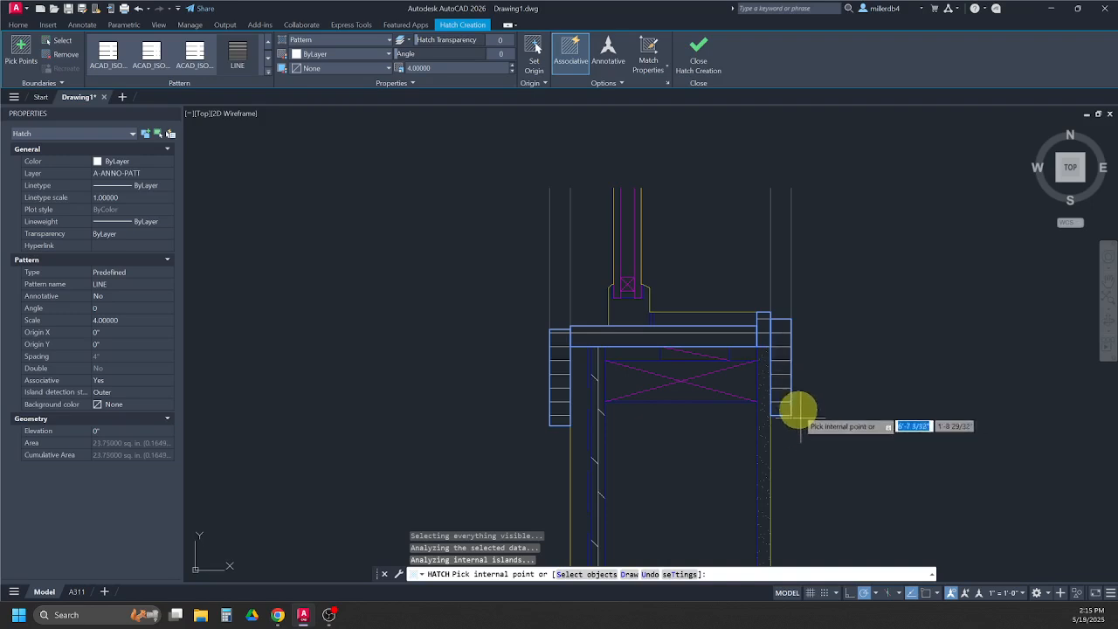
{"action": "left_click", "coordinate": [731, 319]}
Step: Hatch the interior baseboard above the subfloor with the LINE pattern at scale 4, and finish the trim hatch
{"action": "scroll", "coordinate": [766, 400], "scroll_direction": "down", "scroll_amount": 4}
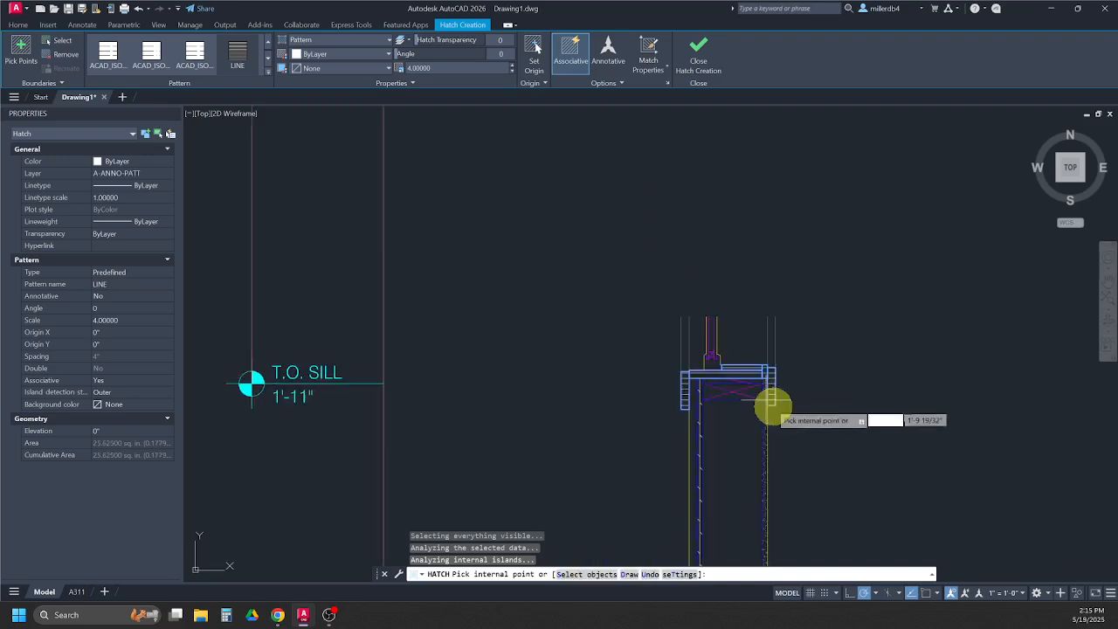
{"action": "middle_click_drag", "start_coordinate": [786, 433], "coordinate": [725, 248]}
{"action": "scroll", "coordinate": [711, 431], "scroll_direction": "up", "scroll_amount": 2}
{"action": "scroll", "coordinate": [710, 431], "scroll_direction": "up", "scroll_amount": 4}
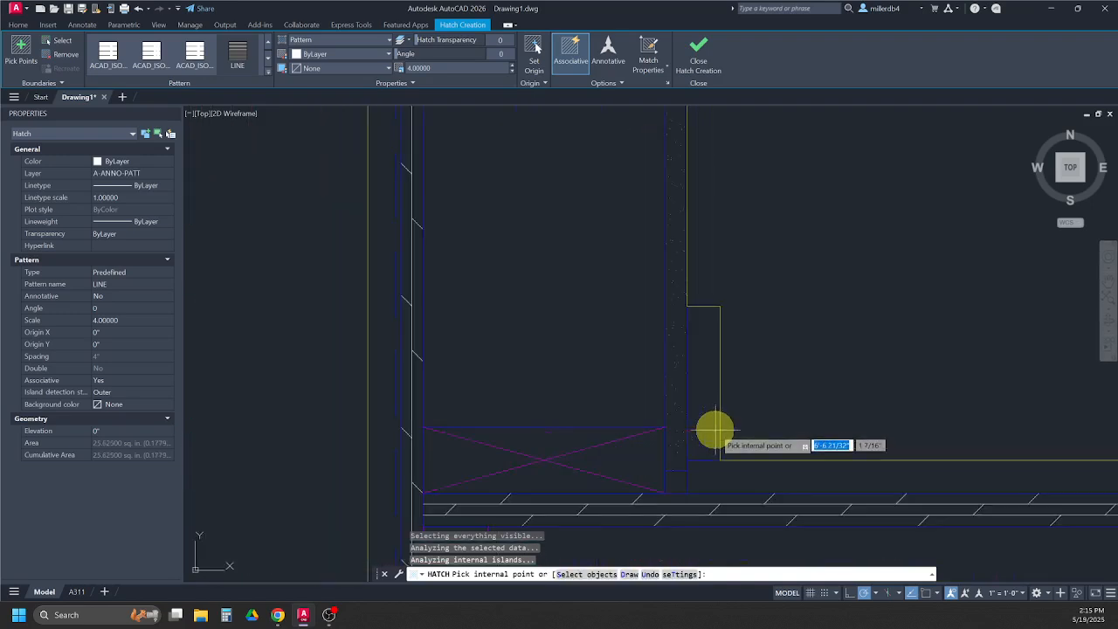
{"action": "left_click", "coordinate": [706, 417]}
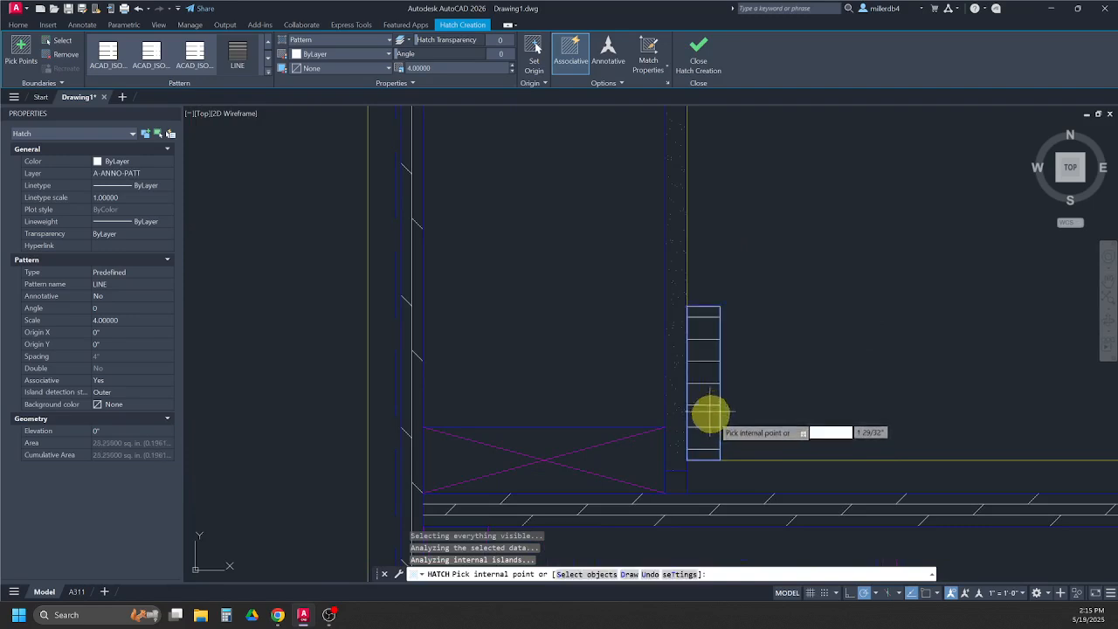
{"action": "scroll", "coordinate": [777, 404], "scroll_direction": "down", "scroll_amount": 4}
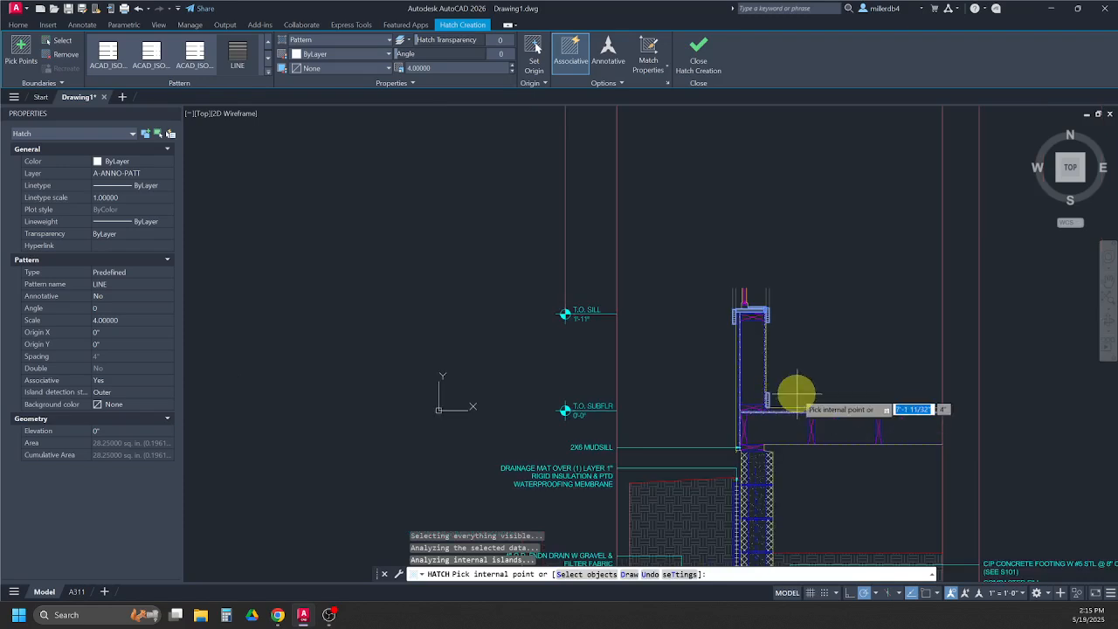
{"action": "middle_click_drag", "start_coordinate": [803, 379], "coordinate": [706, 429]}
{"action": "key", "text": "Escape"}
{"action": "key", "text": "Escape"}
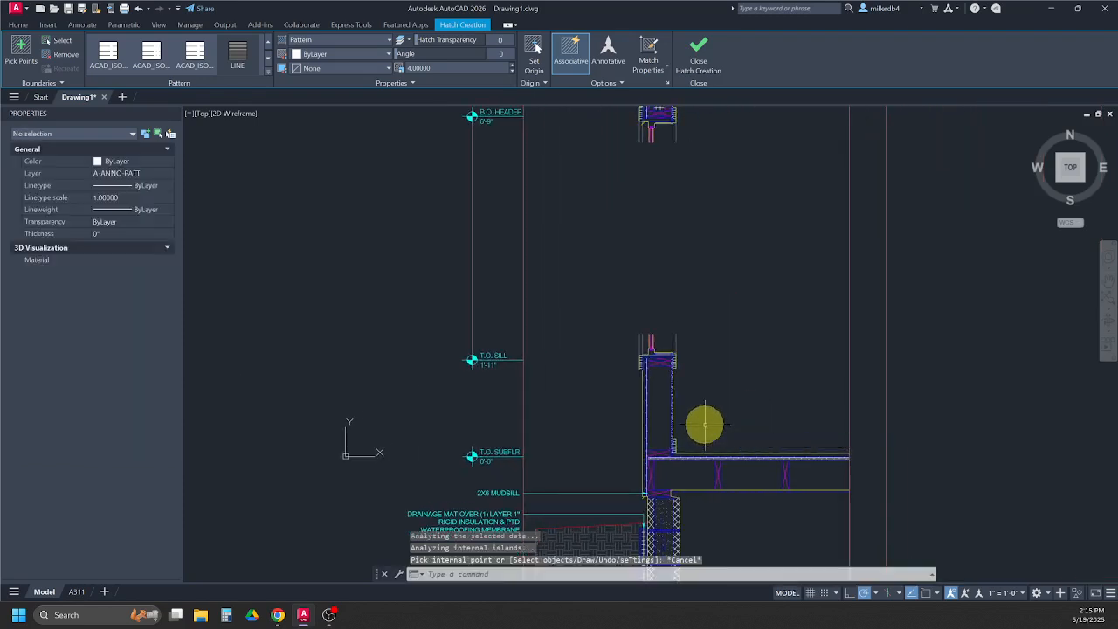
Step: Hatch the finish flooring strip above the plywood subfloor with the LINE pattern at angle 0 and scale 1
{"action": "scroll", "coordinate": [673, 448], "scroll_direction": "up", "scroll_amount": 2}
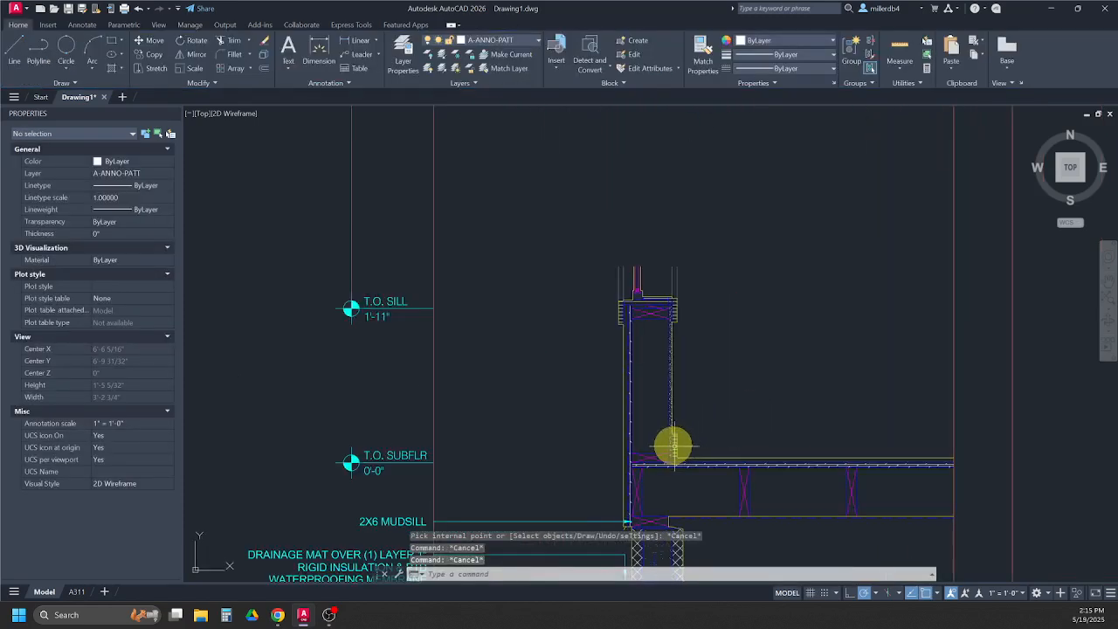
{"action": "scroll", "coordinate": [772, 469], "scroll_direction": "up", "scroll_amount": 4}
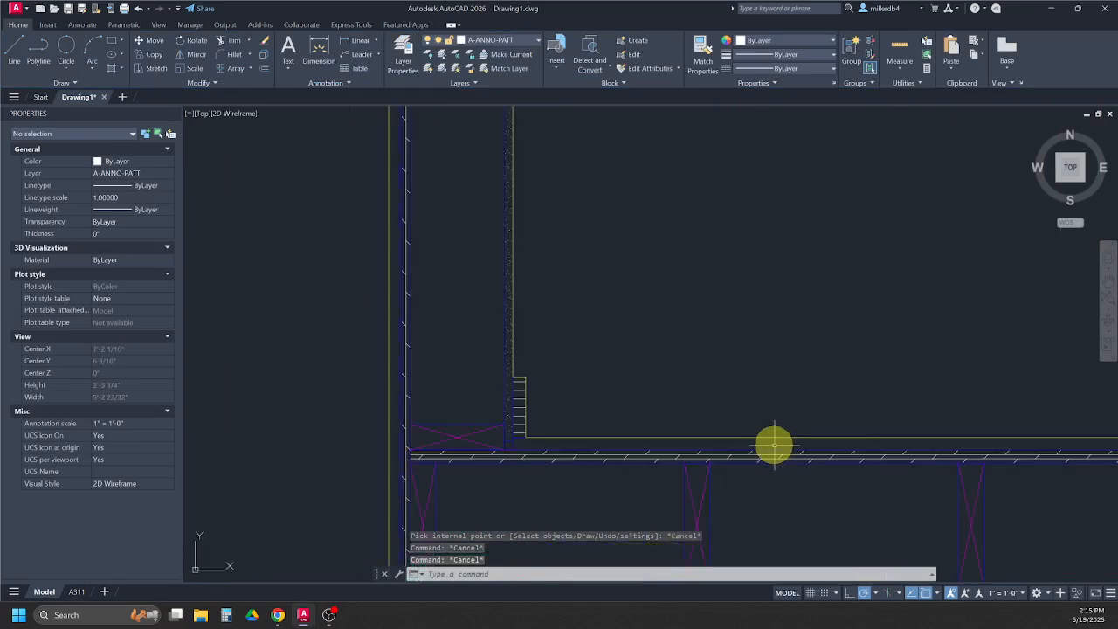
{"action": "mouse_move", "coordinate": [774, 445]}
{"action": "middle_mouse_down"}
{"action": "mouse_move", "coordinate": [745, 429]}
{"action": "mouse_move", "coordinate": [569, 440]}
{"action": "middle_mouse_up"}
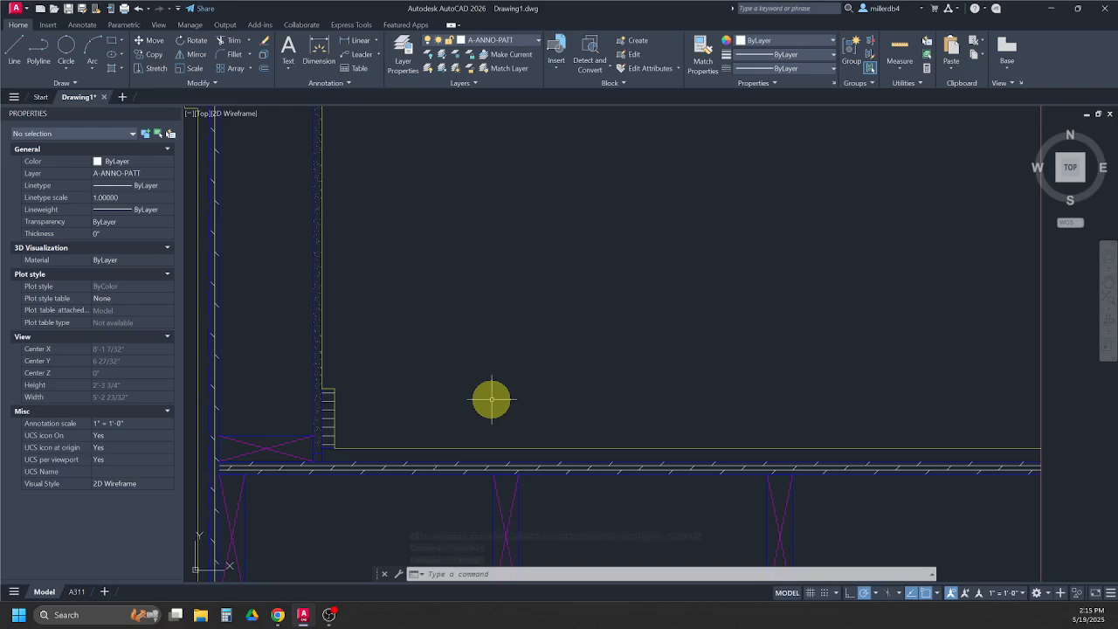
{"action": "key", "text": "Return"}
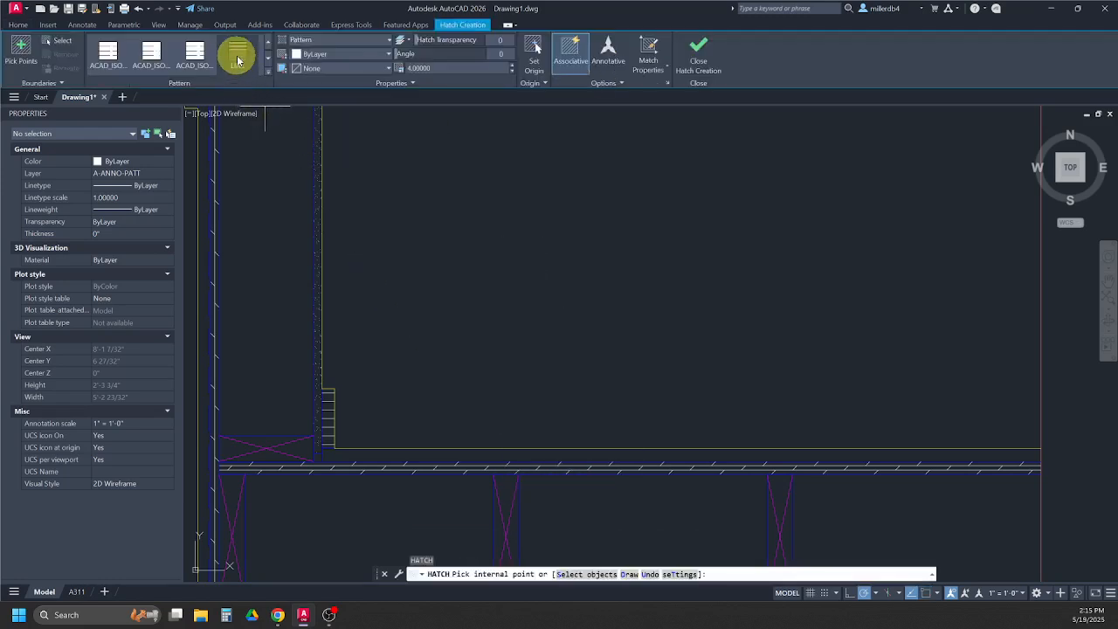
{"action": "left_click", "coordinate": [454, 69]}
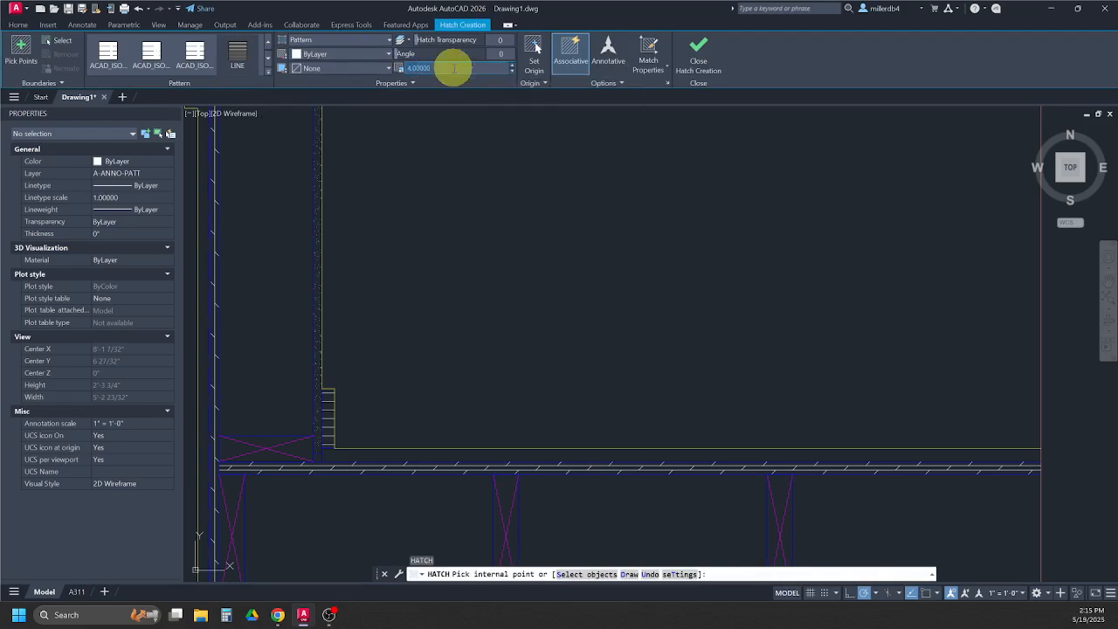
{"action": "left_click", "coordinate": [481, 454]}
{"action": "left_click", "coordinate": [482, 454]}
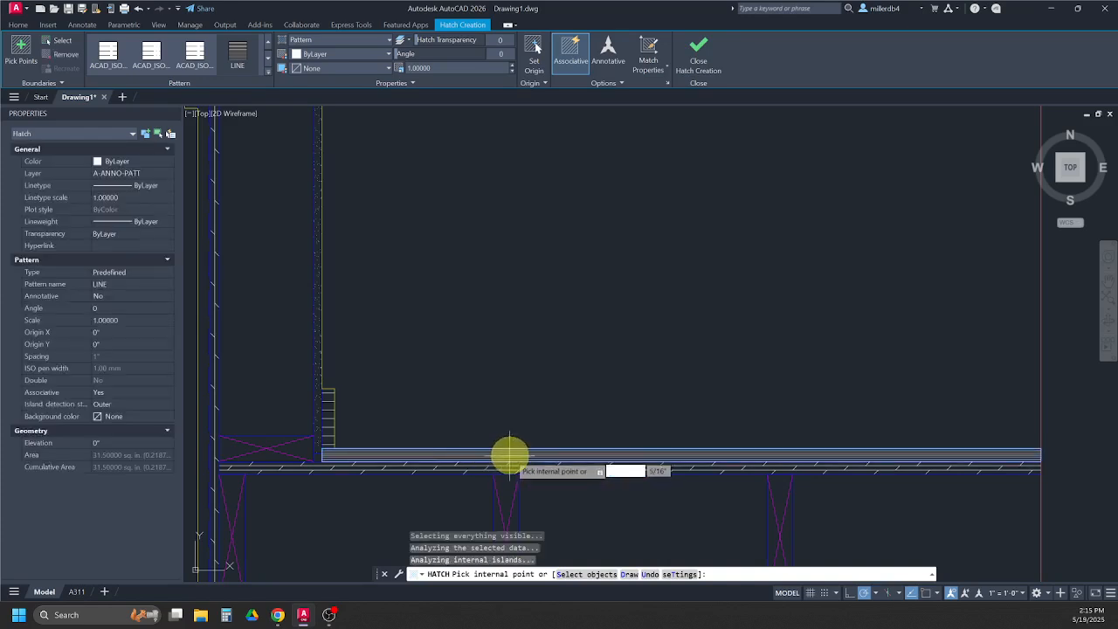
{"action": "key", "text": "Escape"}
{"action": "key", "text": "Escape"}
{"action": "key", "text": "Escape"}
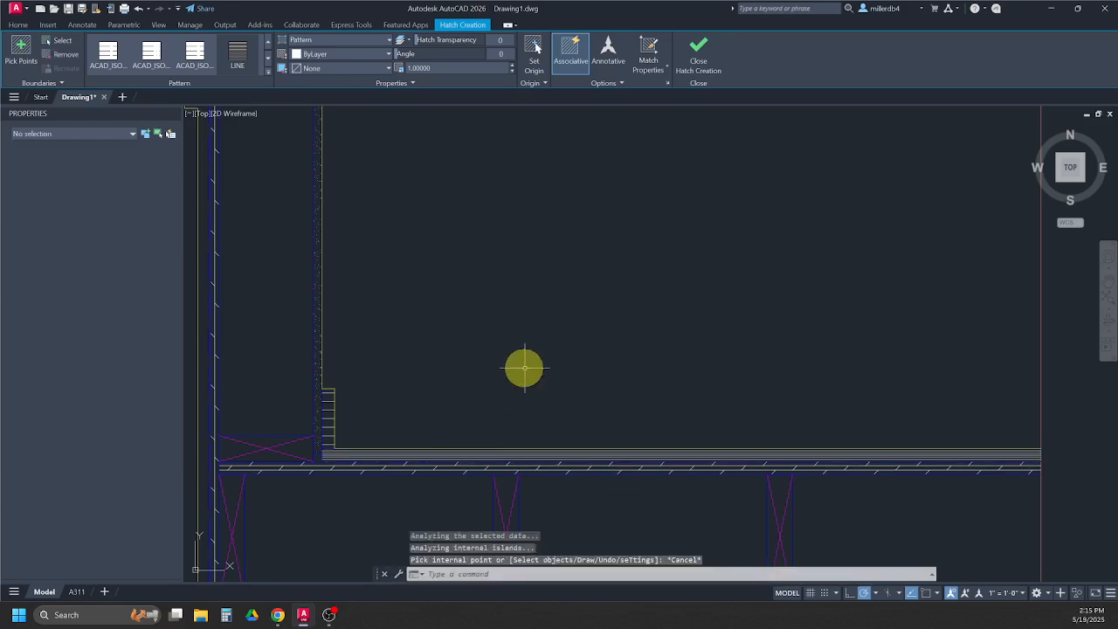
Step: Check the drainage mat hatch pattern and scale in the Google Docs instructions, and return to the AutoCAD drawing
{"action": "mouse_move", "coordinate": [278, 613]}
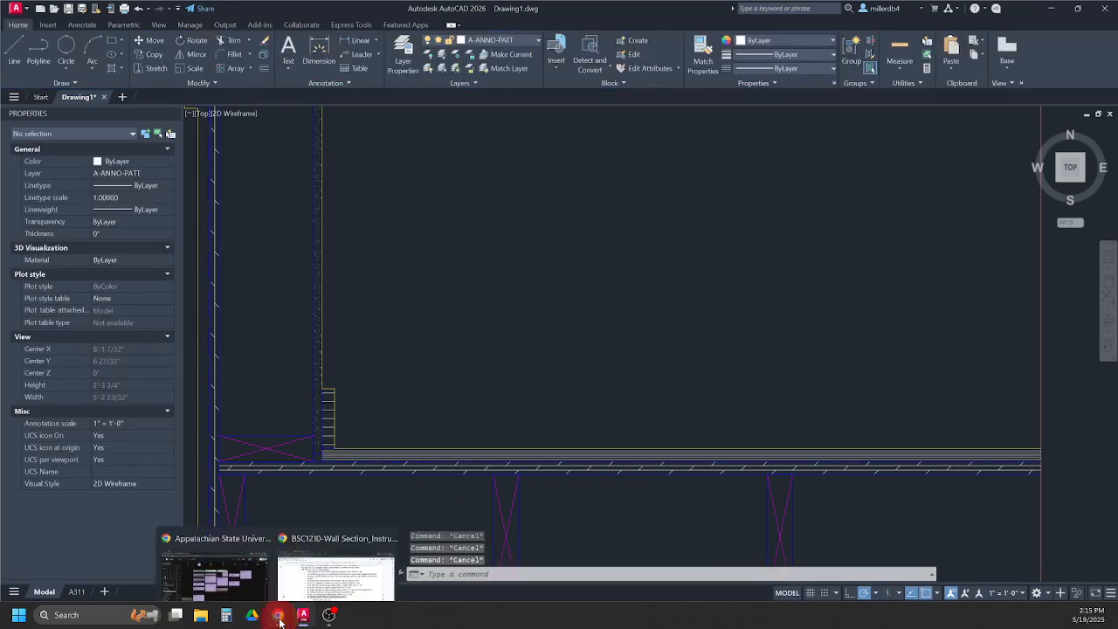
{"action": "left_click", "coordinate": [308, 524]}
{"action": "scroll", "coordinate": [302, 528], "scroll_direction": "down", "scroll_amount": 1}
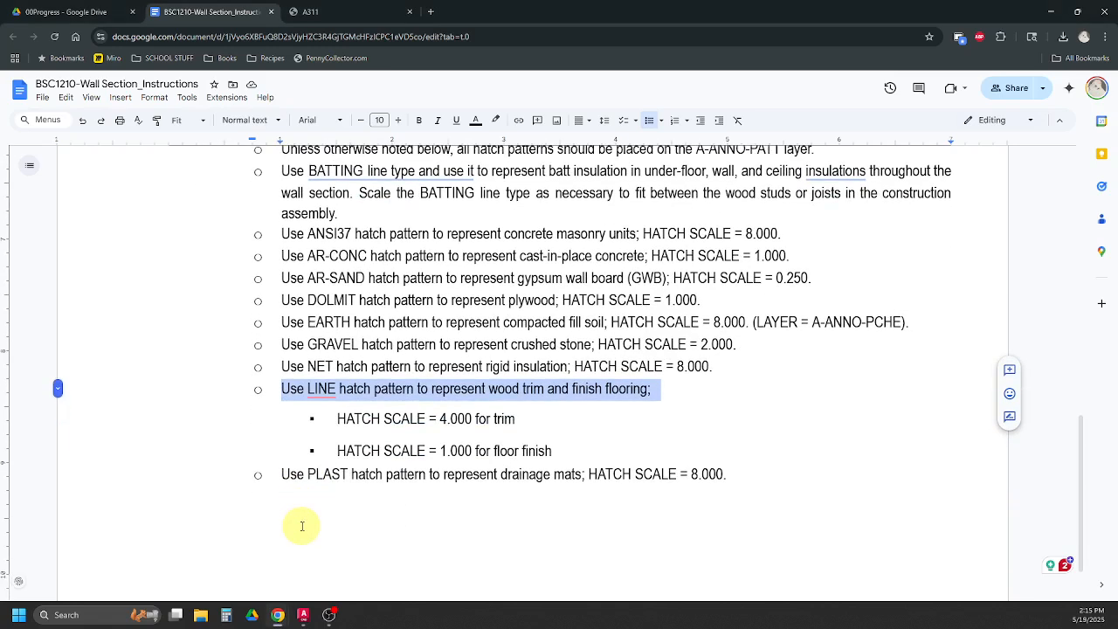
{"action": "left_click_drag", "start_coordinate": [282, 476], "coordinate": [594, 480]}
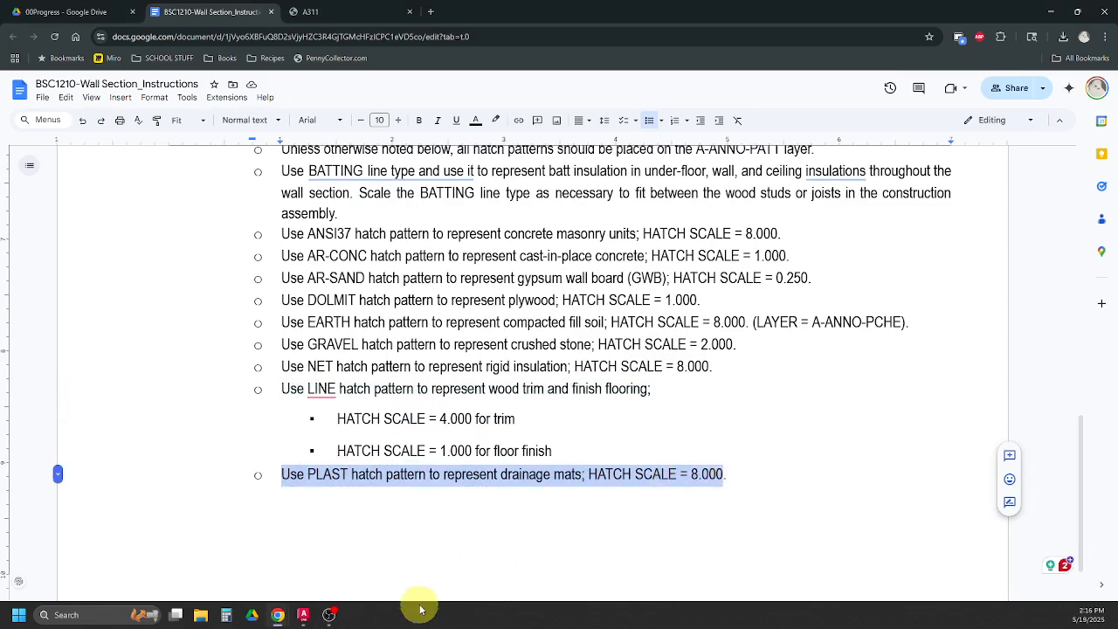
{"action": "mouse_move", "coordinate": [299, 611]}
{"action": "left_click", "coordinate": [303, 550]}
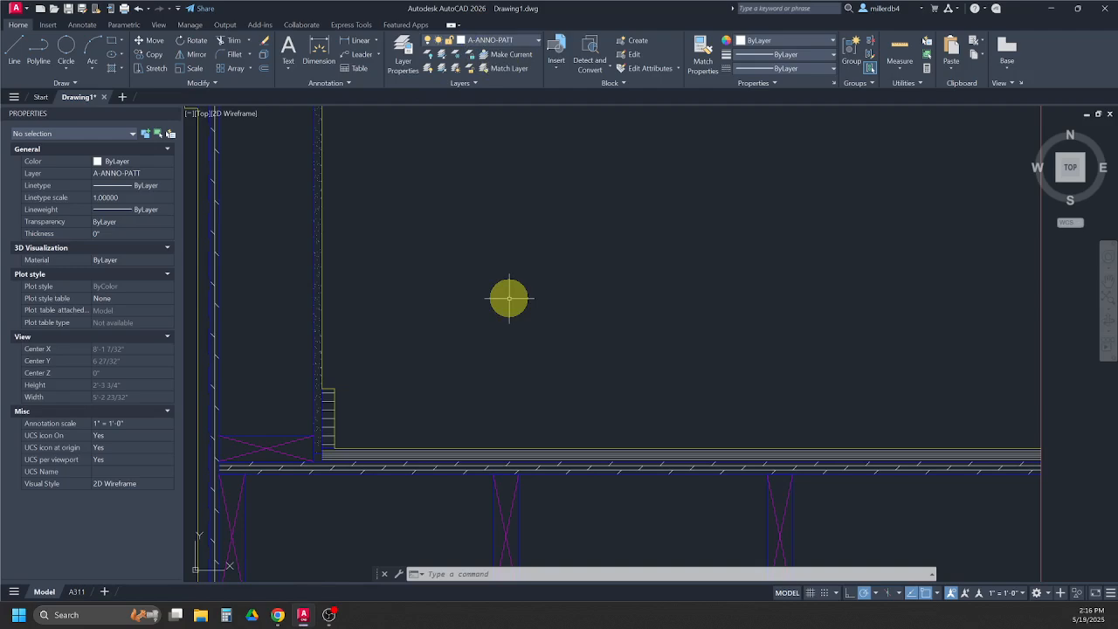
Step: Hatch the drainage mat outside the foundation insulation and footing with the PLAST pattern at scale 8
{"action": "type", "text": "H"}
{"action": "key", "text": "Return"}
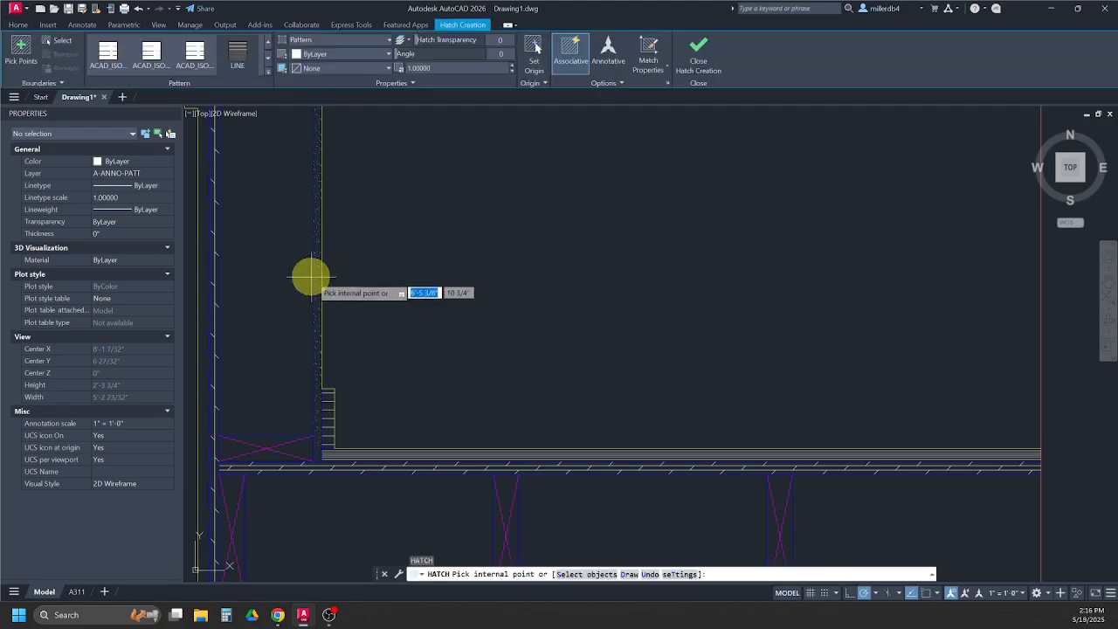
{"action": "left_click", "coordinate": [268, 76]}
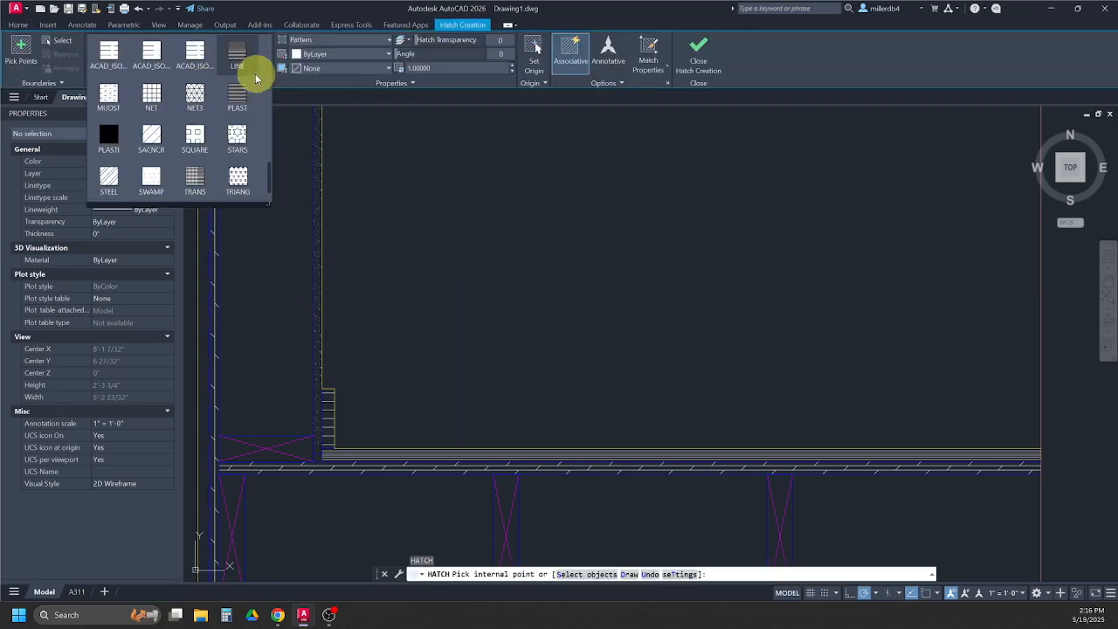
{"action": "left_click", "coordinate": [240, 100]}
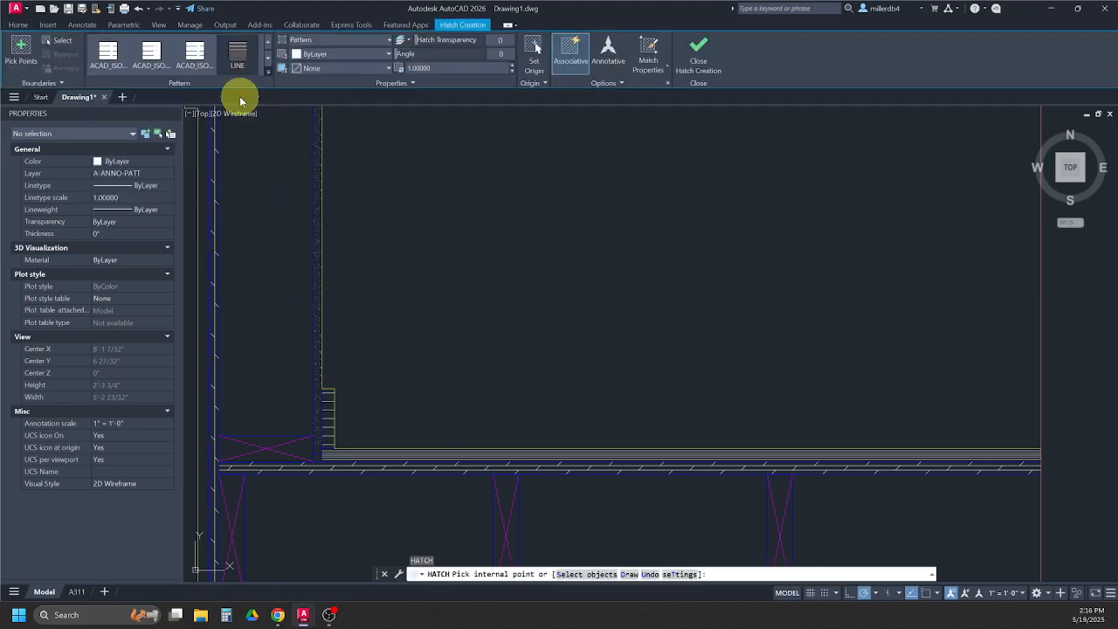
{"action": "left_click", "coordinate": [444, 68]}
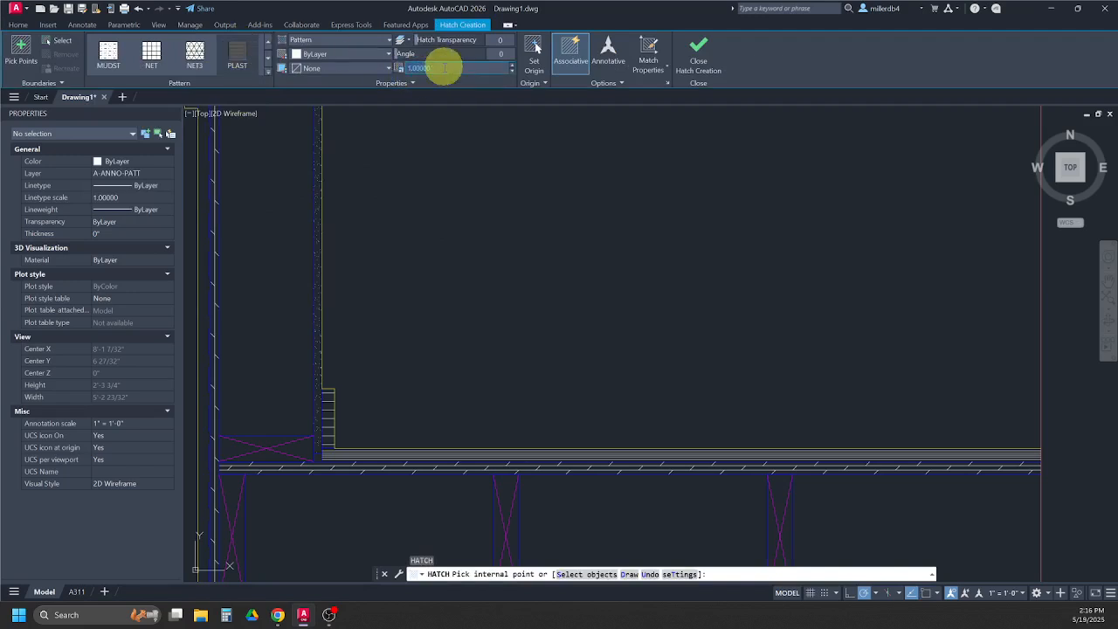
{"action": "key", "text": "Return"}
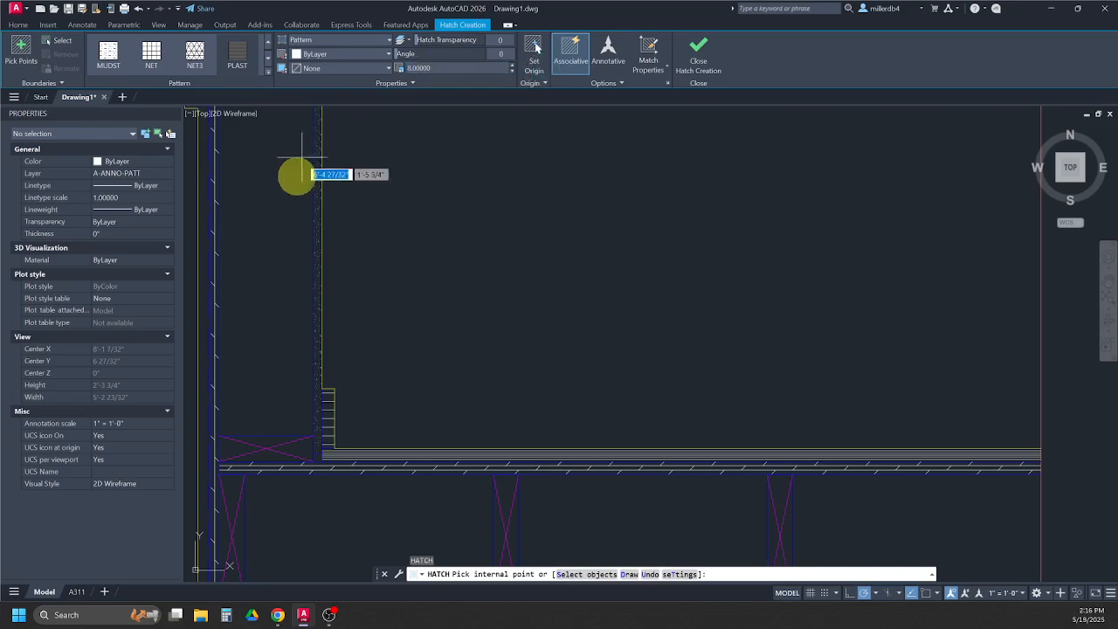
{"action": "scroll", "coordinate": [293, 231], "scroll_direction": "down", "scroll_amount": 5}
{"action": "scroll", "coordinate": [282, 330], "scroll_direction": "up", "scroll_amount": 3}
{"action": "middle_click_drag", "start_coordinate": [271, 341], "coordinate": [434, 318]}
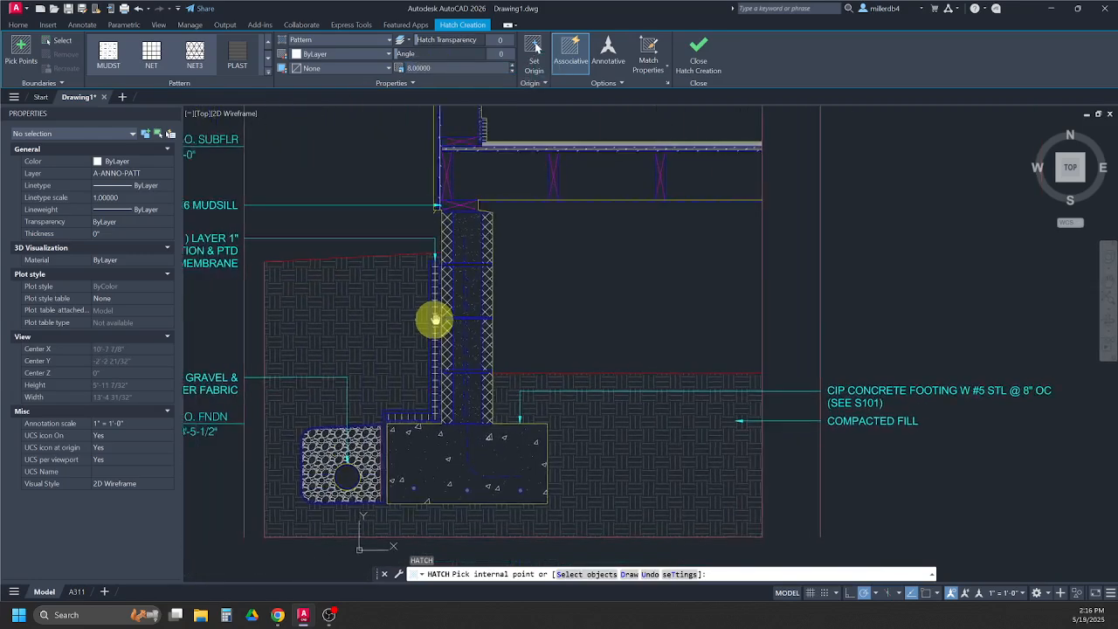
{"action": "scroll", "coordinate": [393, 415], "scroll_direction": "up", "scroll_amount": 6}
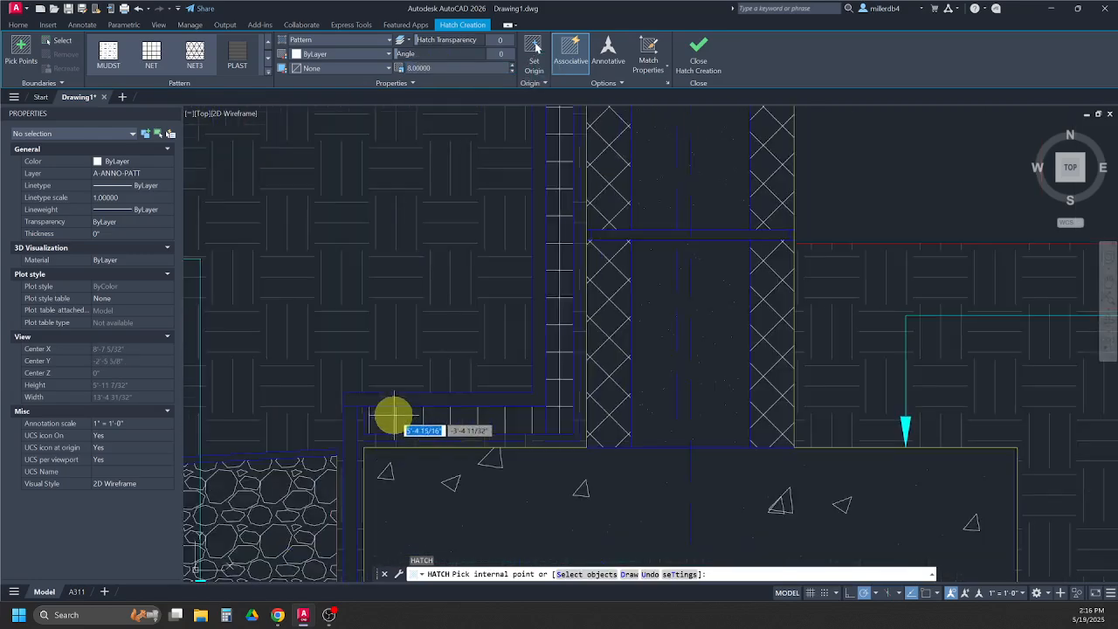
{"action": "left_click", "coordinate": [350, 425]}
{"action": "left_click", "coordinate": [354, 398]}
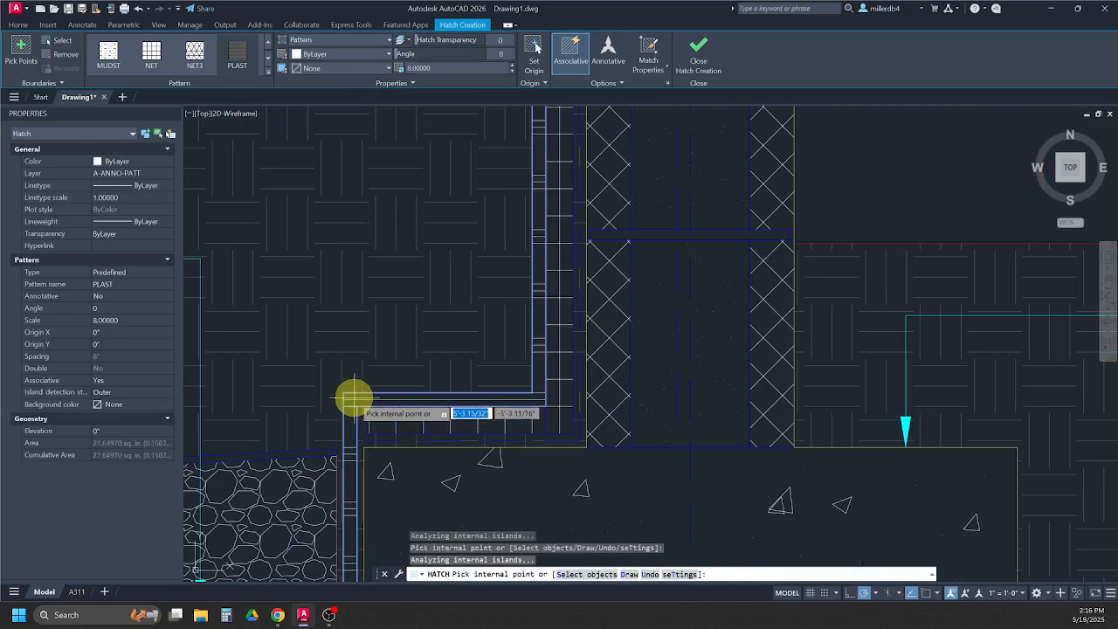
{"action": "scroll", "coordinate": [354, 399], "scroll_direction": "down", "scroll_amount": 4}
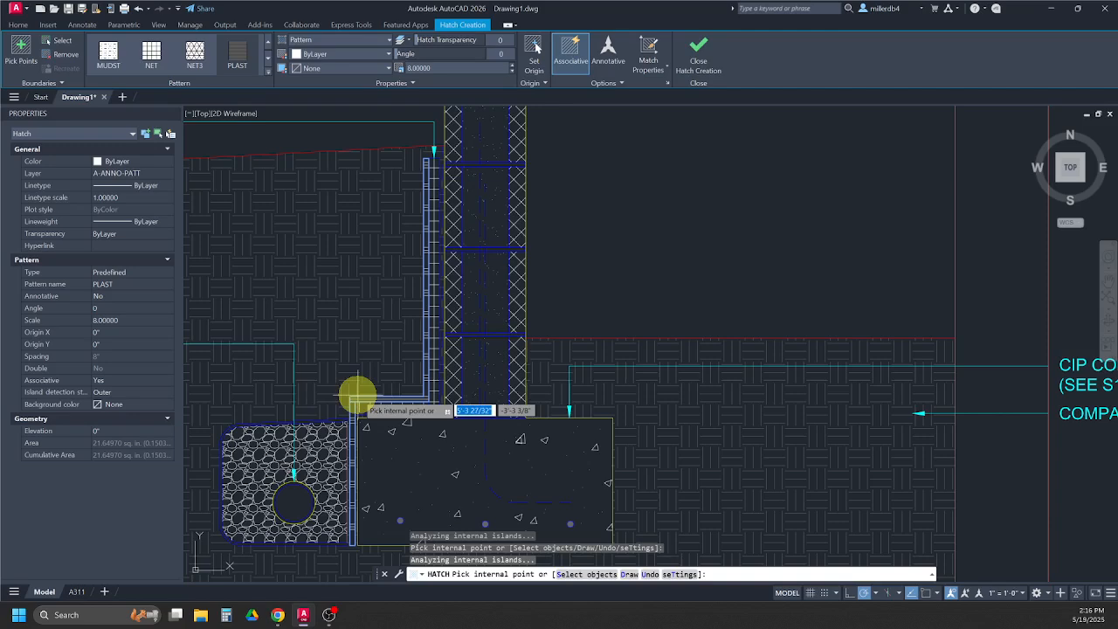
{"action": "left_click", "coordinate": [407, 402]}
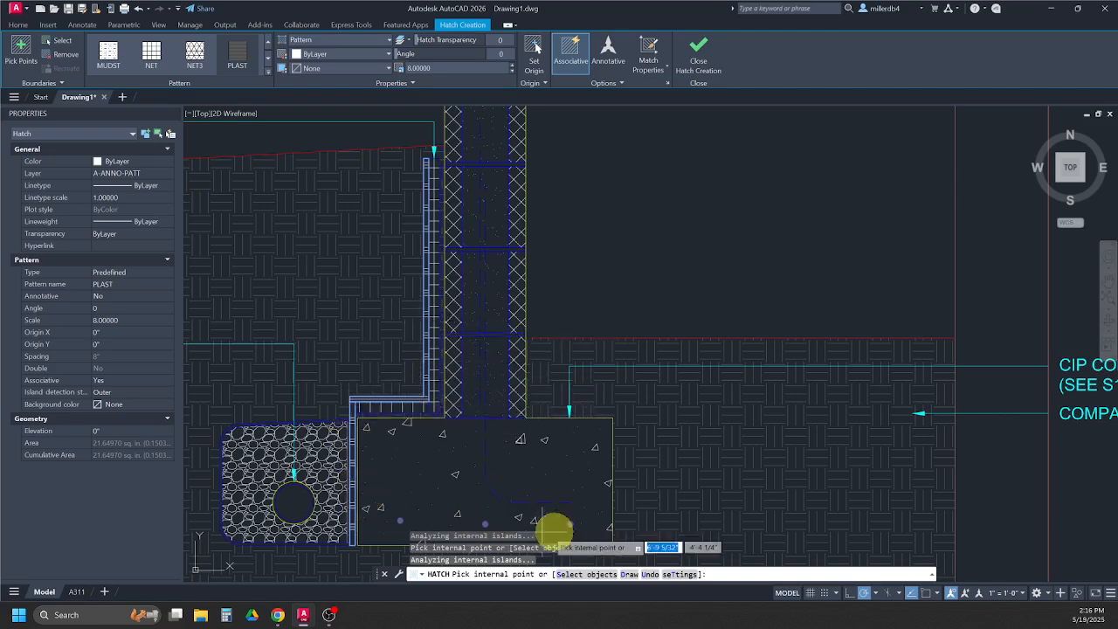
{"action": "key", "text": "Escape"}
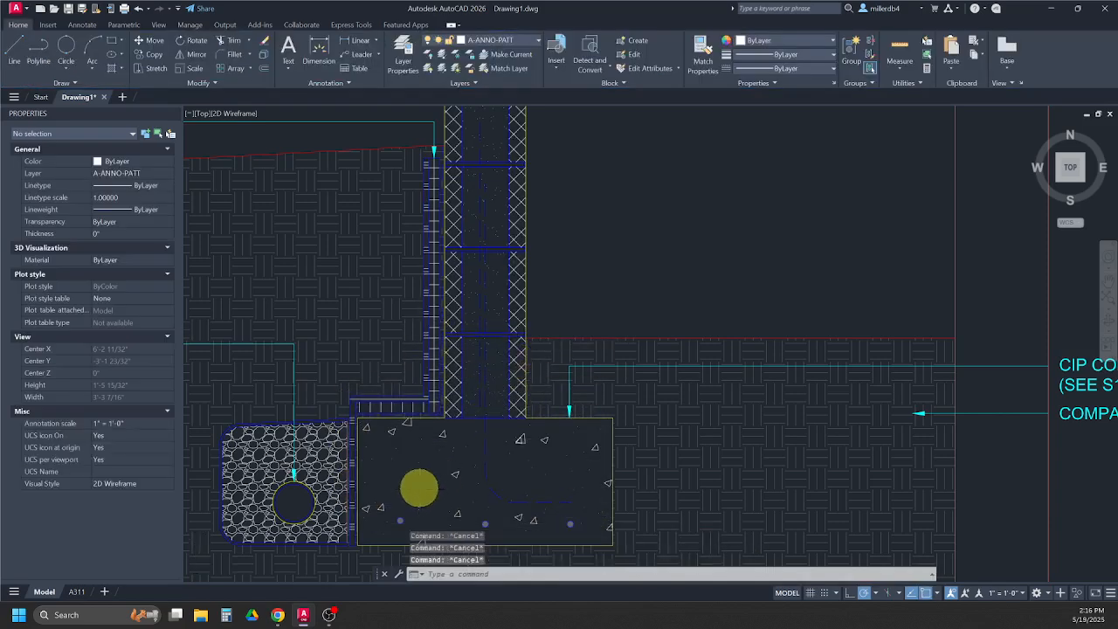
Step: Check the batt insulation guidance in the Google Docs instructions and its placement in the A311 reference PDF, and return to the AutoCAD drawing
{"action": "scroll", "coordinate": [418, 488], "scroll_direction": "down", "scroll_amount": 5}
{"action": "scroll", "coordinate": [475, 298], "scroll_direction": "up", "scroll_amount": 4}
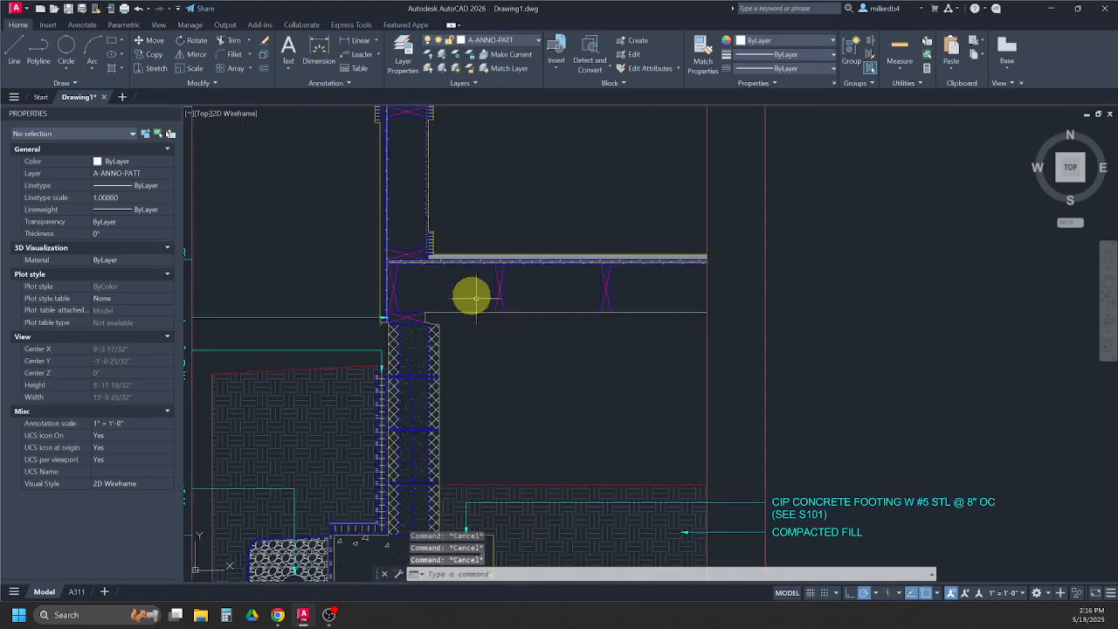
{"action": "middle_click_drag", "start_coordinate": [516, 353], "coordinate": [491, 412]}
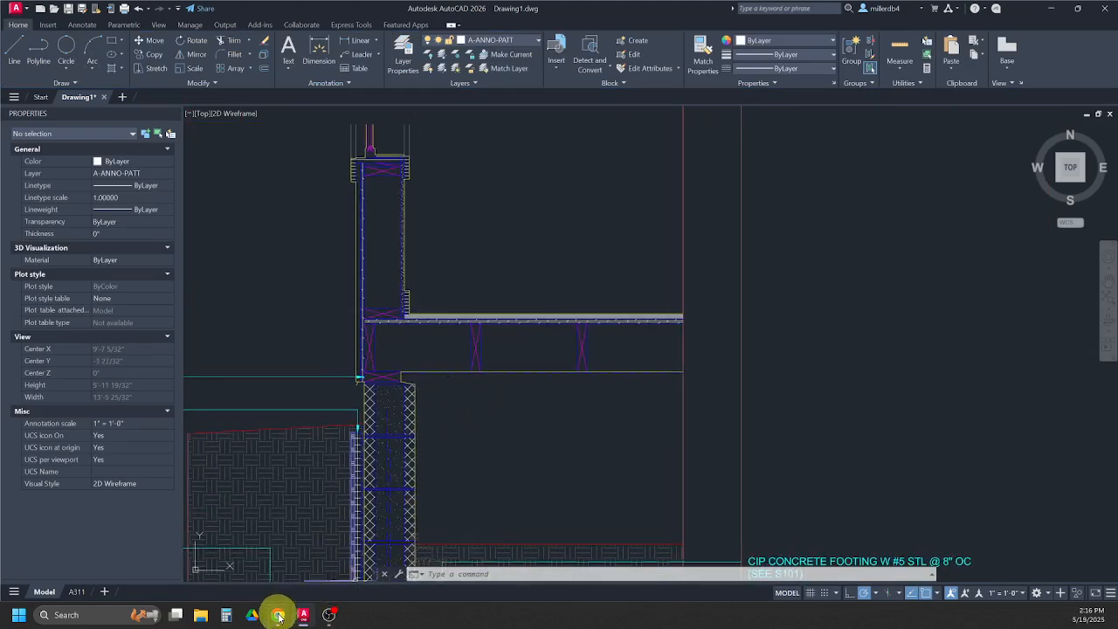
{"action": "mouse_move", "coordinate": [277, 615]}
{"action": "left_click", "coordinate": [307, 535]}
{"action": "scroll", "coordinate": [347, 372], "scroll_direction": "up", "scroll_amount": 2}
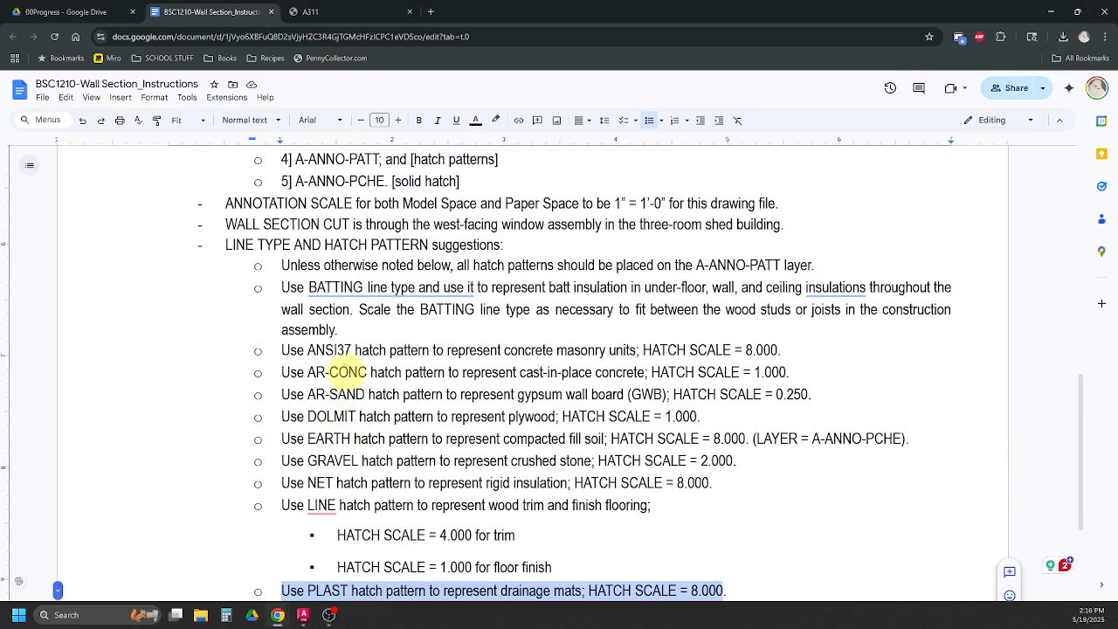
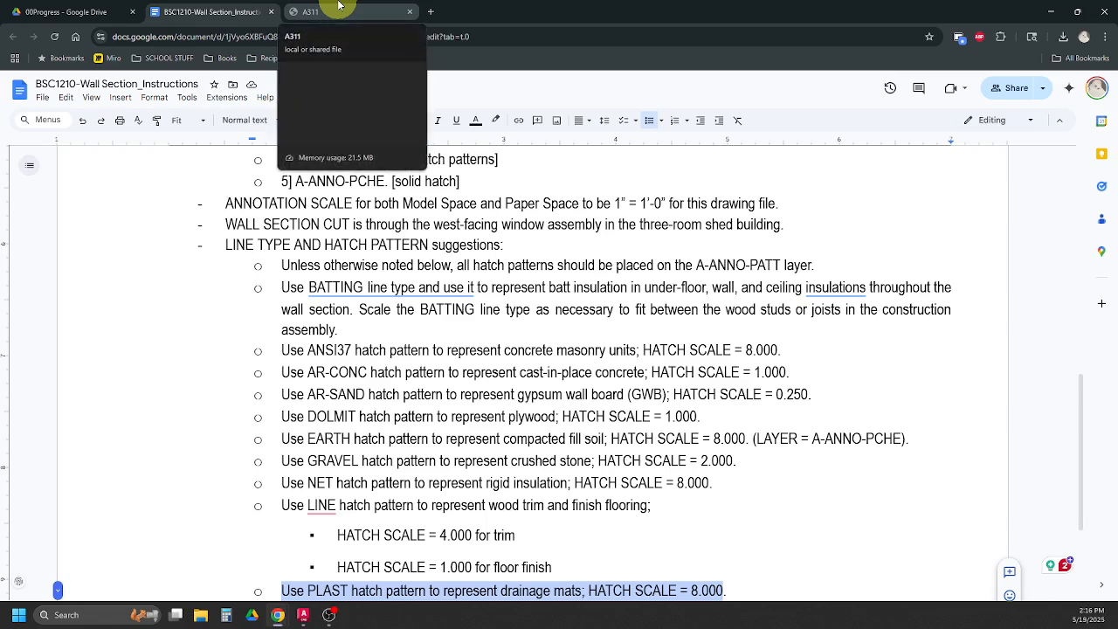
{"action": "left_click", "coordinate": [339, 6]}
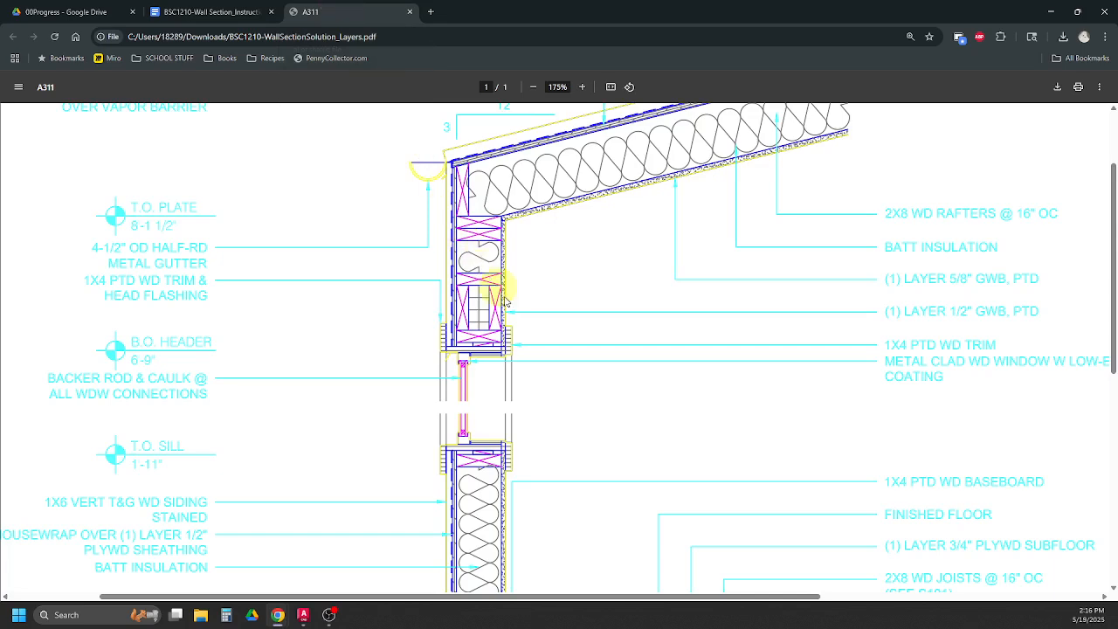
{"action": "scroll", "coordinate": [527, 321], "scroll_direction": "down", "scroll_amount": 3}
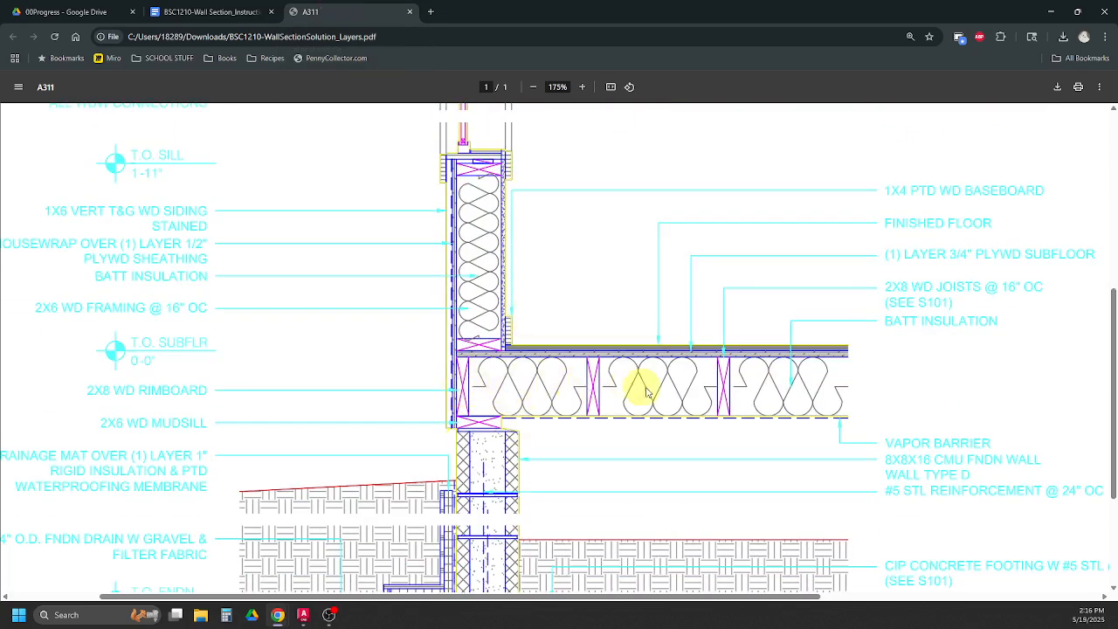
{"action": "left_click", "coordinate": [303, 615]}
Step: Draw a horizontal line at mid-height across each of the first two floor joist bays, starting from the rimboard
{"action": "scroll", "coordinate": [374, 354], "scroll_direction": "up", "scroll_amount": 2}
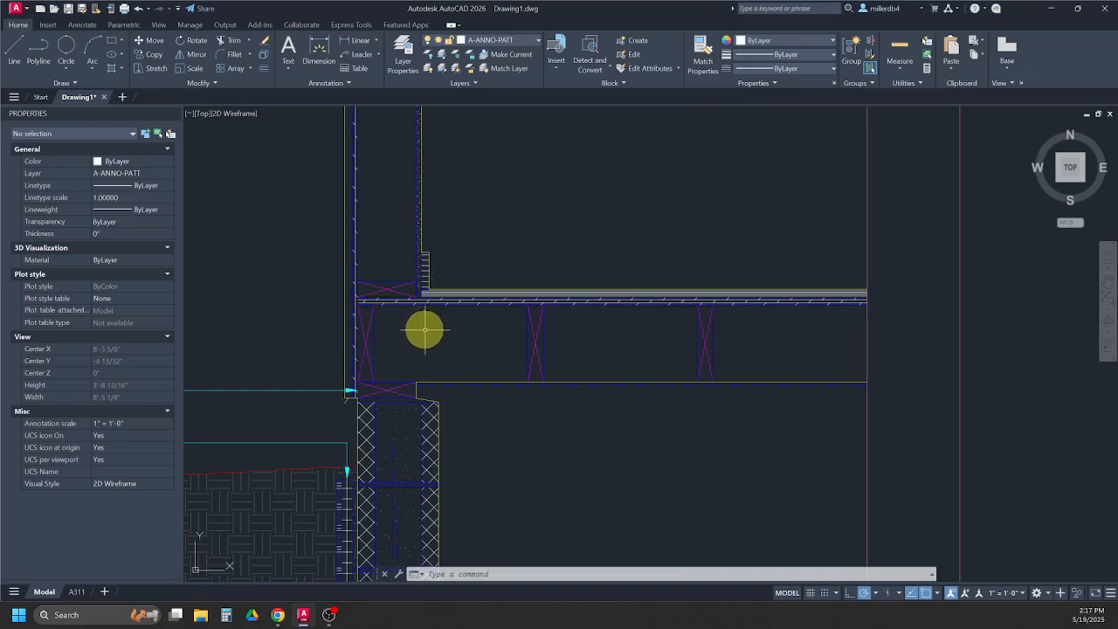
{"action": "key", "text": "Return"}
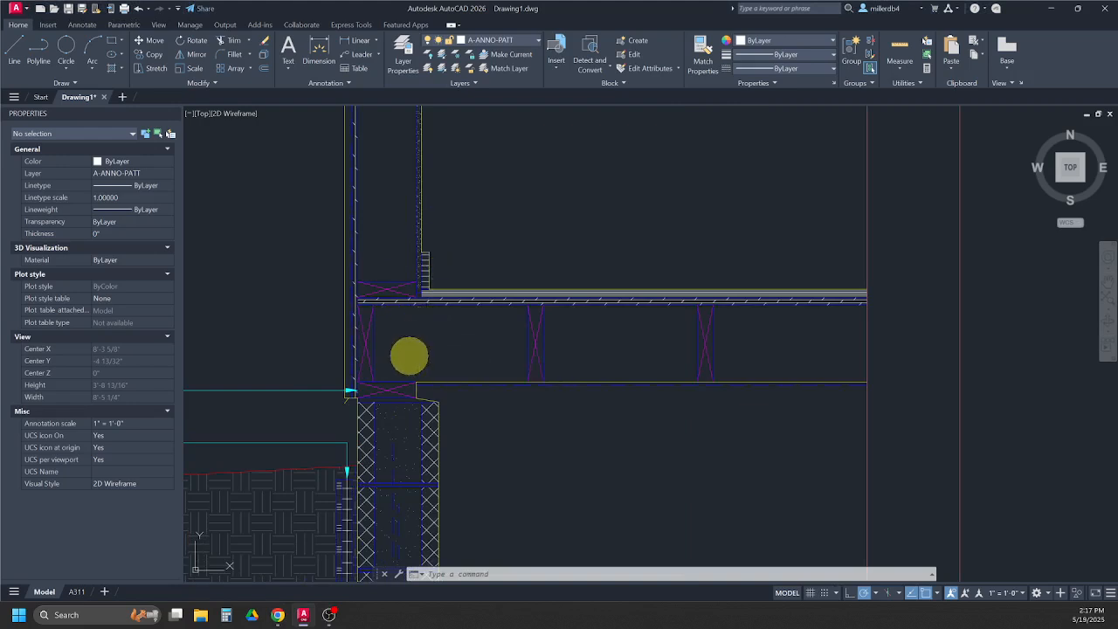
{"action": "left_click", "coordinate": [387, 345]}
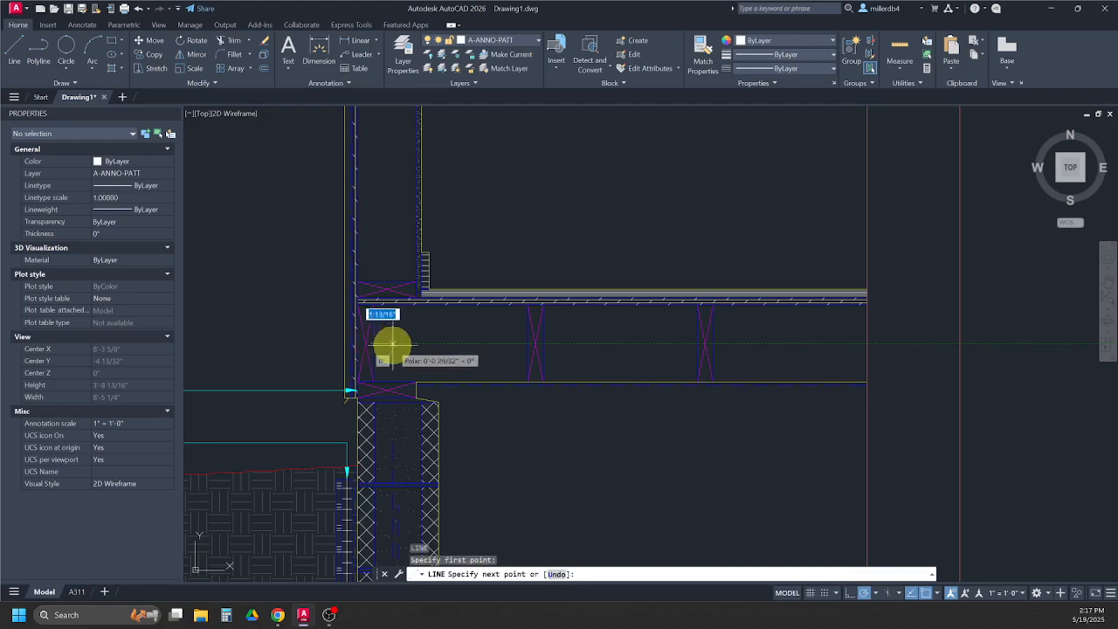
{"action": "left_click", "coordinate": [527, 343]}
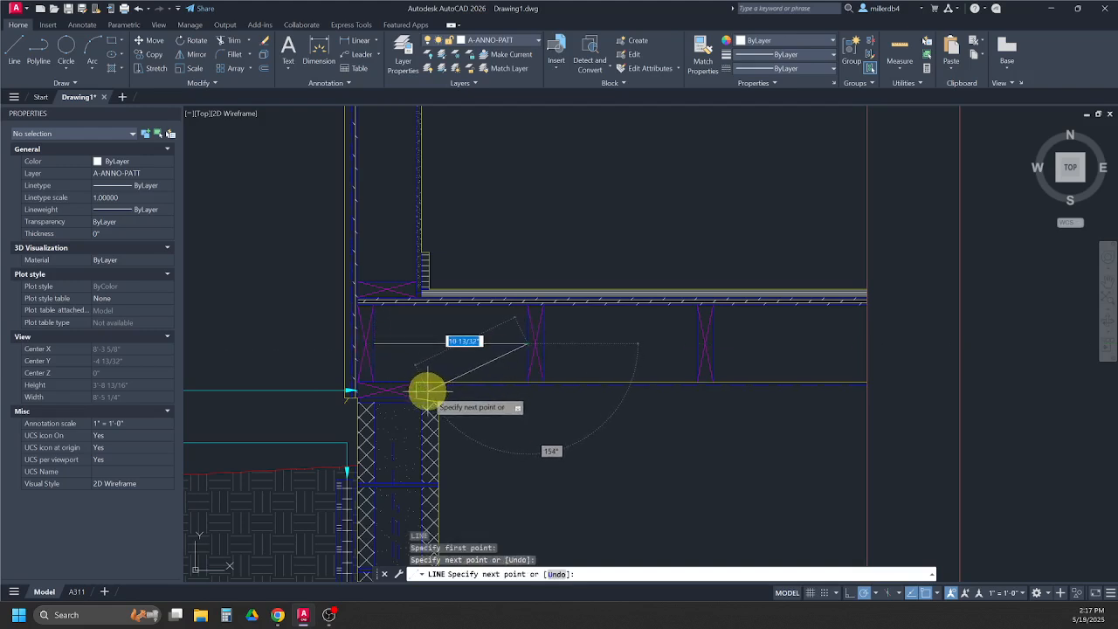
{"action": "key", "text": "Return"}
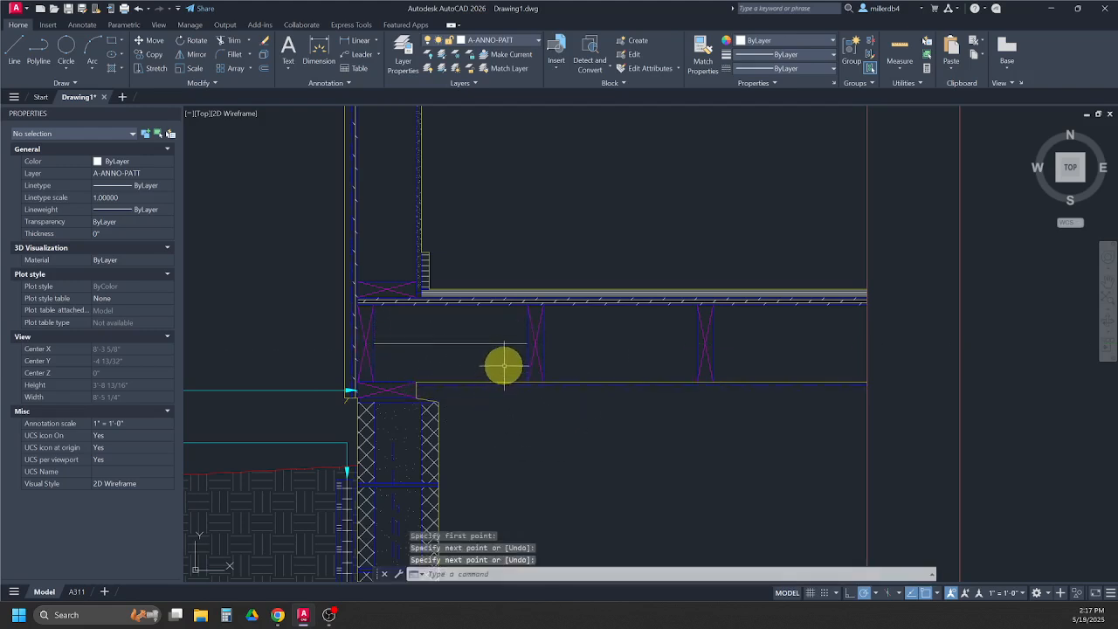
{"action": "key", "text": "Return"}
{"action": "left_click", "coordinate": [543, 343]}
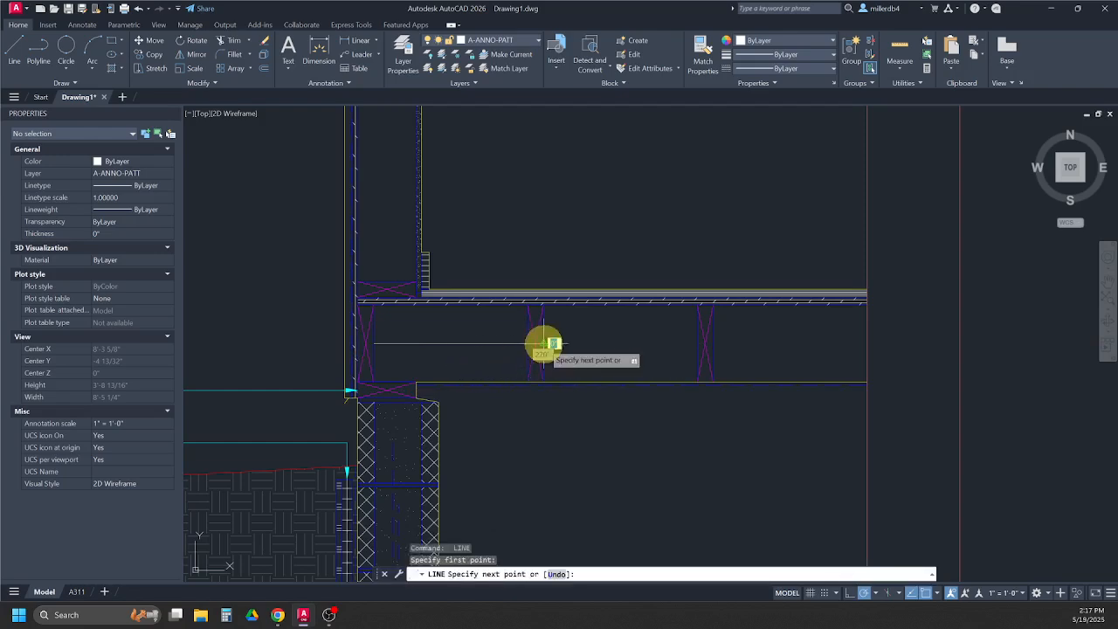
{"action": "left_click", "coordinate": [696, 343]}
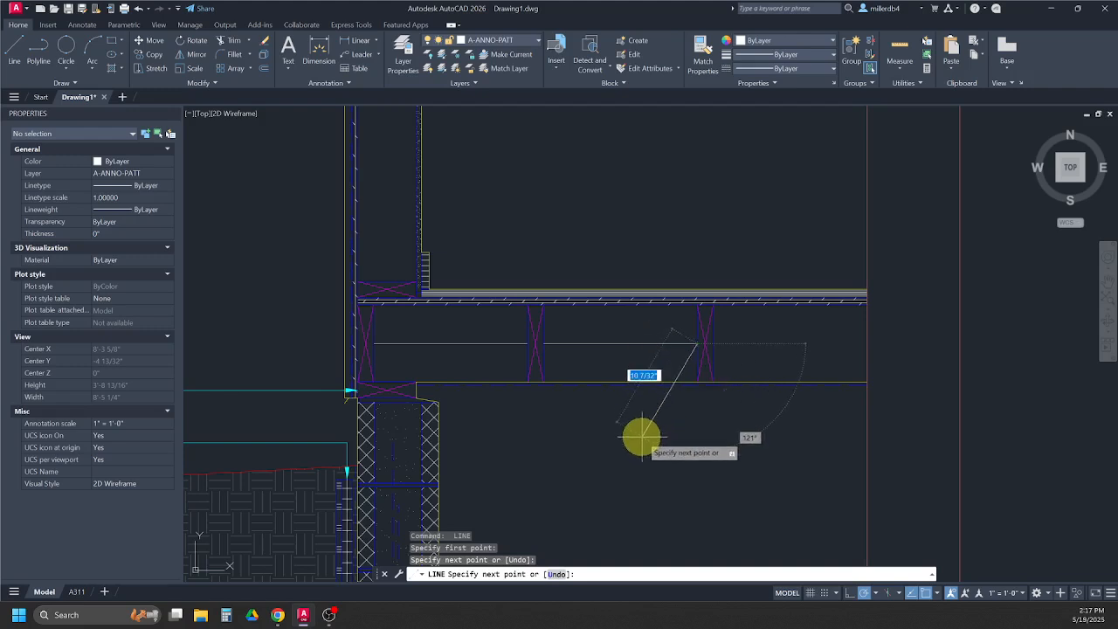
{"action": "key", "text": "Return"}
Step: Draw a horizontal line at mid-height across the third joist bay, from the last joist to the section's cut edge
{"action": "key", "text": "Return"}
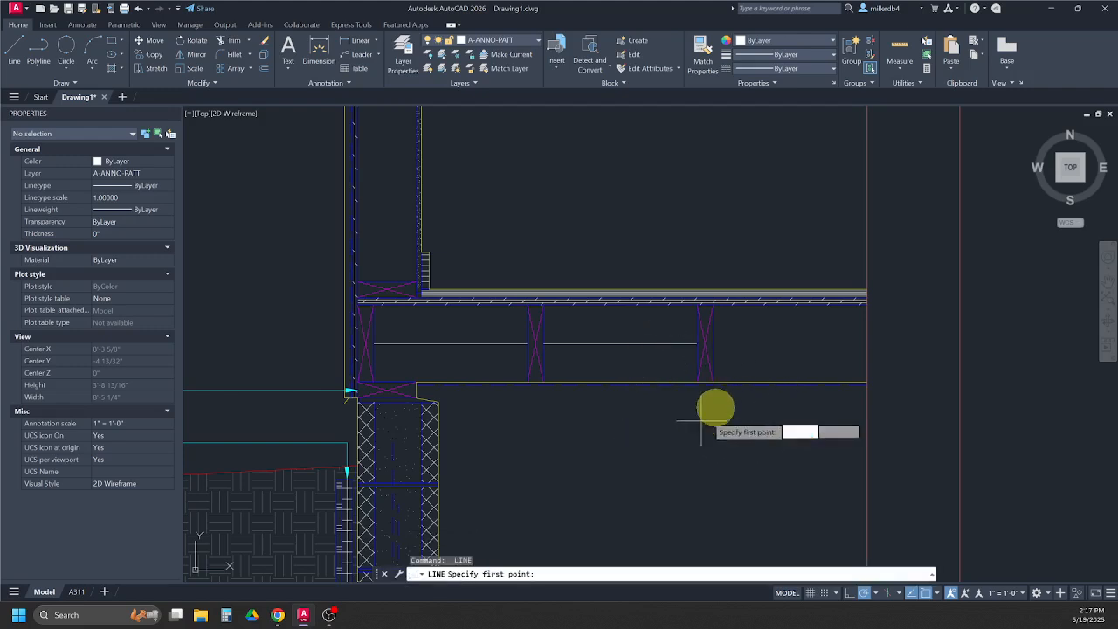
{"action": "left_click", "coordinate": [715, 343]}
{"action": "left_click", "coordinate": [866, 344]}
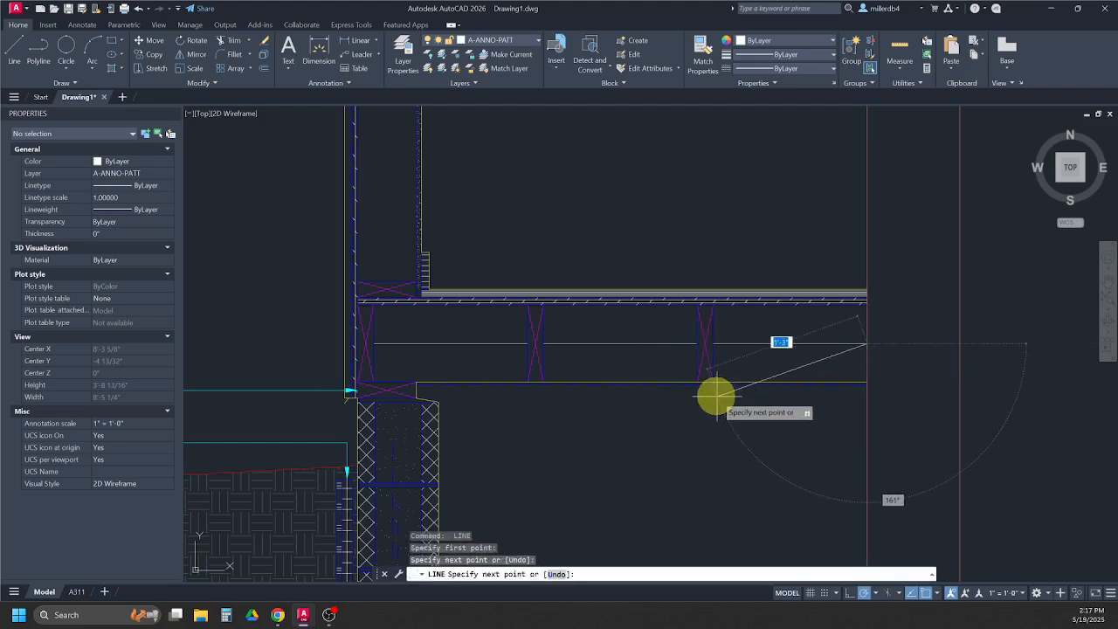
{"action": "key", "text": "Escape"}
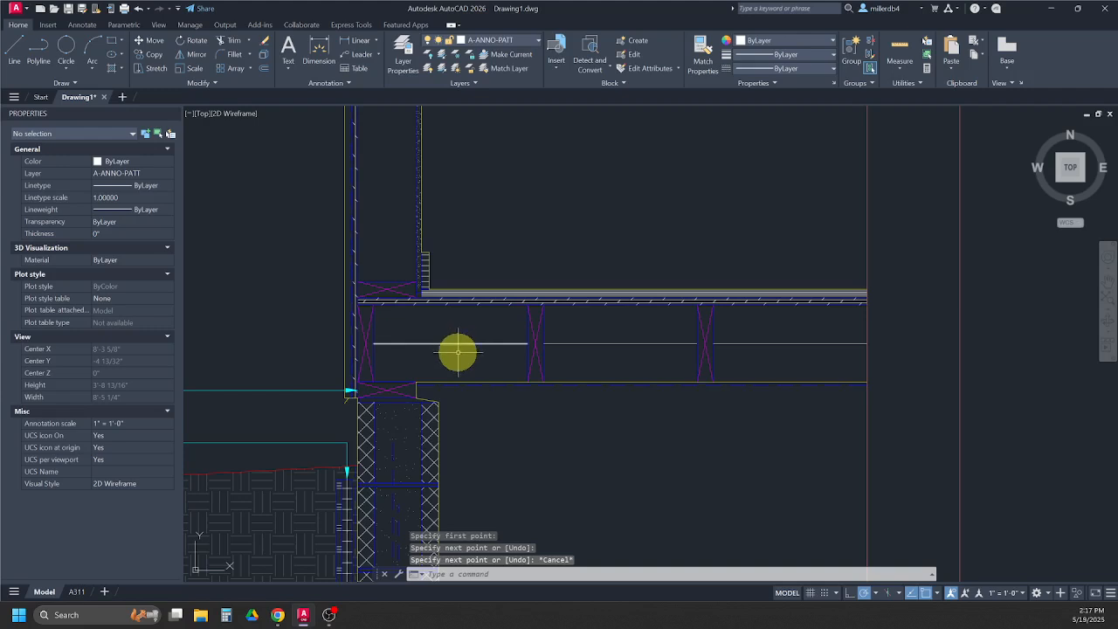
{"action": "key", "text": "Escape"}
{"action": "key", "text": "Escape"}
{"action": "key", "text": "Escape"}
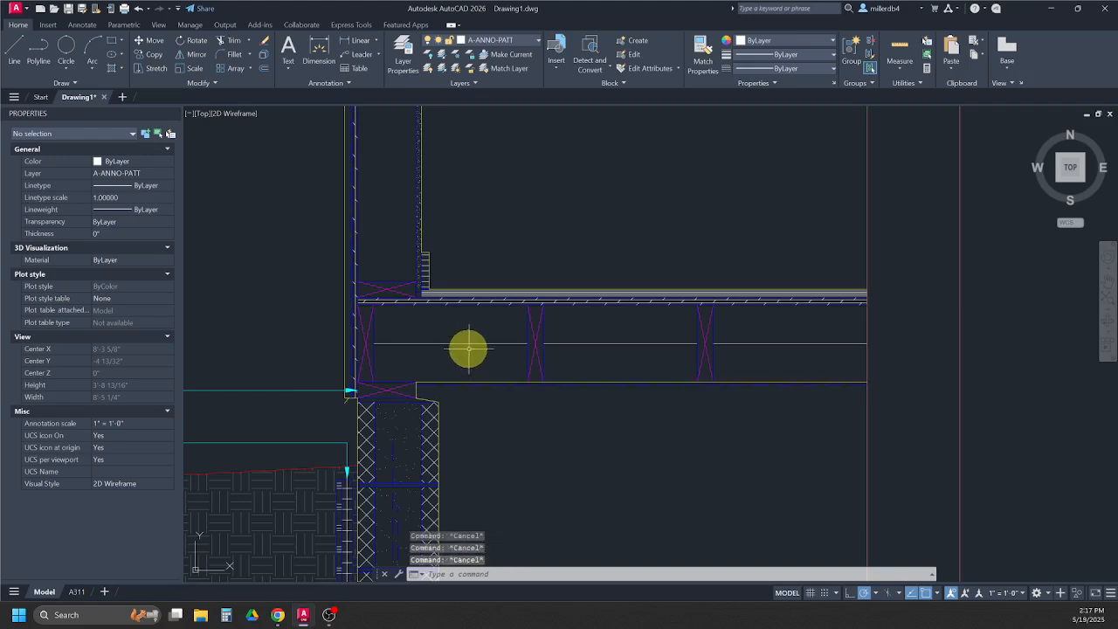
Step: Change the linetype of the three joist bay lines to BATTING
{"action": "left_click", "coordinate": [466, 343]}
{"action": "left_click", "coordinate": [585, 343]}
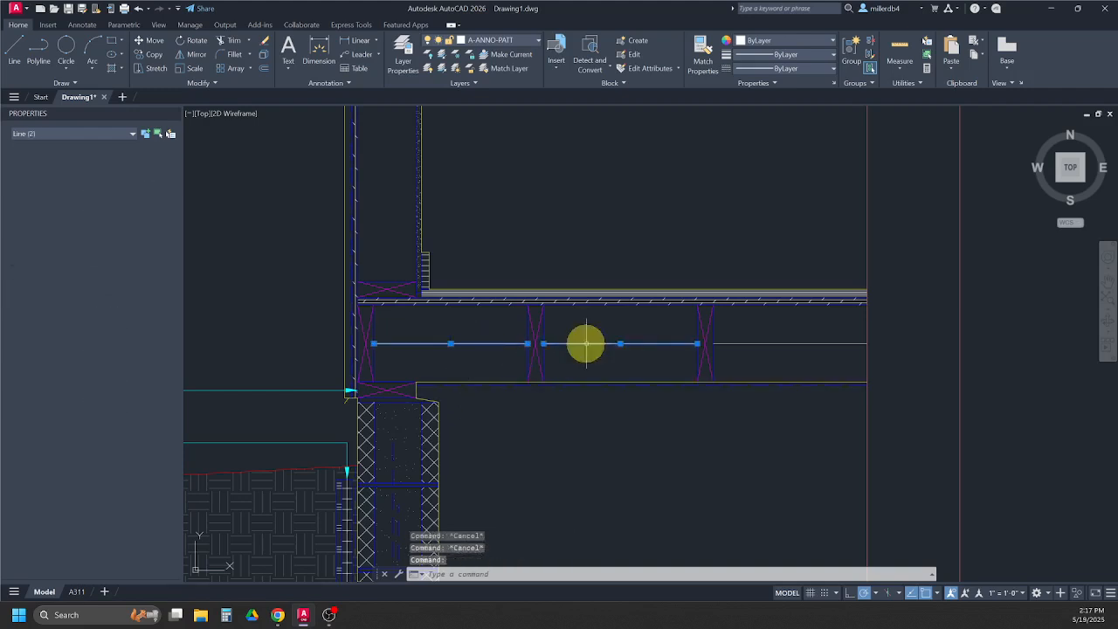
{"action": "left_click", "coordinate": [744, 344]}
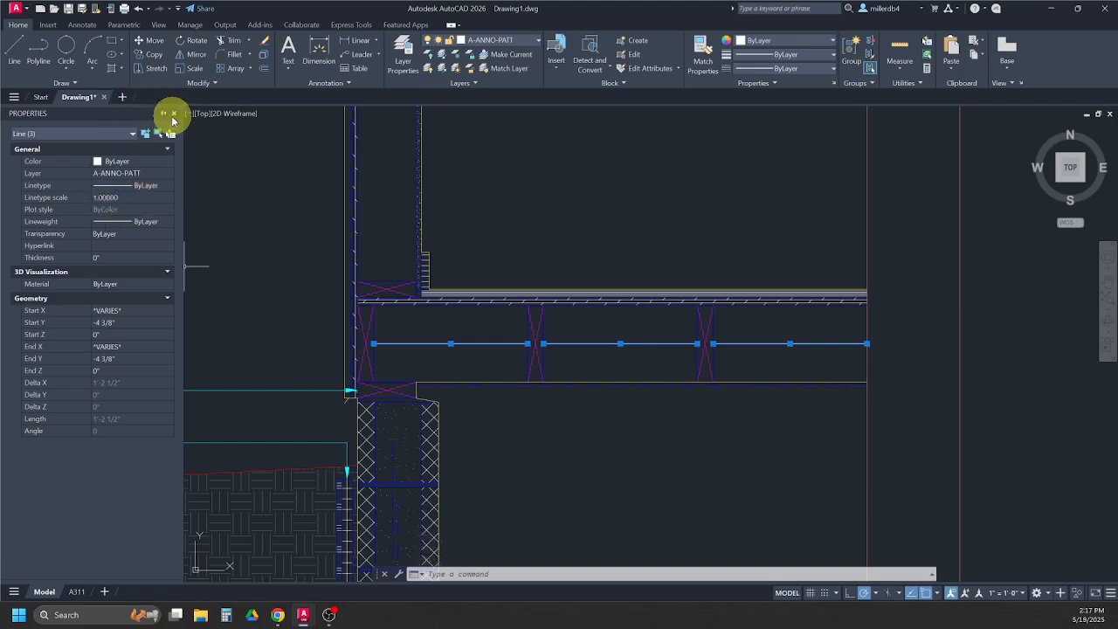
{"action": "left_click", "coordinate": [175, 114]}
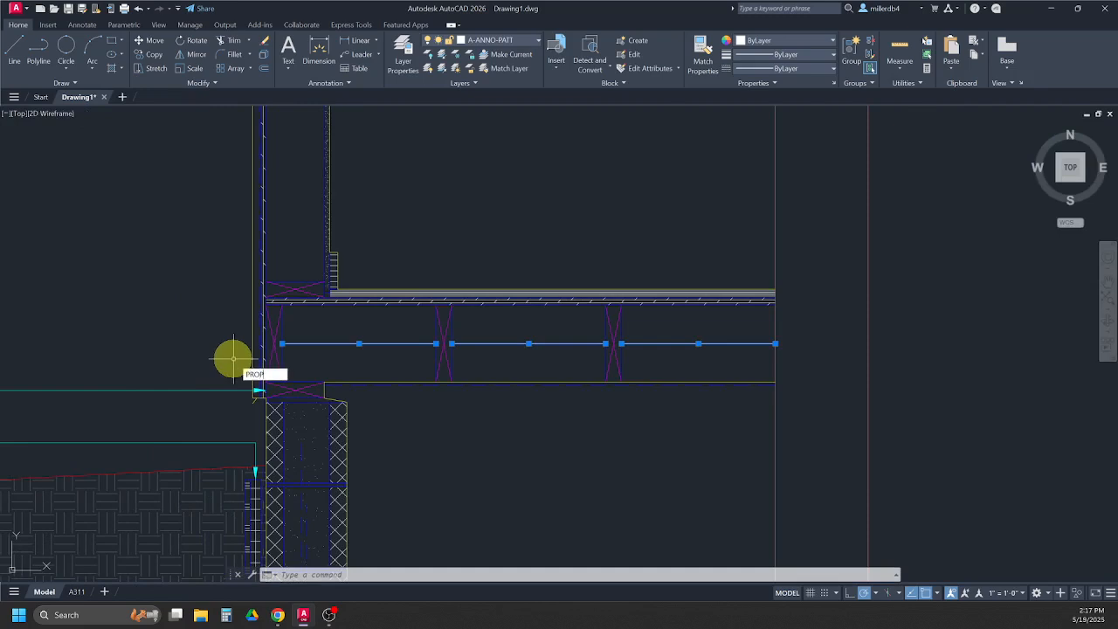
{"action": "key", "text": "Return"}
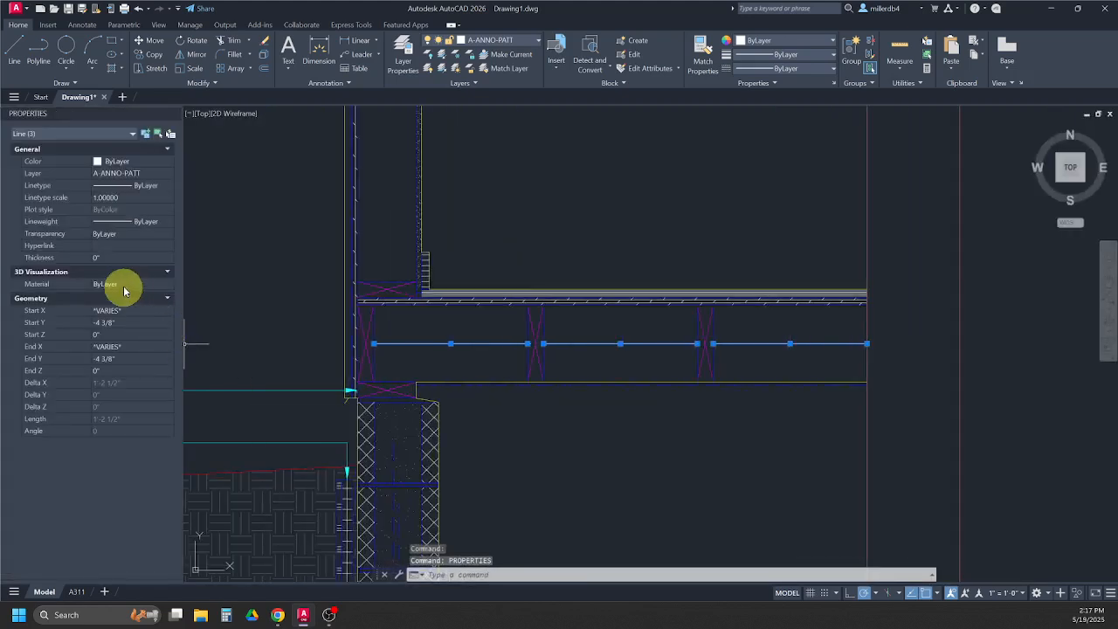
{"action": "left_click", "coordinate": [151, 186]}
{"action": "left_click", "coordinate": [169, 187]}
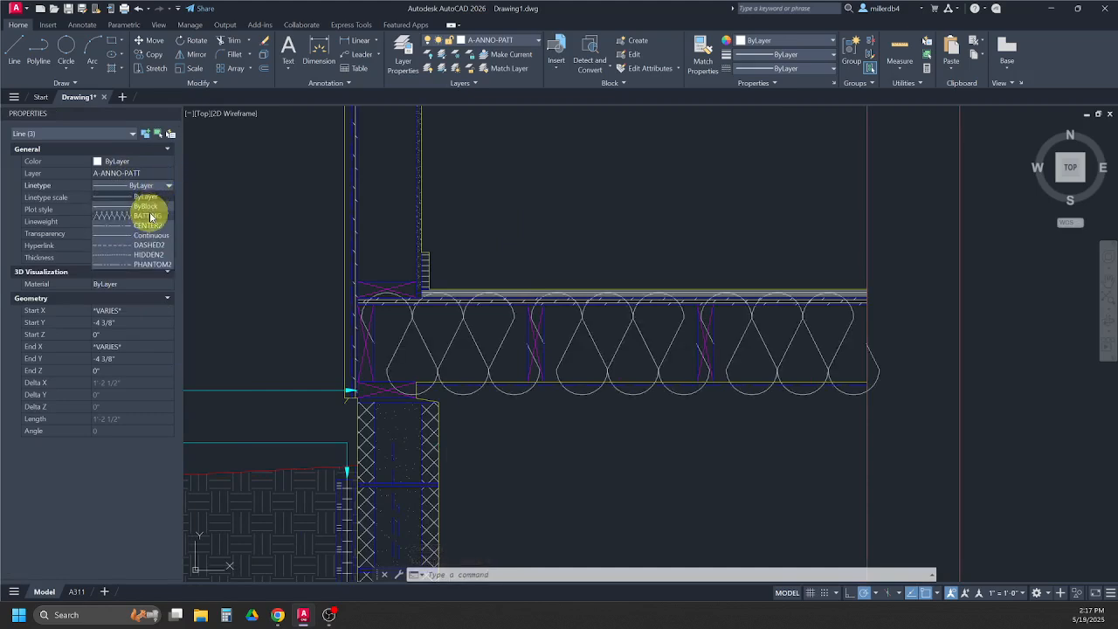
{"action": "left_click", "coordinate": [148, 216]}
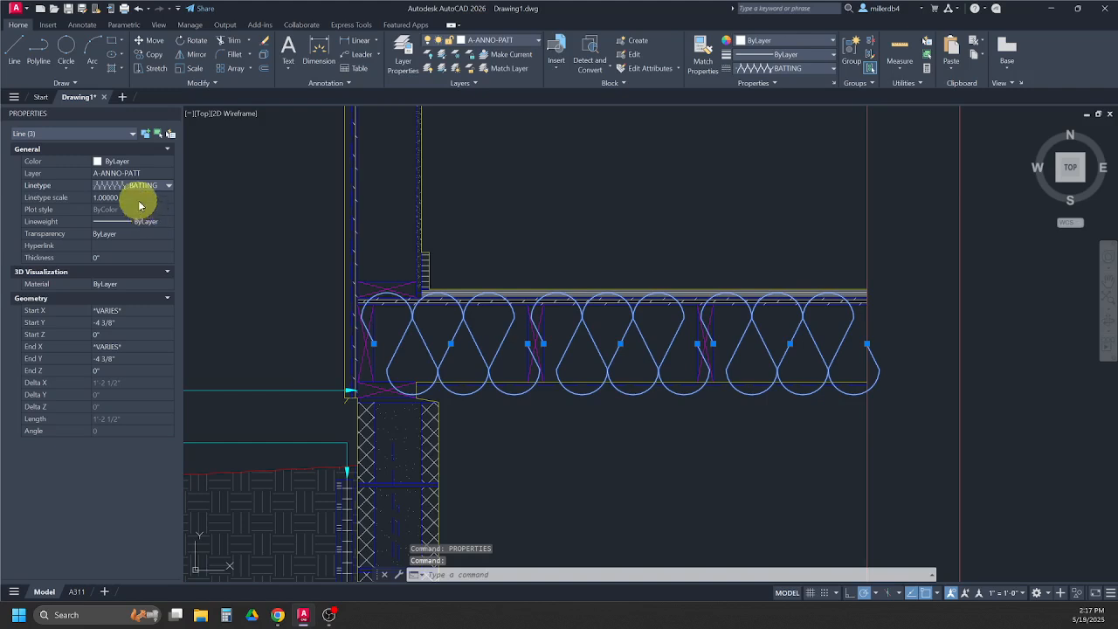
Step: Try linetype scales of 0.65, 0.70 and 0.72 on the three joist bay batting lines
{"action": "left_click", "coordinate": [137, 197]}
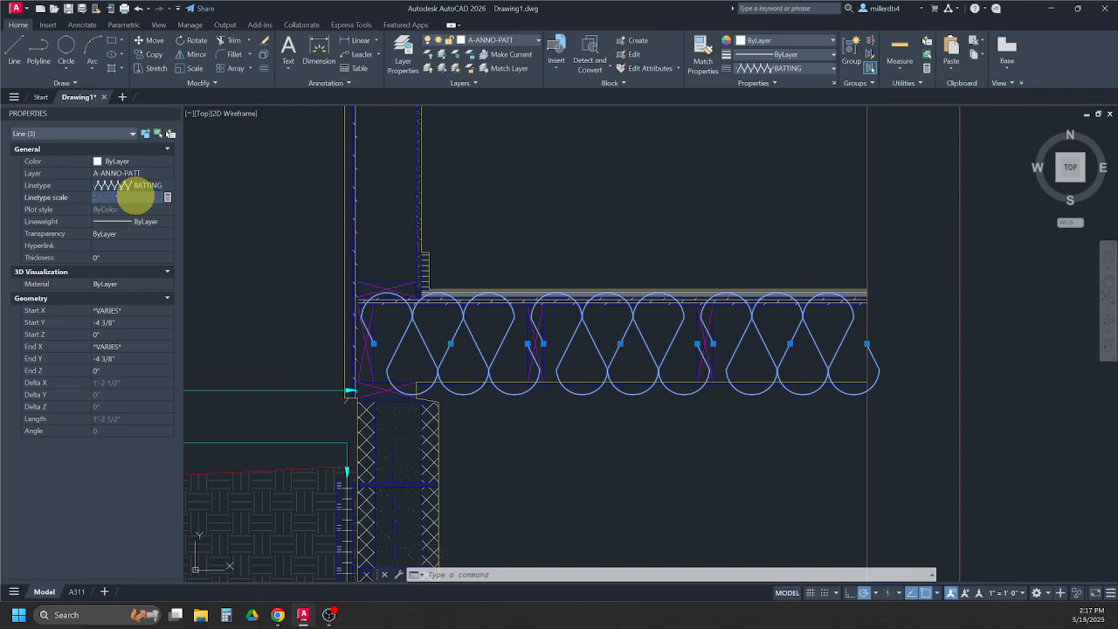
{"action": "key", "text": "Return"}
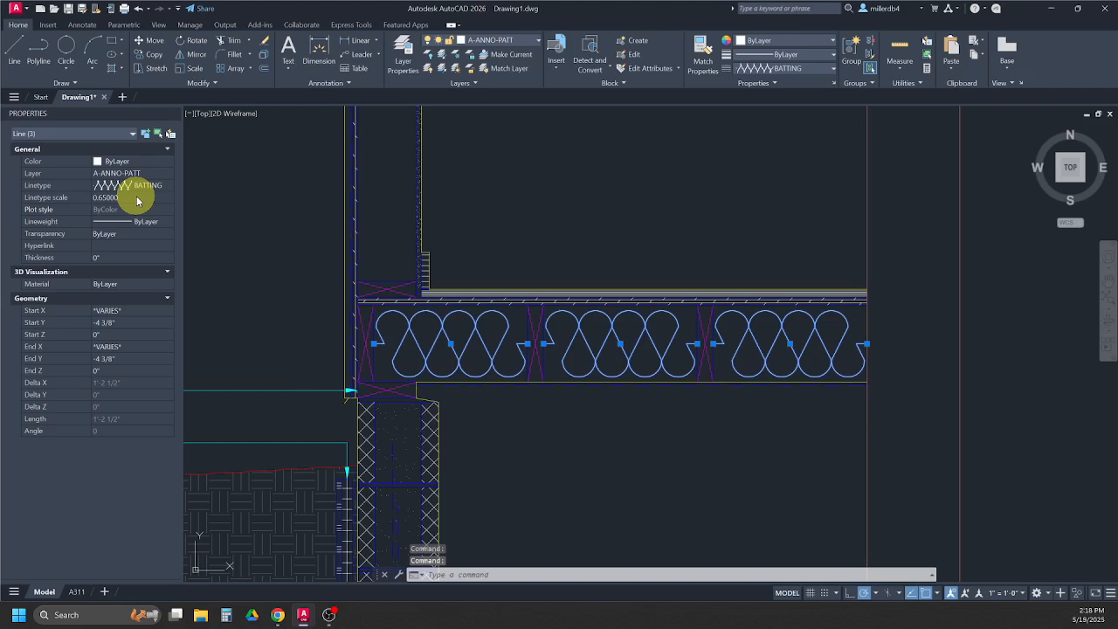
{"action": "left_click", "coordinate": [137, 198]}
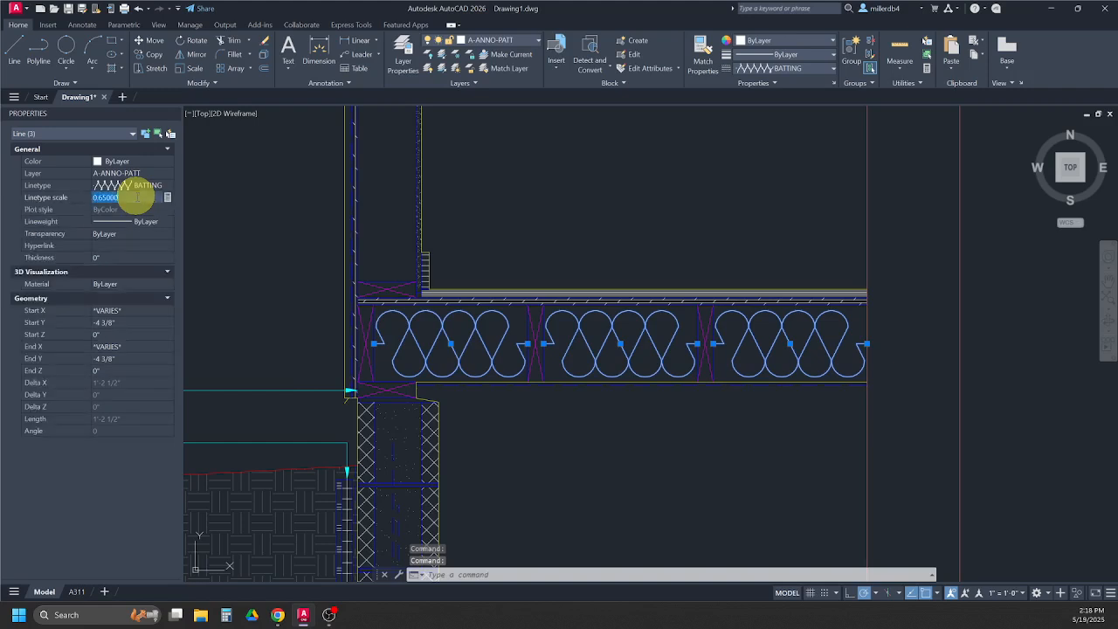
{"action": "key", "text": "Return"}
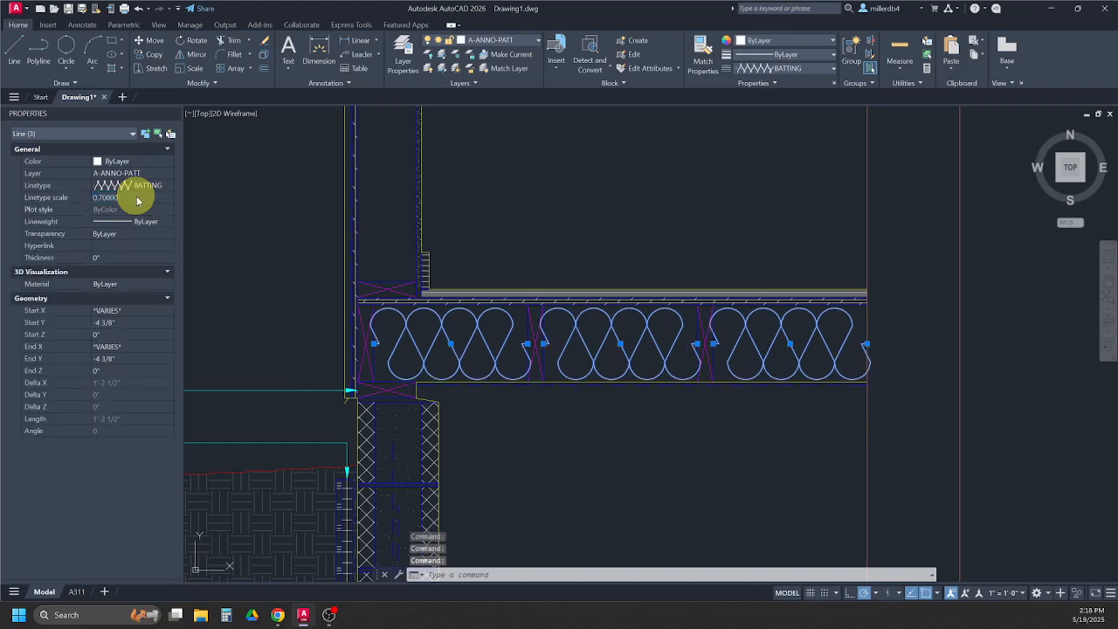
{"action": "left_click", "coordinate": [137, 199]}
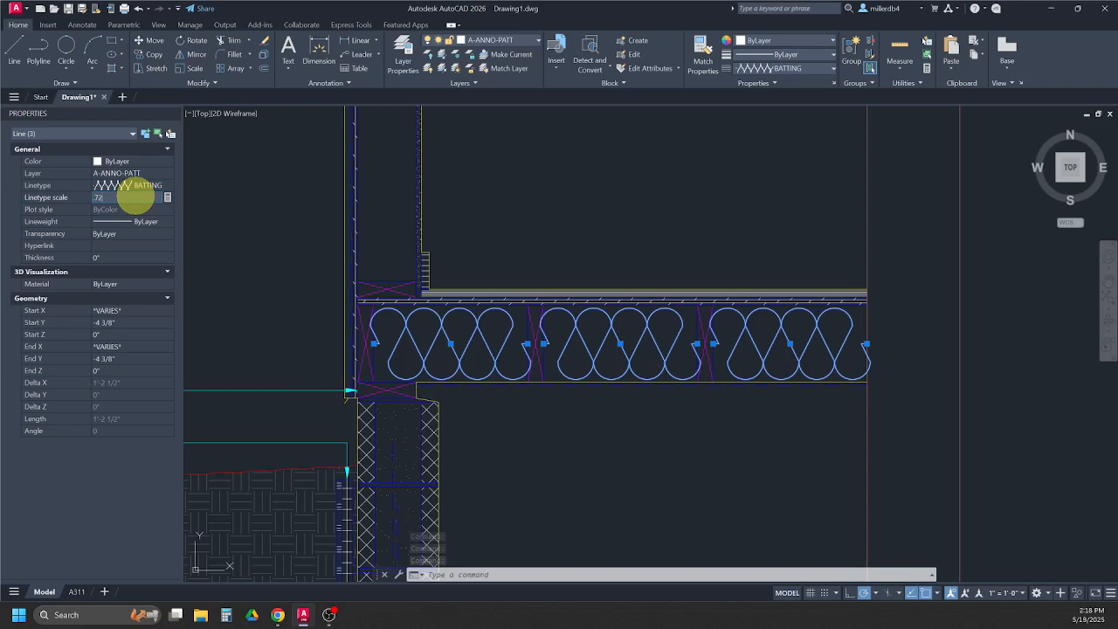
{"action": "type", "text": ".72"}
{"action": "key", "text": "Return"}
Step: Stretch the rimboard end of the first joist bay's batting line inward until the line is about 1'-1 11/16" long
{"action": "scroll", "coordinate": [375, 337], "scroll_direction": "up", "scroll_amount": 4}
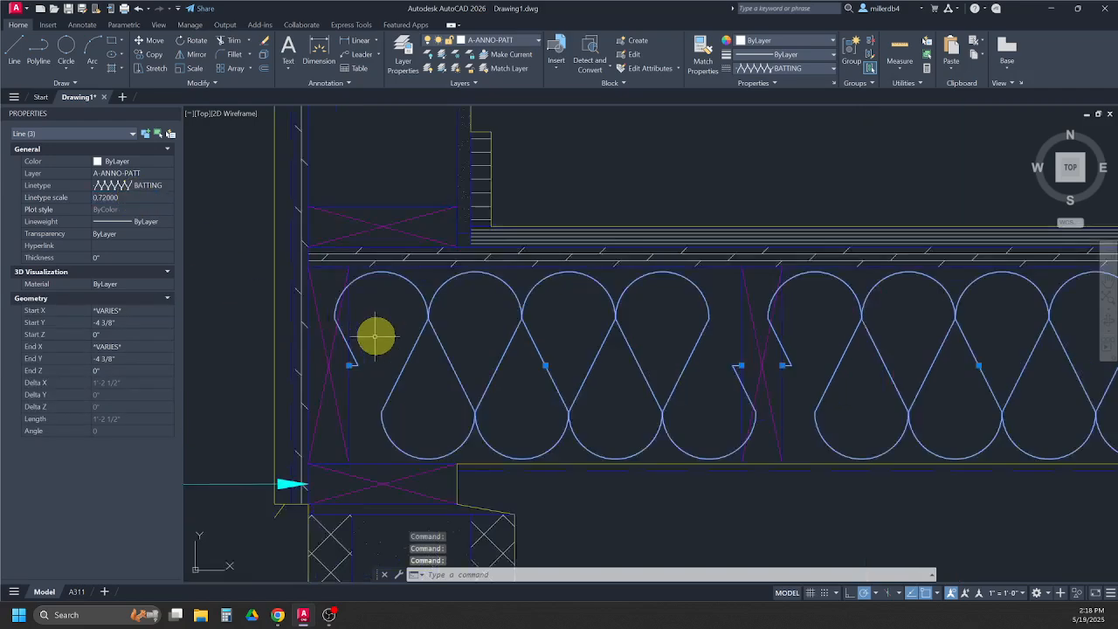
{"action": "scroll", "coordinate": [376, 337], "scroll_direction": "up", "scroll_amount": 2}
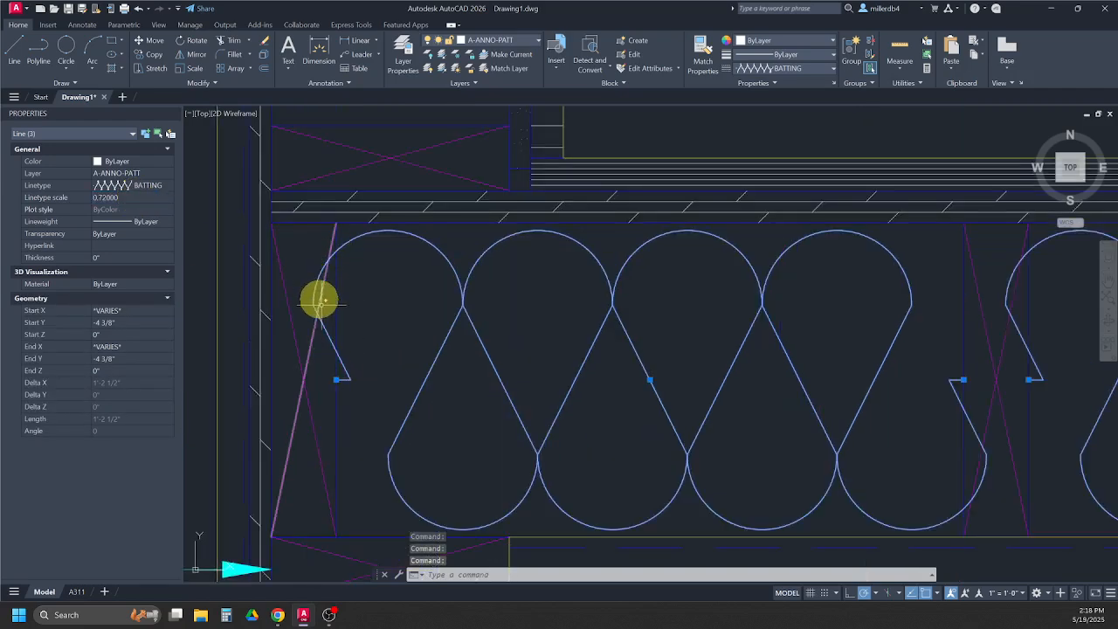
{"action": "left_click", "coordinate": [337, 380]}
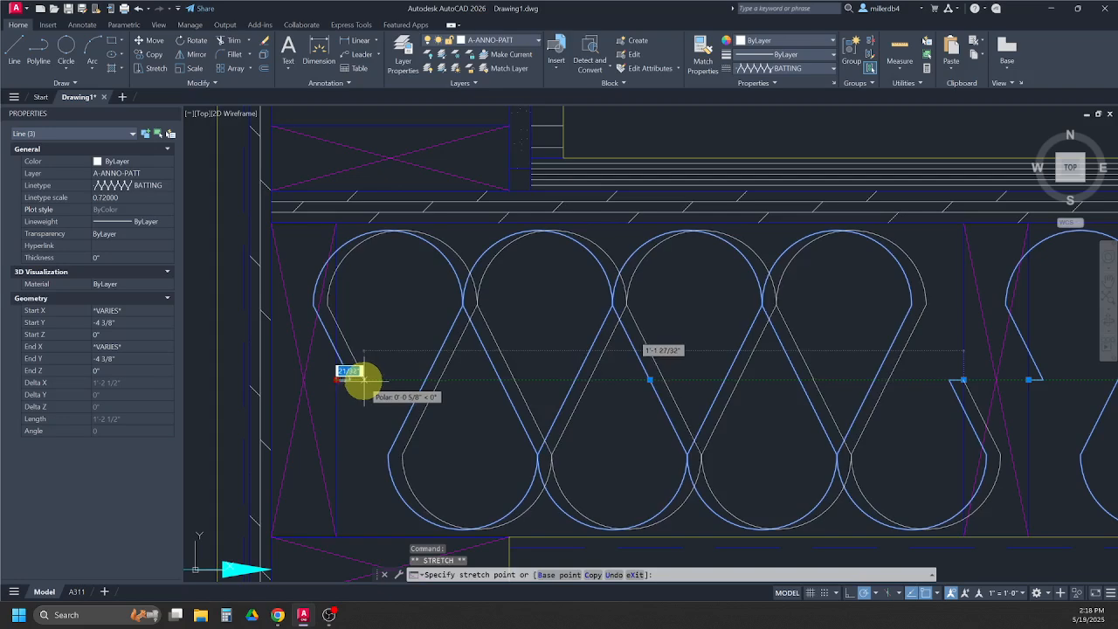
{"action": "scroll", "coordinate": [362, 379], "scroll_direction": "up", "scroll_amount": 4}
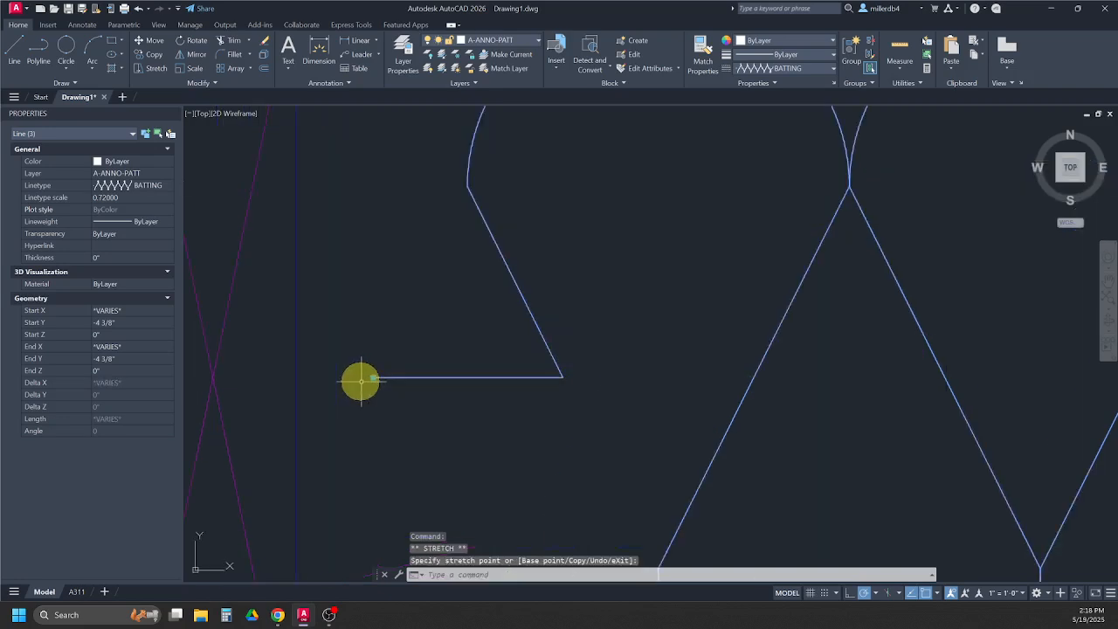
{"action": "left_click", "coordinate": [373, 378]}
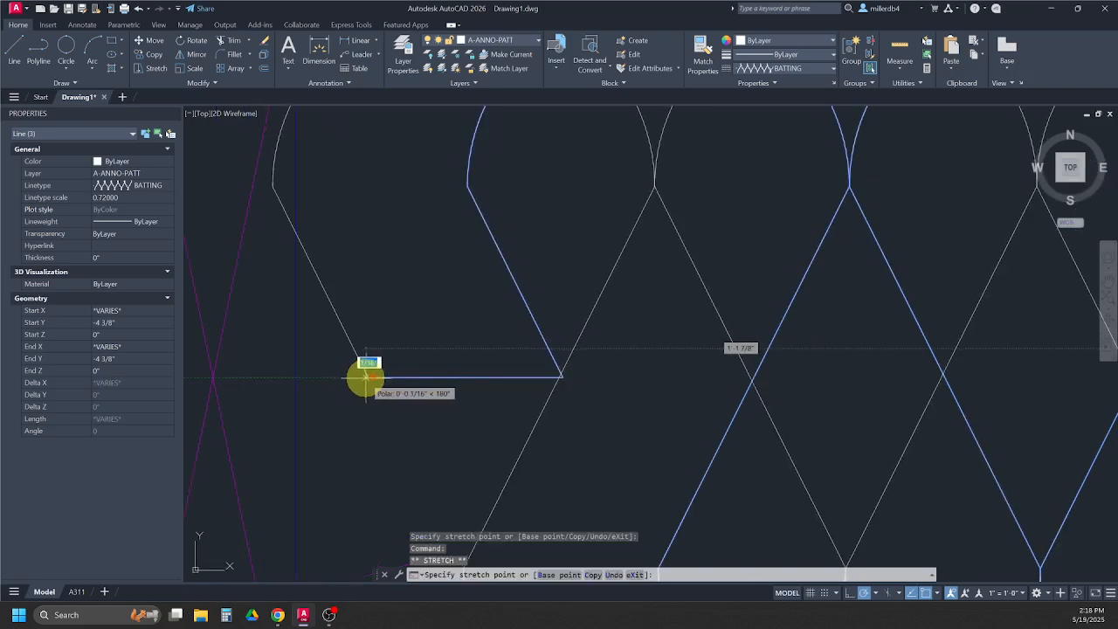
{"action": "left_click", "coordinate": [366, 378]}
{"action": "left_click", "coordinate": [368, 379]}
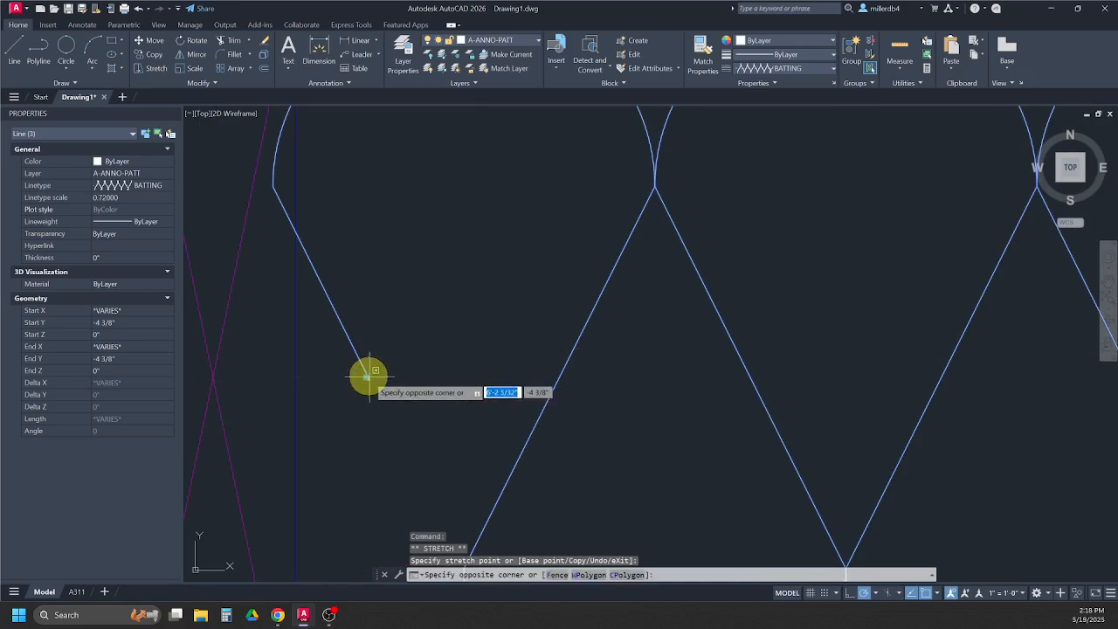
{"action": "left_click", "coordinate": [365, 377]}
{"action": "left_click", "coordinate": [366, 378]}
{"action": "scroll", "coordinate": [372, 379], "scroll_direction": "down", "scroll_amount": 5}
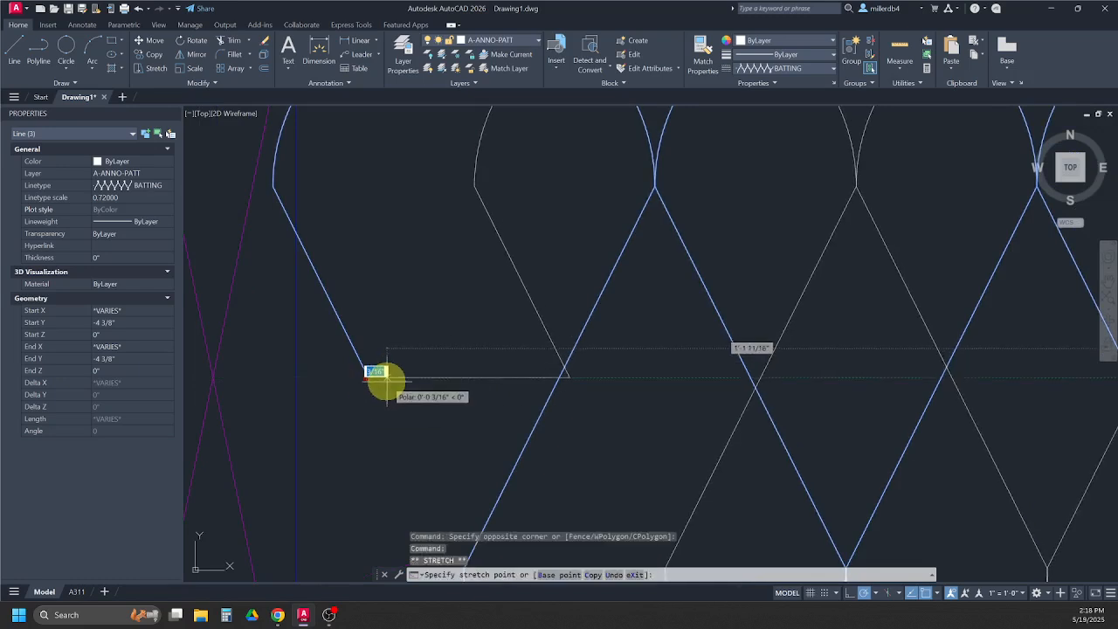
{"action": "middle_click_drag", "start_coordinate": [619, 391], "coordinate": [531, 387]}
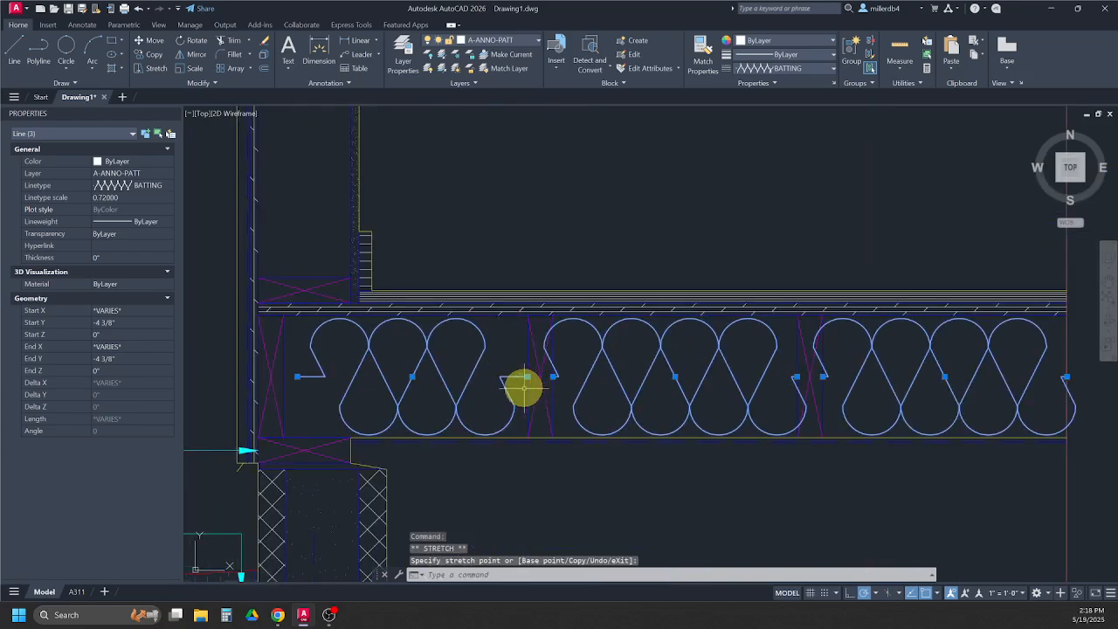
{"action": "scroll", "coordinate": [299, 377], "scroll_direction": "up", "scroll_amount": 2}
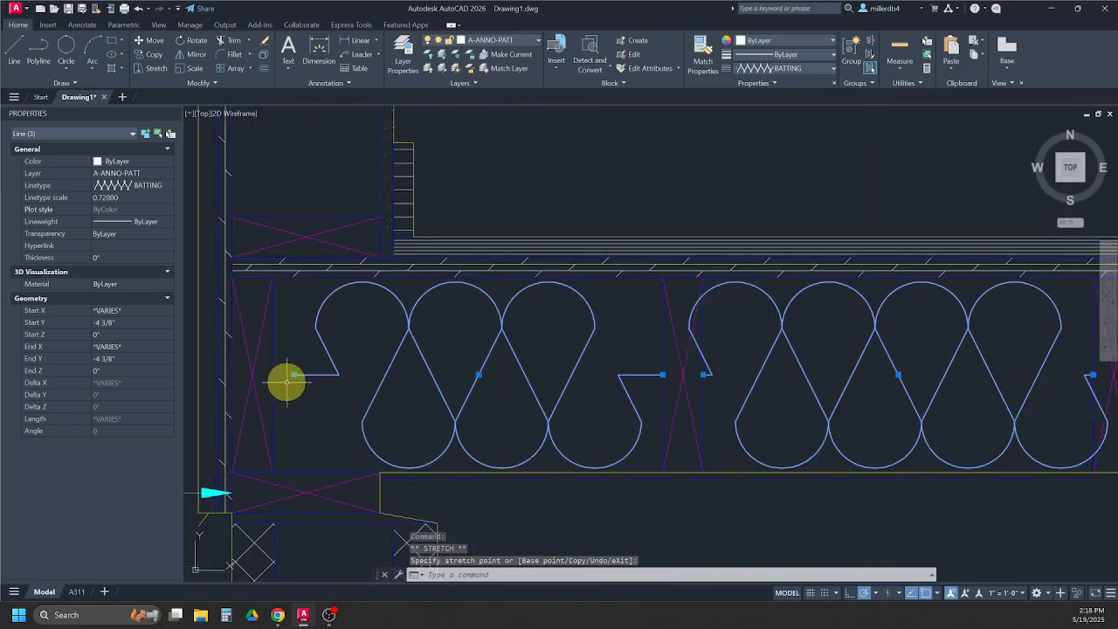
Step: Set the linetype scale of the three joist bay batting lines to 0.7
{"action": "left_click", "coordinate": [135, 197]}
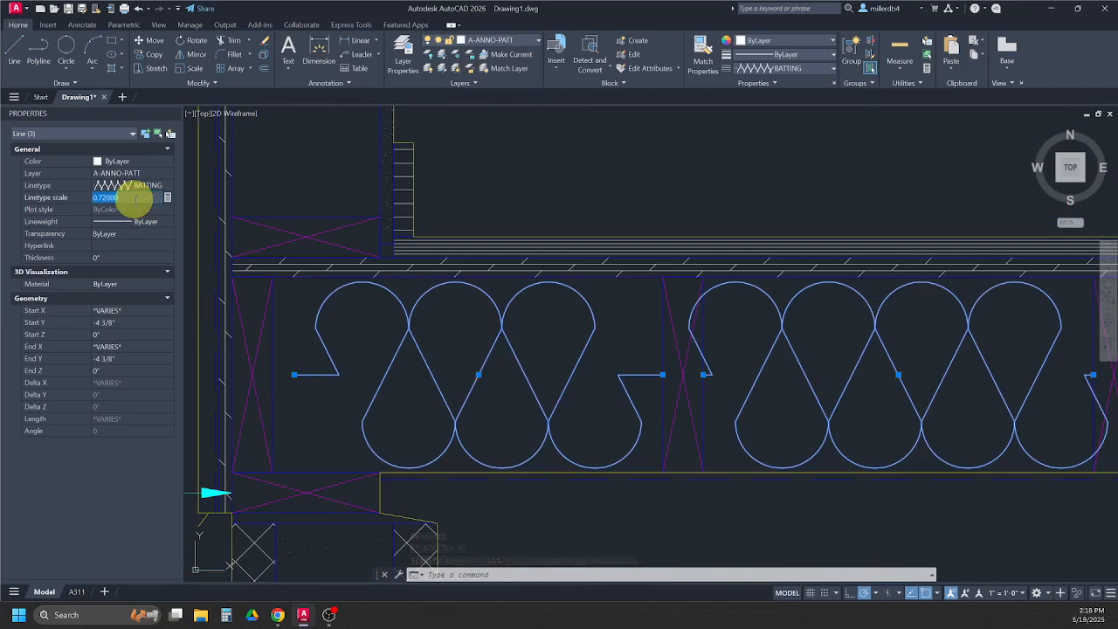
{"action": "type", "text": ".7"}
{"action": "key", "text": "Return"}
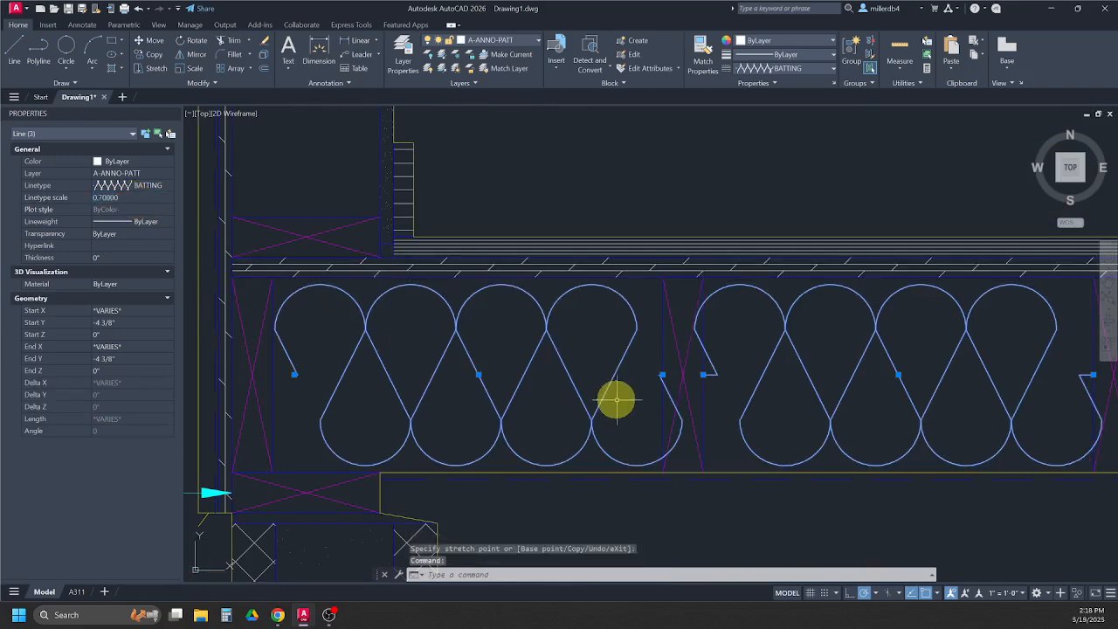
Step: Shorten the first bay's batting line by about 9/32" at its joist end and extend its rimboard end by about 1/32"
{"action": "scroll", "coordinate": [657, 376], "scroll_direction": "up", "scroll_amount": 4}
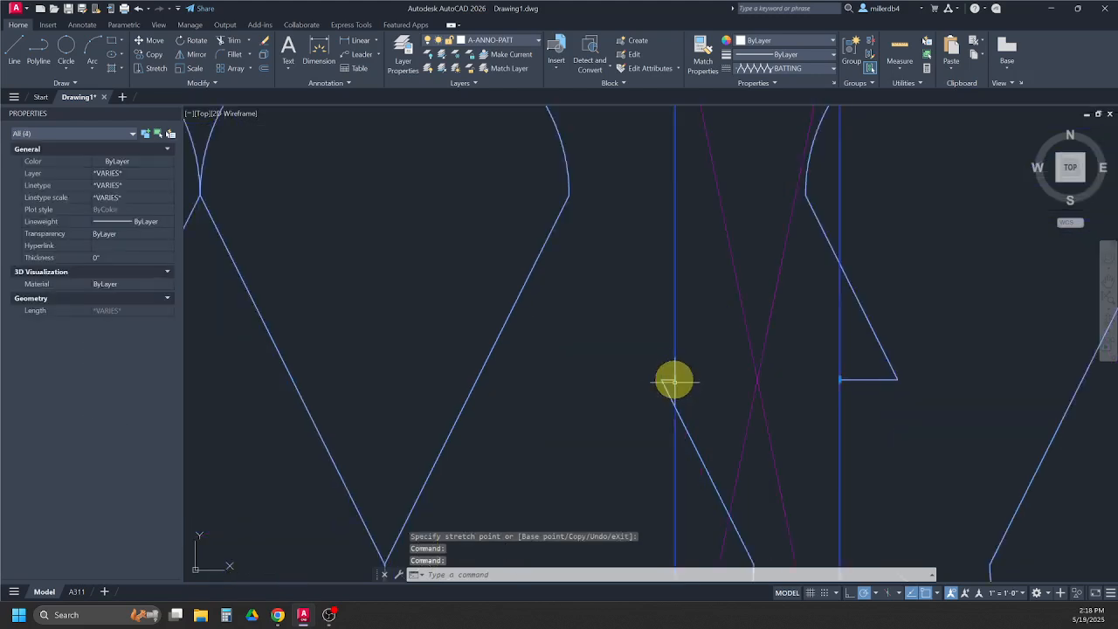
{"action": "key", "text": "Escape"}
{"action": "key", "text": "Escape"}
{"action": "left_click", "coordinate": [665, 381]}
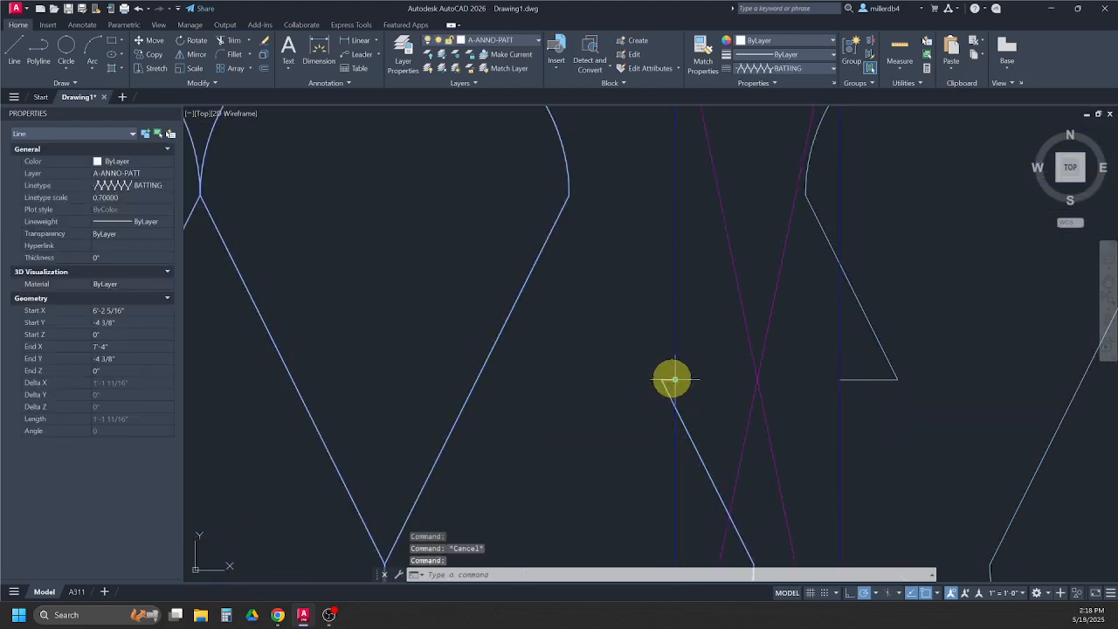
{"action": "left_click", "coordinate": [668, 378]}
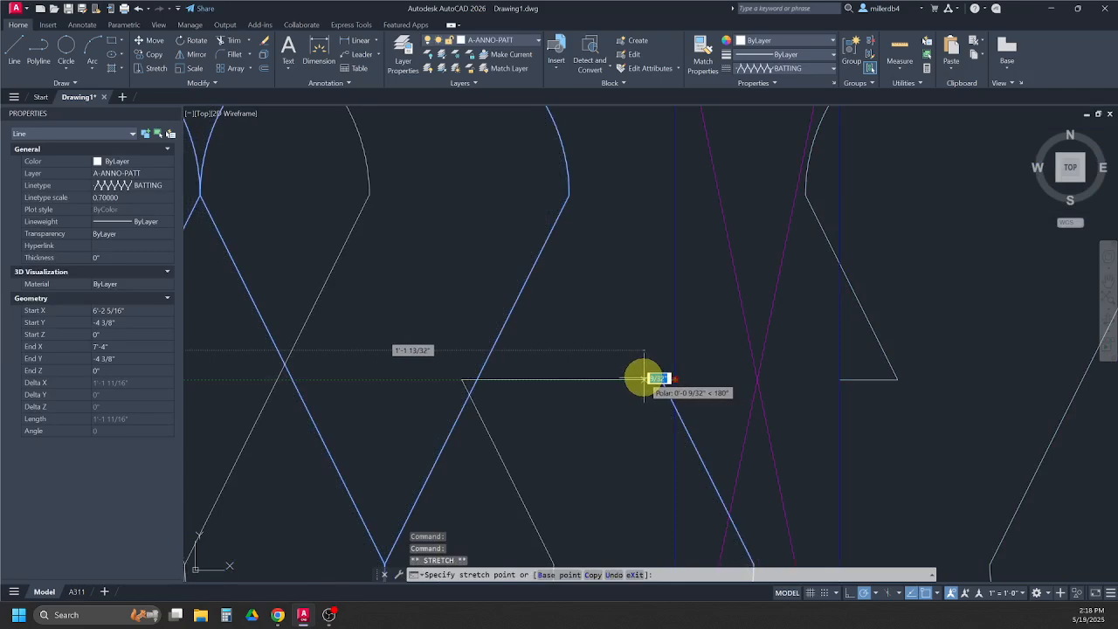
{"action": "scroll", "coordinate": [647, 379], "scroll_direction": "down", "scroll_amount": 4}
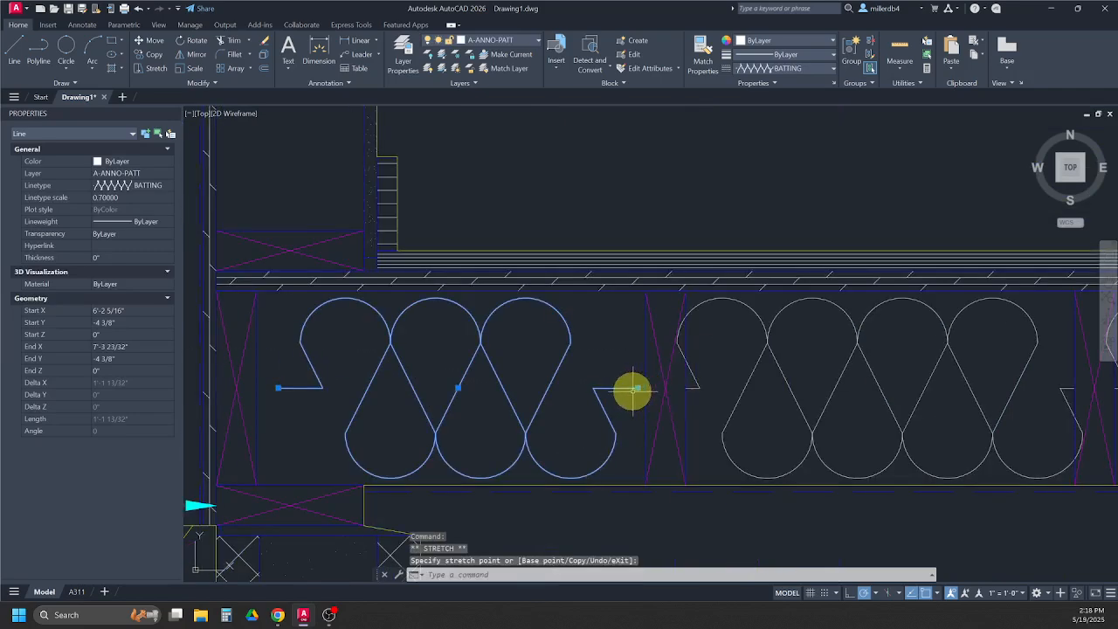
{"action": "scroll", "coordinate": [272, 394], "scroll_direction": "up", "scroll_amount": 5}
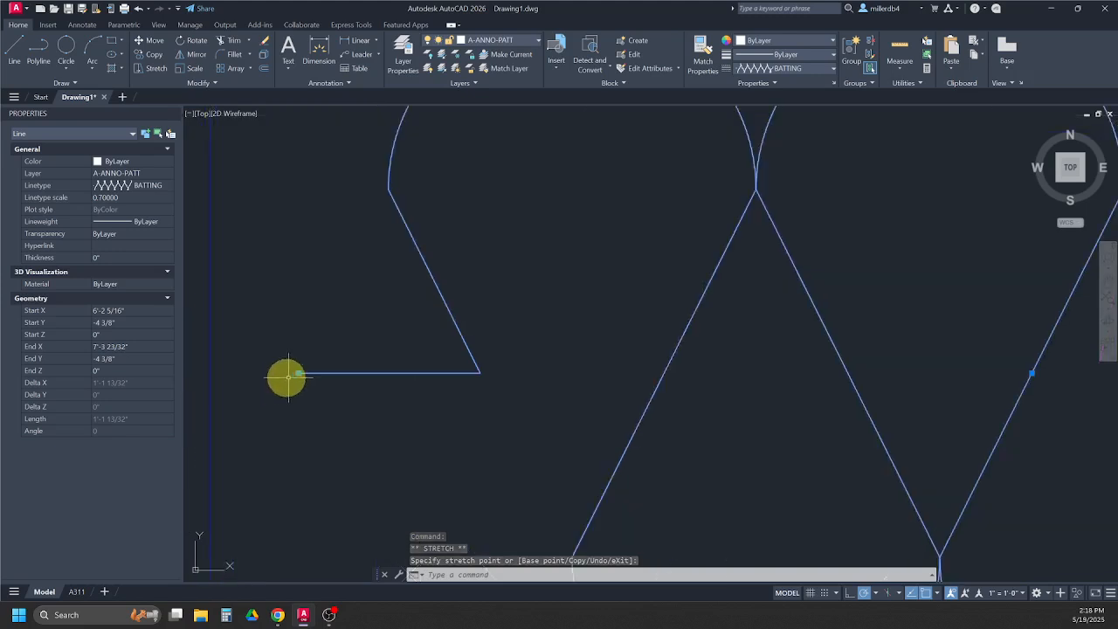
{"action": "left_click", "coordinate": [292, 373]}
{"action": "left_click", "coordinate": [293, 373]}
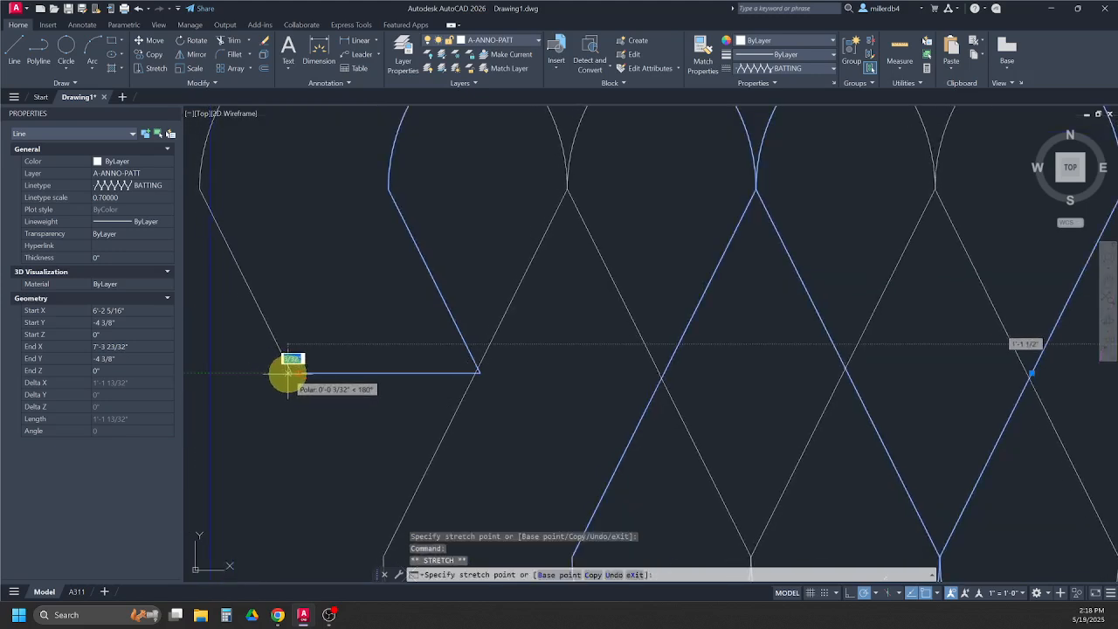
{"action": "left_click", "coordinate": [287, 373]}
{"action": "key", "text": "Escape"}
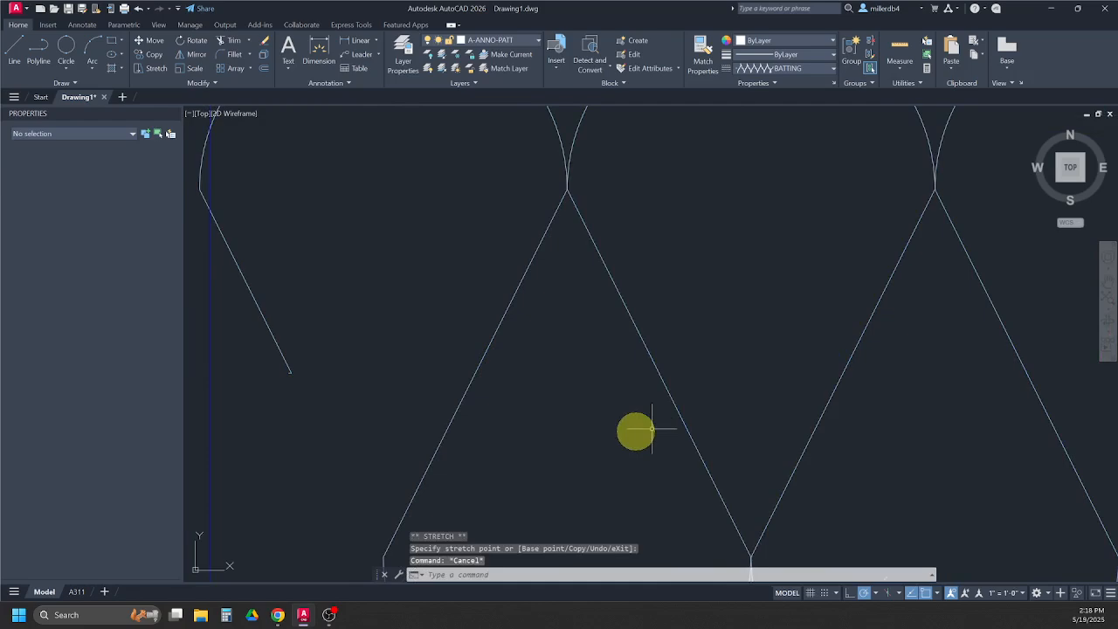
Step: Draw a 1'-8" vertical line down the middle of the stud wall cavity, from the sill framing to the bottom plate
{"action": "scroll", "coordinate": [774, 425], "scroll_direction": "down", "scroll_amount": 5}
{"action": "middle_click_drag", "start_coordinate": [774, 424], "coordinate": [456, 407]}
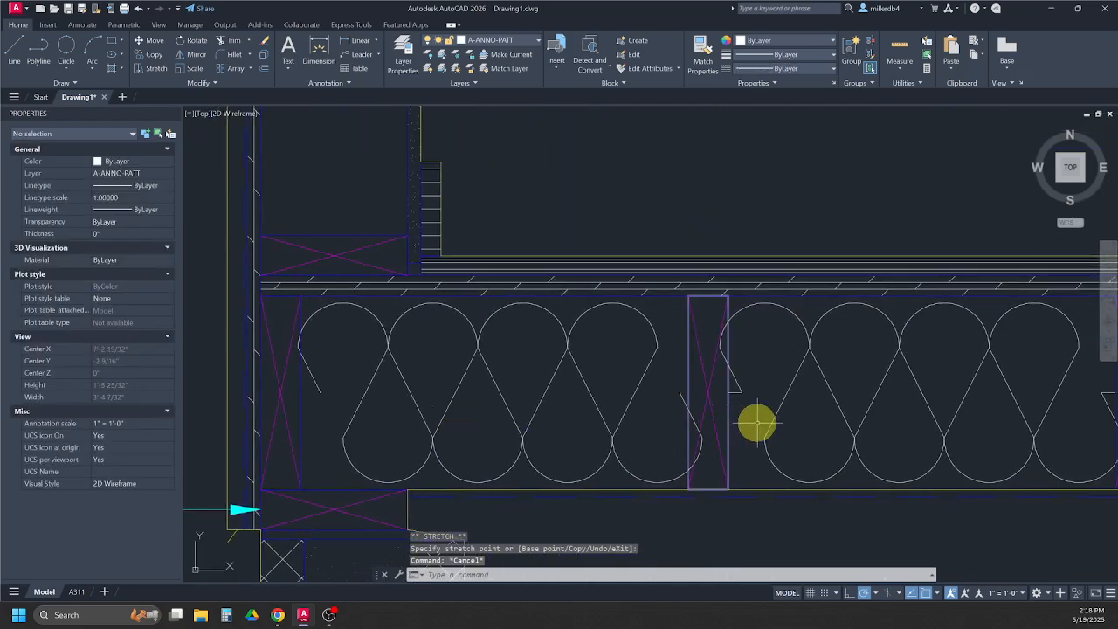
{"action": "scroll", "coordinate": [803, 421], "scroll_direction": "down", "scroll_amount": 3}
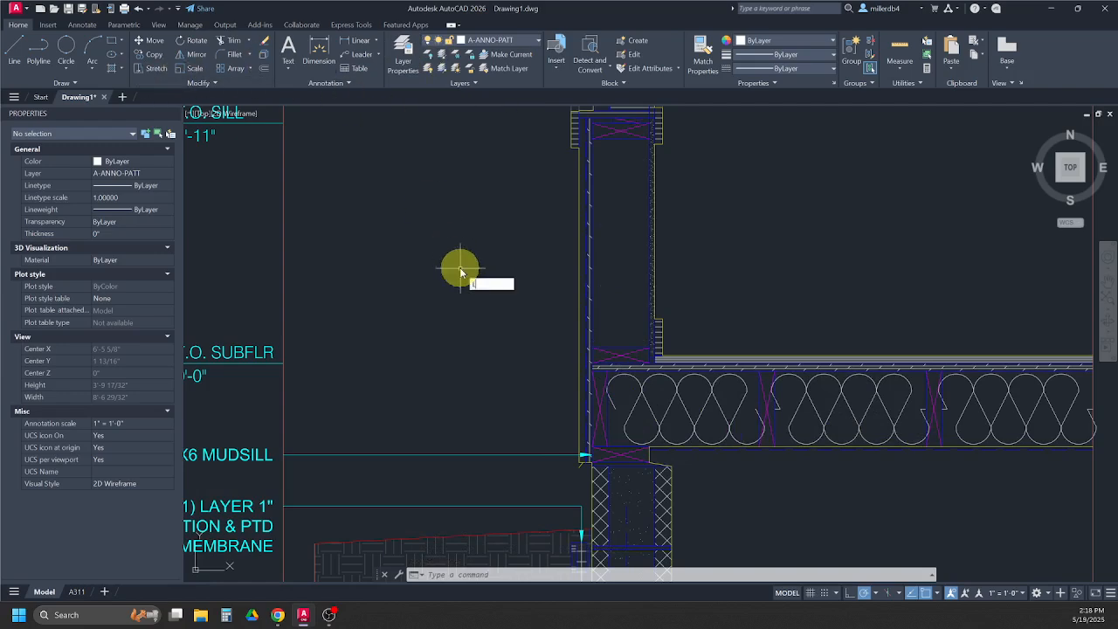
{"action": "key", "text": "Return"}
{"action": "left_click", "coordinate": [620, 140]}
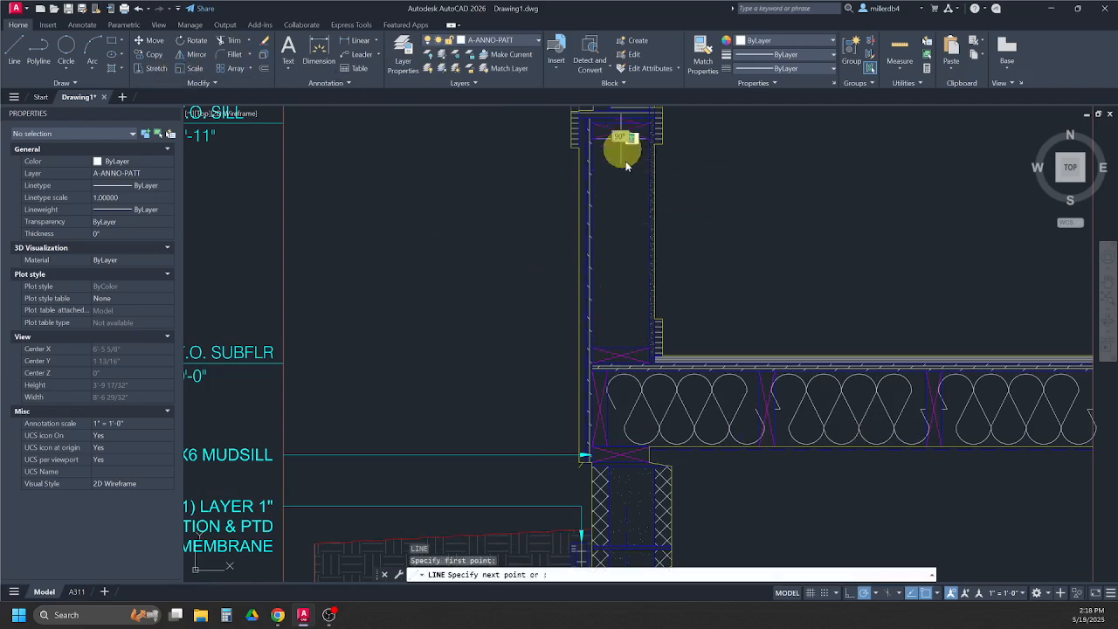
{"action": "left_click", "coordinate": [617, 353]}
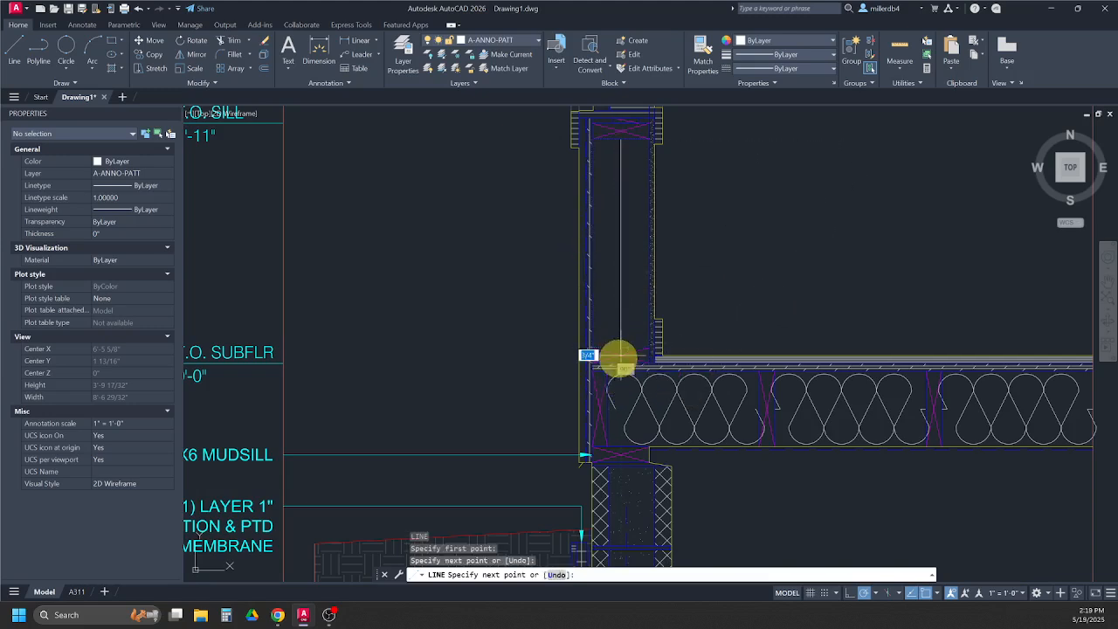
{"action": "key", "text": "Escape"}
Step: Change the wall cavity line's linetype to BATTING and set its linetype scale to 0.5
{"action": "left_click", "coordinate": [620, 281]}
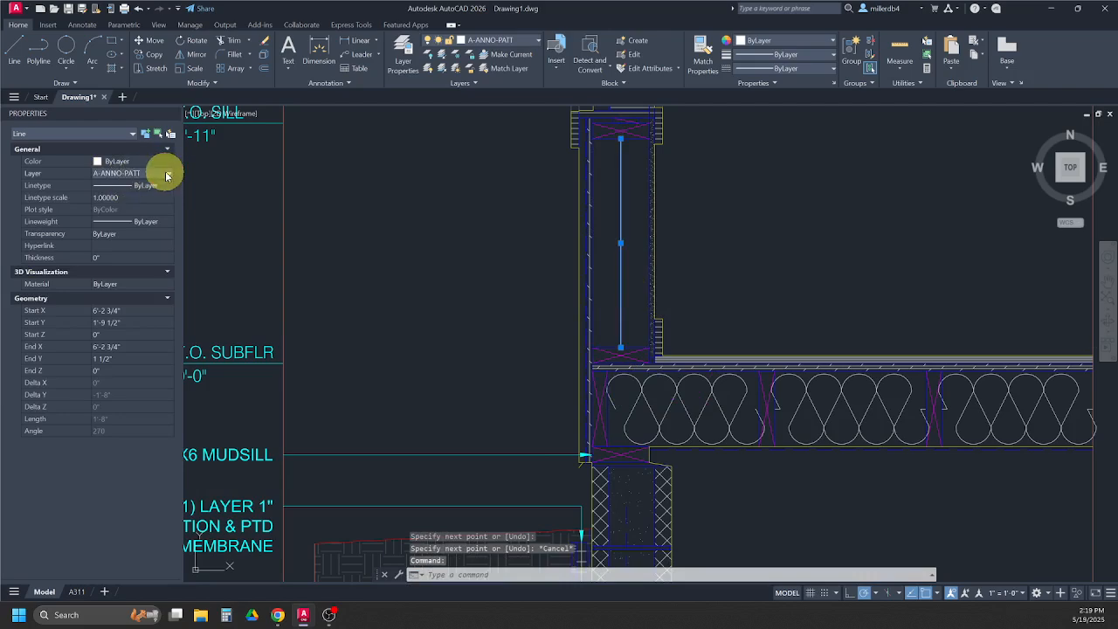
{"action": "left_click", "coordinate": [158, 184]}
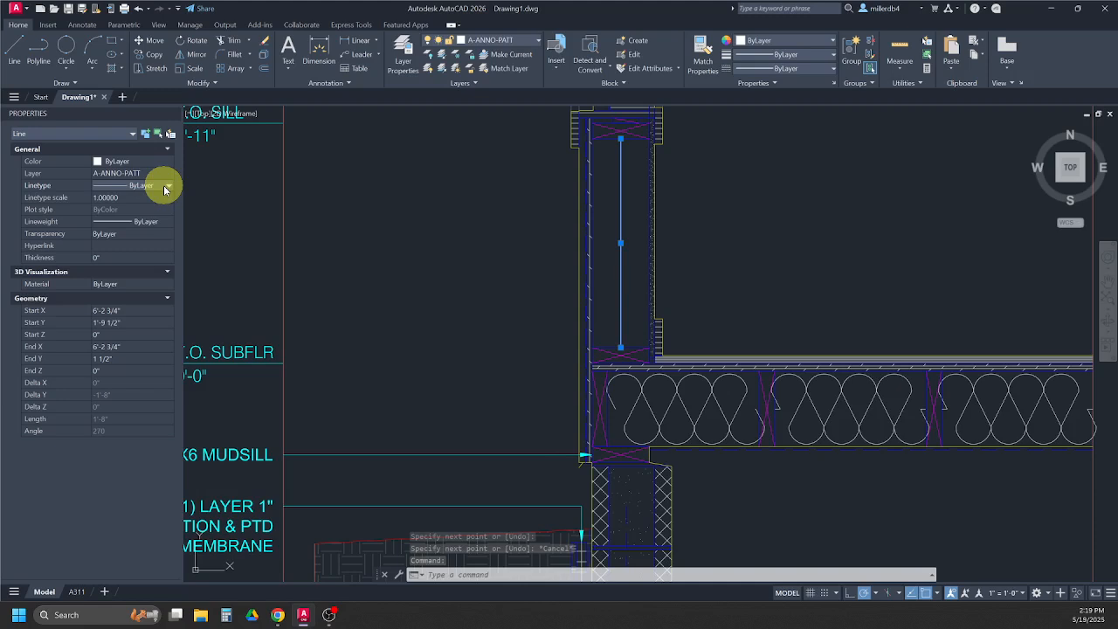
{"action": "left_click", "coordinate": [147, 215]}
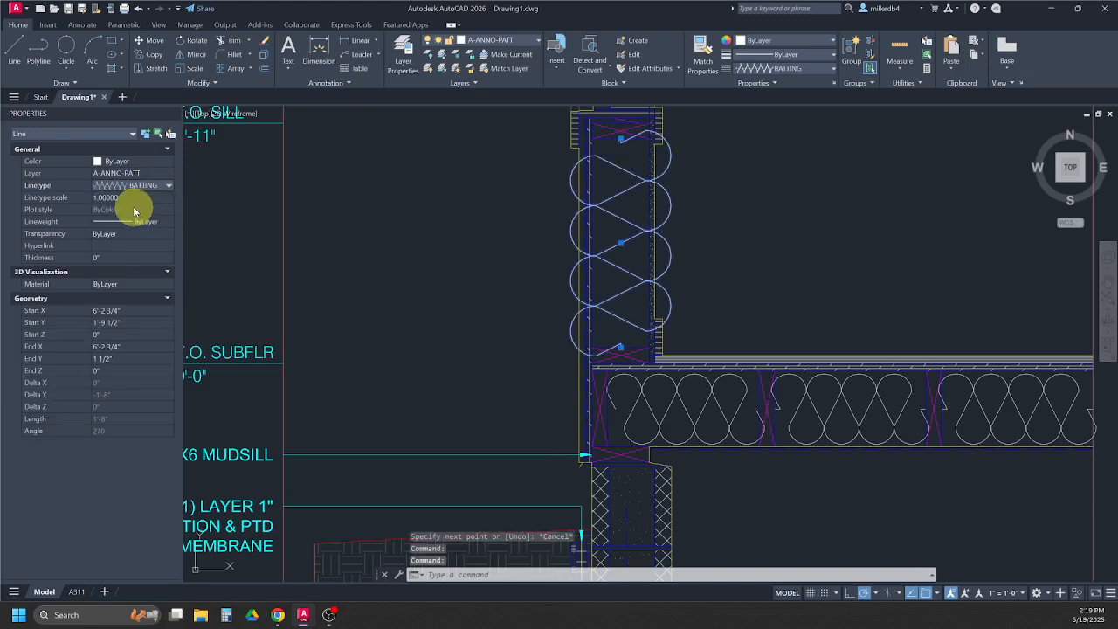
{"action": "left_click", "coordinate": [131, 198]}
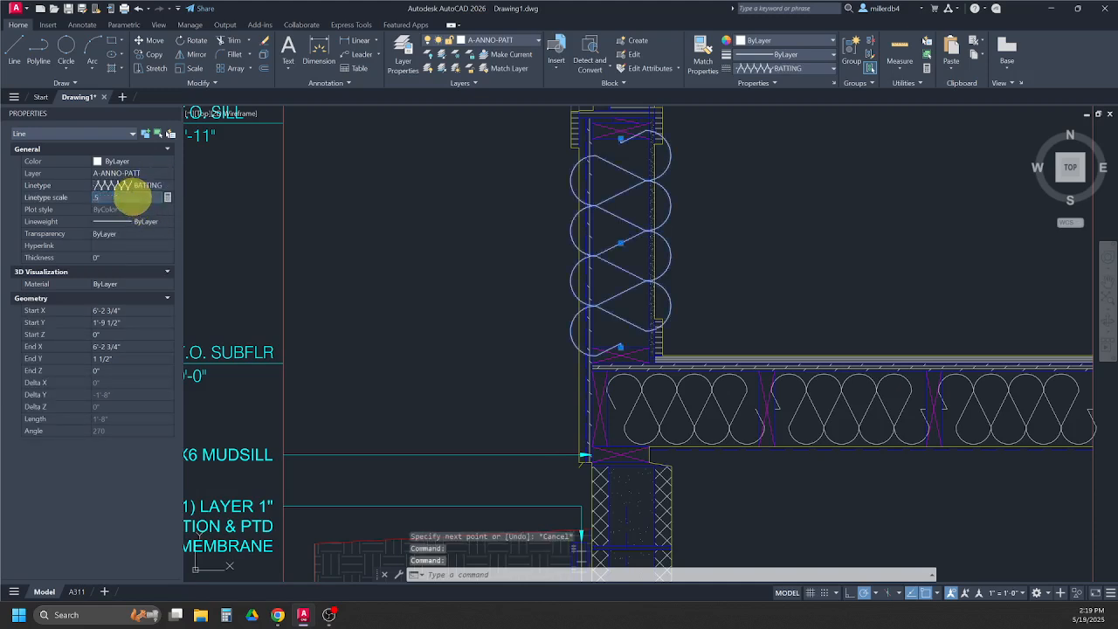
{"action": "type", "text": ".5"}
{"action": "key", "text": "Return"}
Step: Set the linetype scale of the wall cavity's batting line to 0.56
{"action": "scroll", "coordinate": [568, 288], "scroll_direction": "down", "scroll_amount": 5}
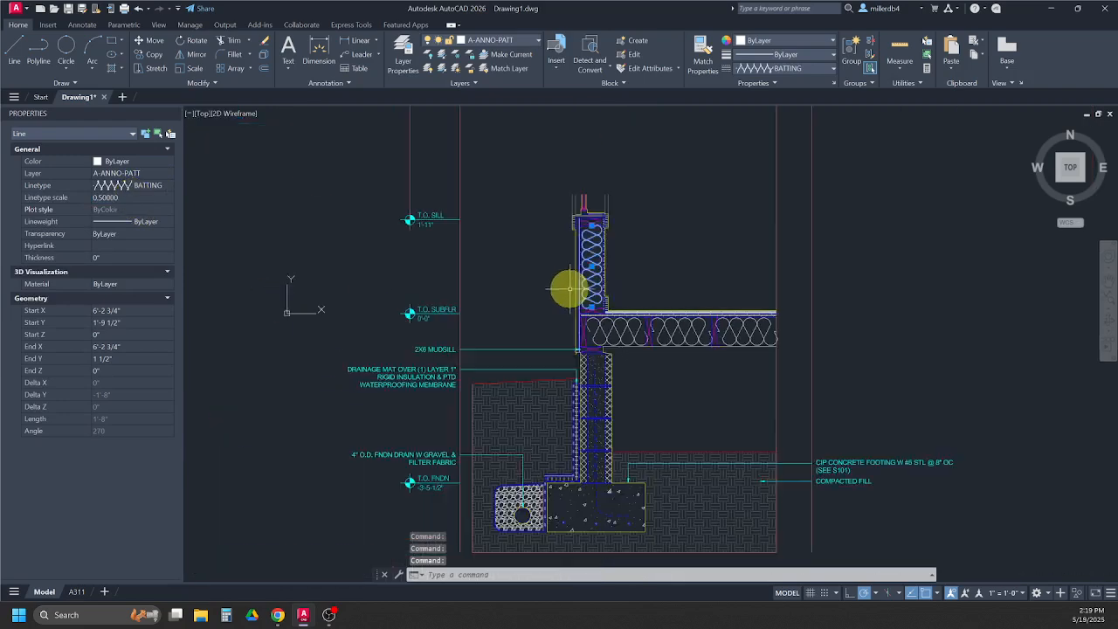
{"action": "left_click", "coordinate": [126, 197]}
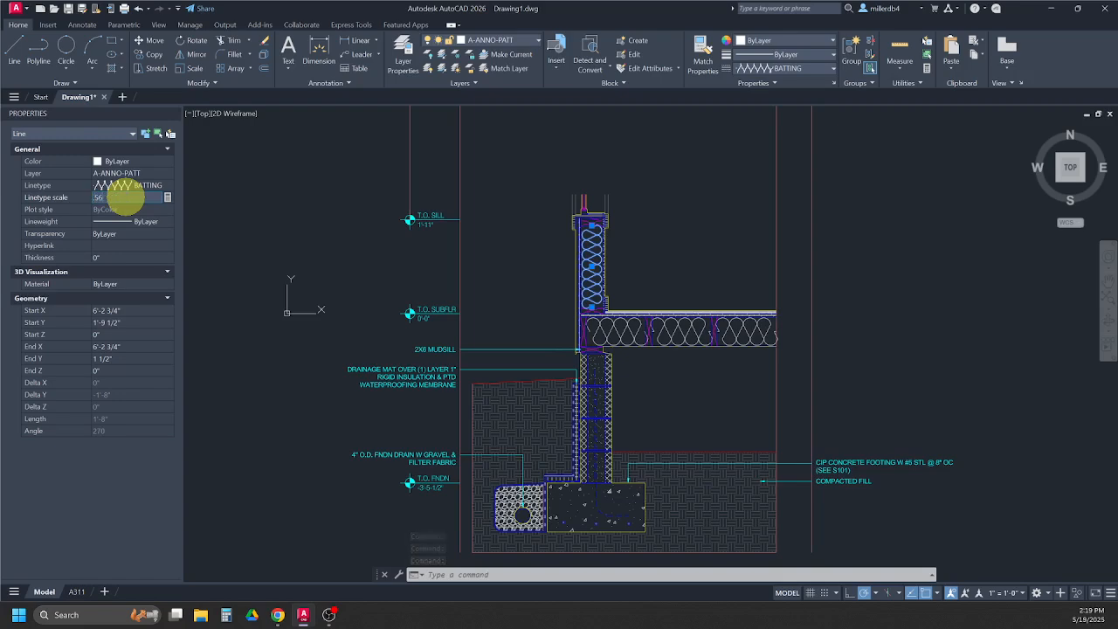
{"action": "scroll", "coordinate": [615, 236], "scroll_direction": "up", "scroll_amount": 2}
{"action": "key", "text": "Escape"}
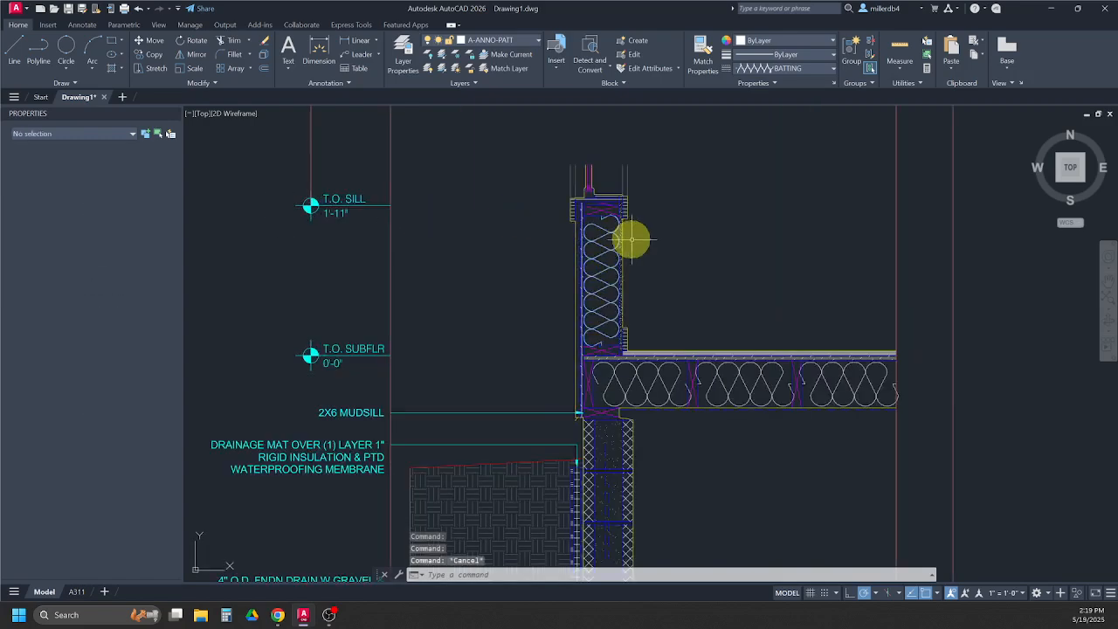
Step: Draw a 5" vertical line down the middle of the wall cavity between the double top plate and the plate above the header
{"action": "middle_click_drag", "start_coordinate": [635, 239], "coordinate": [626, 430]}
{"action": "middle_click_drag", "start_coordinate": [629, 307], "coordinate": [591, 488]}
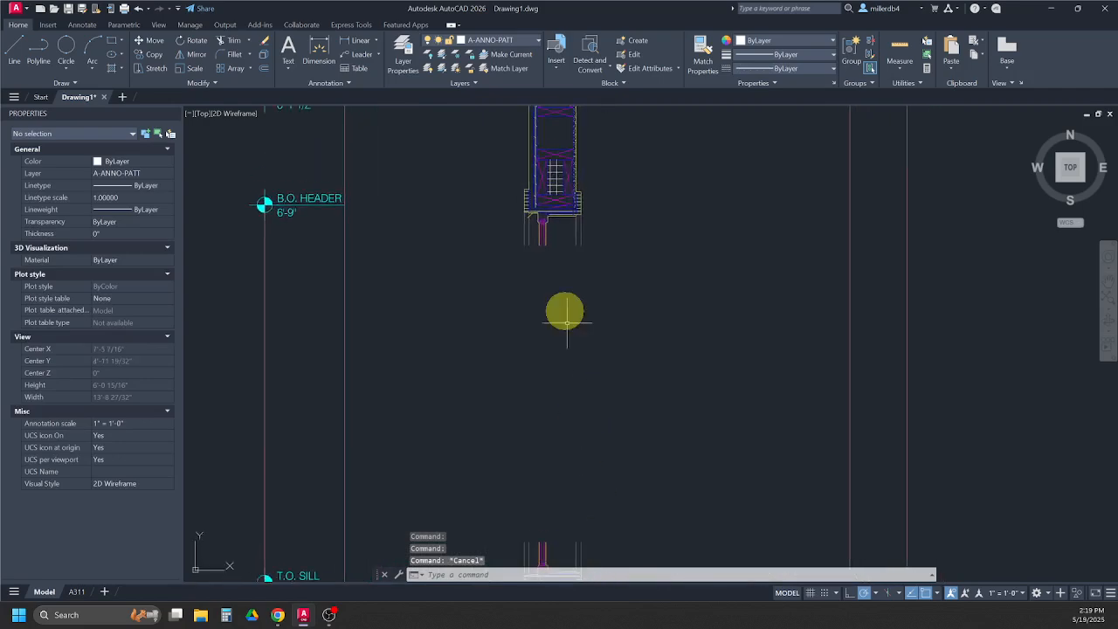
{"action": "middle_click_drag", "start_coordinate": [567, 322], "coordinate": [546, 498]}
{"action": "scroll", "coordinate": [531, 279], "scroll_direction": "up", "scroll_amount": 3}
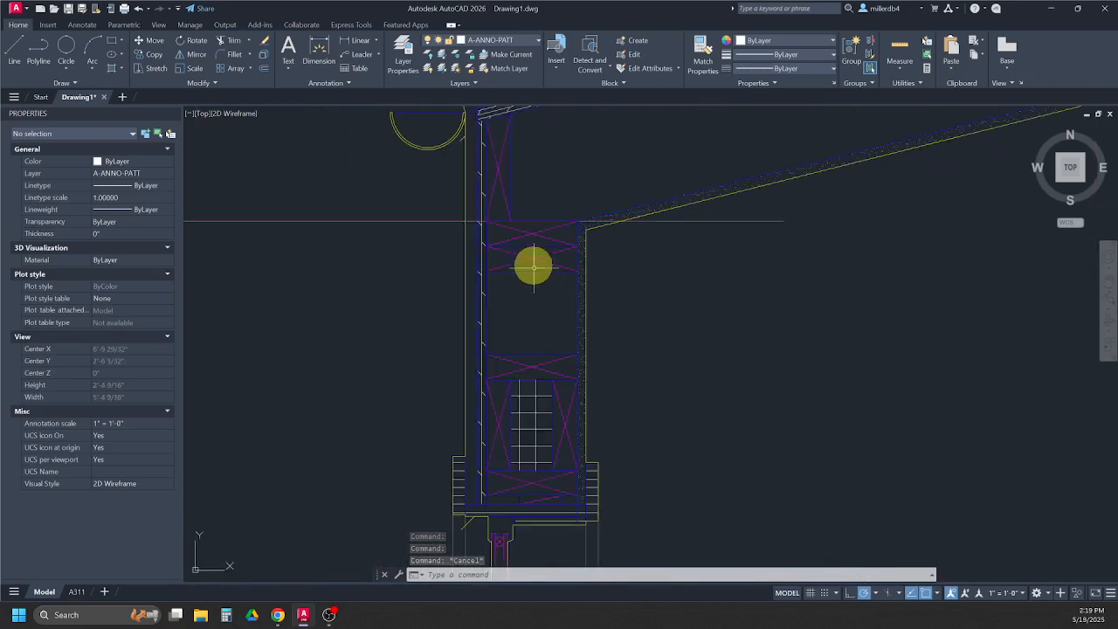
{"action": "key", "text": "l"}
{"action": "key", "text": "Return"}
{"action": "left_click", "coordinate": [532, 269]}
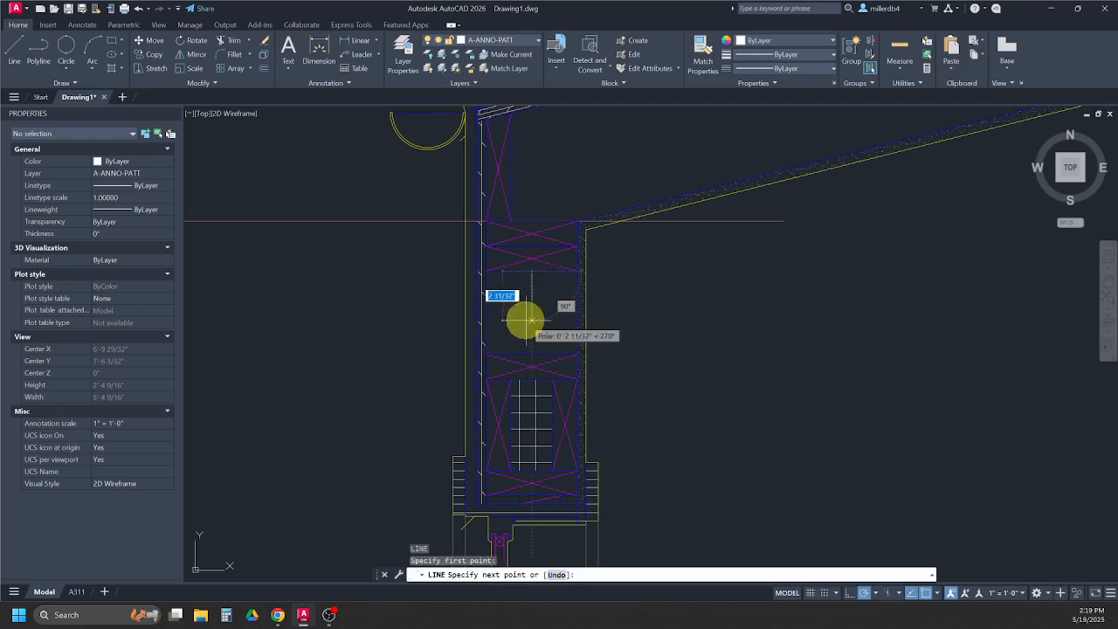
{"action": "left_click", "coordinate": [532, 350]}
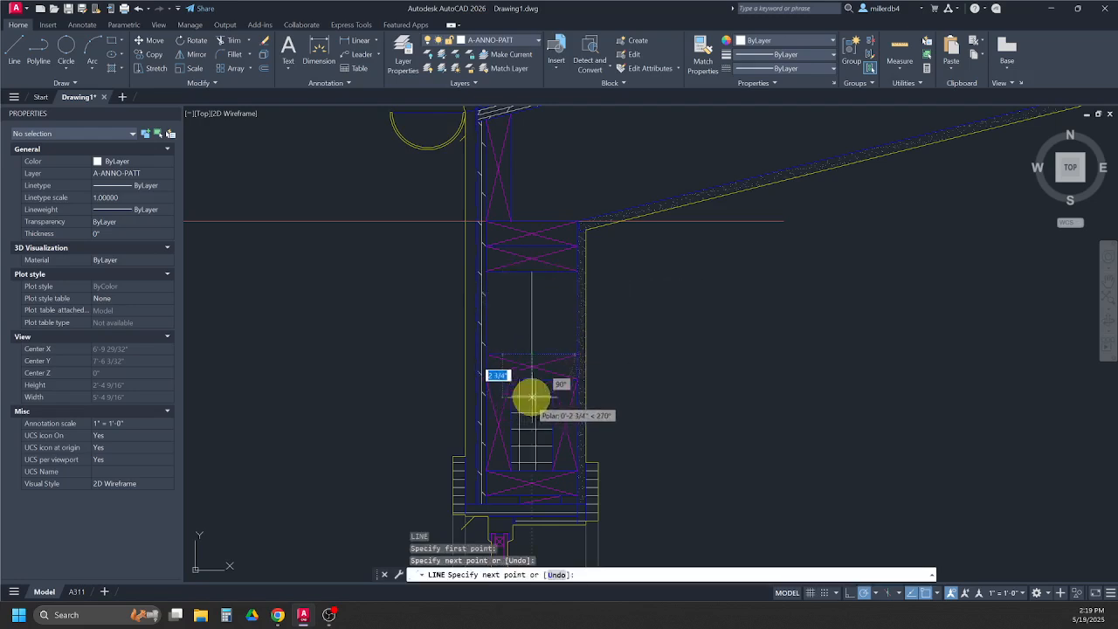
{"action": "key", "text": "Escape"}
Step: Change the upper cavity line's linetype to BATTING and set its linetype scale to 0.6
{"action": "left_click", "coordinate": [531, 330]}
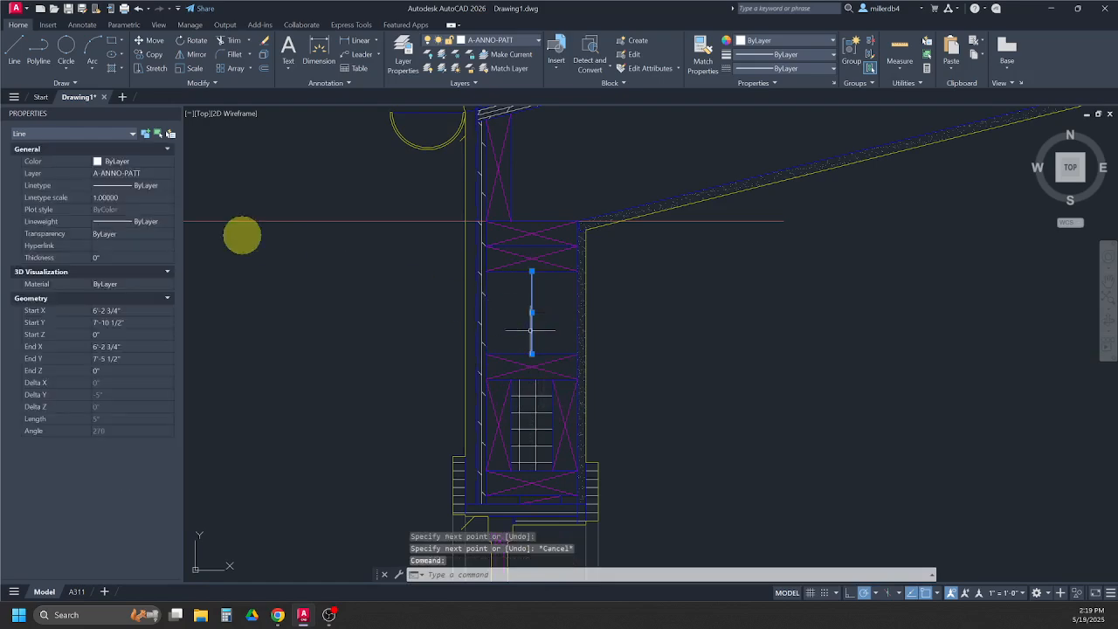
{"action": "left_click", "coordinate": [163, 188]}
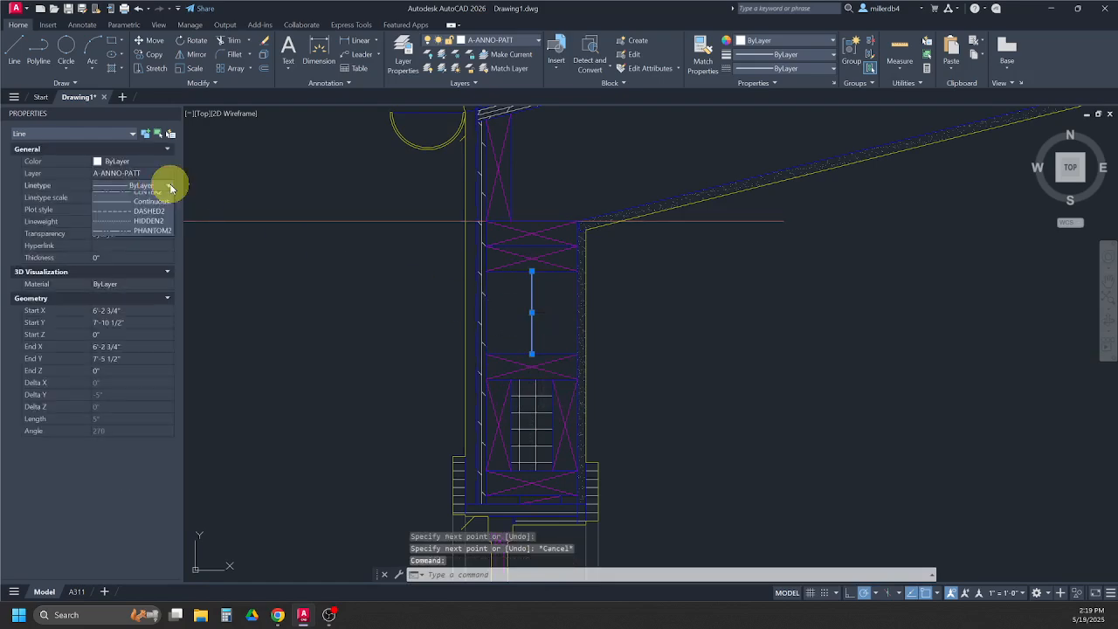
{"action": "left_click", "coordinate": [145, 217]}
{"action": "left_click", "coordinate": [141, 201]}
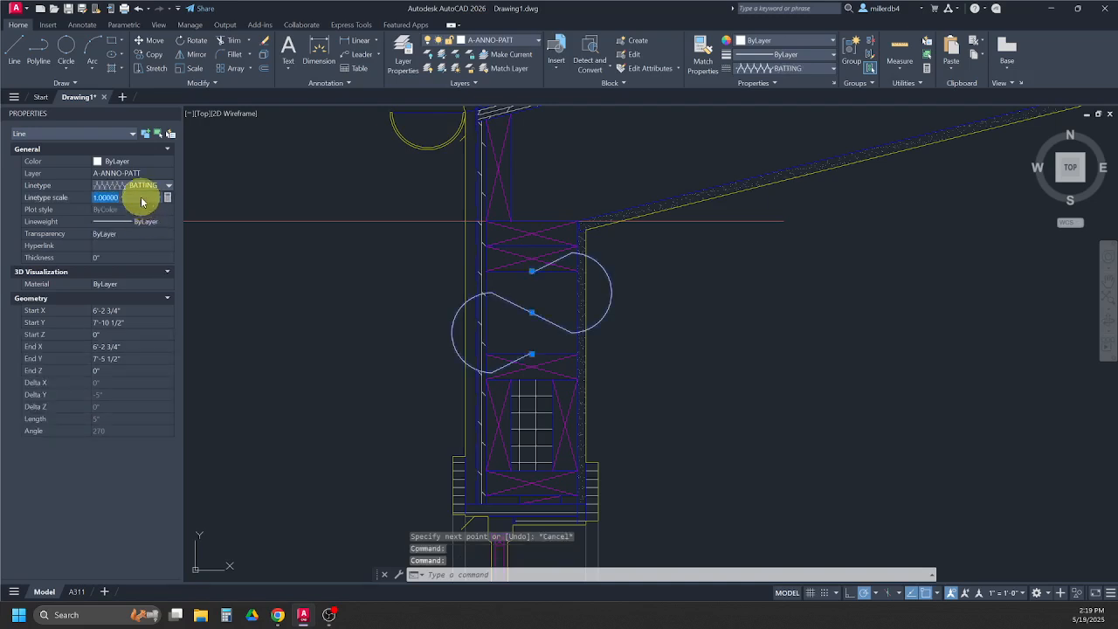
{"action": "type", "text": ".6"}
{"action": "key", "text": "Return"}
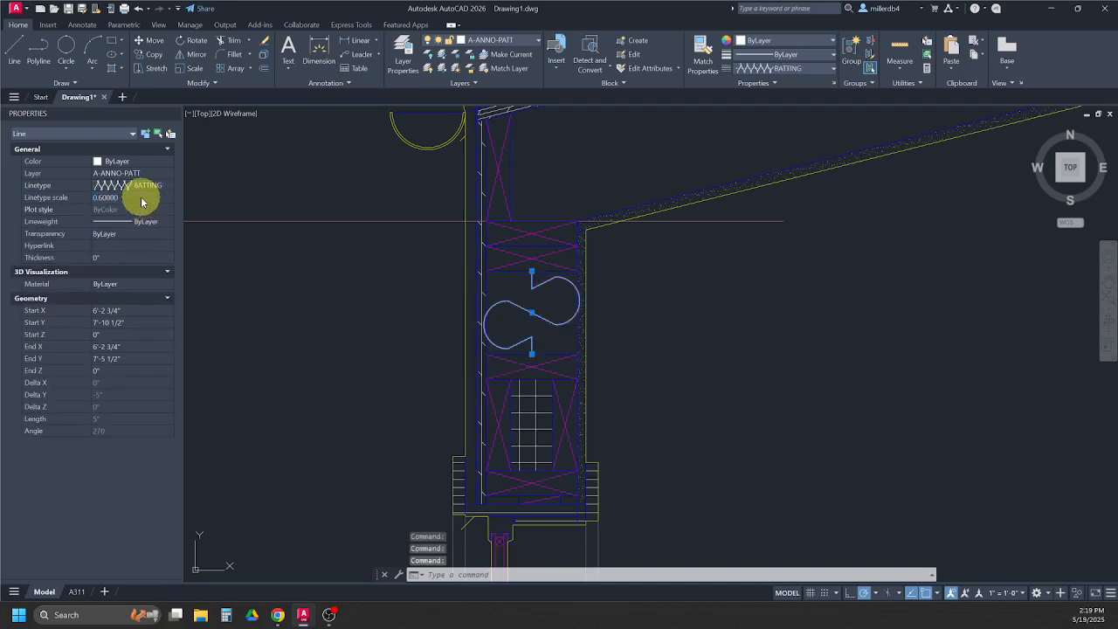
Step: Set the linetype scale of the upper wall cavity's batting line to 0.56
{"action": "left_click", "coordinate": [141, 201]}
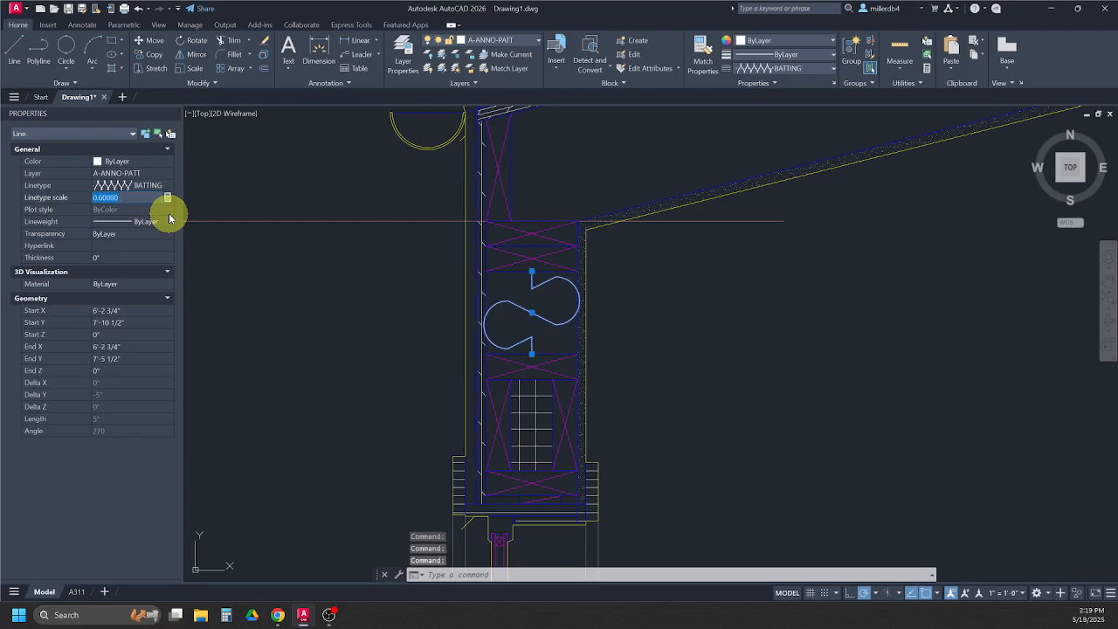
{"action": "scroll", "coordinate": [482, 277], "scroll_direction": "up", "scroll_amount": 4}
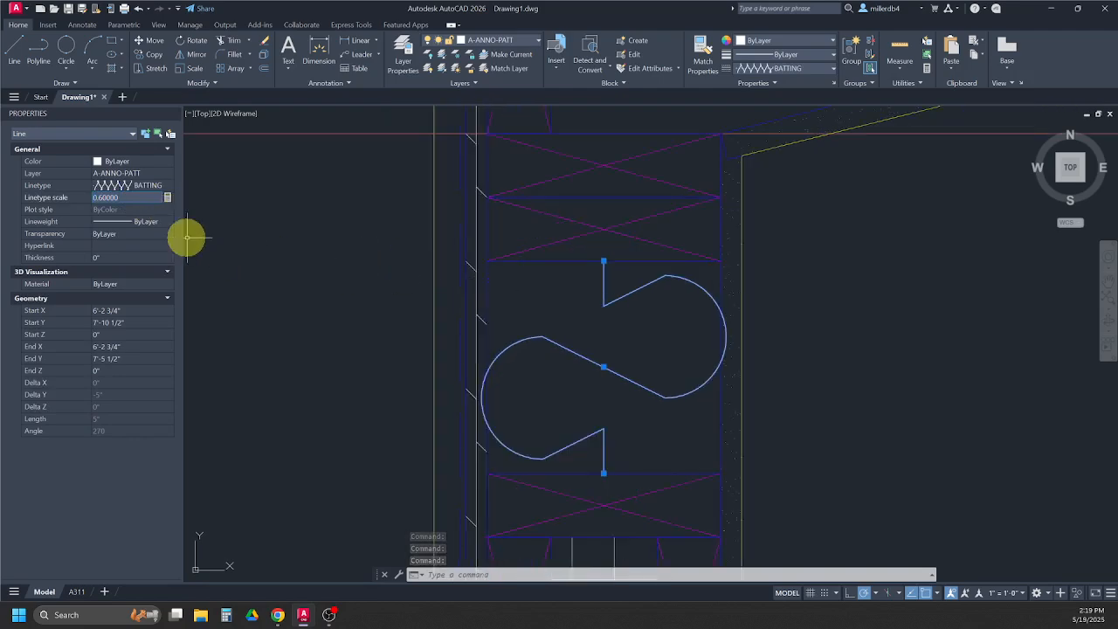
{"action": "left_click_drag", "start_coordinate": [143, 199], "coordinate": [71, 203]}
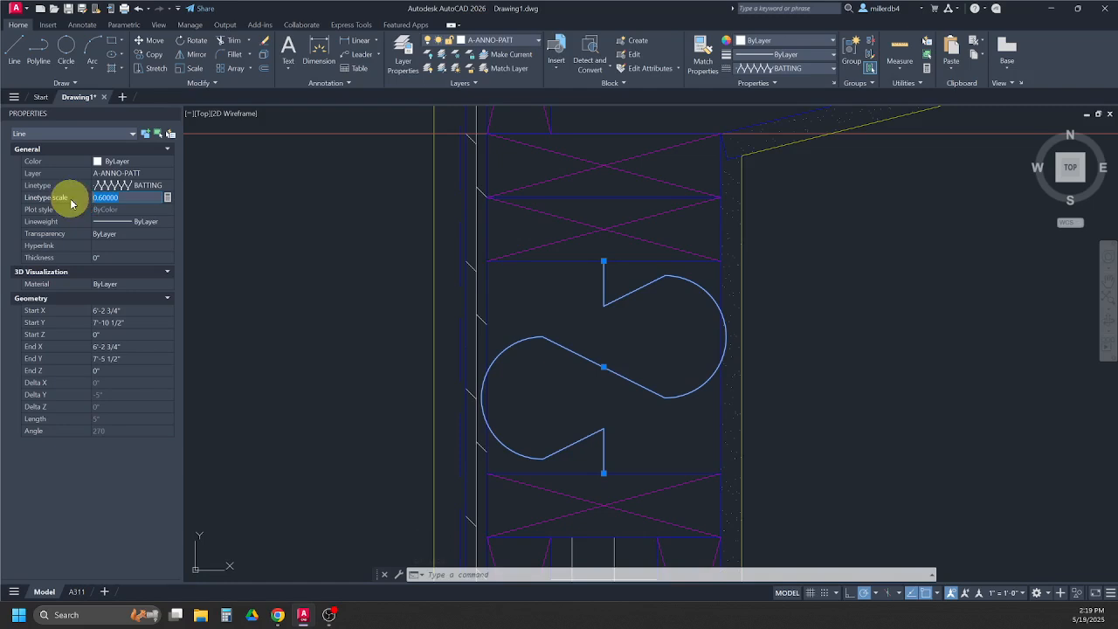
{"action": "type", "text": ".56"}
{"action": "key", "text": "Return"}
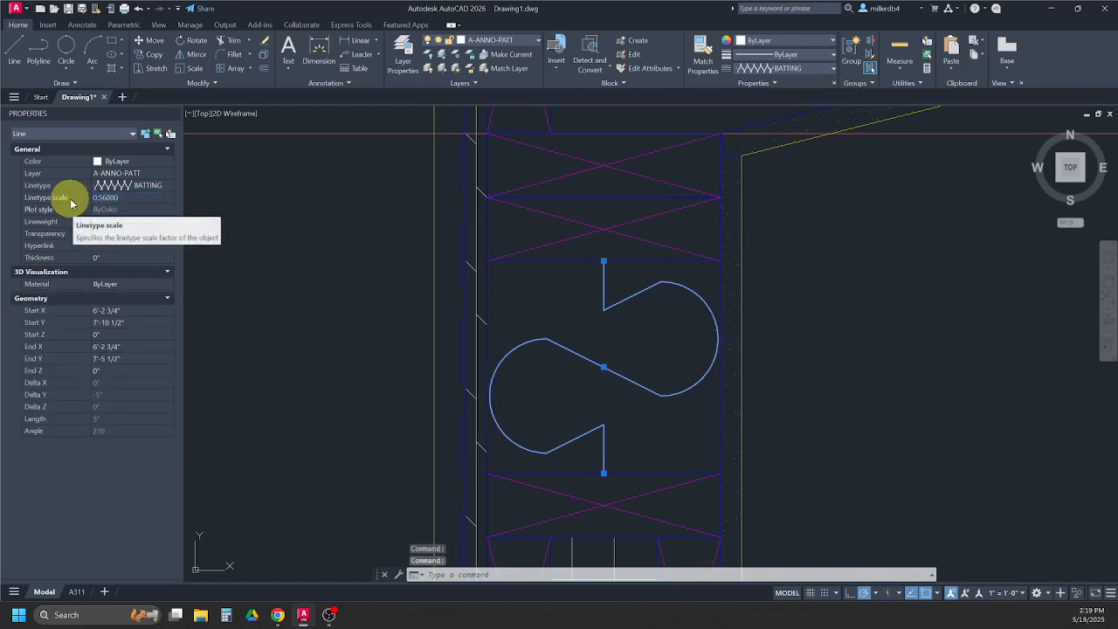
{"action": "scroll", "coordinate": [497, 411], "scroll_direction": "up", "scroll_amount": 5}
{"action": "scroll", "coordinate": [497, 414], "scroll_direction": "down", "scroll_amount": 9}
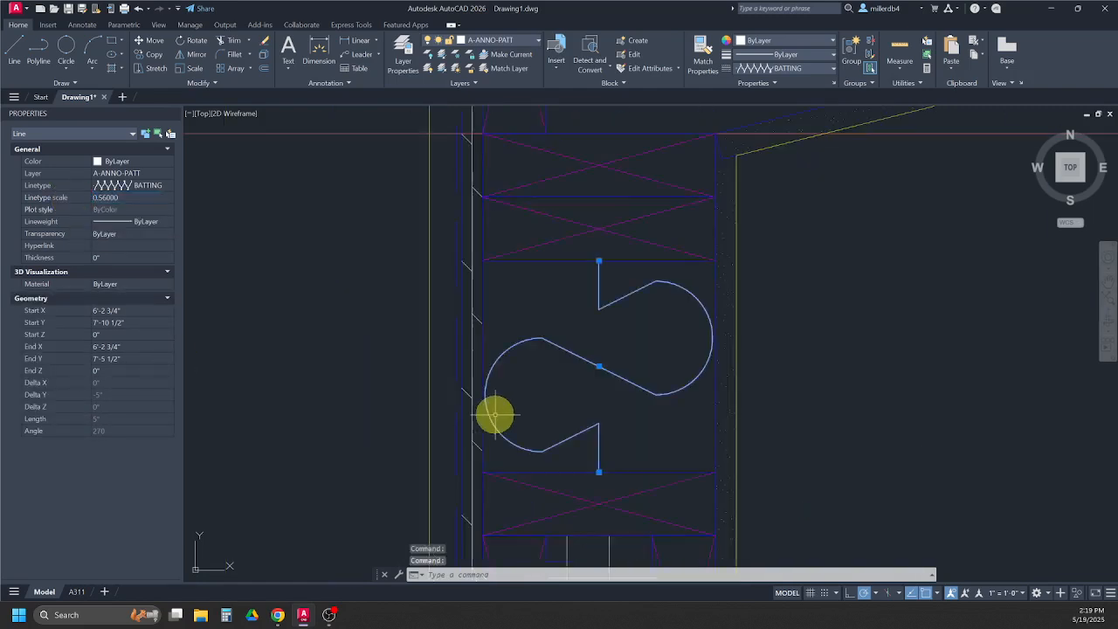
{"action": "key", "text": "Escape"}
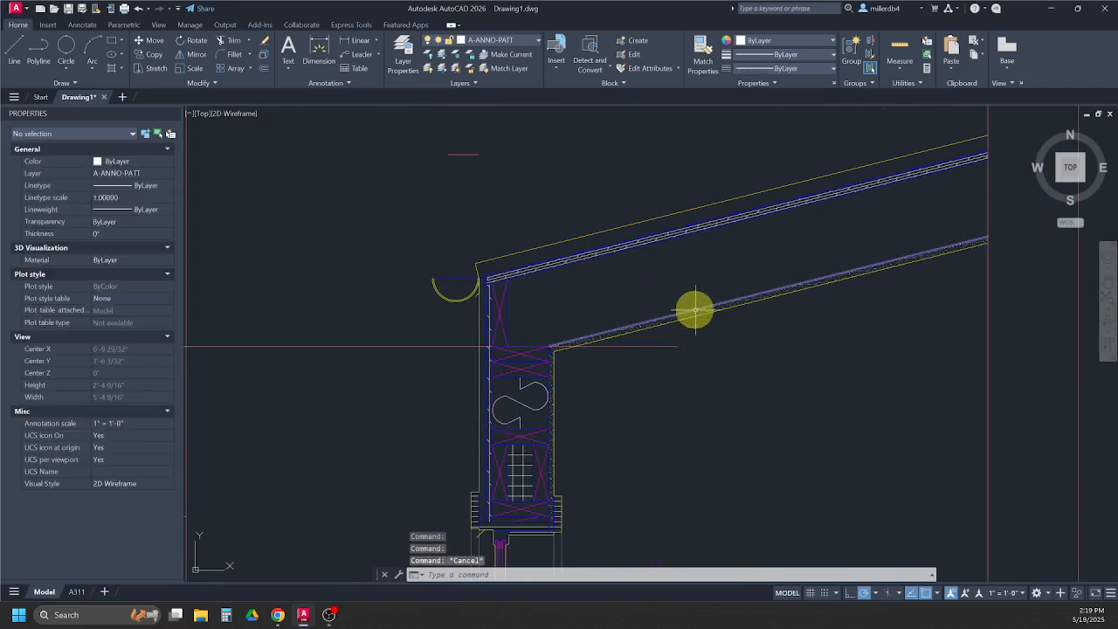
Step: Calculate half of the 7.25" rafter depth in Calculator, then return to the AutoCAD drawing with nothing selected
{"action": "left_click", "coordinate": [695, 310]}
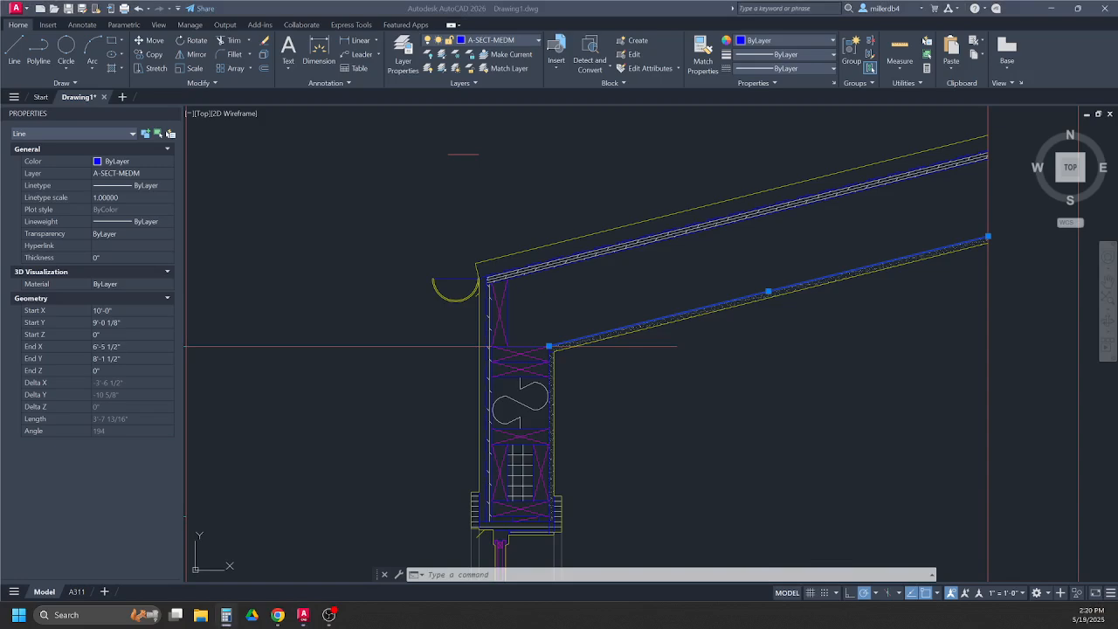
{"action": "mouse_move", "coordinate": [1117, 82]}
{"action": "left_mouse_down"}
{"action": "mouse_move", "coordinate": [739, 113]}
{"action": "mouse_move", "coordinate": [451, 210]}
{"action": "mouse_move", "coordinate": [297, 177]}
{"action": "left_mouse_up"}
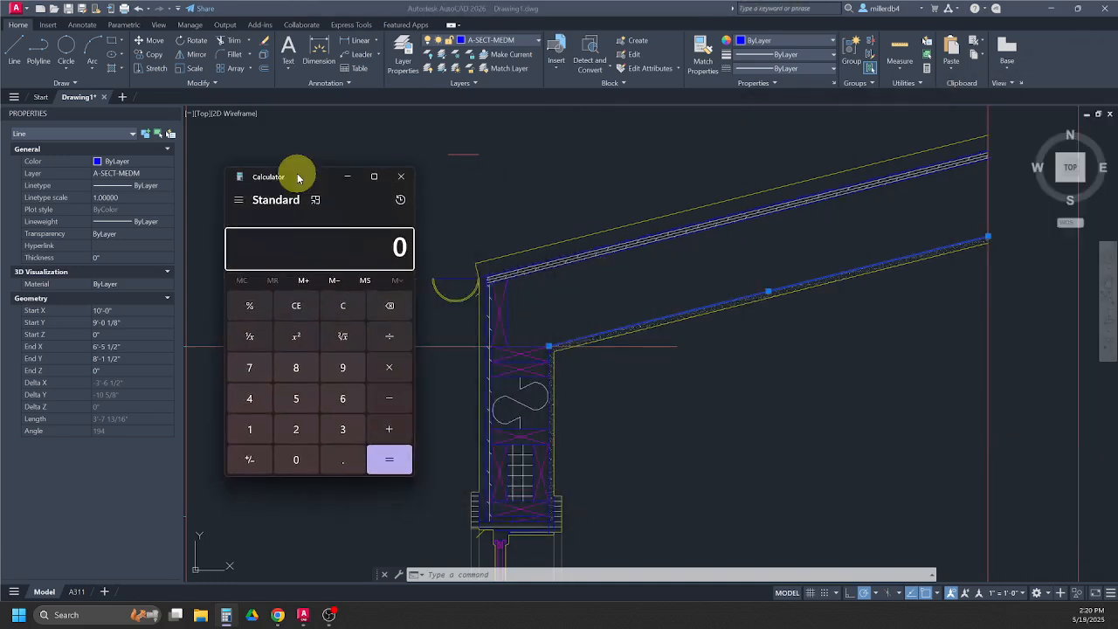
{"action": "type", "text": "25 ÷"}
{"action": "key", "text": "Return"}
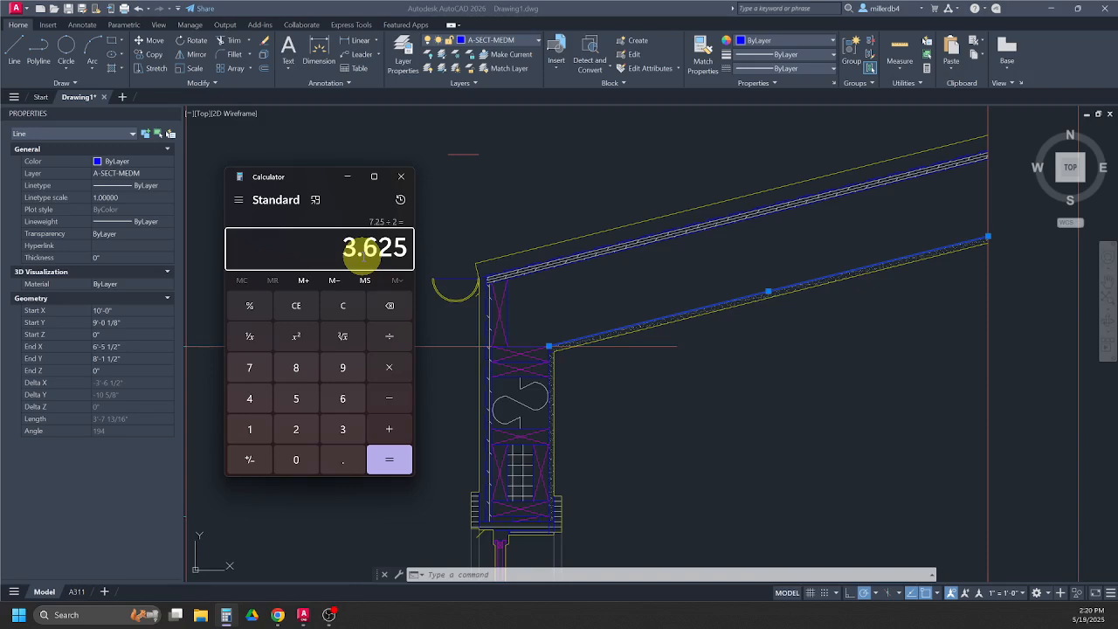
{"action": "left_click", "coordinate": [717, 416]}
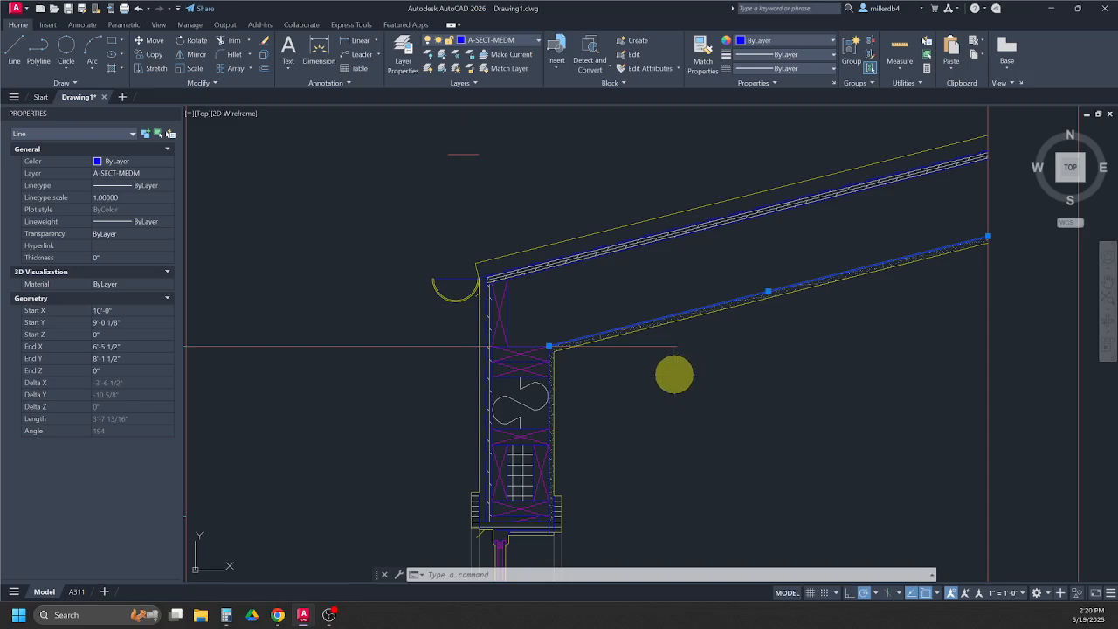
{"action": "key", "text": "Escape"}
{"action": "key", "text": "Escape"}
{"action": "key", "text": "Escape"}
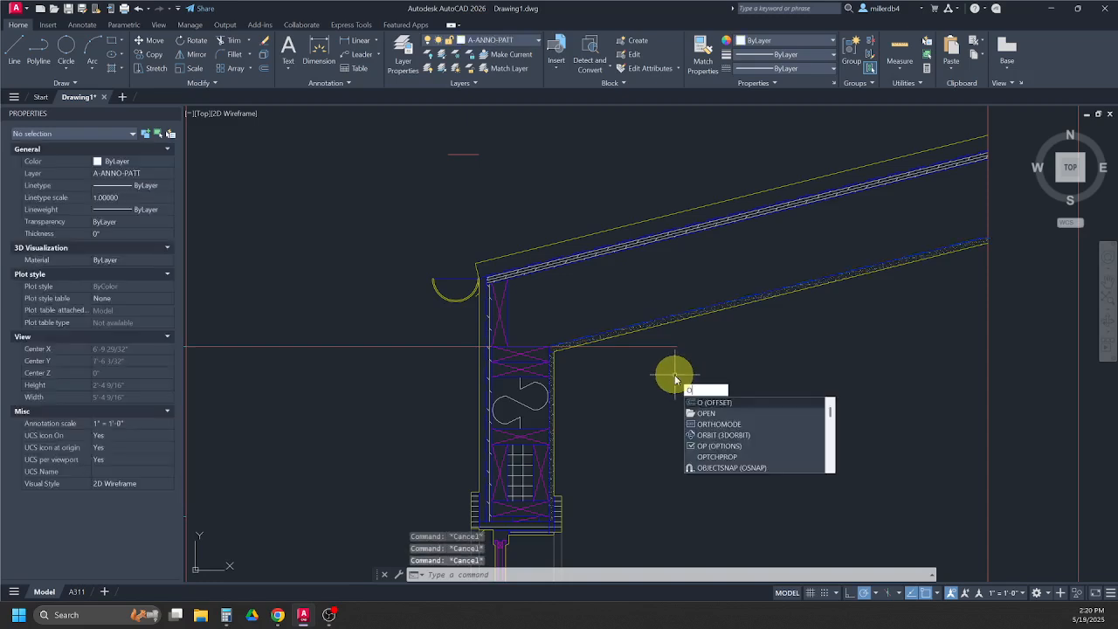
Step: Offset the sloped line along the rafter's underside by 3.625" up into the rafter cavity
{"action": "key", "text": "Return"}
{"action": "key", "text": "Return"}
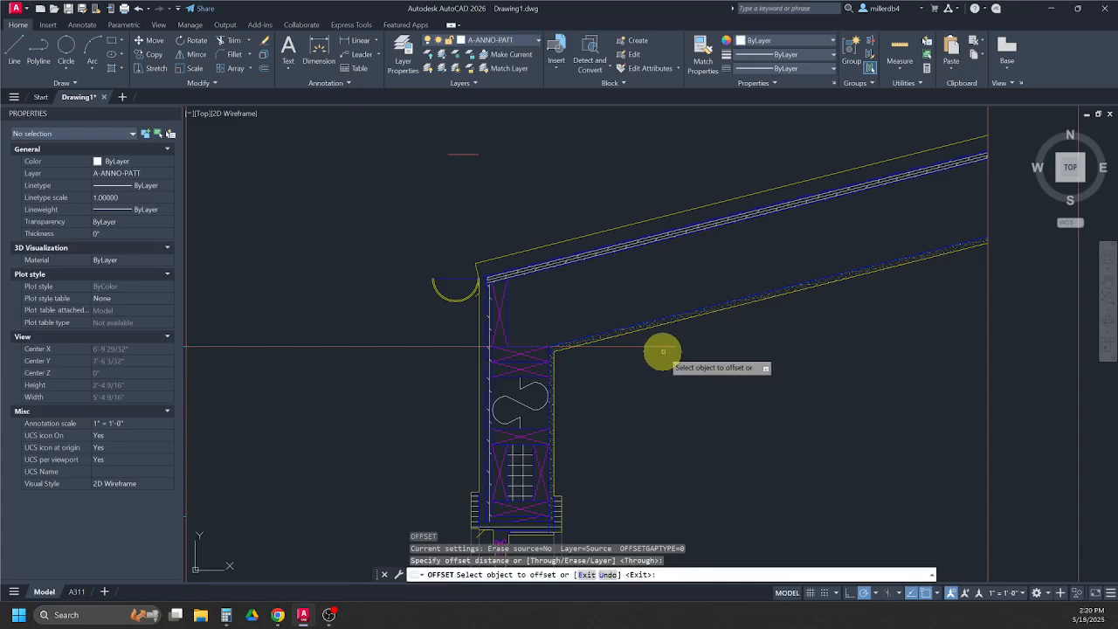
{"action": "left_click", "coordinate": [652, 321]}
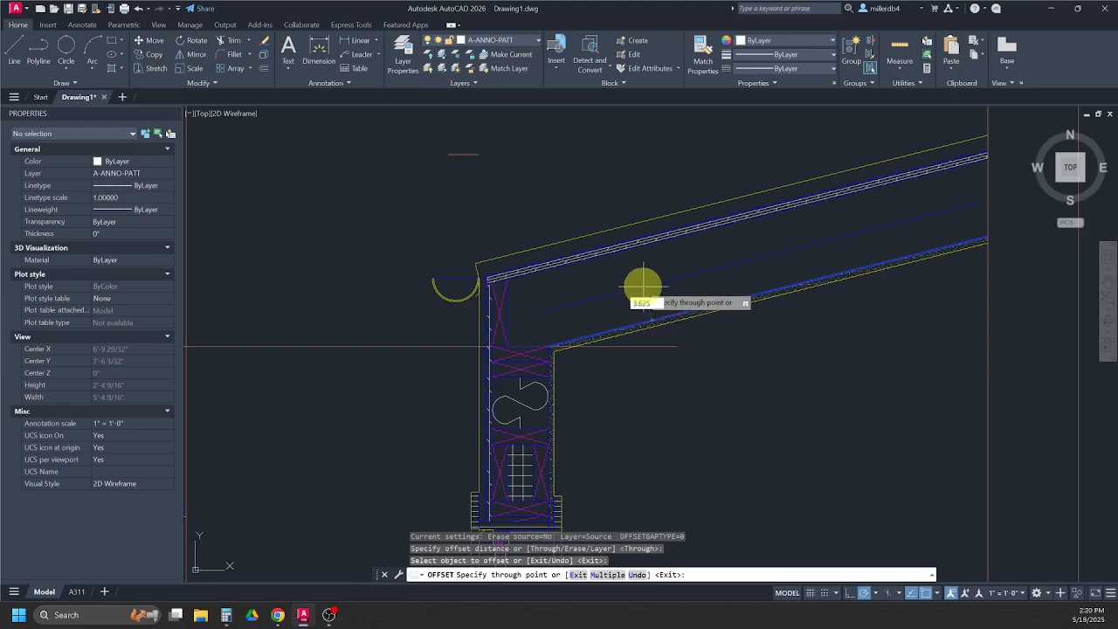
{"action": "left_click", "coordinate": [643, 285]}
{"action": "key", "text": "Escape"}
{"action": "key", "text": "Escape"}
{"action": "key", "text": "Escape"}
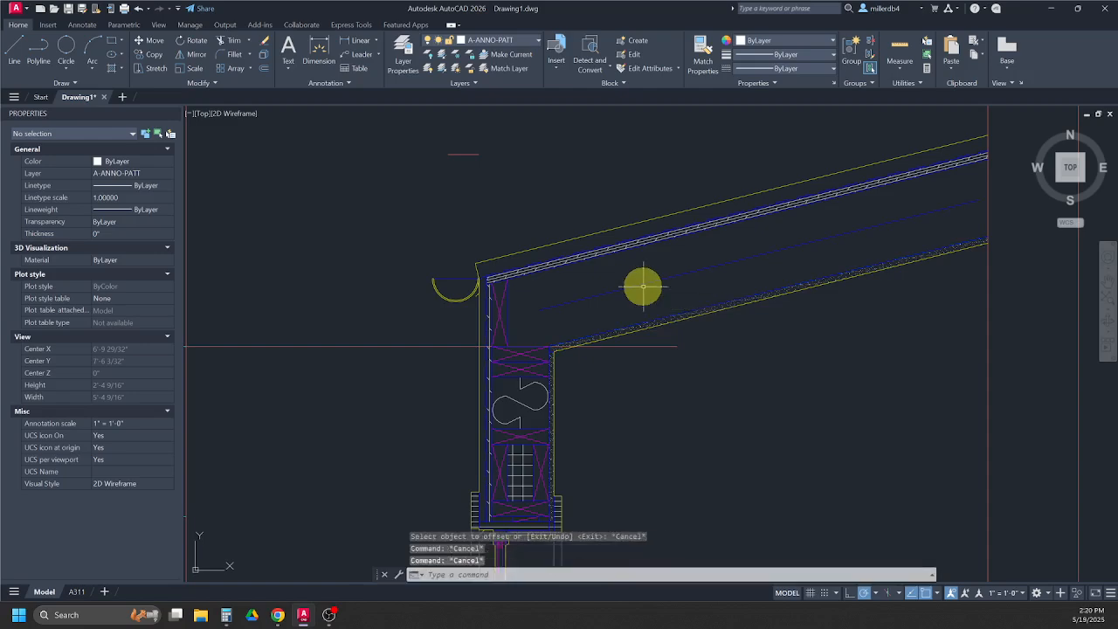
Step: Move the offset line in the middle of the rafter cavity to the A-ANNO-PATT layer
{"action": "left_click", "coordinate": [650, 280]}
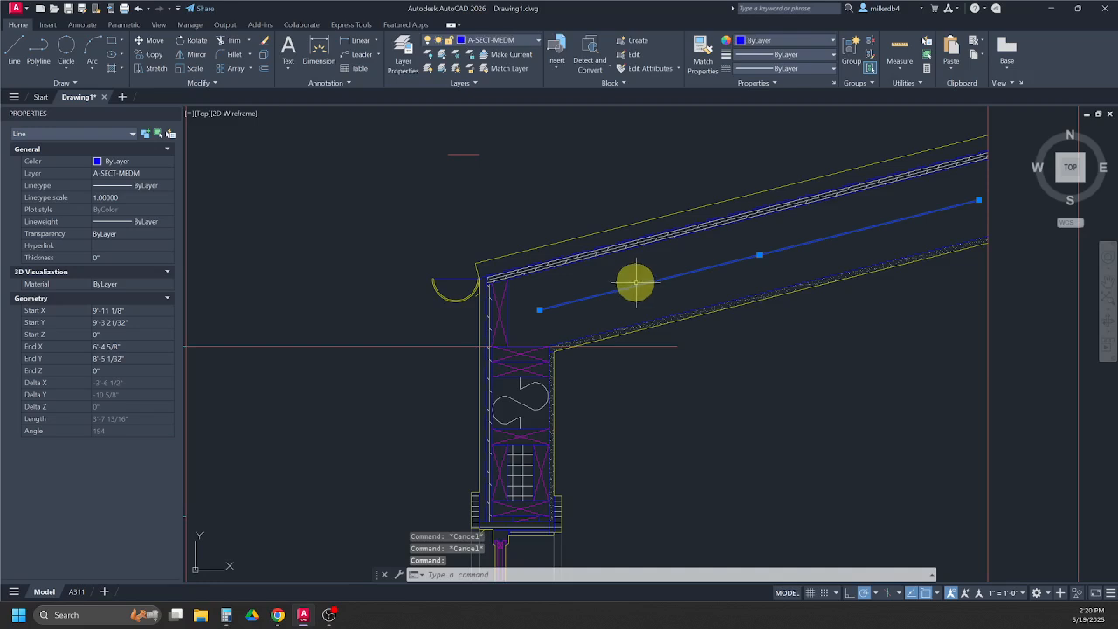
{"action": "left_click", "coordinate": [507, 40]}
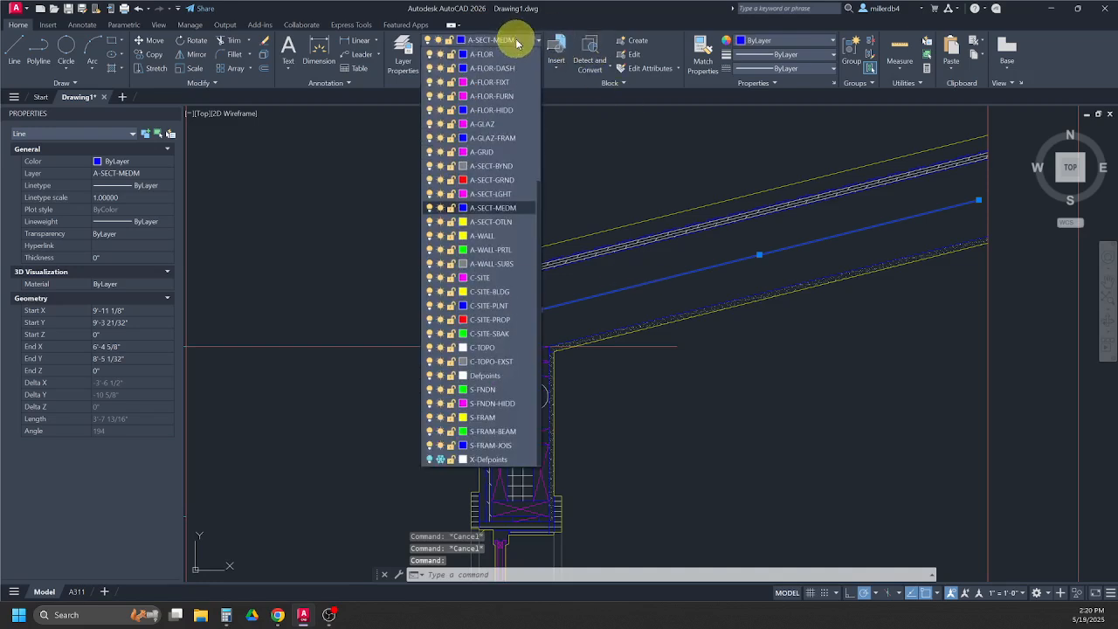
{"action": "scroll", "coordinate": [512, 103], "scroll_direction": "up", "scroll_amount": 5}
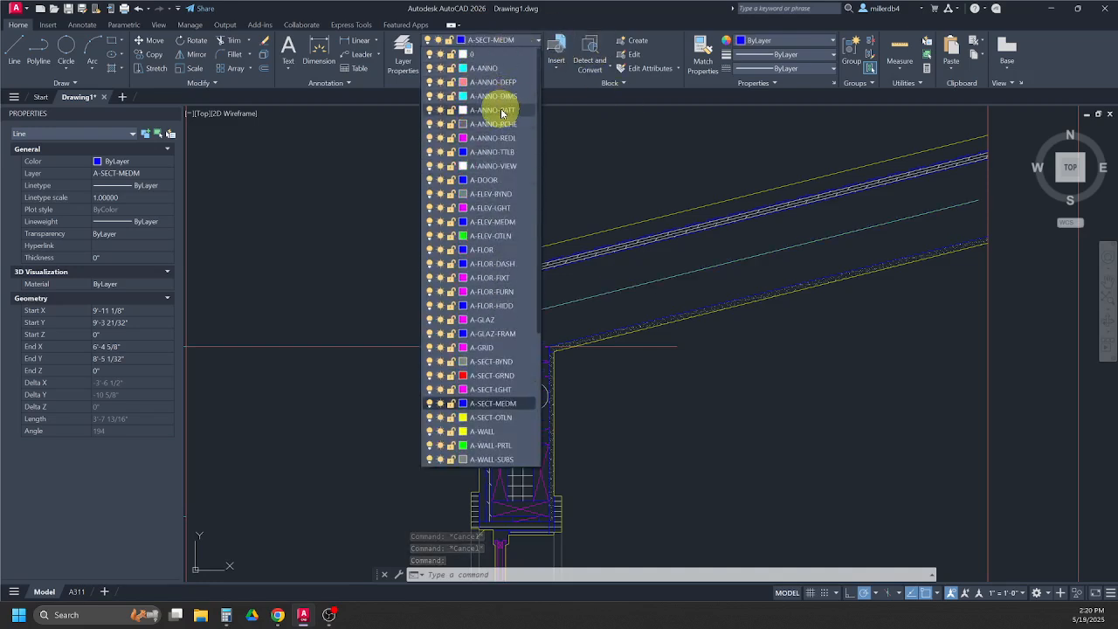
{"action": "left_click", "coordinate": [502, 110]}
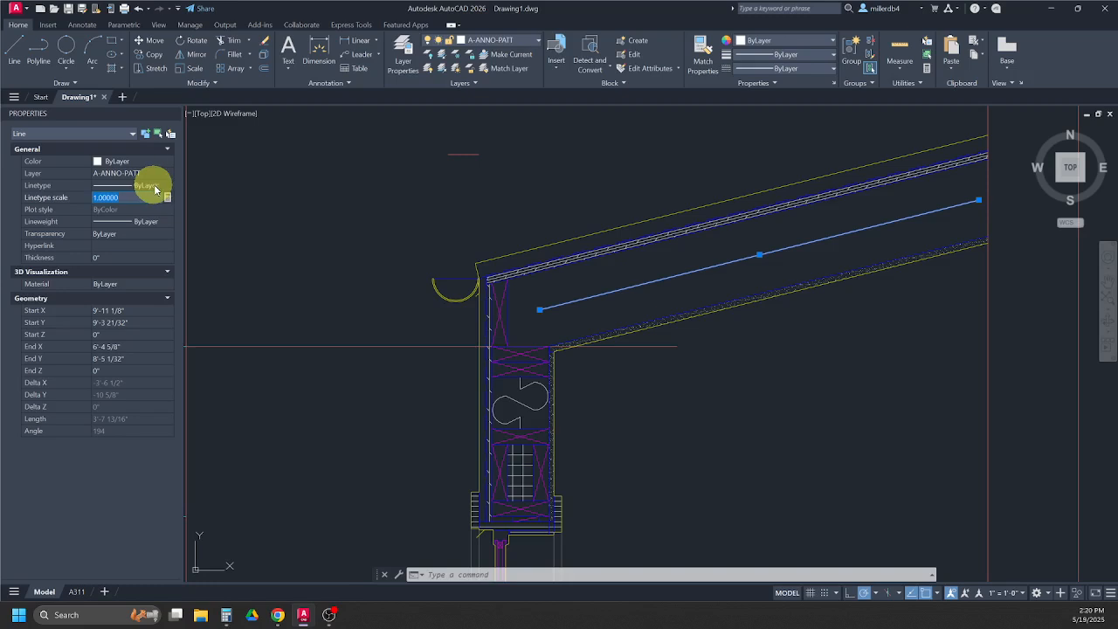
Step: Change the rafter cavity line's linetype to BATTING and set its linetype scale to 0.7
{"action": "left_click", "coordinate": [162, 185]}
{"action": "left_click", "coordinate": [167, 185]}
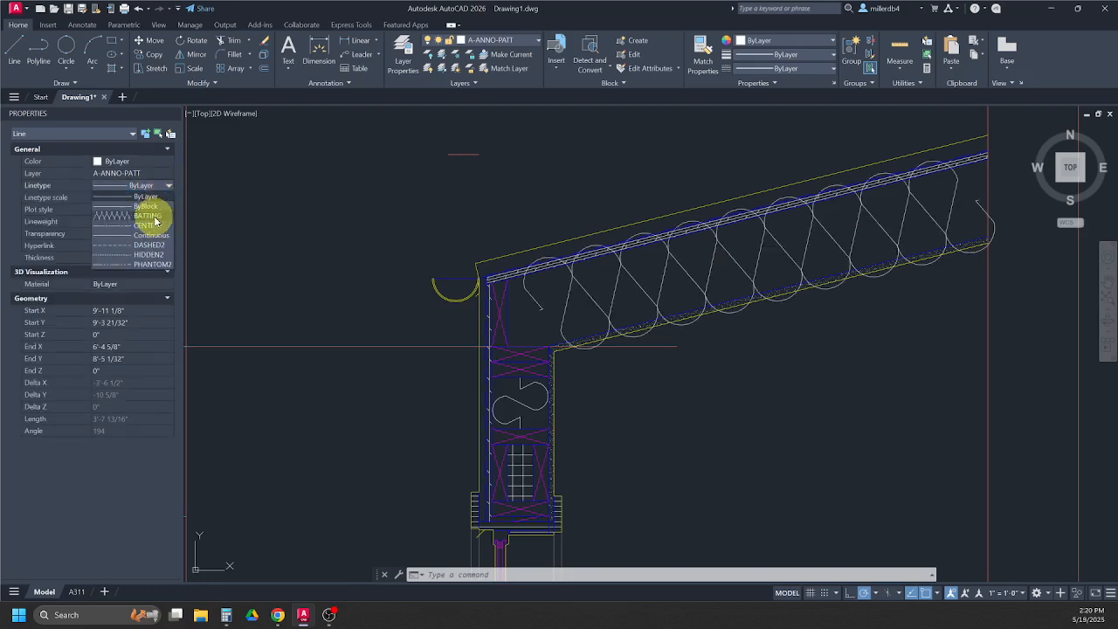
{"action": "left_click", "coordinate": [154, 215]}
{"action": "left_click", "coordinate": [121, 197]}
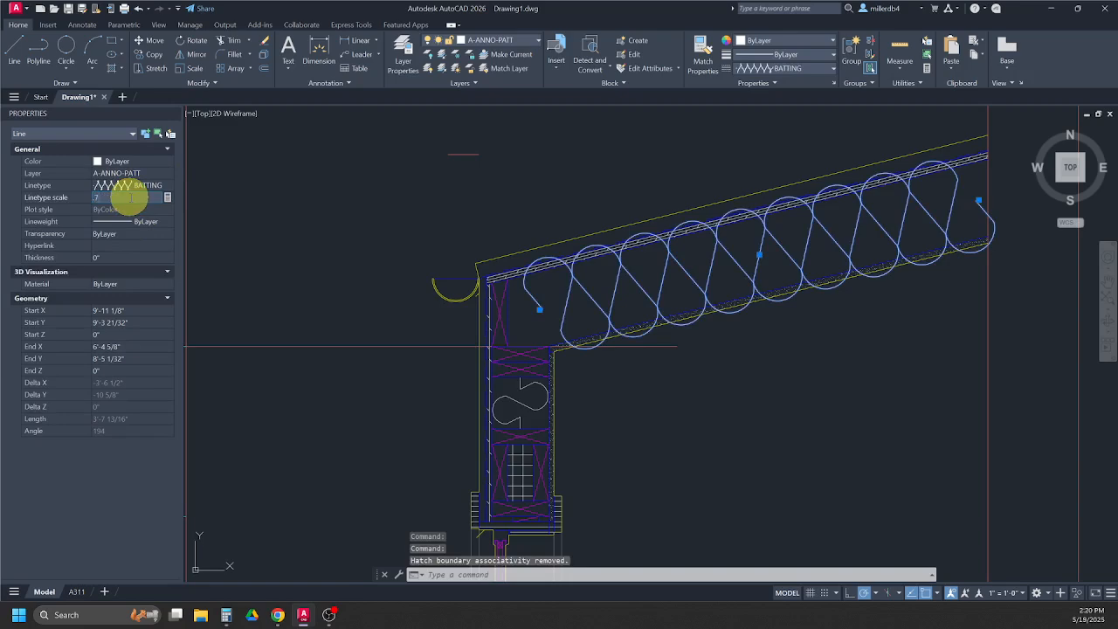
{"action": "type", "text": ".7"}
{"action": "key", "text": "Return"}
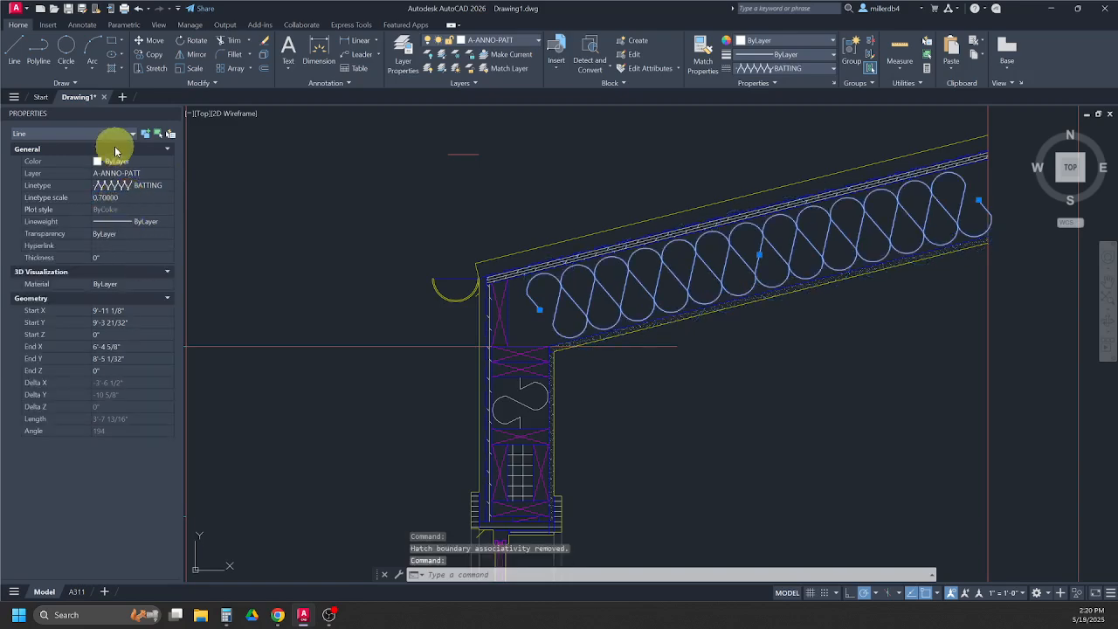
{"action": "key", "text": "Escape"}
{"action": "key", "text": "Escape"}
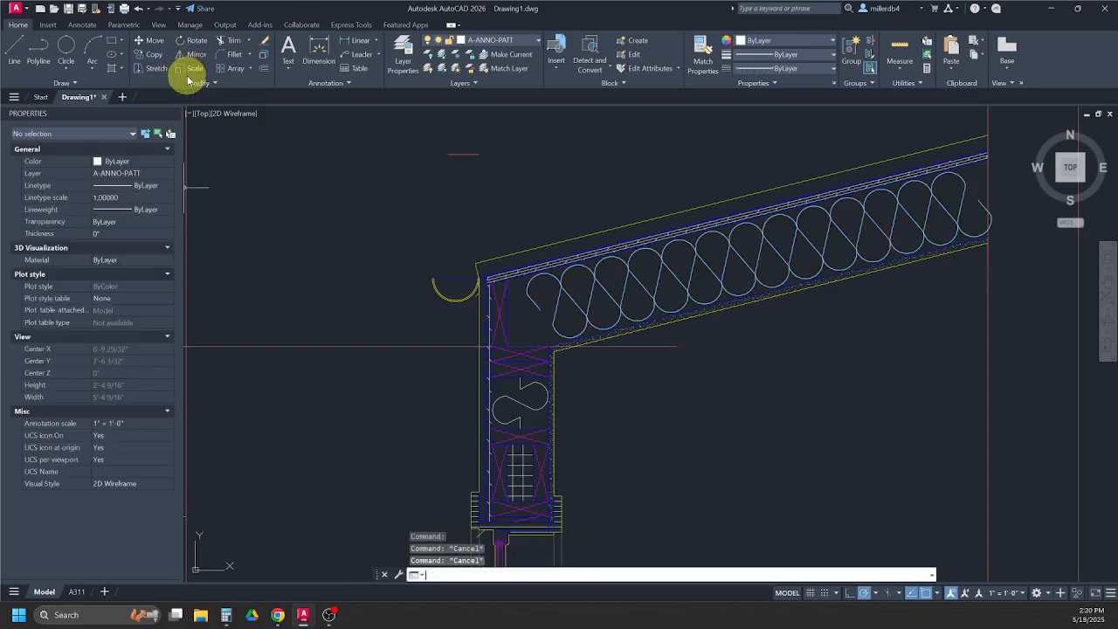
Step: Extend the rafter batting line at its lower end to the eave blocking and at its upper end to the vertical section boundary
{"action": "type", "text": "TR"}
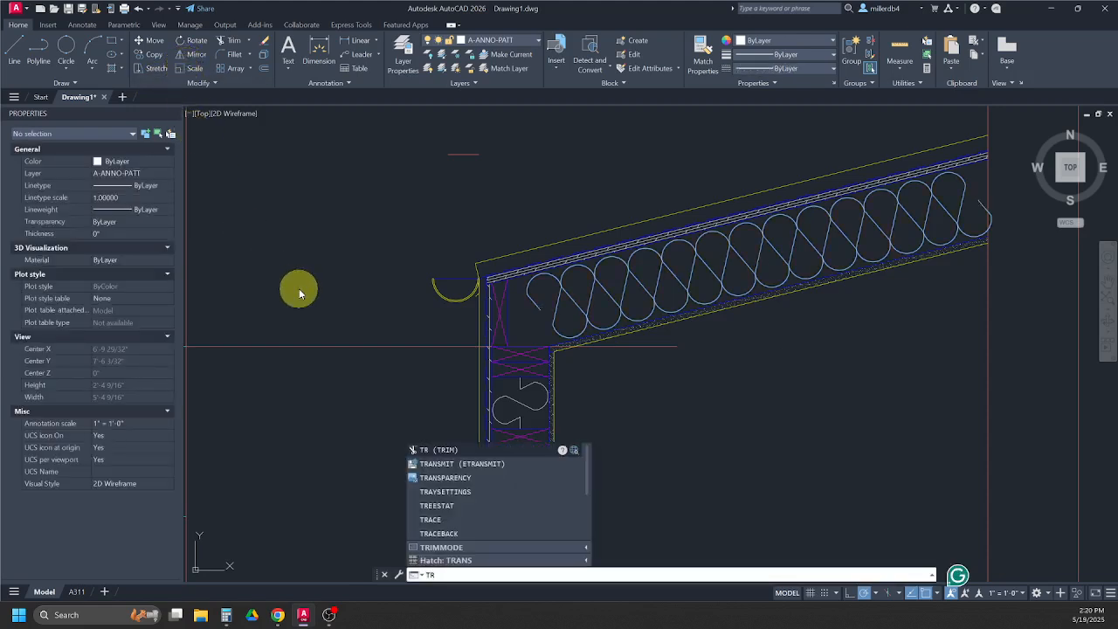
{"action": "key", "text": "Return"}
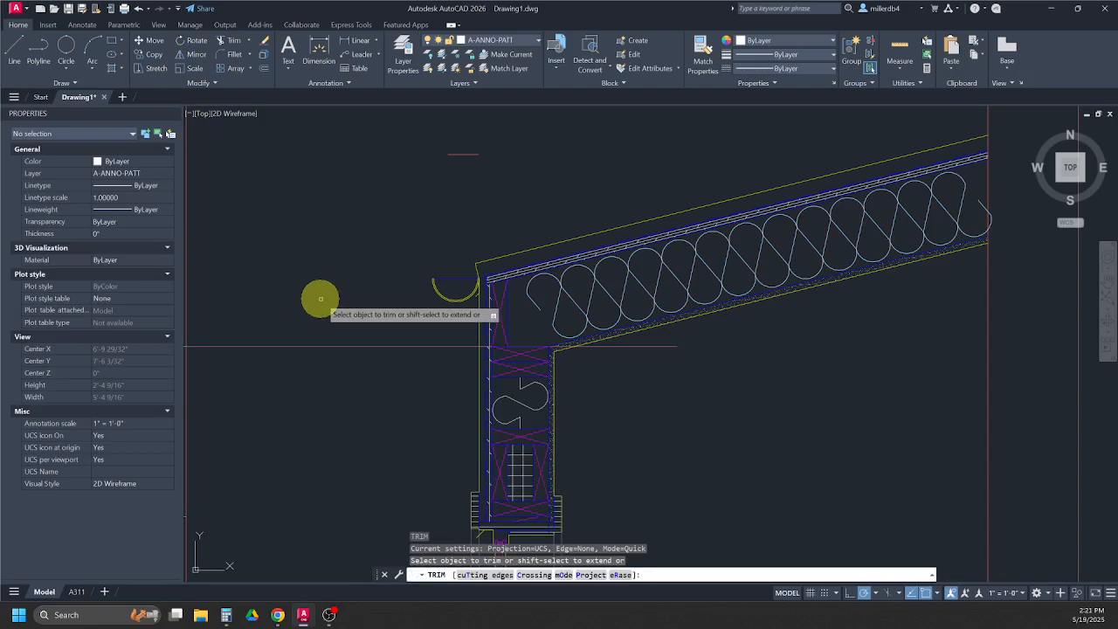
{"action": "left_click", "coordinate": [549, 303]}
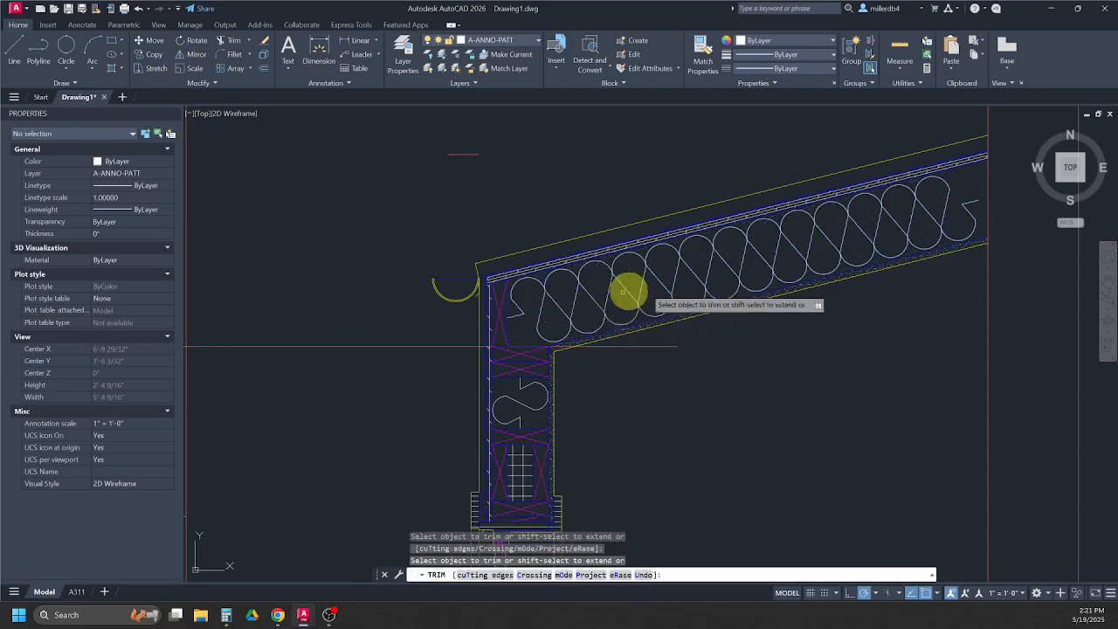
{"action": "left_click", "coordinate": [943, 220], "text": "shift"}
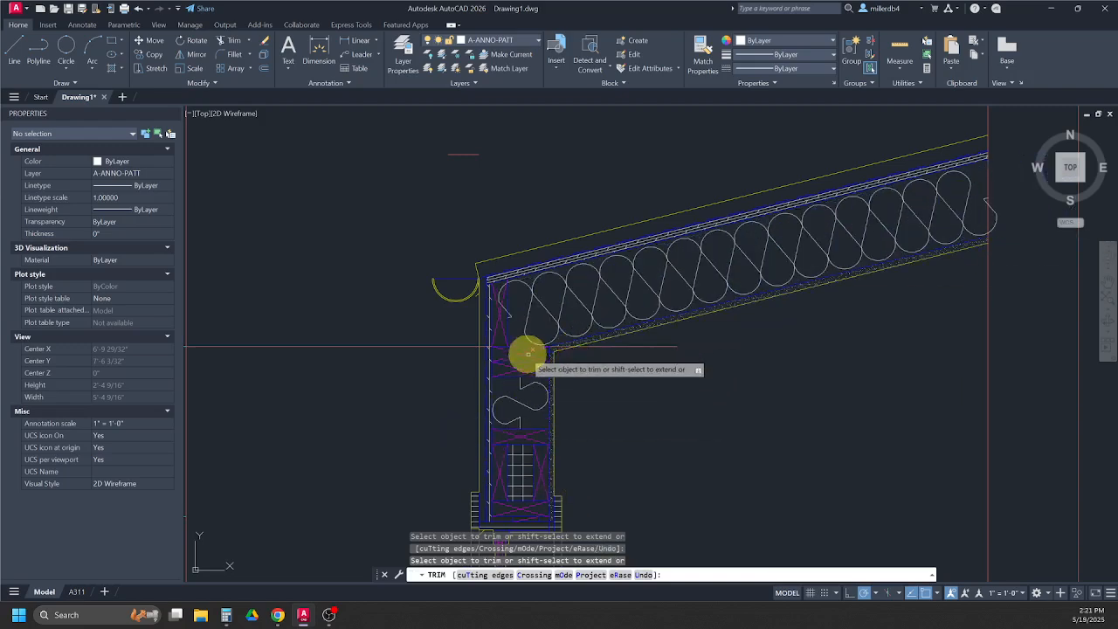
{"action": "key", "text": "Escape"}
{"action": "key", "text": "Escape"}
{"action": "key", "text": "Escape"}
{"action": "key", "text": "Escape"}
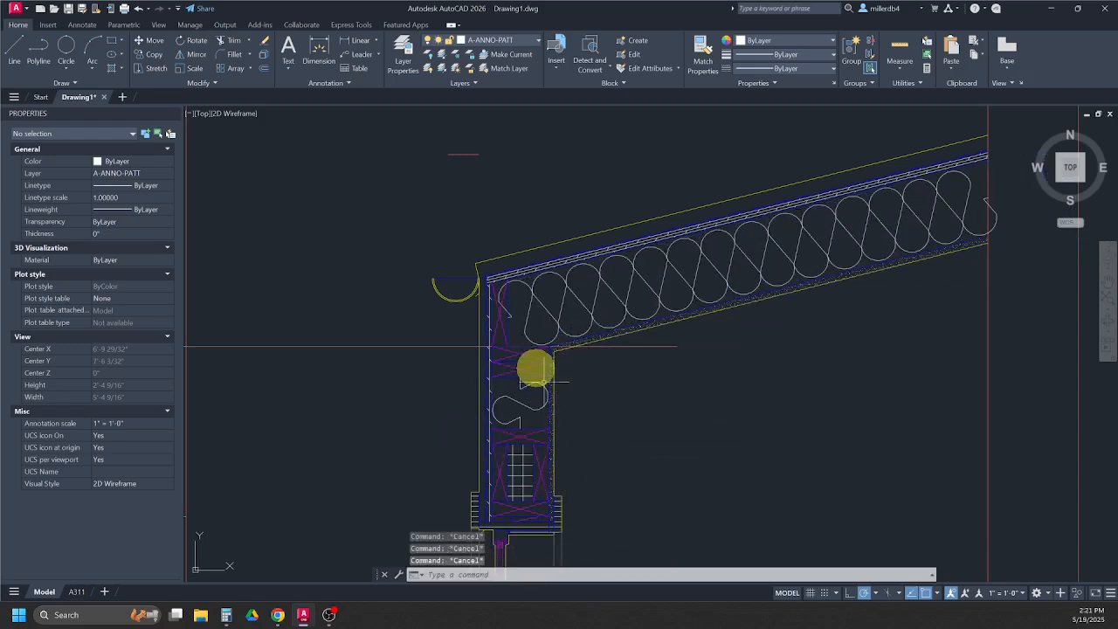
Step: Shorten the rafter batting line slightly at its lower end, pulling its endpoint up the slope beside the eave blocking
{"action": "left_click", "coordinate": [522, 319]}
{"action": "scroll", "coordinate": [499, 318], "scroll_direction": "up", "scroll_amount": 5}
{"action": "left_click", "coordinate": [497, 321]}
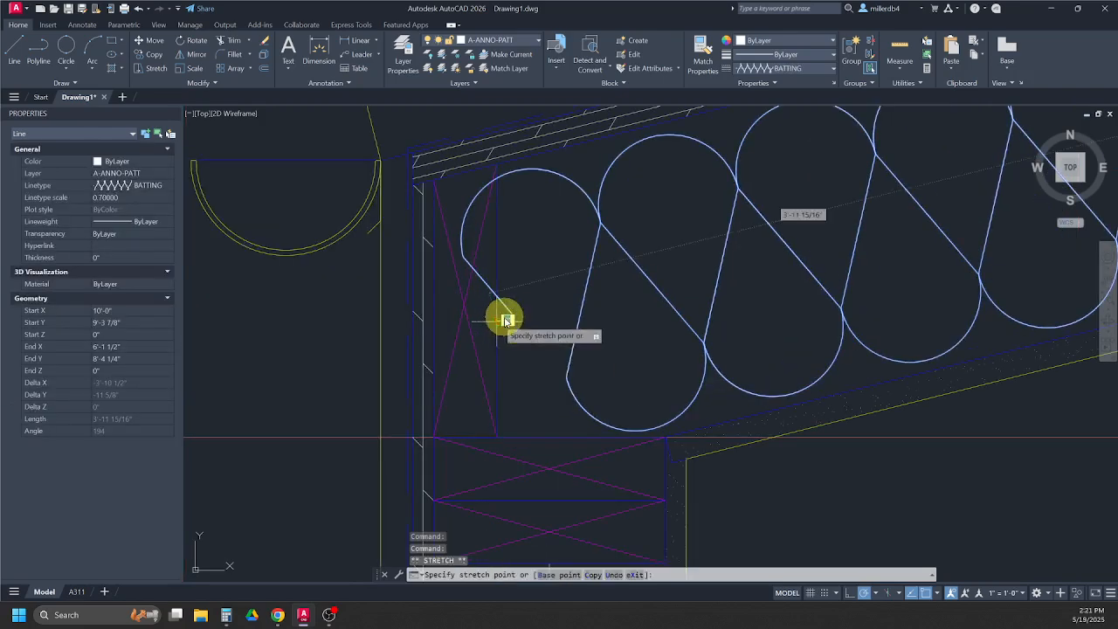
{"action": "scroll", "coordinate": [521, 311], "scroll_direction": "down", "scroll_amount": 4}
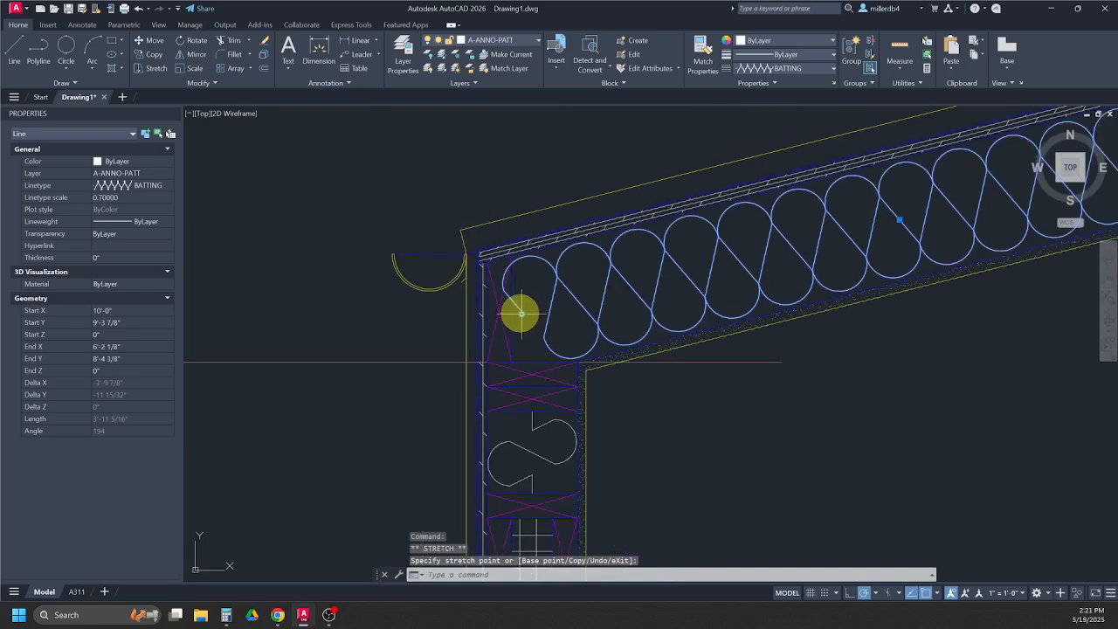
{"action": "key", "text": "Escape"}
{"action": "key", "text": "Escape"}
{"action": "scroll", "coordinate": [629, 424], "scroll_direction": "down", "scroll_amount": 6}
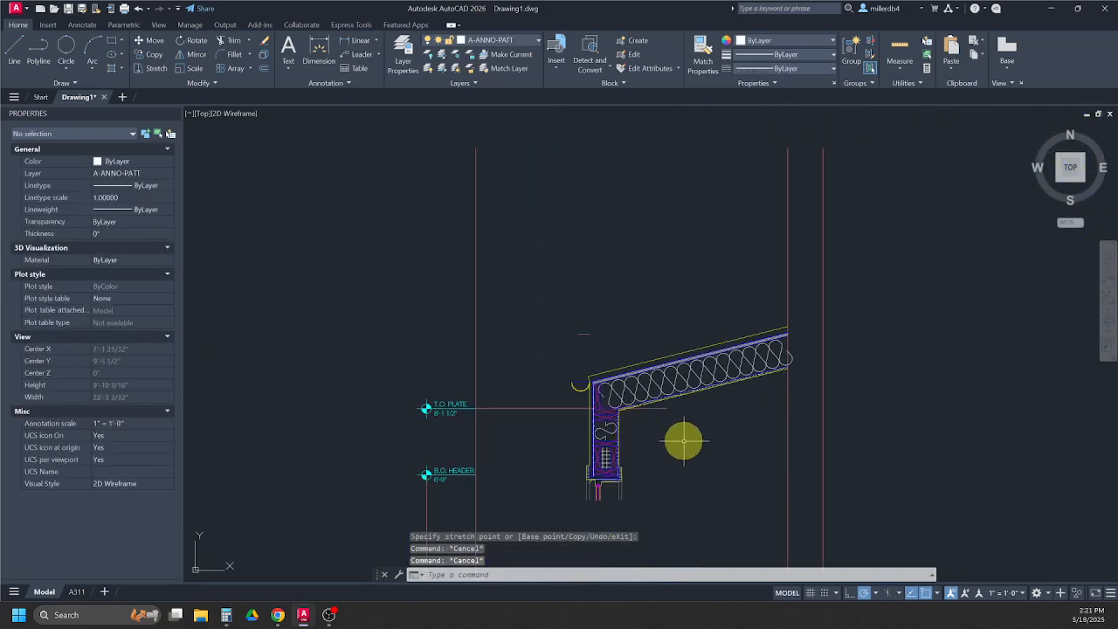
{"action": "scroll", "coordinate": [678, 440], "scroll_direction": "up", "scroll_amount": 3}
{"action": "middle_click_drag", "start_coordinate": [678, 440], "coordinate": [502, 345]}
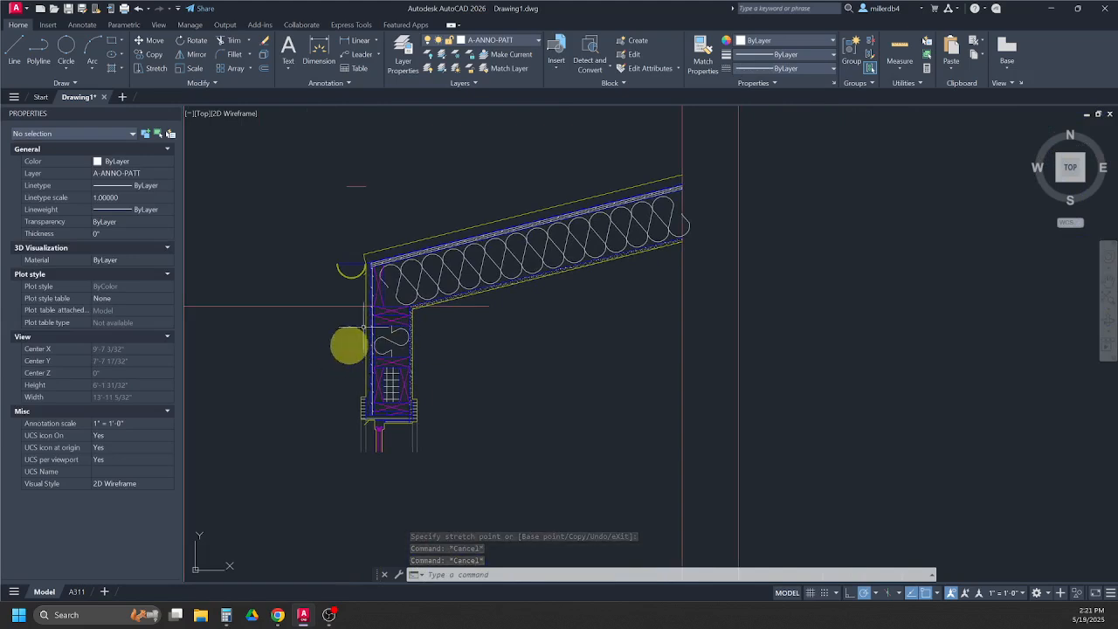
Step: Set the A-ANNO-PATT layer's color to index color 9
{"action": "left_click", "coordinate": [464, 42]}
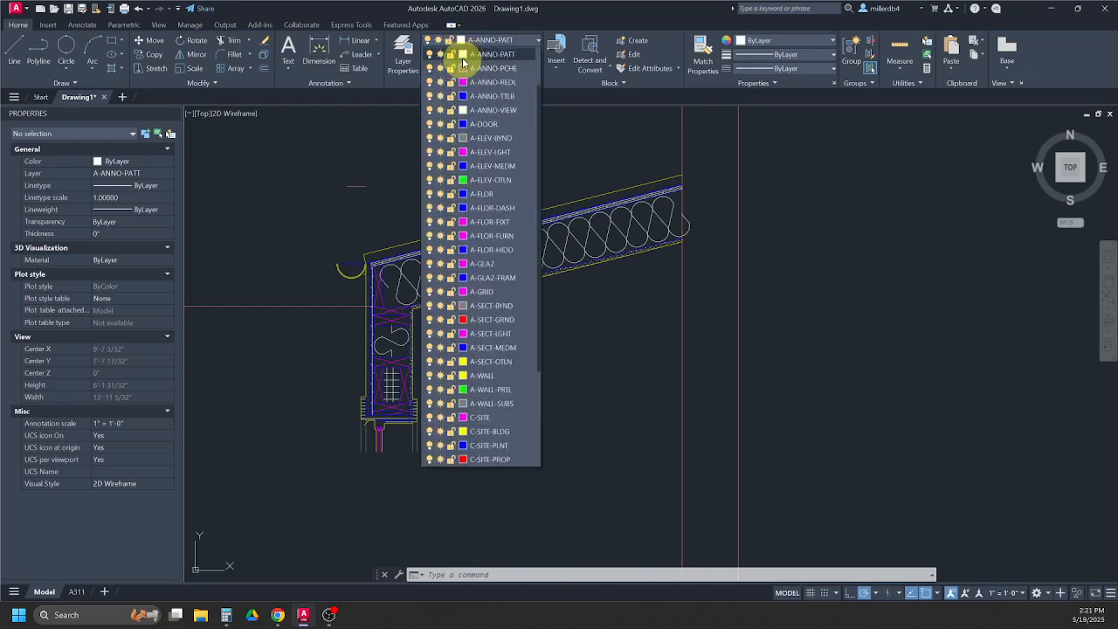
{"action": "left_click", "coordinate": [464, 56]}
{"action": "left_click", "coordinate": [549, 331]}
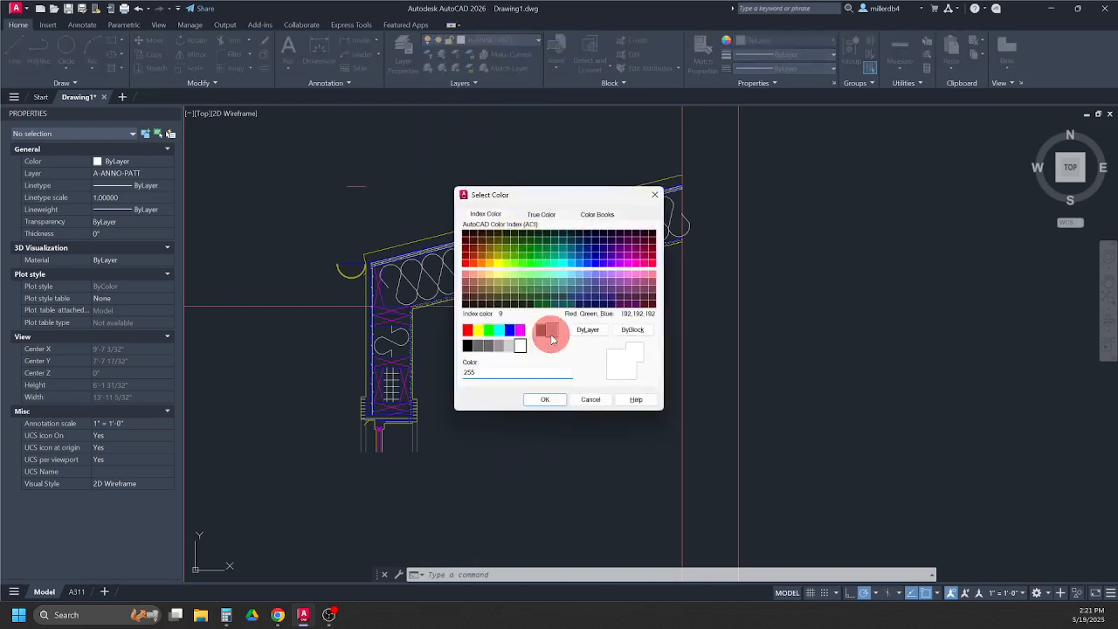
{"action": "left_click", "coordinate": [545, 400]}
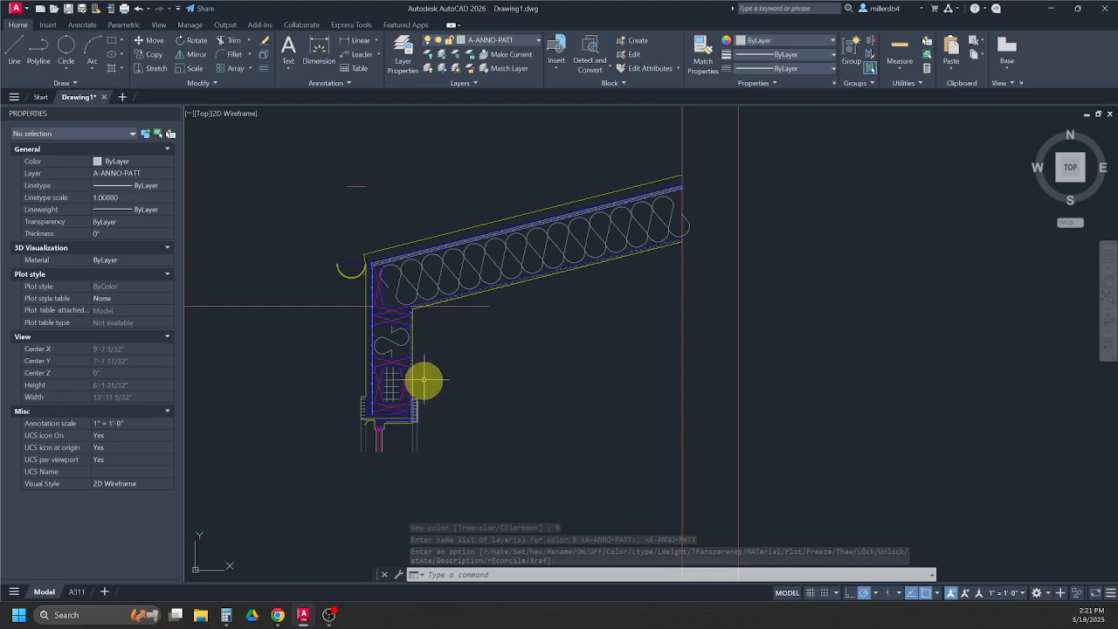
Step: Examine the existing leader notes around the foundation, such as the mudsill and drainage mat notes, and how they align with the vertical guides
{"action": "scroll", "coordinate": [427, 382], "scroll_direction": "down", "scroll_amount": 5}
{"action": "mouse_move", "coordinate": [337, 387]}
{"action": "middle_mouse_down"}
{"action": "mouse_move", "coordinate": [405, 402]}
{"action": "mouse_move", "coordinate": [455, 283]}
{"action": "middle_mouse_up"}
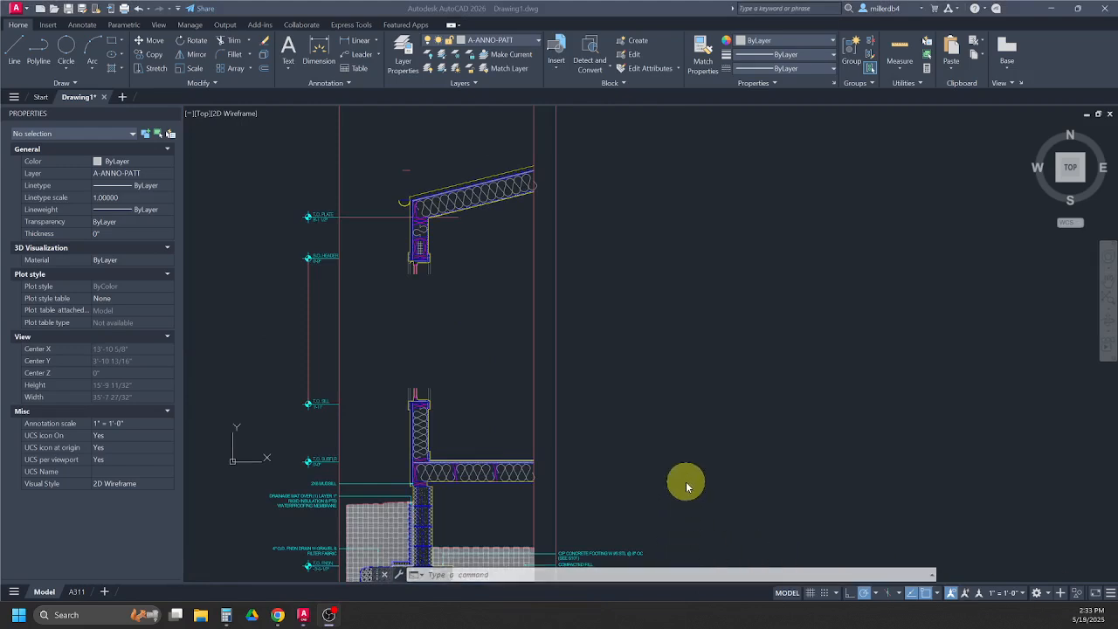
{"action": "middle_click_drag", "start_coordinate": [623, 485], "coordinate": [669, 385]}
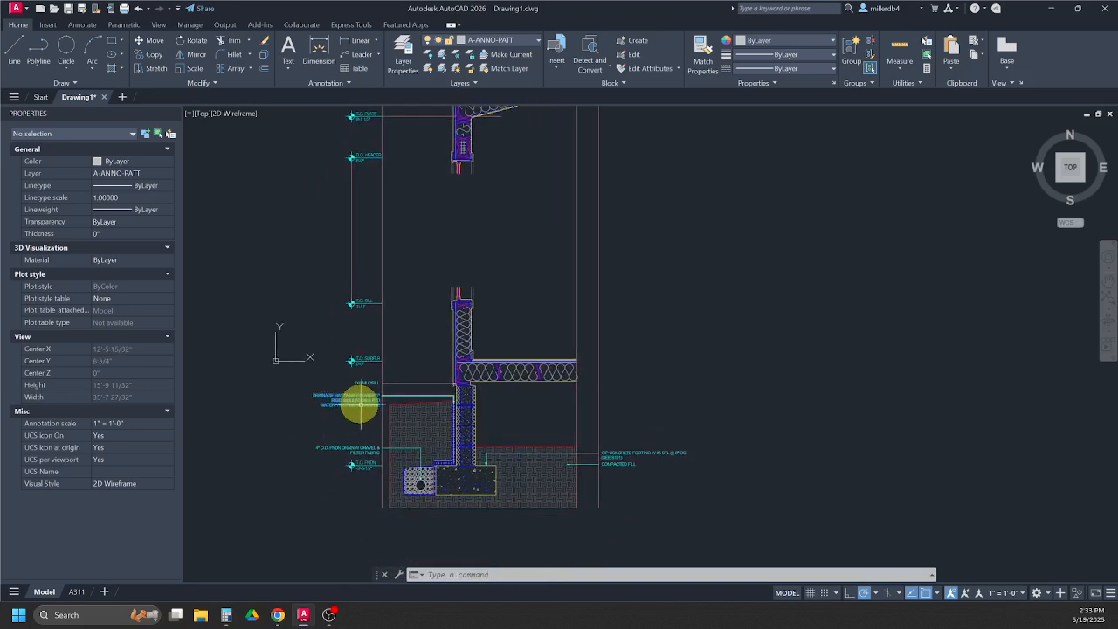
{"action": "mouse_move", "coordinate": [401, 434]}
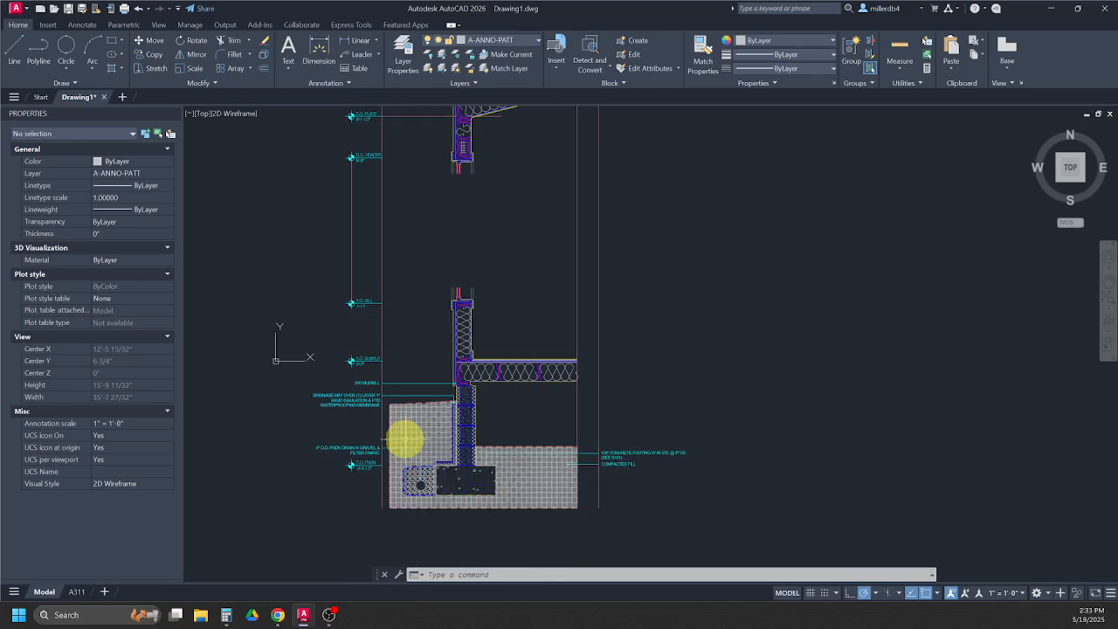
{"action": "scroll", "coordinate": [365, 382], "scroll_direction": "up", "scroll_amount": 5}
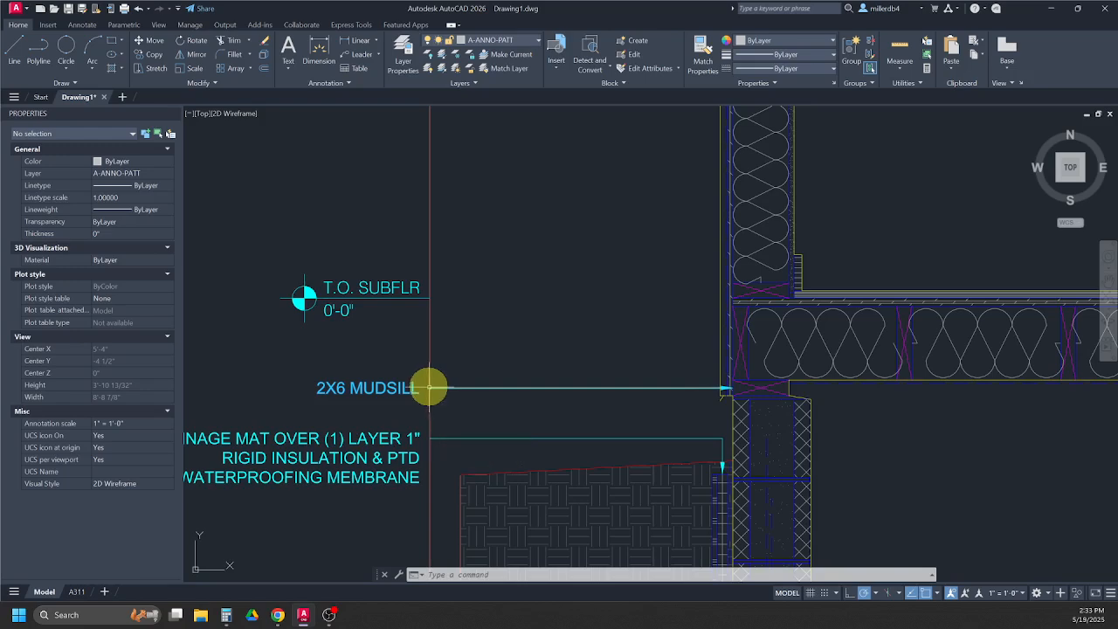
{"action": "scroll", "coordinate": [429, 387], "scroll_direction": "down", "scroll_amount": 2}
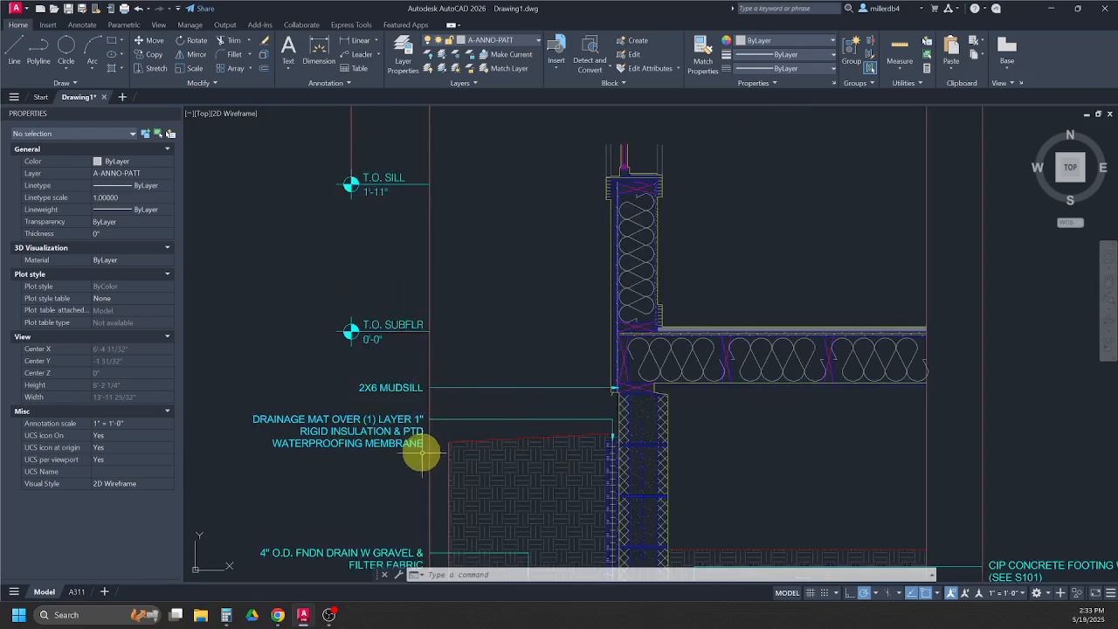
{"action": "scroll", "coordinate": [418, 452], "scroll_direction": "down", "scroll_amount": 2}
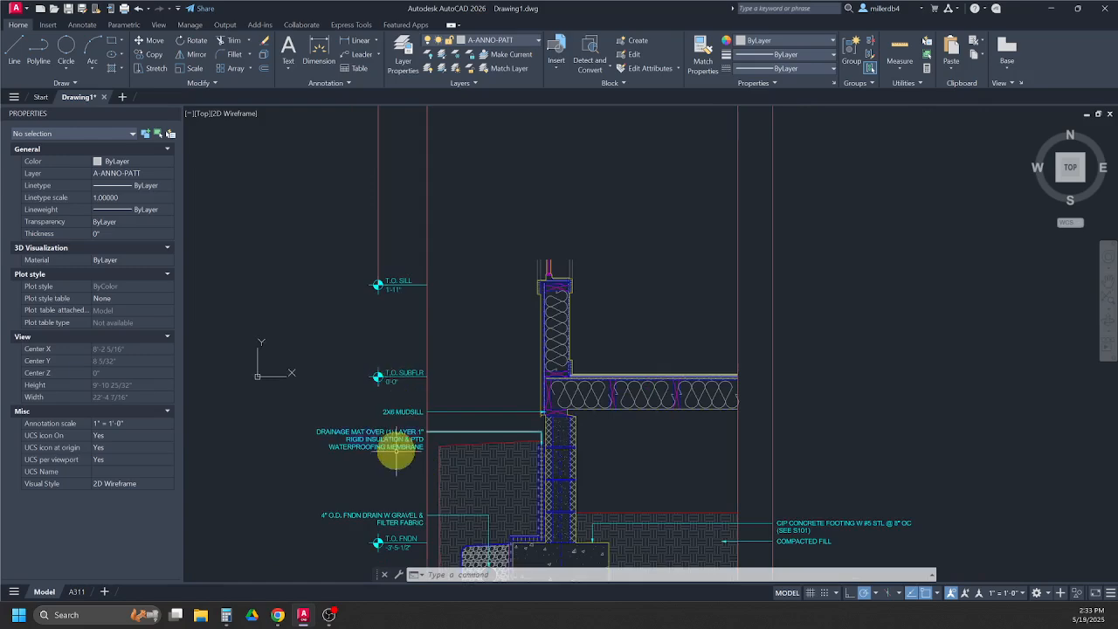
Step: Switch to the A311 reference PDF in Chrome, reduce its zoom to 125% and examine the wall section's material notes
{"action": "mouse_move", "coordinate": [273, 617]}
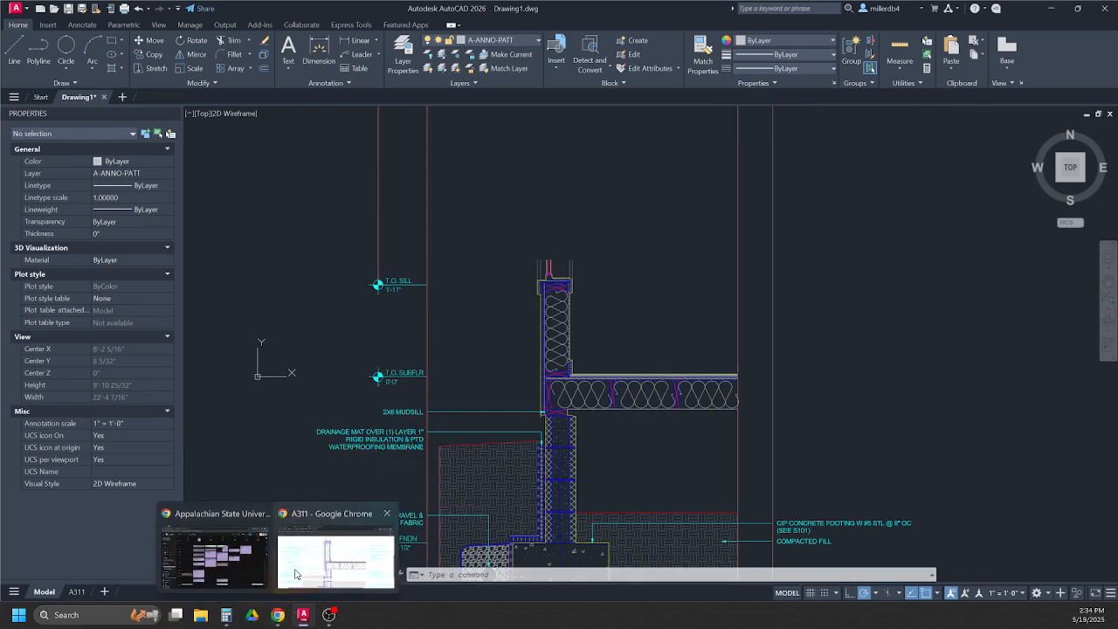
{"action": "left_click", "coordinate": [295, 586]}
{"action": "left_click", "coordinate": [533, 87]}
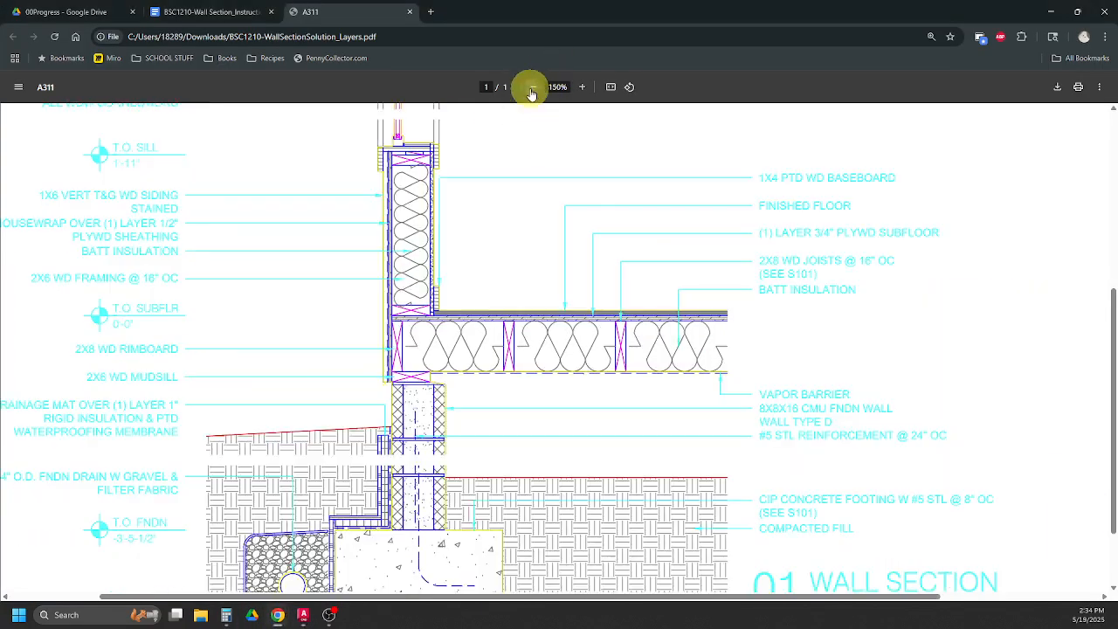
{"action": "left_click", "coordinate": [533, 87]}
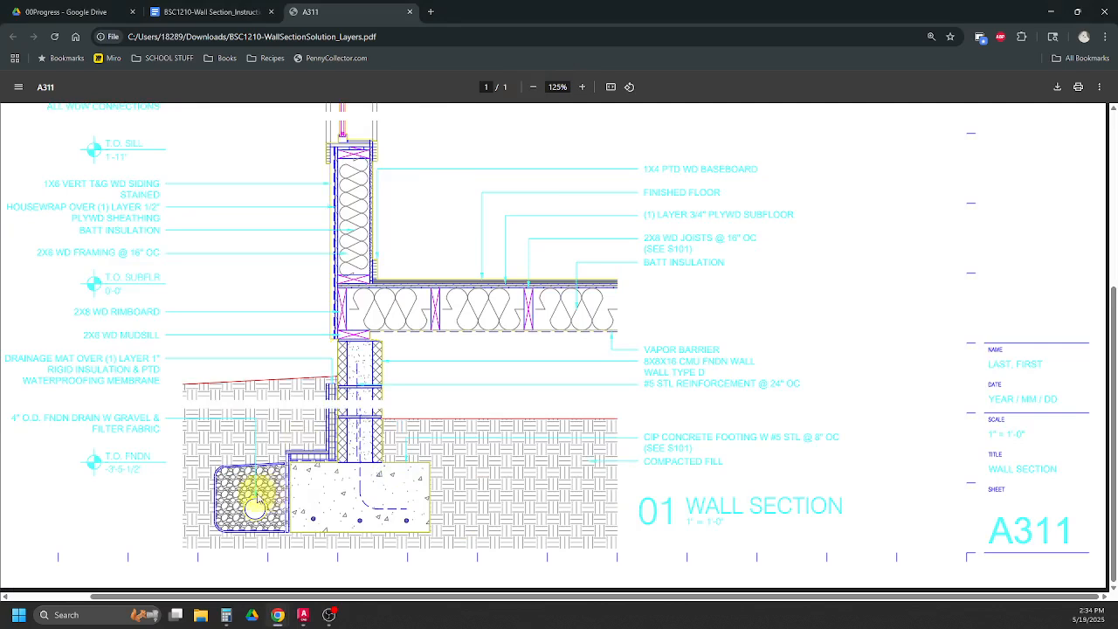
{"action": "scroll", "coordinate": [258, 505], "scroll_direction": "up", "scroll_amount": 2}
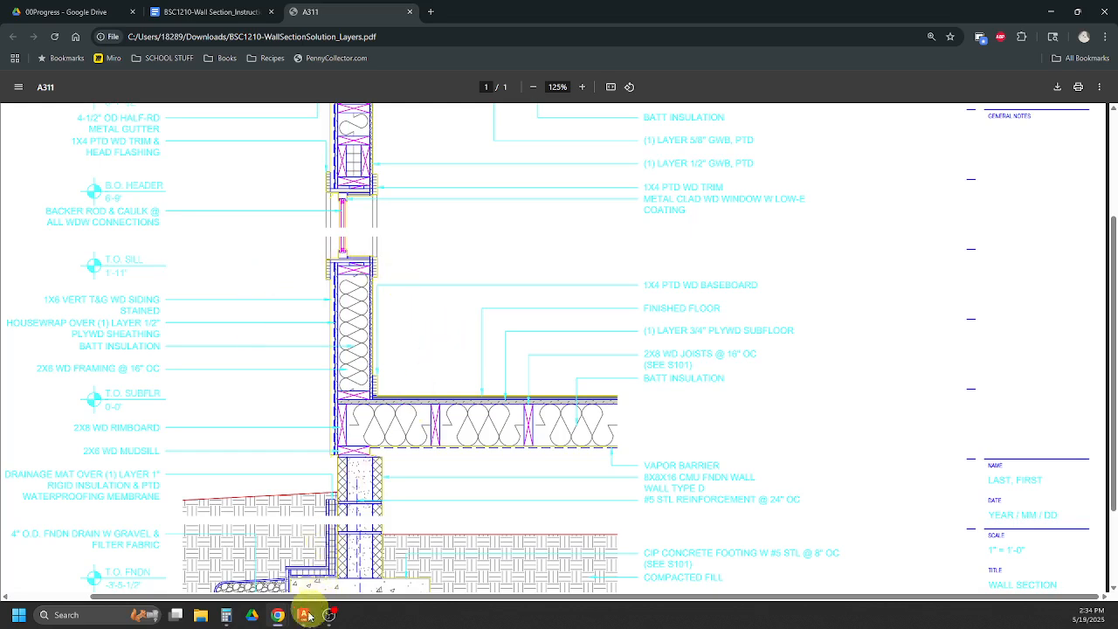
Step: Return to AutoCAD and copy the sample note multileader with upward arrow and text on the right so it points into the rafter cavity
{"action": "mouse_move", "coordinate": [303, 611]}
{"action": "left_click", "coordinate": [300, 576]}
{"action": "left_click", "coordinate": [300, 579]}
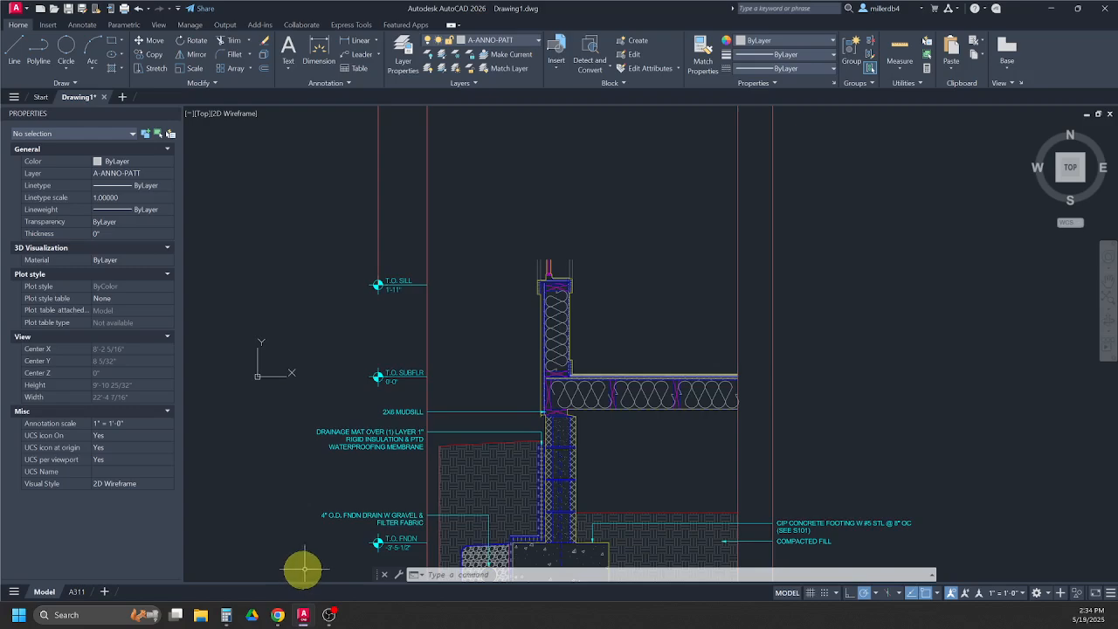
{"action": "scroll", "coordinate": [380, 467], "scroll_direction": "down", "scroll_amount": 2}
{"action": "scroll", "coordinate": [384, 434], "scroll_direction": "down", "scroll_amount": 3}
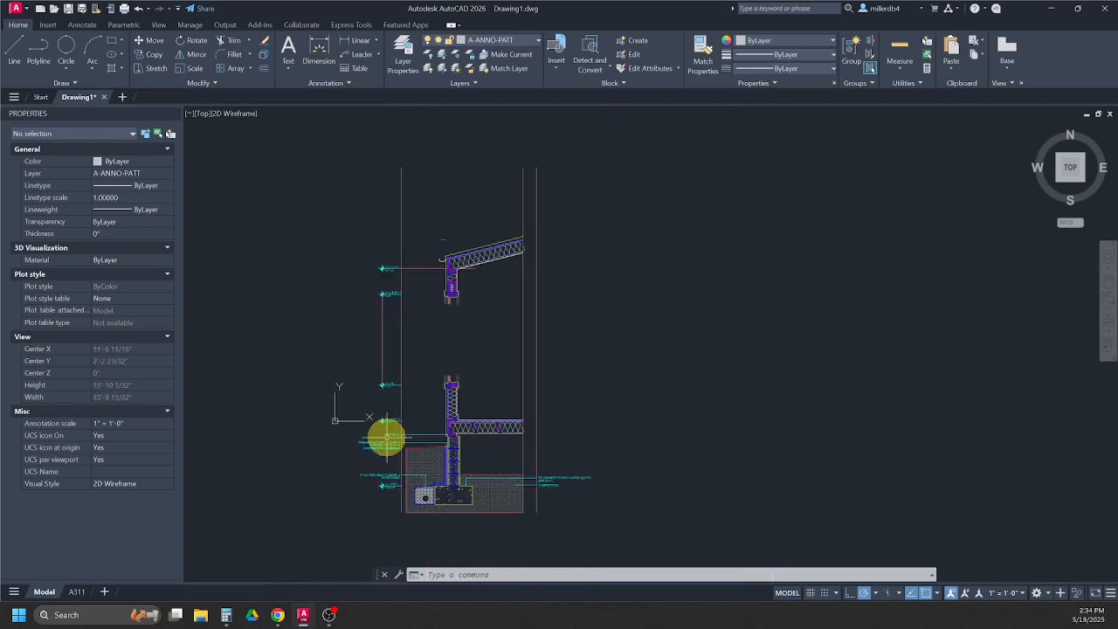
{"action": "scroll", "coordinate": [273, 412], "scroll_direction": "up", "scroll_amount": 2}
{"action": "scroll", "coordinate": [274, 412], "scroll_direction": "up", "scroll_amount": 2}
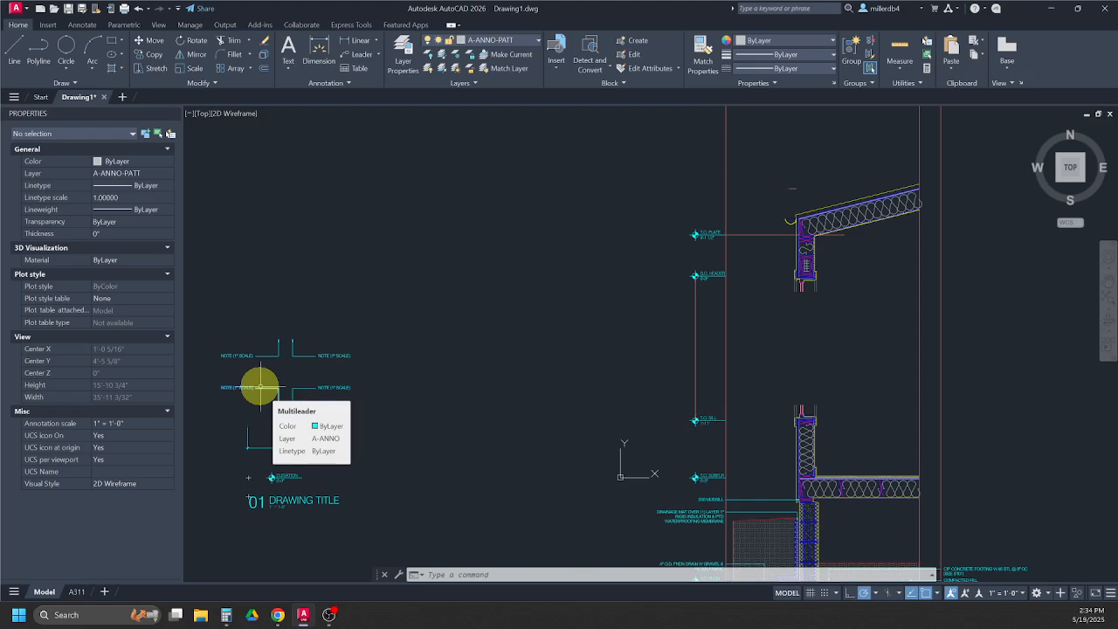
{"action": "left_click", "coordinate": [310, 355]}
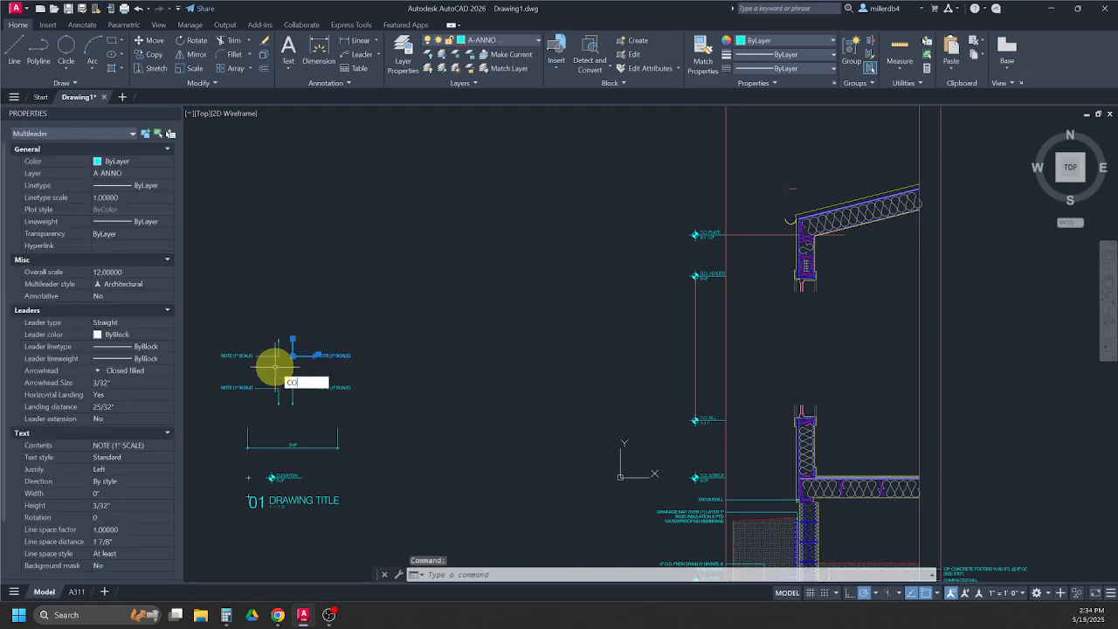
{"action": "key", "text": "Return"}
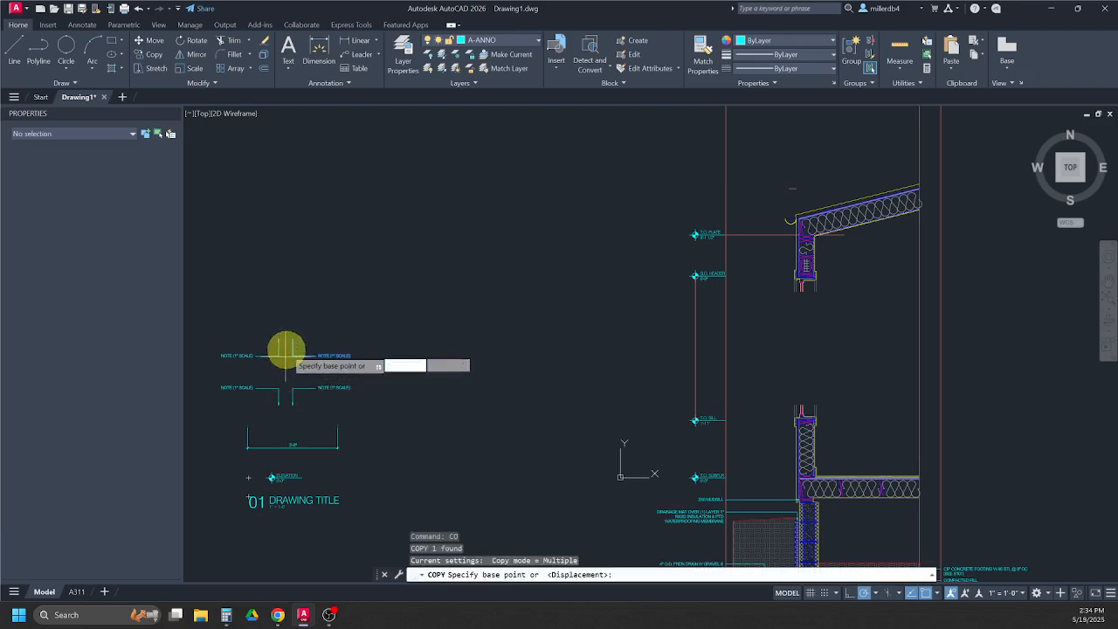
{"action": "left_click", "coordinate": [292, 339]}
{"action": "scroll", "coordinate": [791, 257], "scroll_direction": "up", "scroll_amount": 8}
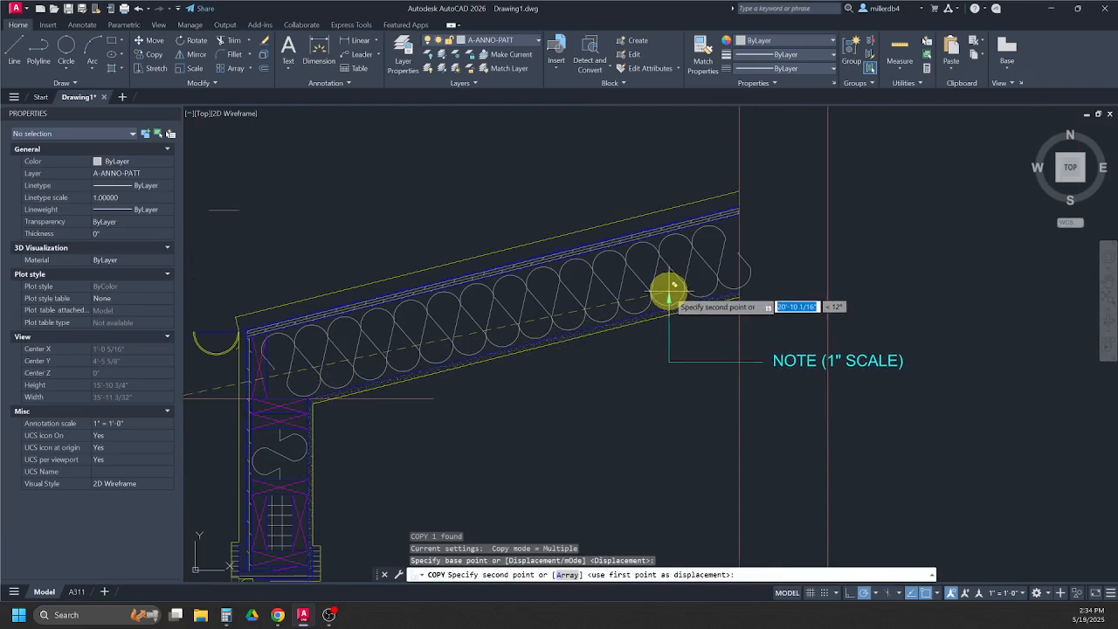
{"action": "left_click", "coordinate": [668, 295]}
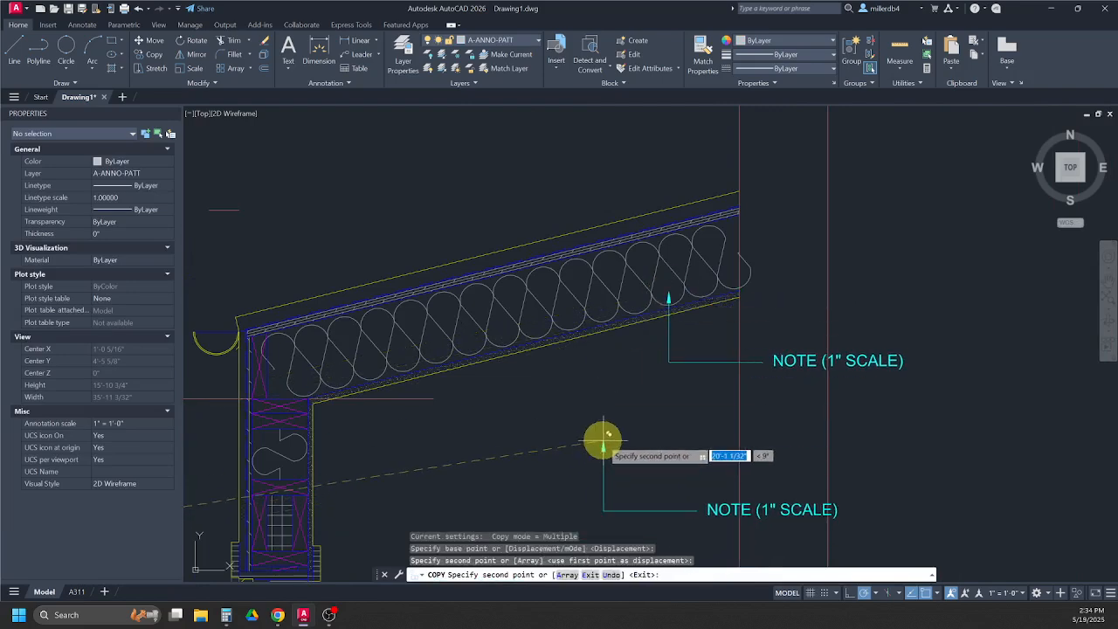
{"action": "key", "text": "Escape"}
{"action": "key", "text": "Escape"}
Step: Shorten the copied rafter note's vertical leader and stretch its landing out to the outer vertical guide line
{"action": "scroll", "coordinate": [686, 371], "scroll_direction": "down", "scroll_amount": 2}
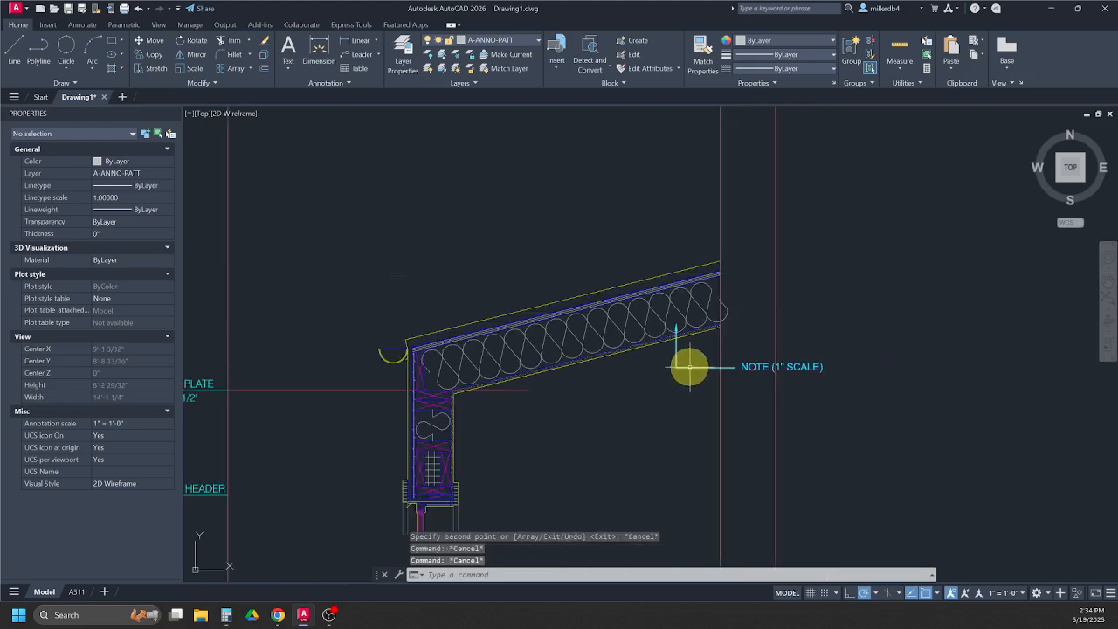
{"action": "left_click", "coordinate": [687, 367]}
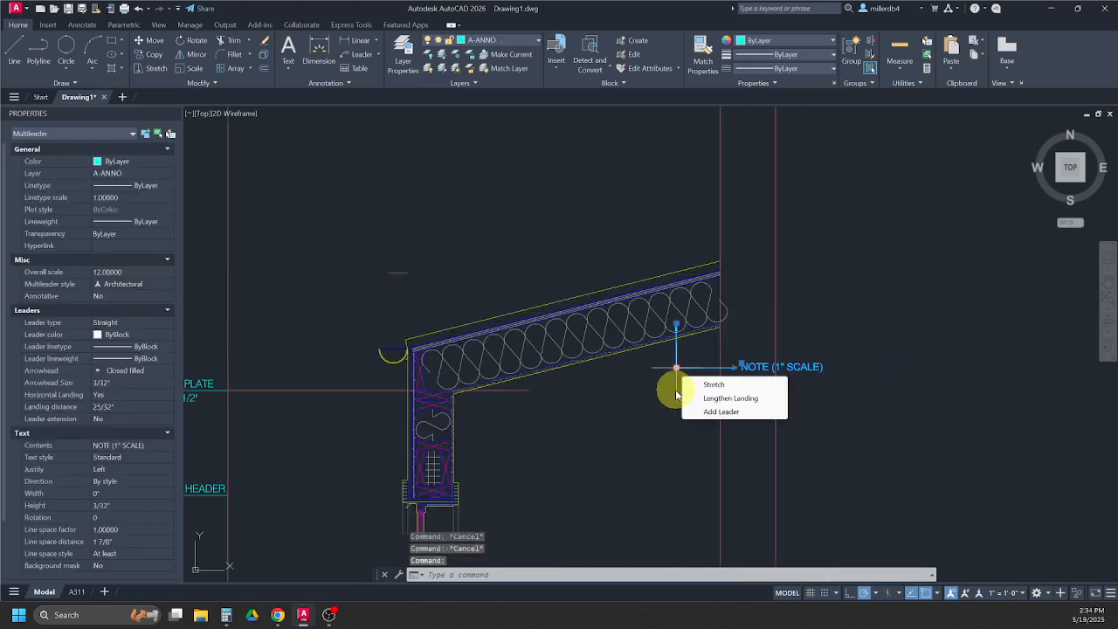
{"action": "left_click", "coordinate": [676, 368]}
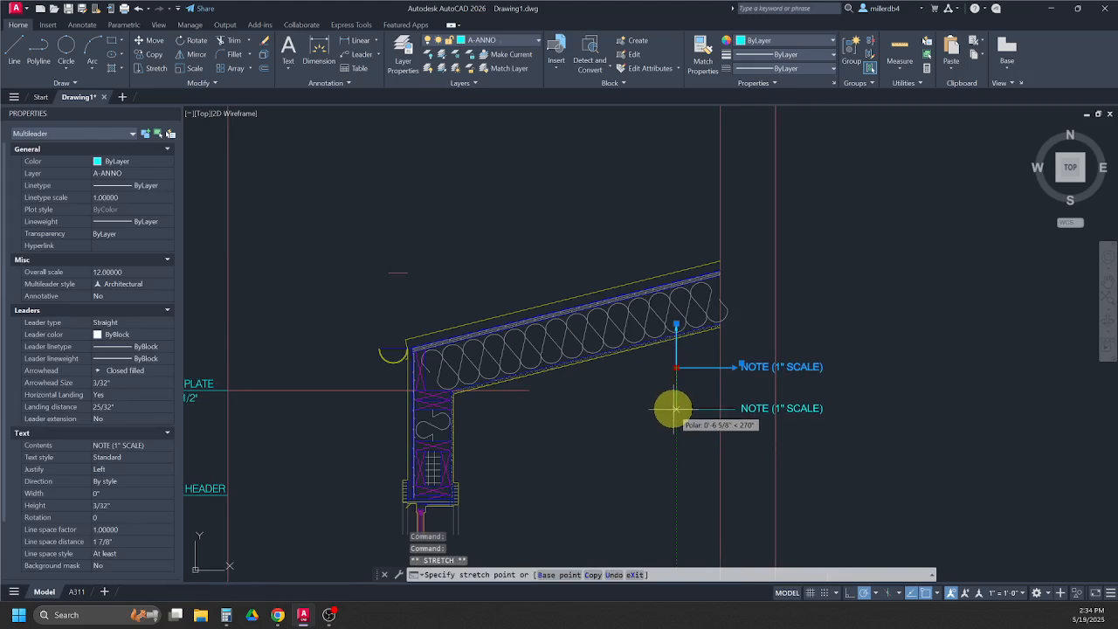
{"action": "left_click", "coordinate": [673, 358]}
{"action": "scroll", "coordinate": [730, 358], "scroll_direction": "up", "scroll_amount": 4}
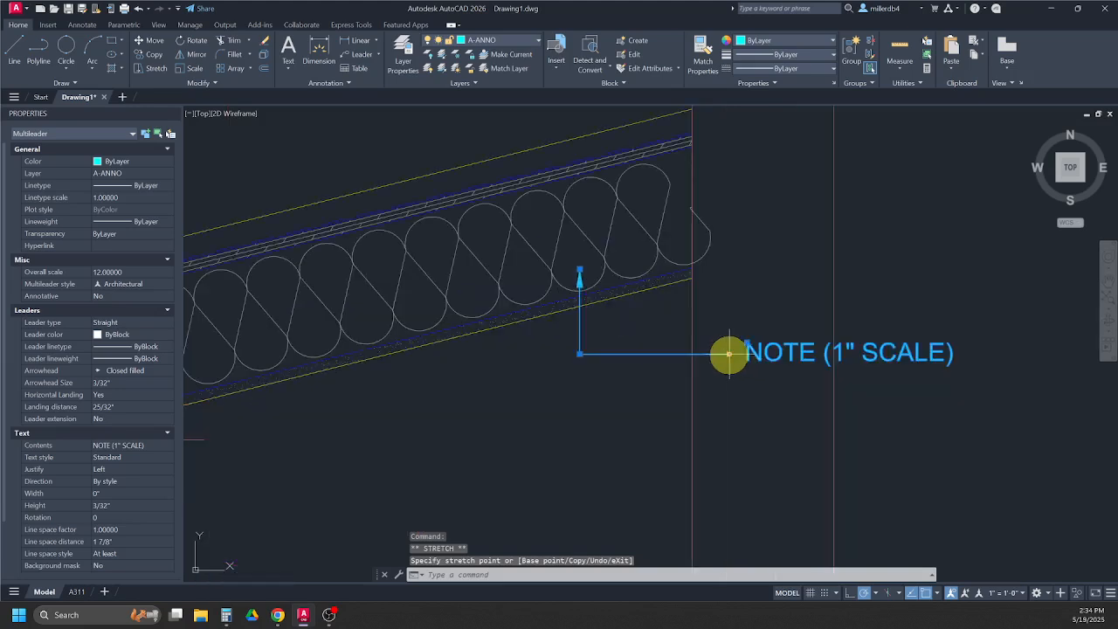
{"action": "left_click", "coordinate": [730, 354]}
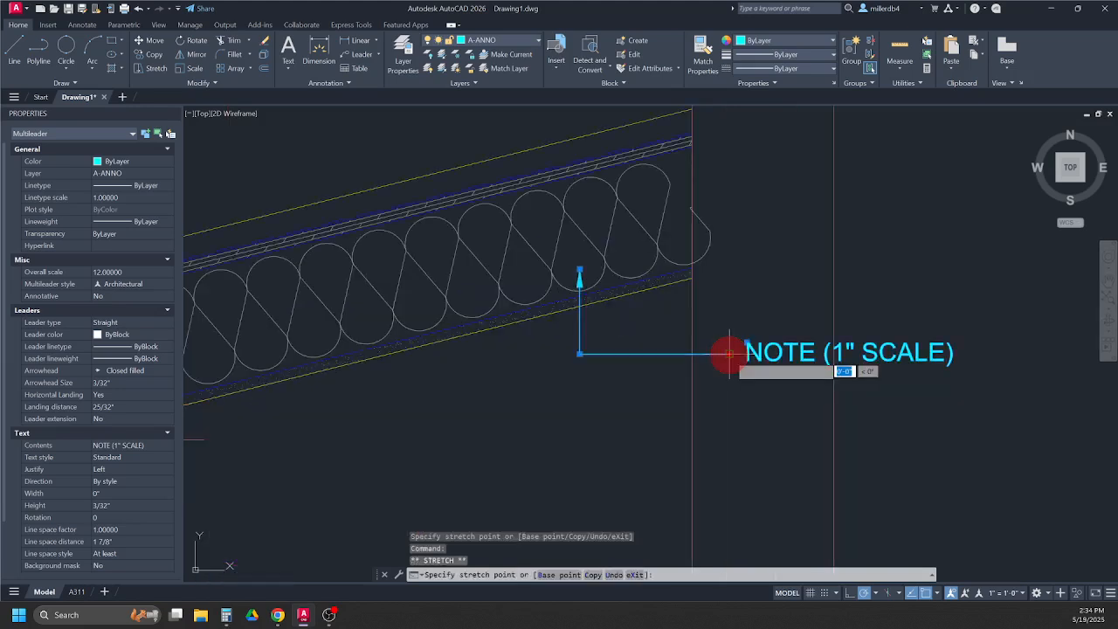
{"action": "left_click", "coordinate": [832, 353]}
{"action": "scroll", "coordinate": [831, 354], "scroll_direction": "down", "scroll_amount": 4}
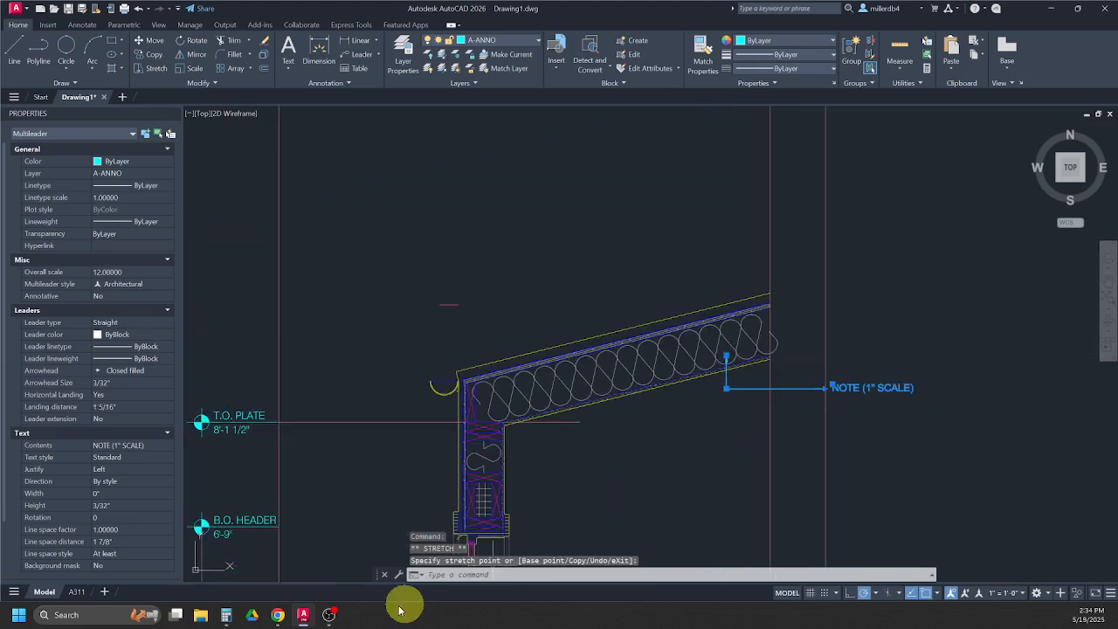
Step: Check the rafter note wording in the A311 PDF in Chrome, close the PDF and return to AutoCAD
{"action": "mouse_move", "coordinate": [278, 617]}
{"action": "left_click", "coordinate": [349, 551]}
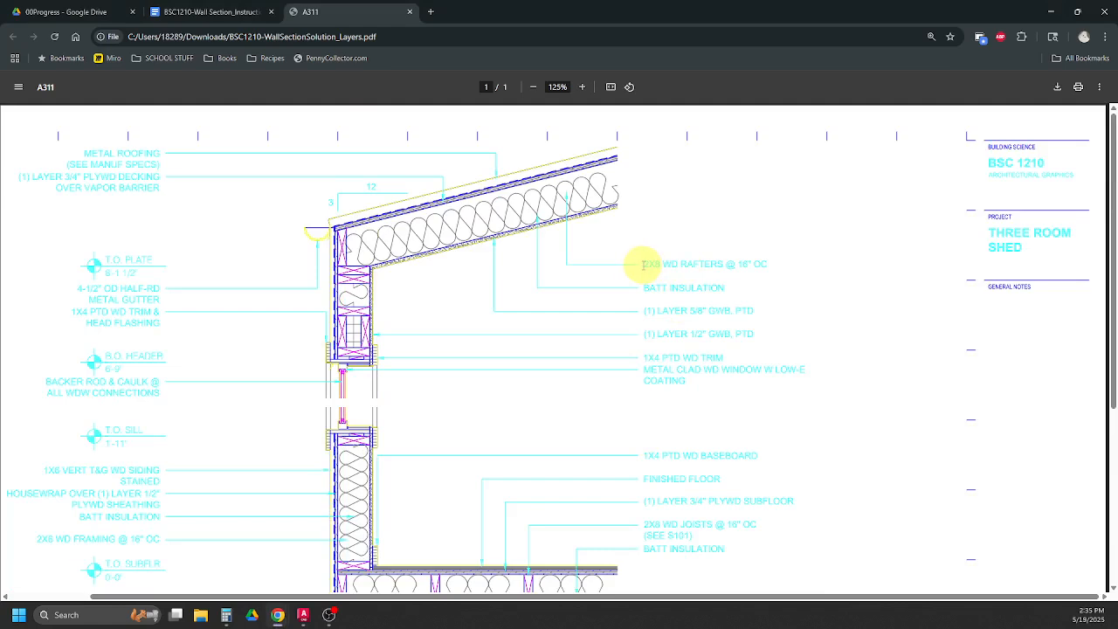
{"action": "middle_click", "coordinate": [323, 12]}
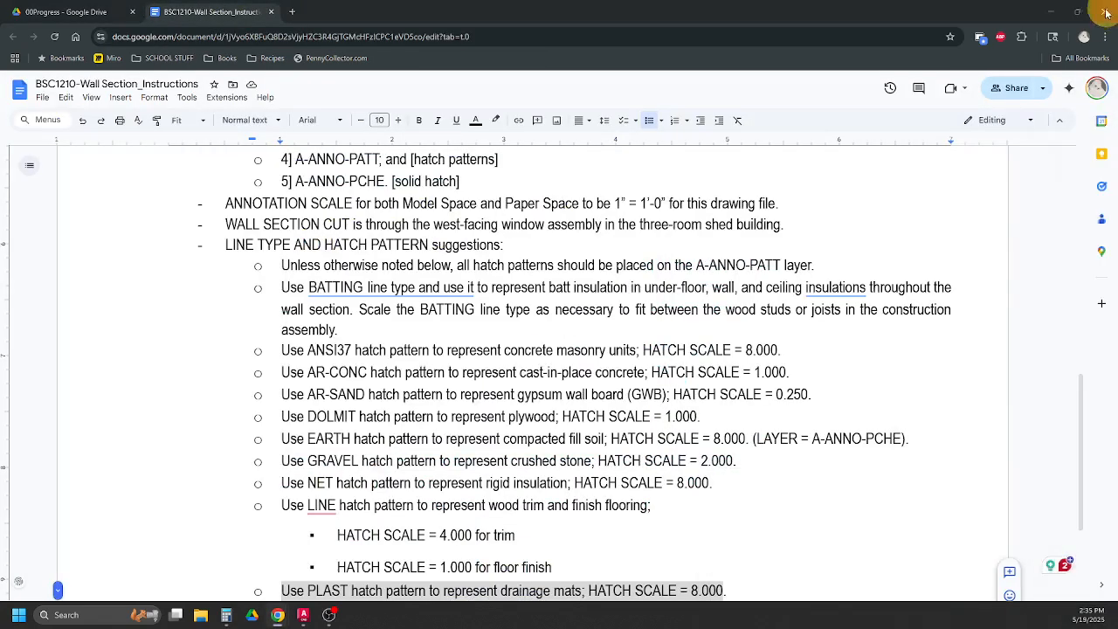
{"action": "left_click", "coordinate": [1051, 12]}
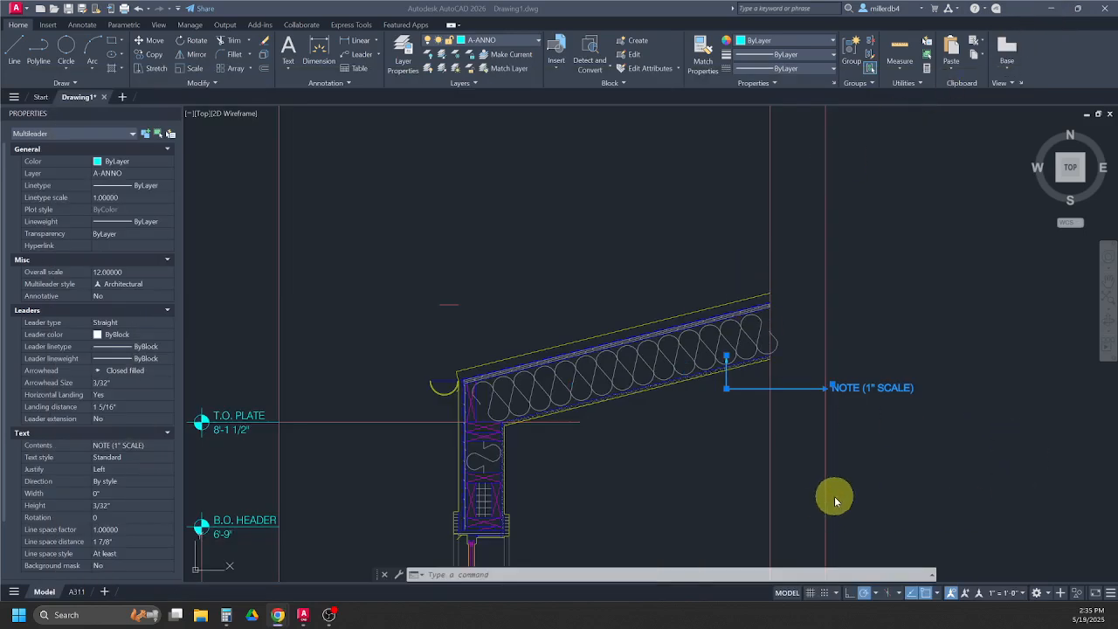
Step: Replace the rafter multileader's sample text with "2X8 WD RAFTERS @ 16" OC"
{"action": "left_click", "coordinate": [867, 425]}
{"action": "key", "text": "Escape"}
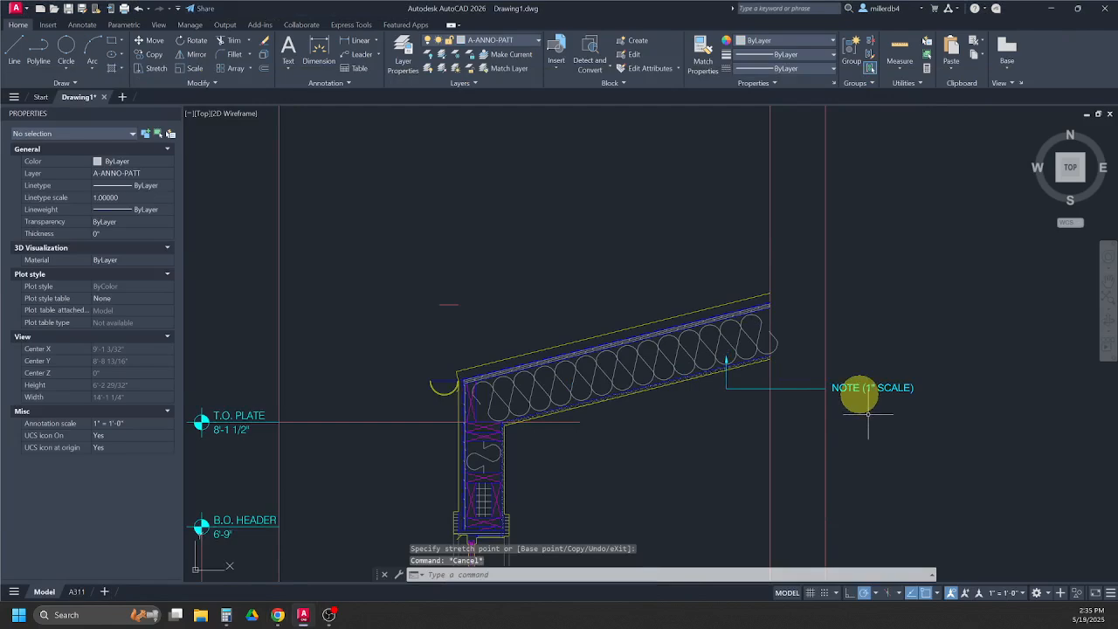
{"action": "scroll", "coordinate": [859, 395], "scroll_direction": "up", "scroll_amount": 2}
{"action": "left_click", "coordinate": [852, 384]}
{"action": "double_click", "coordinate": [829, 385]}
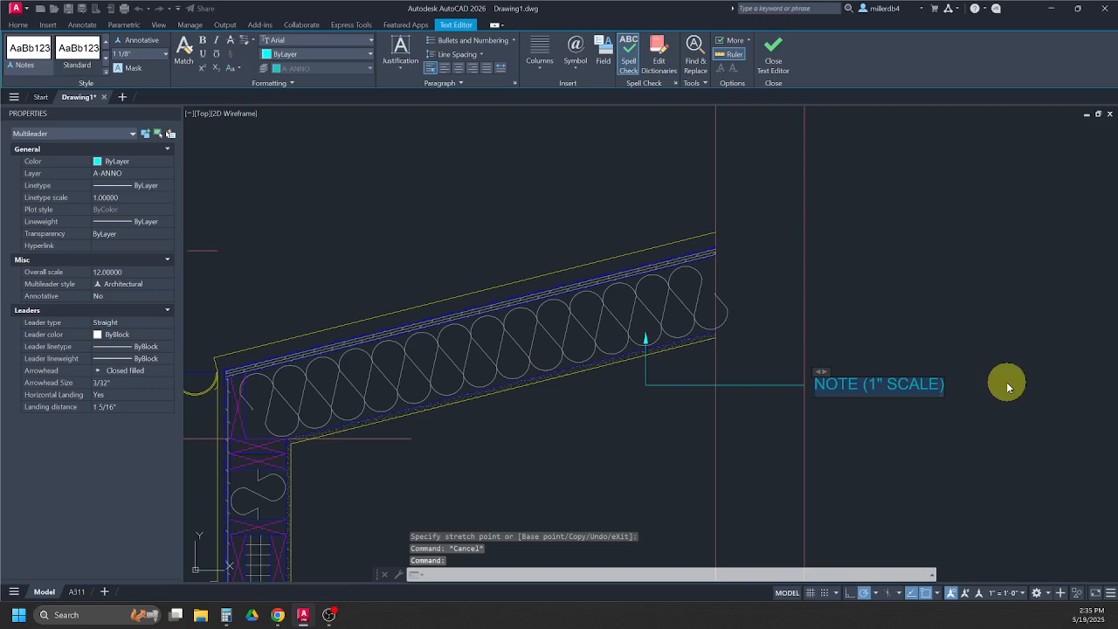
{"action": "key", "text": "BackSpace"}
{"action": "type", "text": "2X8"}
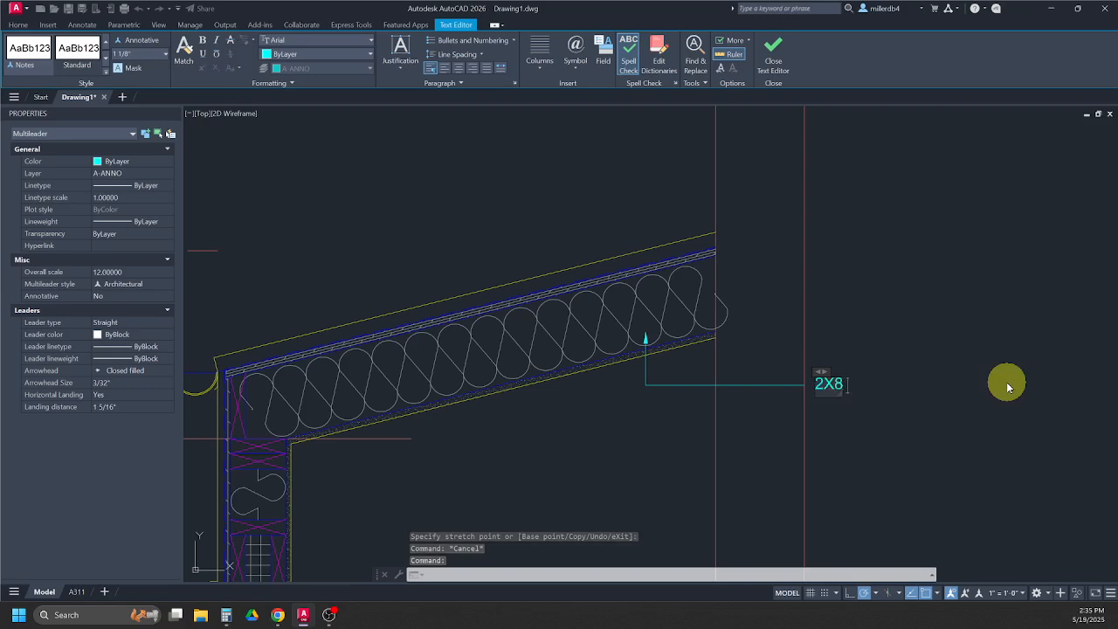
{"action": "type", "text": " WD "}
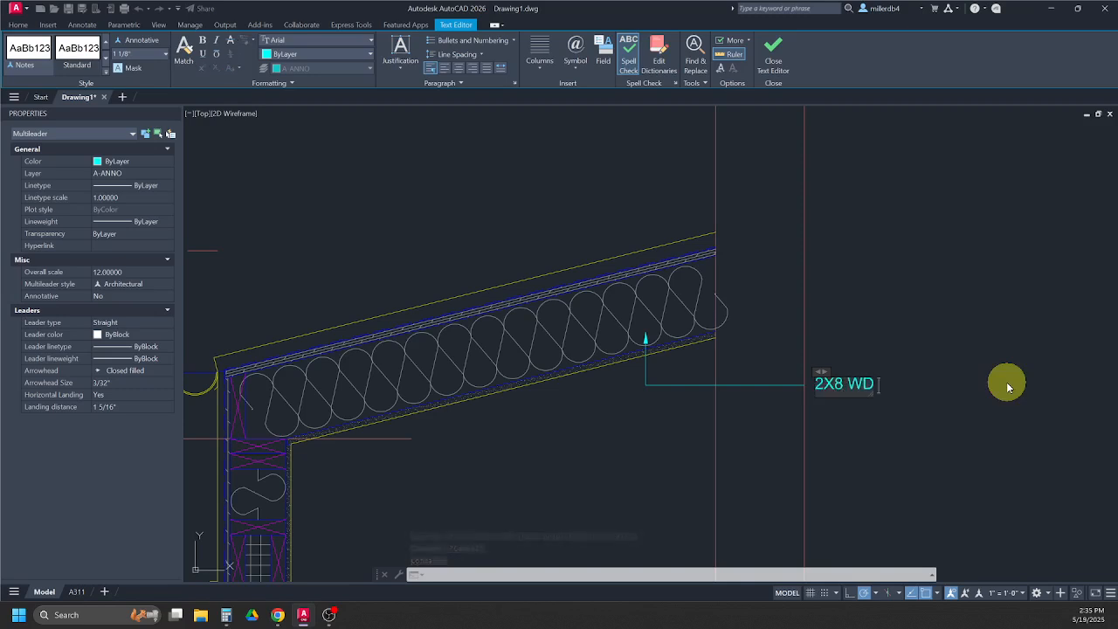
{"action": "type", "text": "RAFTERS"}
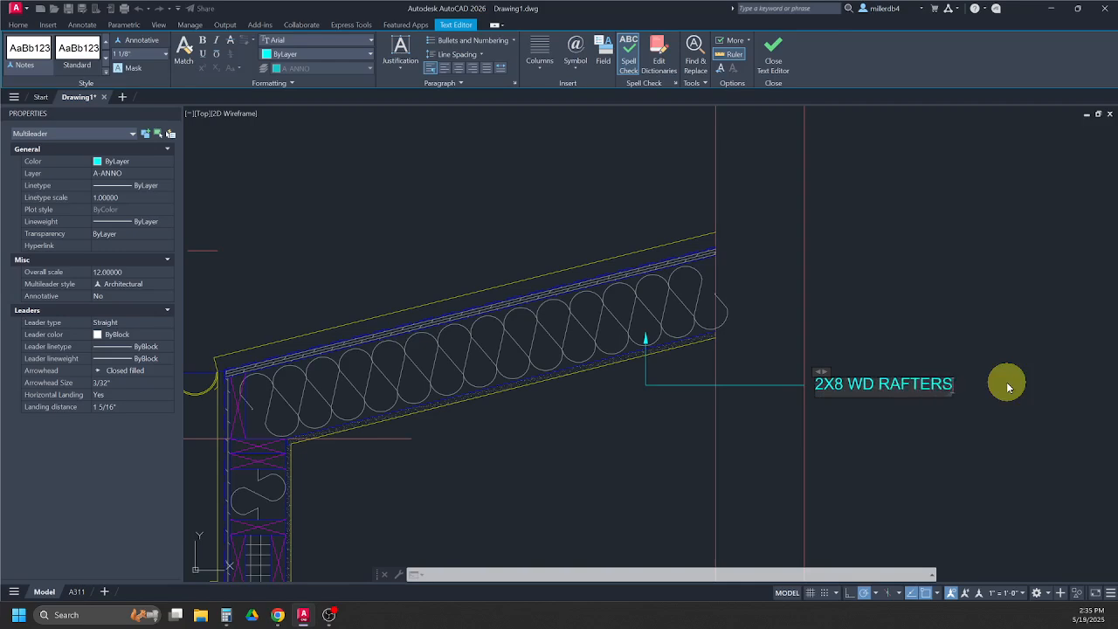
{"action": "type", "text": " @ 16\" OC"}
{"action": "left_click", "coordinate": [1004, 344]}
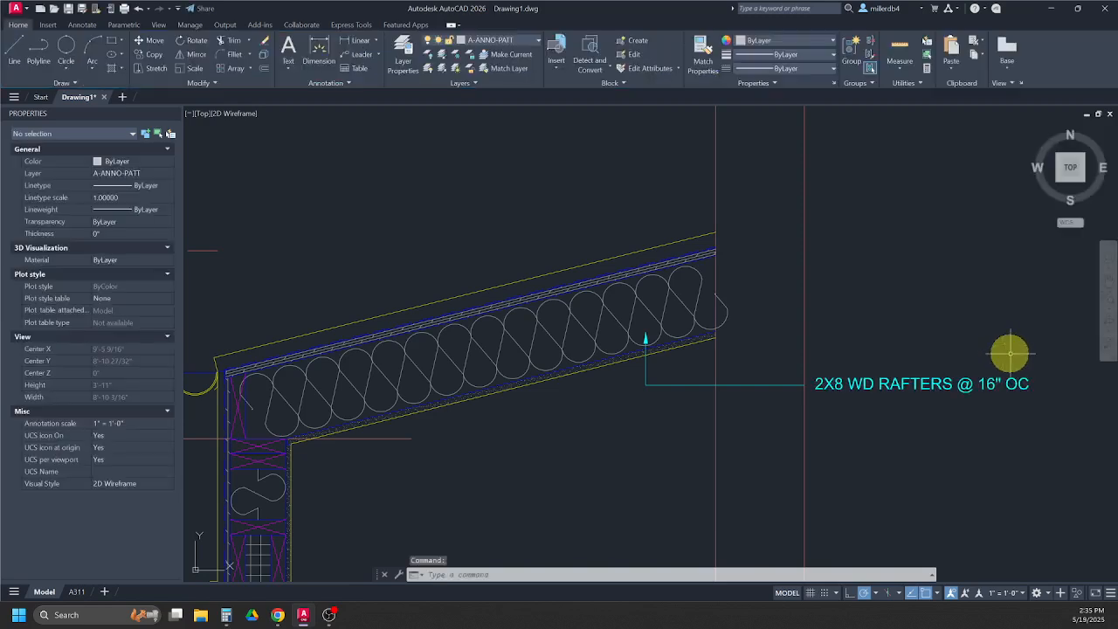
Step: Try to copy the rafter note farther down the slope into the insulation with object snap on, and erase that copy
{"action": "scroll", "coordinate": [978, 363], "scroll_direction": "down", "scroll_amount": 2}
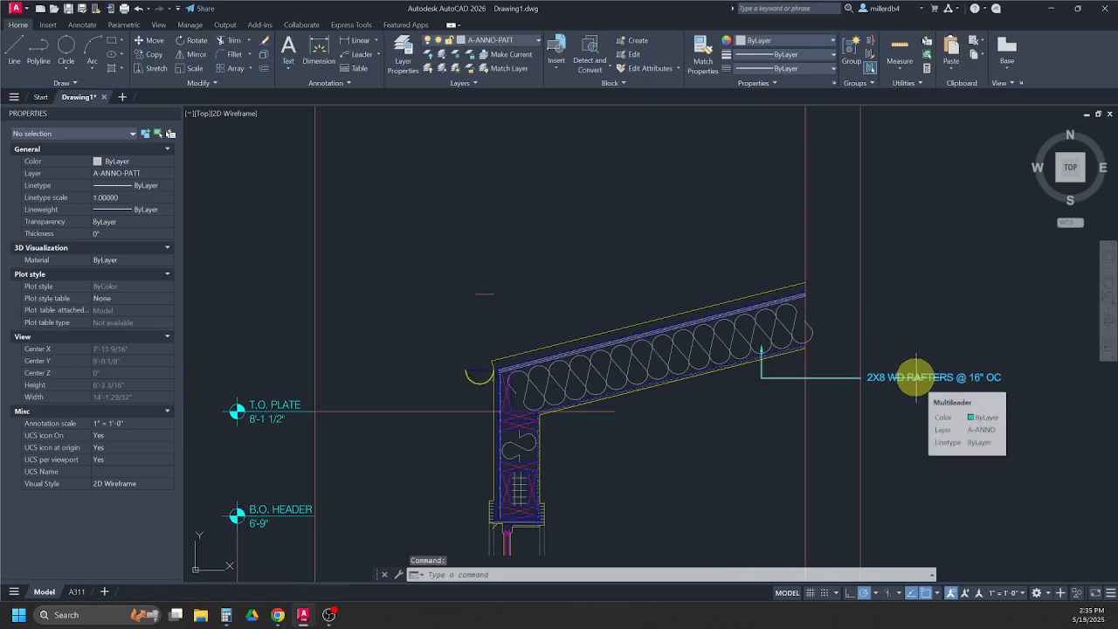
{"action": "left_click", "coordinate": [917, 377]}
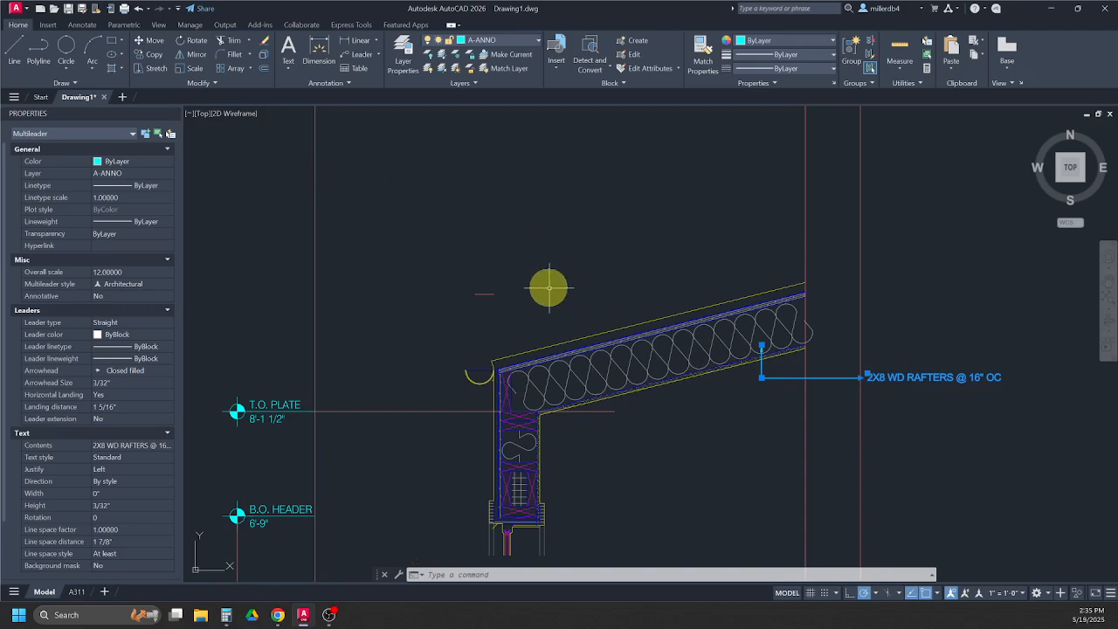
{"action": "type", "text": "co"}
{"action": "key", "text": "Return"}
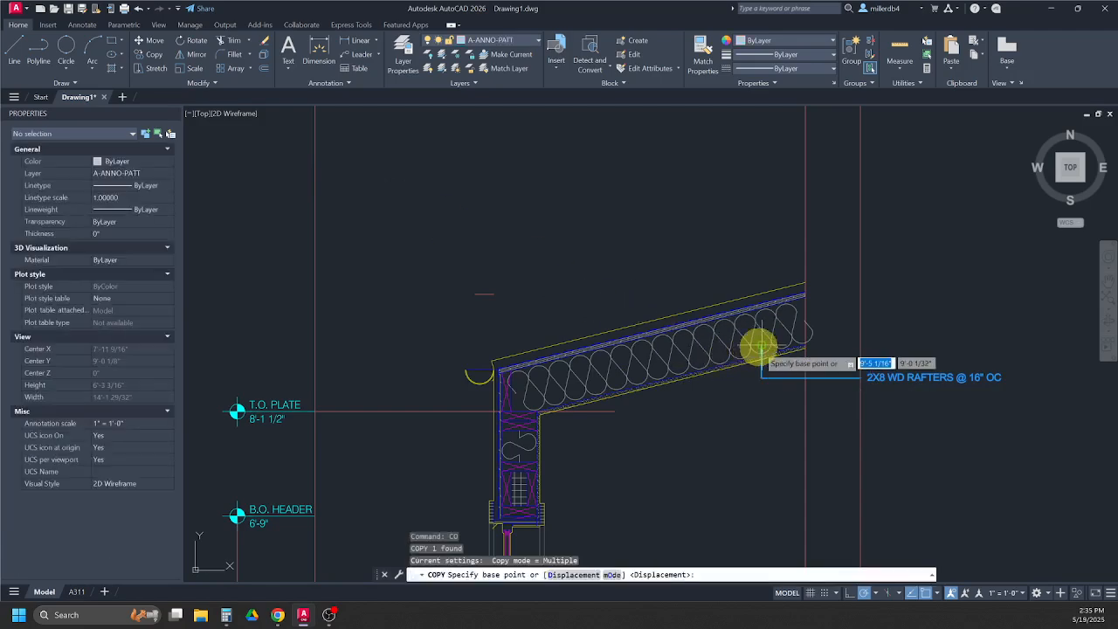
{"action": "left_click", "coordinate": [760, 347]}
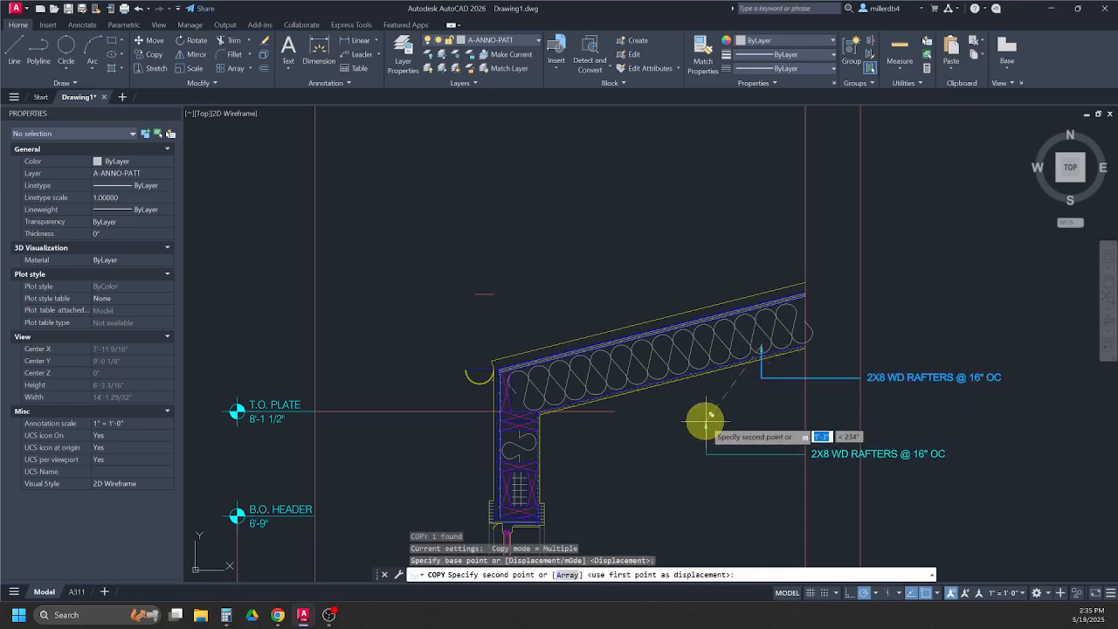
{"action": "scroll", "coordinate": [699, 393], "scroll_direction": "up", "scroll_amount": 3}
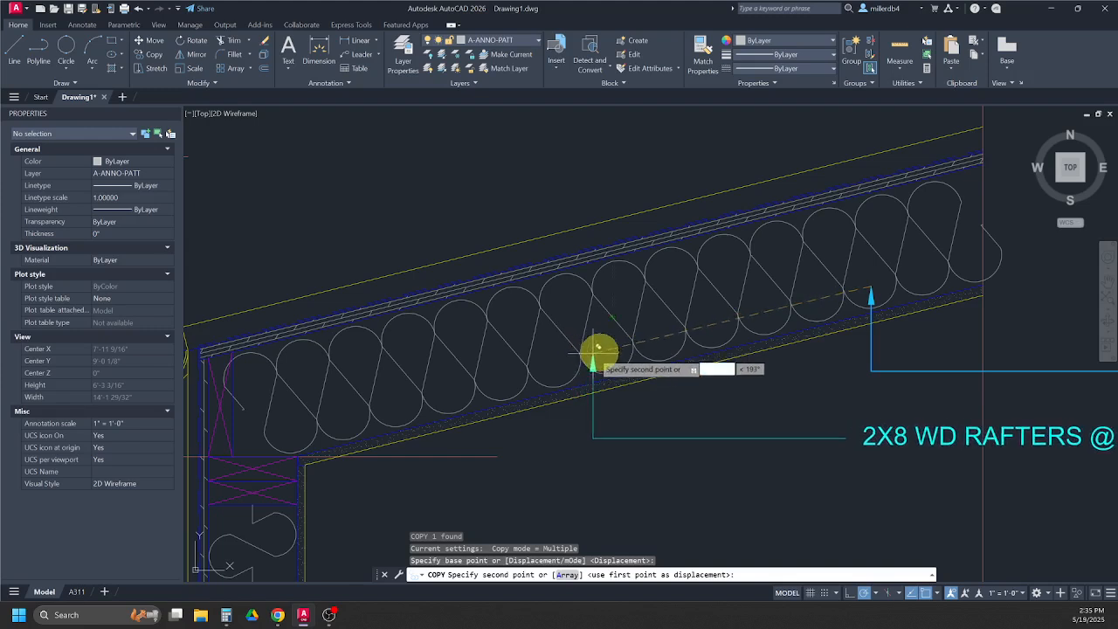
{"action": "left_click", "coordinate": [637, 340]}
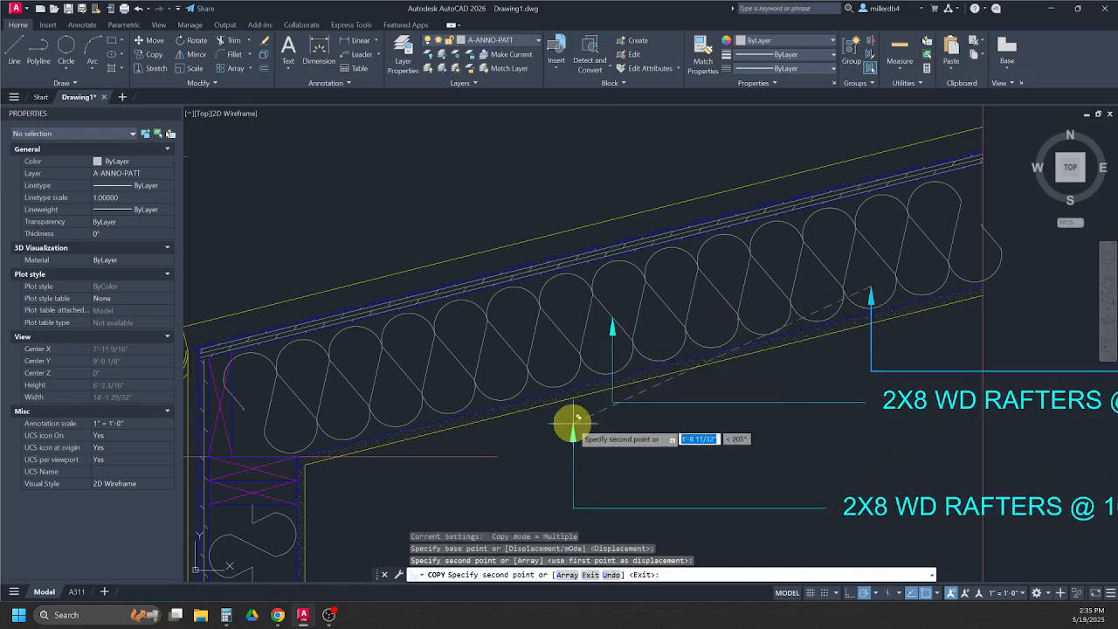
{"action": "key", "text": "Escape"}
{"action": "left_click", "coordinate": [681, 395]}
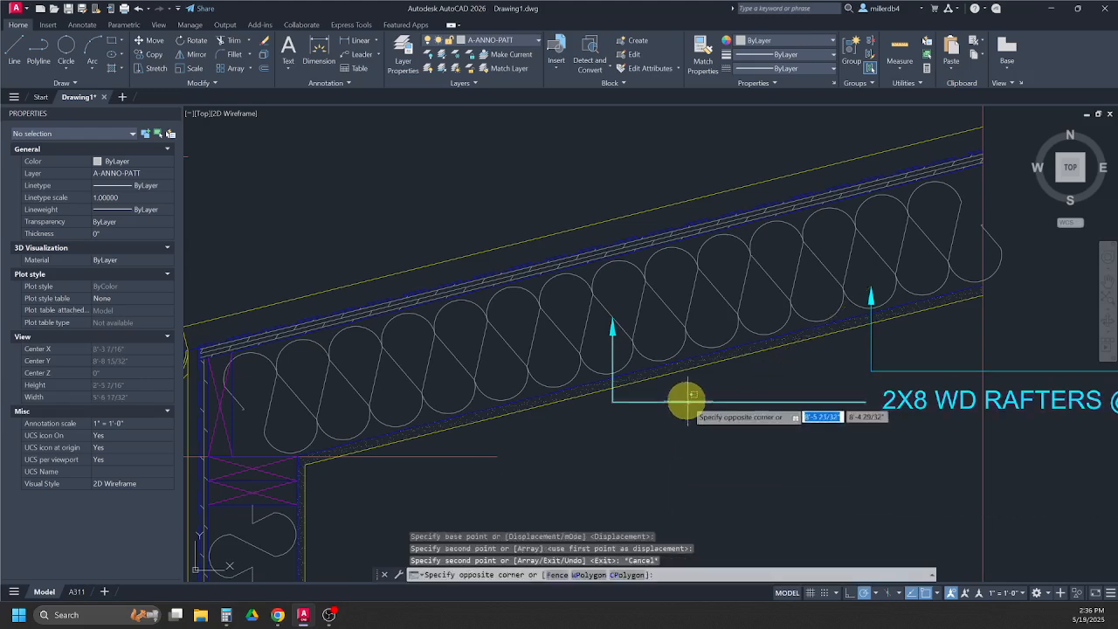
{"action": "left_click", "coordinate": [683, 395]}
{"action": "key", "text": "Delete"}
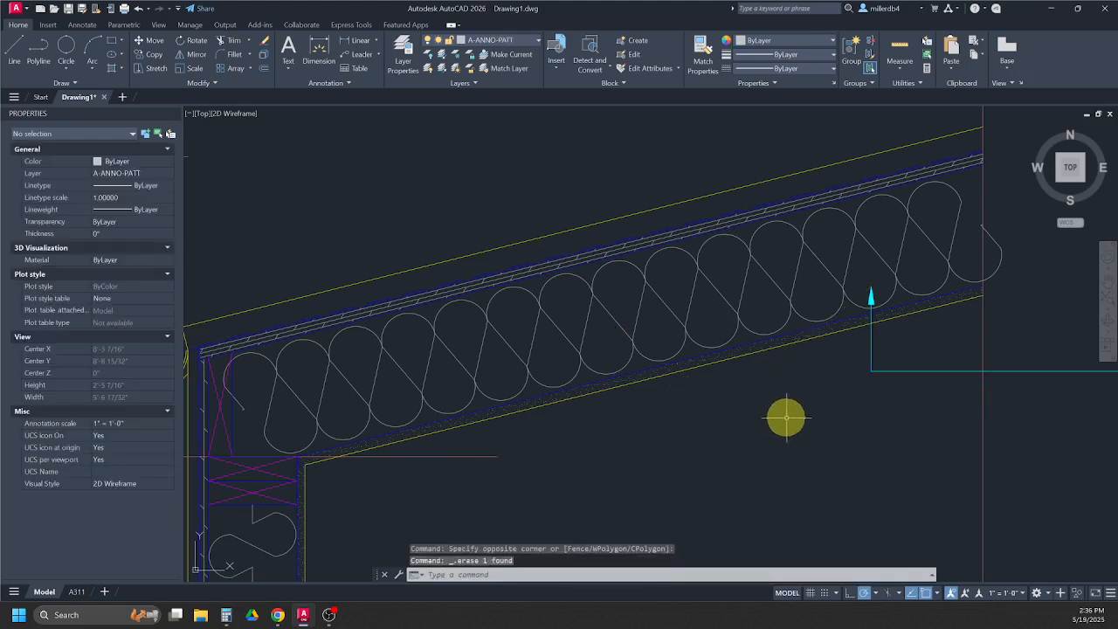
Step: With object snap turned off, copy the rafter note down the slope so its arrow touches the batt insulation, and turn object snap back on
{"action": "left_click", "coordinate": [923, 594]}
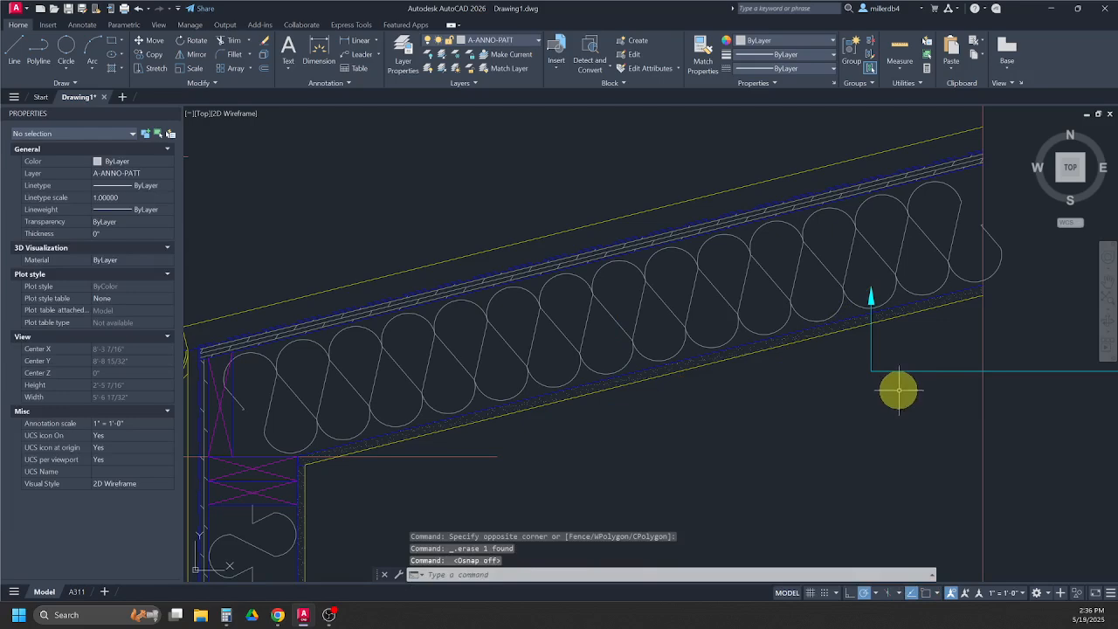
{"action": "left_click", "coordinate": [865, 366]}
{"action": "left_click", "coordinate": [865, 366]}
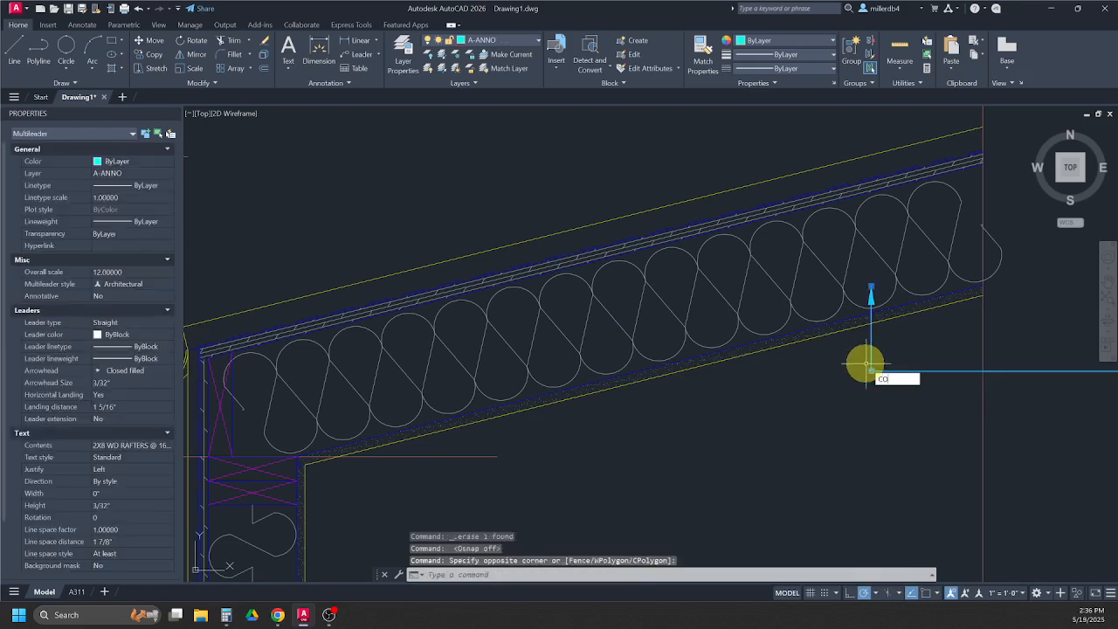
{"action": "type", "text": "CO"}
{"action": "key", "text": "Return"}
{"action": "left_click", "coordinate": [871, 288]}
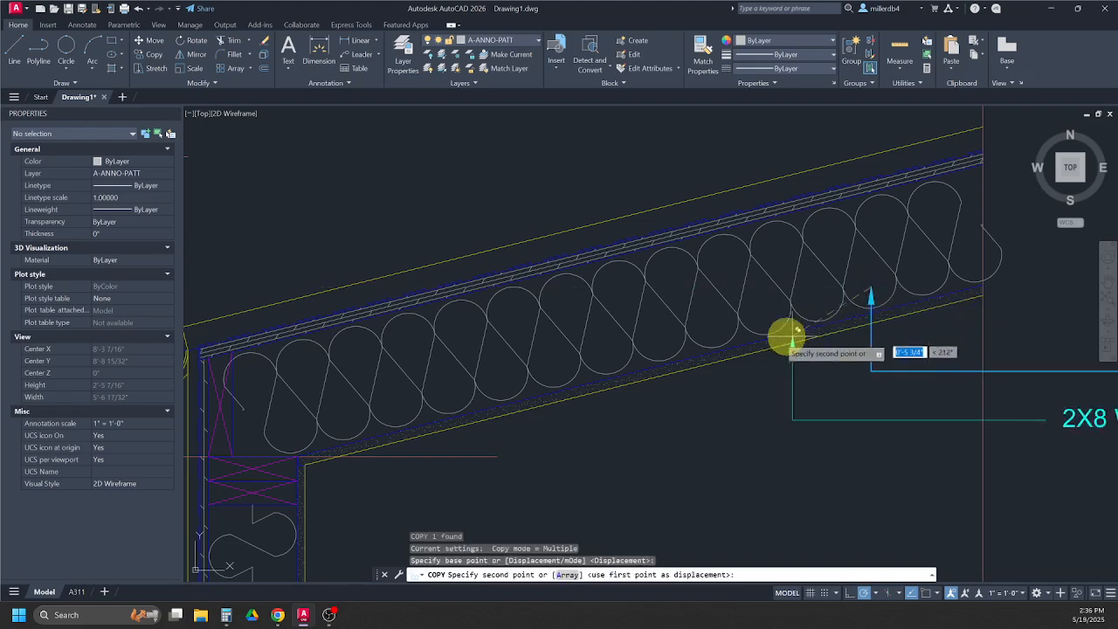
{"action": "left_click", "coordinate": [686, 340]}
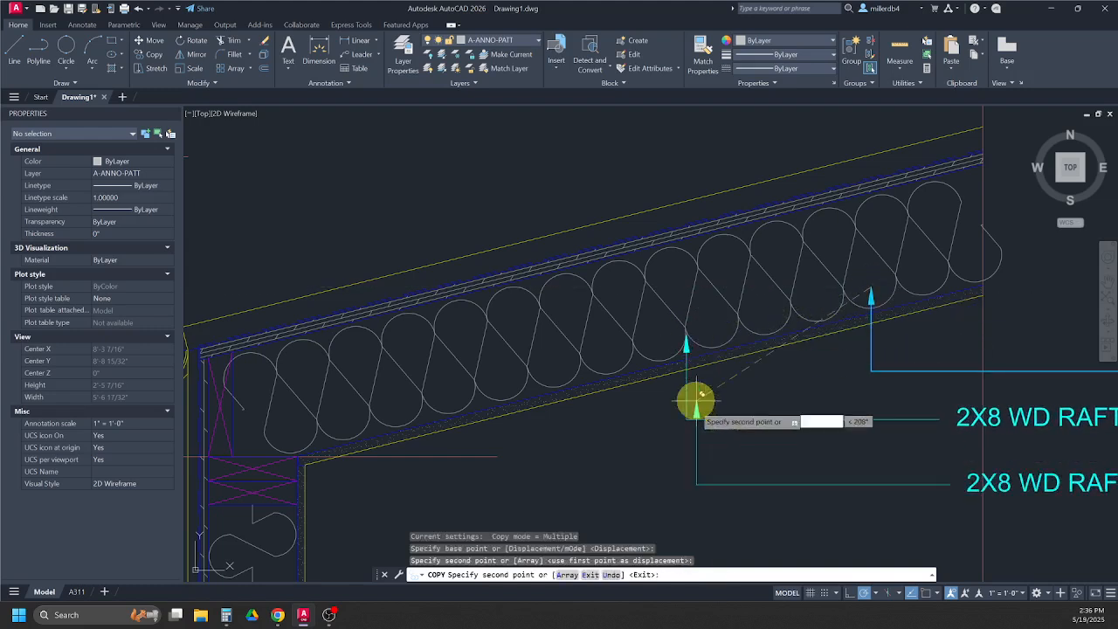
{"action": "key", "text": "Escape"}
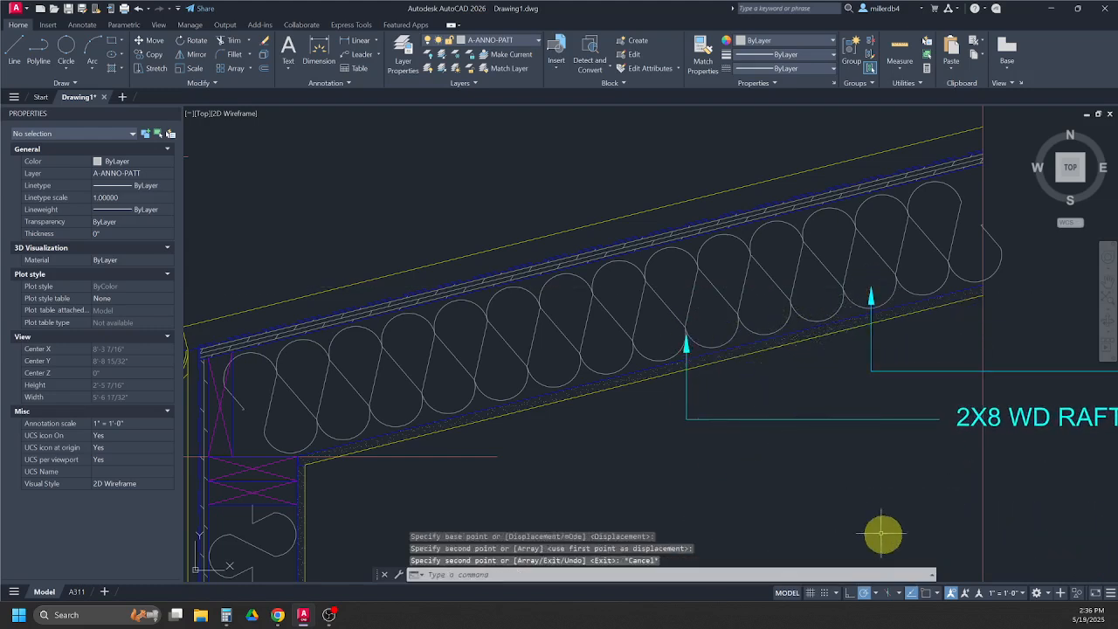
{"action": "key", "text": "Escape"}
{"action": "key", "text": "Escape"}
{"action": "key", "text": "Escape"}
{"action": "left_click", "coordinate": [915, 594]}
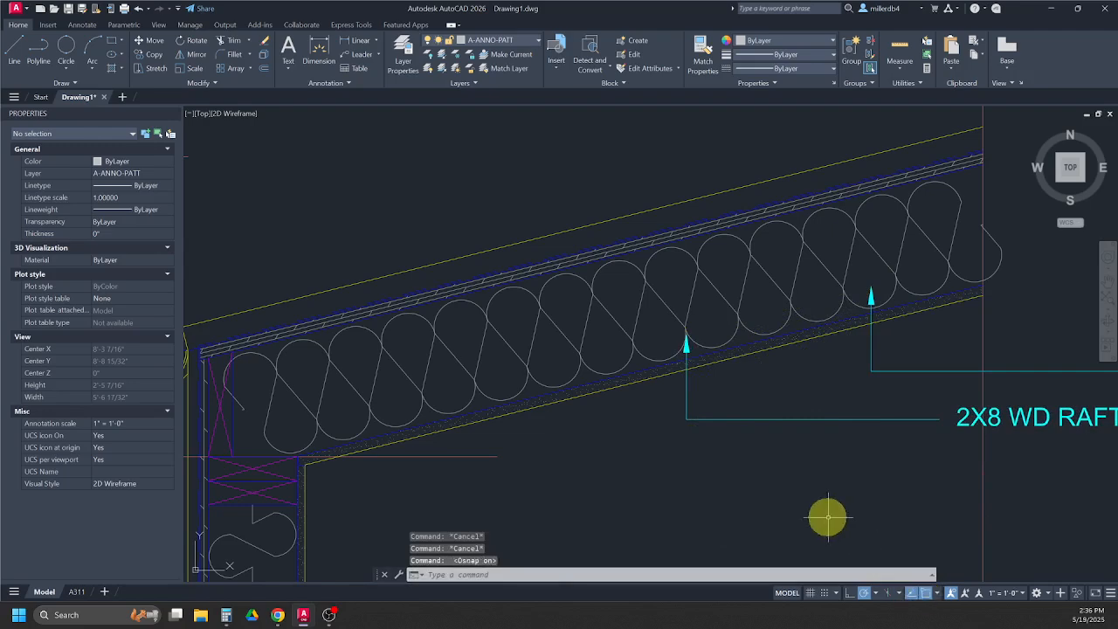
Step: Lower the copied note's landing slightly and stretch it out to the outer vertical guide line, aligned with the rafter note
{"action": "left_click", "coordinate": [719, 437]}
{"action": "left_click", "coordinate": [691, 415]}
{"action": "scroll", "coordinate": [843, 437], "scroll_direction": "down", "scroll_amount": 2}
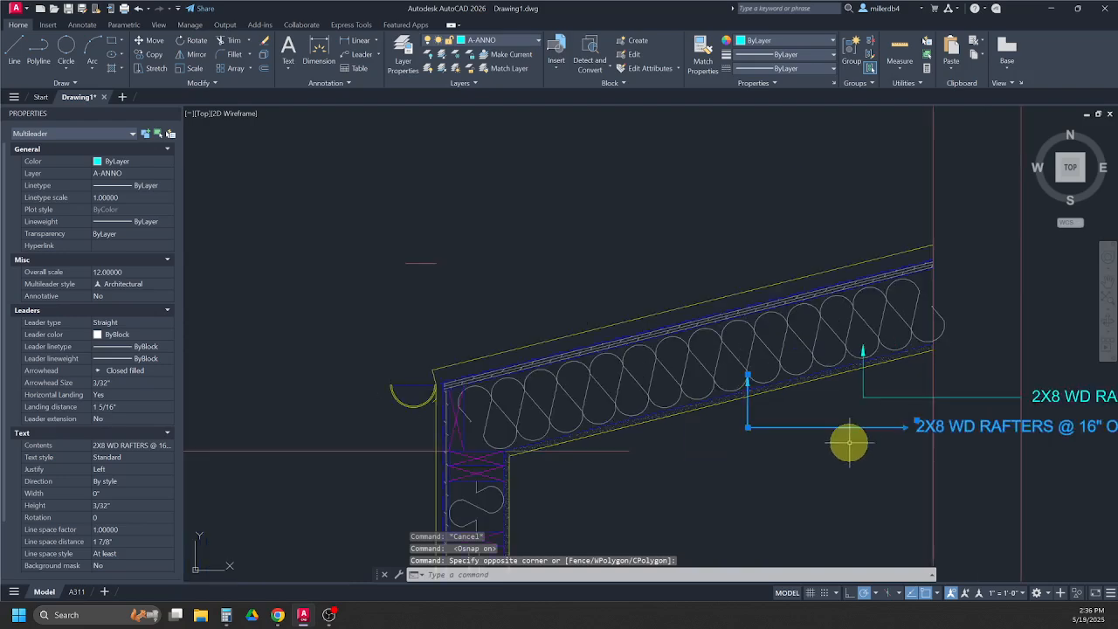
{"action": "left_click", "coordinate": [745, 433]}
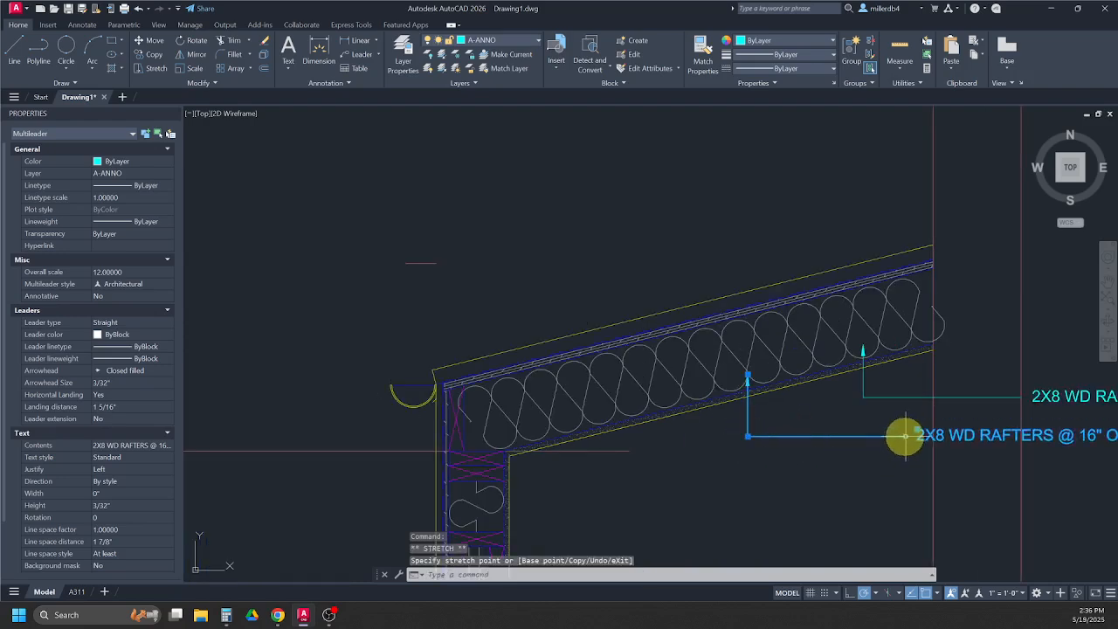
{"action": "mouse_move", "coordinate": [1022, 435]}
{"action": "middle_mouse_down"}
{"action": "mouse_move", "coordinate": [944, 469]}
{"action": "mouse_move", "coordinate": [899, 469]}
{"action": "middle_mouse_up"}
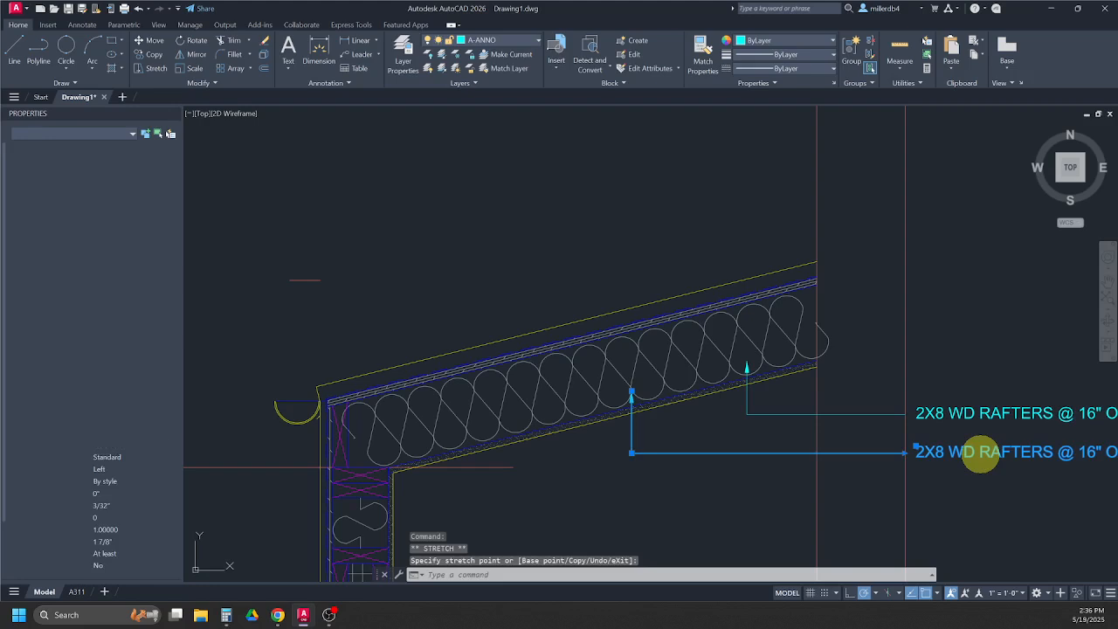
{"action": "key", "text": "Escape"}
Step: Replace the text of the copied lower note with "BATT INSULATION"
{"action": "double_click", "coordinate": [914, 452]}
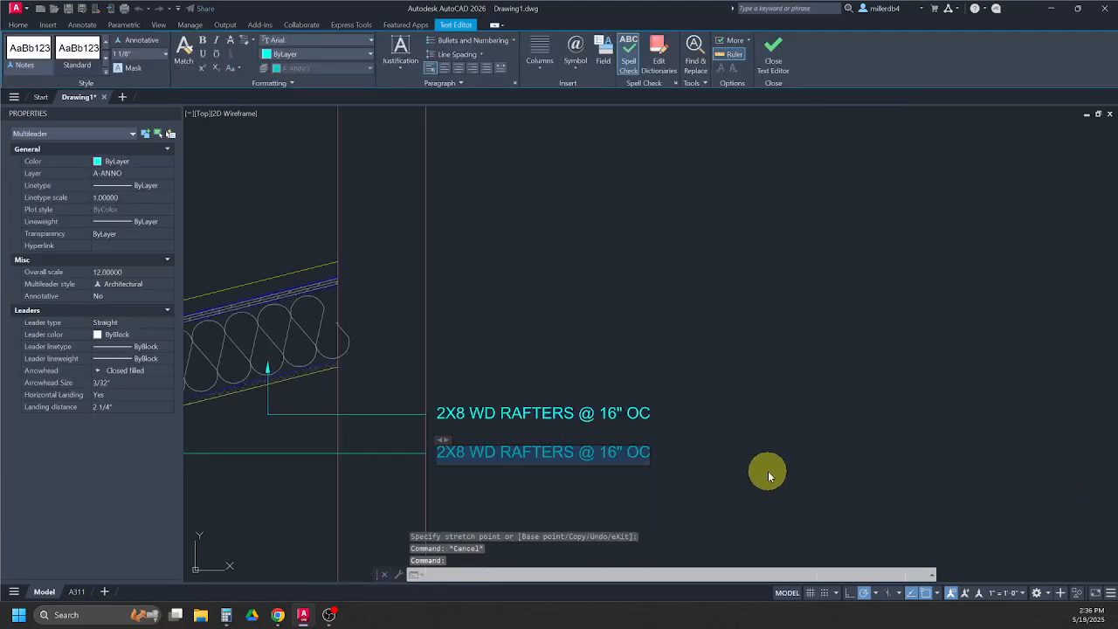
{"action": "type", "text": "BATT INSULATION"}
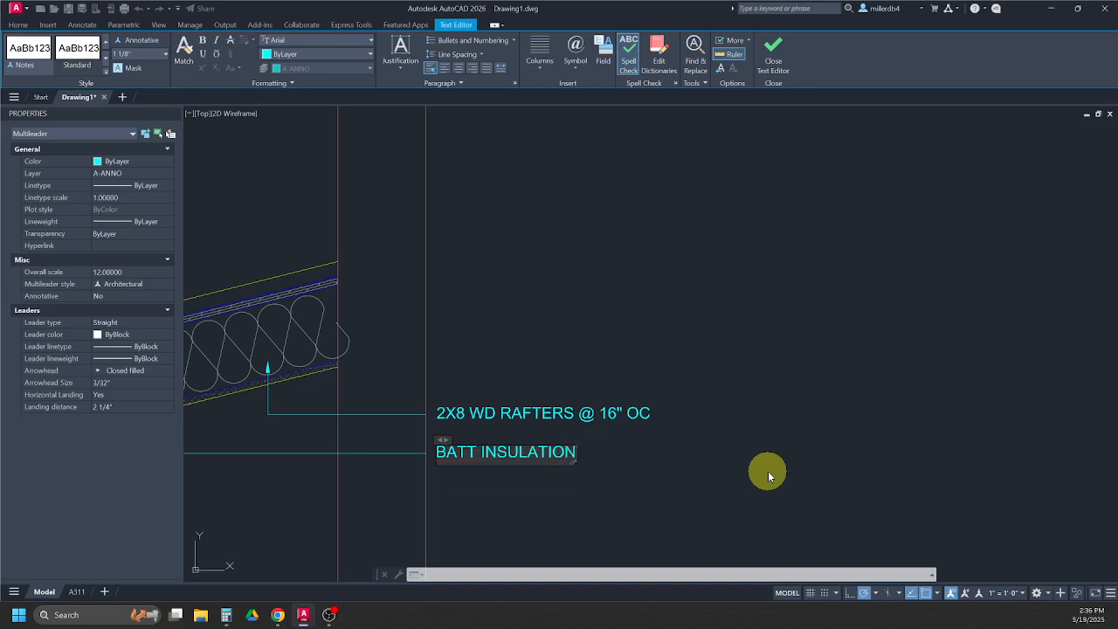
{"action": "key", "text": "Return"}
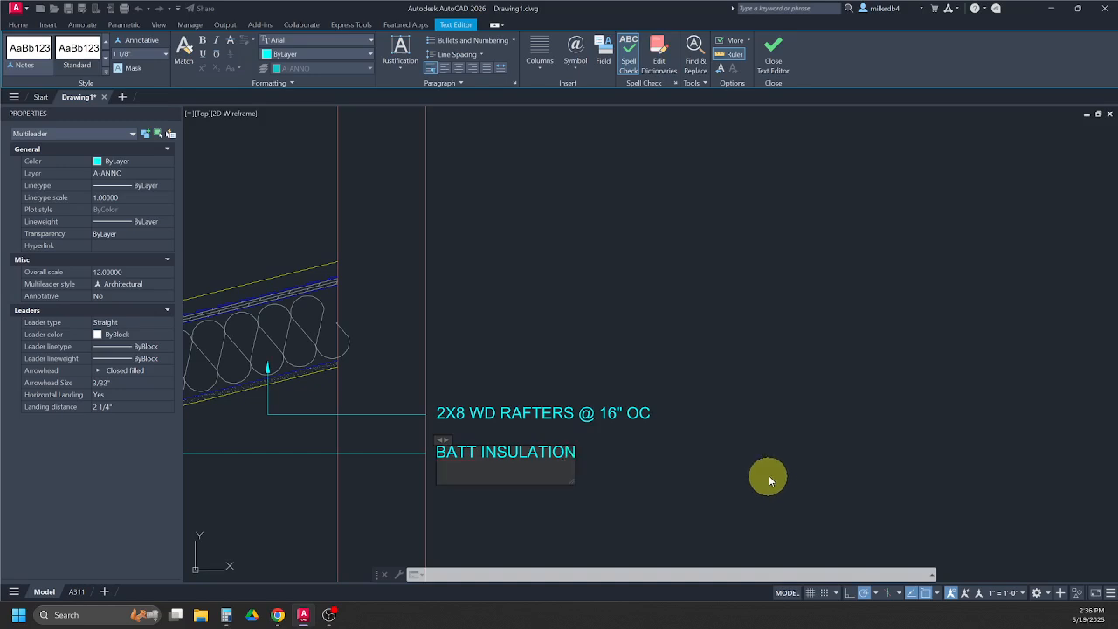
{"action": "key", "text": "BackSpace"}
{"action": "left_click", "coordinate": [688, 510]}
Step: Copy the batt insulation note farther down the slope so its arrow points into the thin ceiling layer beneath the rafters
{"action": "middle_click_drag", "start_coordinate": [602, 480], "coordinate": [866, 434]}
{"action": "scroll", "coordinate": [847, 431], "scroll_direction": "down", "scroll_amount": 2}
{"action": "middle_click_drag", "start_coordinate": [508, 422], "coordinate": [542, 408]}
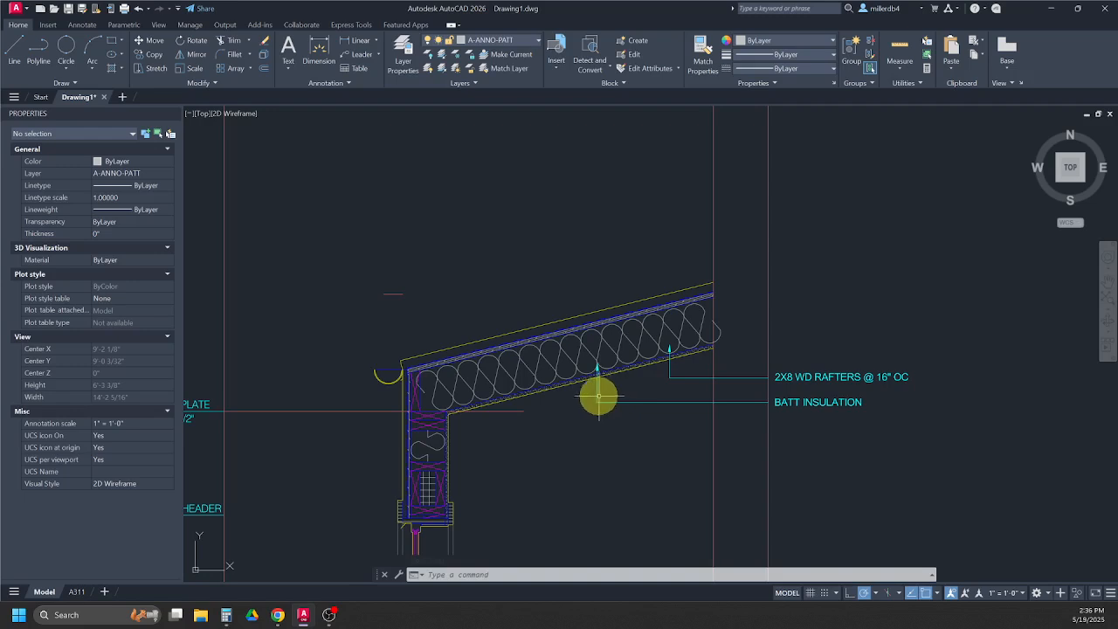
{"action": "left_click", "coordinate": [595, 399]}
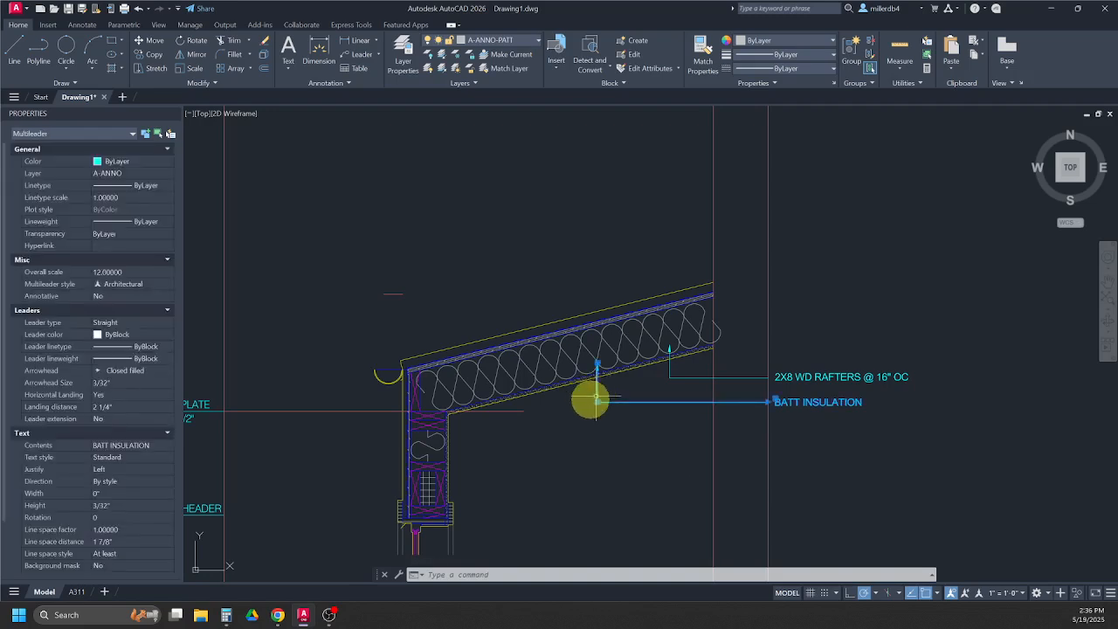
{"action": "left_click", "coordinate": [151, 55]}
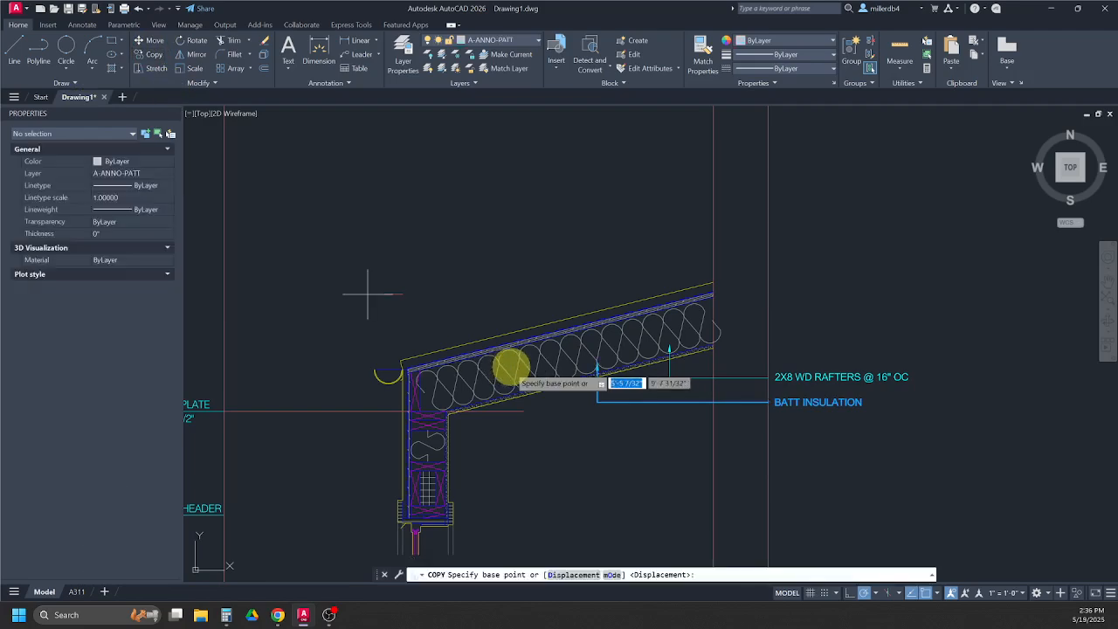
{"action": "scroll", "coordinate": [664, 359], "scroll_direction": "up", "scroll_amount": 2}
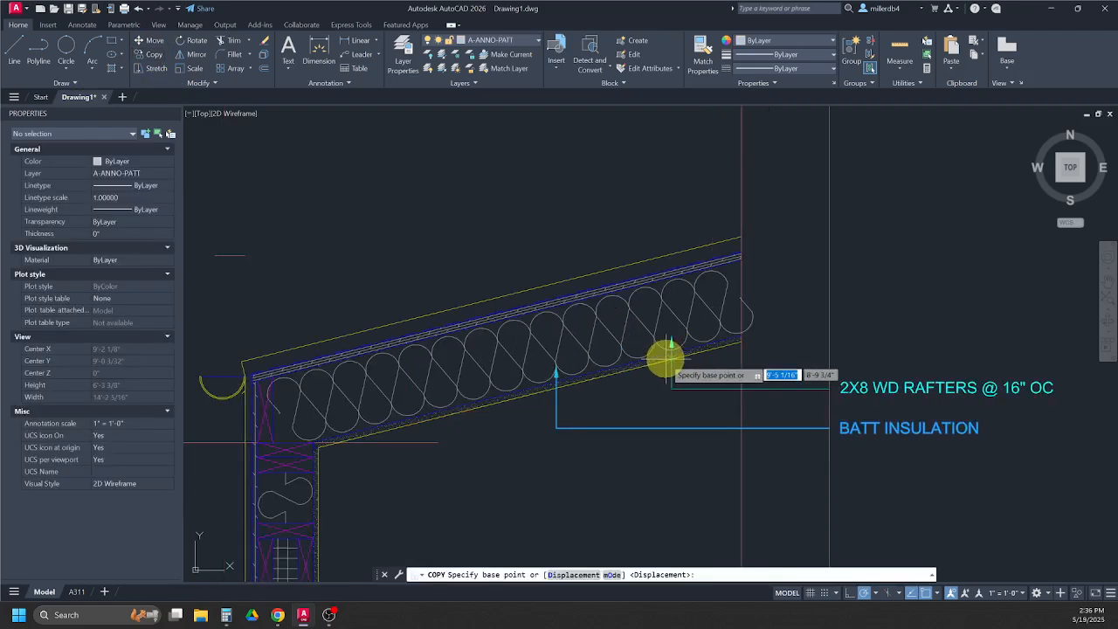
{"action": "left_click", "coordinate": [555, 370]}
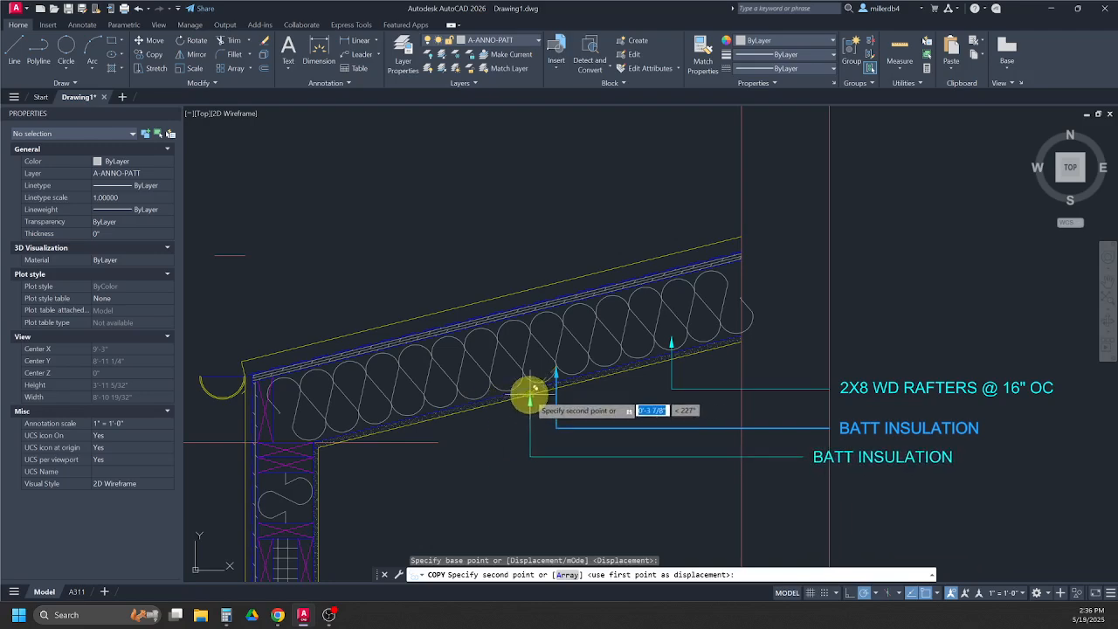
{"action": "scroll", "coordinate": [537, 388], "scroll_direction": "up", "scroll_amount": 8}
{"action": "scroll", "coordinate": [532, 386], "scroll_direction": "down", "scroll_amount": 5}
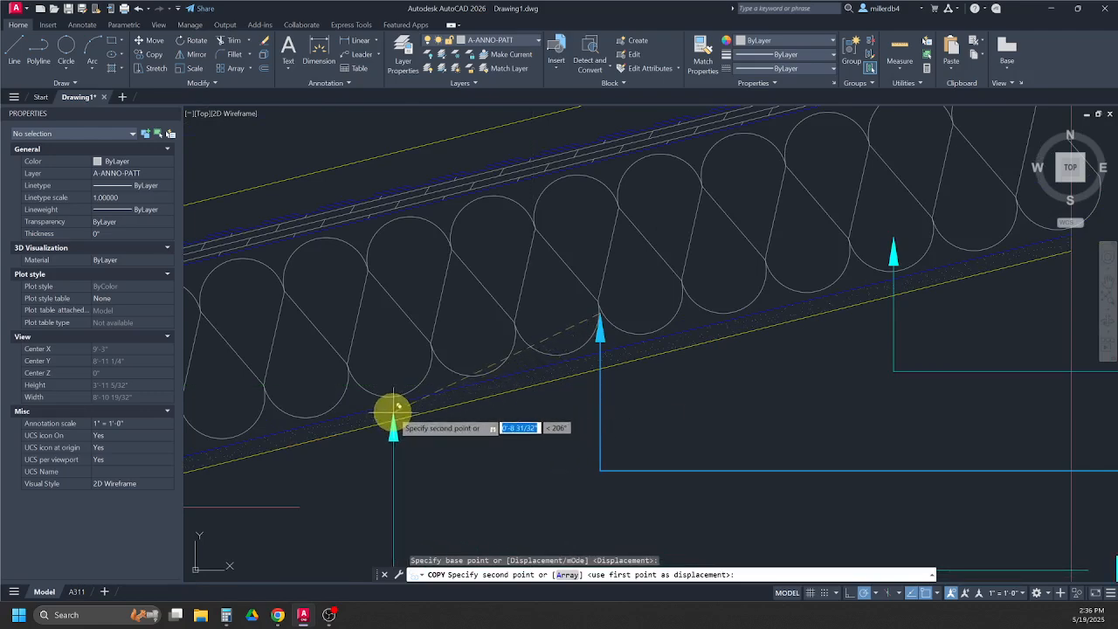
{"action": "left_click", "coordinate": [397, 406]}
{"action": "scroll", "coordinate": [454, 430], "scroll_direction": "down", "scroll_amount": 4}
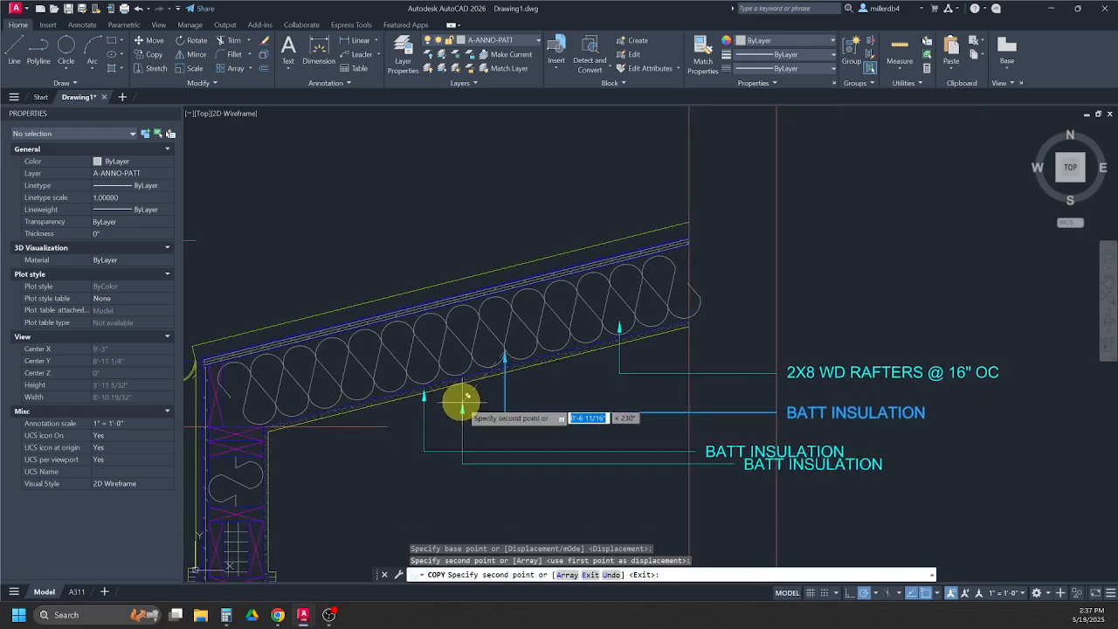
{"action": "key", "text": "Escape"}
Step: Stretch the landing of the copied ceiling-layer note horizontally out to the outer vertical guide line, aligned with the notes above
{"action": "left_click", "coordinate": [688, 451]}
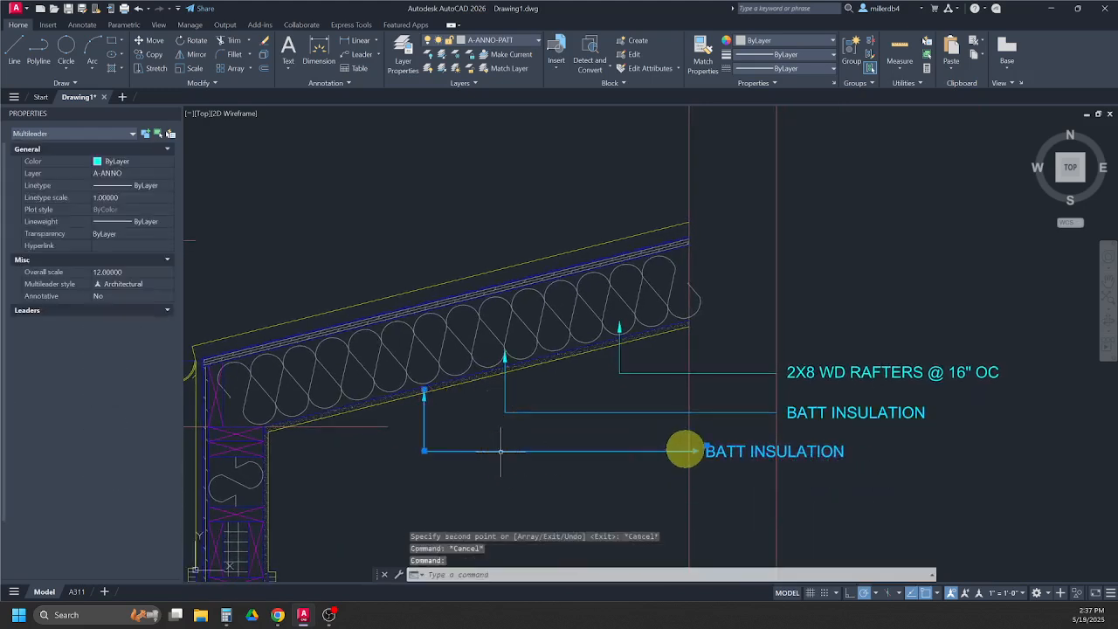
{"action": "left_click", "coordinate": [690, 451]}
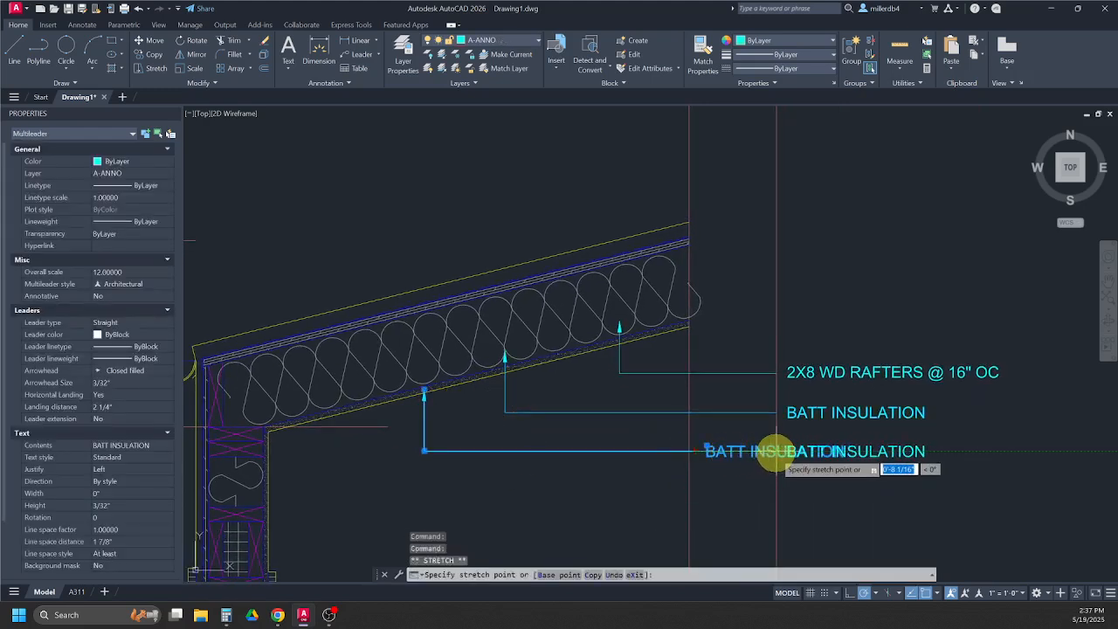
{"action": "key", "text": "Escape"}
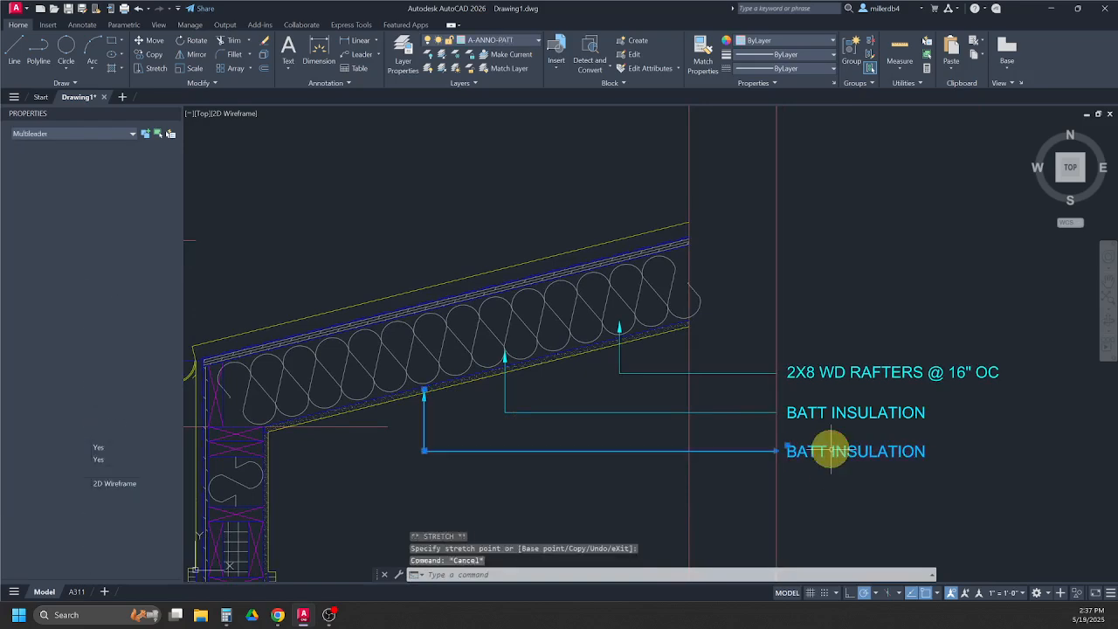
Step: Replace the text of the ceiling-layer note with "(1) LAYER 5/8" GWB, PTD"
{"action": "double_click", "coordinate": [830, 450]}
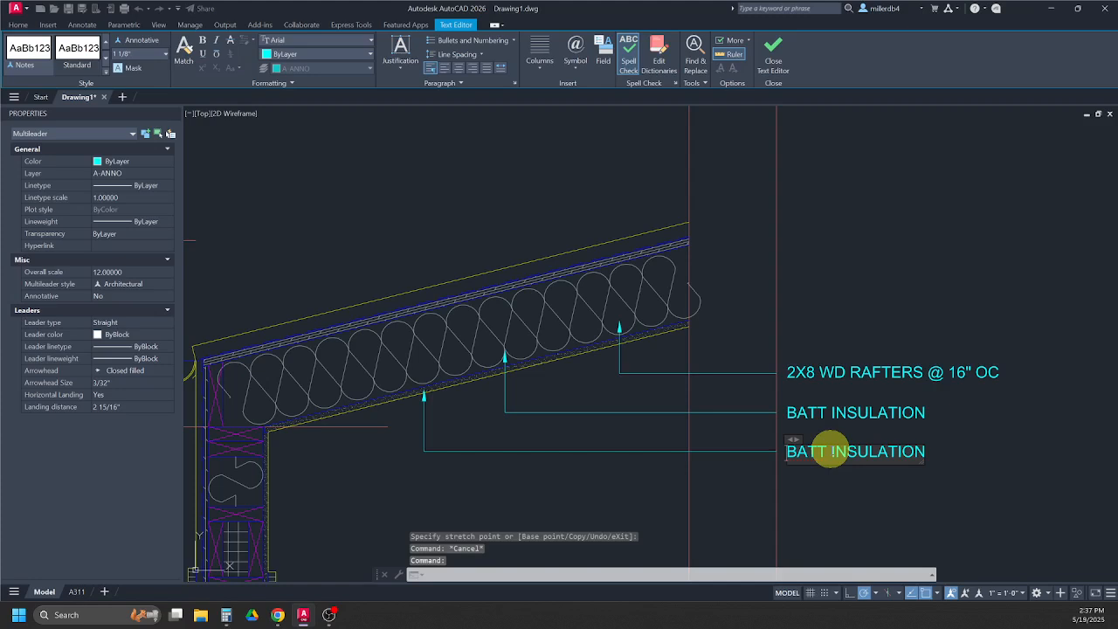
{"action": "key", "text": "Delete"}
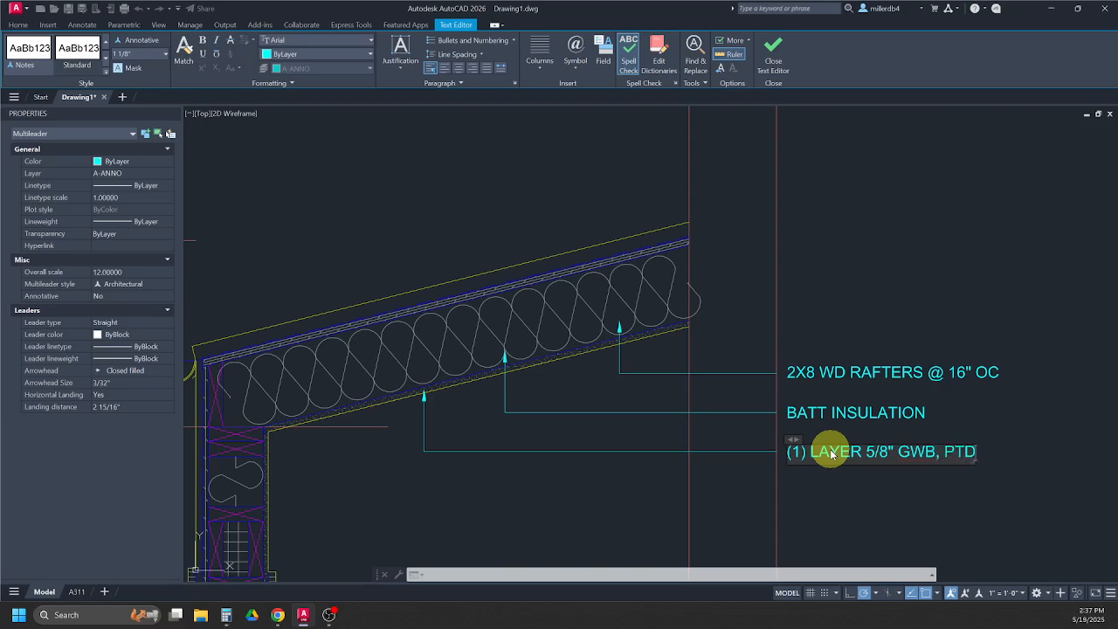
{"action": "left_click", "coordinate": [893, 482]}
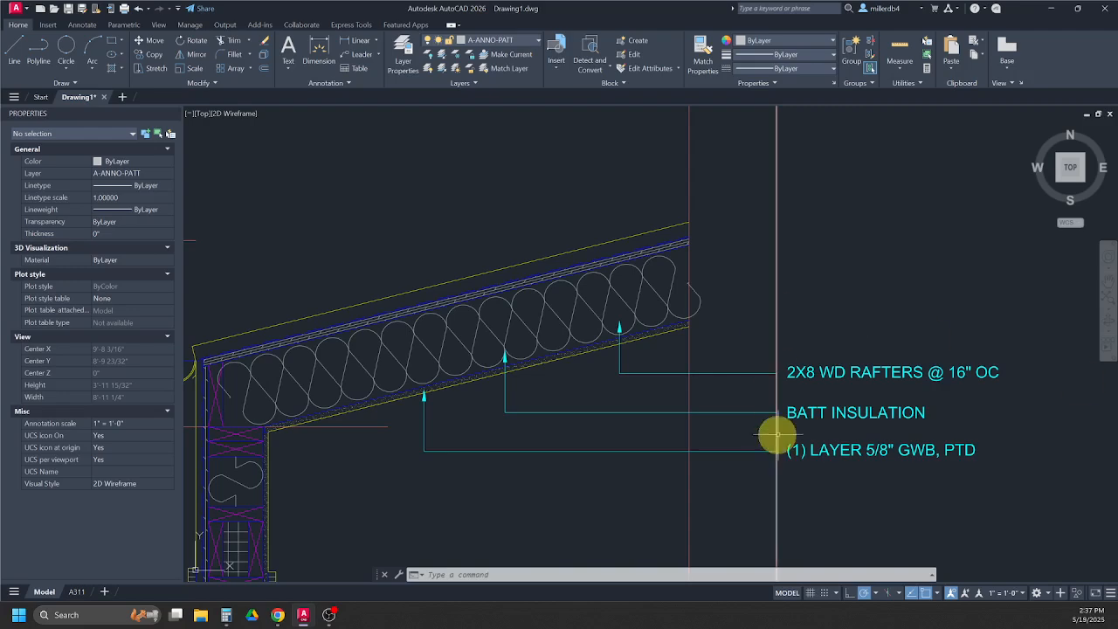
Step: Copy the 5/8" GWB note down so its arrowhead touches the interior face of the wall above the window header
{"action": "middle_click_drag", "start_coordinate": [779, 454], "coordinate": [781, 363]}
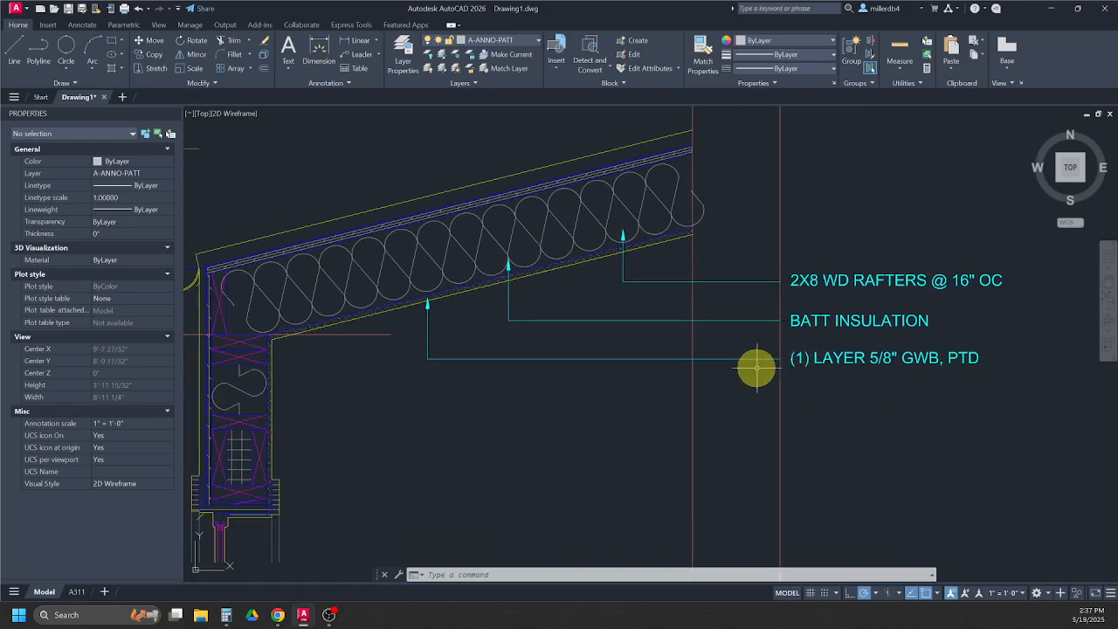
{"action": "left_click", "coordinate": [747, 358]}
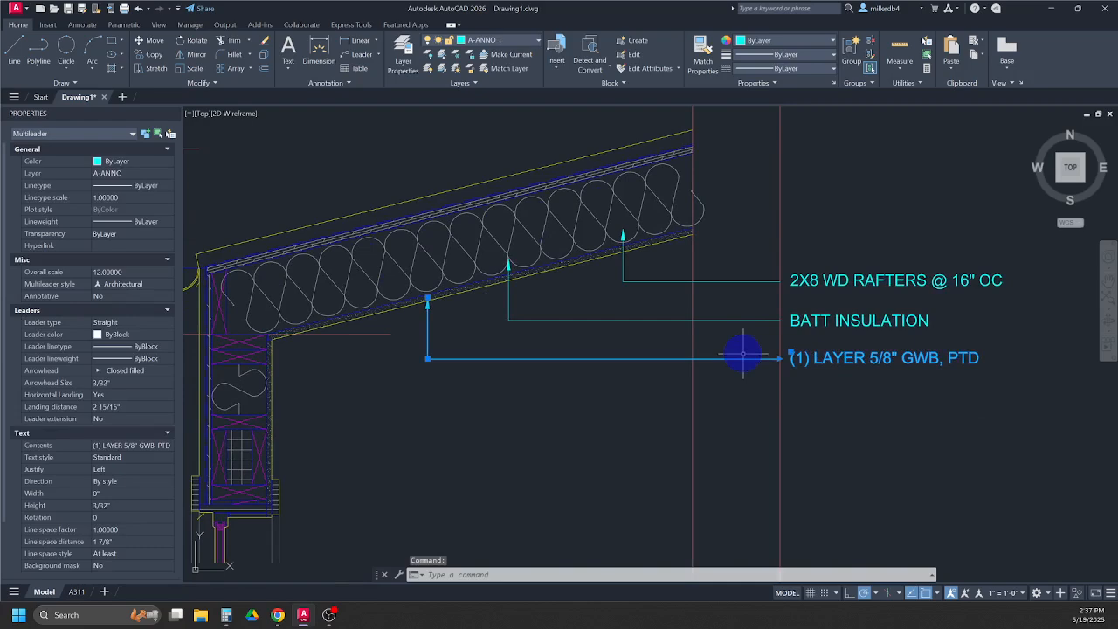
{"action": "right_click", "coordinate": [743, 355]}
{"action": "left_click", "coordinate": [774, 119]}
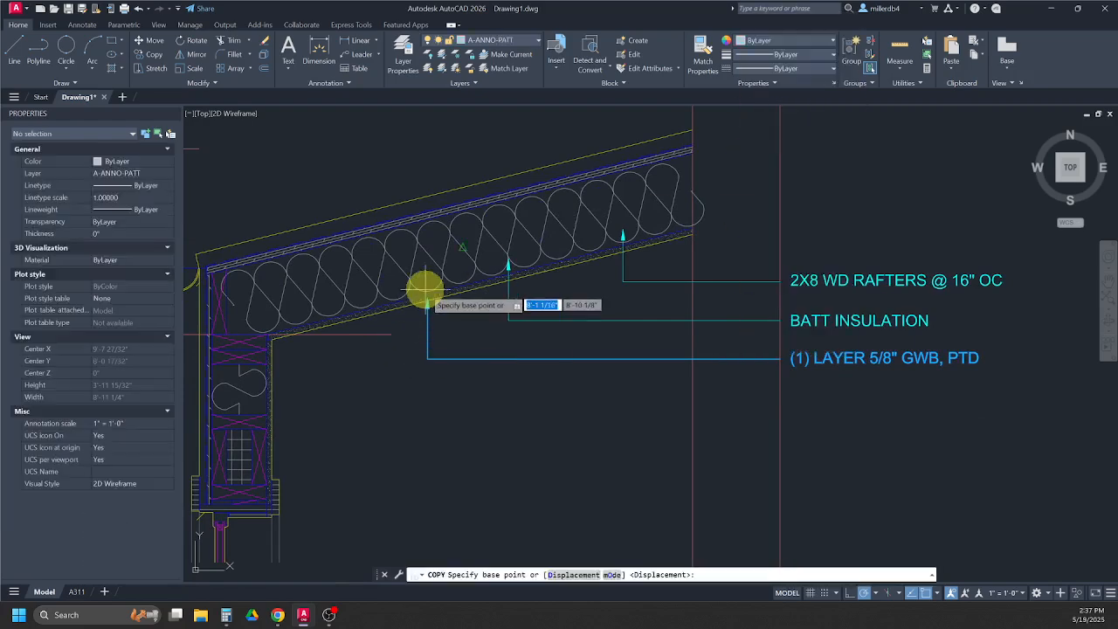
{"action": "left_click", "coordinate": [425, 291]}
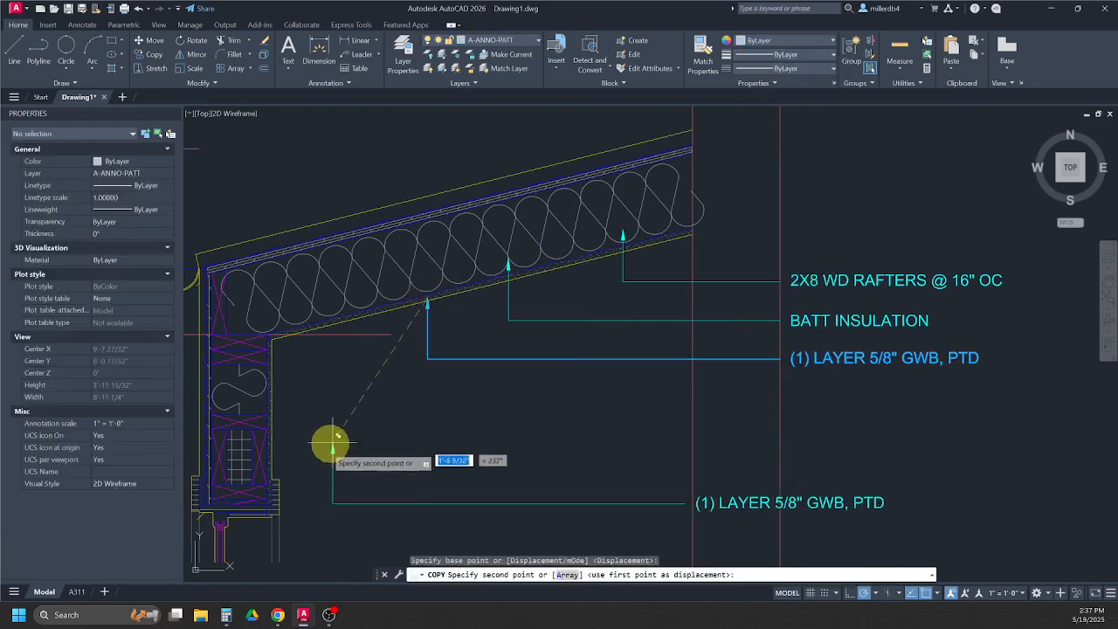
{"action": "left_click", "coordinate": [271, 418]}
{"action": "key", "text": "Escape"}
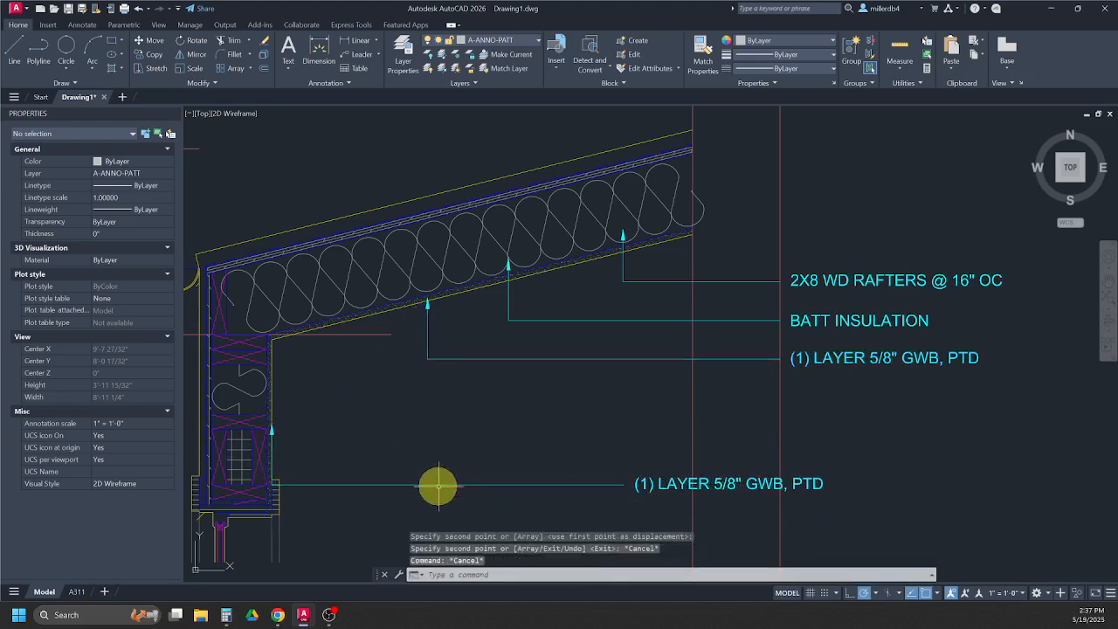
Step: Straighten the copied wall note's leader to run horizontally from the wall face and stretch its landing to the outer vertical guide
{"action": "left_click", "coordinate": [437, 486]}
{"action": "left_click", "coordinate": [273, 485]}
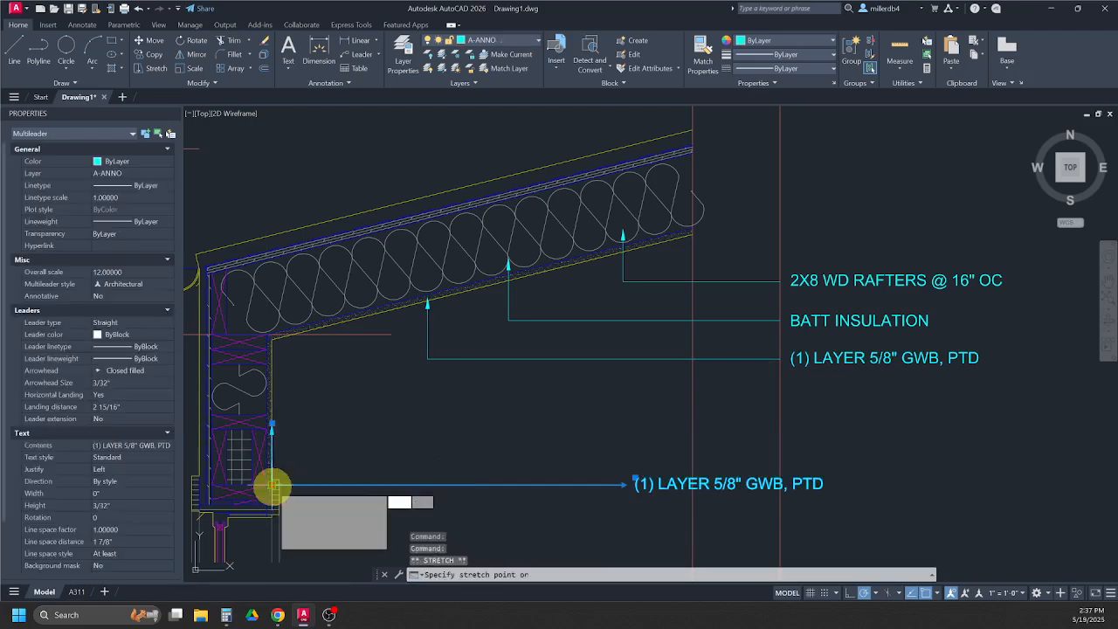
{"action": "left_click", "coordinate": [362, 424]}
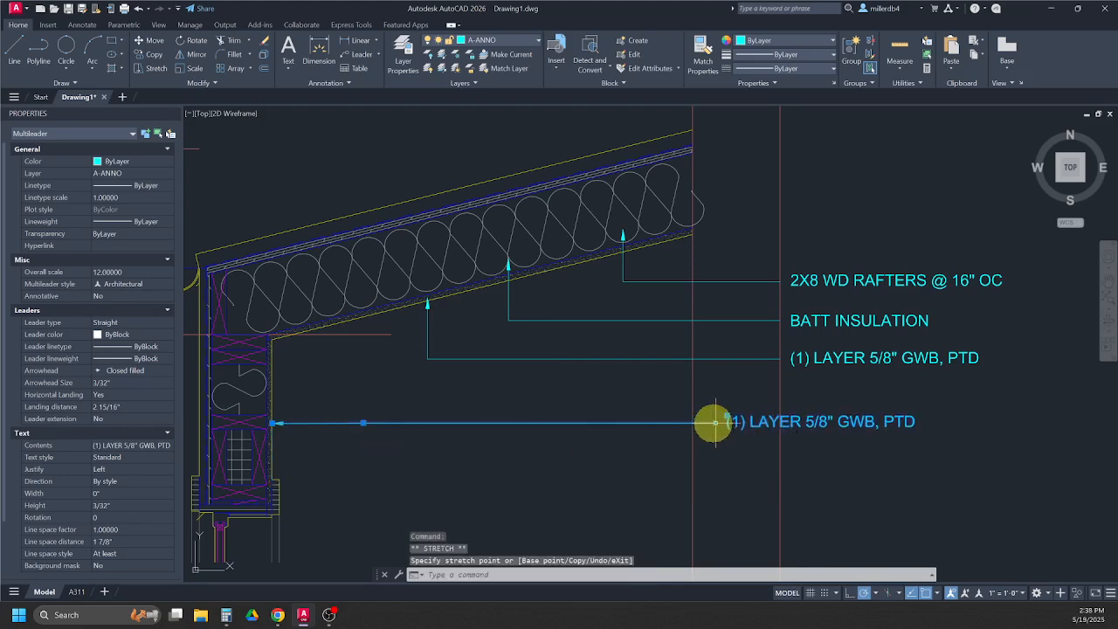
{"action": "left_click", "coordinate": [780, 423]}
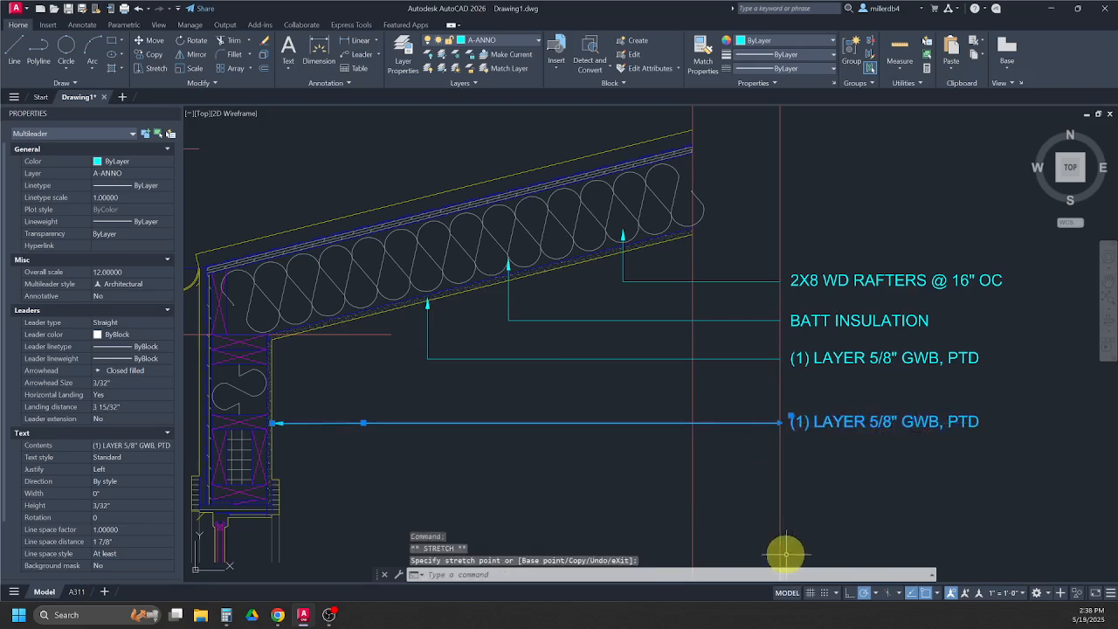
{"action": "key", "text": "Escape"}
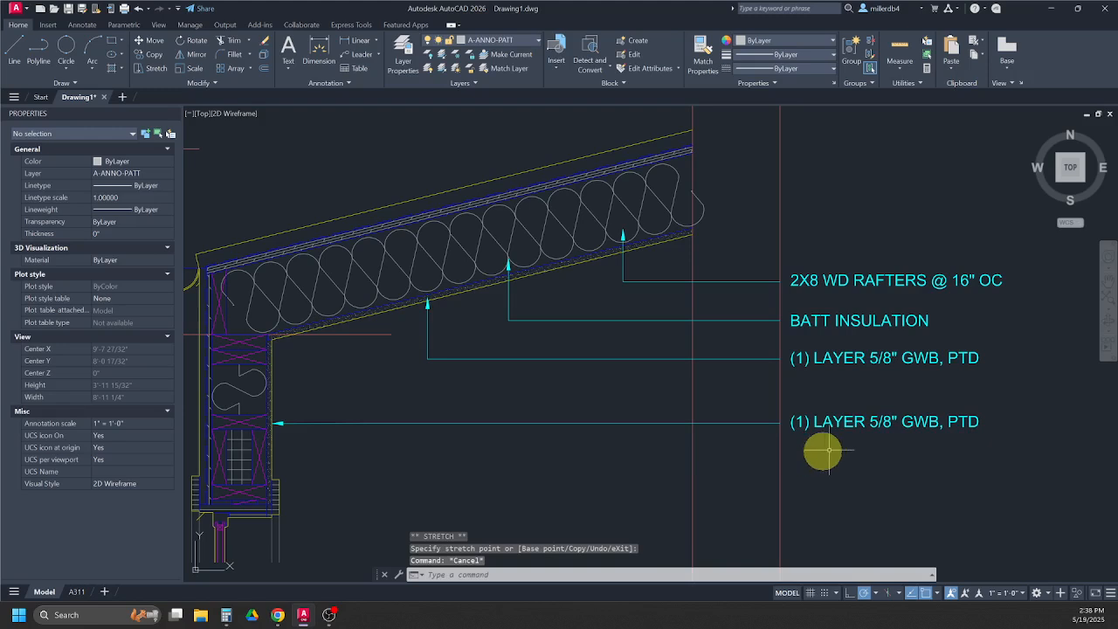
Step: Change the thickness in the wall note so it reads "(1) LAYER 1/2" GWB, PTD"
{"action": "left_click", "coordinate": [886, 427]}
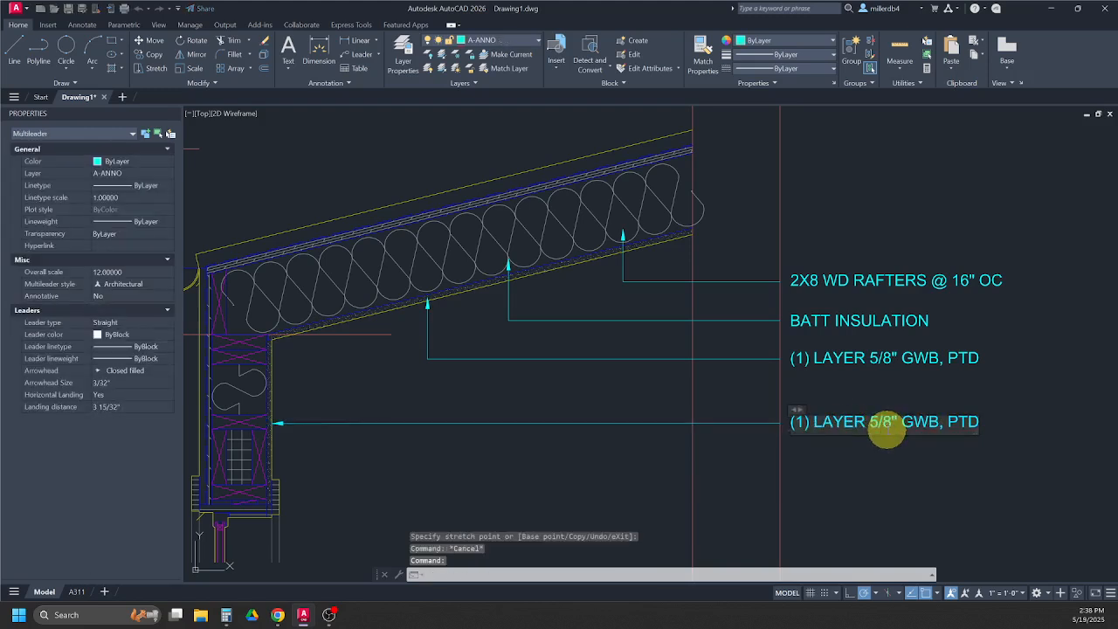
{"action": "double_click", "coordinate": [885, 428]}
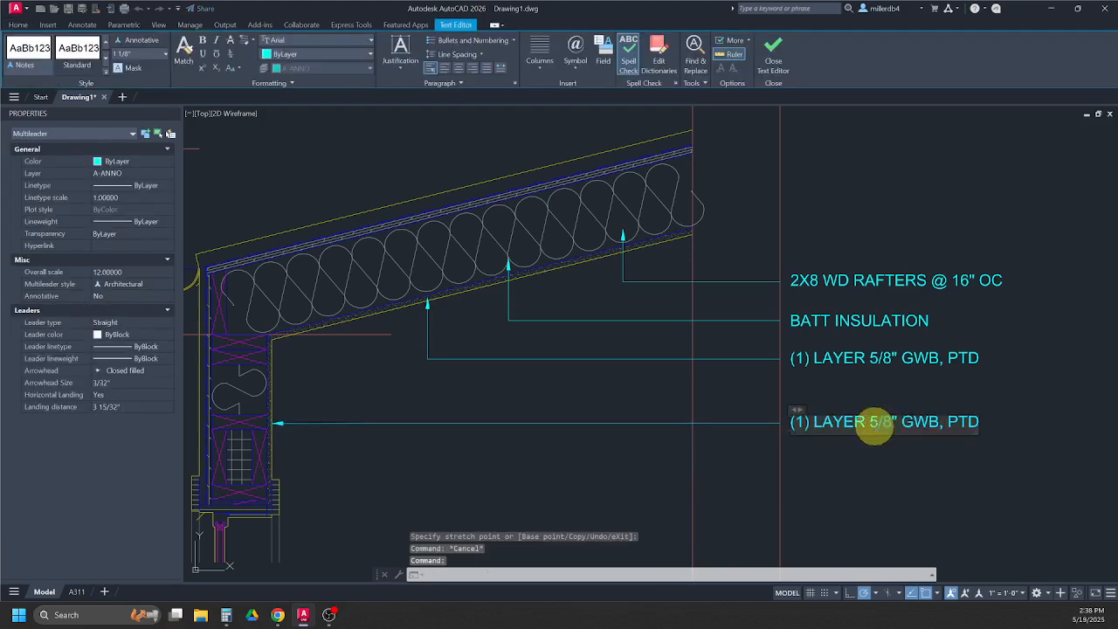
{"action": "key", "text": "BackSpace"}
{"action": "key", "text": "BackSpace"}
{"action": "type", "text": "1/2"}
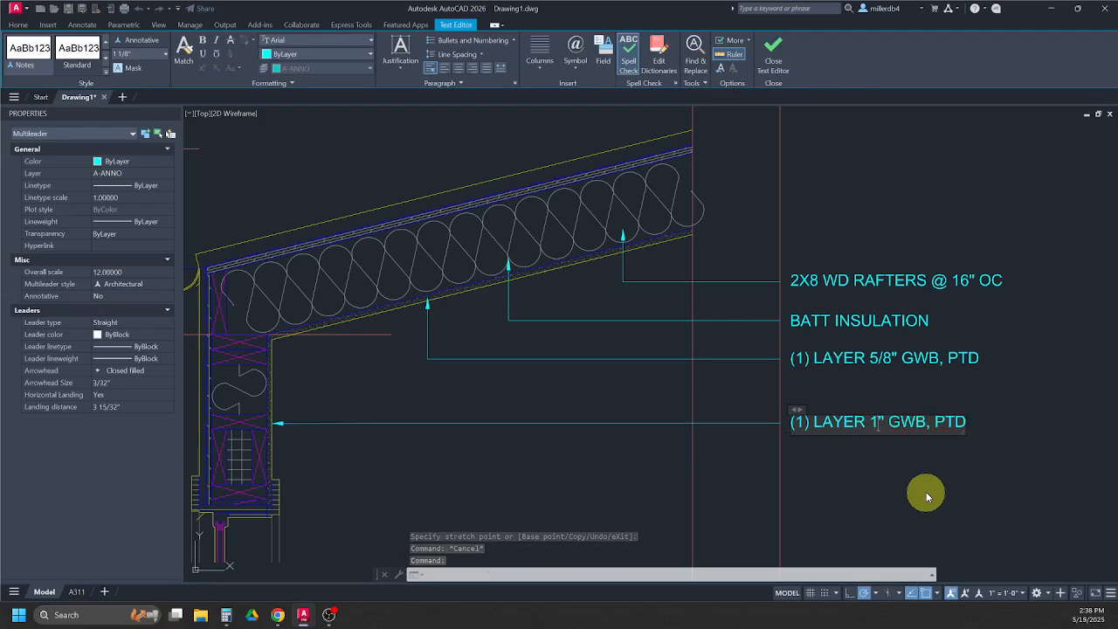
{"action": "left_click", "coordinate": [926, 492]}
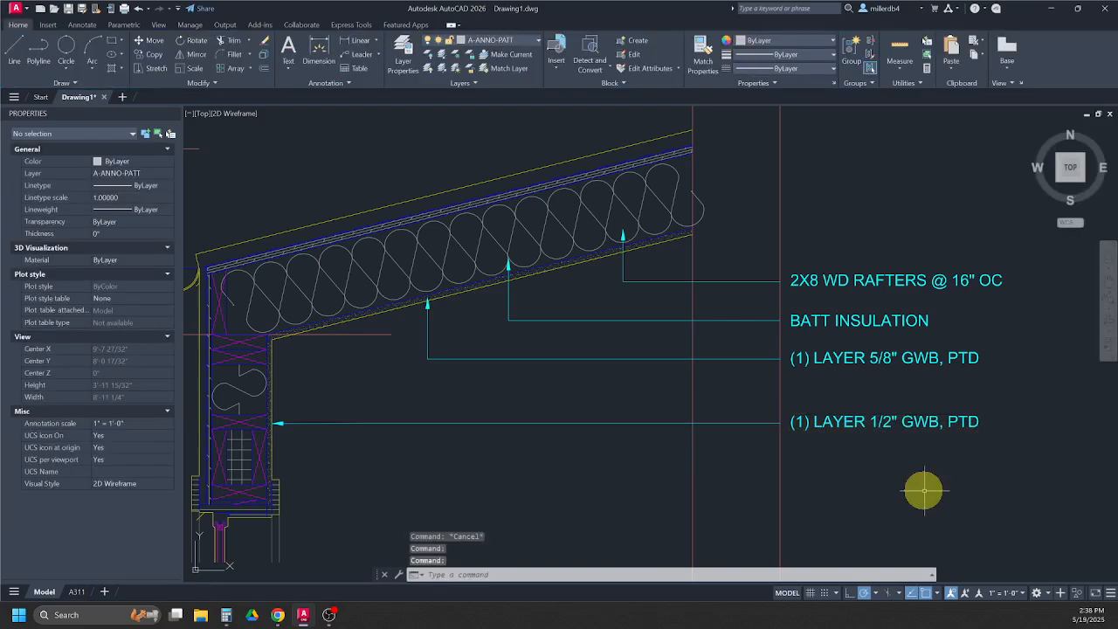
Step: Check how the new roof and wall notes appear on the A311 sheet, and return to model space
{"action": "scroll", "coordinate": [911, 485], "scroll_direction": "down", "scroll_amount": 4}
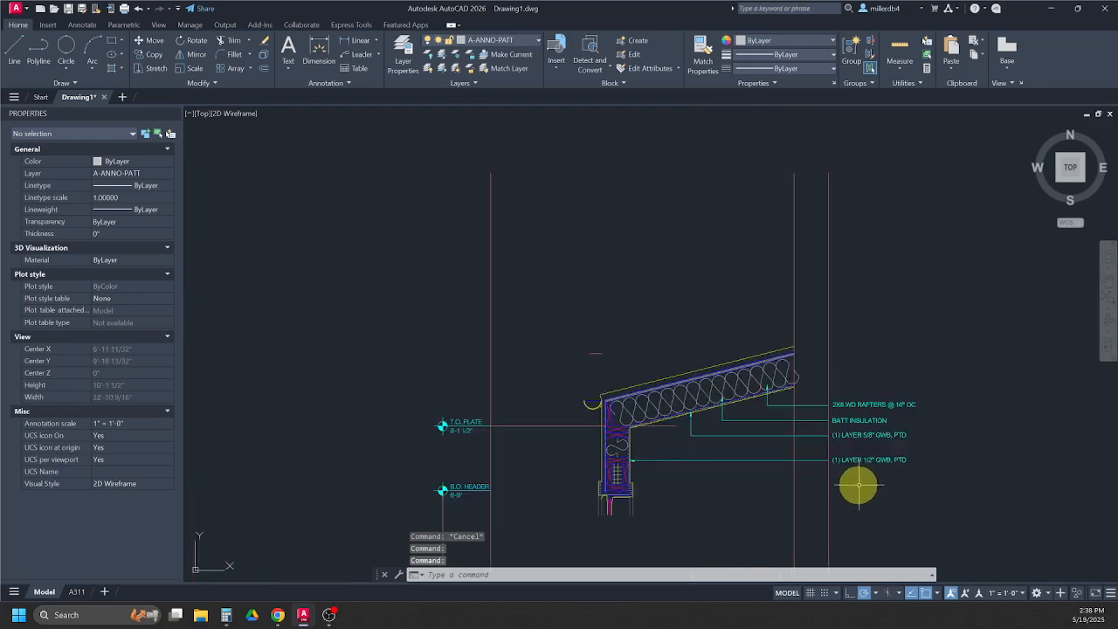
{"action": "mouse_move", "coordinate": [822, 421]}
{"action": "middle_mouse_down"}
{"action": "mouse_move", "coordinate": [816, 431]}
{"action": "mouse_move", "coordinate": [787, 374]}
{"action": "middle_mouse_up"}
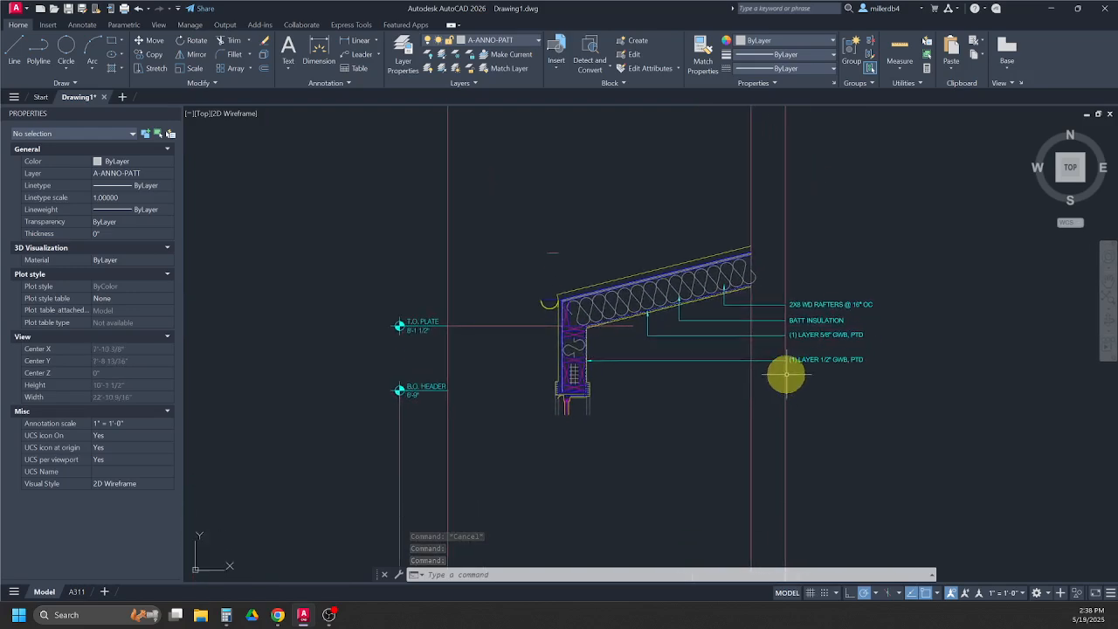
{"action": "middle_click_drag", "start_coordinate": [603, 437], "coordinate": [564, 376]}
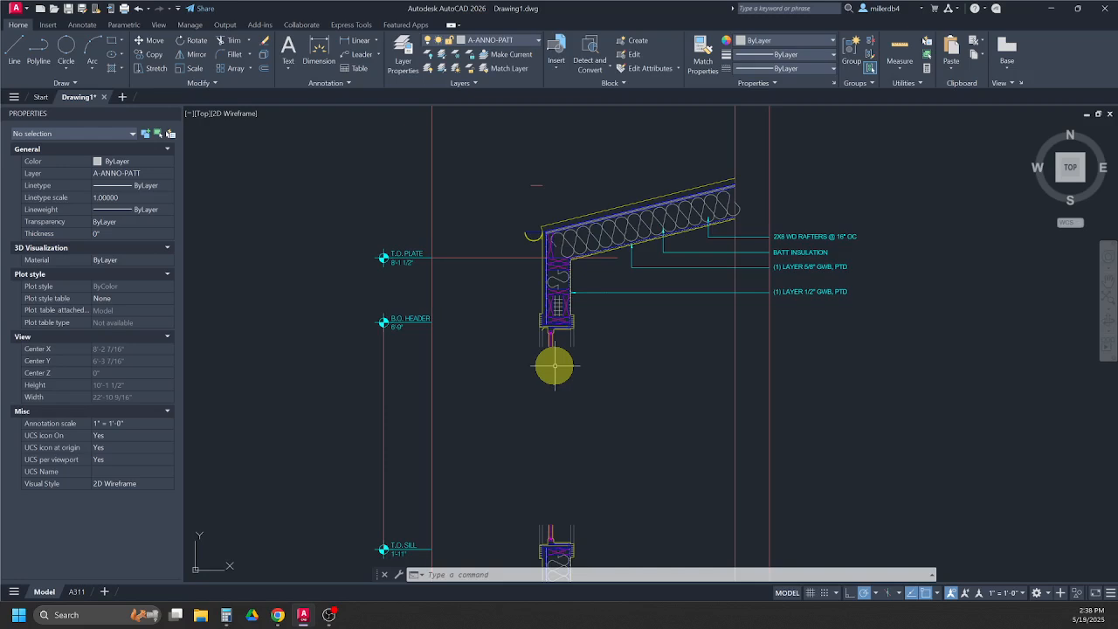
{"action": "left_click", "coordinate": [77, 591]}
{"action": "scroll", "coordinate": [474, 400], "scroll_direction": "down", "scroll_amount": 5}
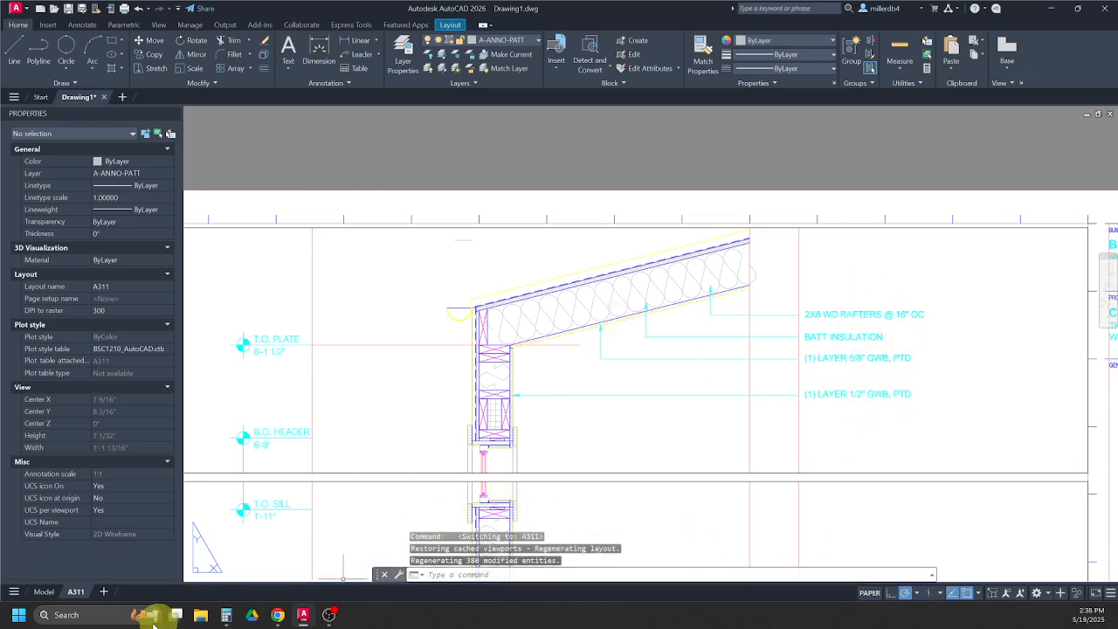
{"action": "left_click", "coordinate": [36, 594]}
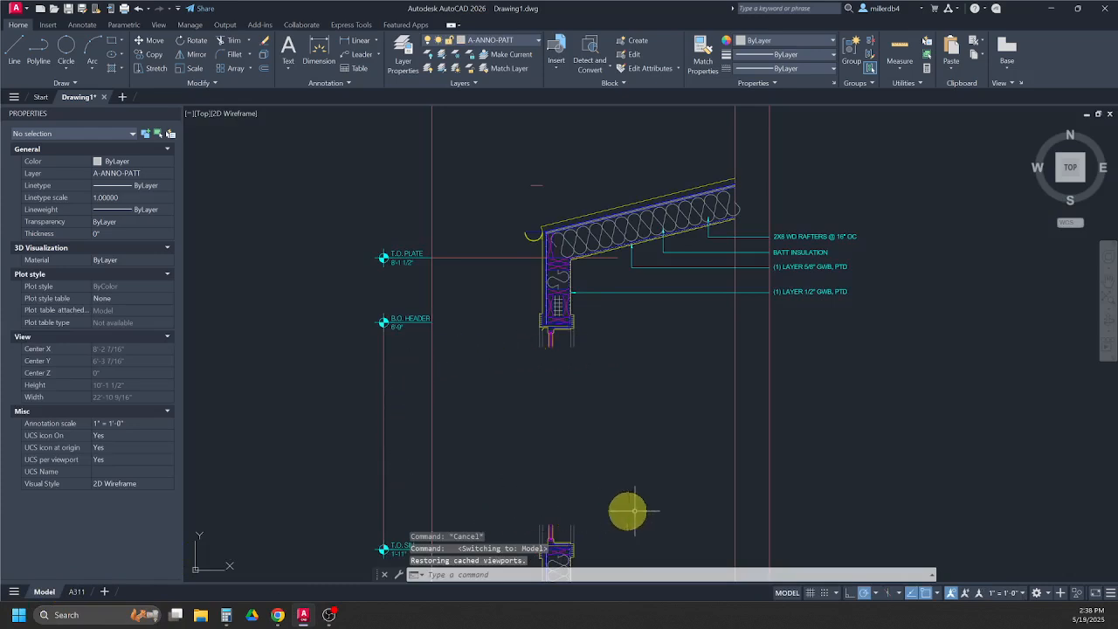
Step: Copy the downward-pointing sample "NOTE (1" SCALE)" whose text is right of its leader onto the top of the interior base trim above the subfloor
{"action": "middle_click_drag", "start_coordinate": [663, 417], "coordinate": [611, 355]}
{"action": "scroll", "coordinate": [394, 394], "scroll_direction": "down", "scroll_amount": 3}
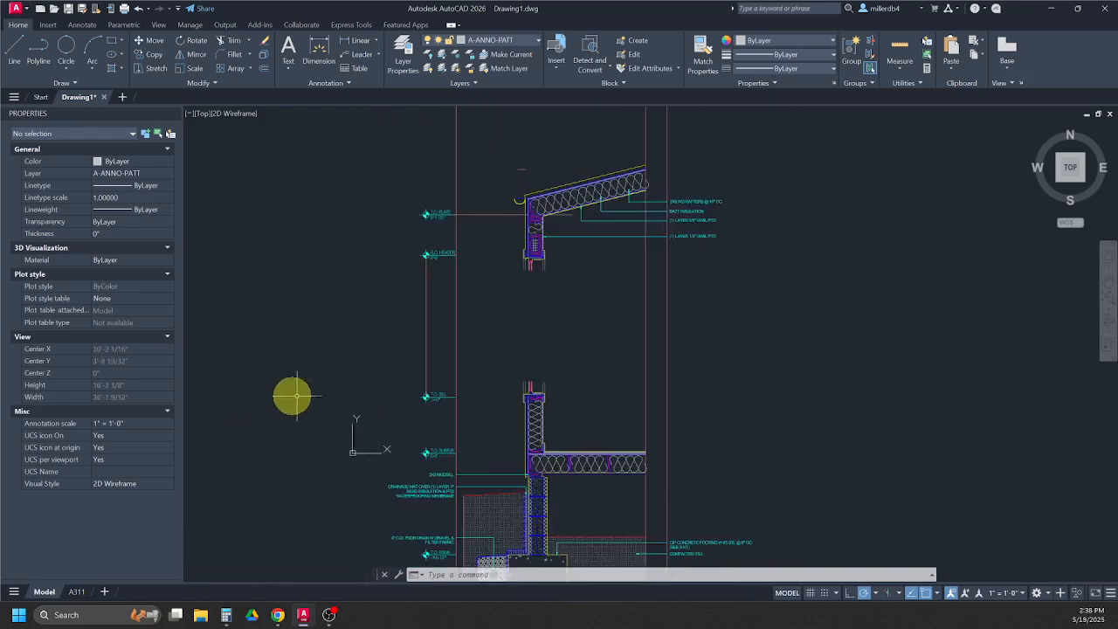
{"action": "middle_click_drag", "start_coordinate": [289, 392], "coordinate": [589, 365]}
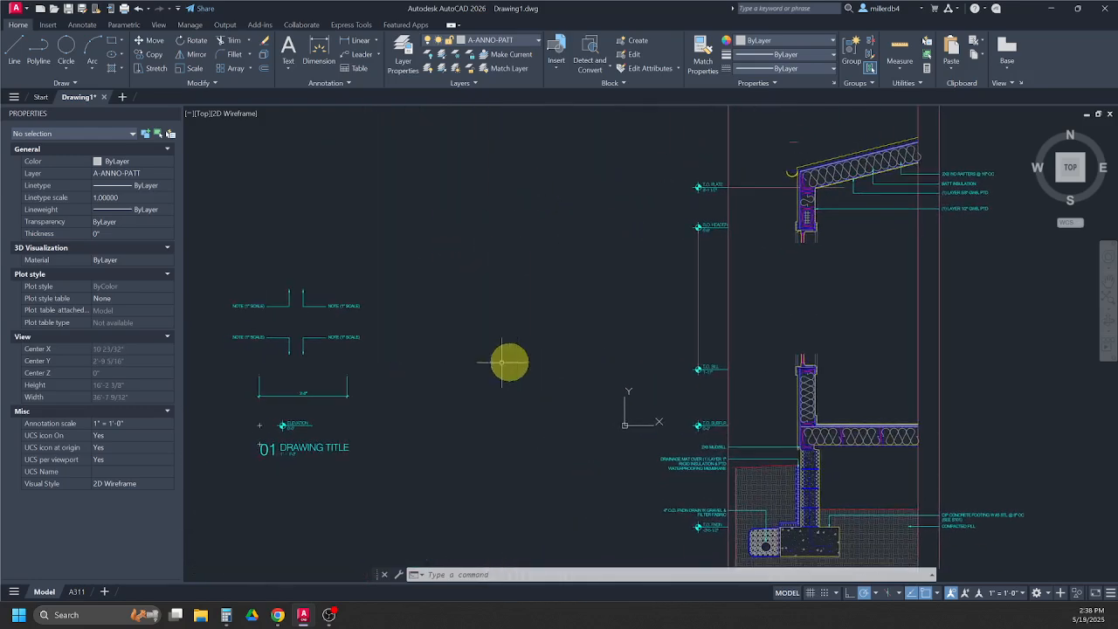
{"action": "left_click", "coordinate": [310, 336]}
{"action": "left_click", "coordinate": [303, 332]}
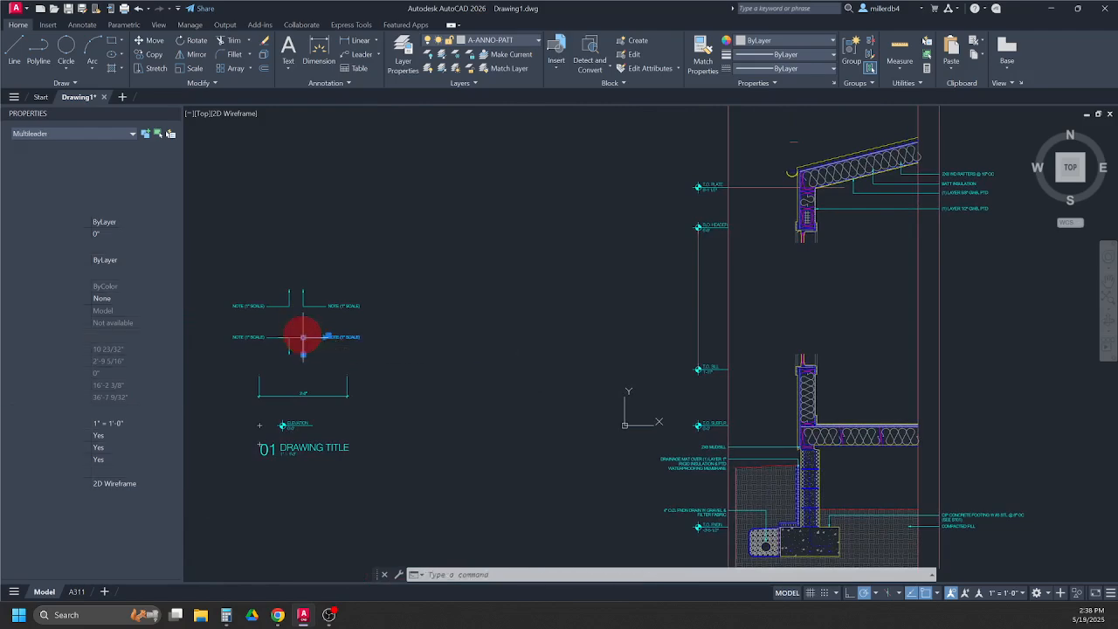
{"action": "left_click", "coordinate": [145, 54]}
{"action": "scroll", "coordinate": [301, 345], "scroll_direction": "up", "scroll_amount": 6}
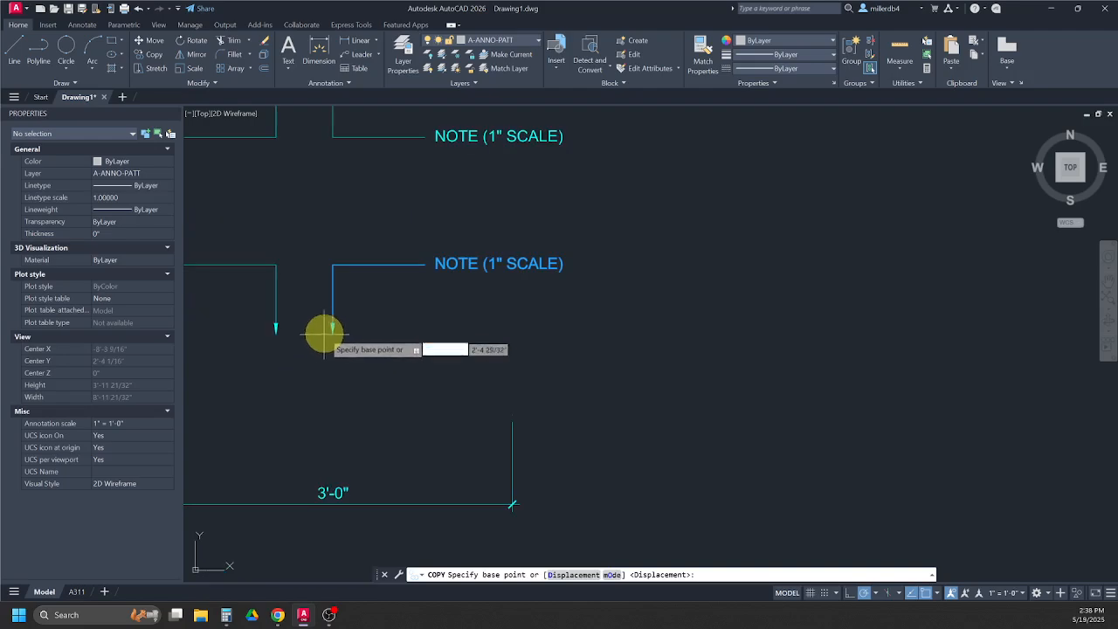
{"action": "left_click", "coordinate": [324, 331]}
{"action": "scroll", "coordinate": [332, 330], "scroll_direction": "down", "scroll_amount": 5}
{"action": "scroll", "coordinate": [898, 404], "scroll_direction": "up", "scroll_amount": 5}
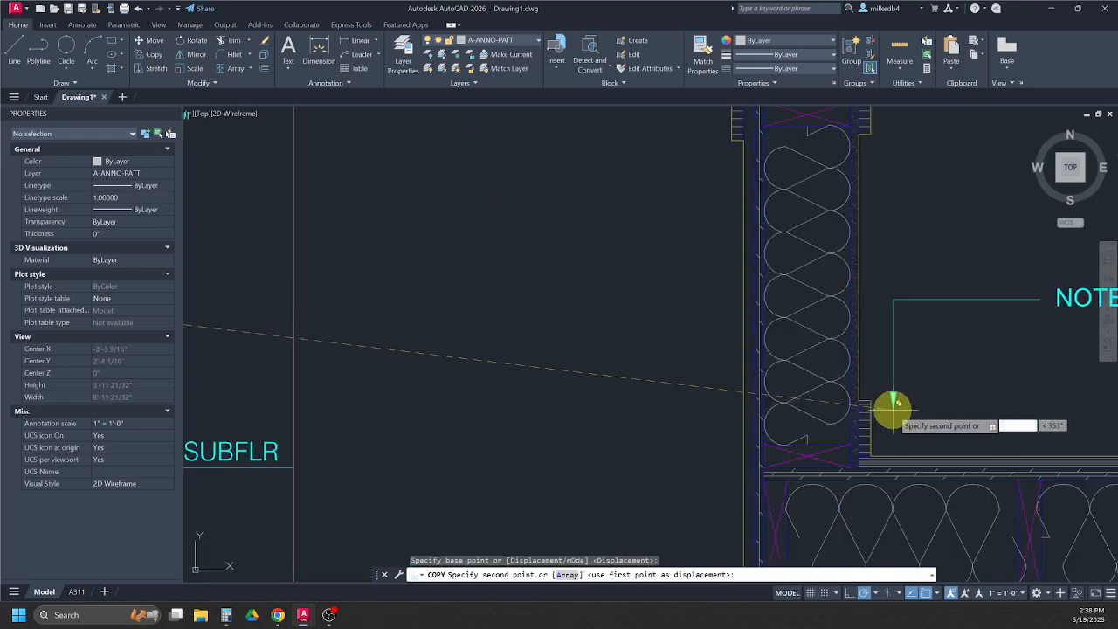
{"action": "scroll", "coordinate": [742, 347], "scroll_direction": "up", "scroll_amount": 2}
{"action": "scroll", "coordinate": [707, 308], "scroll_direction": "up", "scroll_amount": 2}
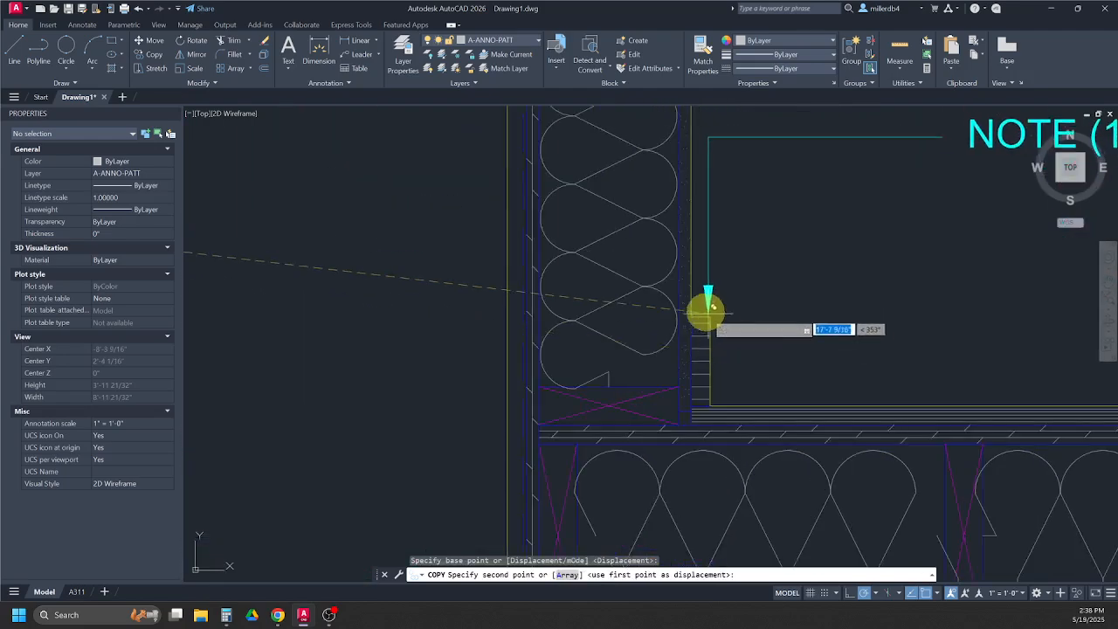
{"action": "left_click", "coordinate": [710, 310]}
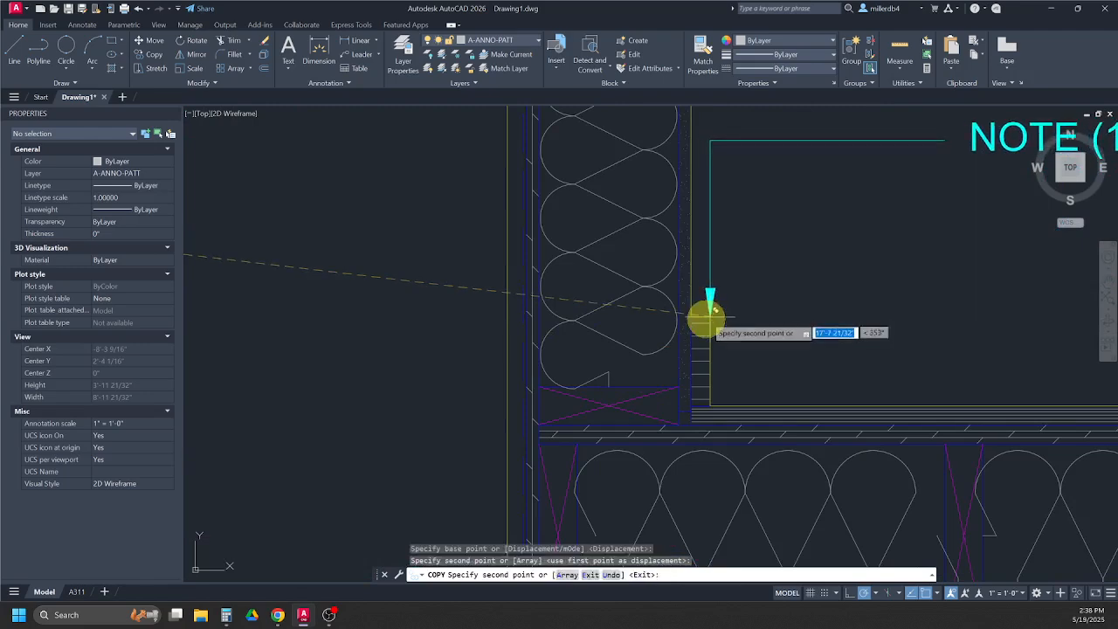
{"action": "scroll", "coordinate": [714, 418], "scroll_direction": "down", "scroll_amount": 3}
{"action": "key", "text": "Escape"}
{"action": "key", "text": "Escape"}
{"action": "key", "text": "Escape"}
Step: Try raising the base trim note's leader bend above the window sill and extending its landing beyond the outer vertical guide
{"action": "scroll", "coordinate": [769, 357], "scroll_direction": "down", "scroll_amount": 5}
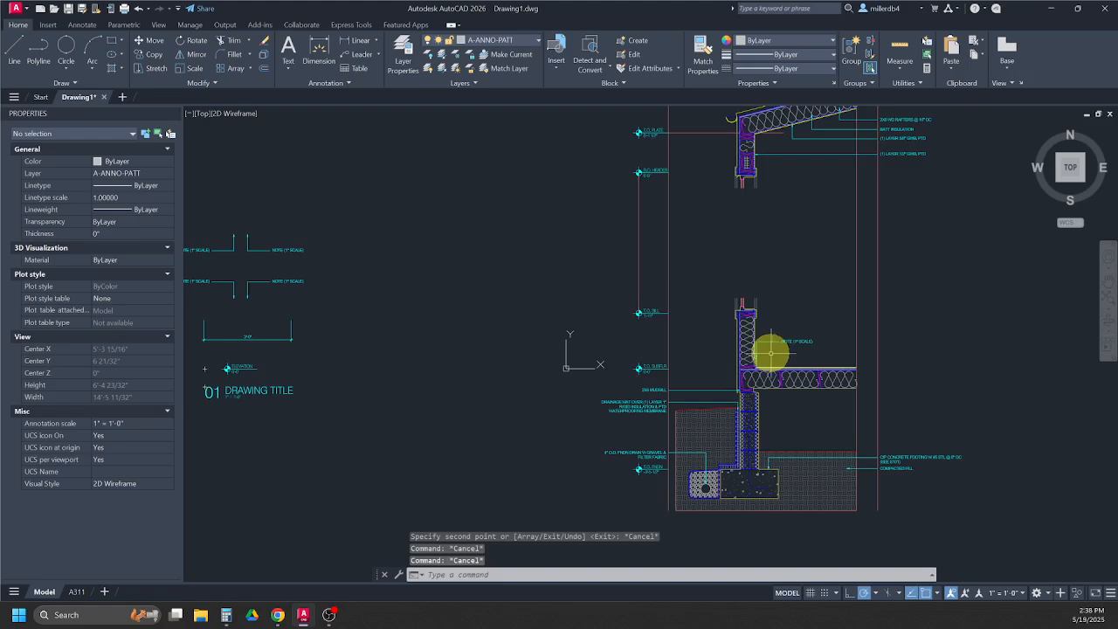
{"action": "left_click", "coordinate": [770, 353]}
{"action": "scroll", "coordinate": [767, 349], "scroll_direction": "up", "scroll_amount": 4}
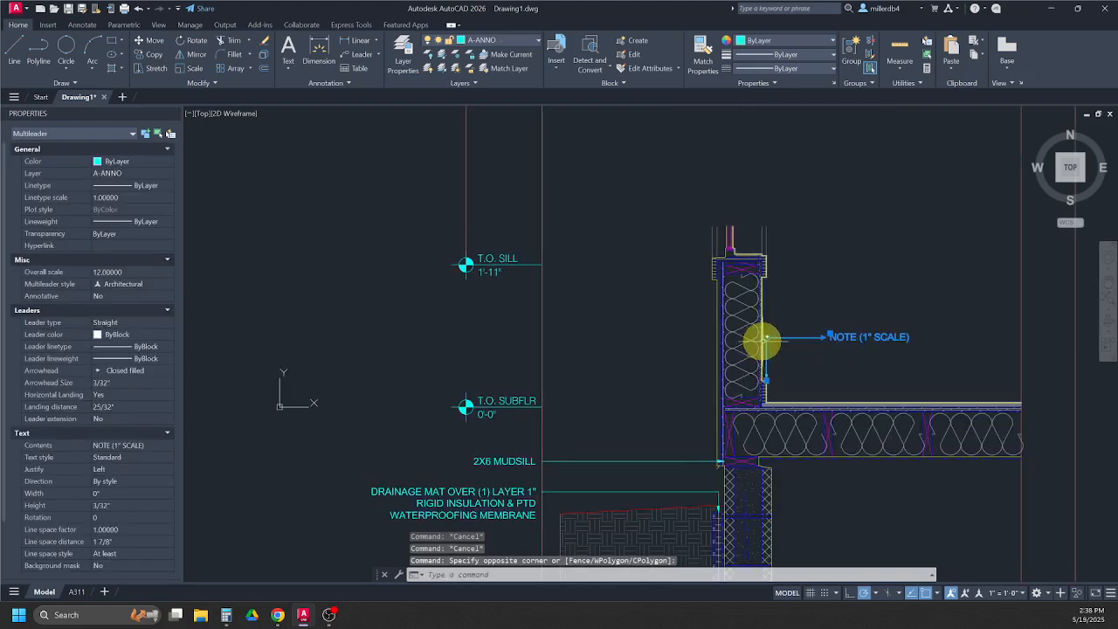
{"action": "left_click", "coordinate": [765, 338]}
{"action": "left_click", "coordinate": [766, 189]}
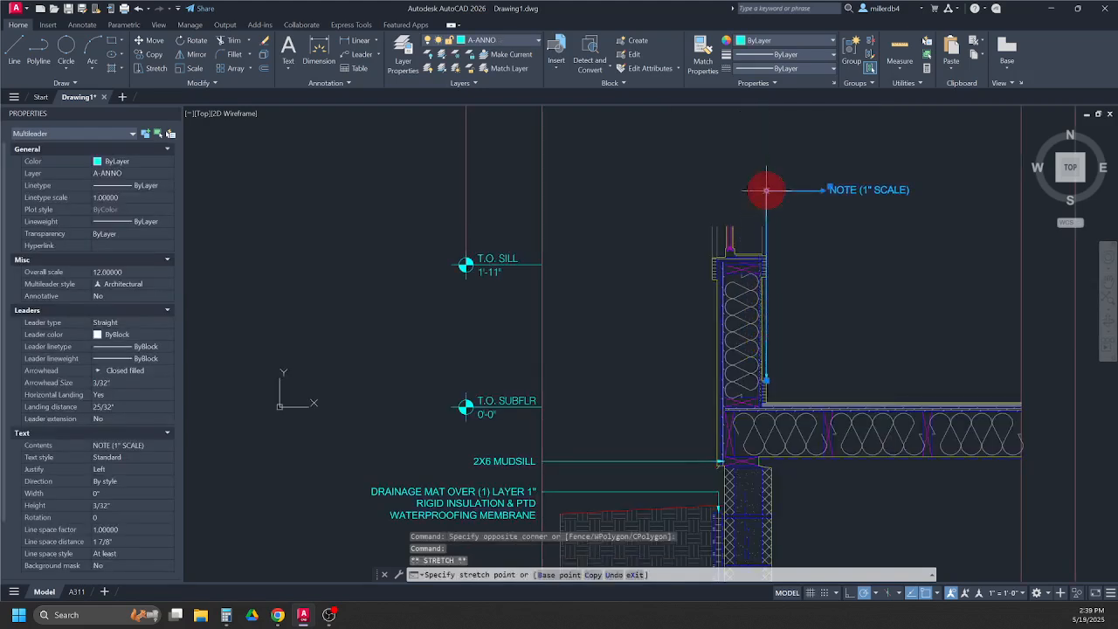
{"action": "left_click", "coordinate": [827, 190]}
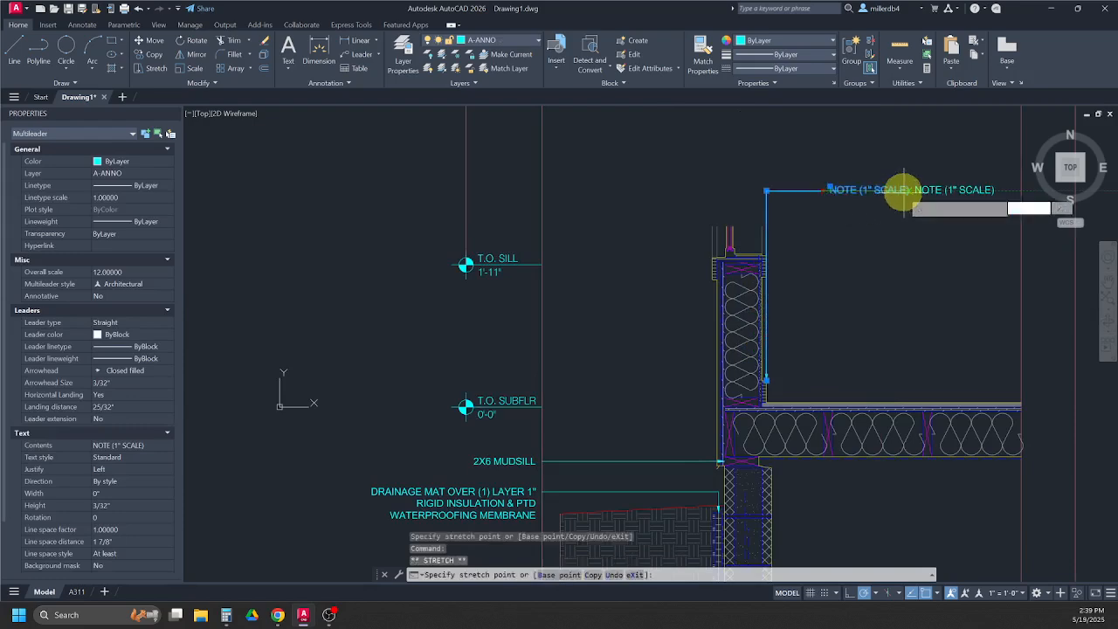
{"action": "middle_click_drag", "start_coordinate": [872, 204], "coordinate": [682, 242]}
{"action": "left_click", "coordinate": [953, 228]}
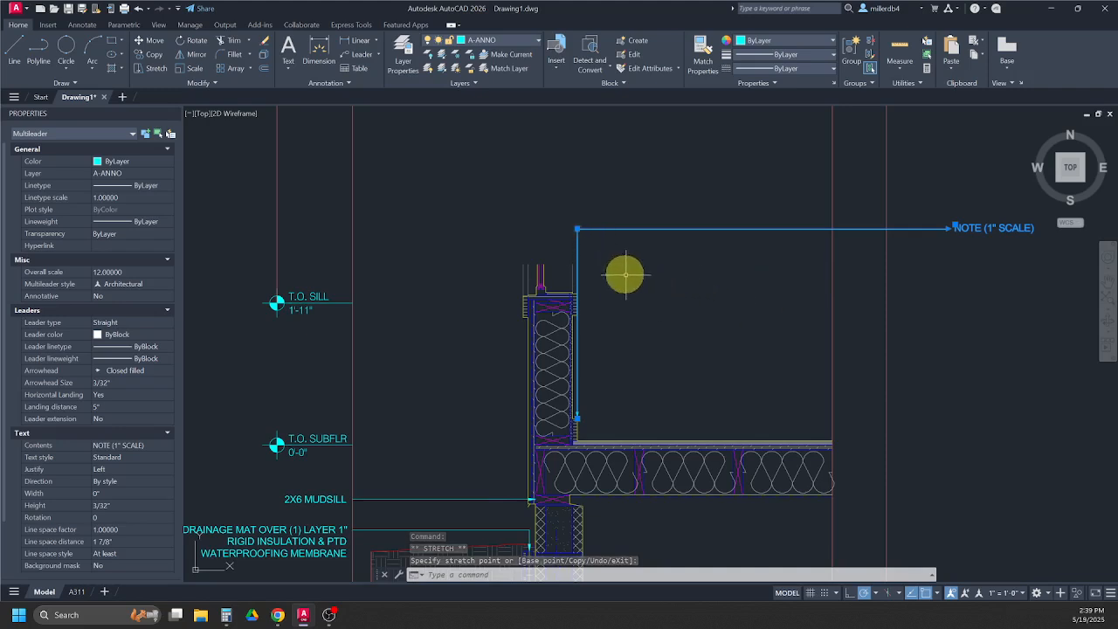
Step: Reposition the base trim note's leader bend in the gap above the sill and end its landing on the outer vertical guide
{"action": "left_click", "coordinate": [577, 229]}
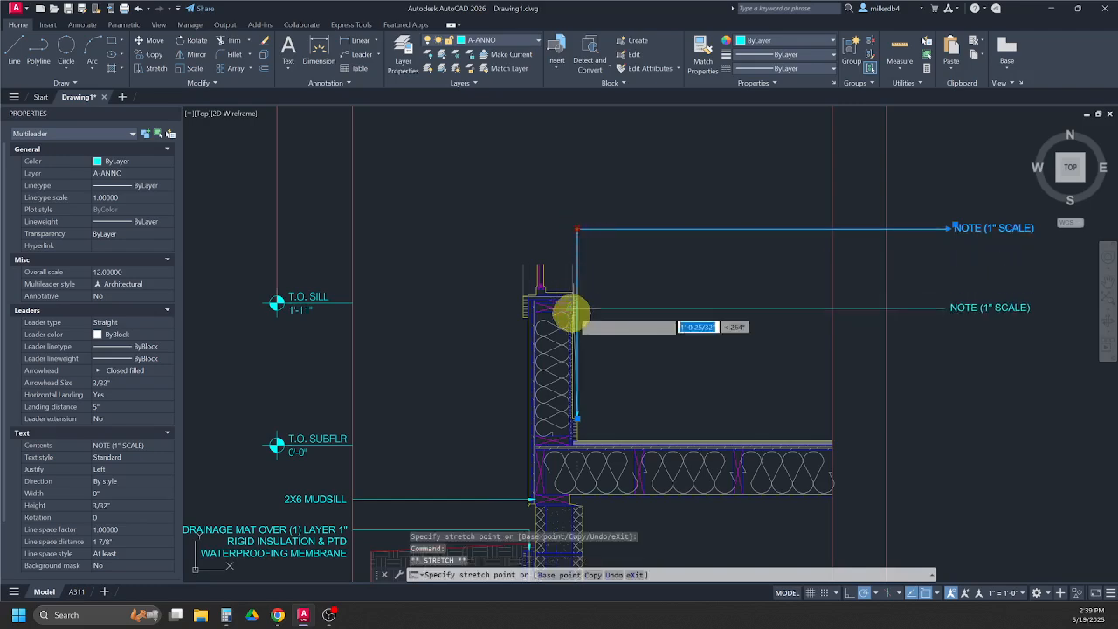
{"action": "left_click", "coordinate": [575, 323]}
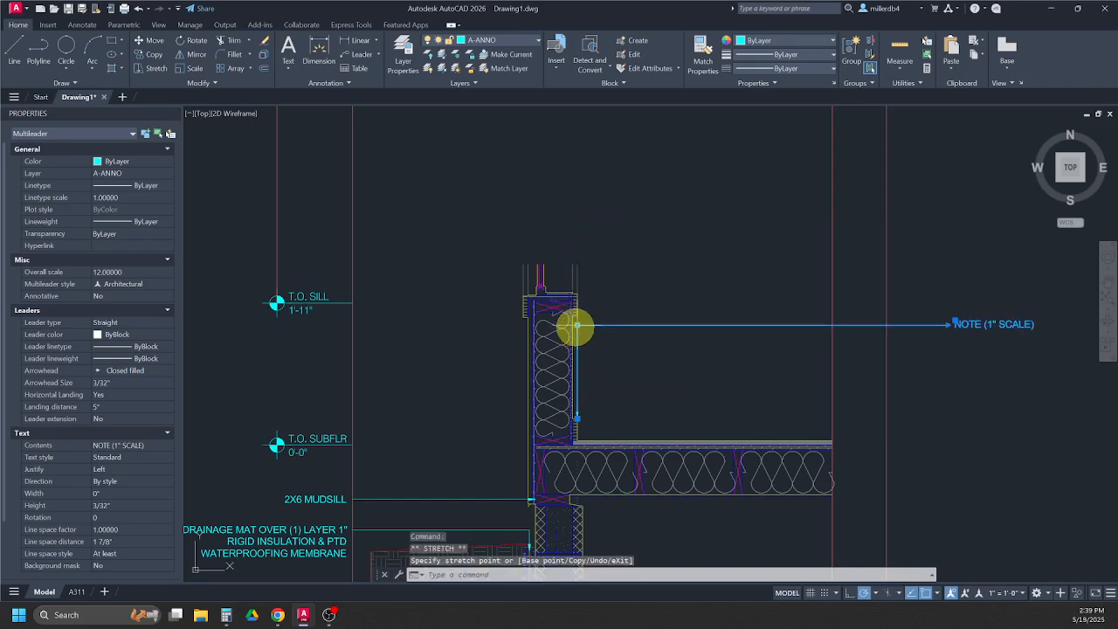
{"action": "left_click", "coordinate": [578, 179]}
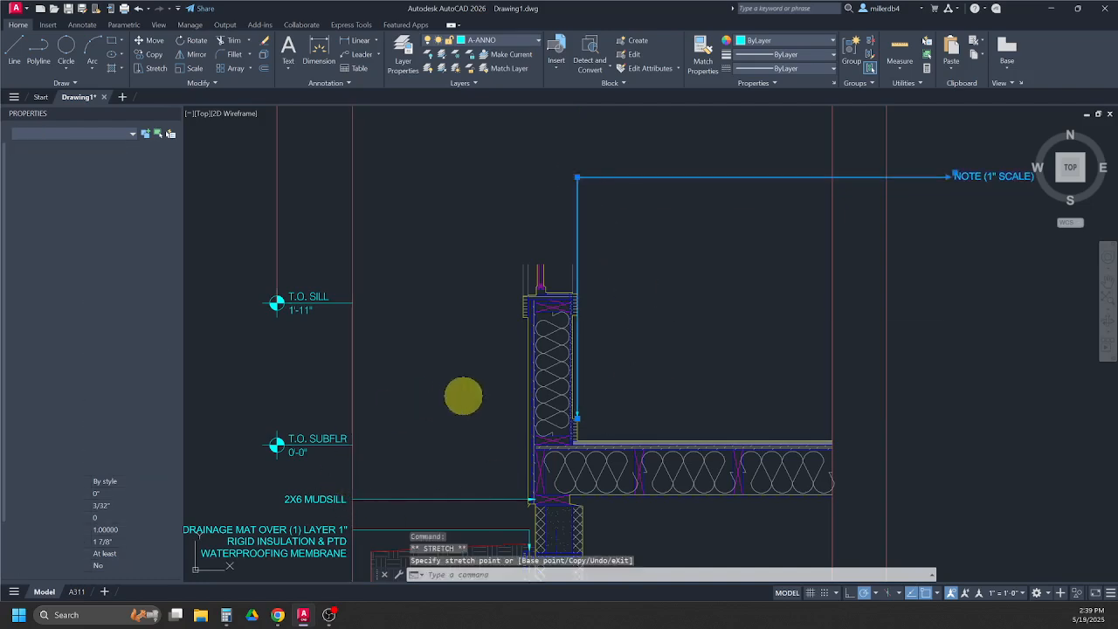
{"action": "scroll", "coordinate": [865, 257], "scroll_direction": "down", "scroll_amount": 2}
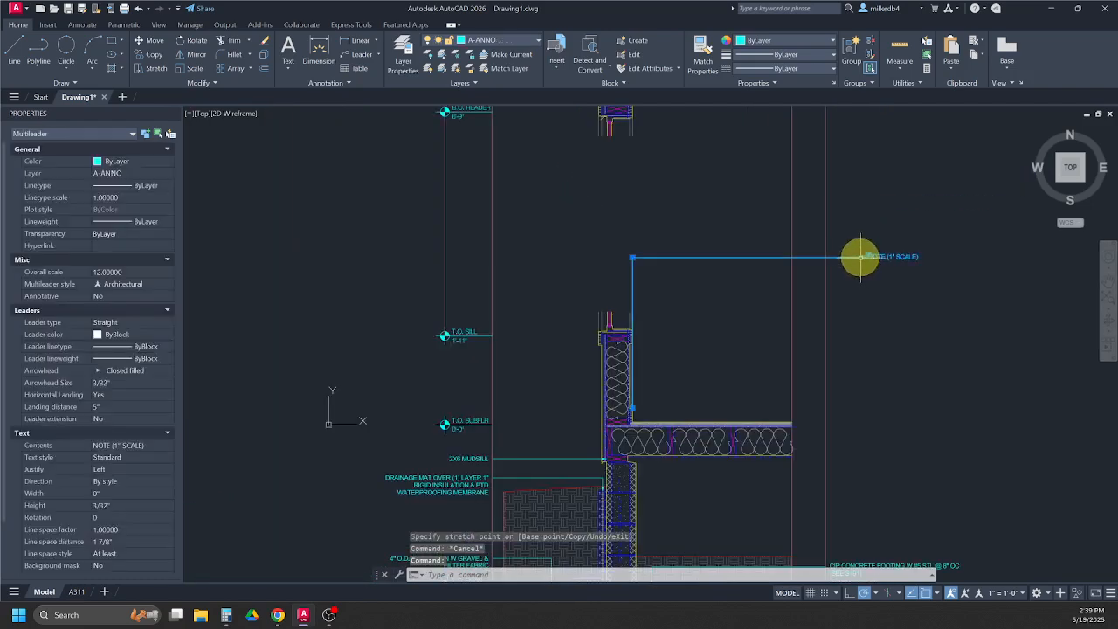
{"action": "left_click", "coordinate": [861, 257]}
{"action": "left_click", "coordinate": [825, 257]}
{"action": "key", "text": "Escape"}
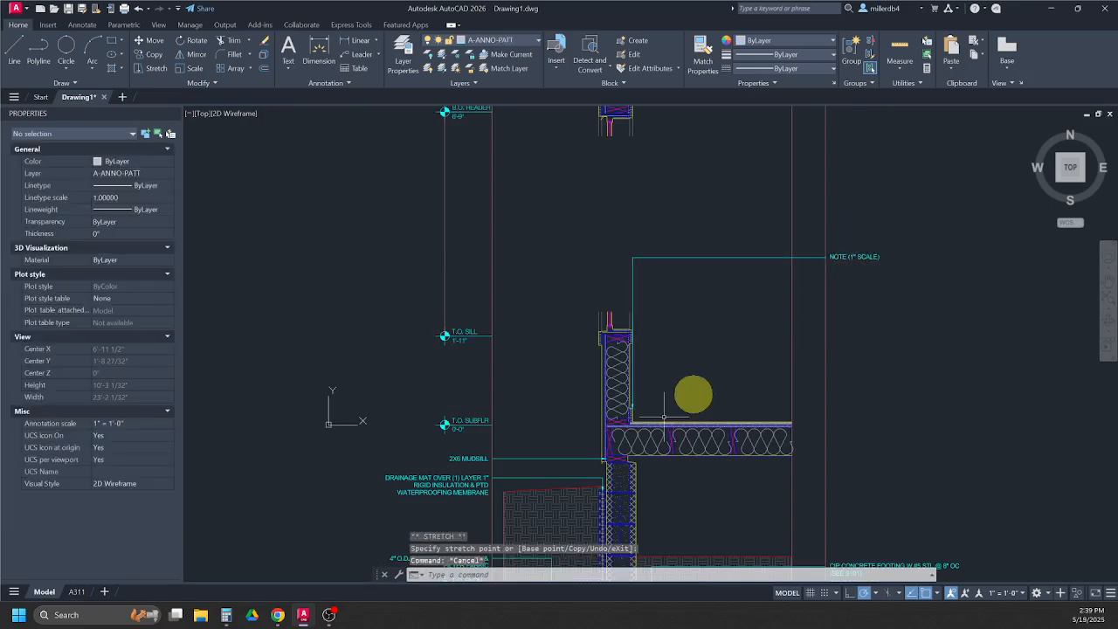
Step: Using the A311 sheet as reference, lower the base trim note's leader bend to between the sill and subfloor, within the middle viewport
{"action": "left_click", "coordinate": [85, 593]}
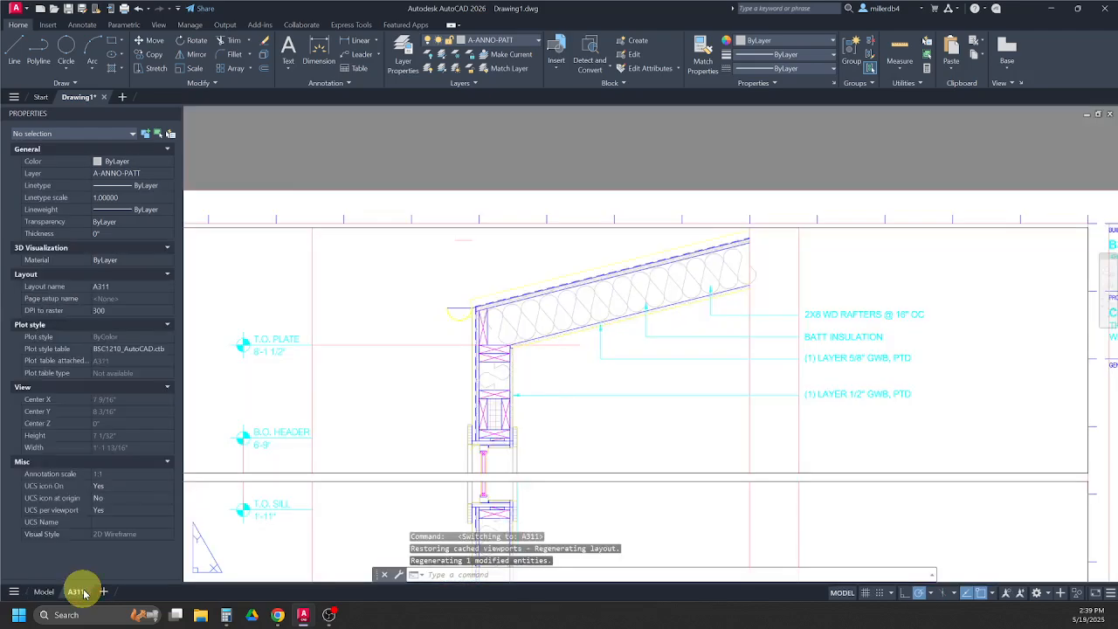
{"action": "middle_click_drag", "start_coordinate": [665, 432], "coordinate": [674, 305]}
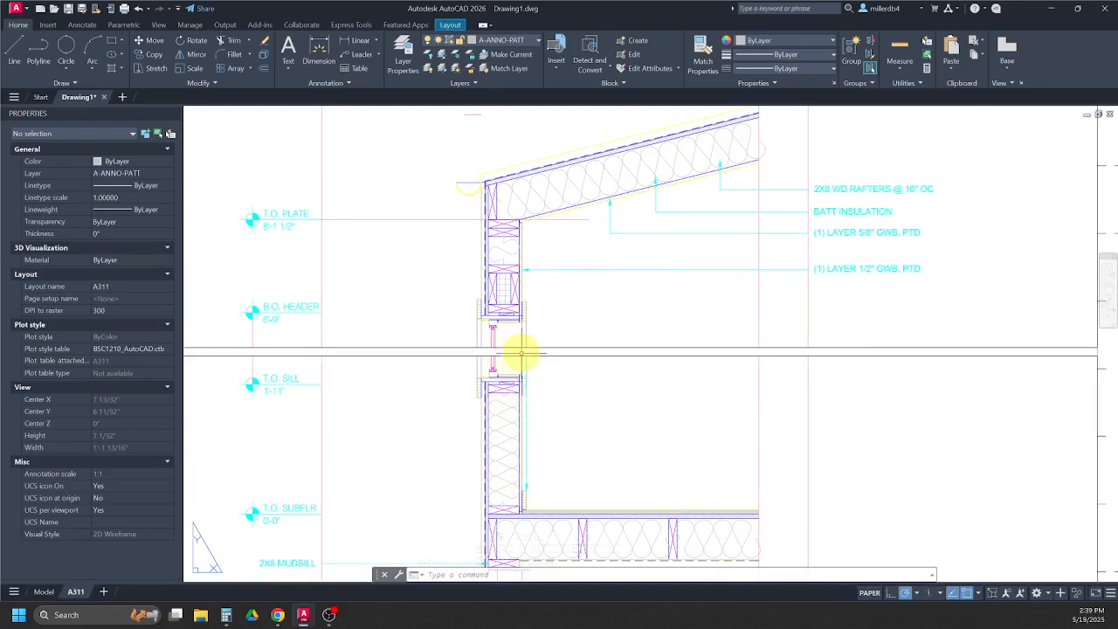
{"action": "left_click", "coordinate": [51, 594]}
{"action": "left_click", "coordinate": [643, 262]}
{"action": "left_click", "coordinate": [621, 250]}
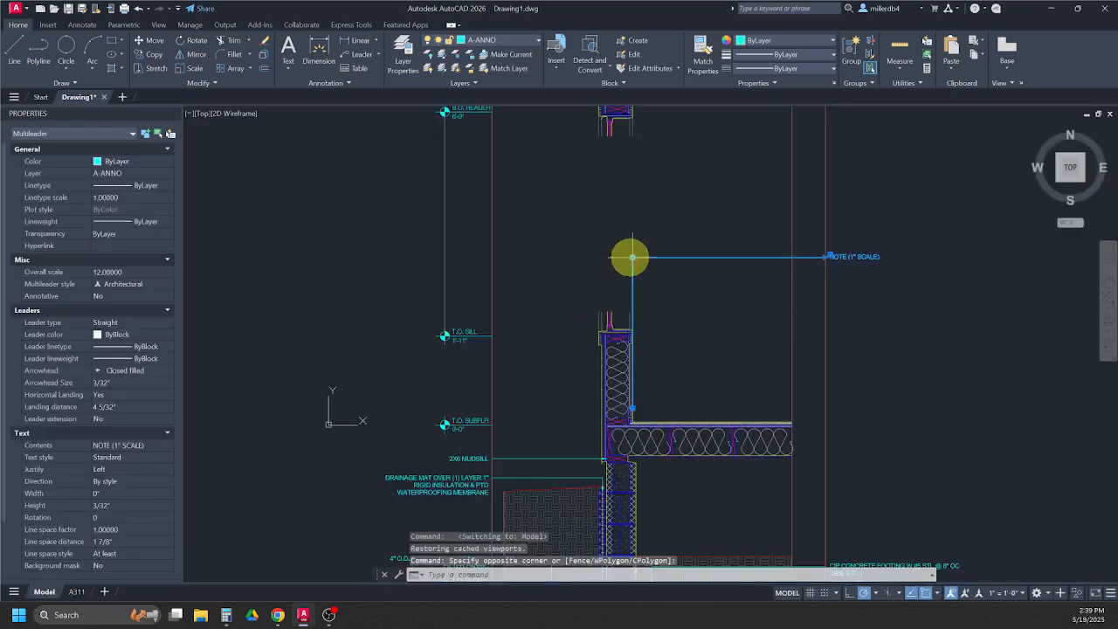
{"action": "left_click", "coordinate": [630, 257]}
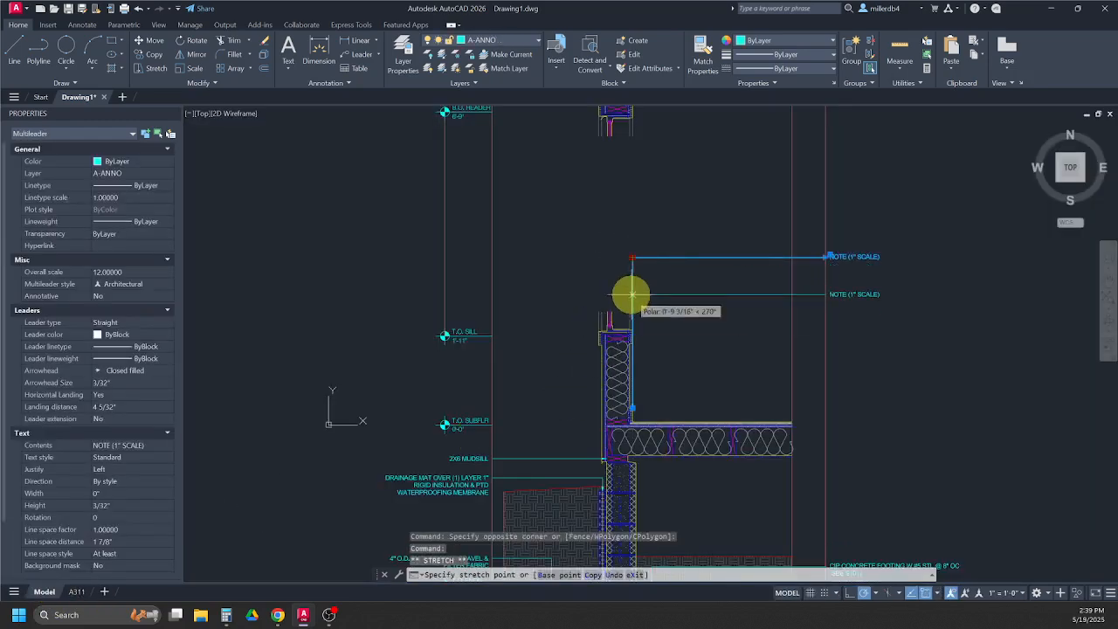
{"action": "left_click", "coordinate": [630, 353]}
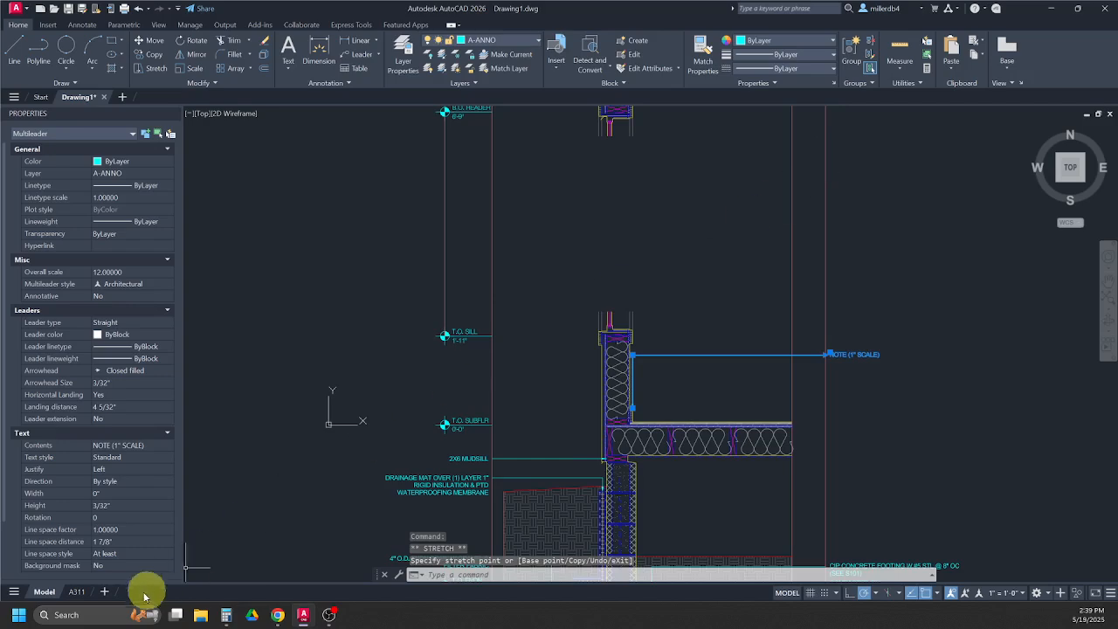
{"action": "left_click", "coordinate": [78, 593]}
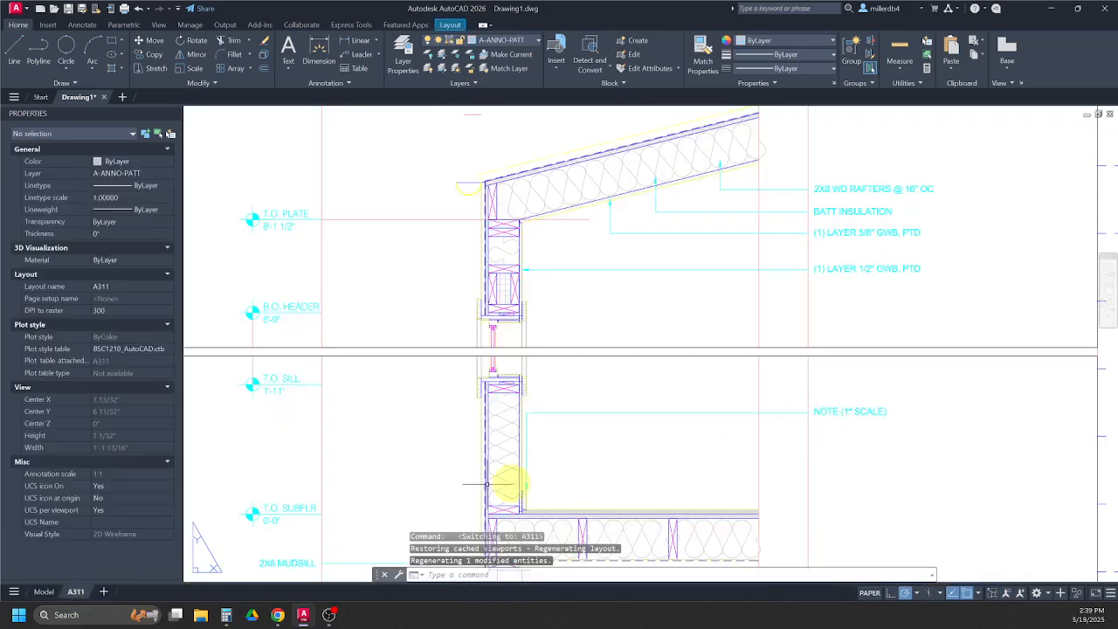
{"action": "left_click", "coordinate": [46, 593]}
Step: Copy the downward-pointing sample "NOTE (1" SCALE)" whose text is left of its leader onto the roof's upper surface
{"action": "scroll", "coordinate": [487, 285], "scroll_direction": "down", "scroll_amount": 2}
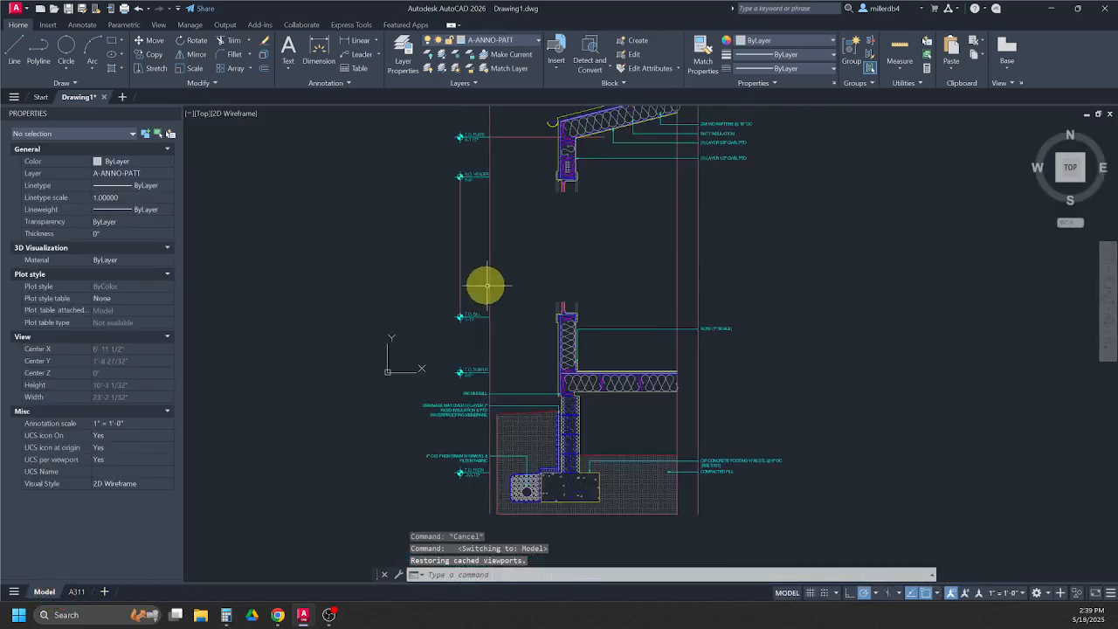
{"action": "middle_click_drag", "start_coordinate": [486, 285], "coordinate": [583, 432]}
{"action": "scroll", "coordinate": [583, 428], "scroll_direction": "up", "scroll_amount": 2}
{"action": "scroll", "coordinate": [591, 420], "scroll_direction": "down", "scroll_amount": 2}
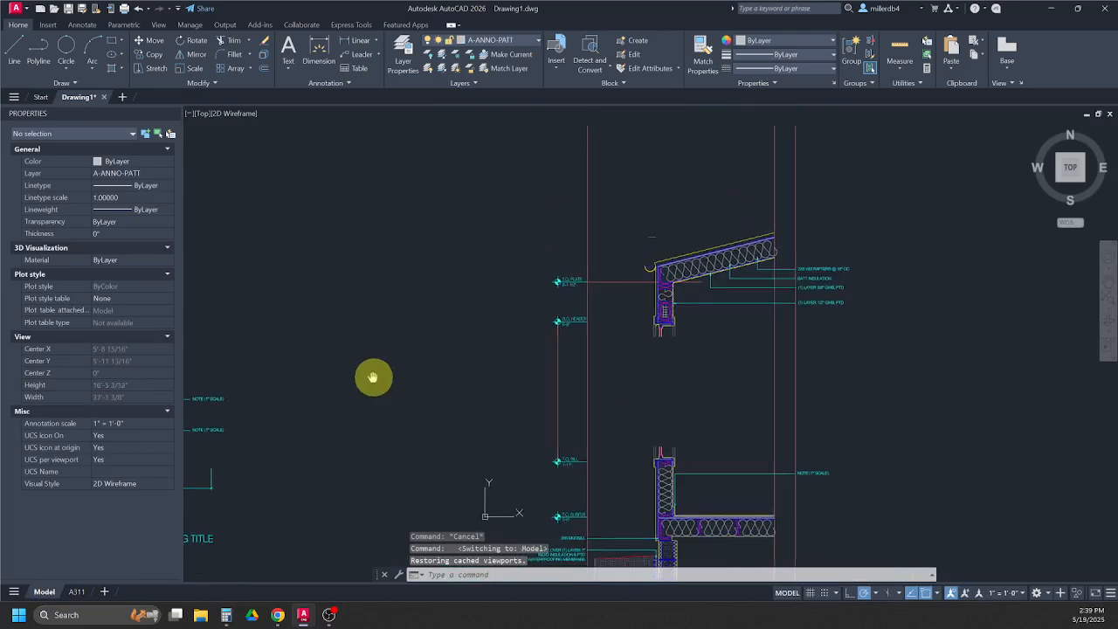
{"action": "middle_click_drag", "start_coordinate": [200, 427], "coordinate": [379, 405]}
{"action": "left_click", "coordinate": [320, 405]}
{"action": "scroll", "coordinate": [319, 404], "scroll_direction": "up", "scroll_amount": 2}
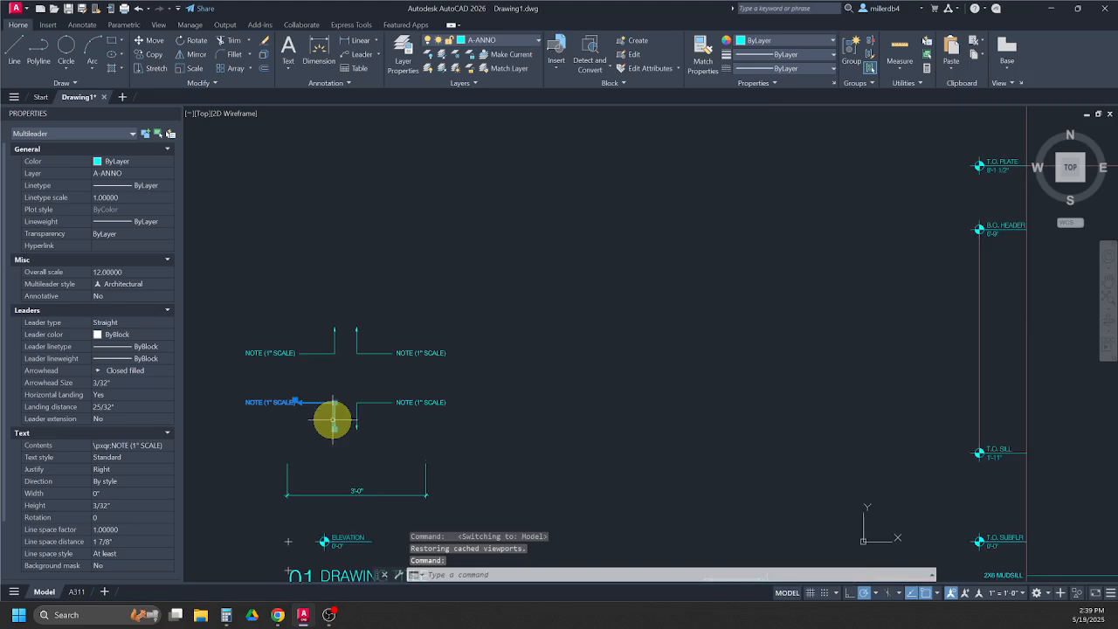
{"action": "right_click", "coordinate": [311, 418]}
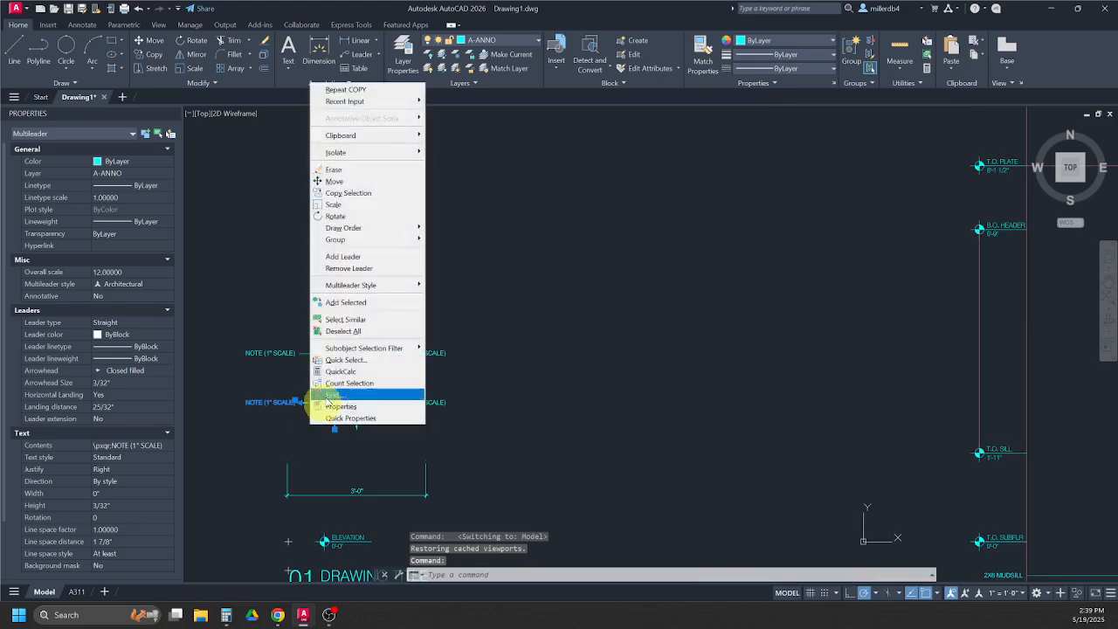
{"action": "left_click", "coordinate": [350, 193]}
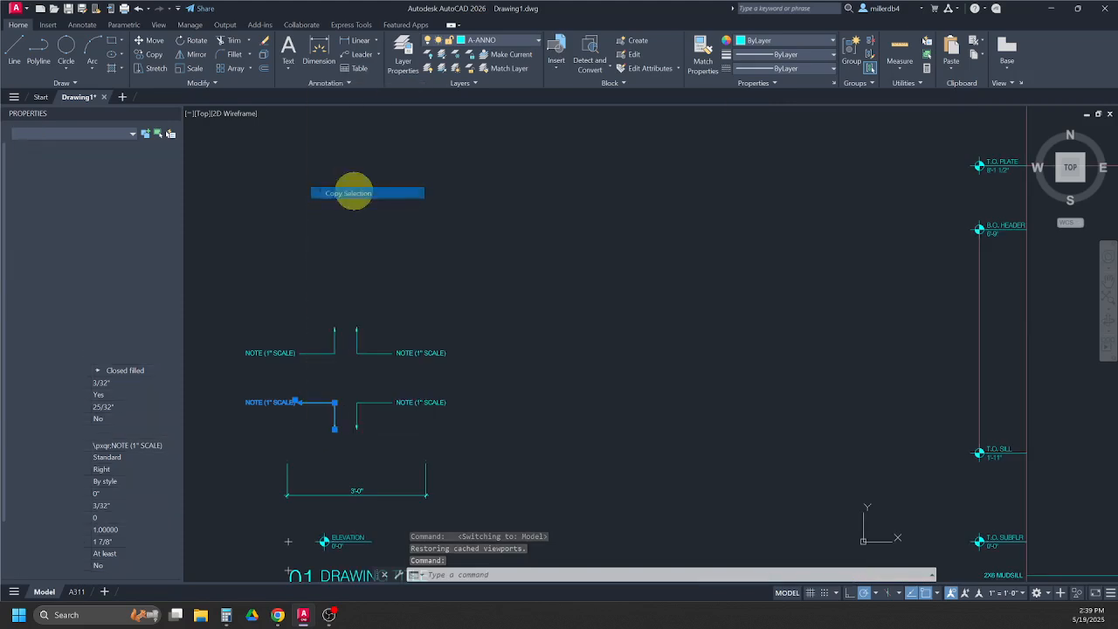
{"action": "left_click", "coordinate": [335, 429]}
{"action": "scroll", "coordinate": [419, 413], "scroll_direction": "down", "scroll_amount": 4}
{"action": "scroll", "coordinate": [694, 297], "scroll_direction": "up", "scroll_amount": 8}
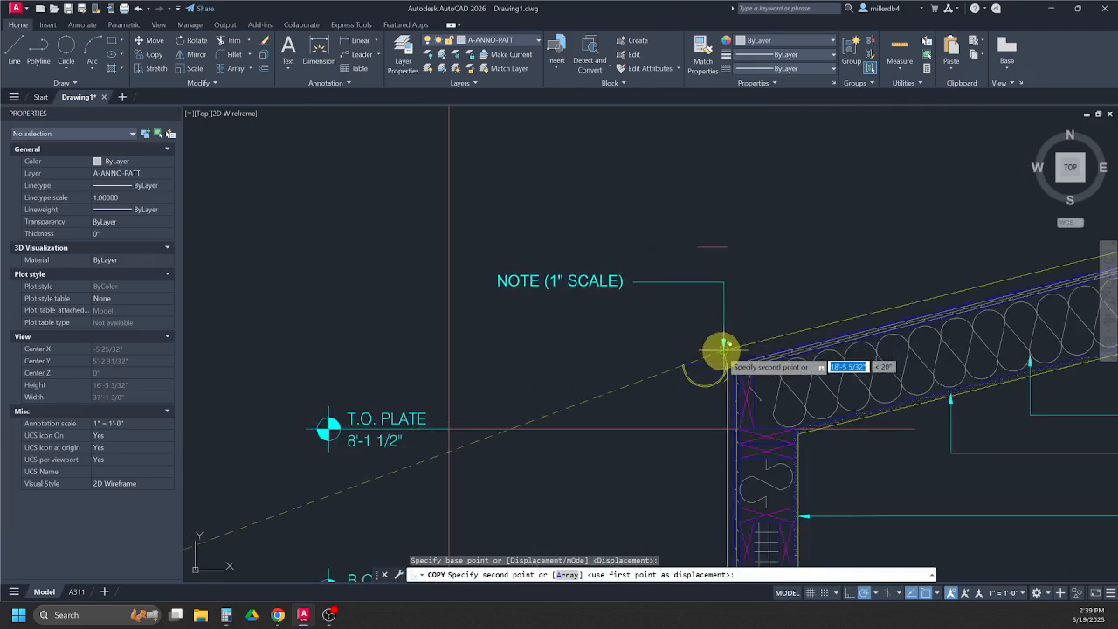
{"action": "left_click", "coordinate": [968, 284]}
{"action": "scroll", "coordinate": [889, 305], "scroll_direction": "down", "scroll_amount": 2}
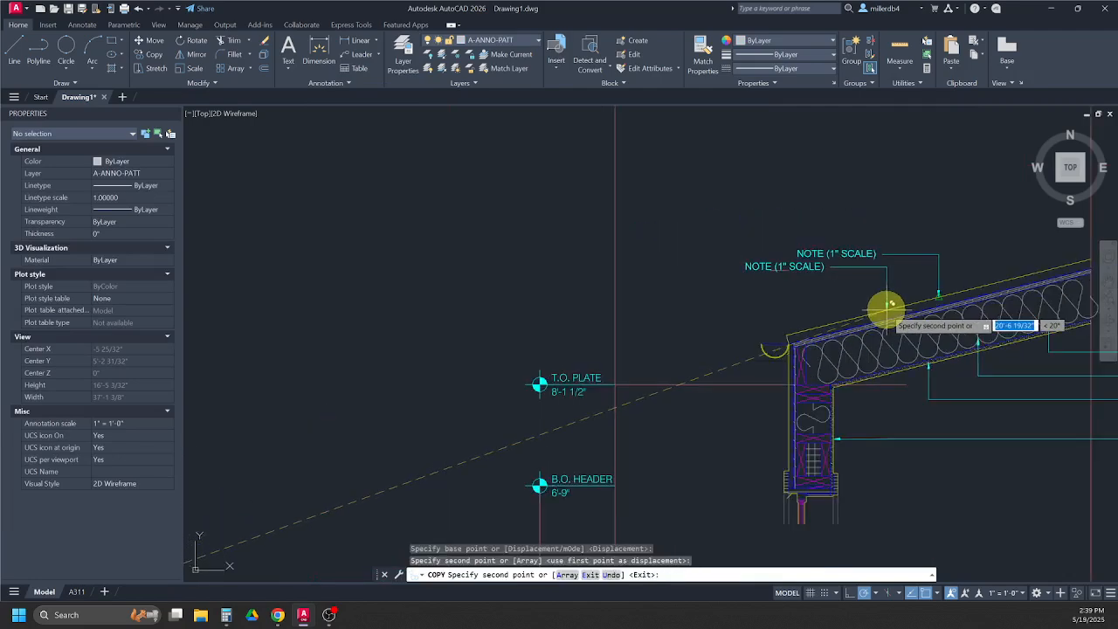
{"action": "key", "text": "Return"}
Step: Raise the copied roof note's leader bend well above the roof and stretch its landing horizontally to the vertical guide on the exterior side
{"action": "left_click", "coordinate": [918, 255]}
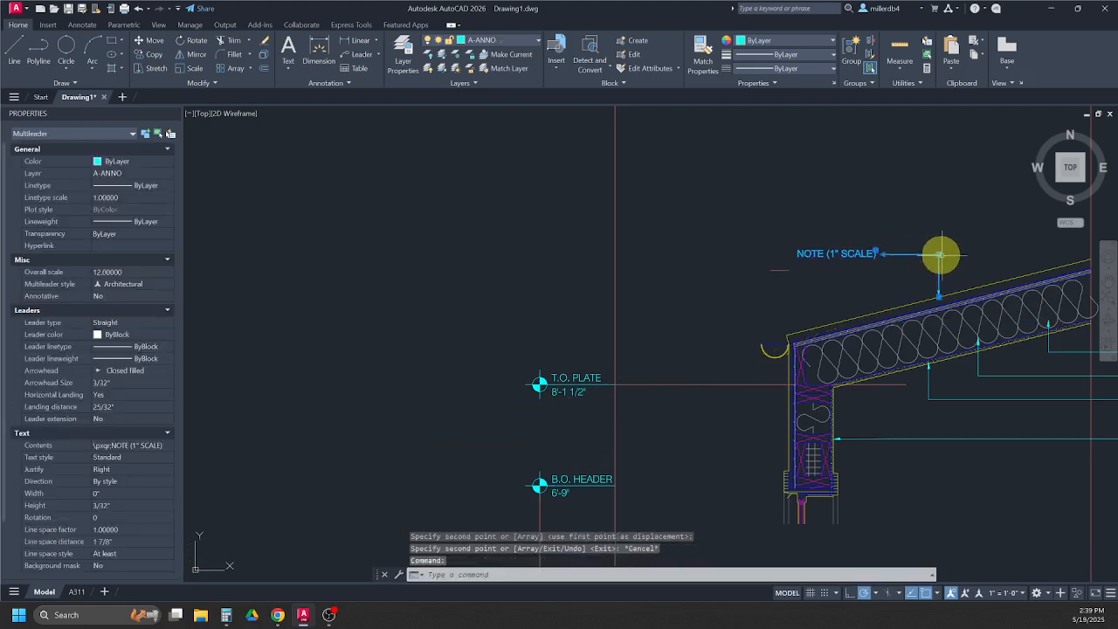
{"action": "left_click", "coordinate": [938, 254]}
{"action": "left_click", "coordinate": [939, 144]}
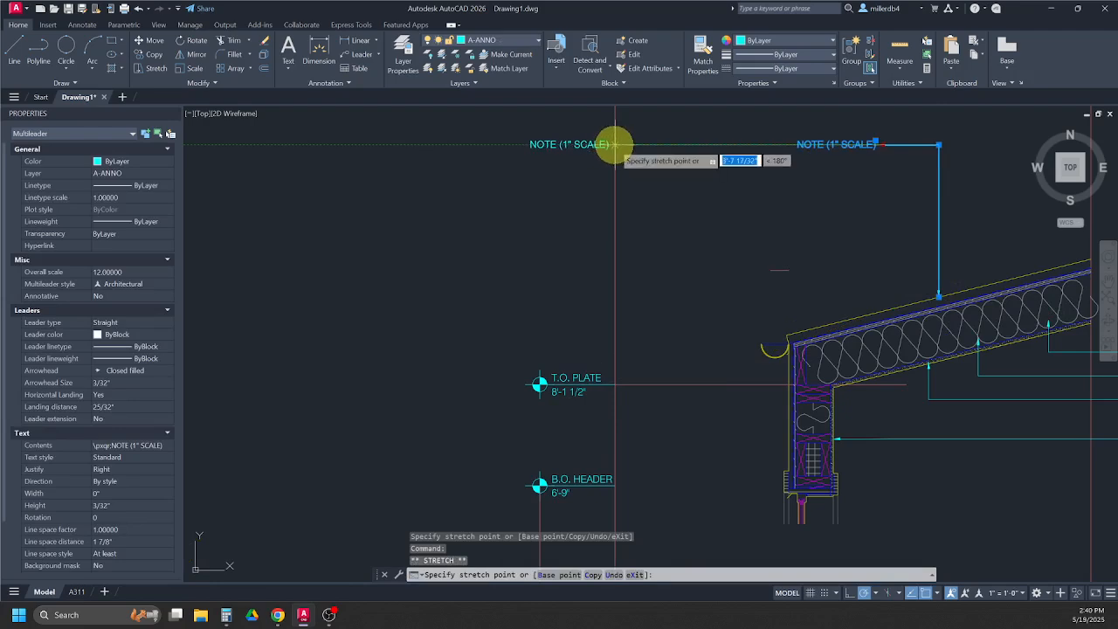
{"action": "key", "text": "Escape"}
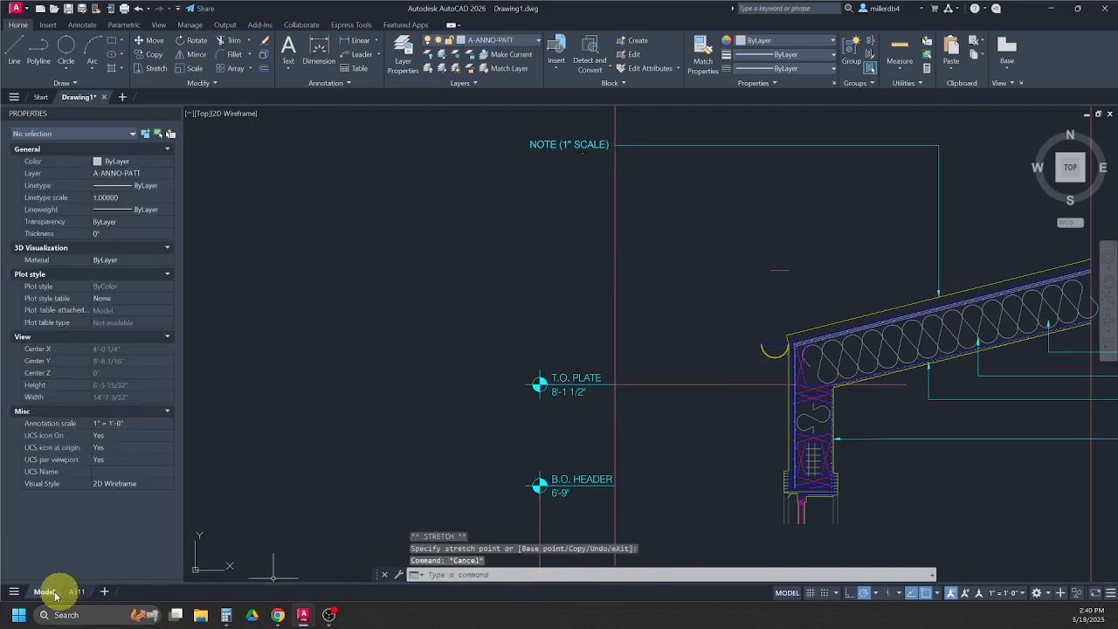
Step: Check the roof note against the A311 viewport and lower its leader bend to just above the roof surface in model space
{"action": "left_click", "coordinate": [72, 592]}
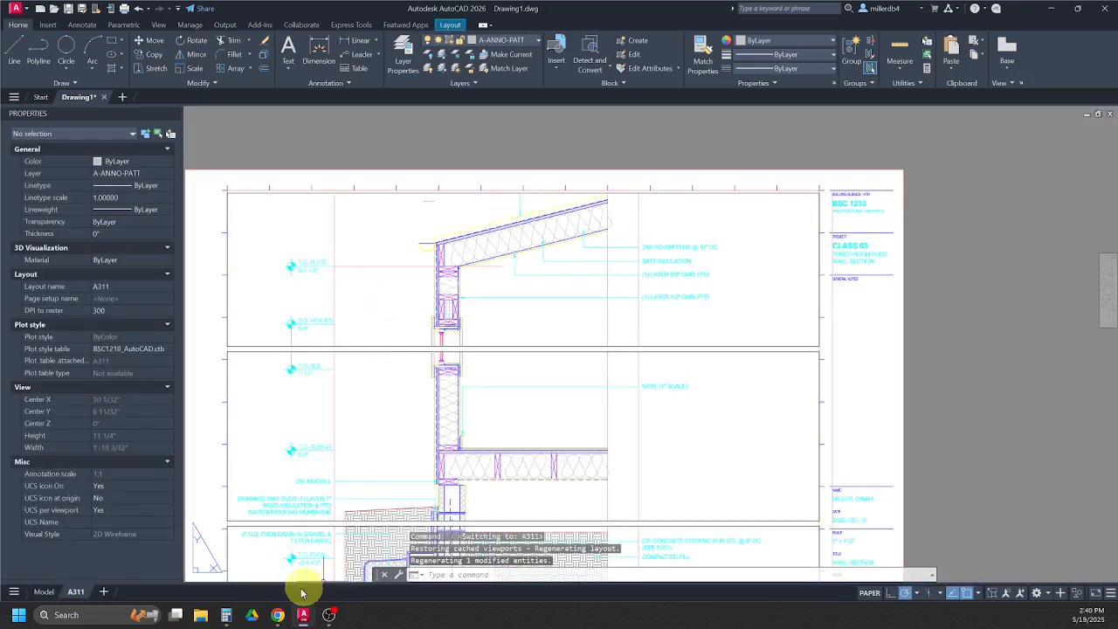
{"action": "left_click", "coordinate": [42, 591]}
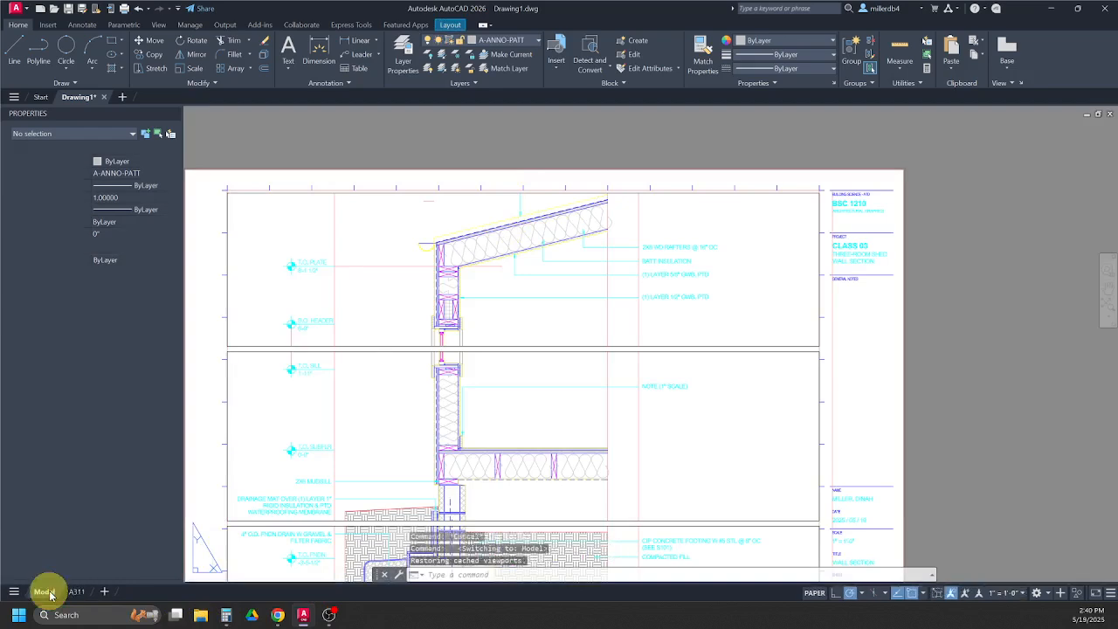
{"action": "left_click", "coordinate": [762, 187]}
{"action": "left_click", "coordinate": [722, 130]}
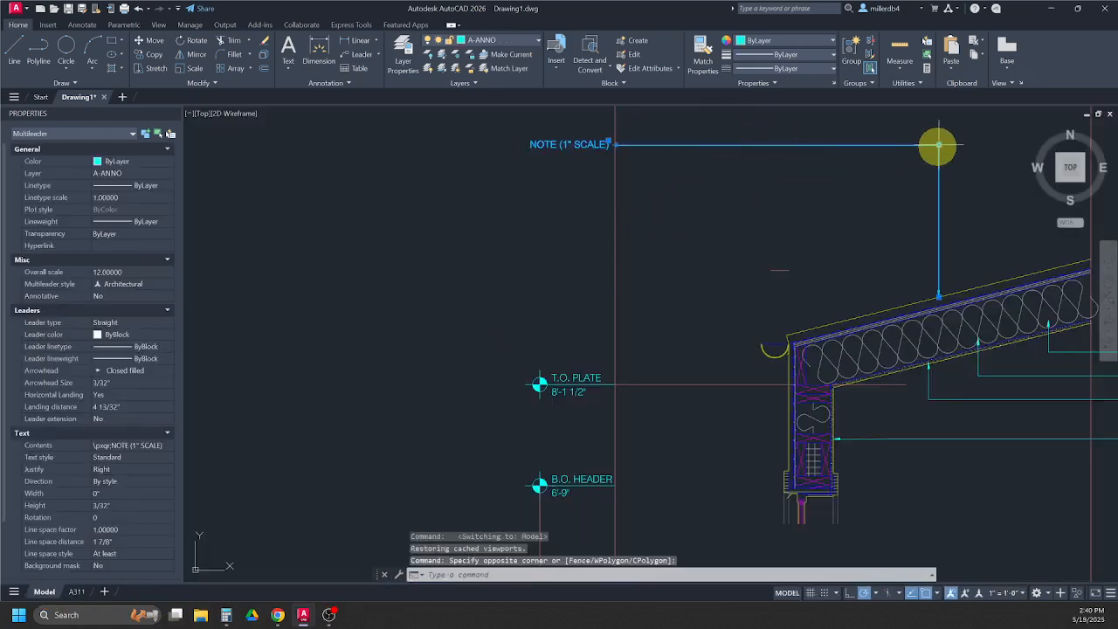
{"action": "left_click", "coordinate": [939, 144]}
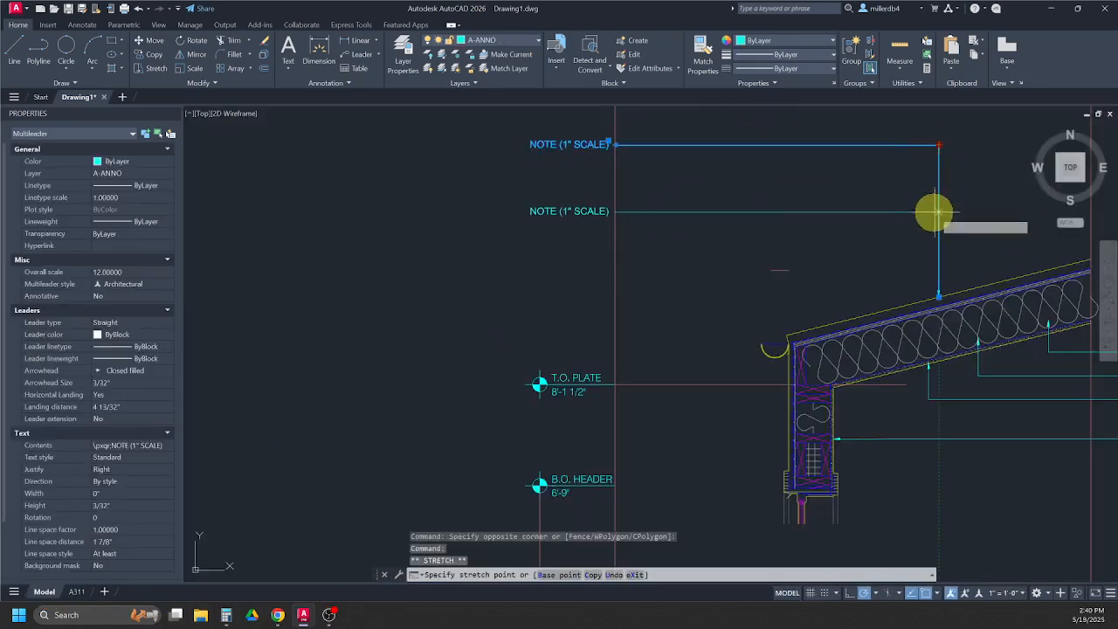
{"action": "left_click", "coordinate": [939, 271]}
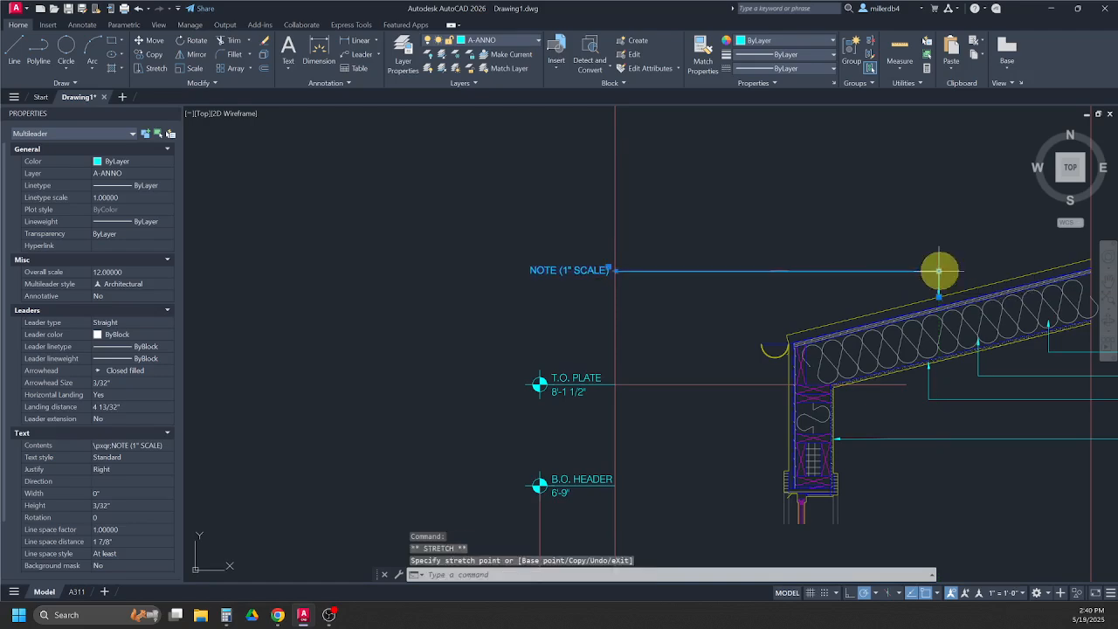
Step: Review the placement of the roof and wall notes across the whole A311 sheet
{"action": "left_click", "coordinate": [77, 591]}
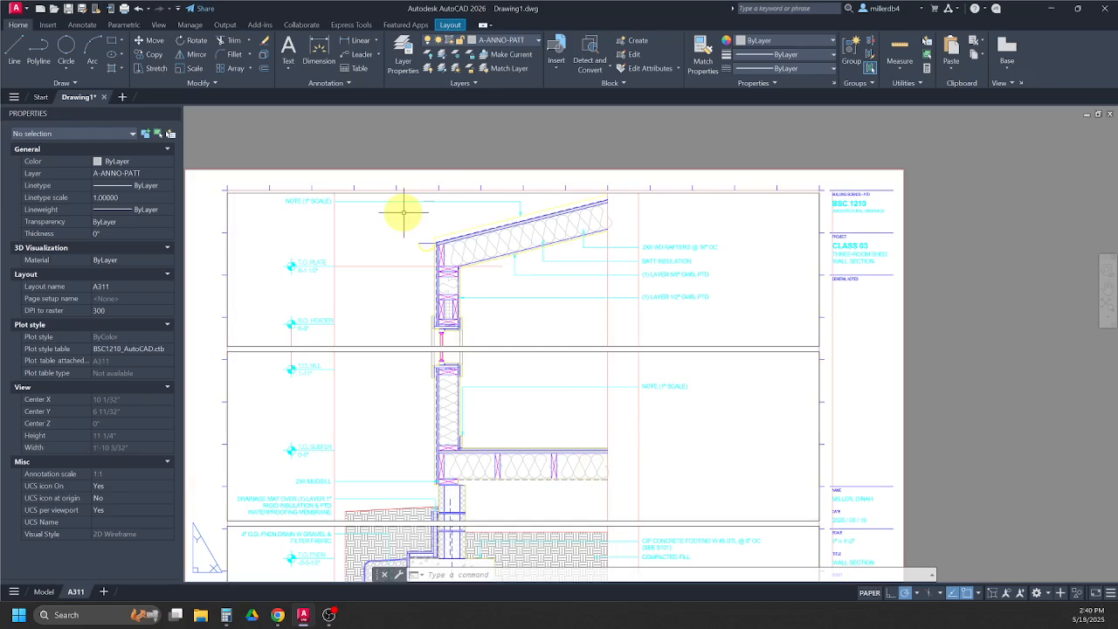
{"action": "scroll", "coordinate": [744, 326], "scroll_direction": "down", "scroll_amount": 3}
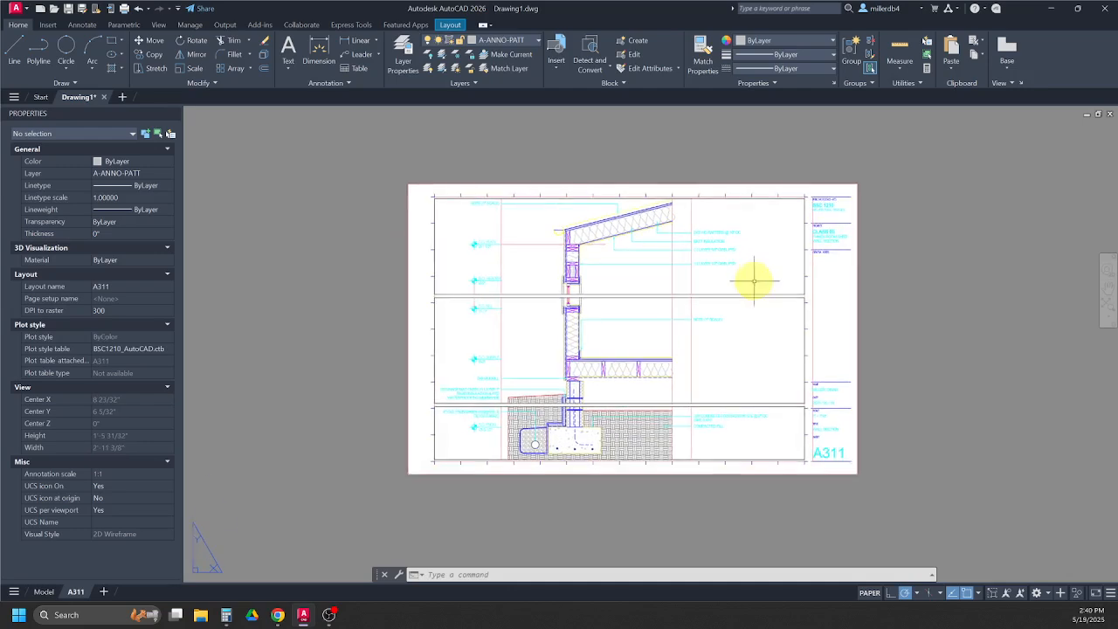
{"action": "scroll", "coordinate": [754, 281], "scroll_direction": "up", "scroll_amount": 2}
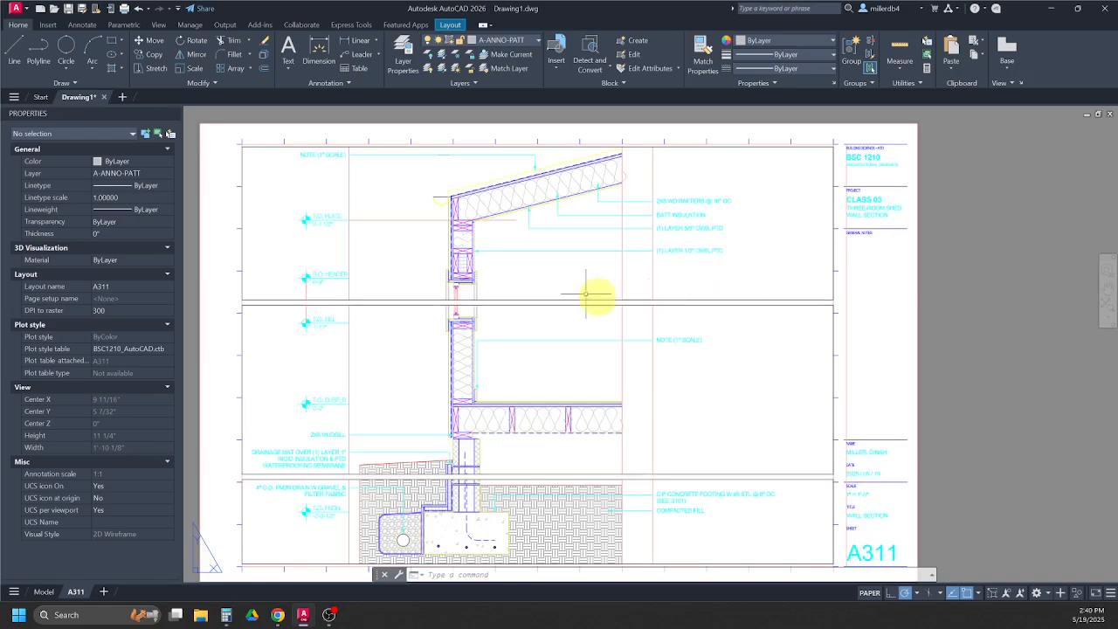
Step: Start saving the drawing under a new name and open the folder G:\My Drive\1210 Arch Graphics\03 Assignments\02AutoCAD as its location
{"action": "left_click", "coordinate": [15, 9]}
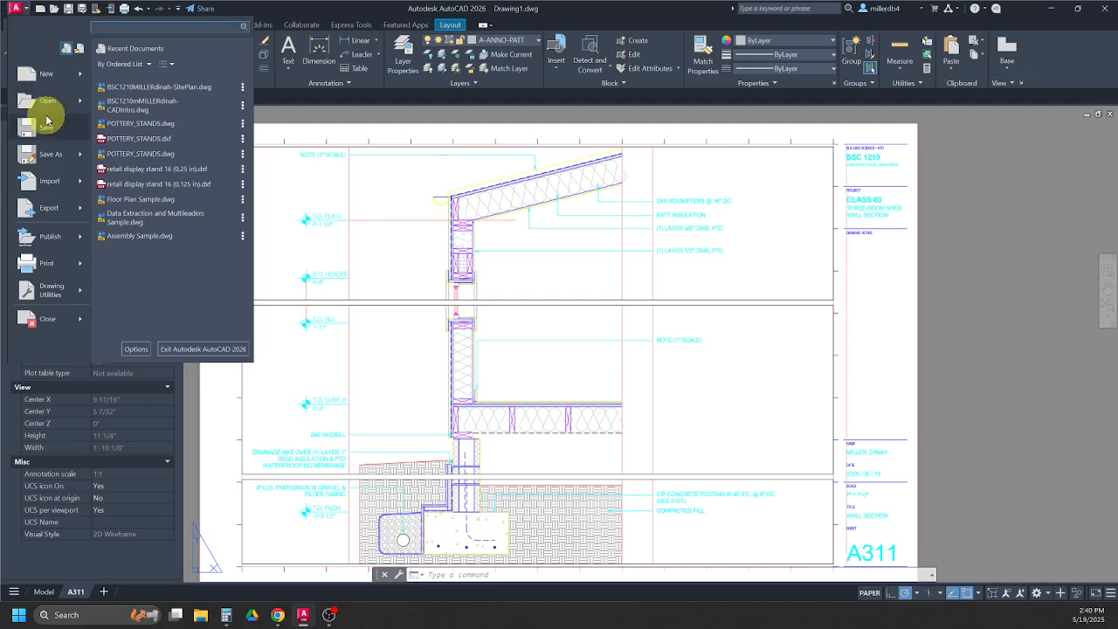
{"action": "left_click", "coordinate": [81, 12]}
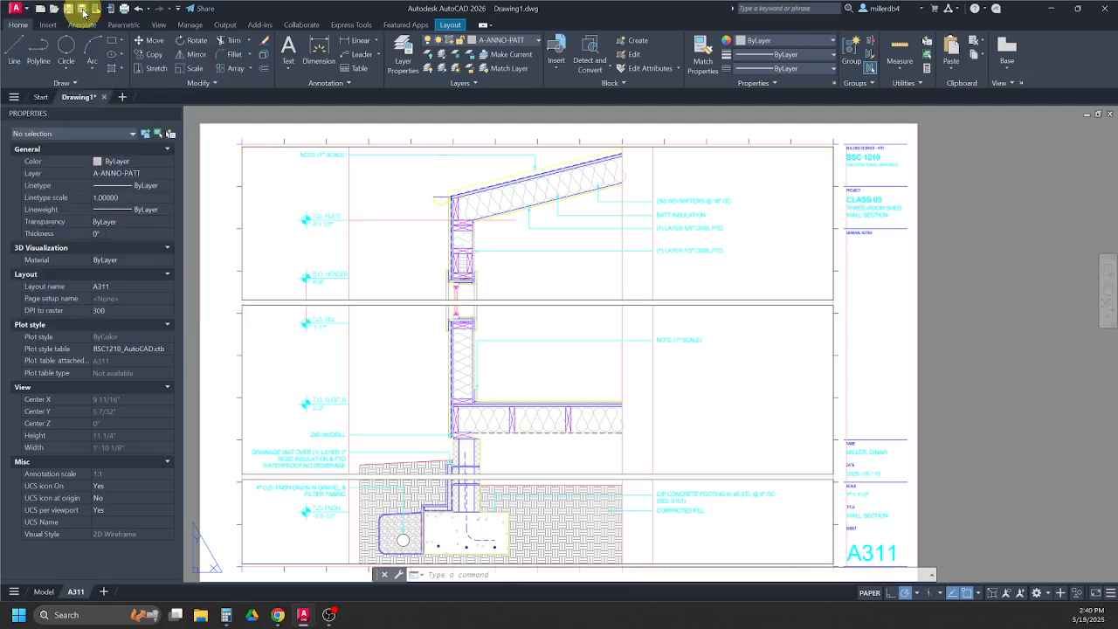
{"action": "left_click", "coordinate": [83, 12]}
{"action": "left_click", "coordinate": [505, 207]}
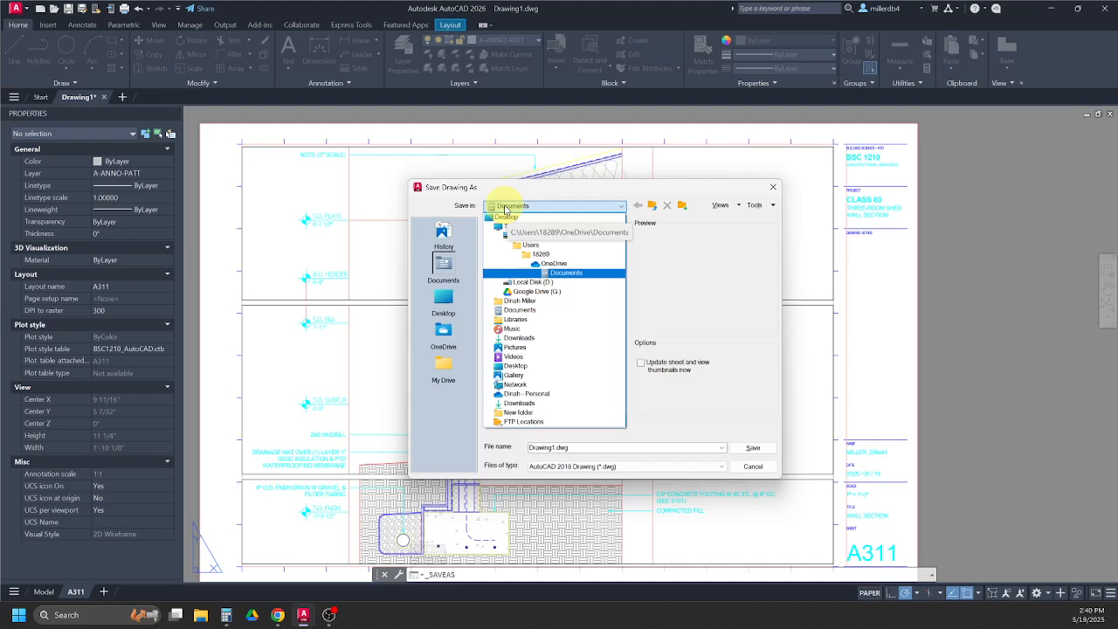
{"action": "left_click", "coordinate": [563, 299]}
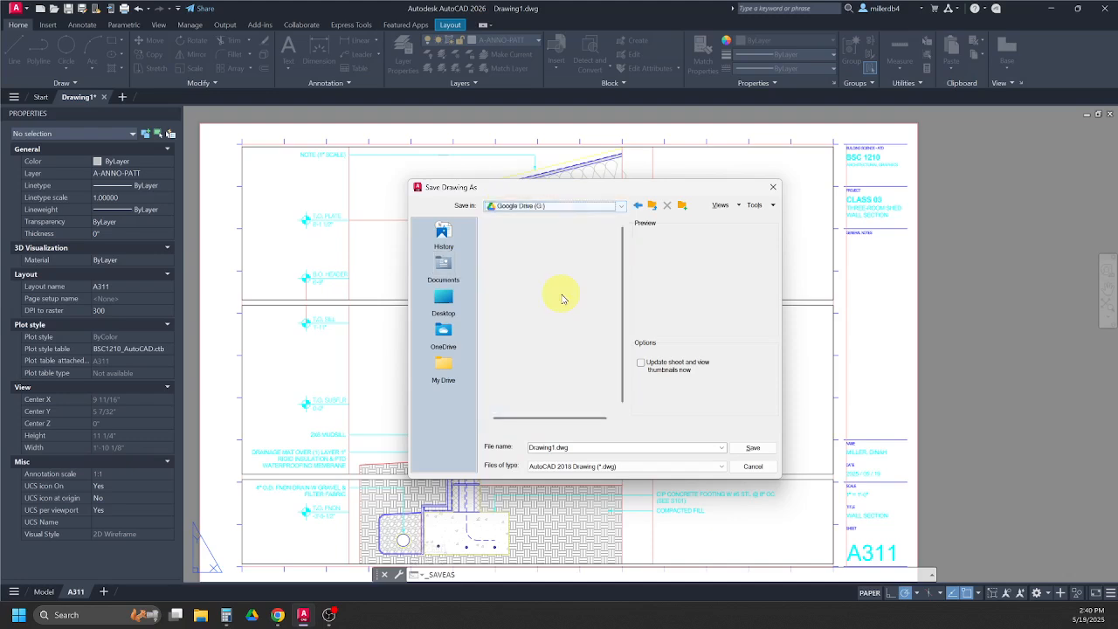
{"action": "double_click", "coordinate": [520, 236]}
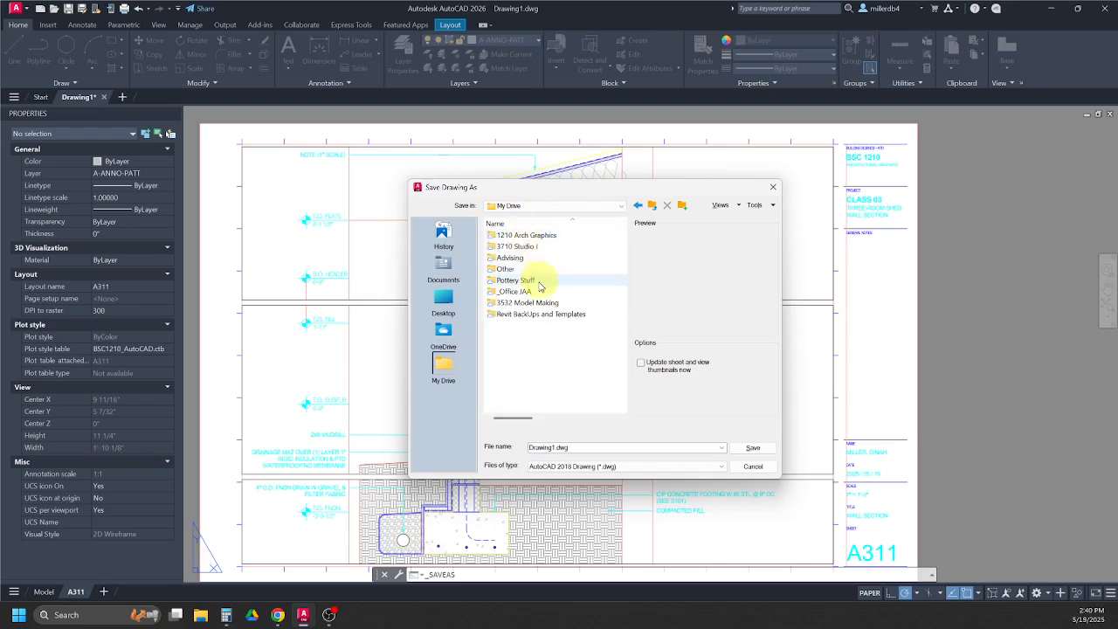
{"action": "double_click", "coordinate": [515, 239]}
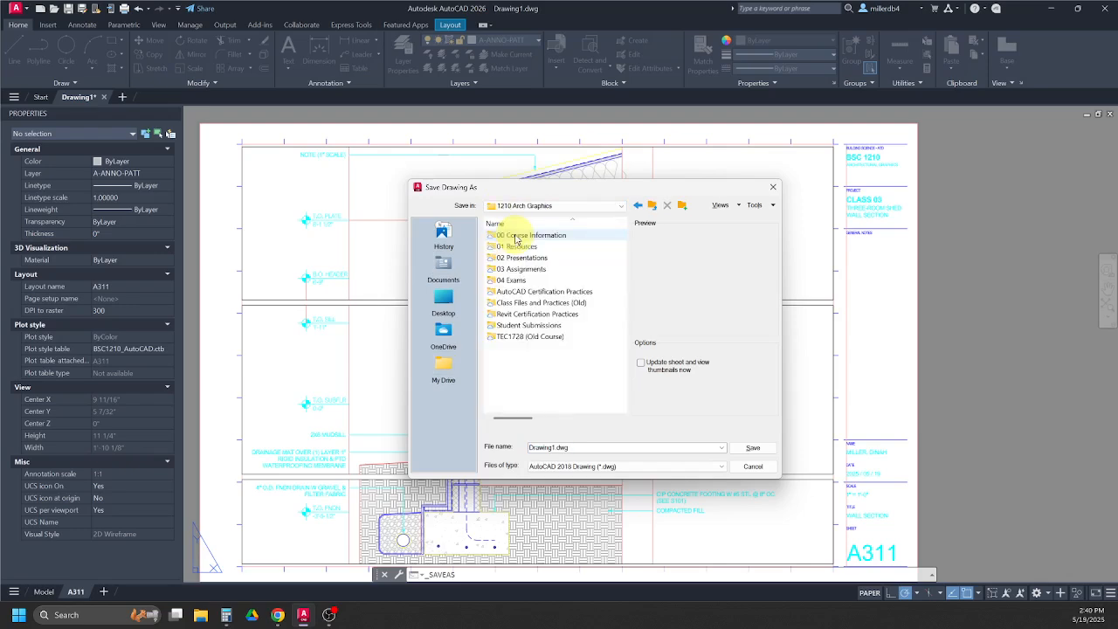
{"action": "double_click", "coordinate": [511, 260]}
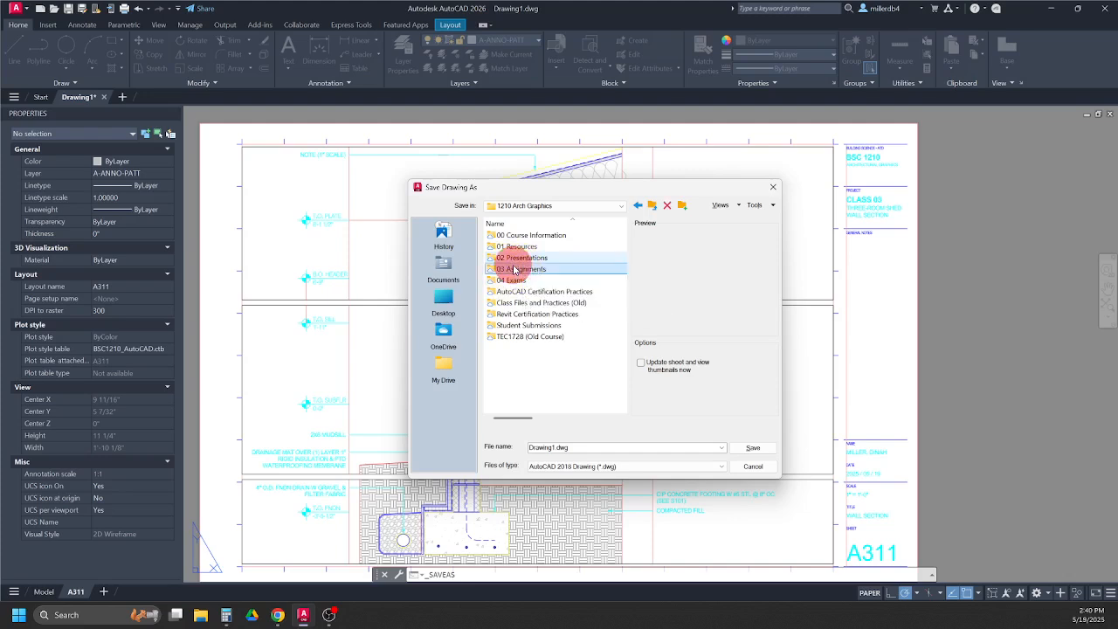
{"action": "double_click", "coordinate": [515, 258]}
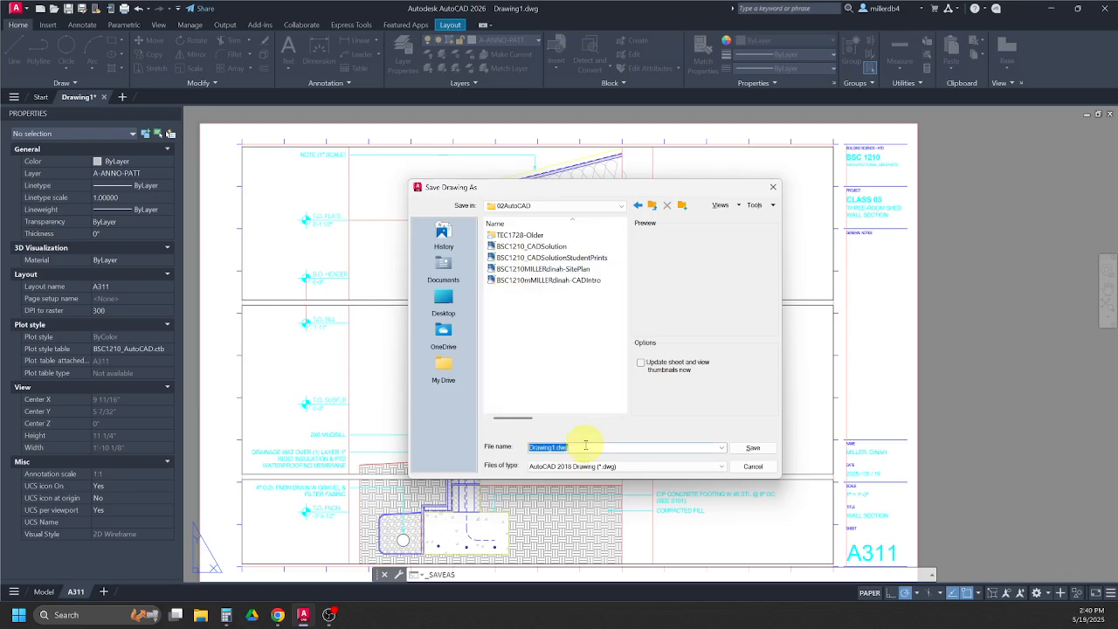
Step: Name the file with the prefix "BSC1210", the author's last and first name, and the ending "-WallSection", and save the drawing
{"action": "type", "text": "BSC"}
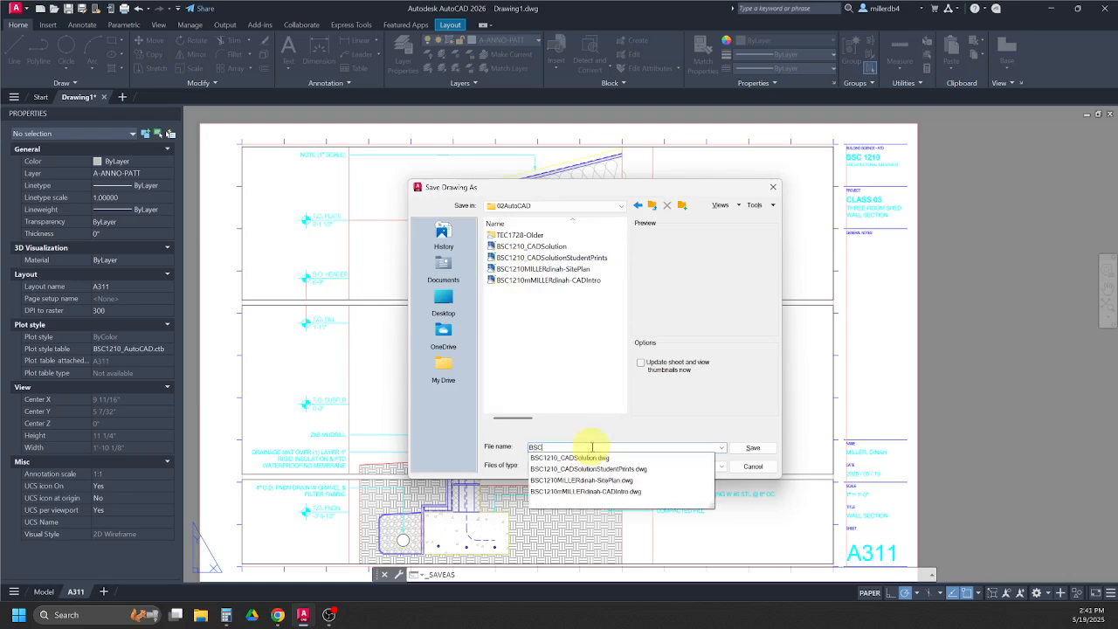
{"action": "type", "text": "1210MIL"}
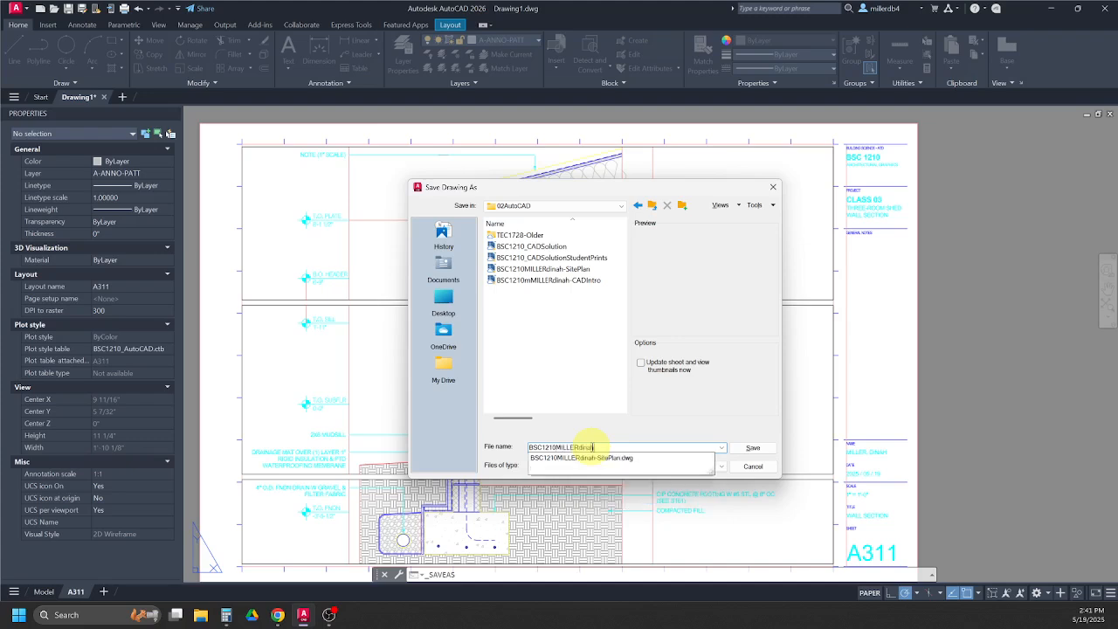
{"action": "type", "text": "LERdinah-WallSection"}
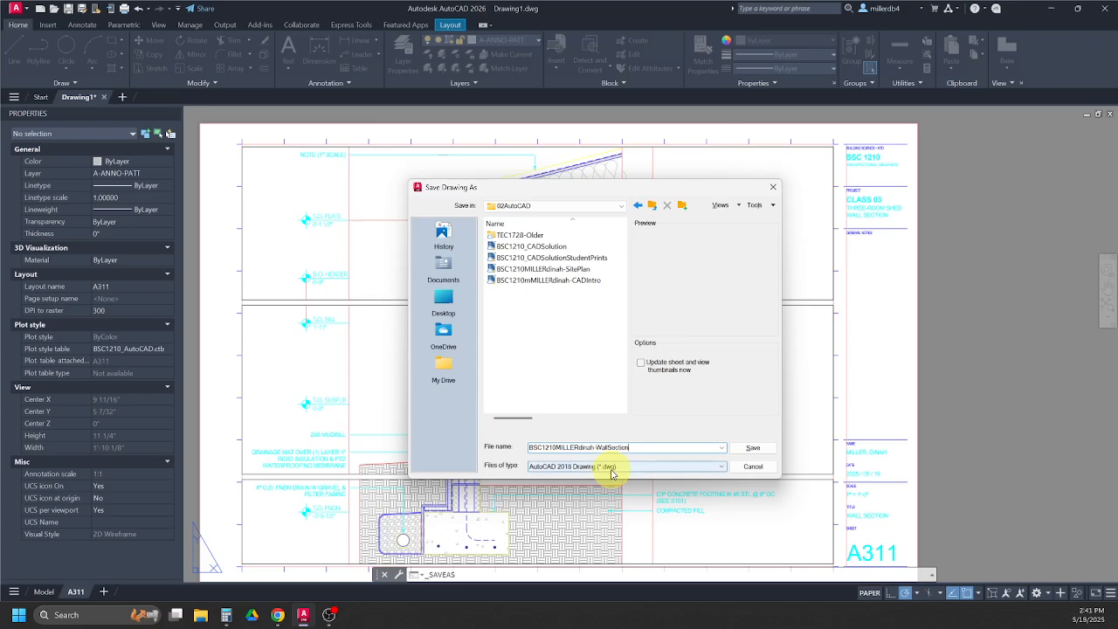
{"action": "left_click", "coordinate": [753, 454]}
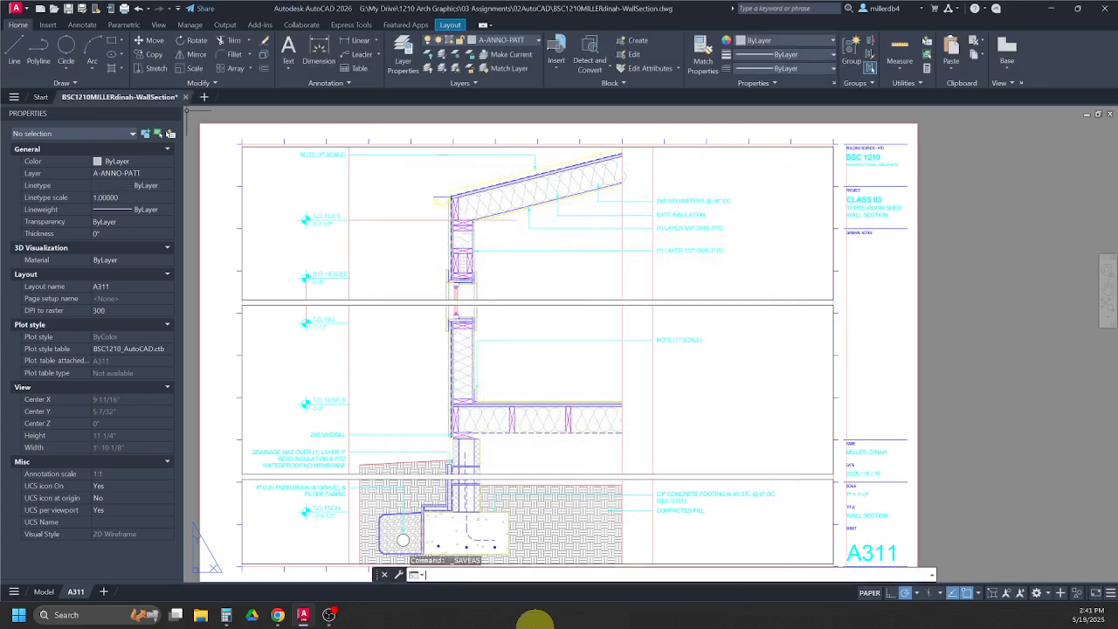